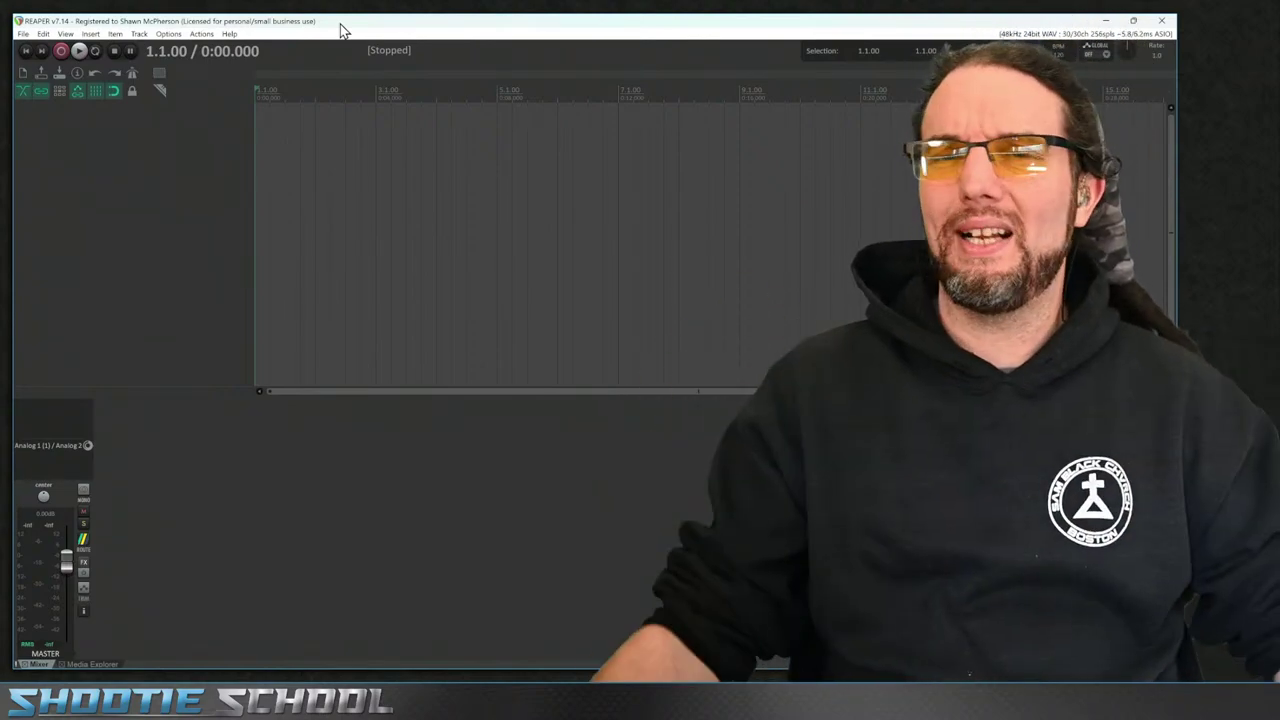
Switch to the browser, open Toontrack's Weekend Deals page from the EZkeys 2 release notes and examine the discounted expansions
key(alt+Tab)
key(Tab)
key(shift+Tab)
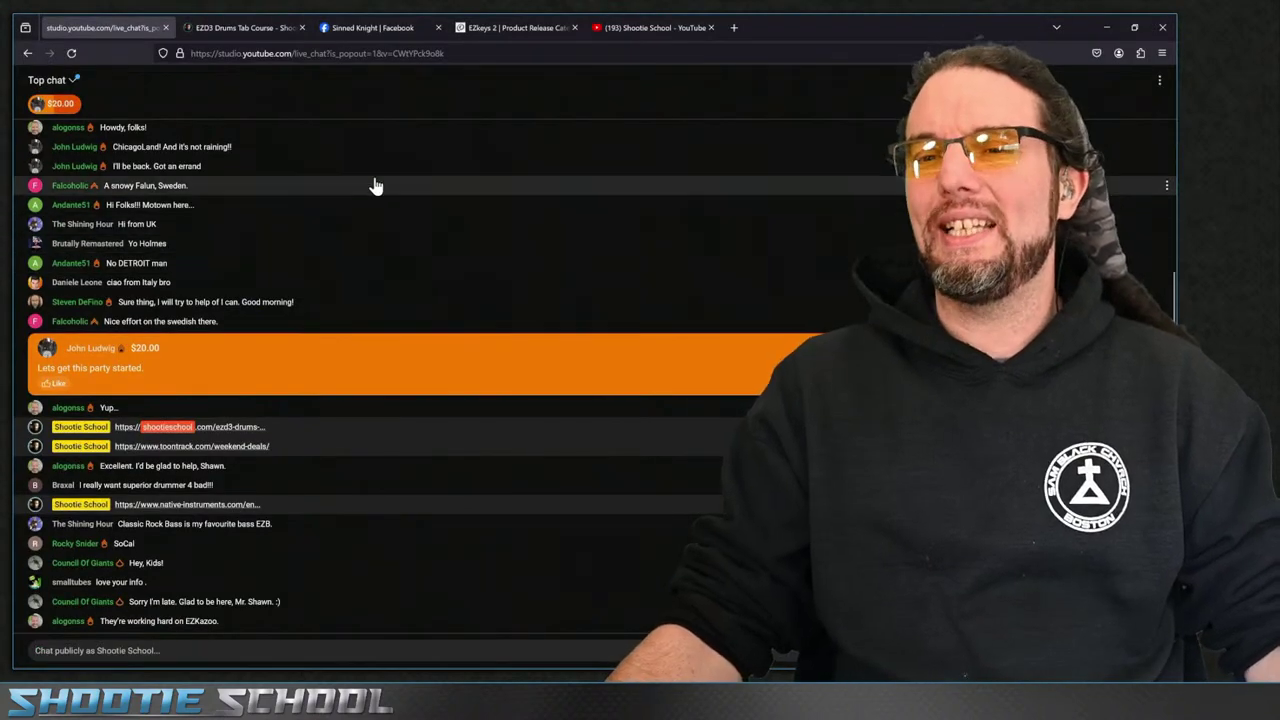
click(515, 28)
key(F5)
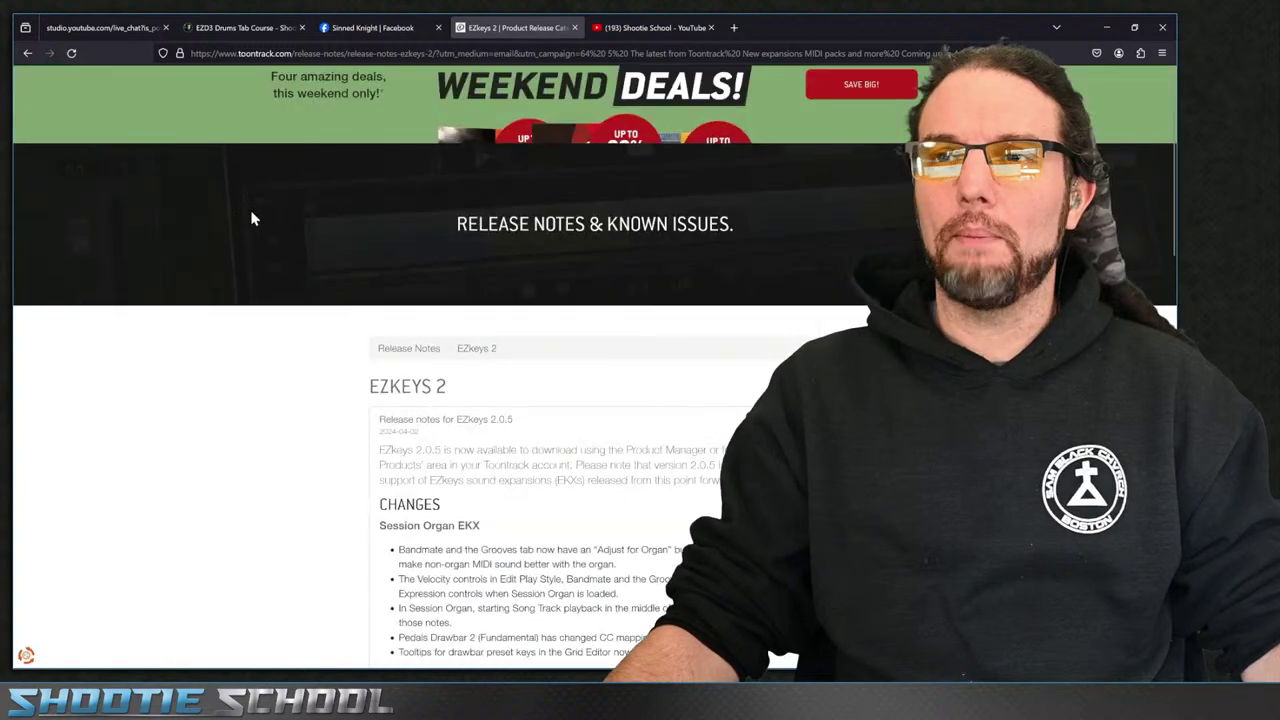
click(295, 296)
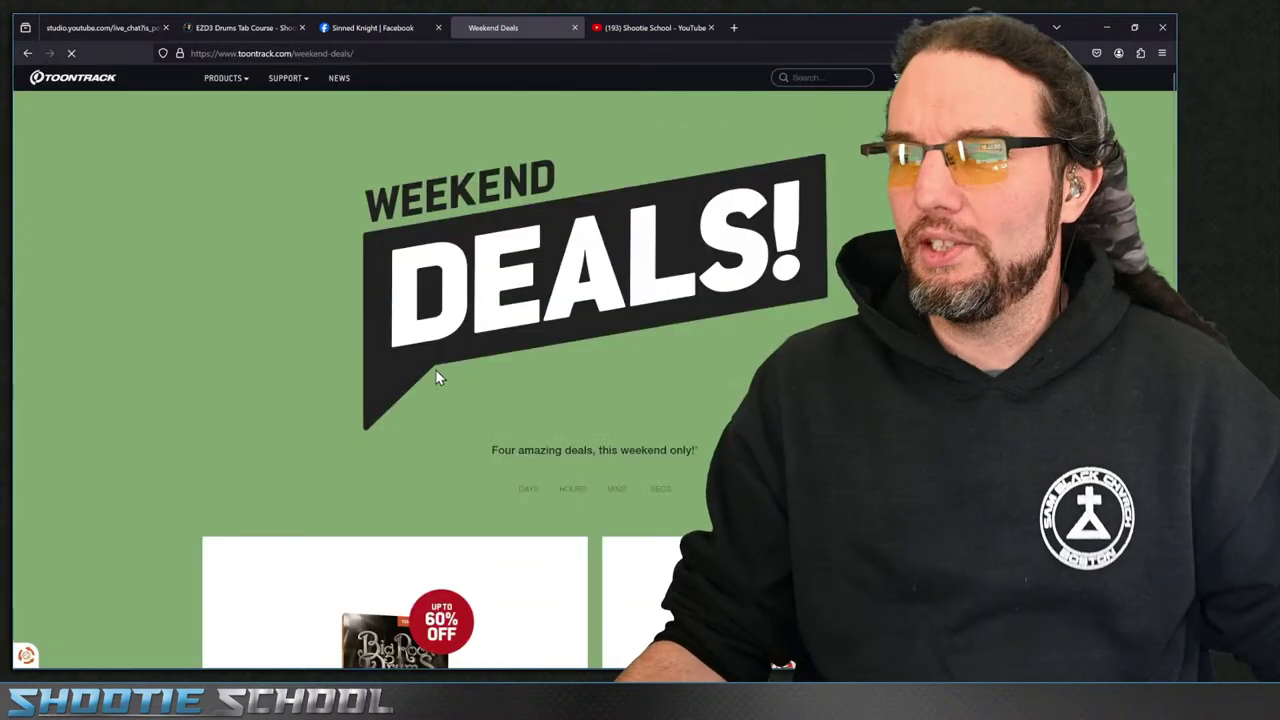
scroll(634, 372, down, 5)
scroll(645, 372, down, 3)
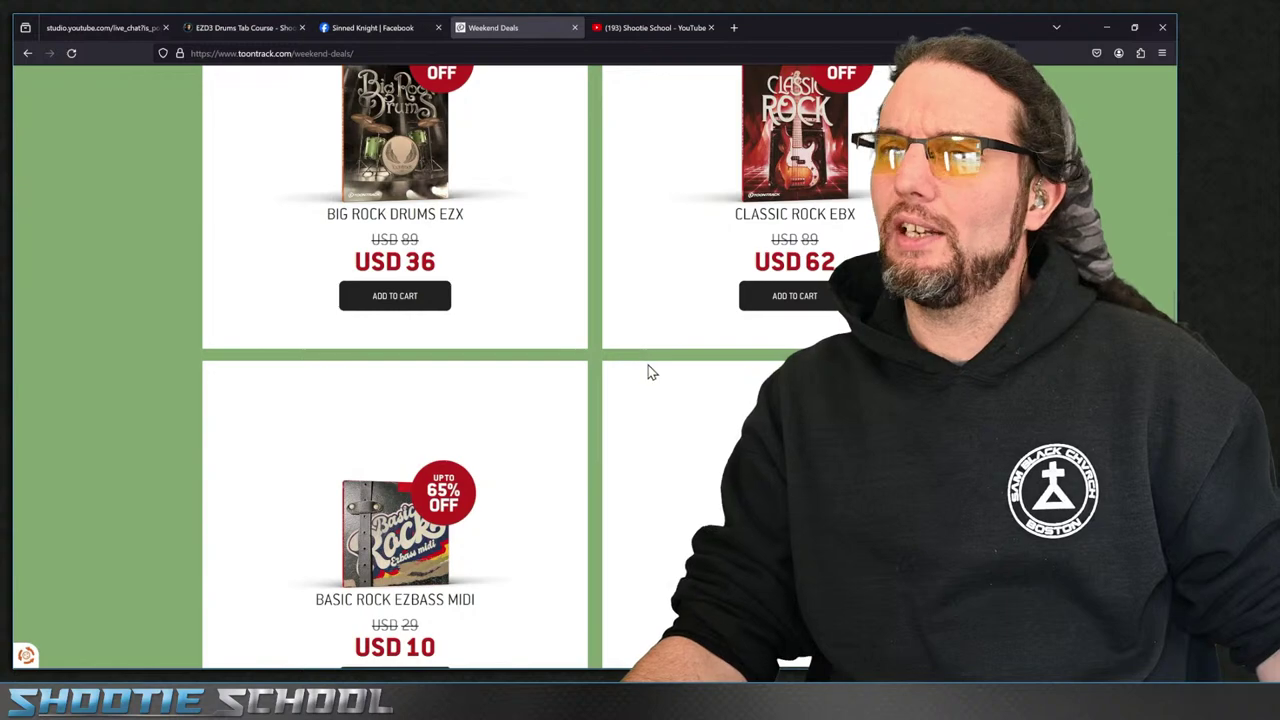
scroll(648, 372, up, 1)
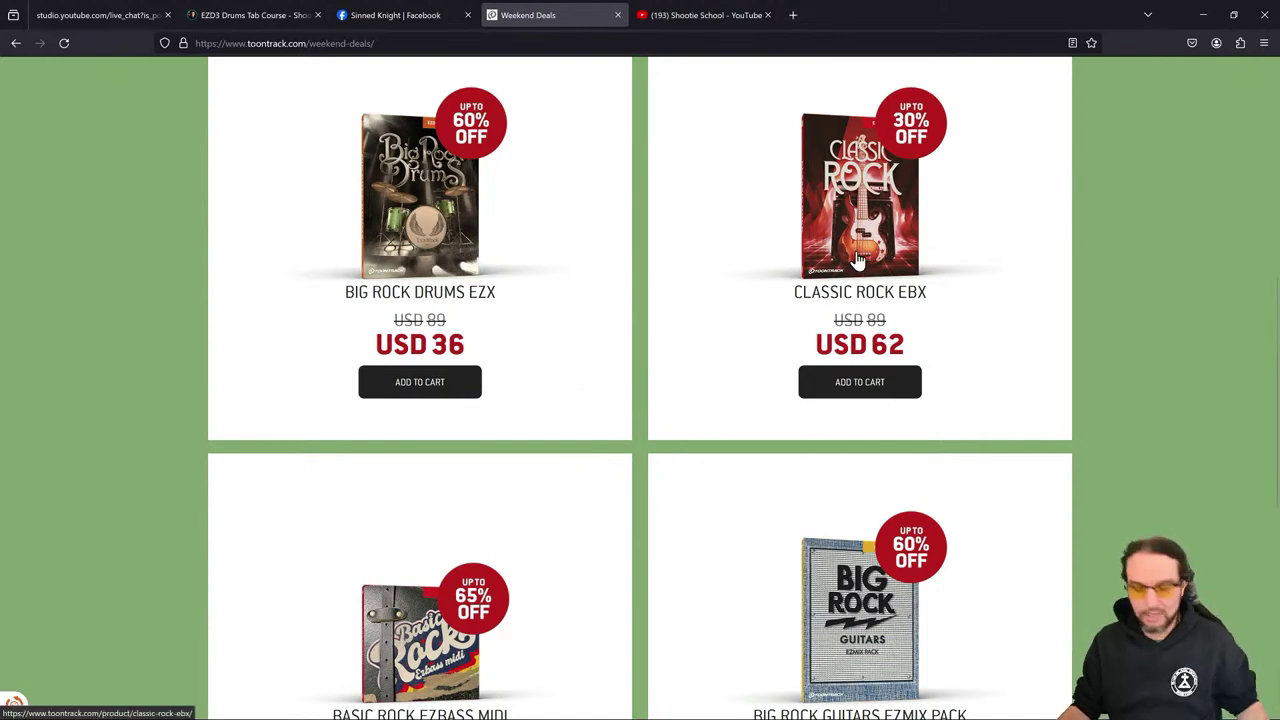
Switch to REAPER, load the EZdrummer 3, EZbass and EZkeys 2 project template, and disarm the EZkeys 2 and EZdrummer 3 tracks
key(alt+Tab)
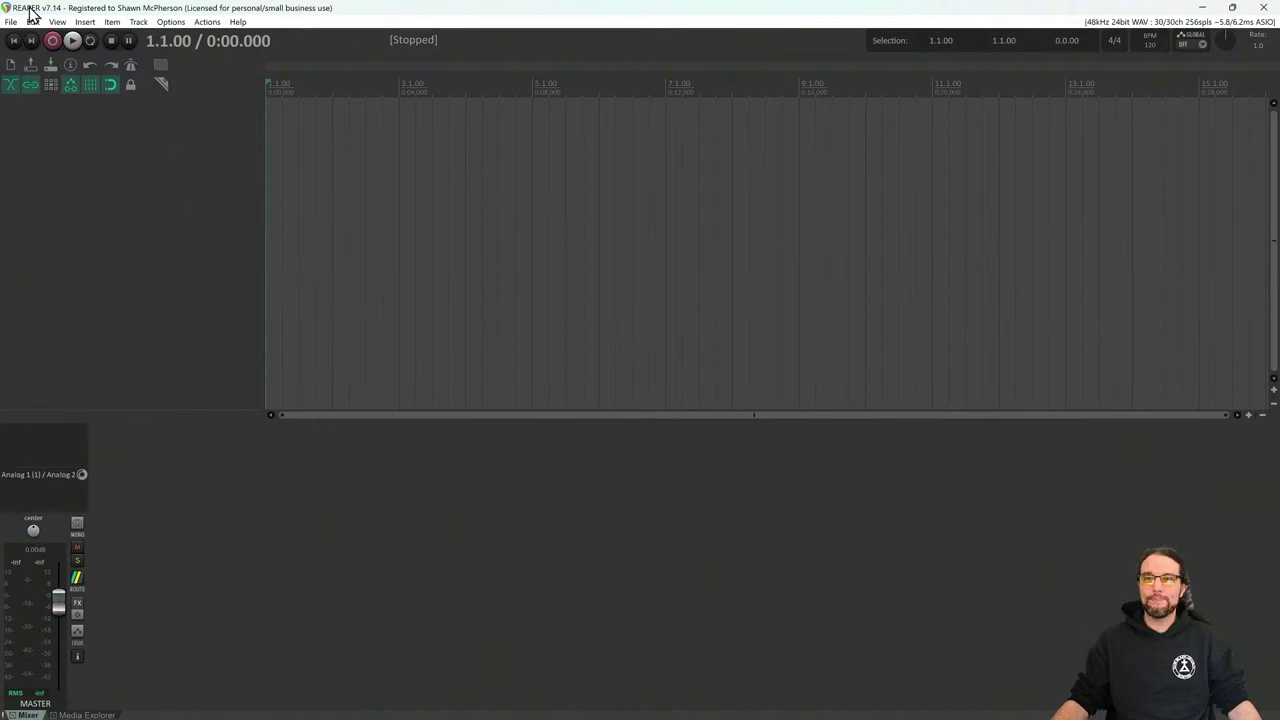
click(14, 22)
mouse_move(91, 147)
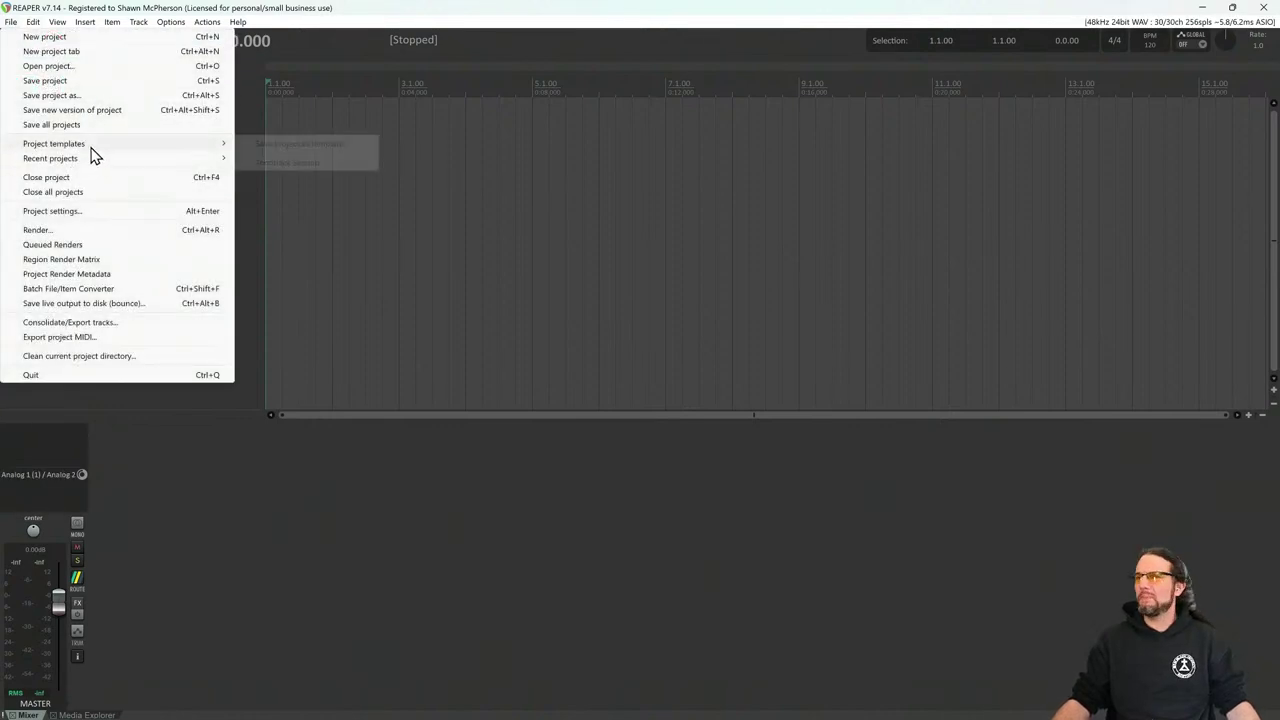
click(286, 163)
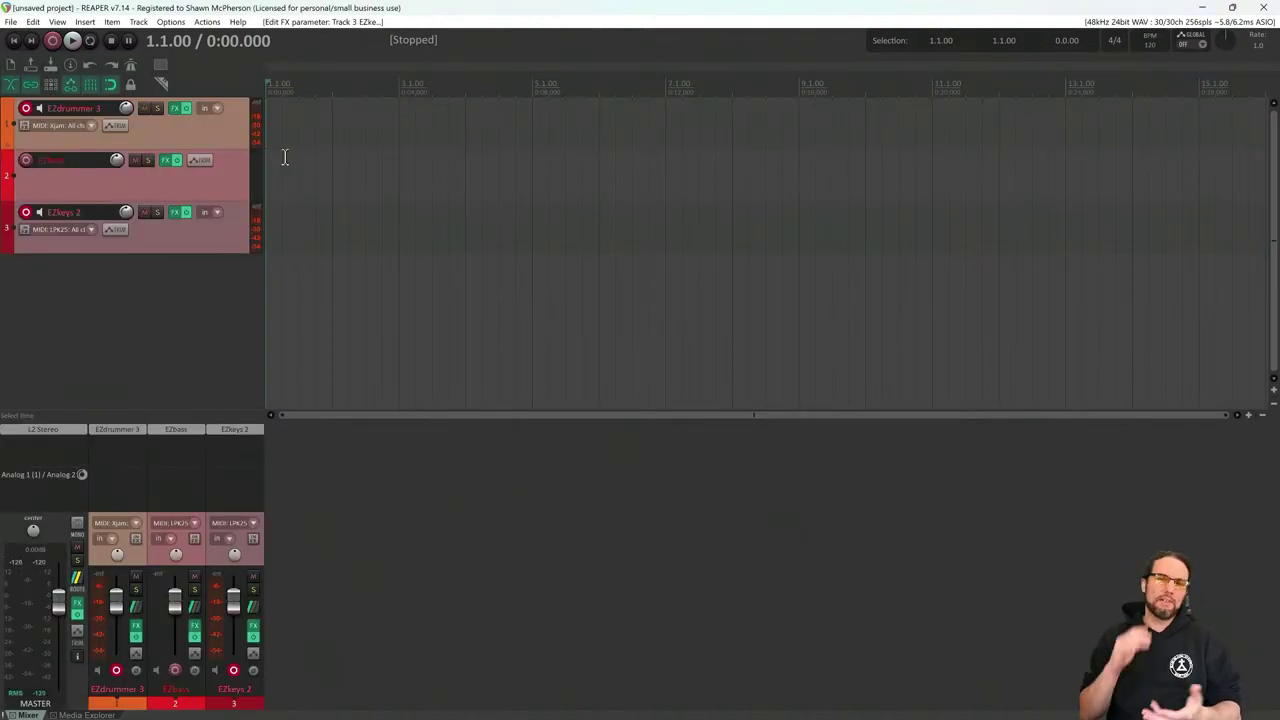
click(26, 212)
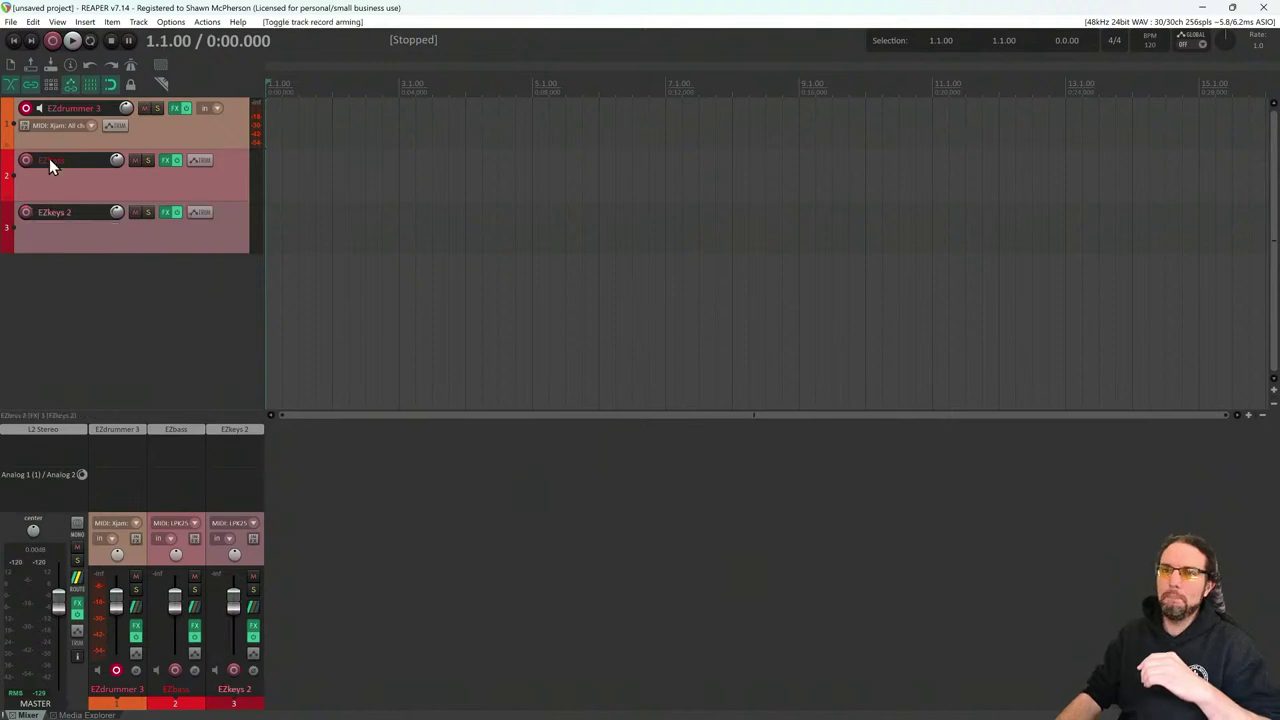
click(26, 108)
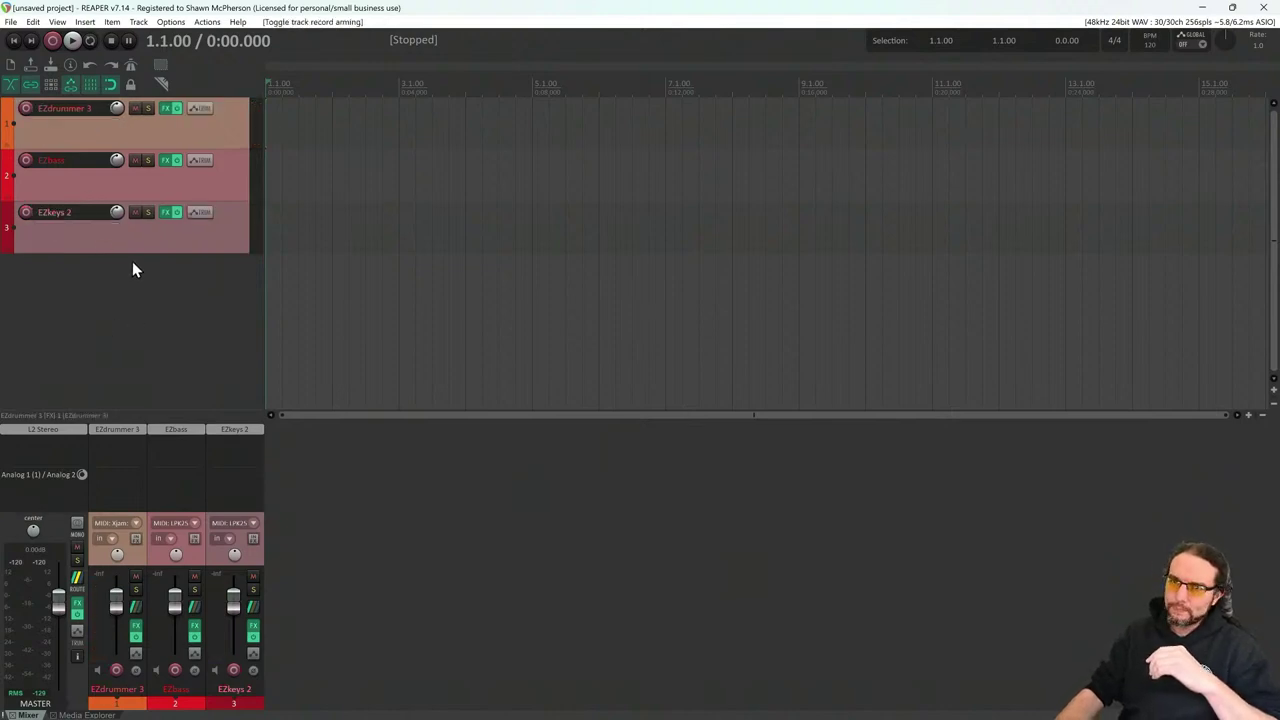
Load the Classic Rock sound library in EZbass on track 2 and close its plugin window
click(179, 430)
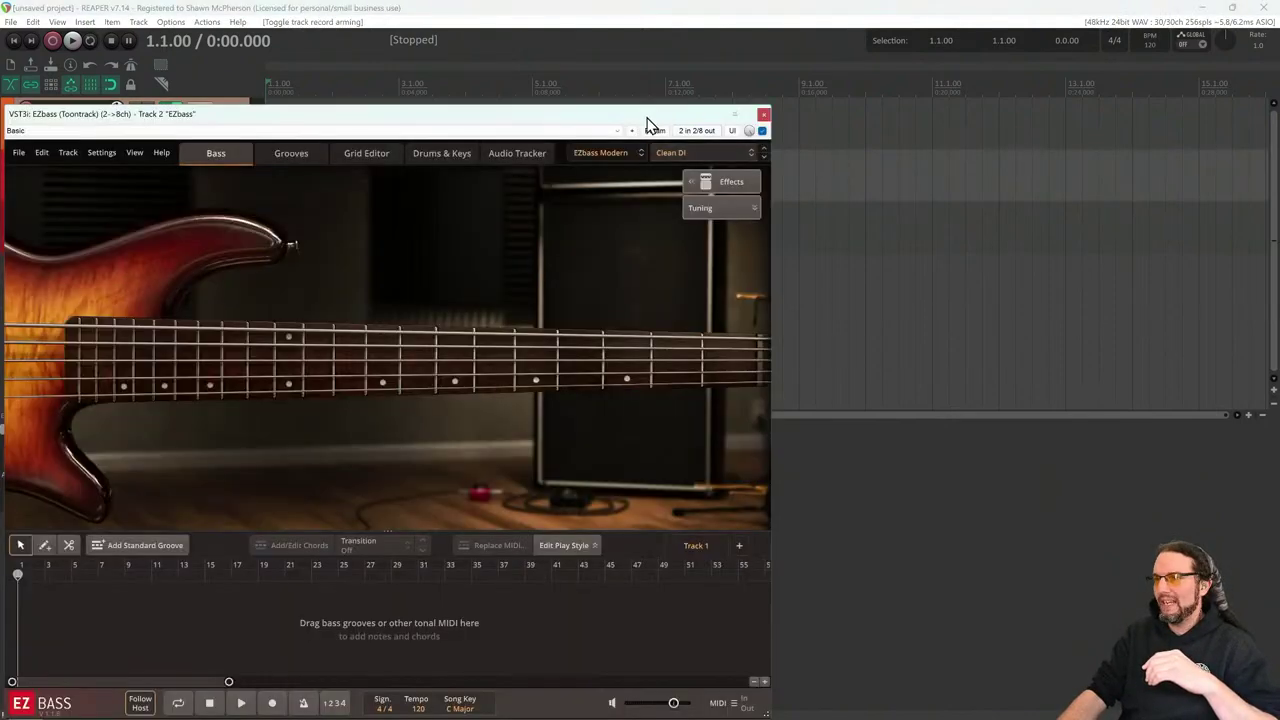
click(607, 153)
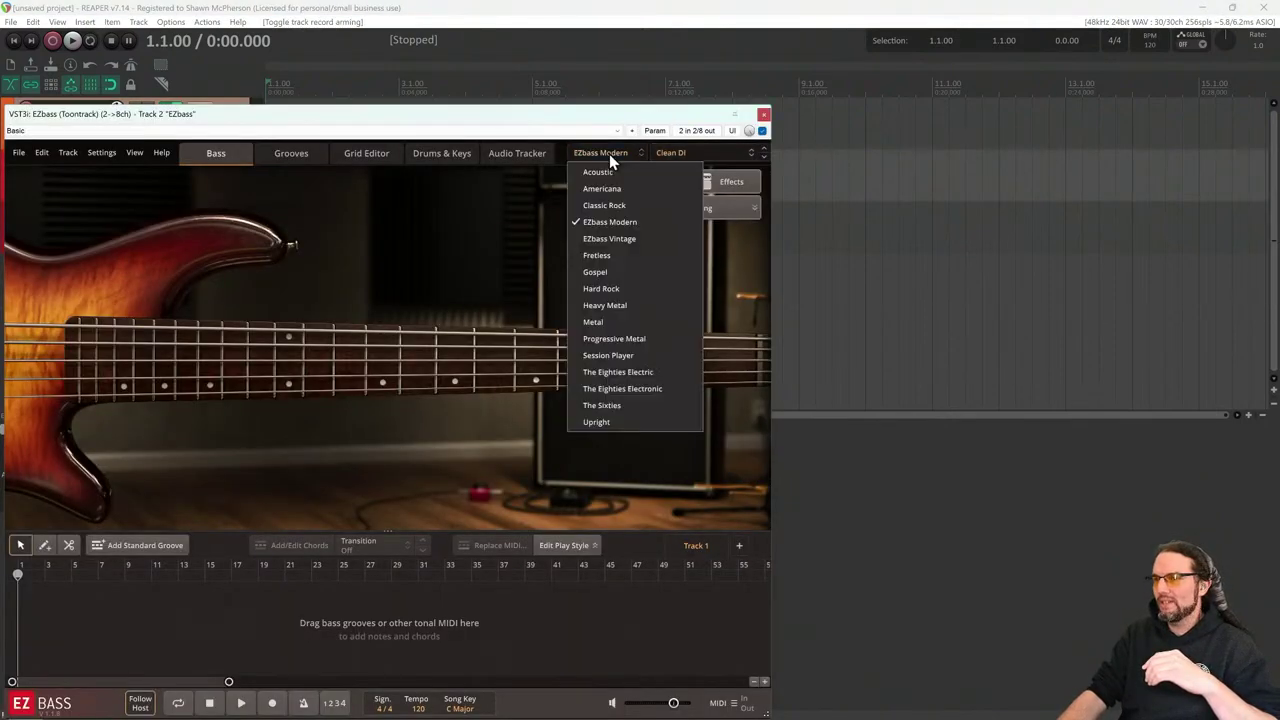
click(606, 206)
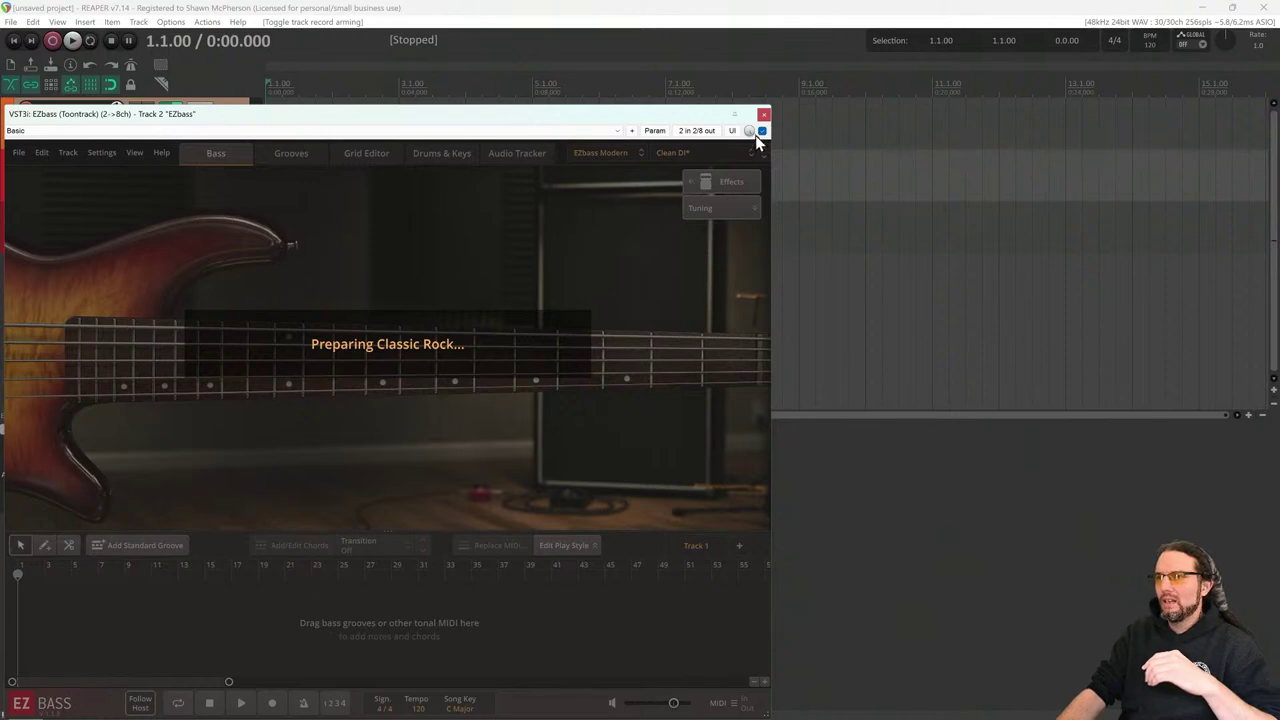
click(763, 114)
Select the EZdrummer 3 track and load the Big Rock Drums library in its plugin
click(181, 124)
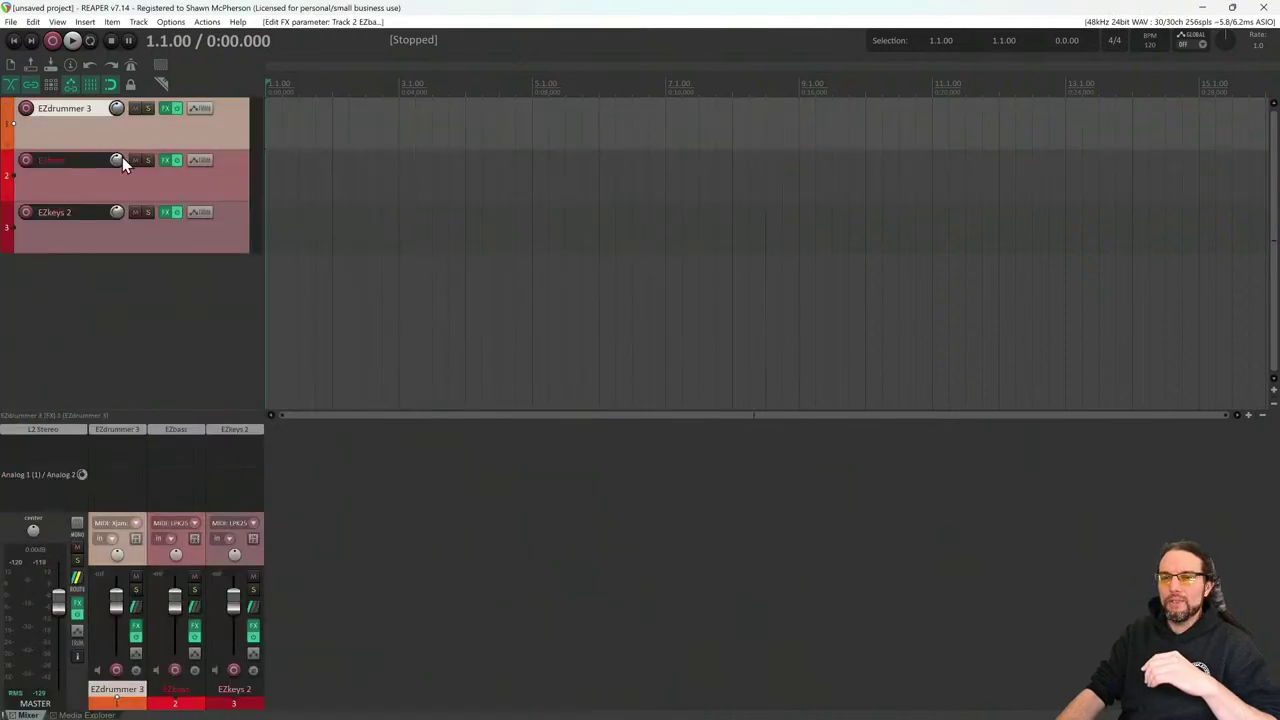
click(116, 430)
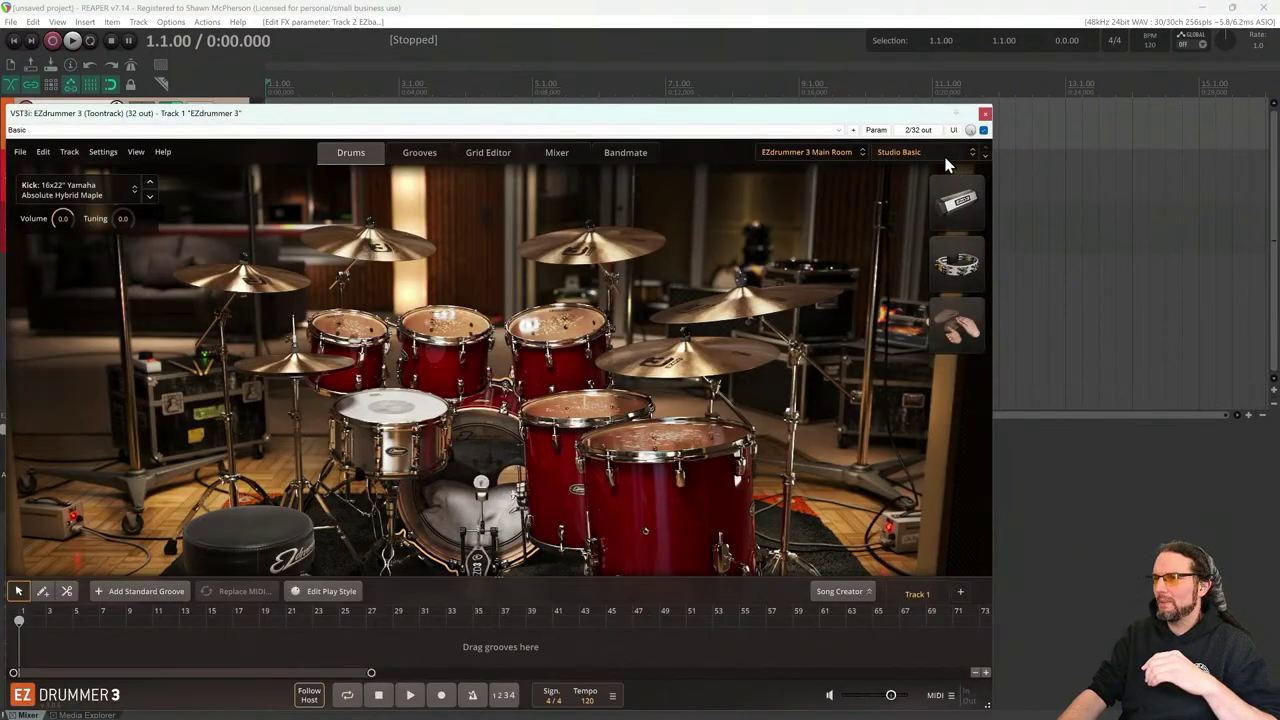
click(840, 153)
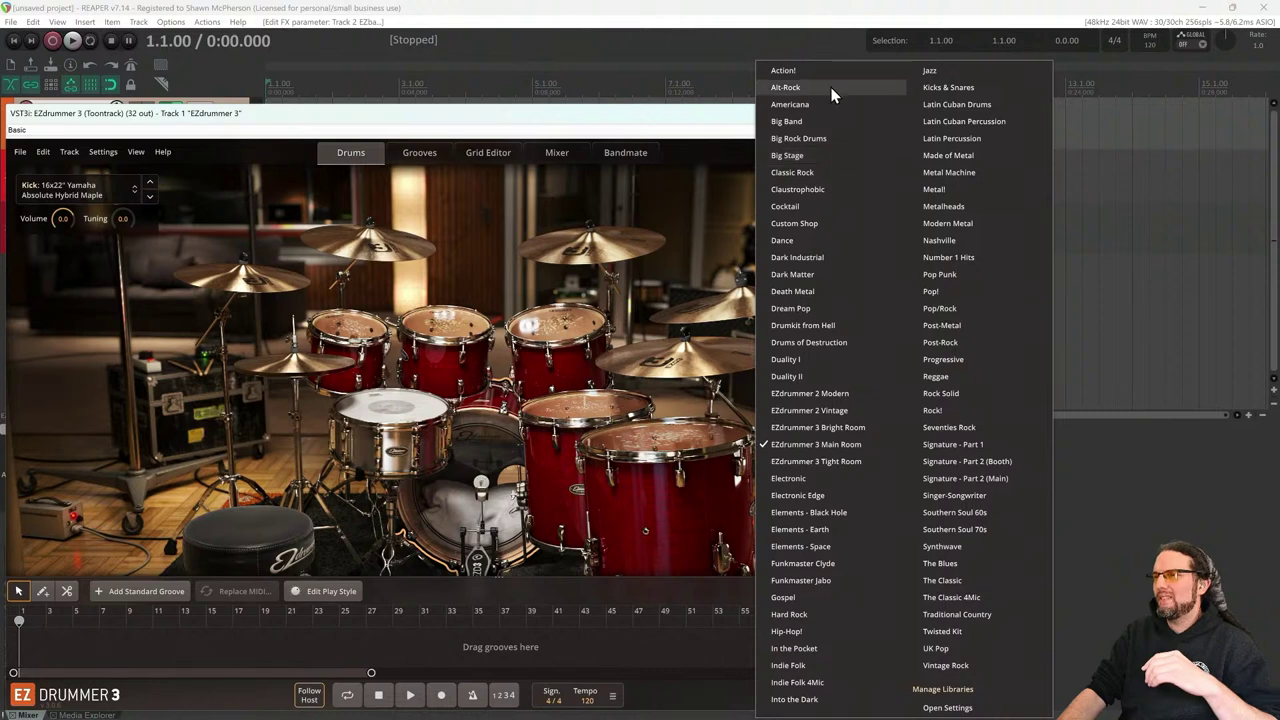
click(825, 138)
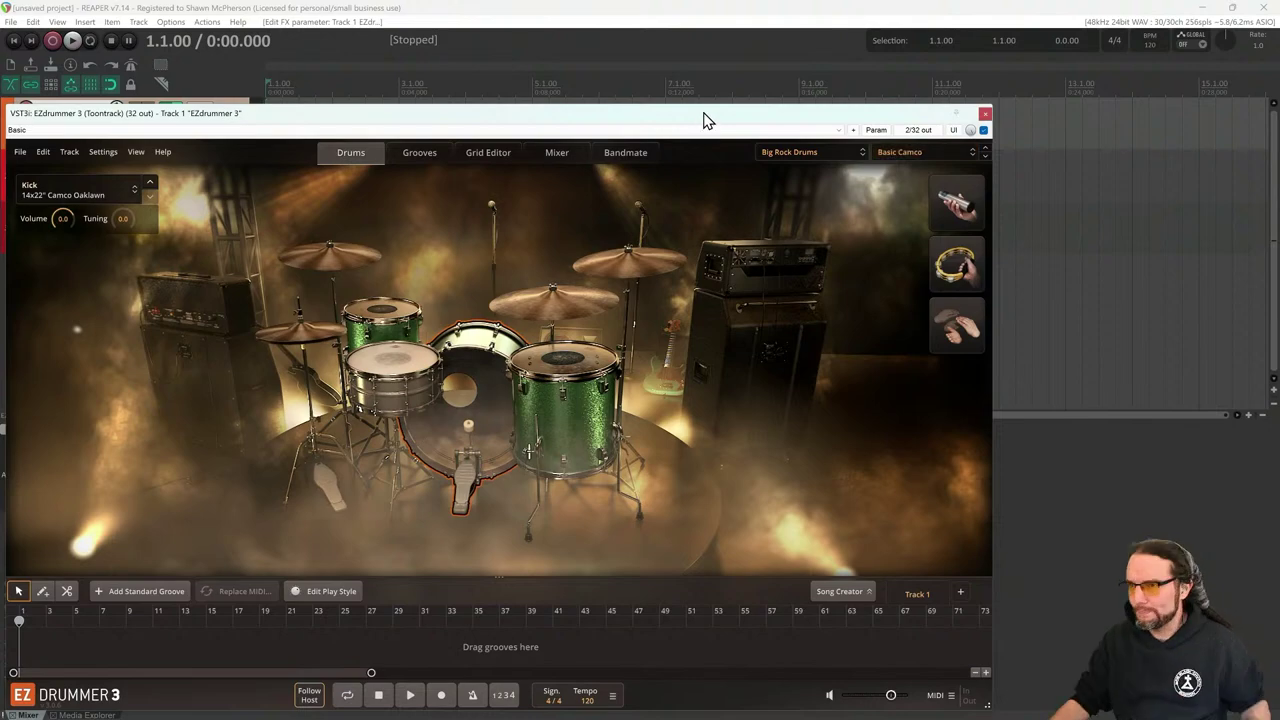
Widen the EZdrummer 3 window to nearly the full screen width and look over its Grooves, Grid Editor and Mixer pages
mouse_move(710, 126)
mouse_down()
mouse_move(723, 123)
mouse_move(702, 117)
mouse_up()
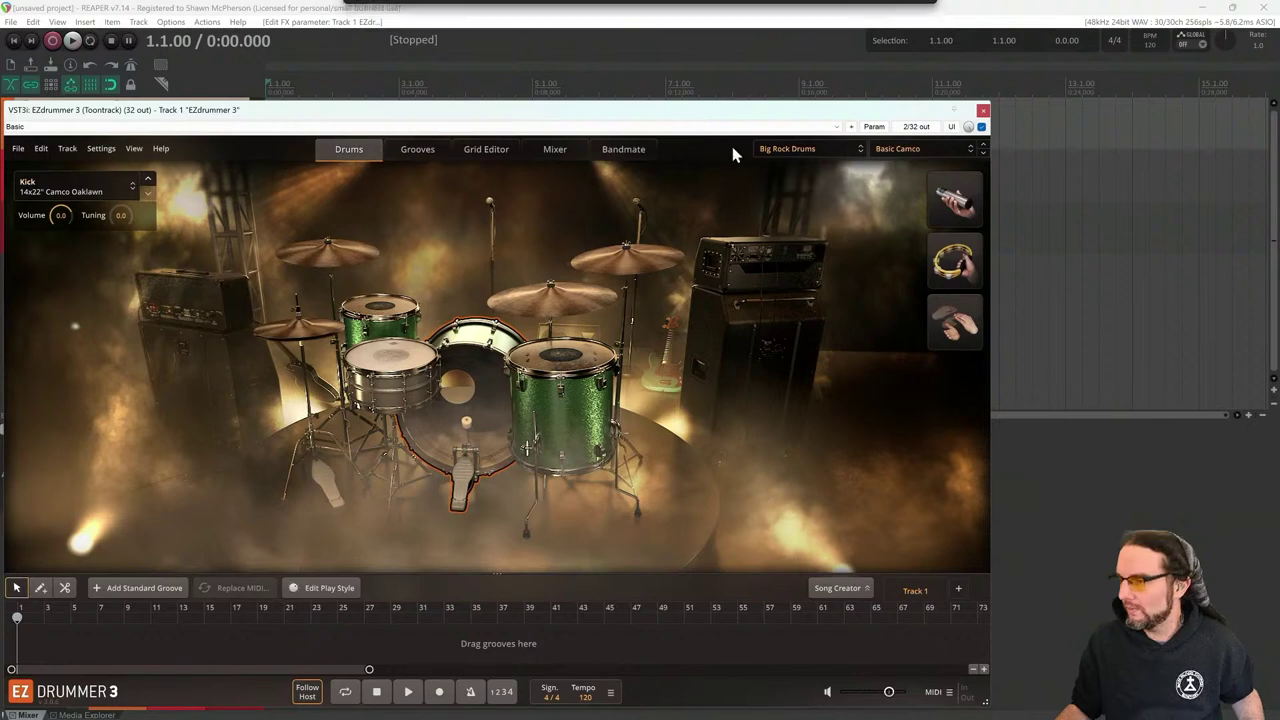
drag(984, 703, 1265, 706)
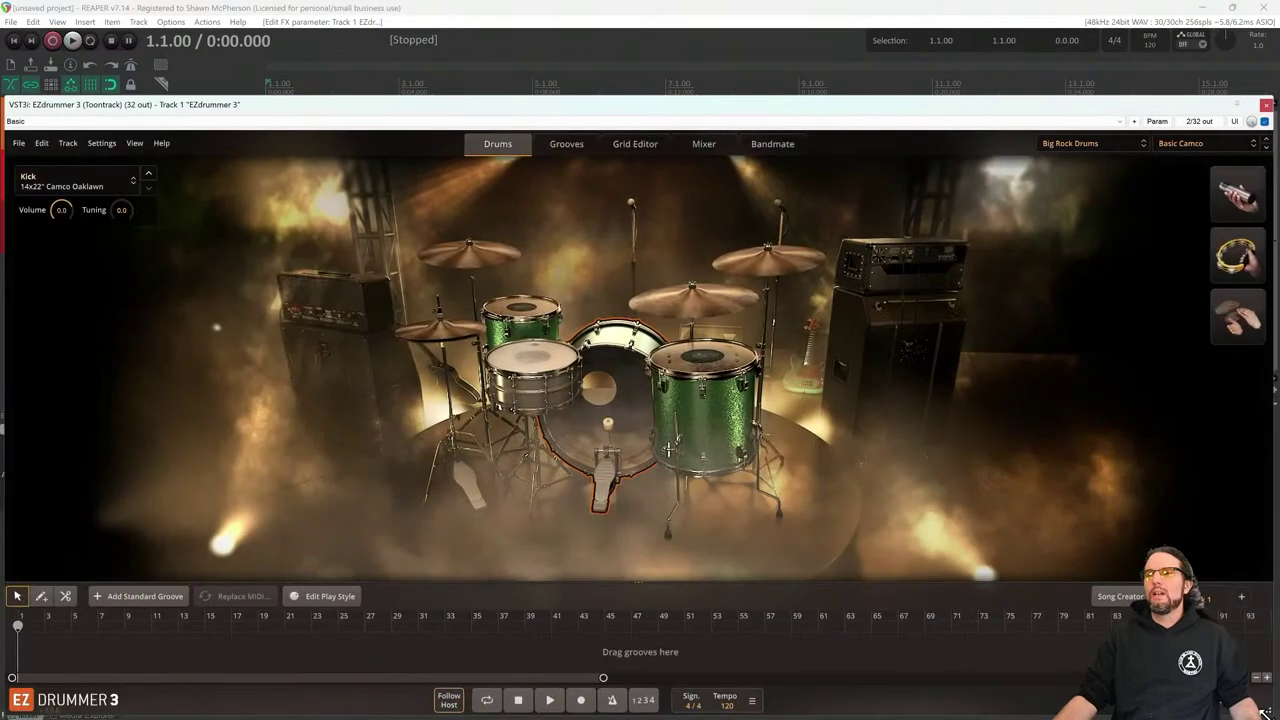
click(568, 144)
click(637, 145)
click(700, 145)
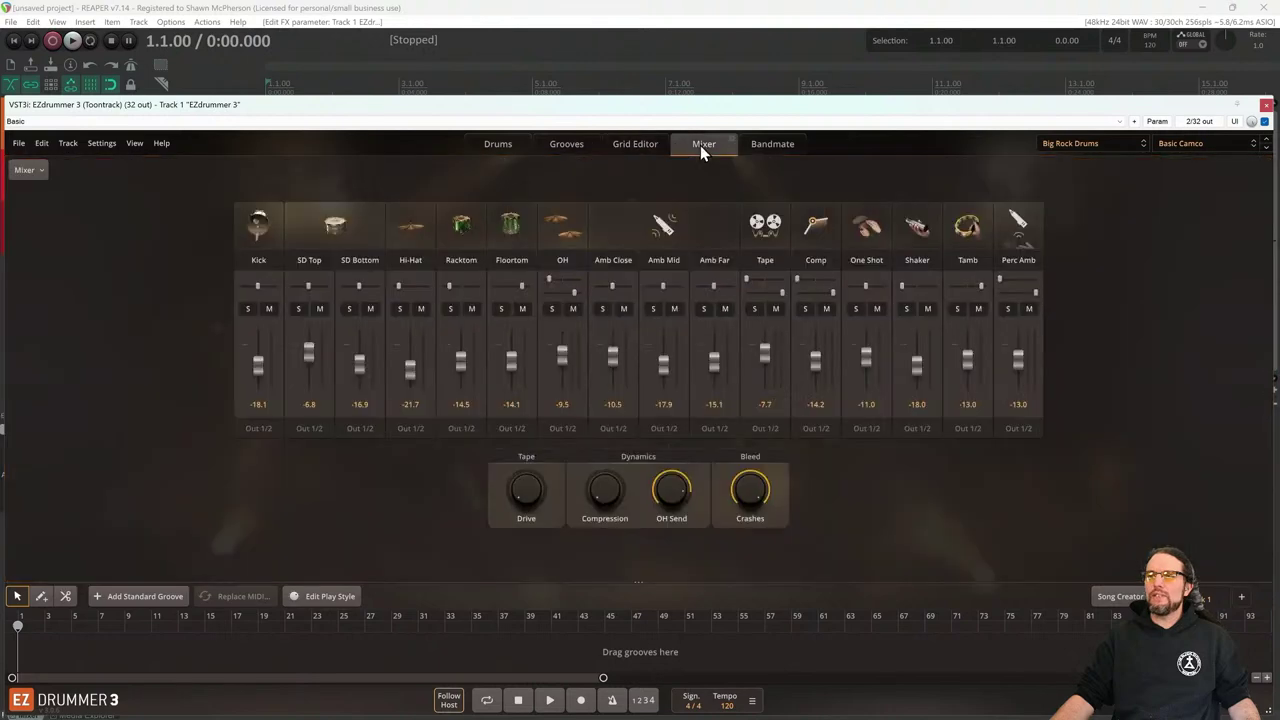
Audition Verse 02 of Big and Tall Funk 90 BPM from the EZX Big Rock Drums midtempo Straight 4/4 grooves
click(570, 145)
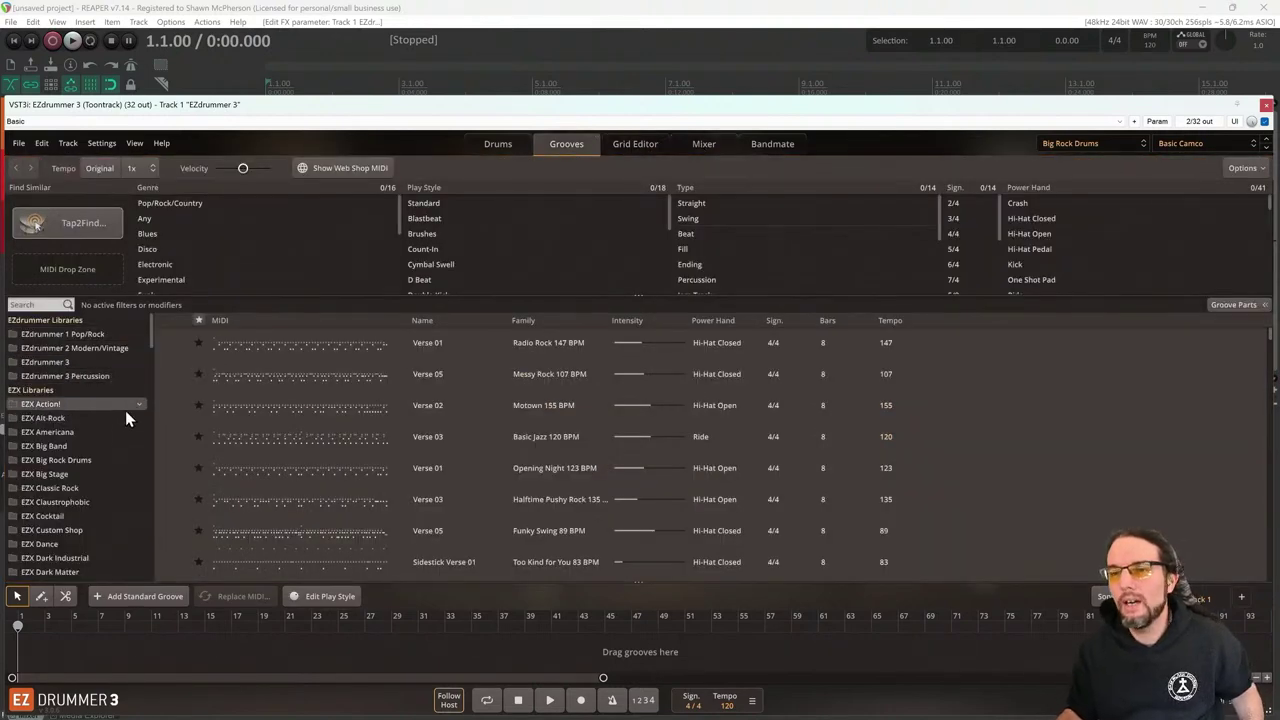
click(91, 459)
click(228, 375)
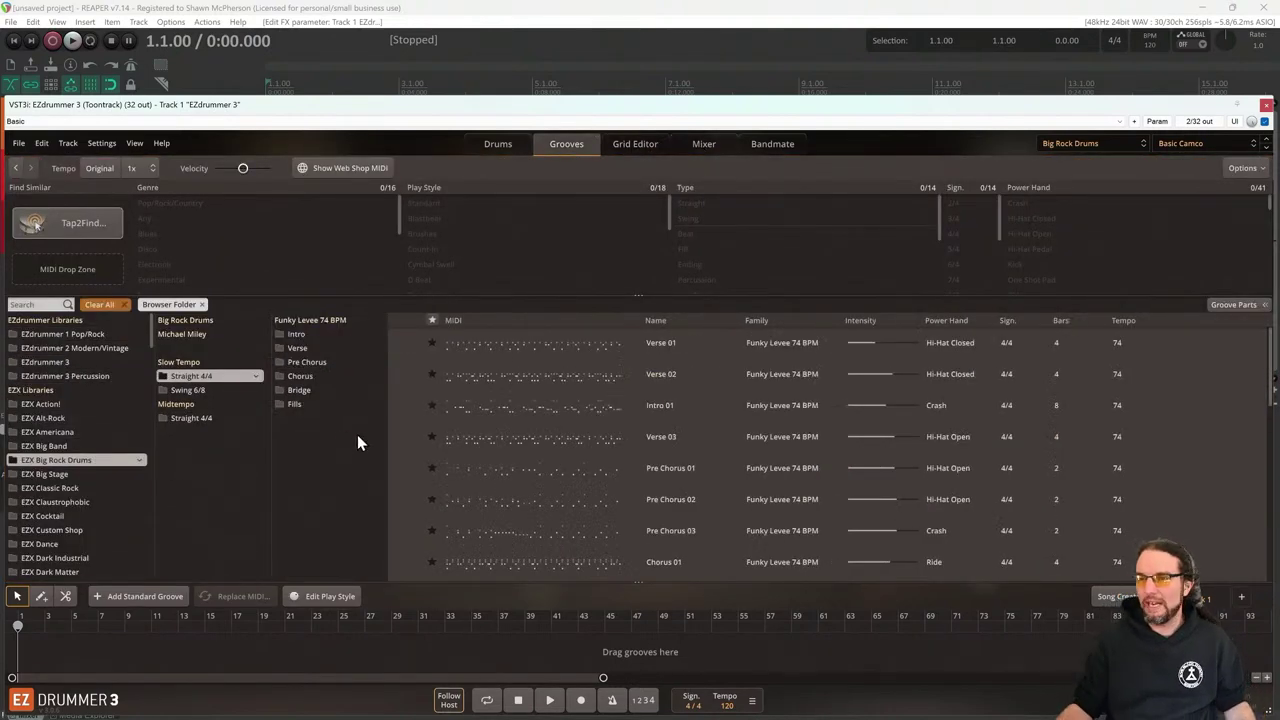
click(199, 418)
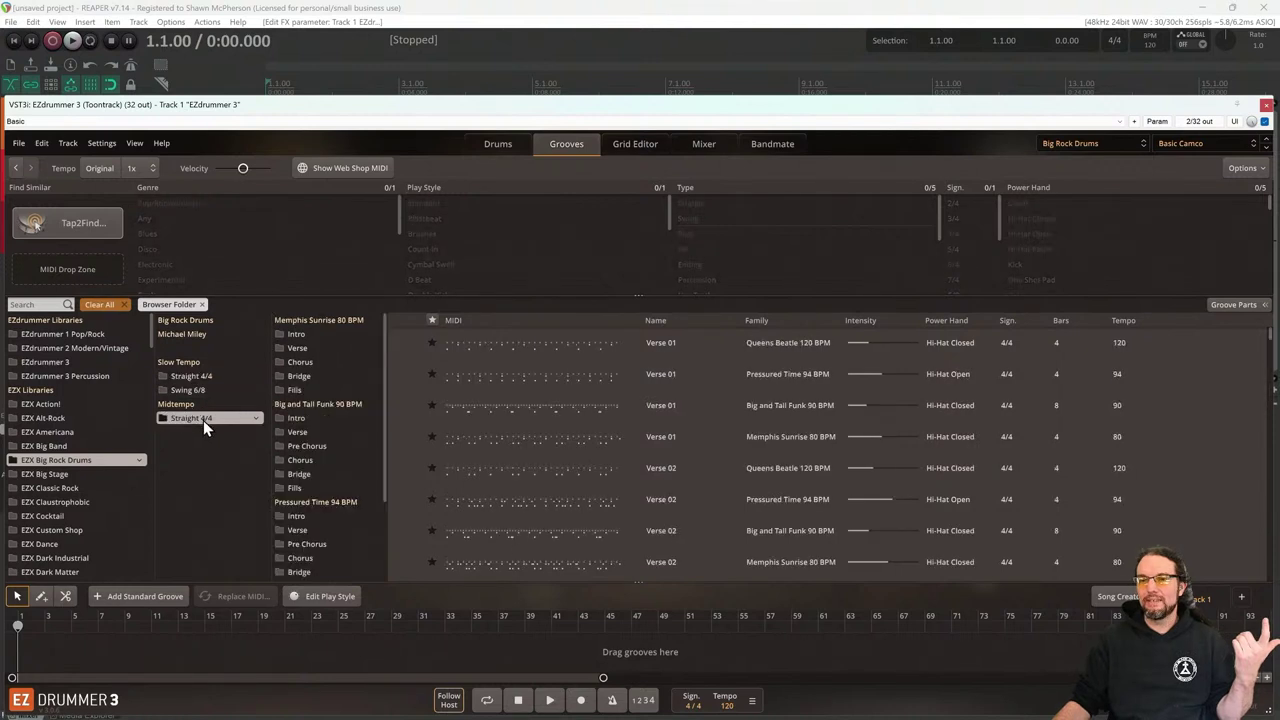
click(310, 433)
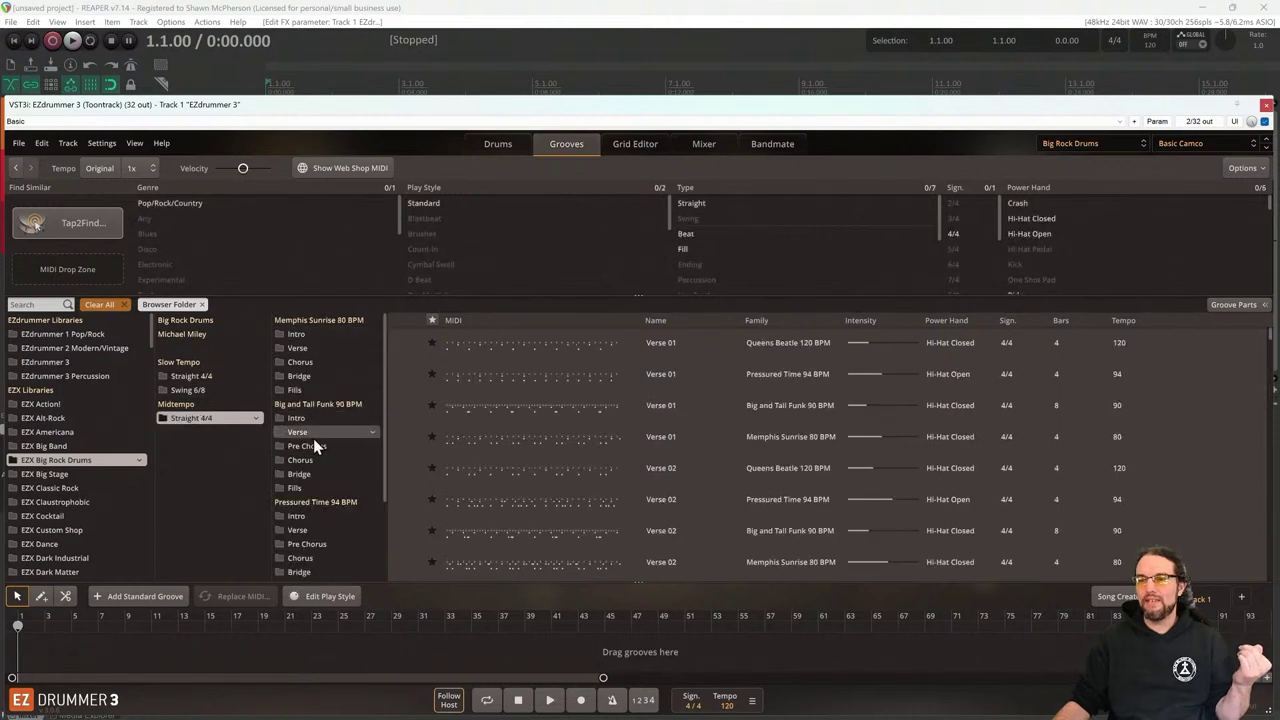
click(407, 378)
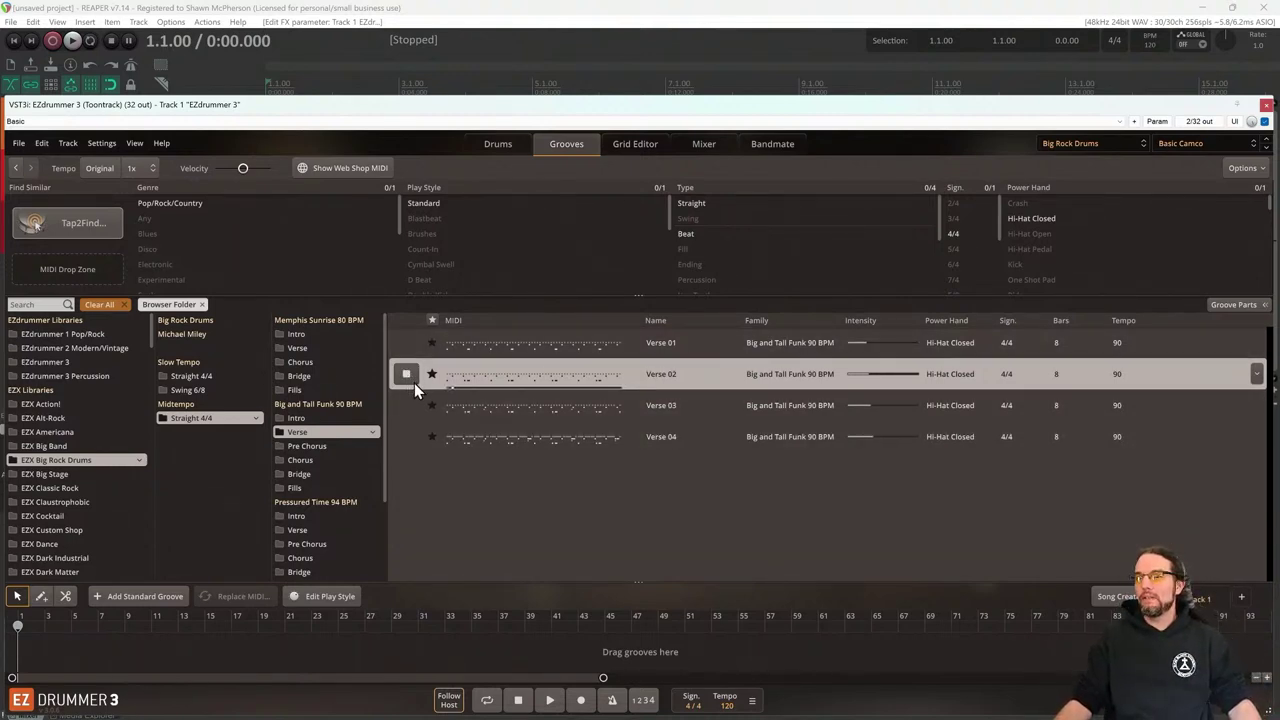
Use Verse 02 in Song Creator to place the ABCABC Long arrangement at bar 1 of the song track, then close EZdrummer 3
click(1115, 596)
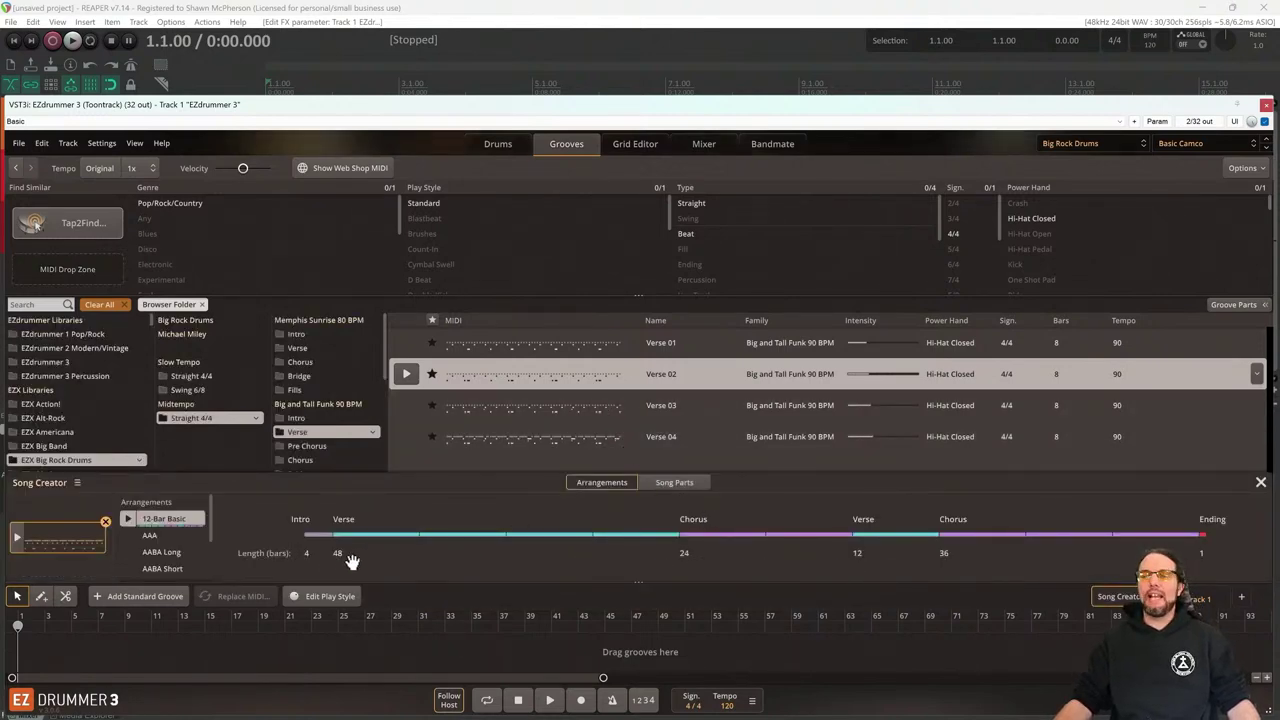
scroll(207, 560, down, 3)
click(166, 559)
drag(147, 571, 26, 646)
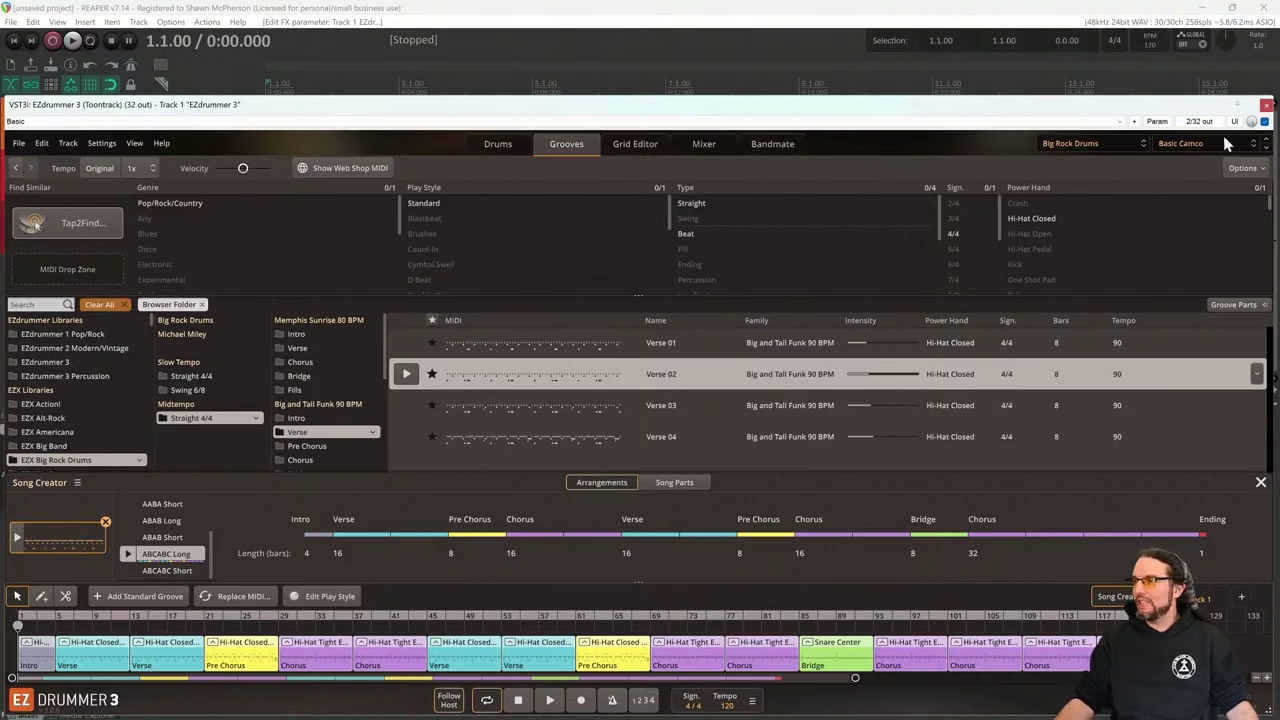
click(1266, 104)
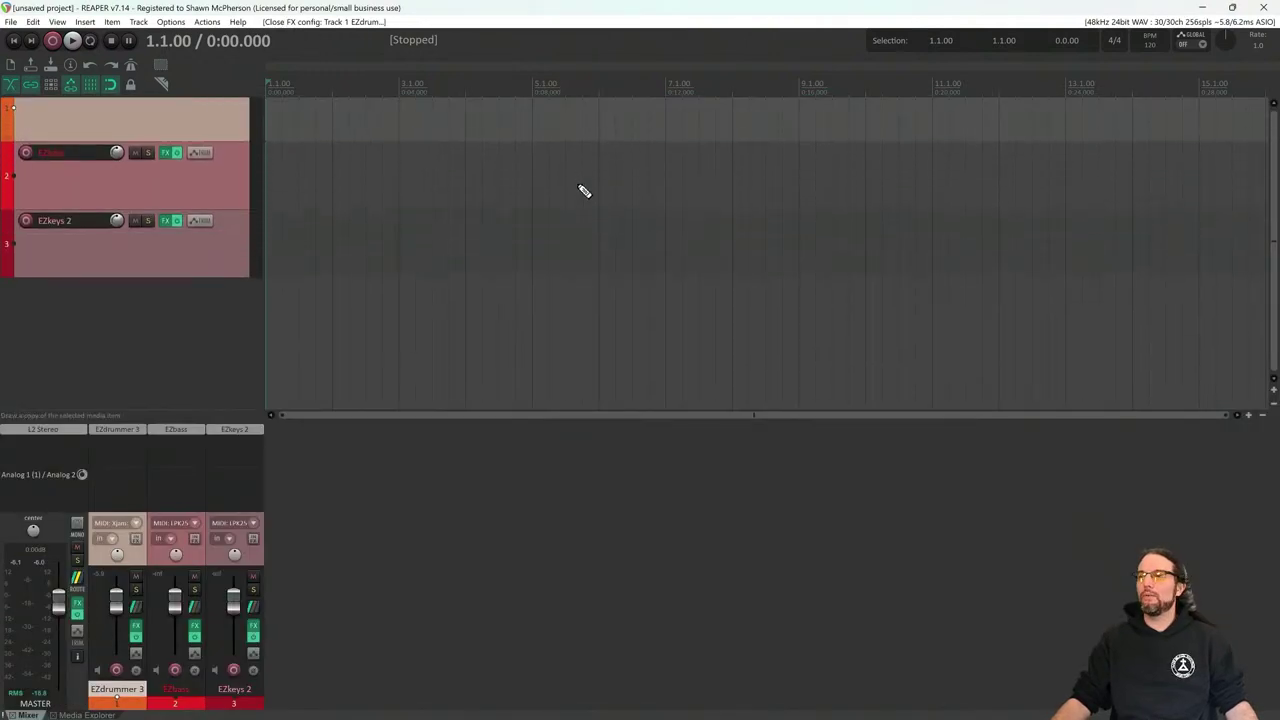
Make the tracks taller and zoom the project timeline out to span about 150 bars
drag(685, 77, 680, 91)
click(679, 90)
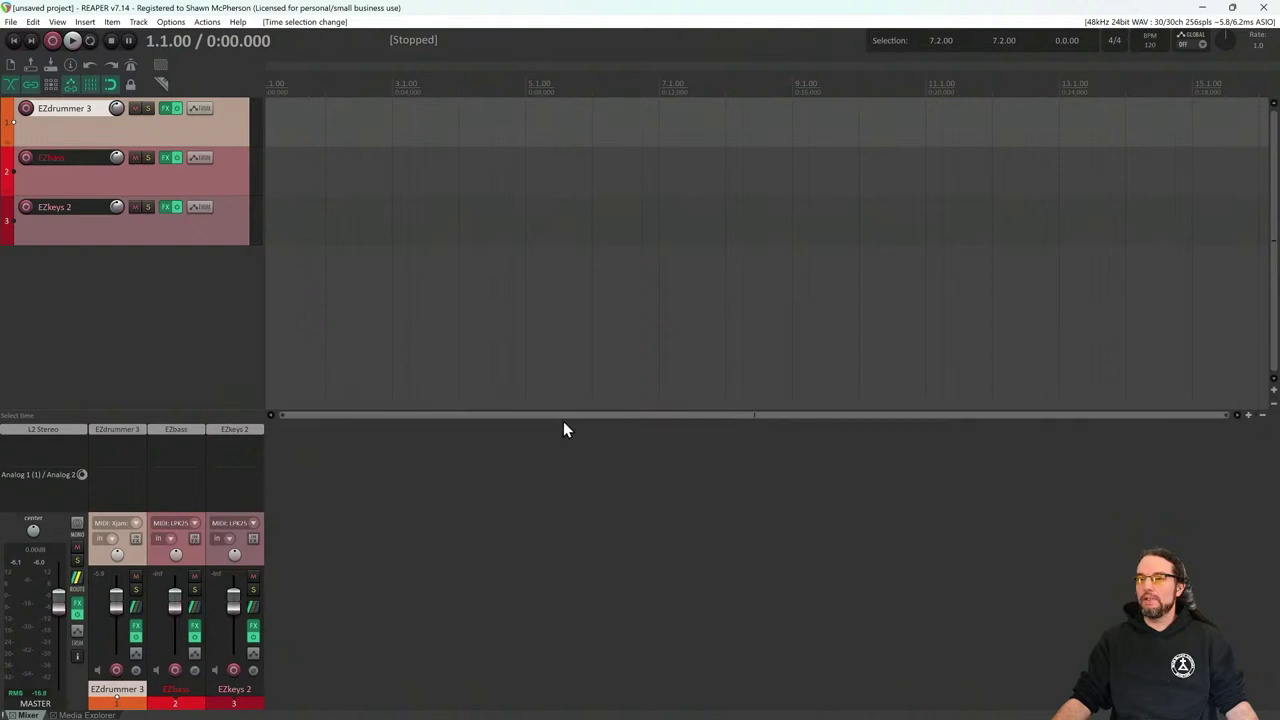
scroll(331, 414, left, 1)
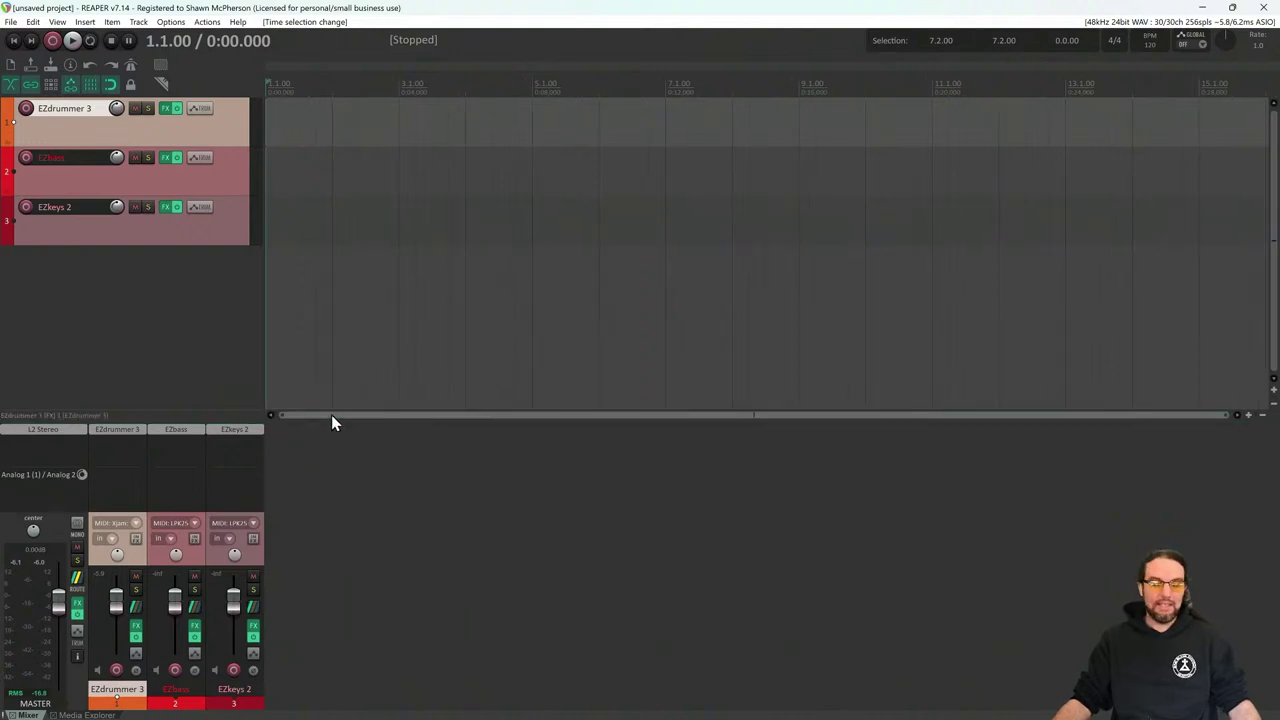
ctrl+scroll(509, 195, up, 1)
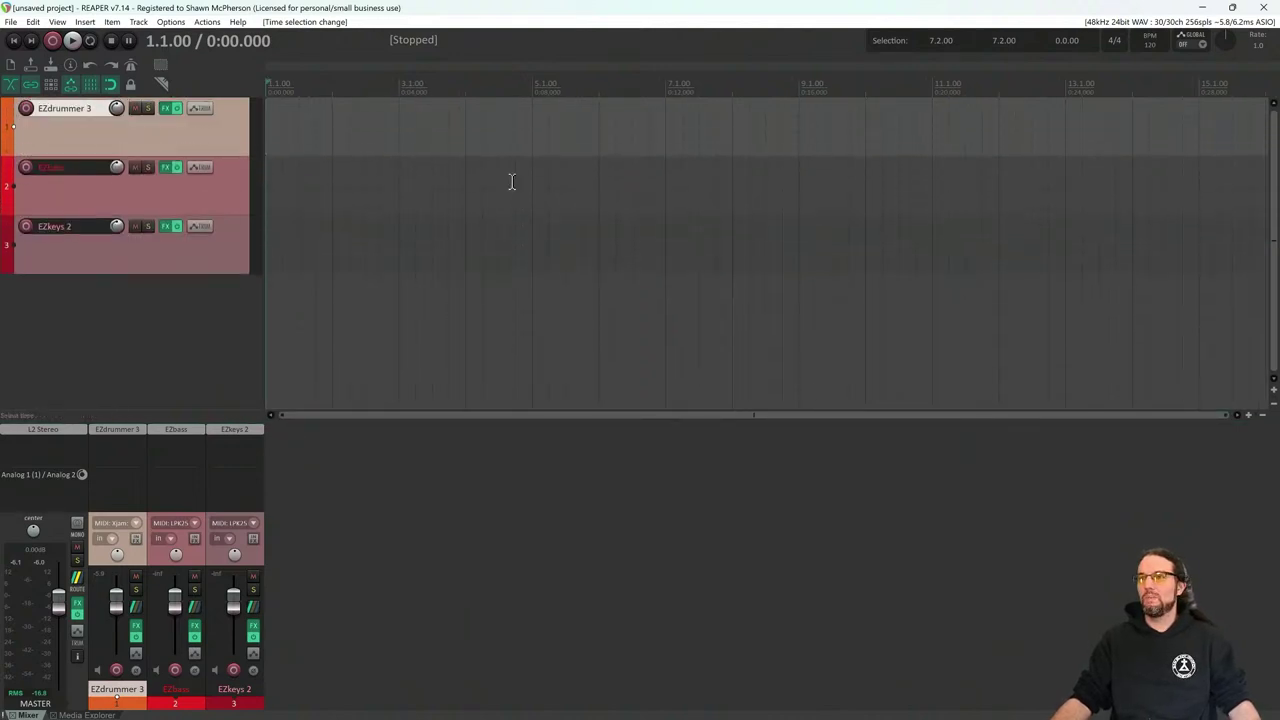
ctrl+scroll(520, 190, up, 1)
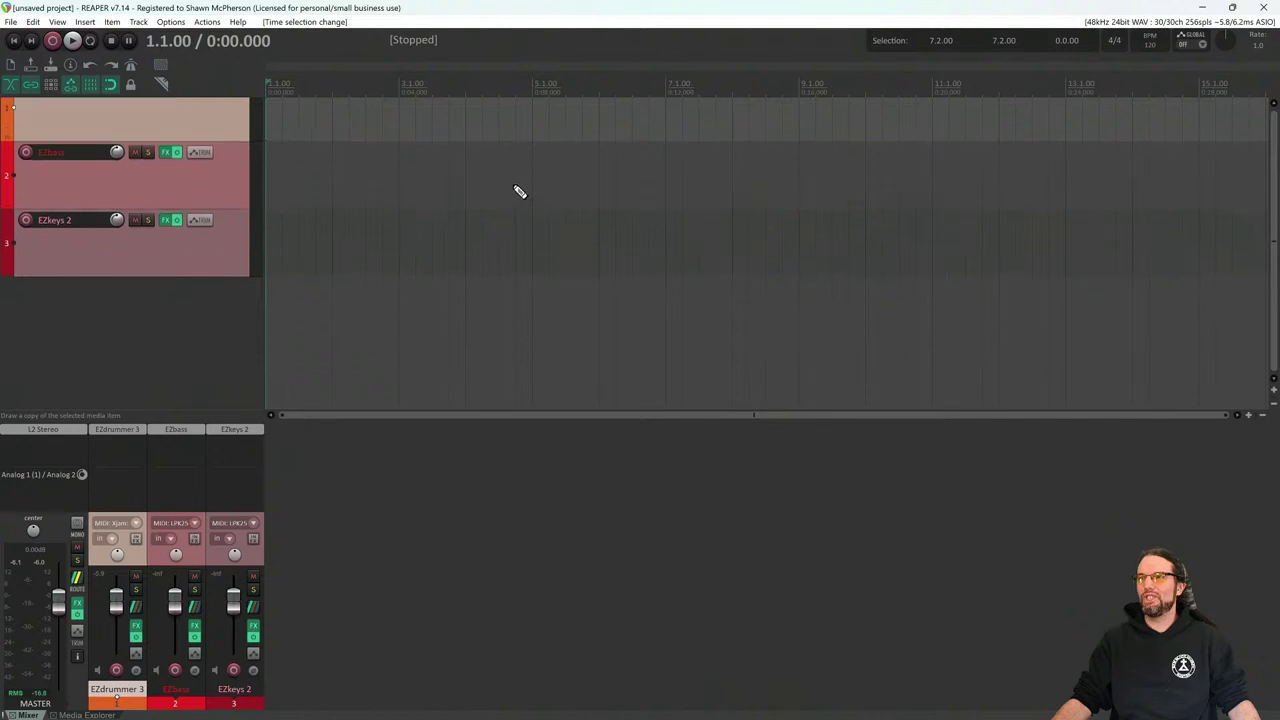
scroll(1238, 168, up, 1)
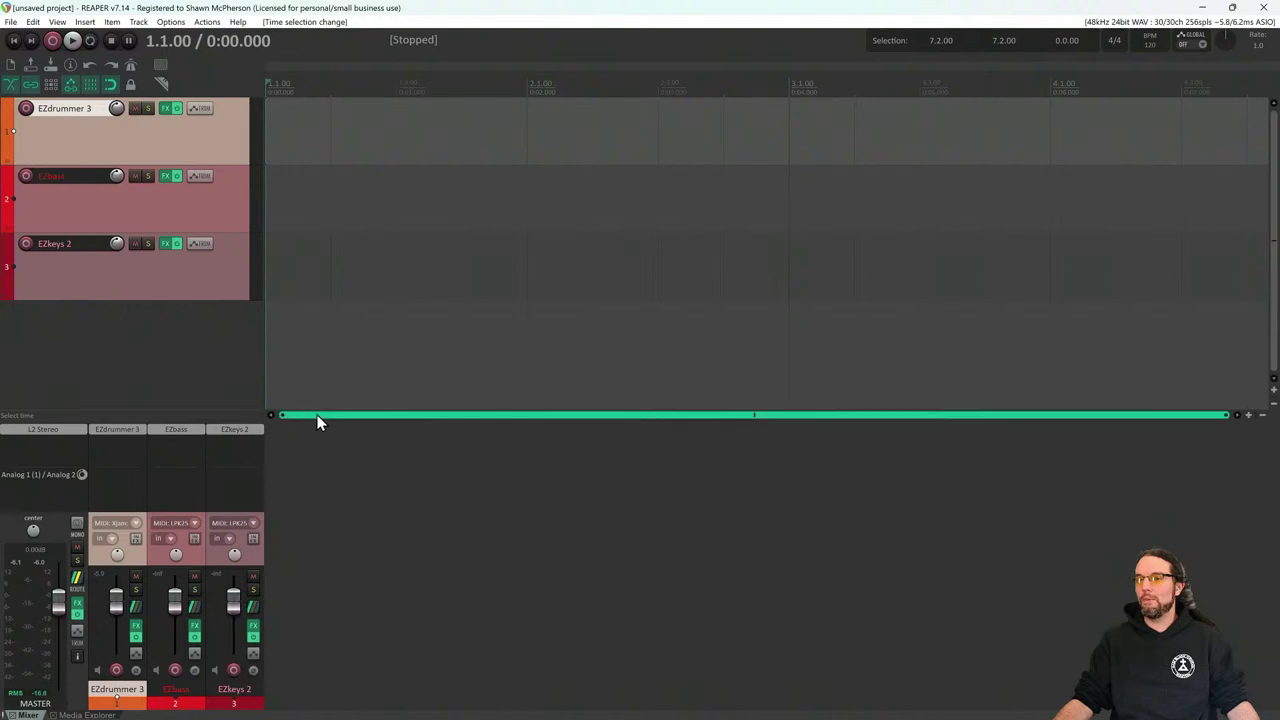
mouse_move(277, 414)
mouse_down()
mouse_move(551, 423)
mouse_move(290, 416)
mouse_up()
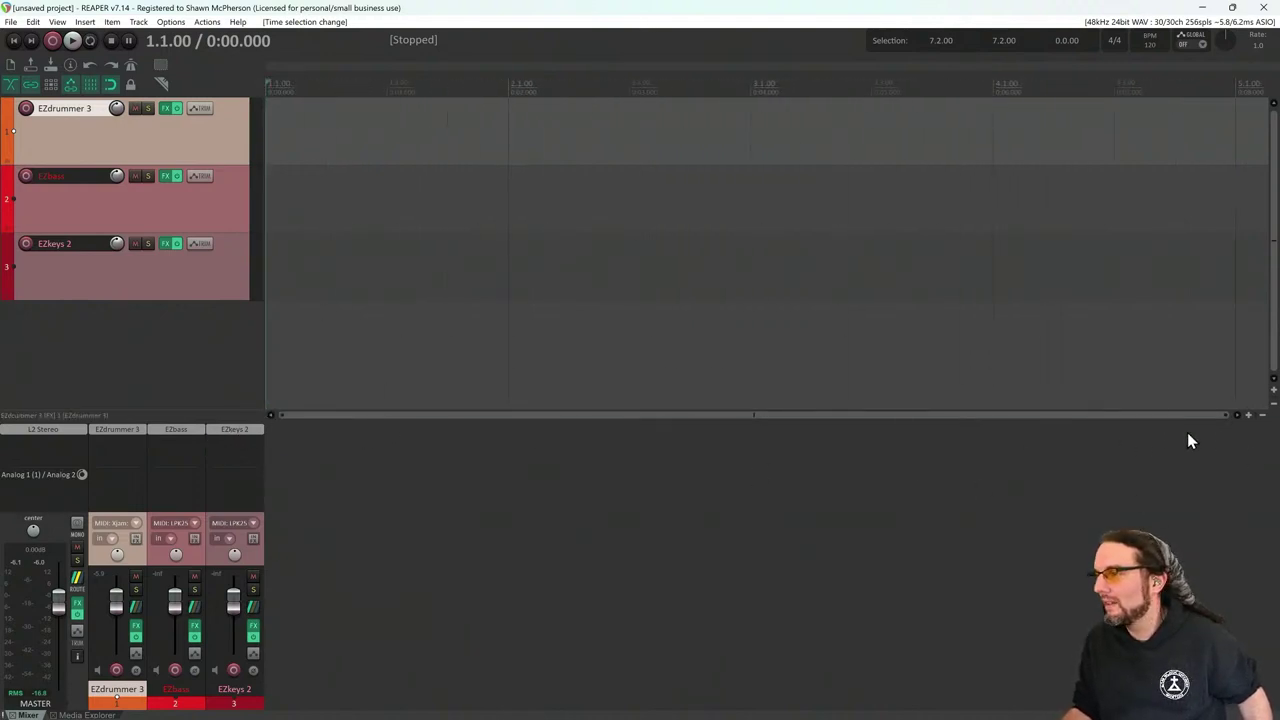
drag(1266, 416, 1263, 416)
click(1250, 417)
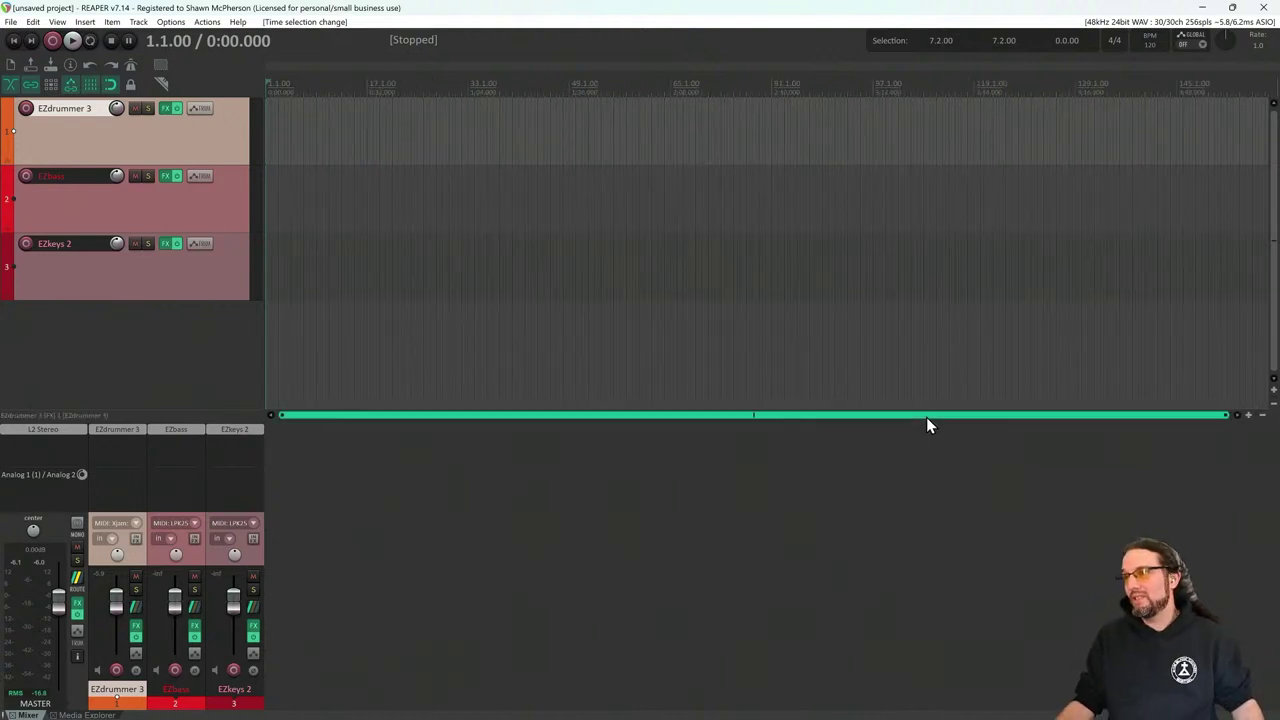
Set a time selection on the project timeline from bar 124 back to bar 1, covering the full drum arrangement
click(1047, 86)
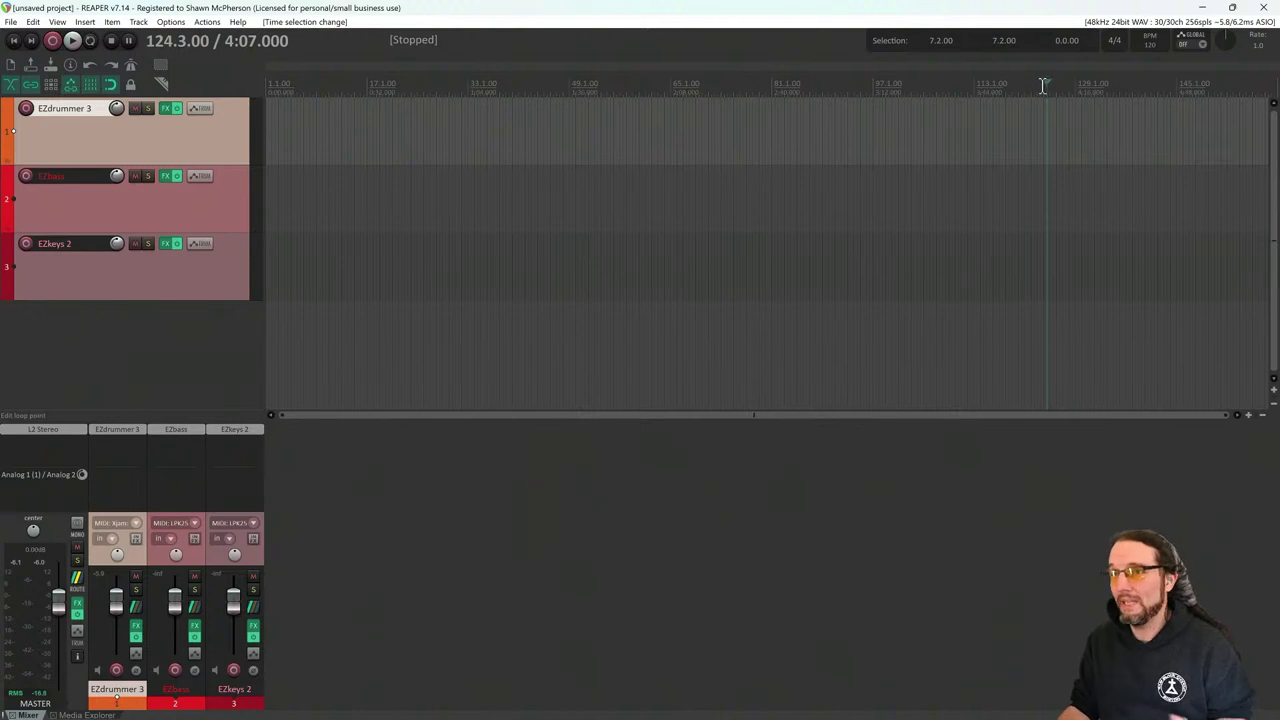
scroll(1049, 113, up, 8)
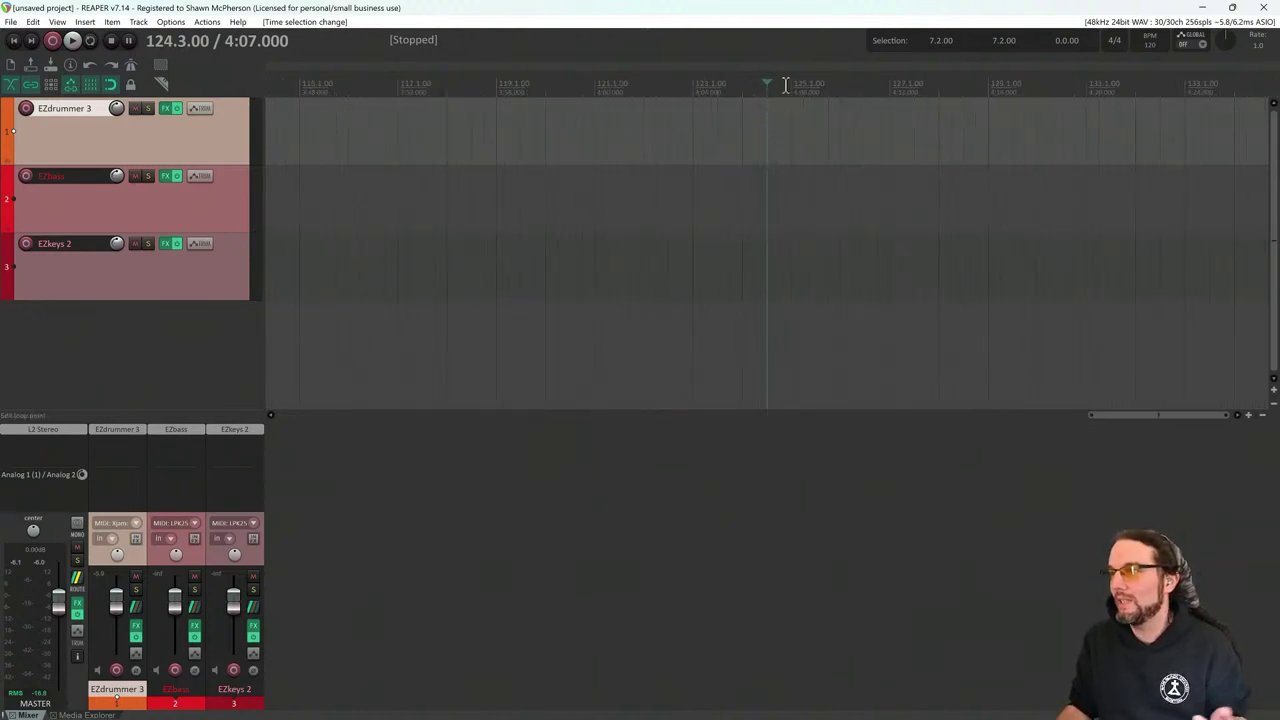
drag(741, 88, 268, 121)
drag(8, 128, 155, 352)
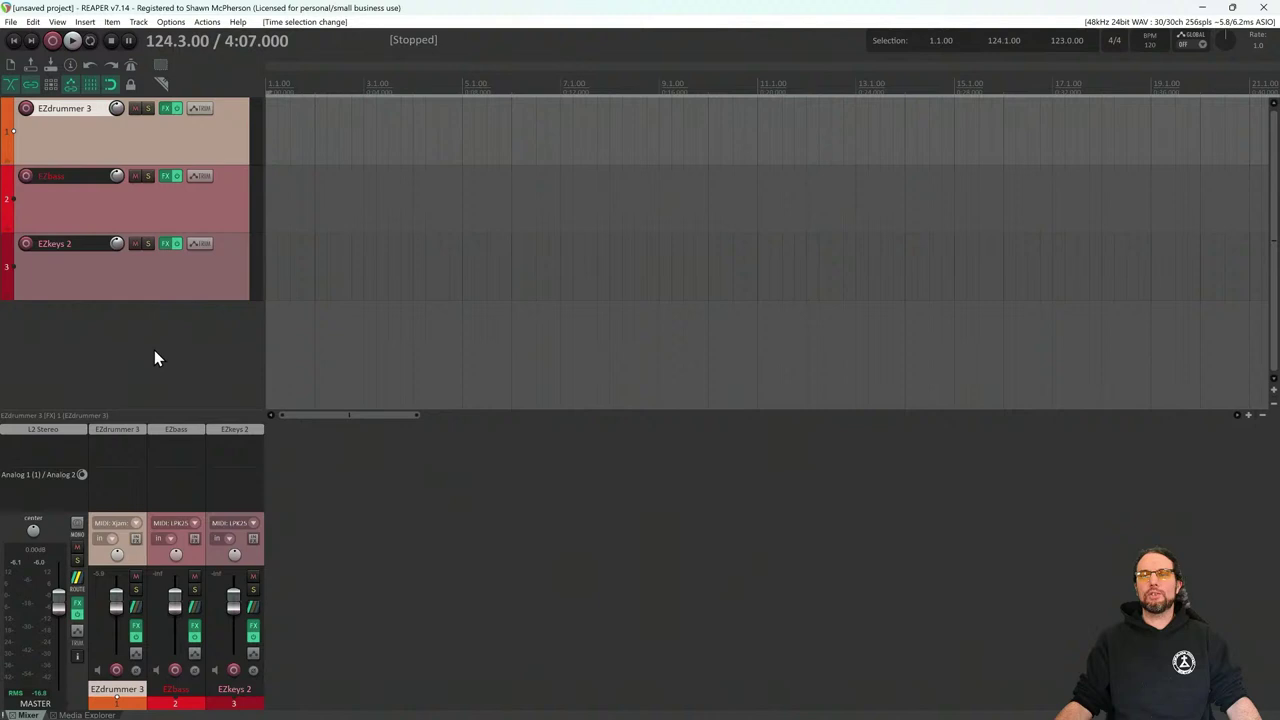
Look at the EZdrummer 3 and EZbass instrument windows in turn, closing each one
click(128, 430)
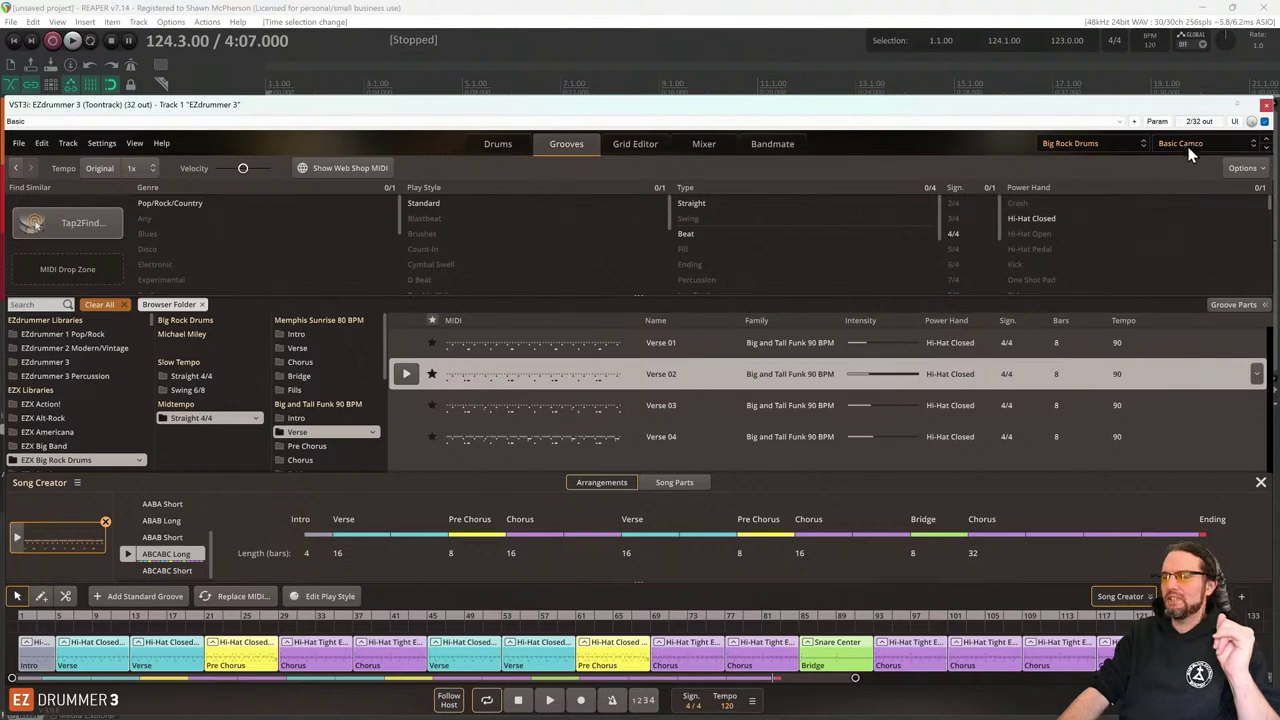
click(1267, 105)
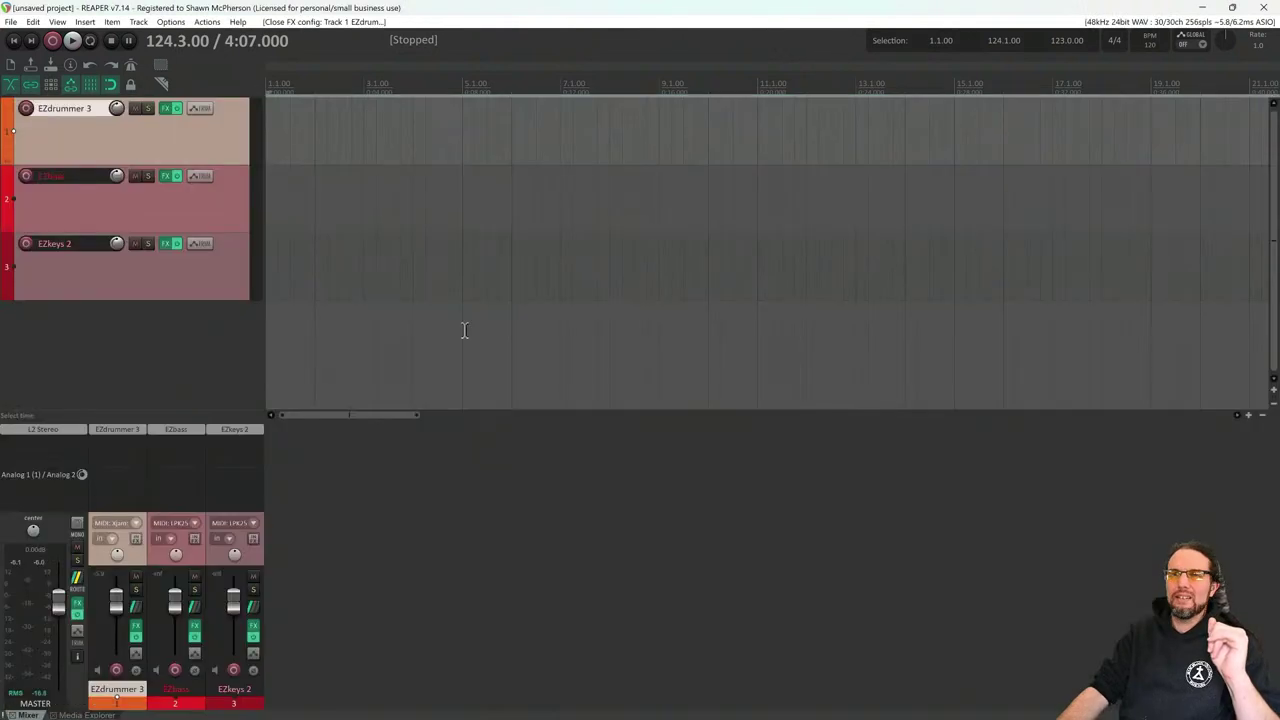
click(169, 224)
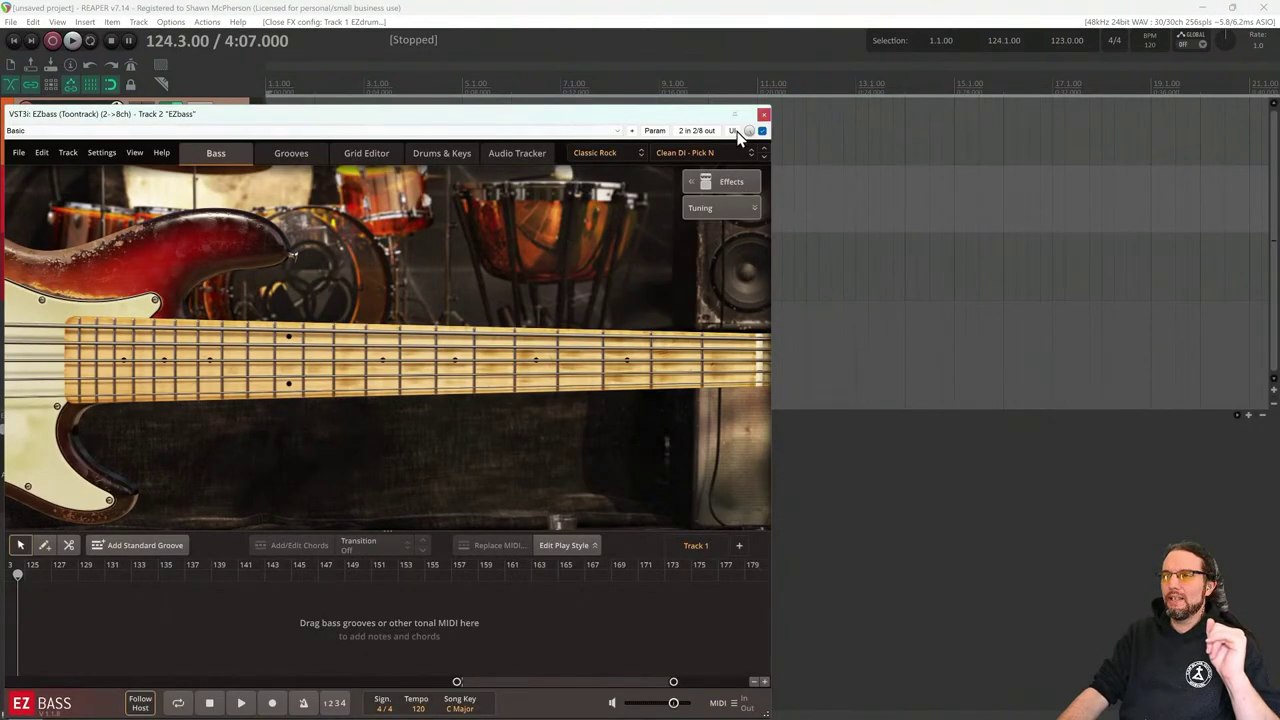
click(764, 114)
Stop the playback at bar 124, return to the project start and play the song from there
click(196, 164)
key(space)
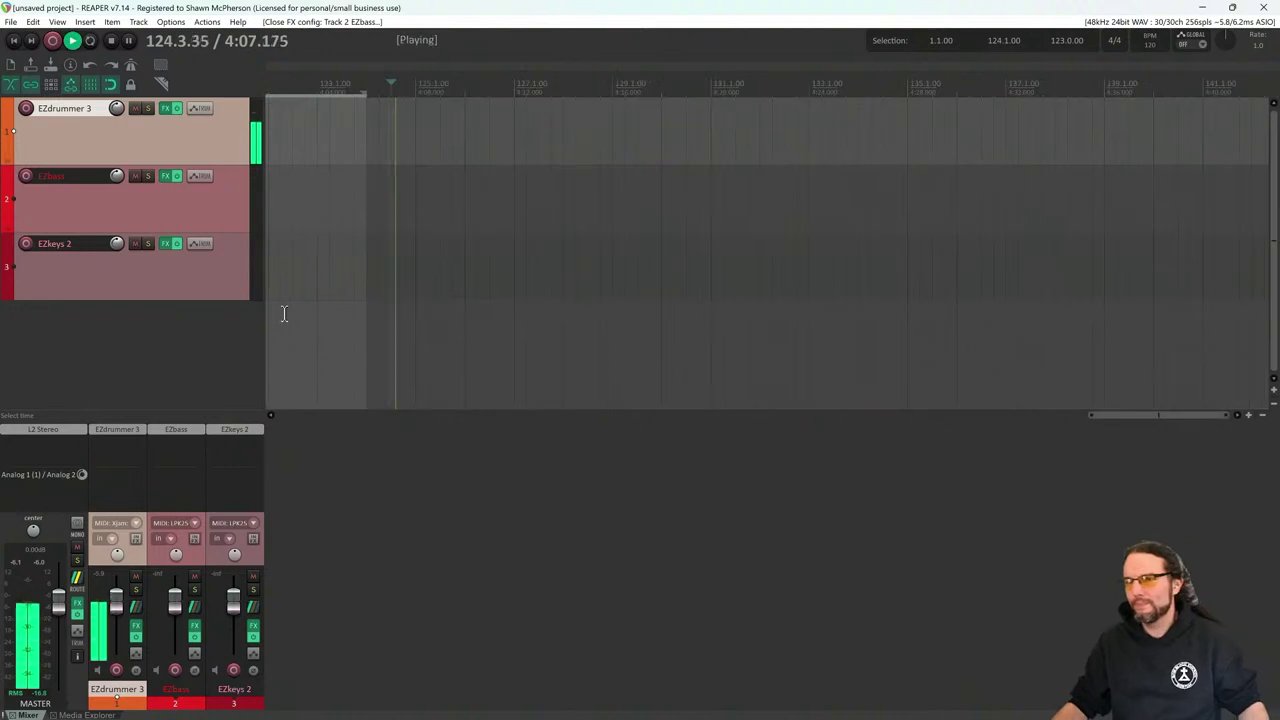
key(space)
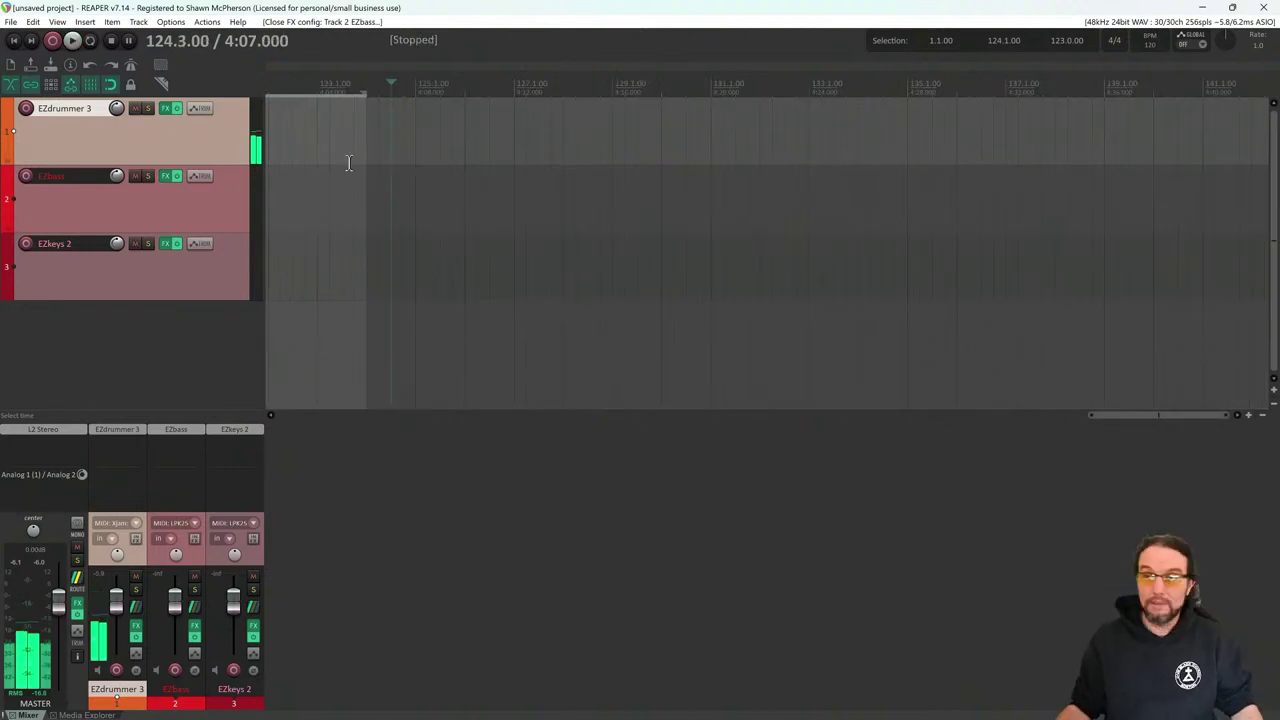
key(Home)
key(space)
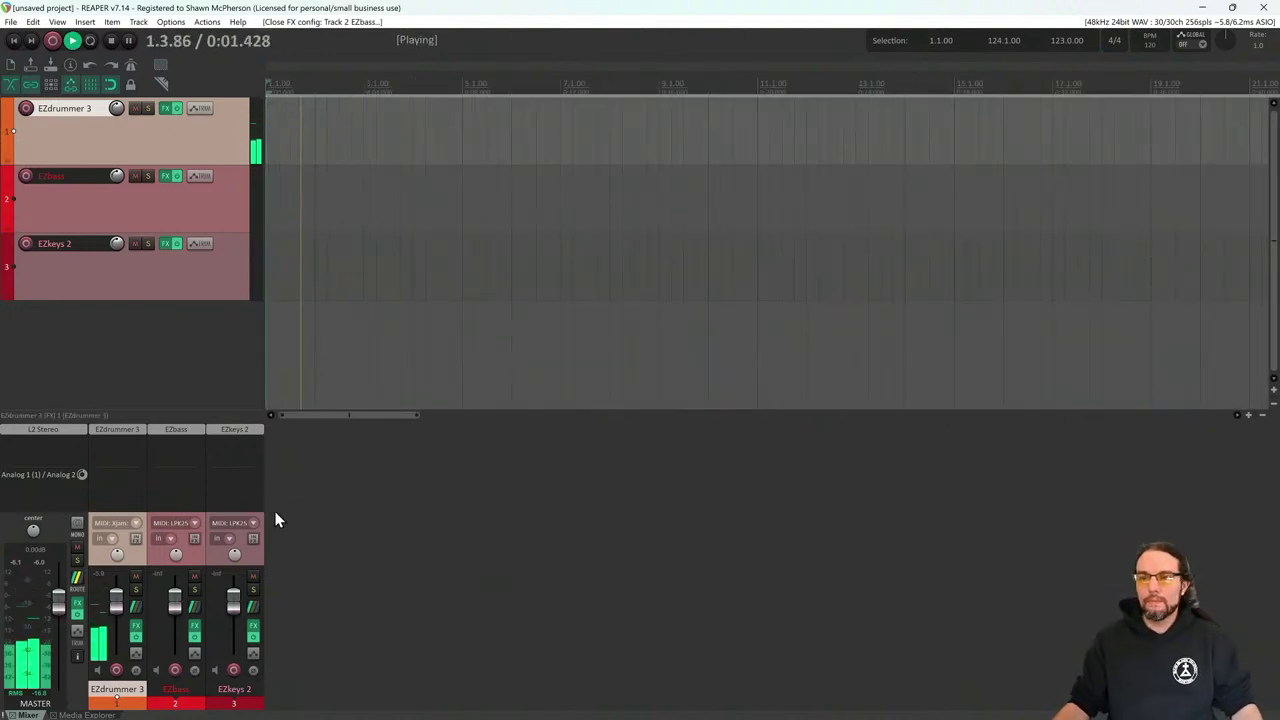
Reopen EZdrummer 3 during playback and audition the Big Rock Drums presets Basic C&C and Basic Gretsch
click(130, 436)
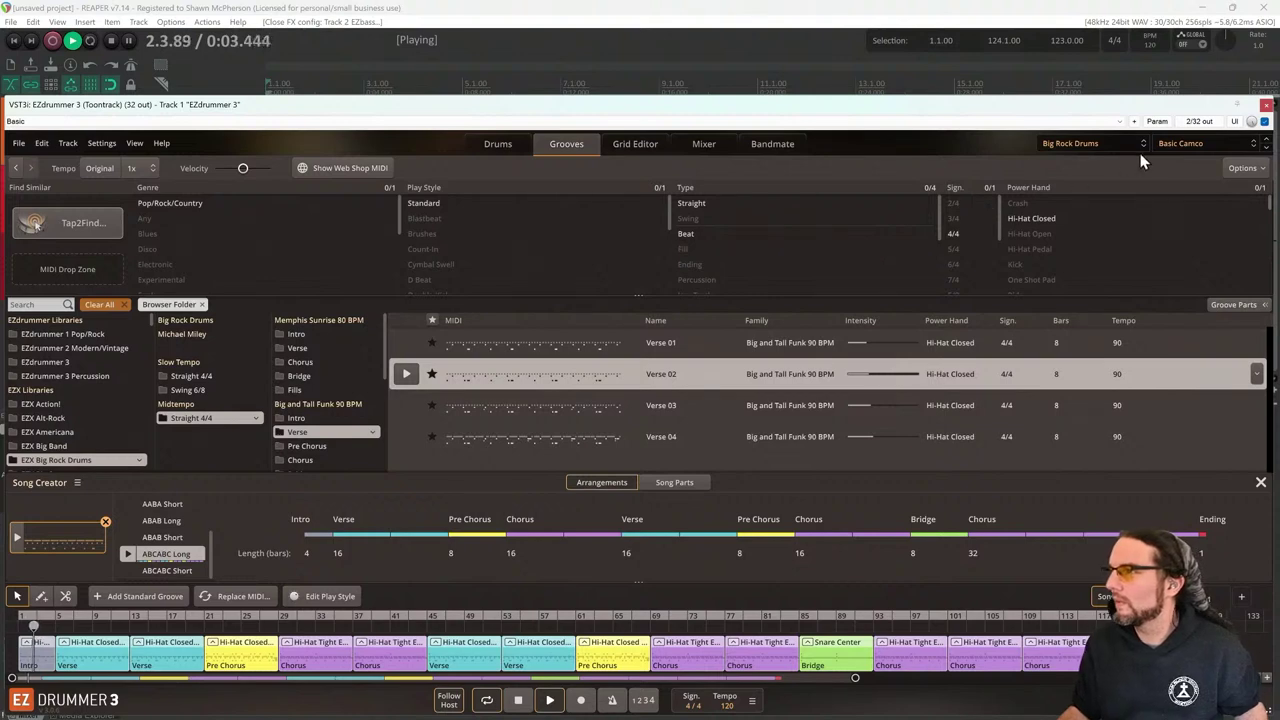
click(1188, 143)
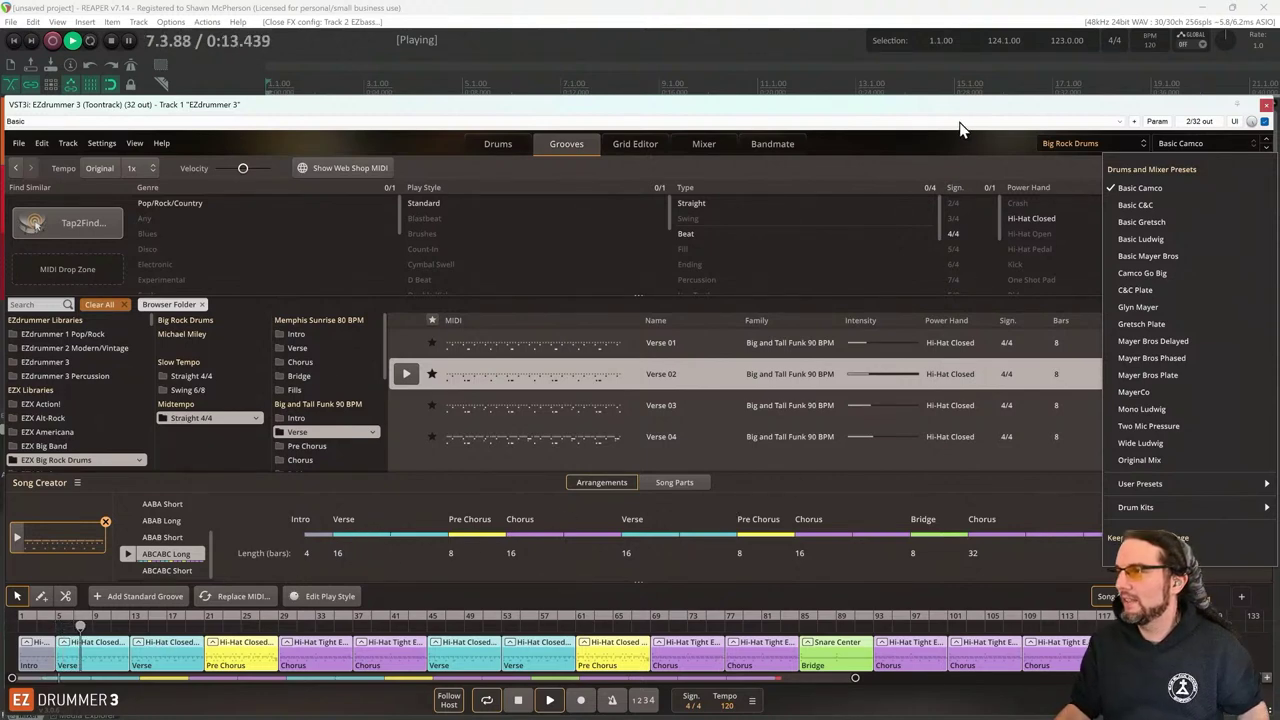
click(953, 155)
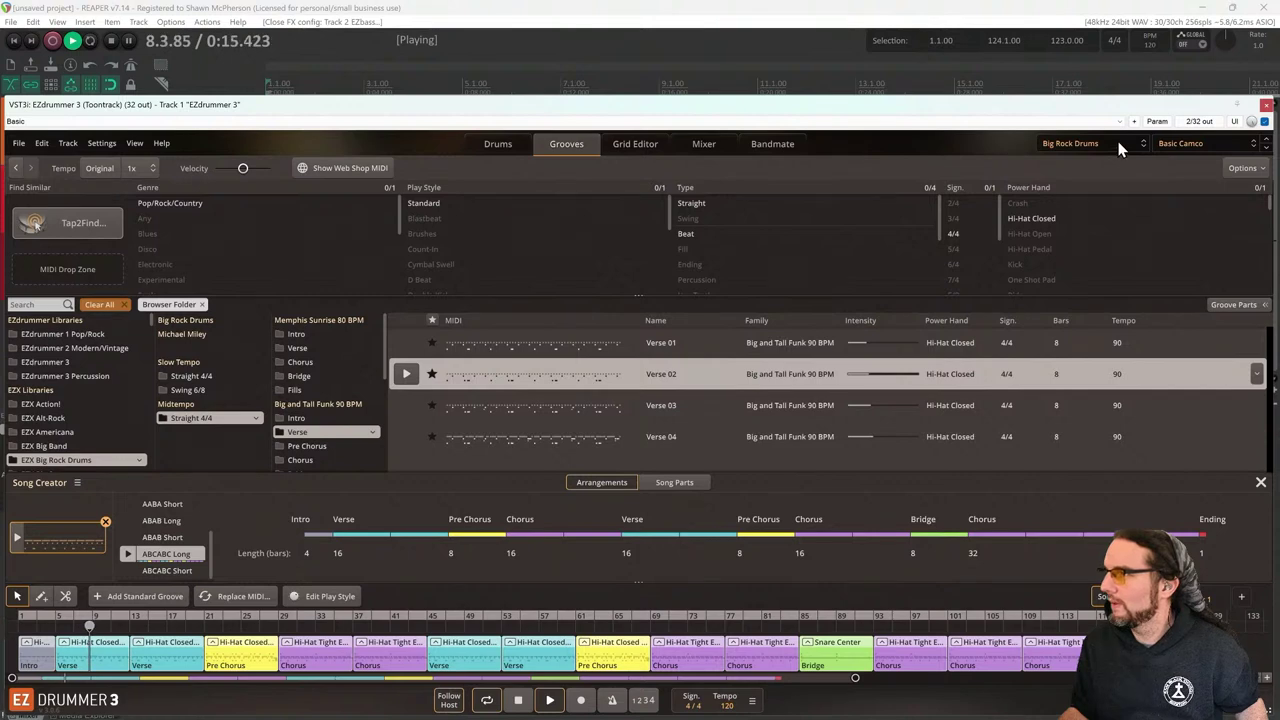
click(1185, 145)
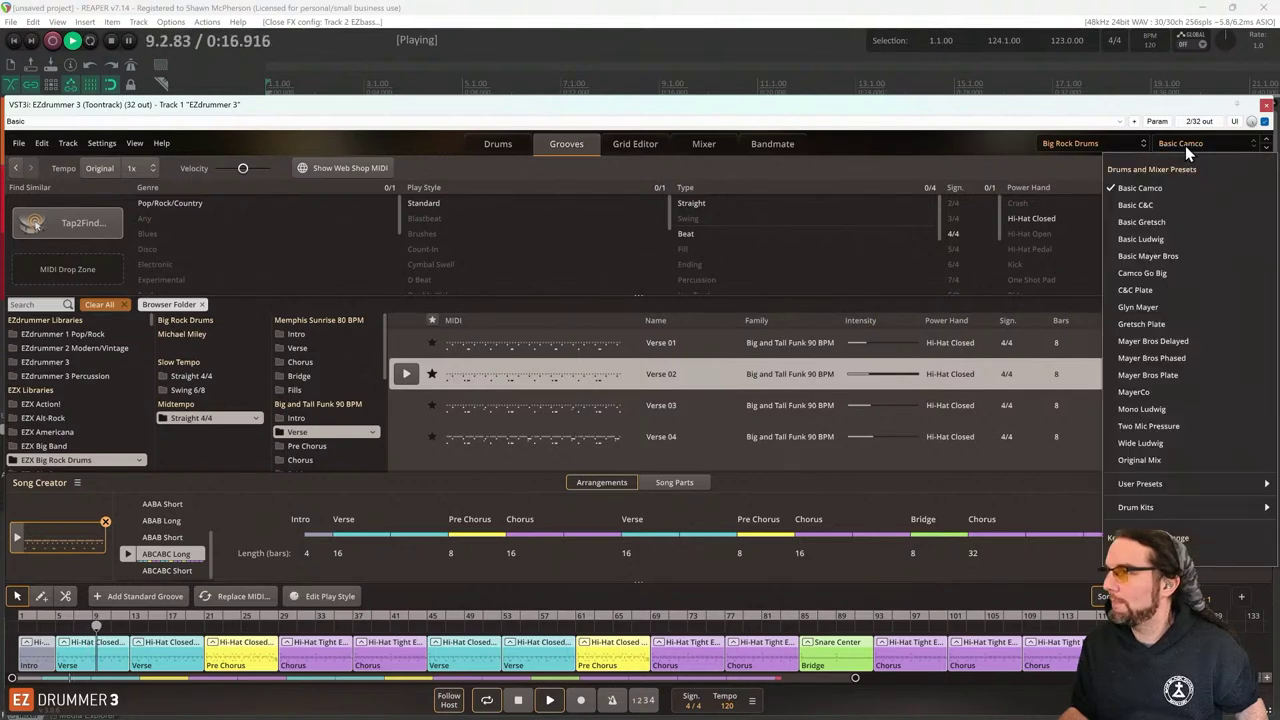
click(1150, 207)
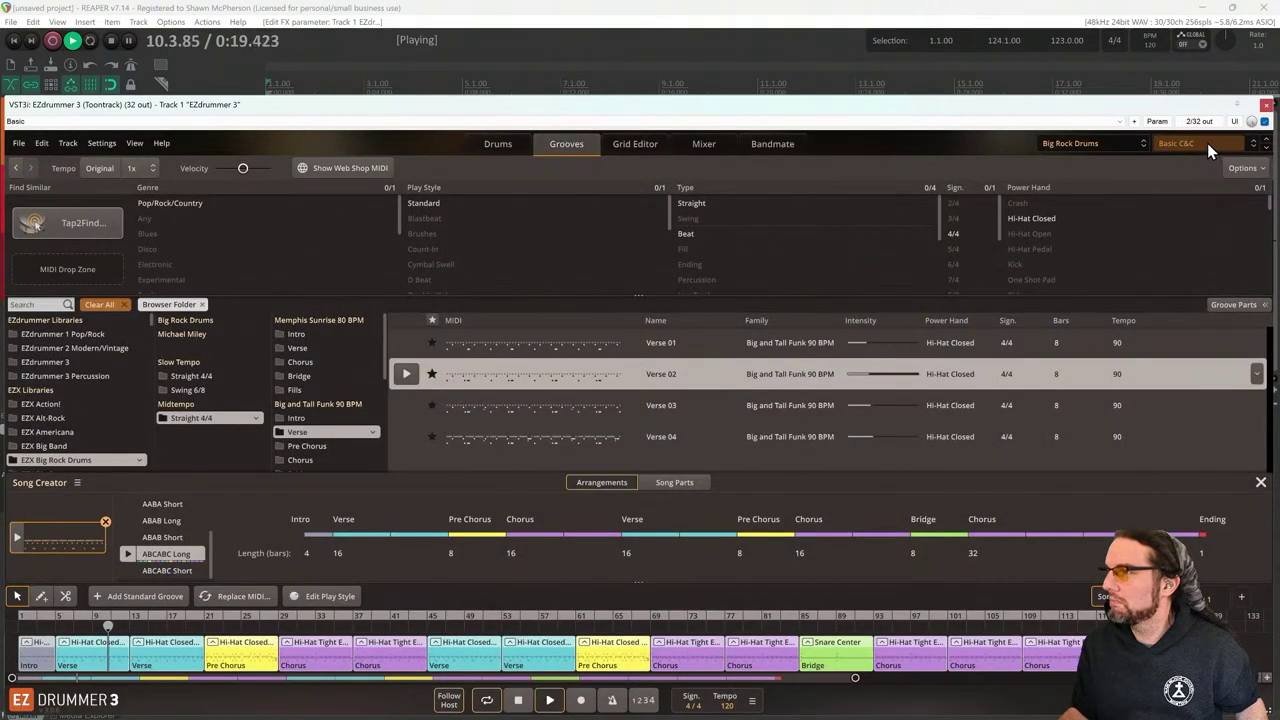
click(1207, 146)
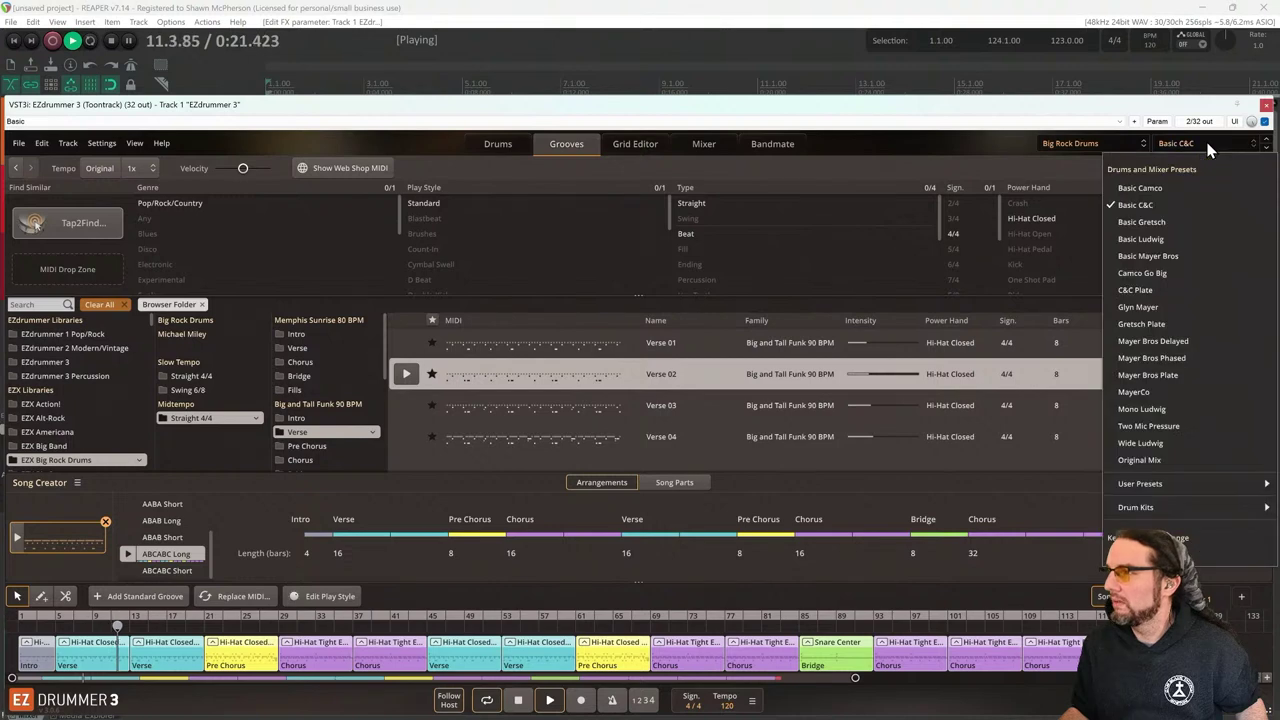
click(1156, 223)
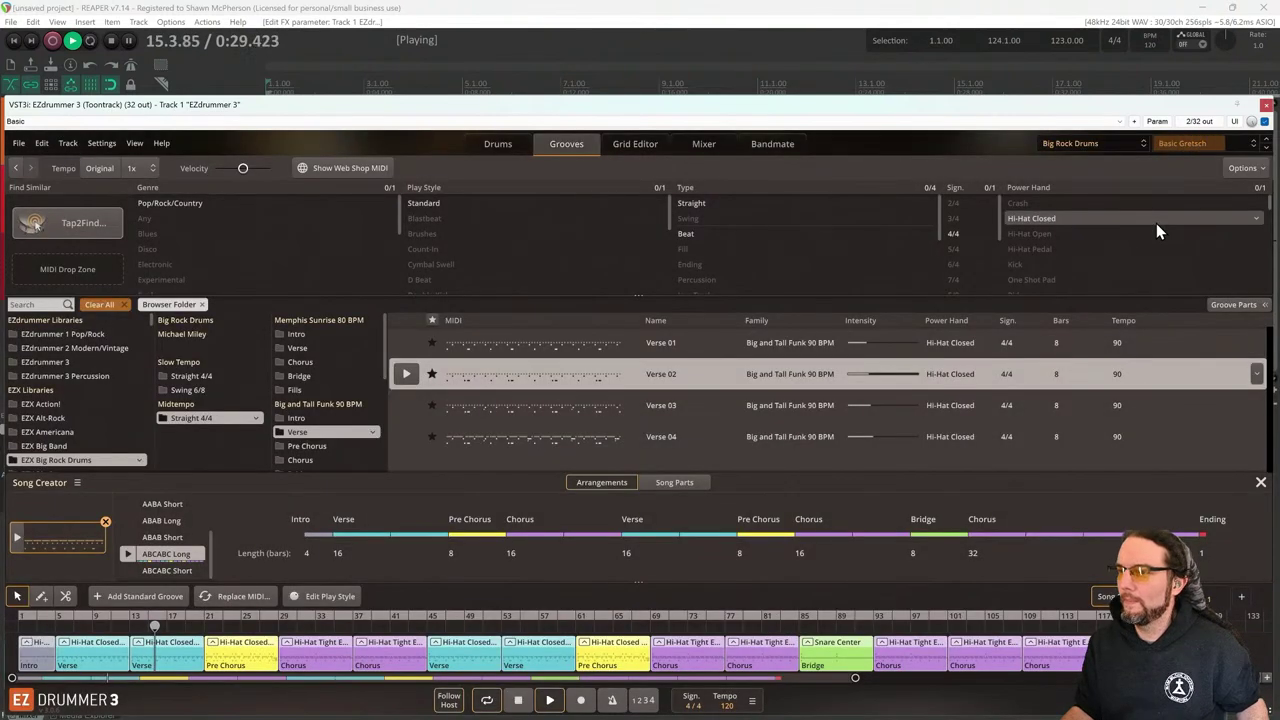
View the drum kit, switch to EZdrummer 3's Mixer page and close Song Creator to give the mixer more room
click(492, 147)
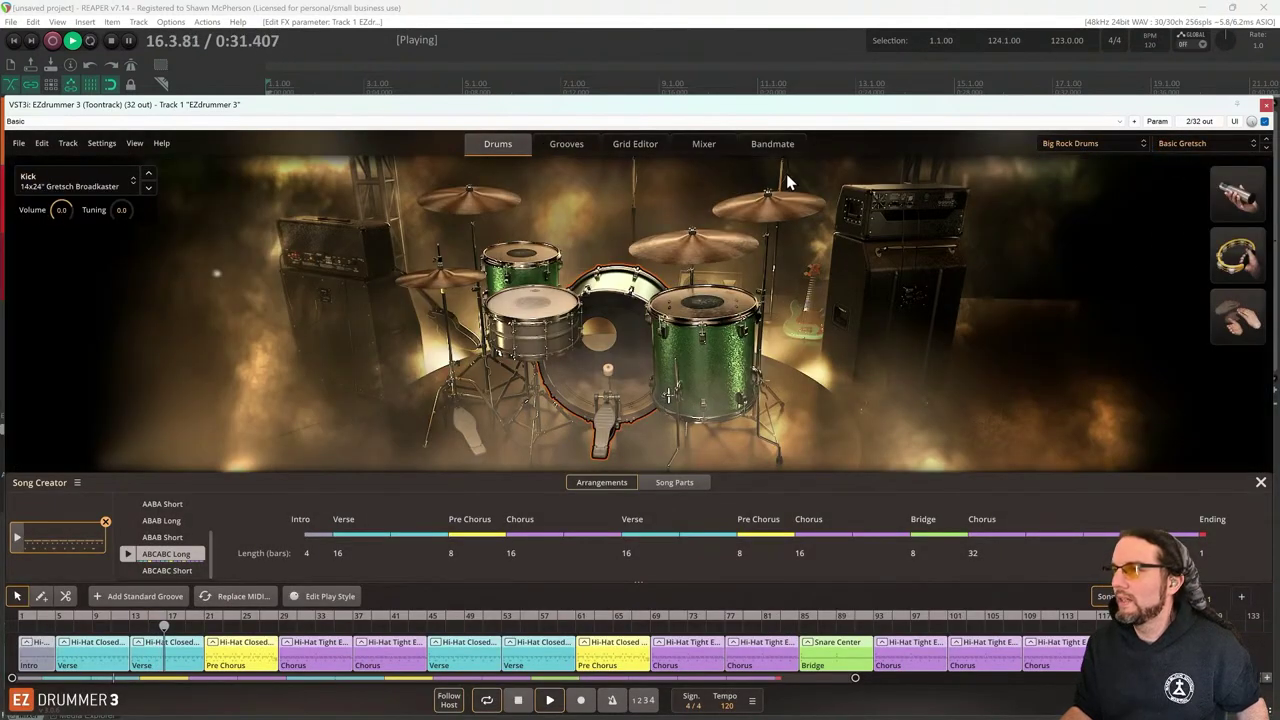
click(691, 146)
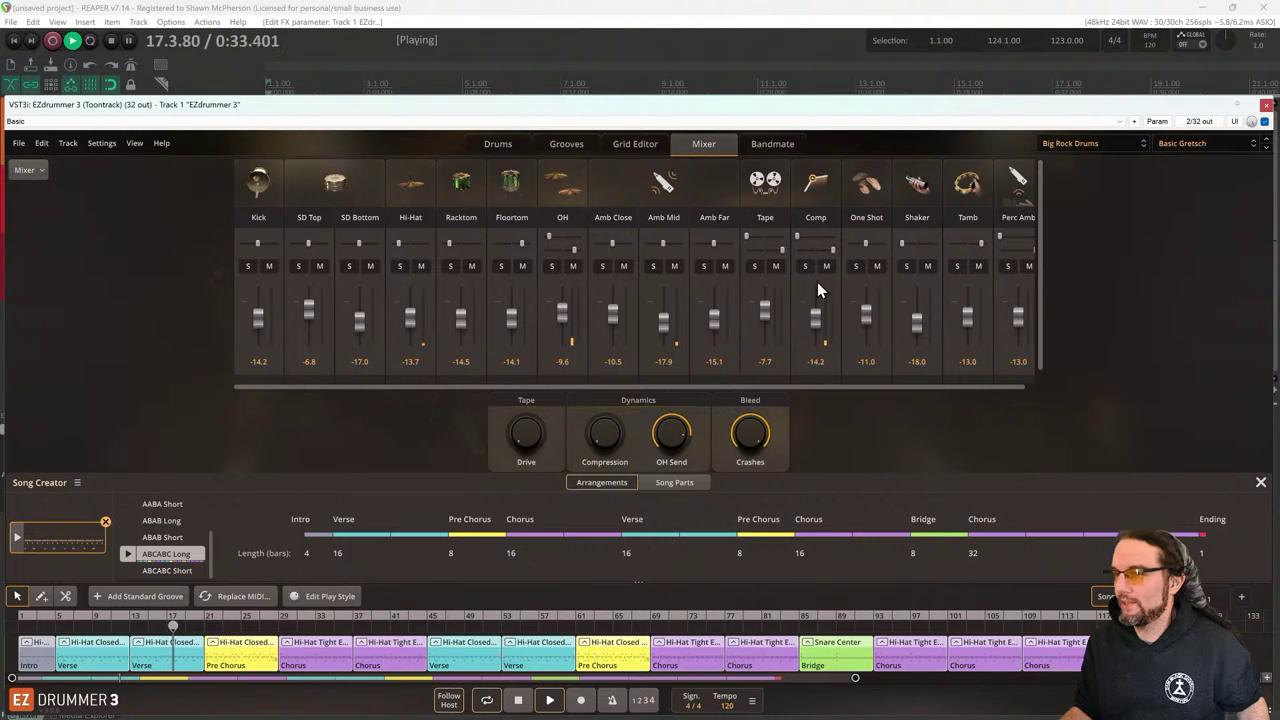
click(1209, 145)
click(1071, 289)
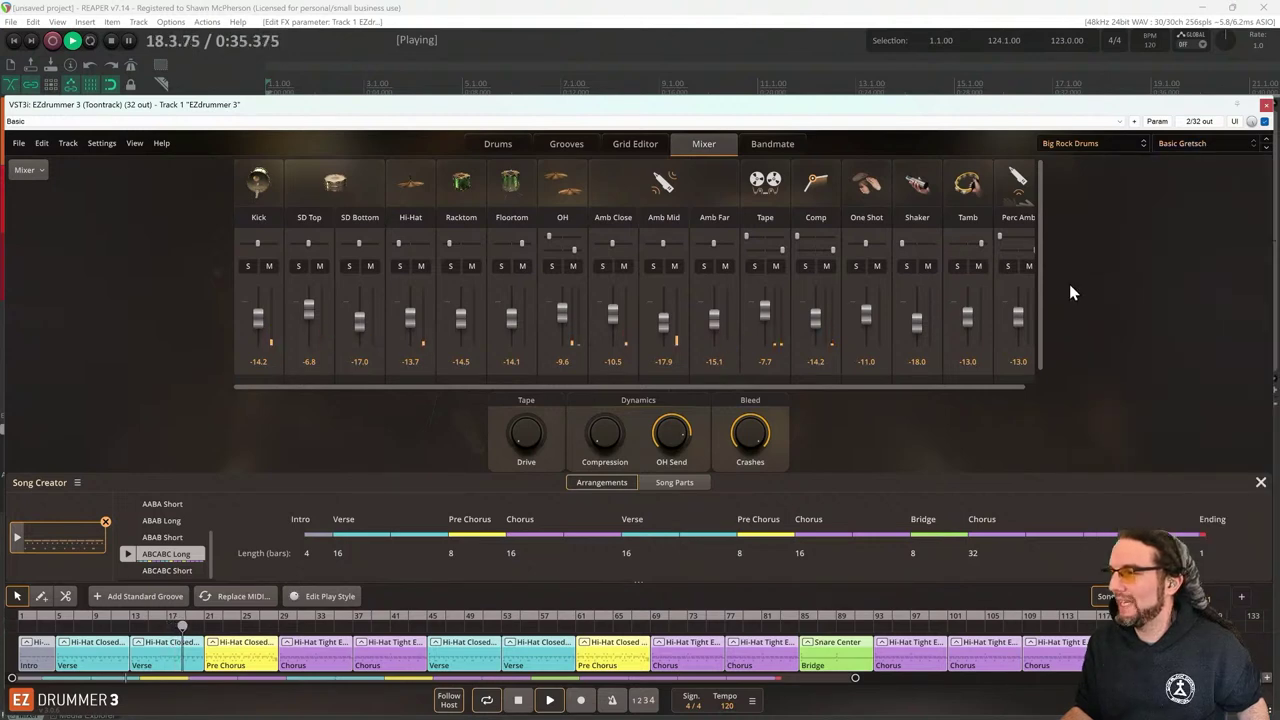
click(1262, 484)
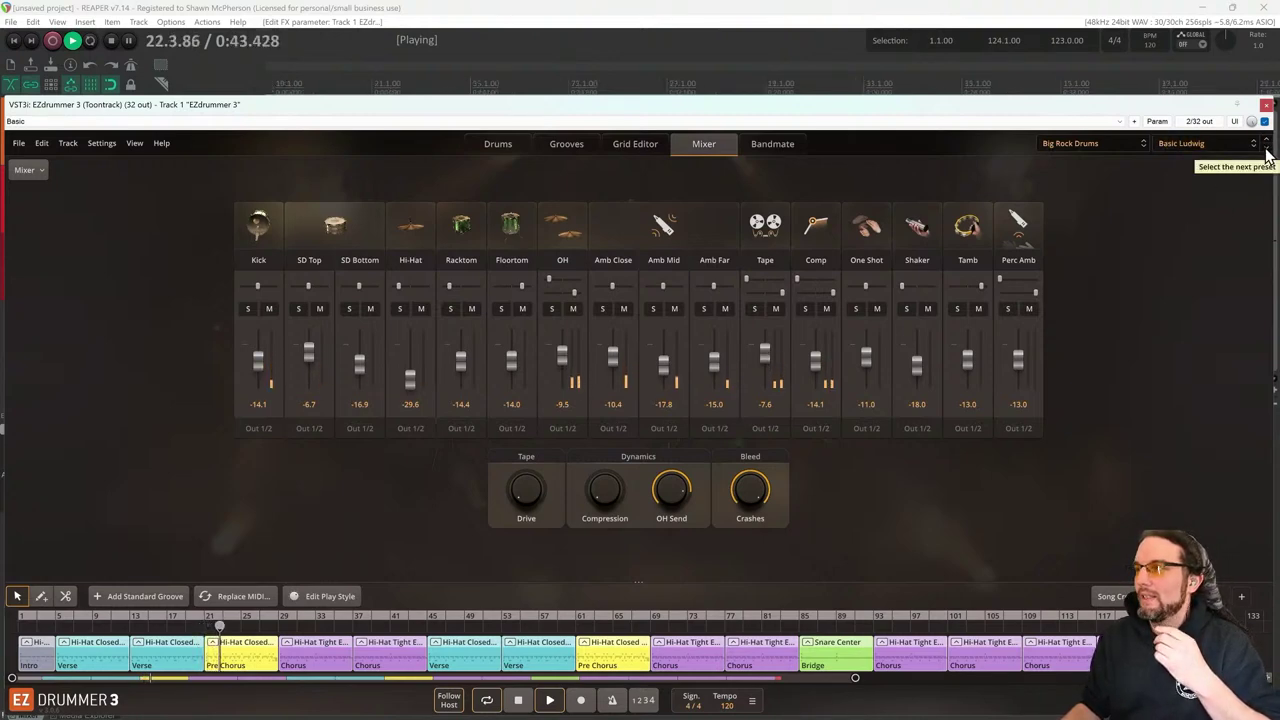
Audition the presets Basic Mayer Bros, Camco Go Big and C&C Plate, and look over the available drum libraries
click(1265, 148)
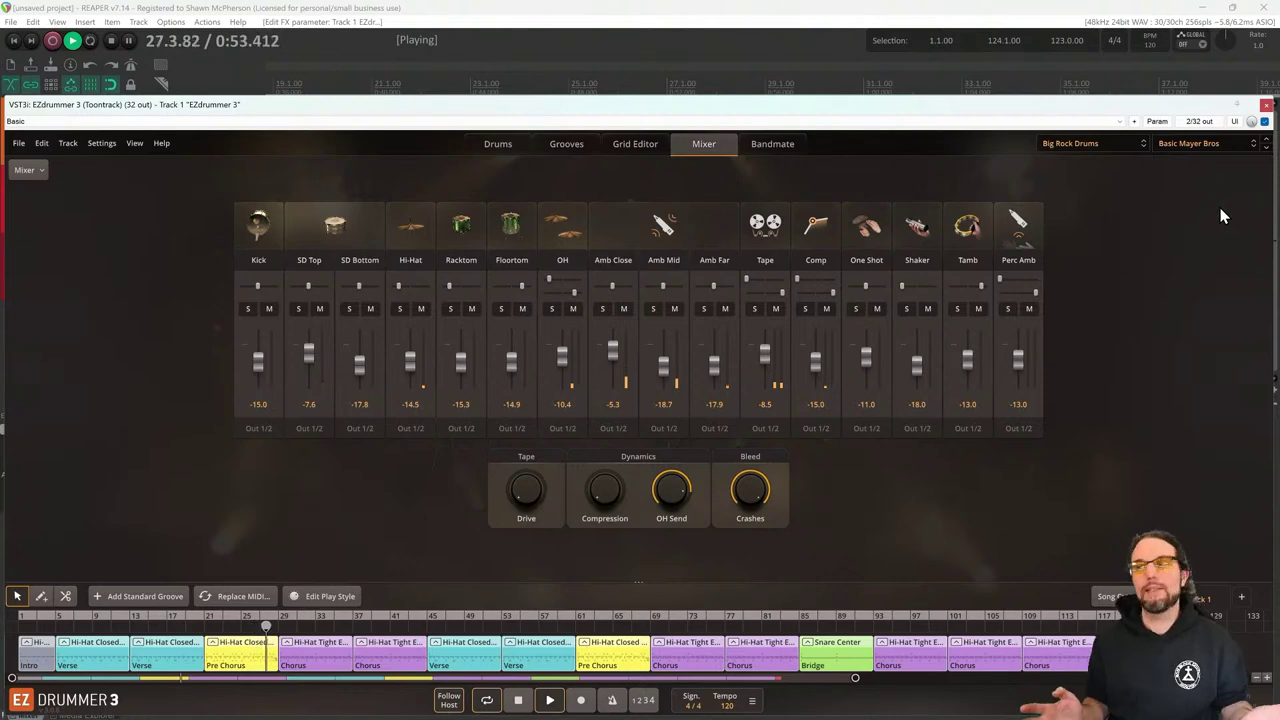
click(1266, 151)
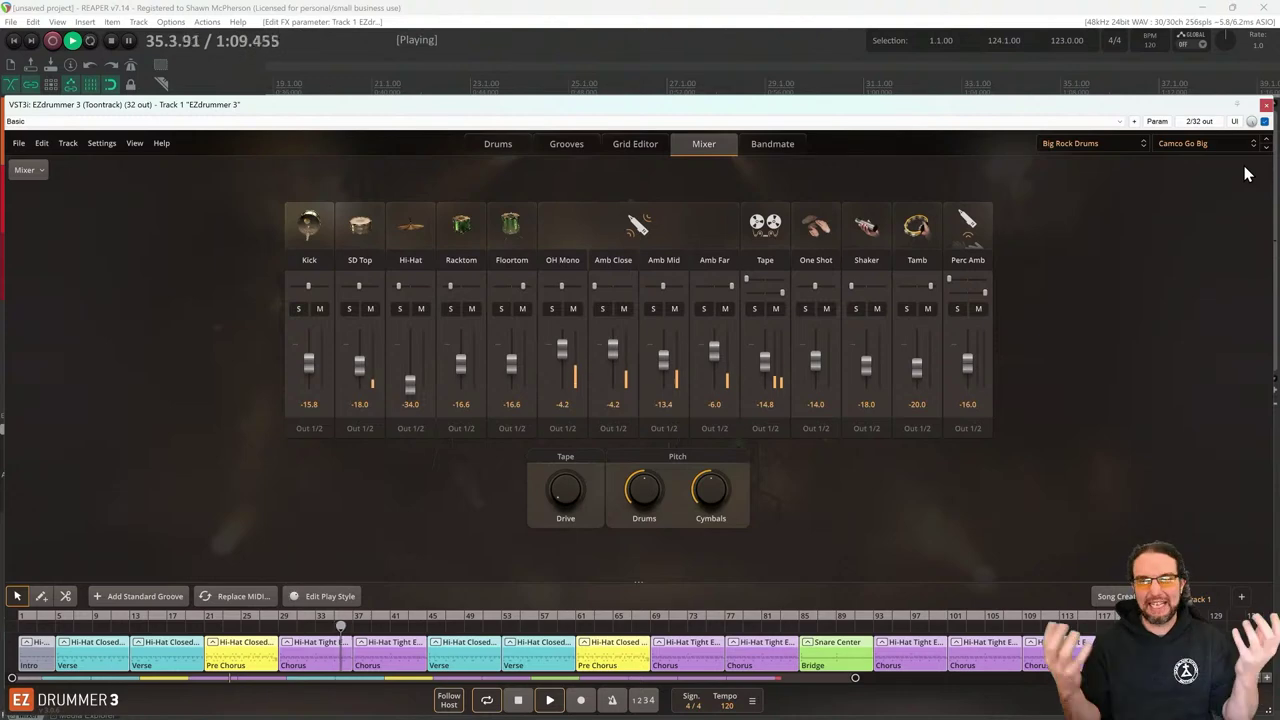
click(1267, 151)
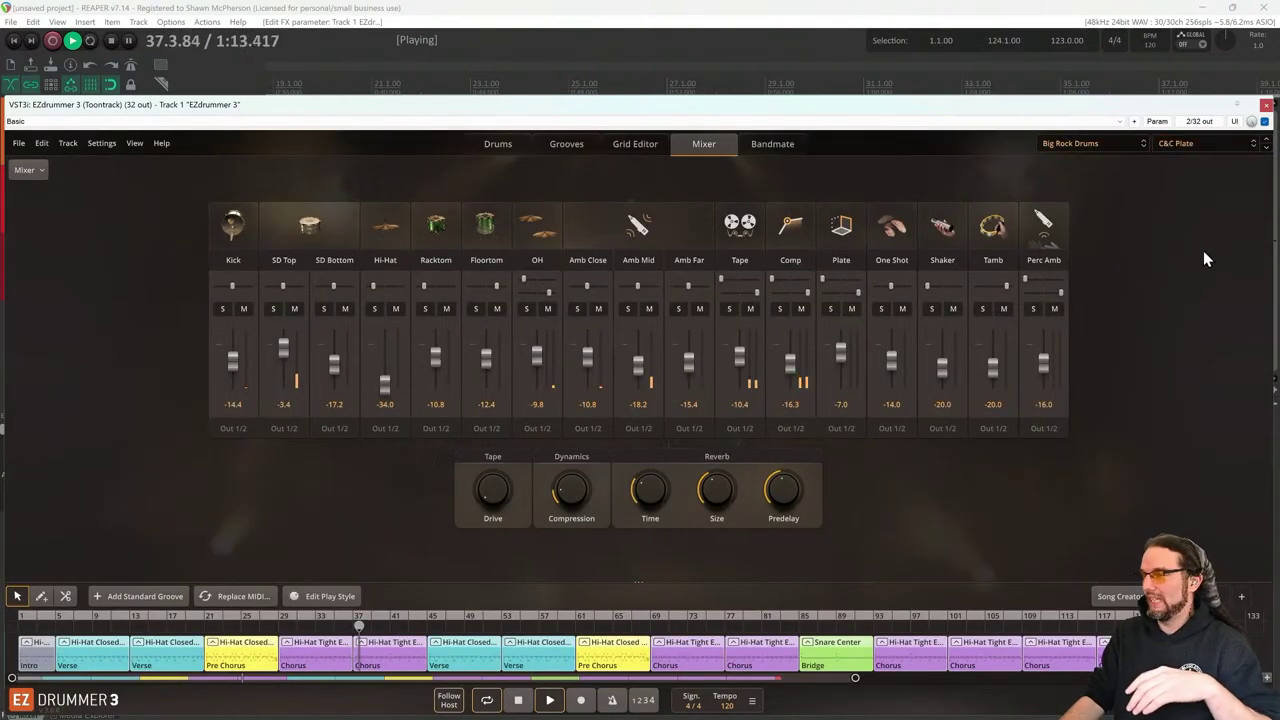
click(1099, 143)
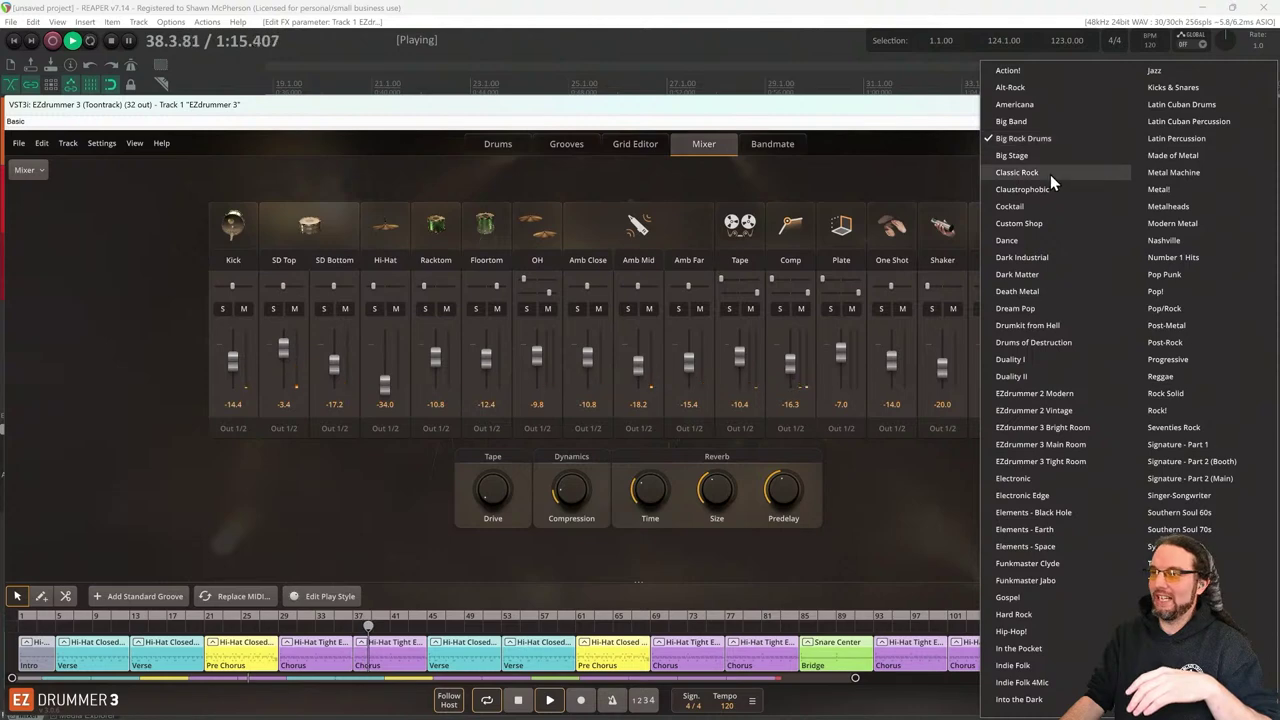
click(935, 120)
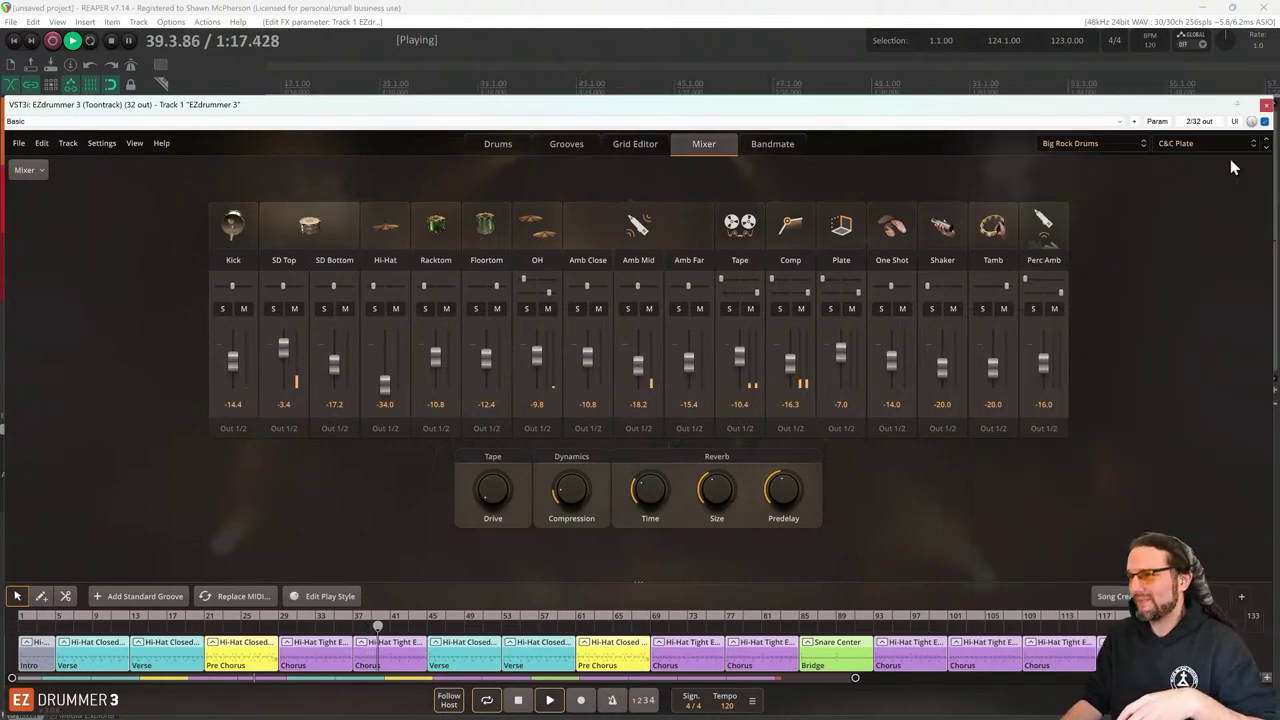
Audition the presets Glyn Mayer, Gretsch Plate and Mayer Bros Delayed, briefly soloing the Delay channel of the last one
click(1266, 147)
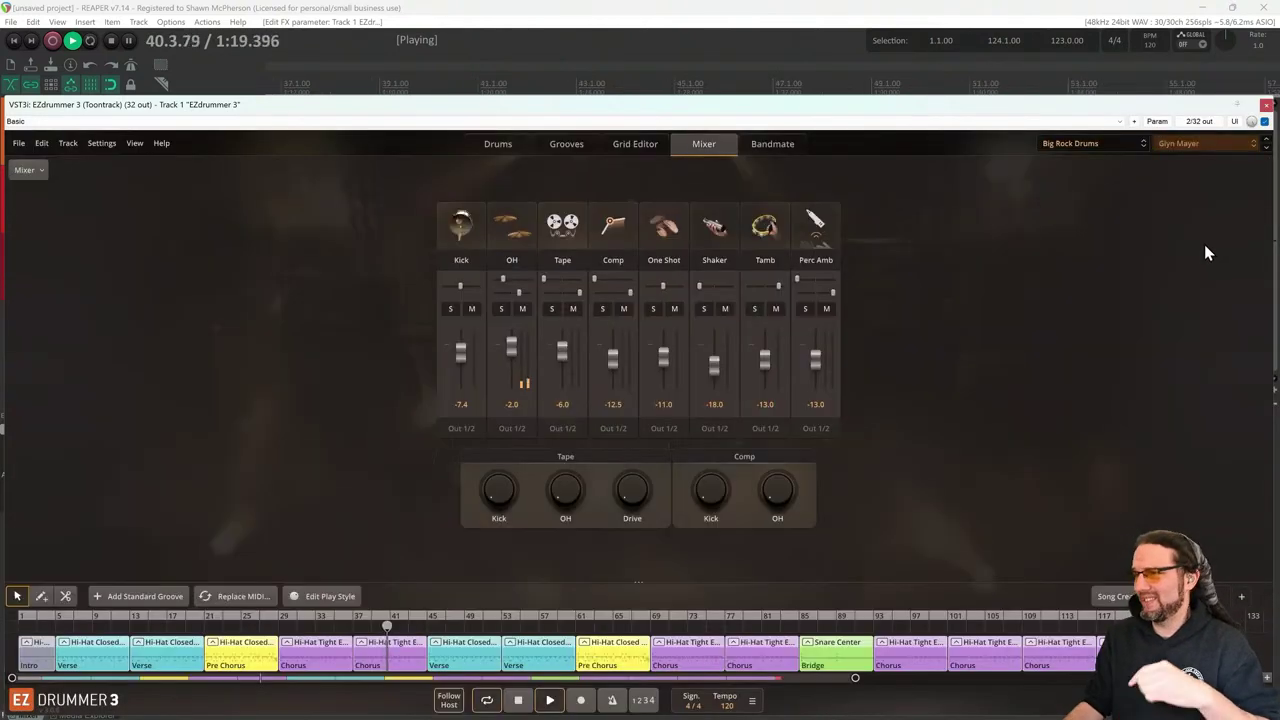
click(1266, 149)
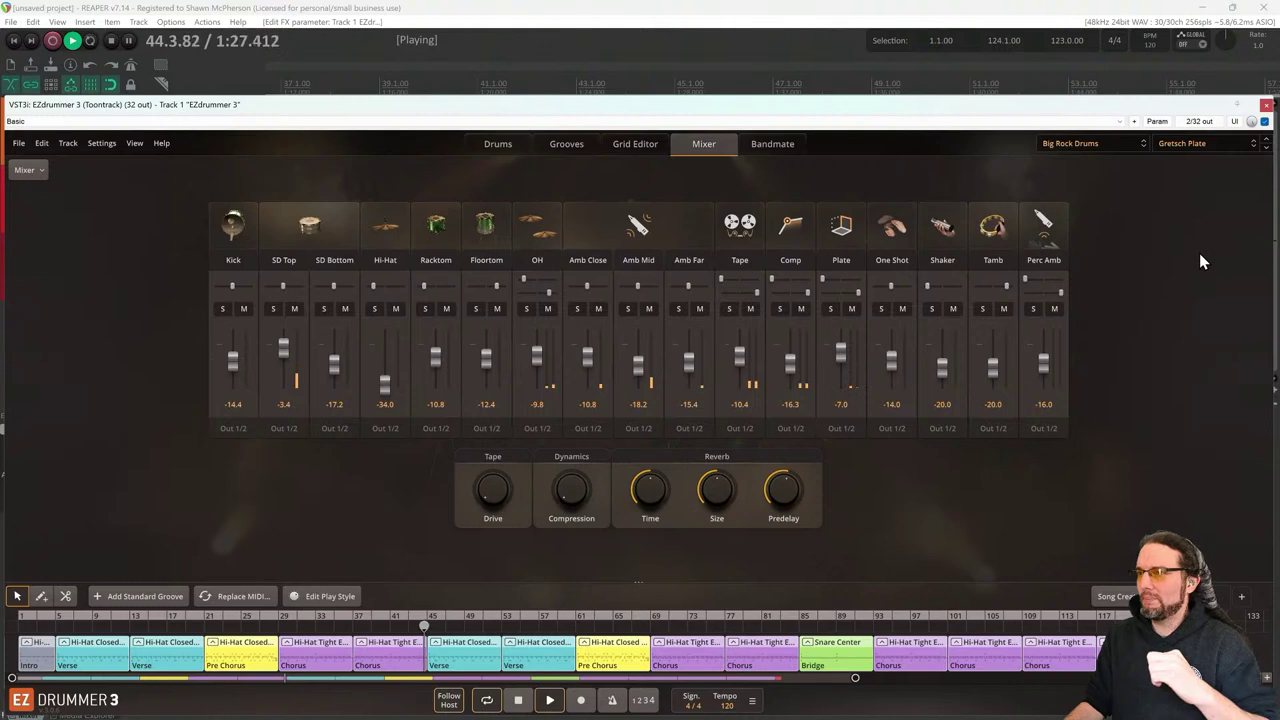
click(1266, 149)
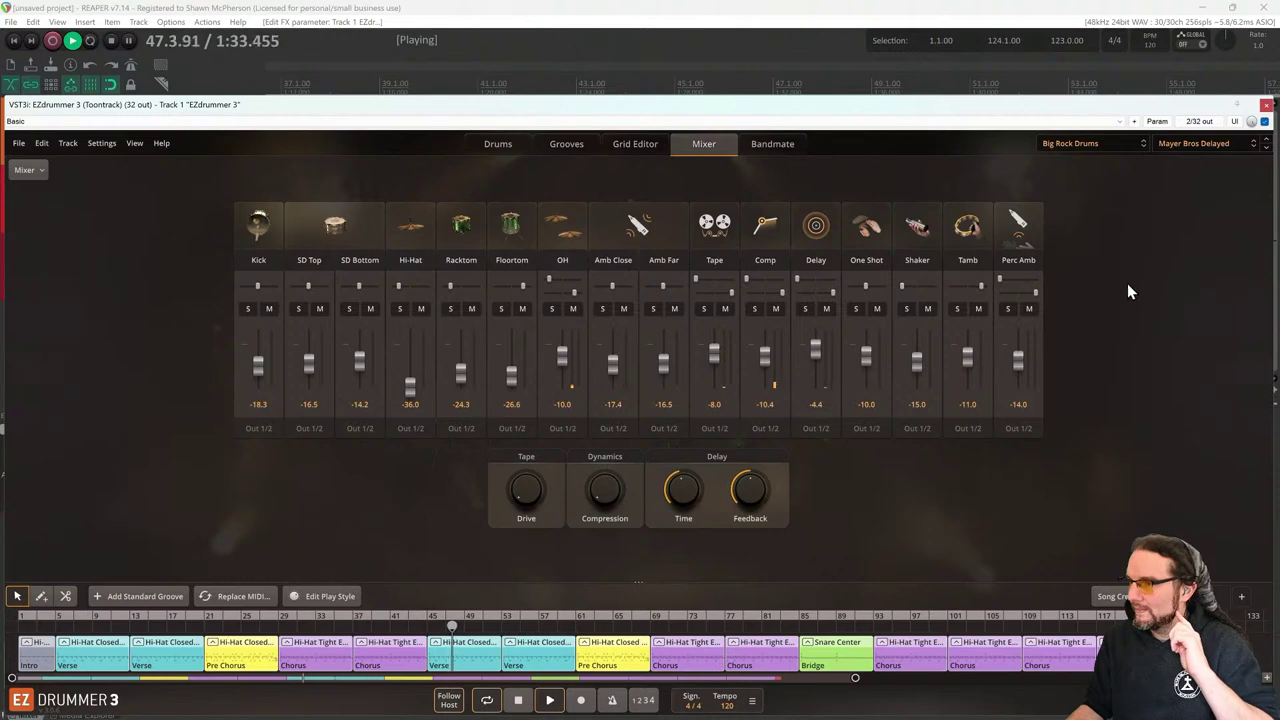
click(805, 310)
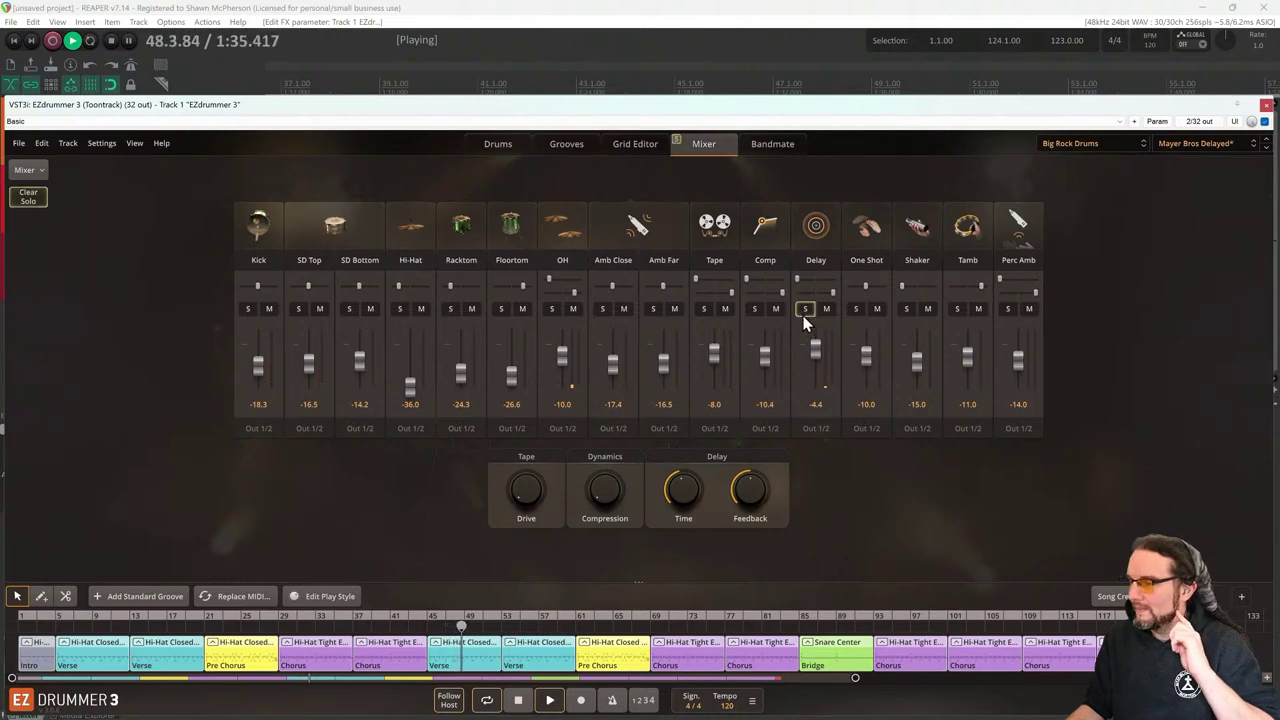
click(805, 316)
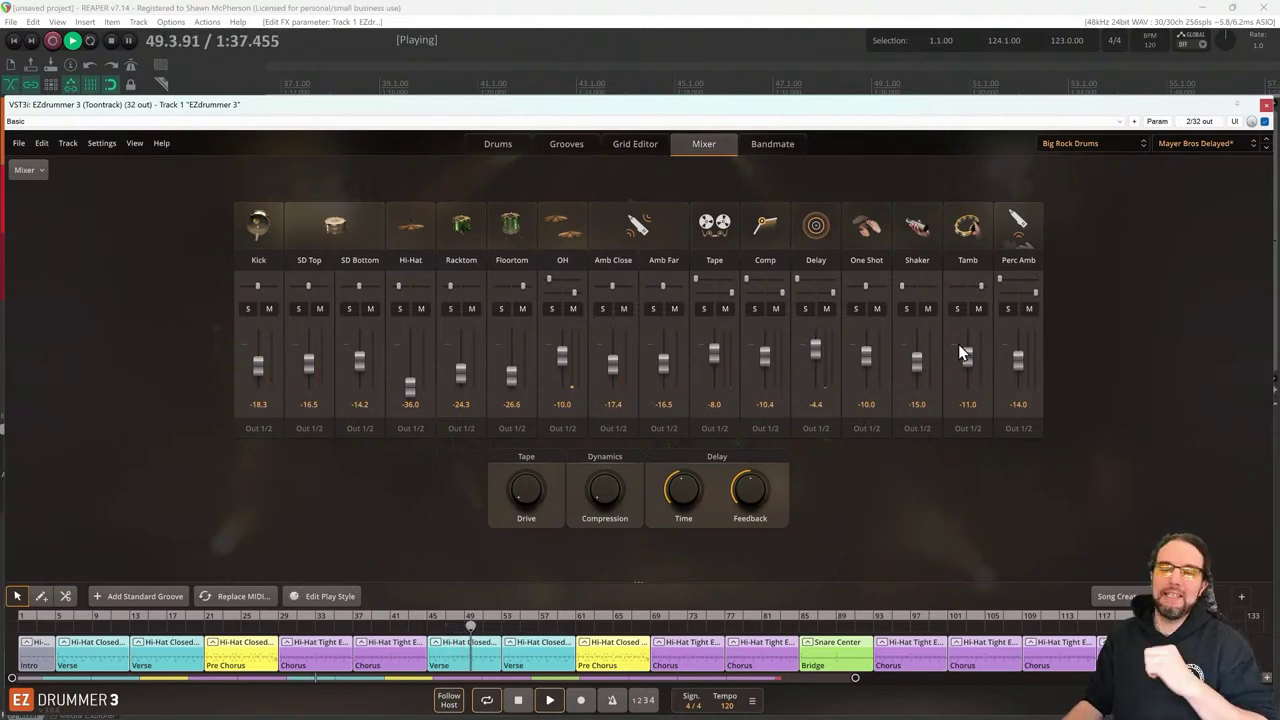
Audition the presets Mayer Bros Phased, Mayer Bros Plate, MayerCo and Mono Ludwig, ending on Two Mic Pressure
click(1266, 148)
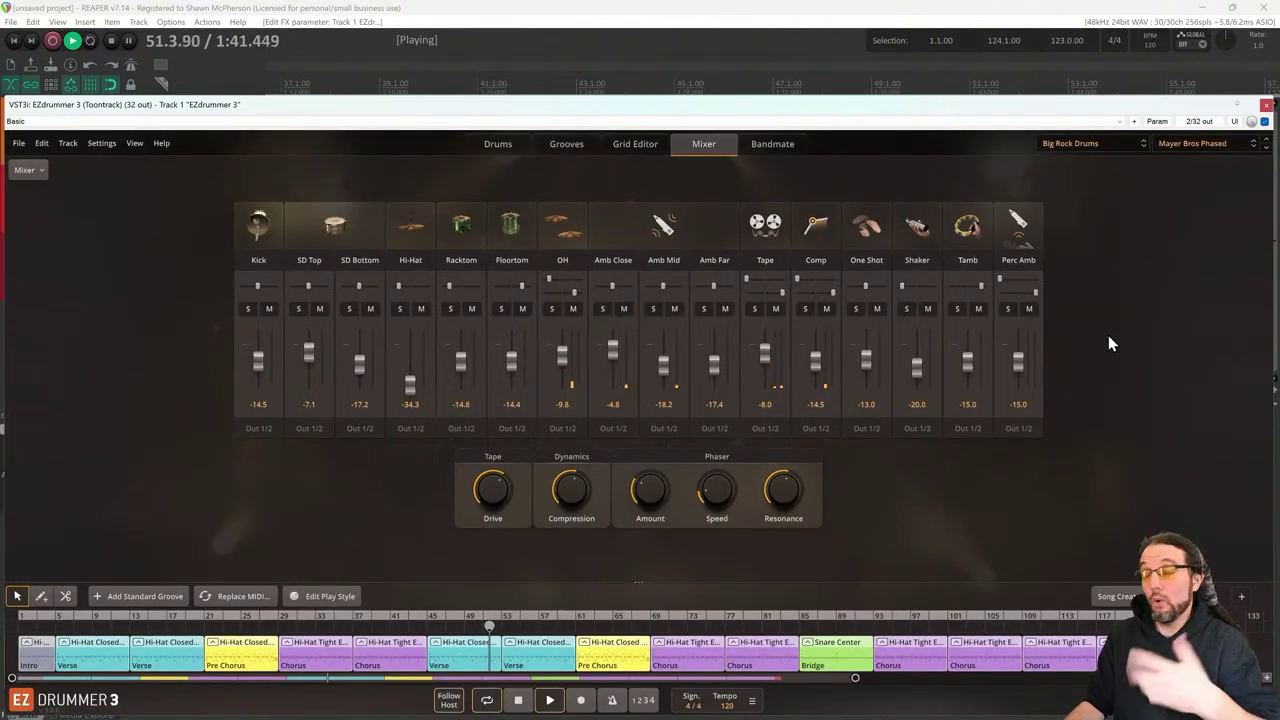
click(1266, 148)
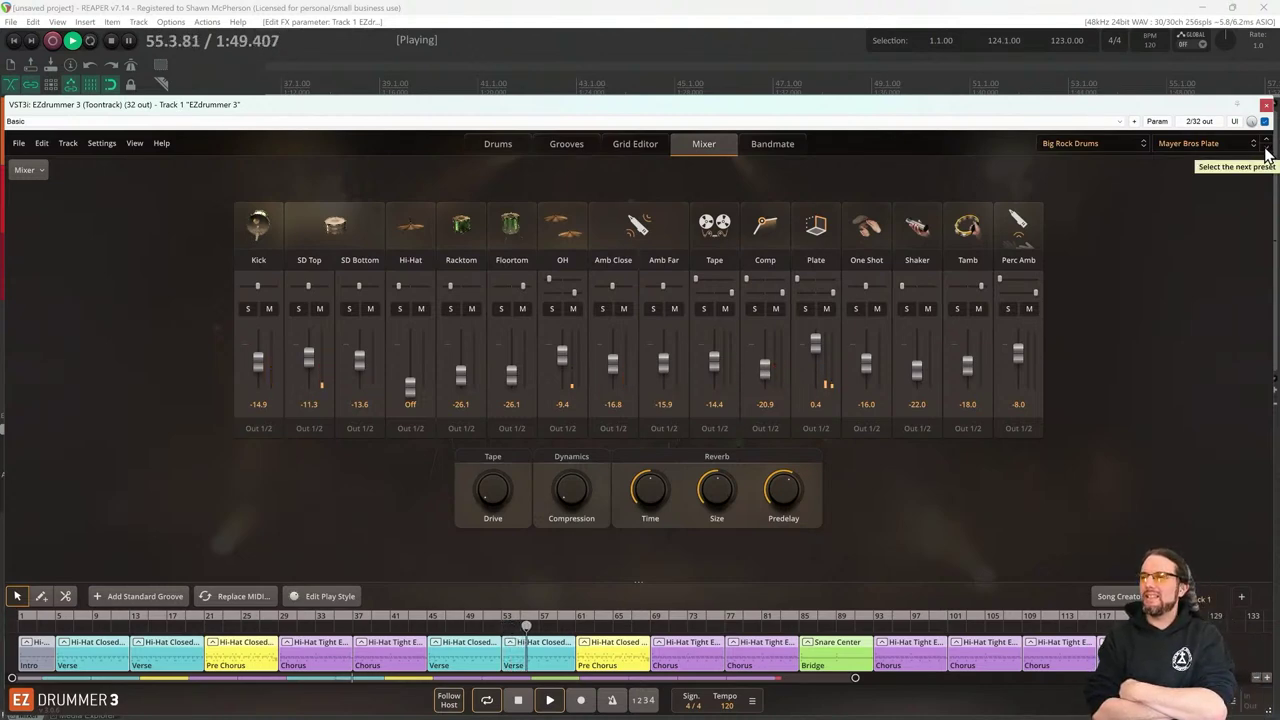
click(1266, 148)
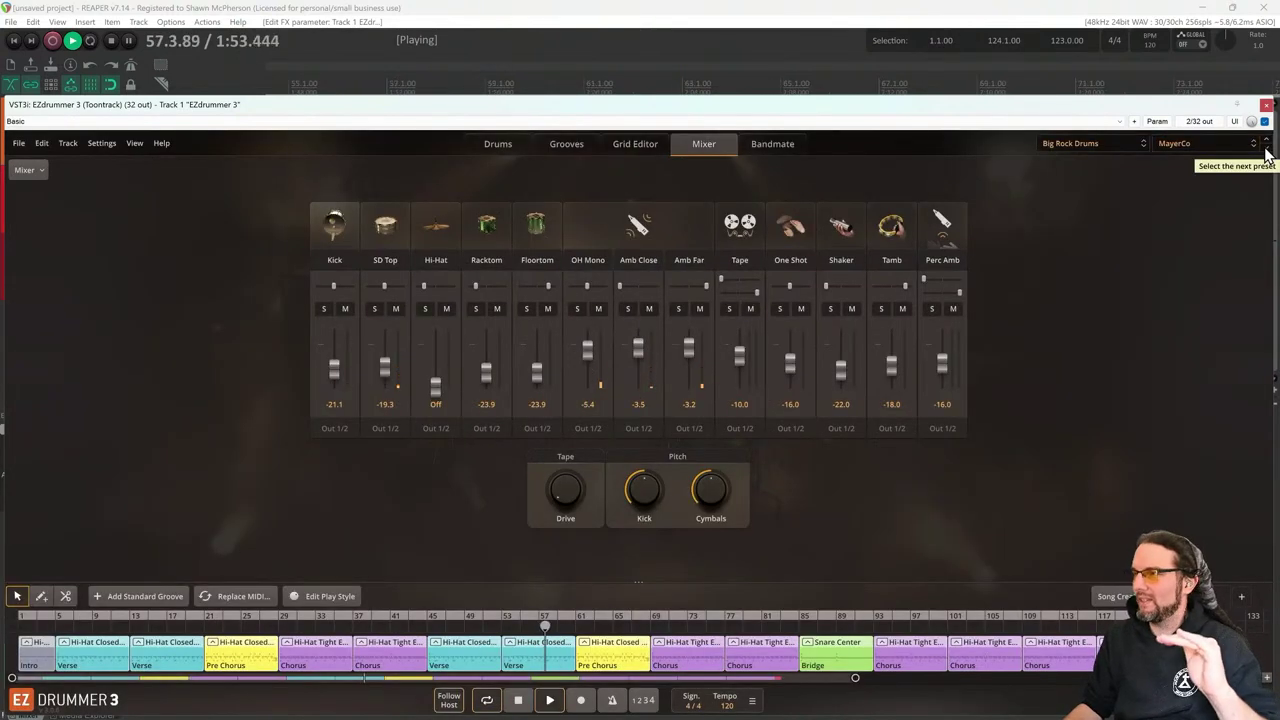
click(1266, 149)
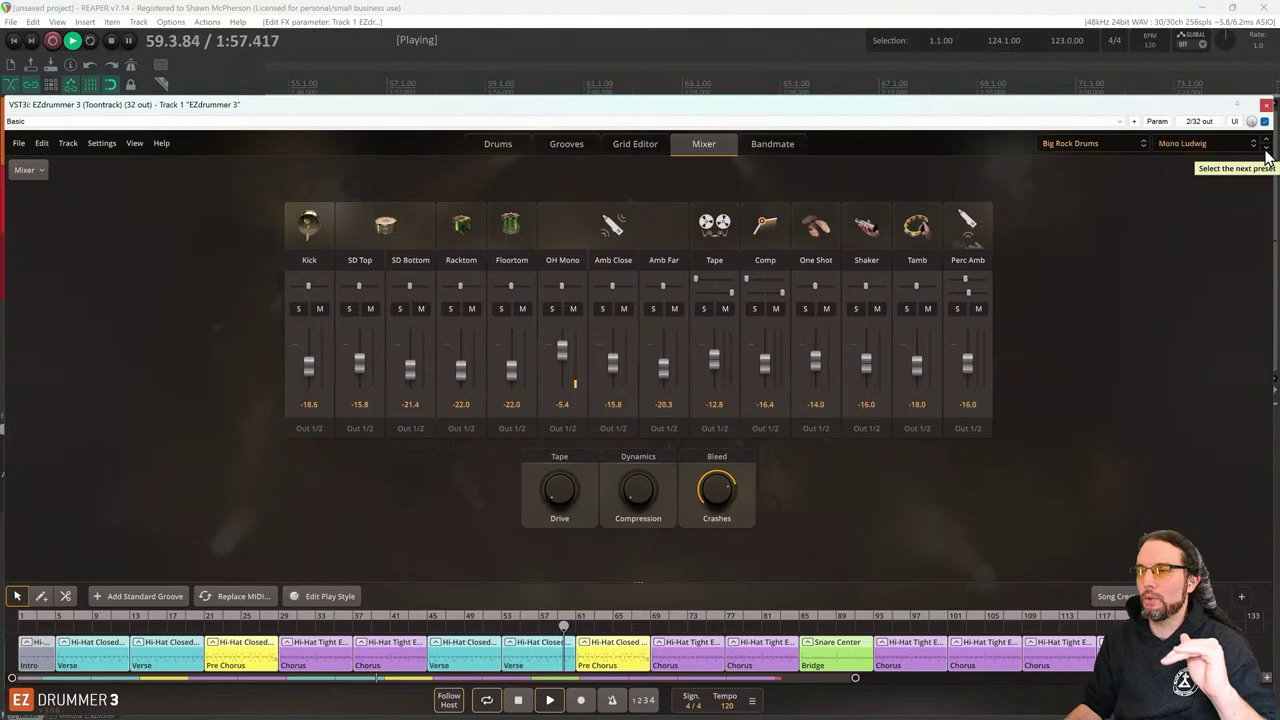
click(1266, 153)
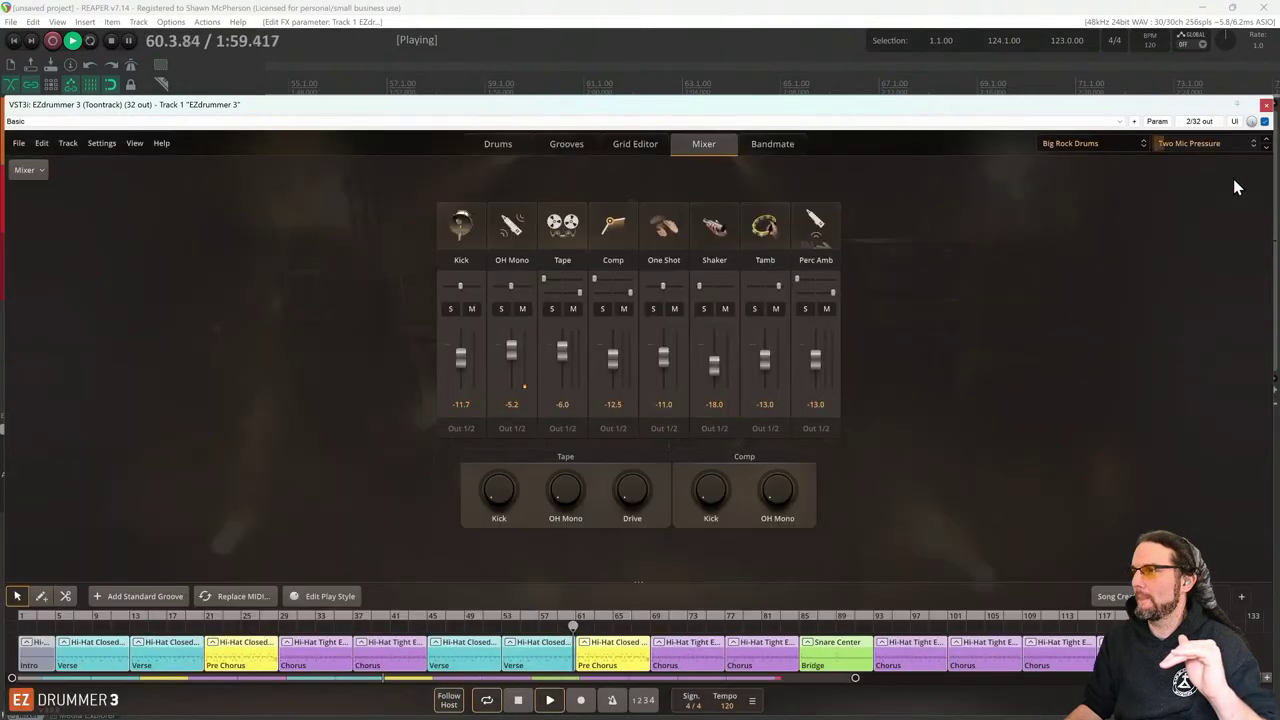
Audition the Wide Ludwig preset, settle on Basic Camco for the drums and stop playback
click(1195, 143)
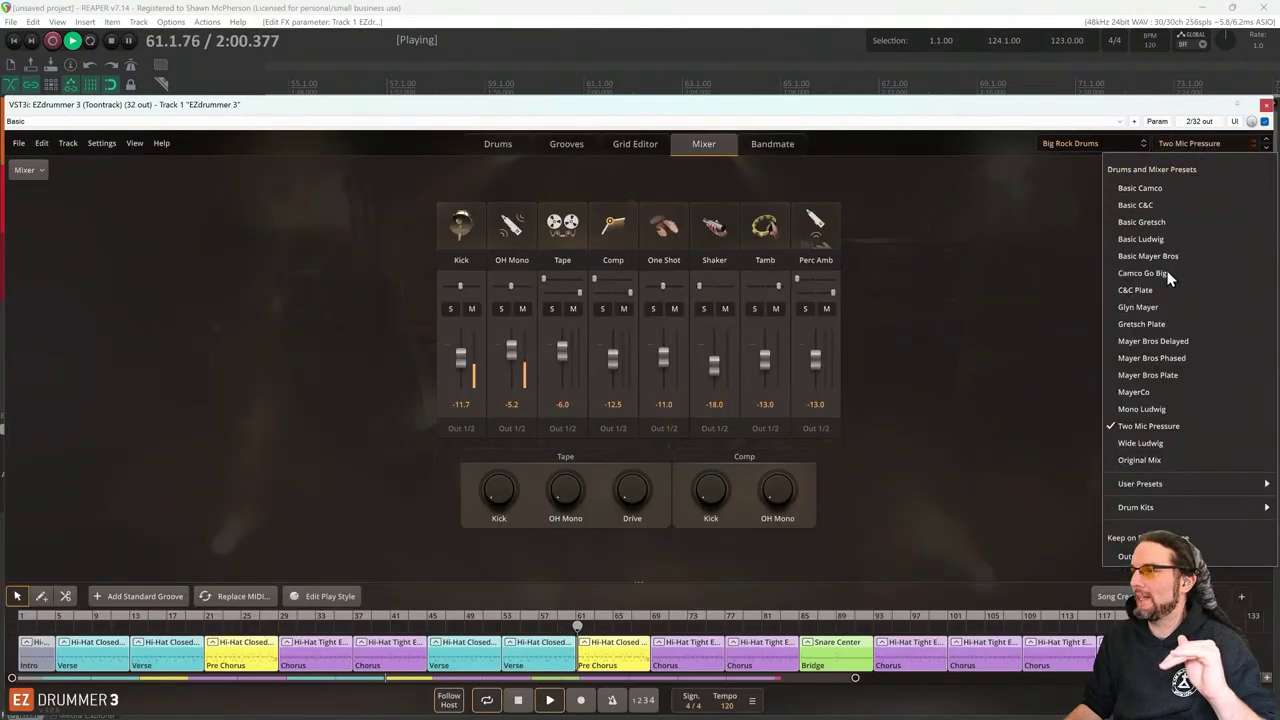
click(1184, 449)
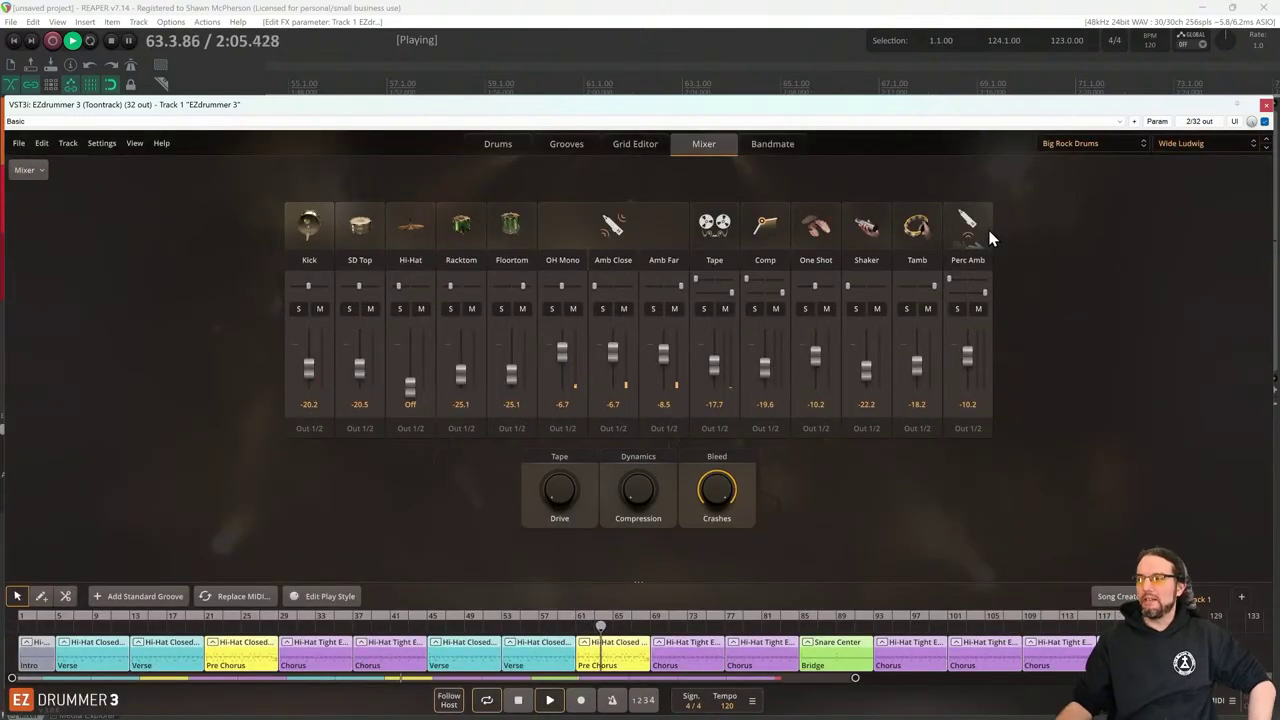
click(1195, 145)
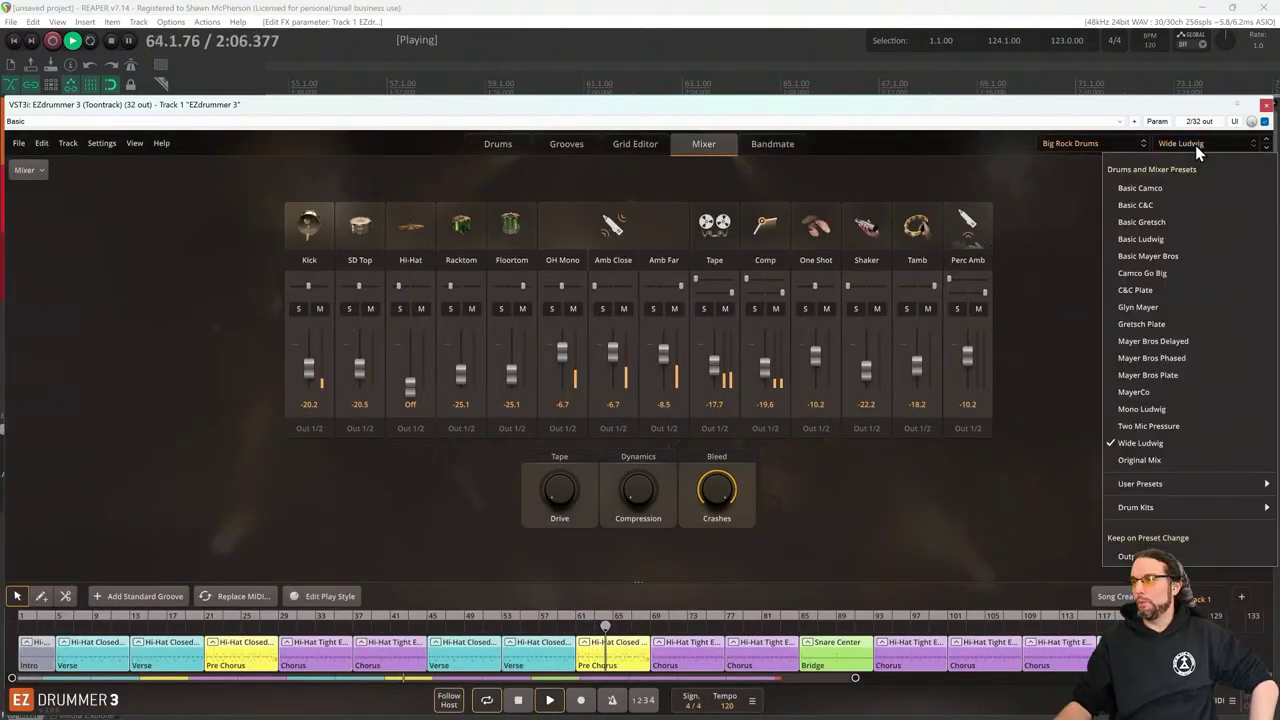
click(1152, 188)
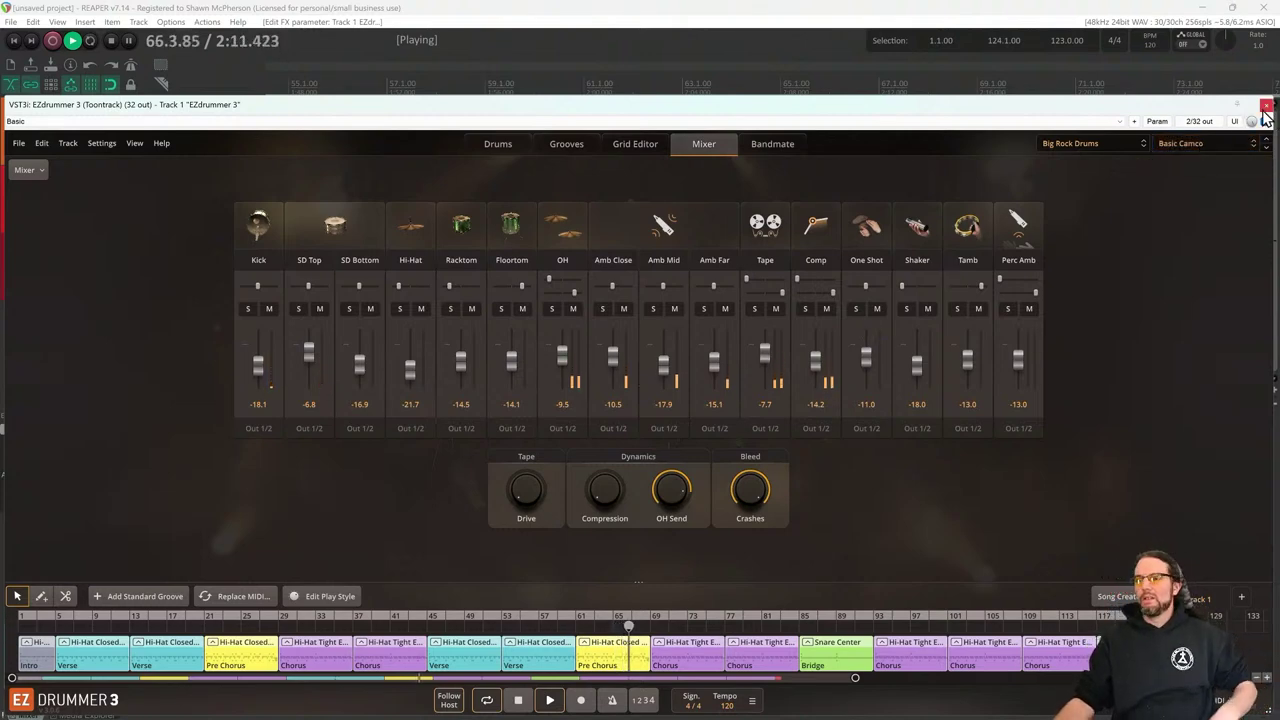
click(519, 701)
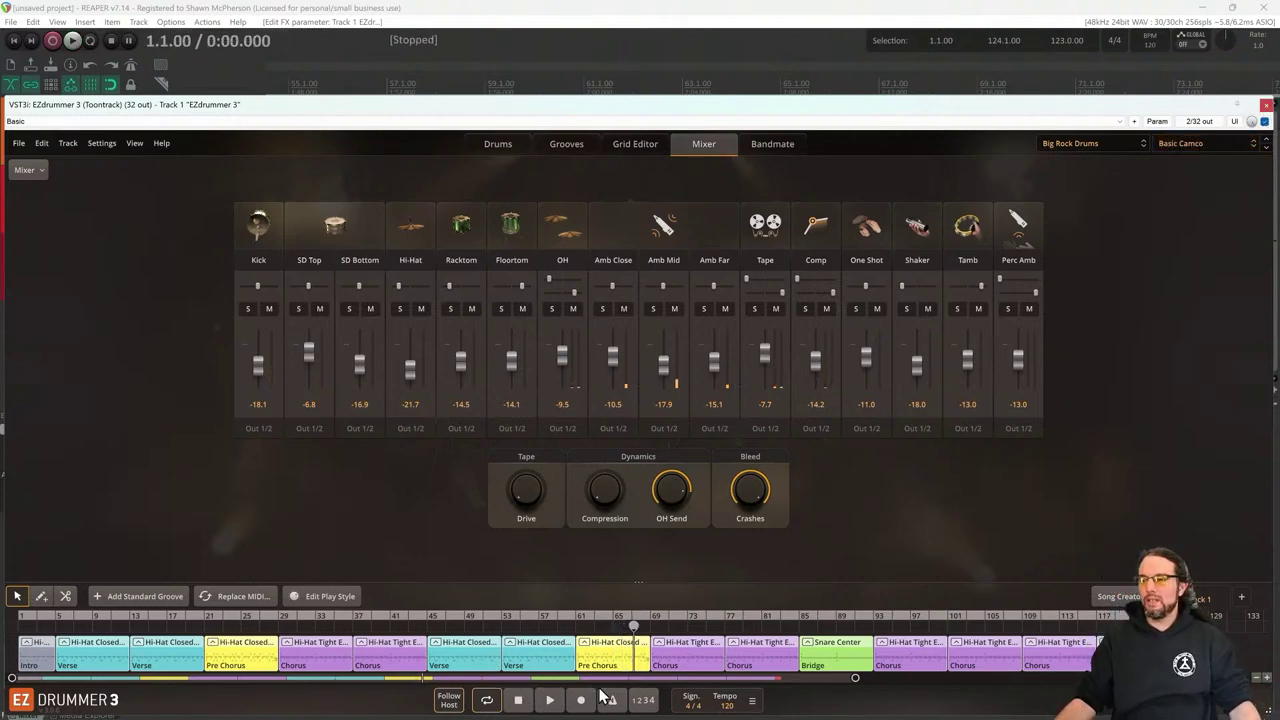
Close the EZdrummer 3 window, make a time selection from bar 5 to bar 21 on the project timeline and start playback
drag(850, 679, 336, 679)
drag(147, 624, 160, 620)
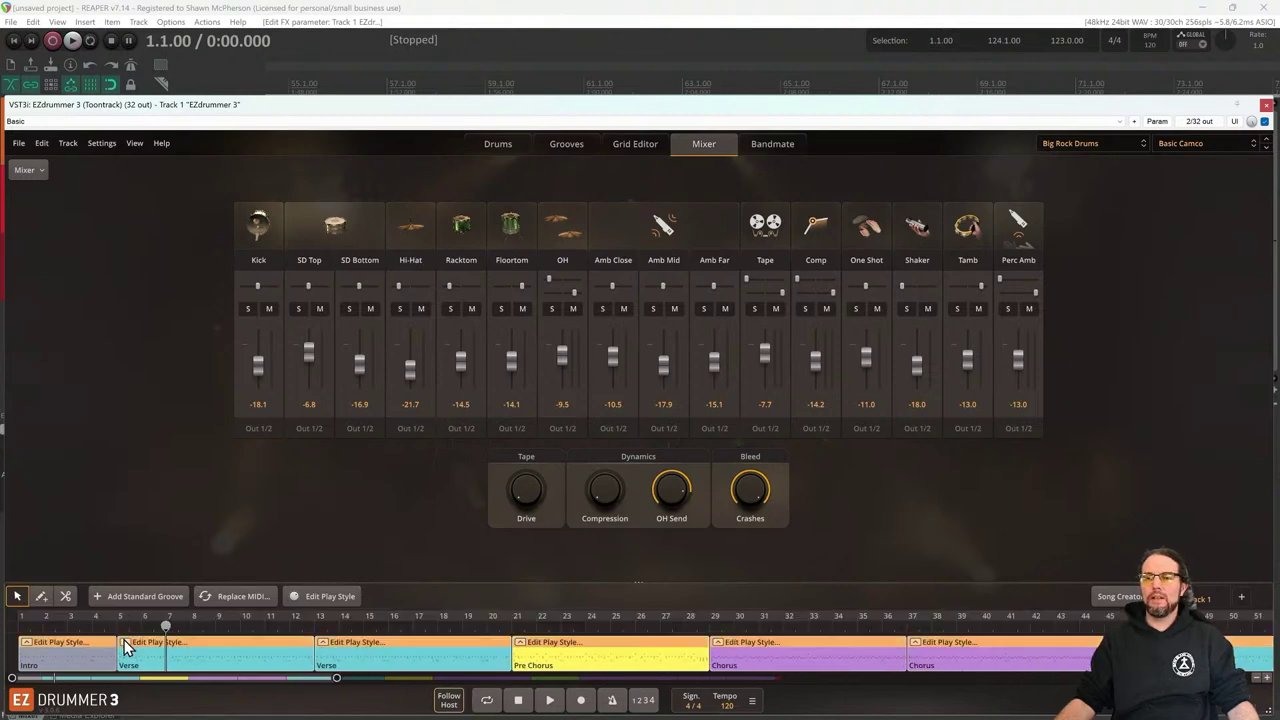
click(1266, 106)
drag(711, 415, 296, 425)
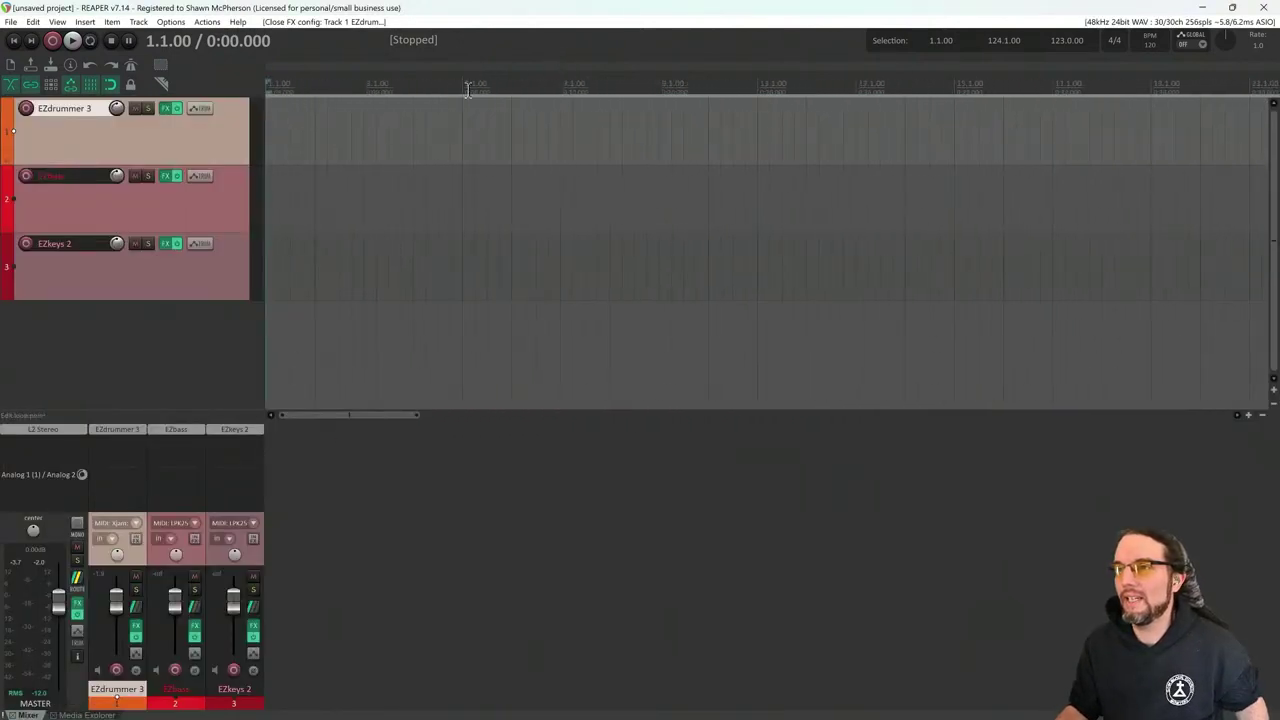
drag(462, 90, 999, 93)
key(space)
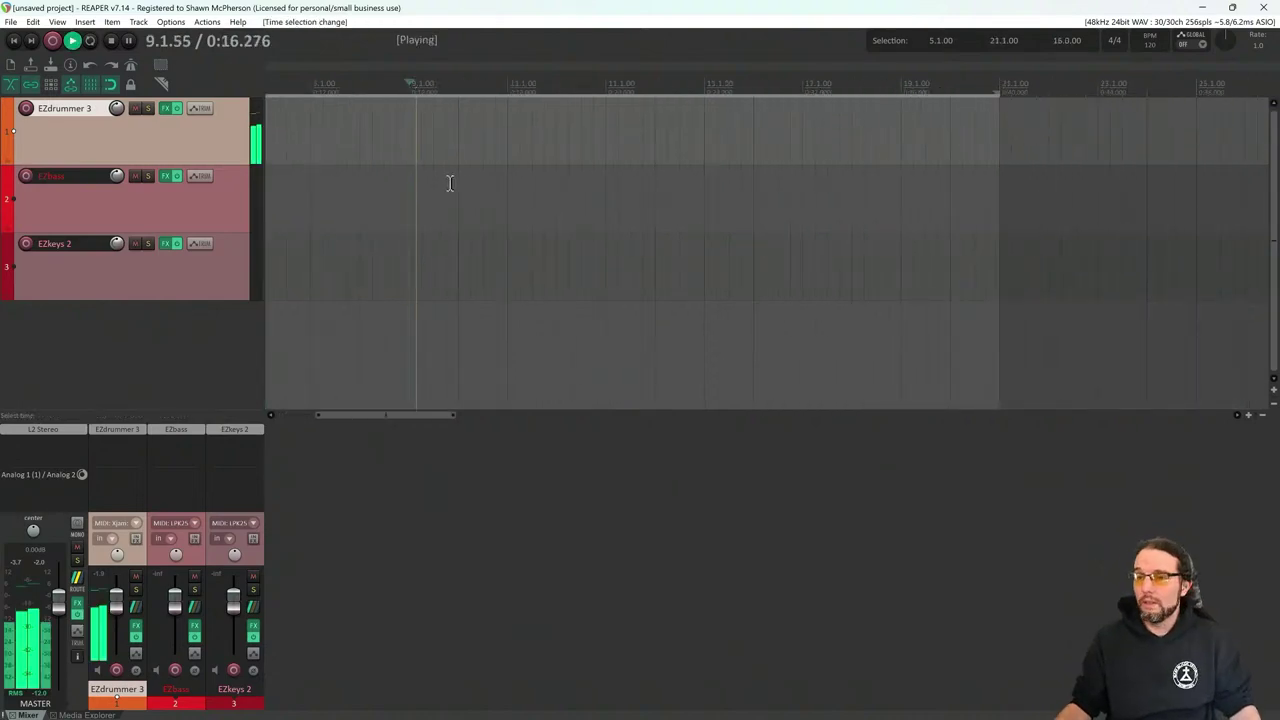
Open EZbass on track 2 and show the Basic Rock add-on pack in its groove browser
click(168, 438)
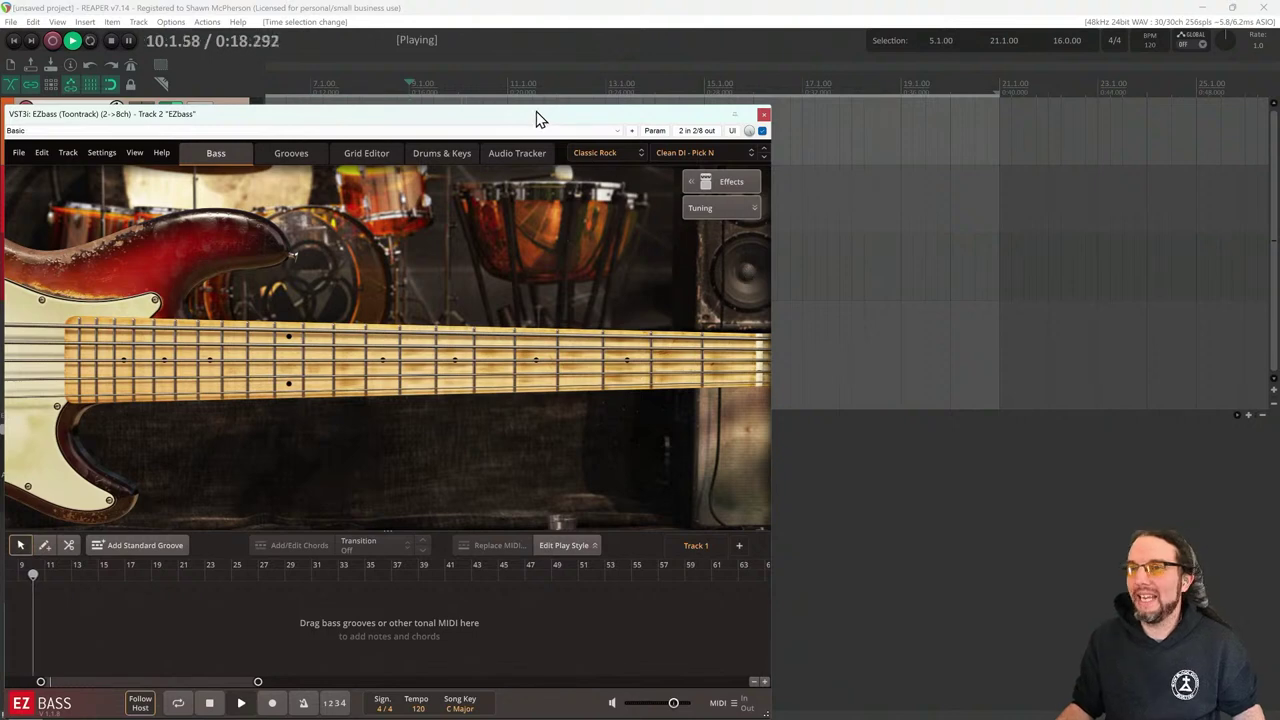
click(293, 153)
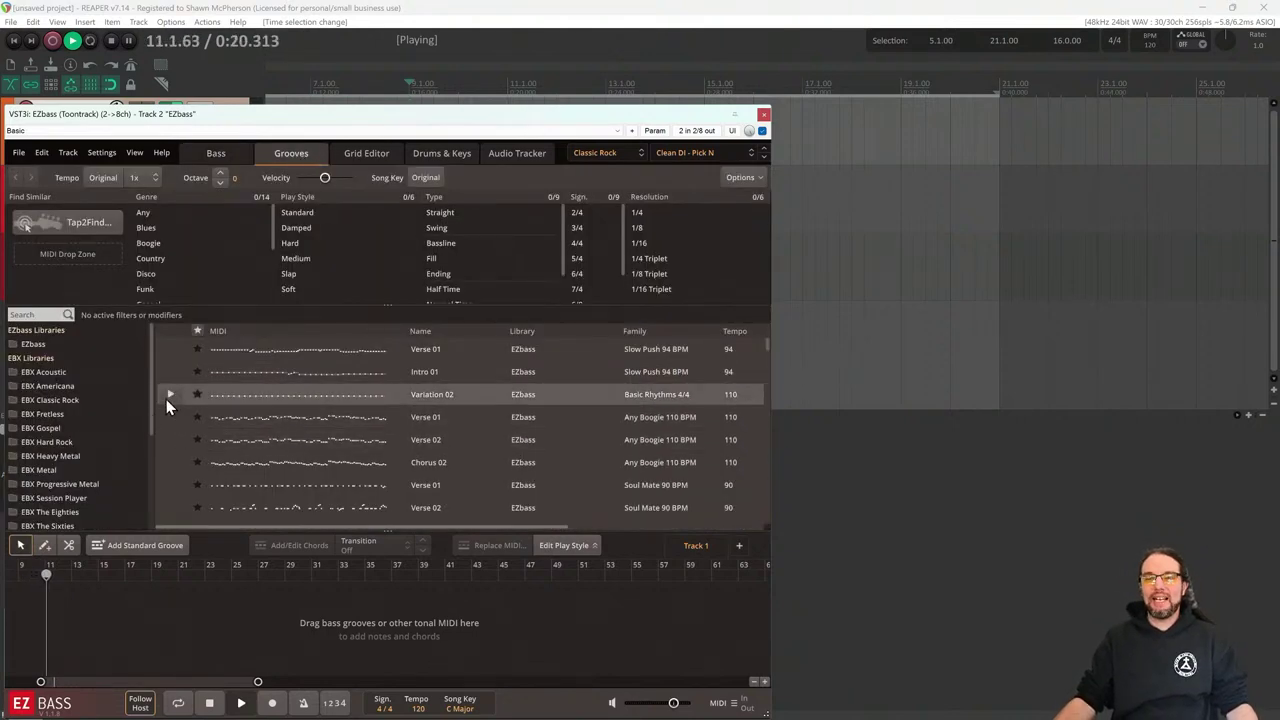
drag(151, 381, 148, 483)
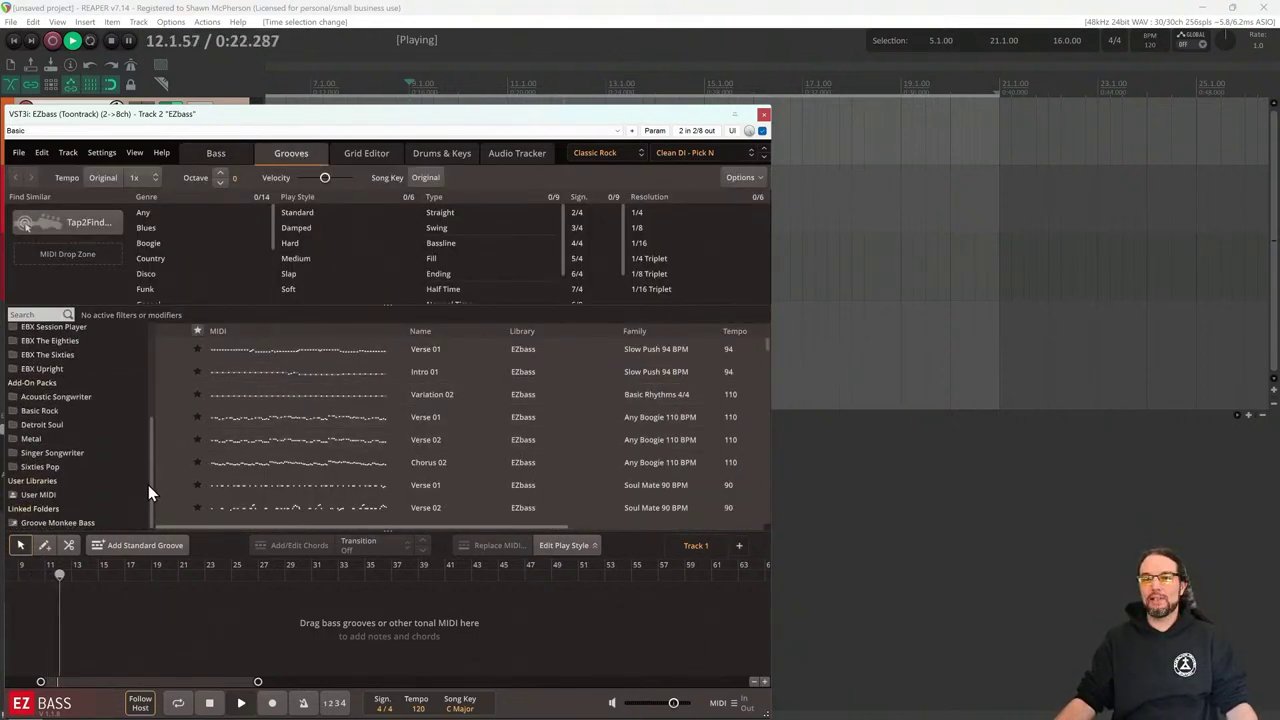
click(67, 411)
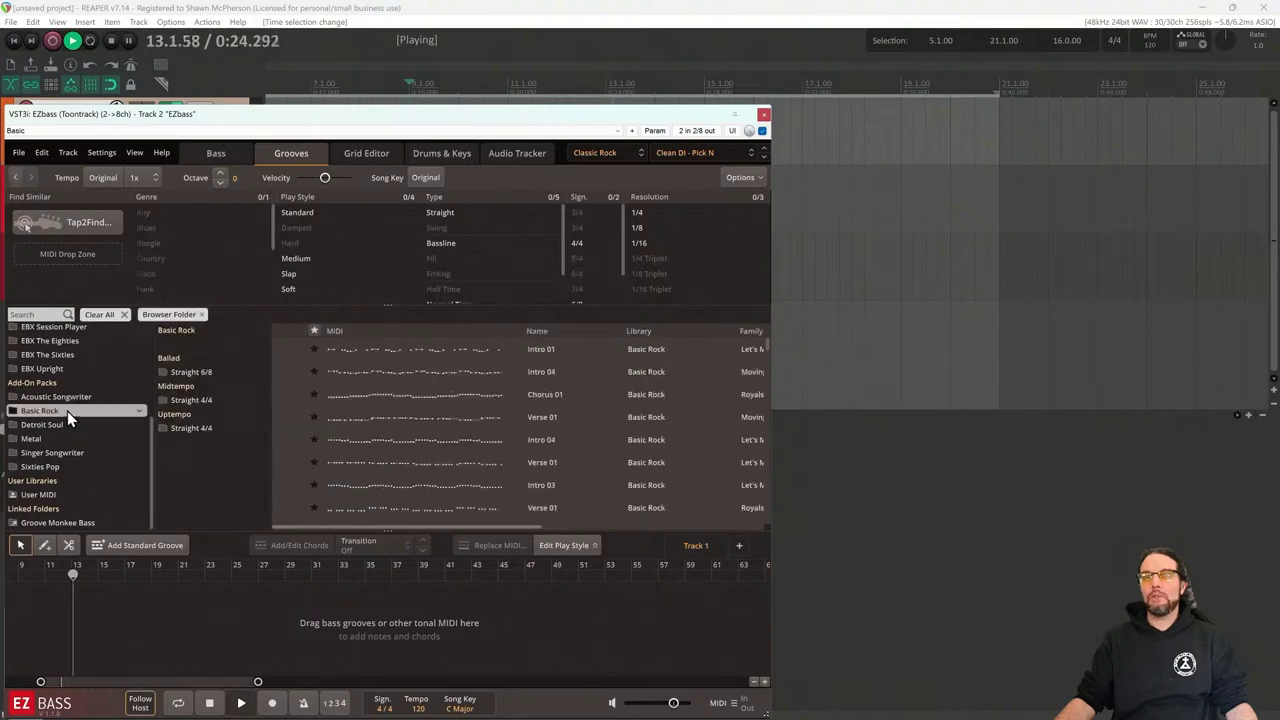
Switch to the browser to view the Basic Rock EZbass MIDI offer on Toontrack's Weekend Deals page, and return to REAPER
key(alt+Tab)
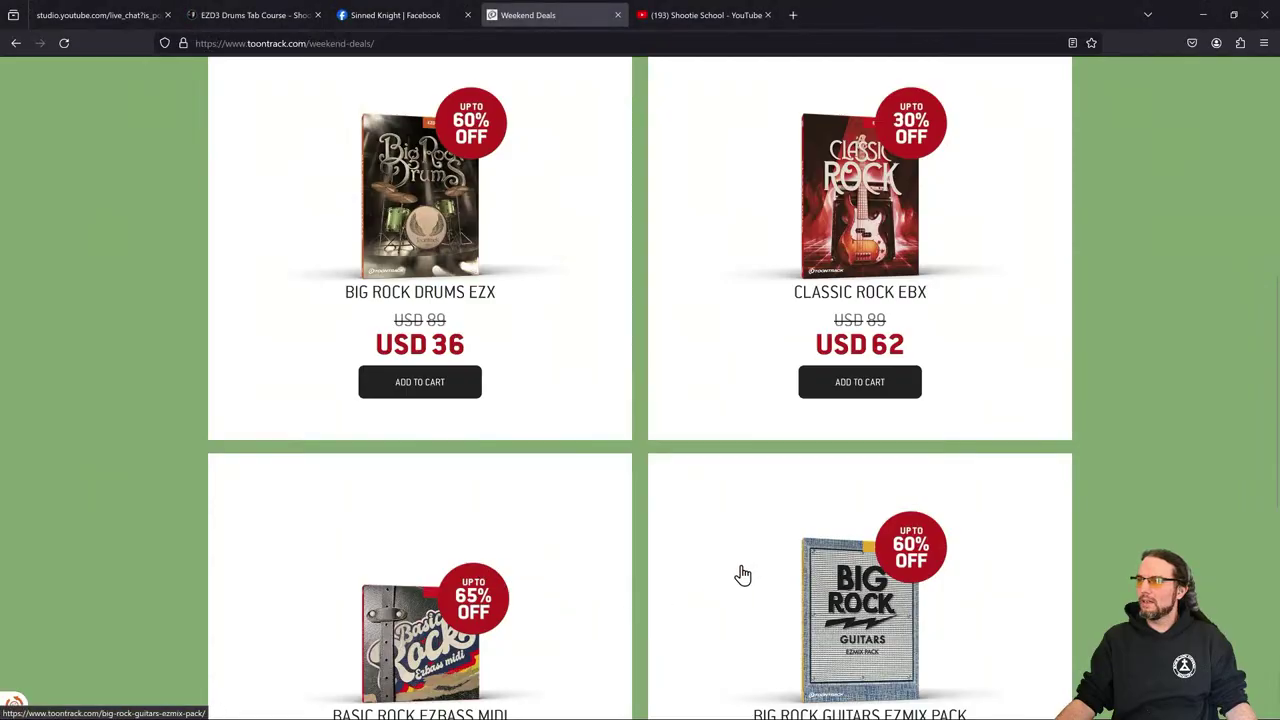
scroll(447, 563, down, 2)
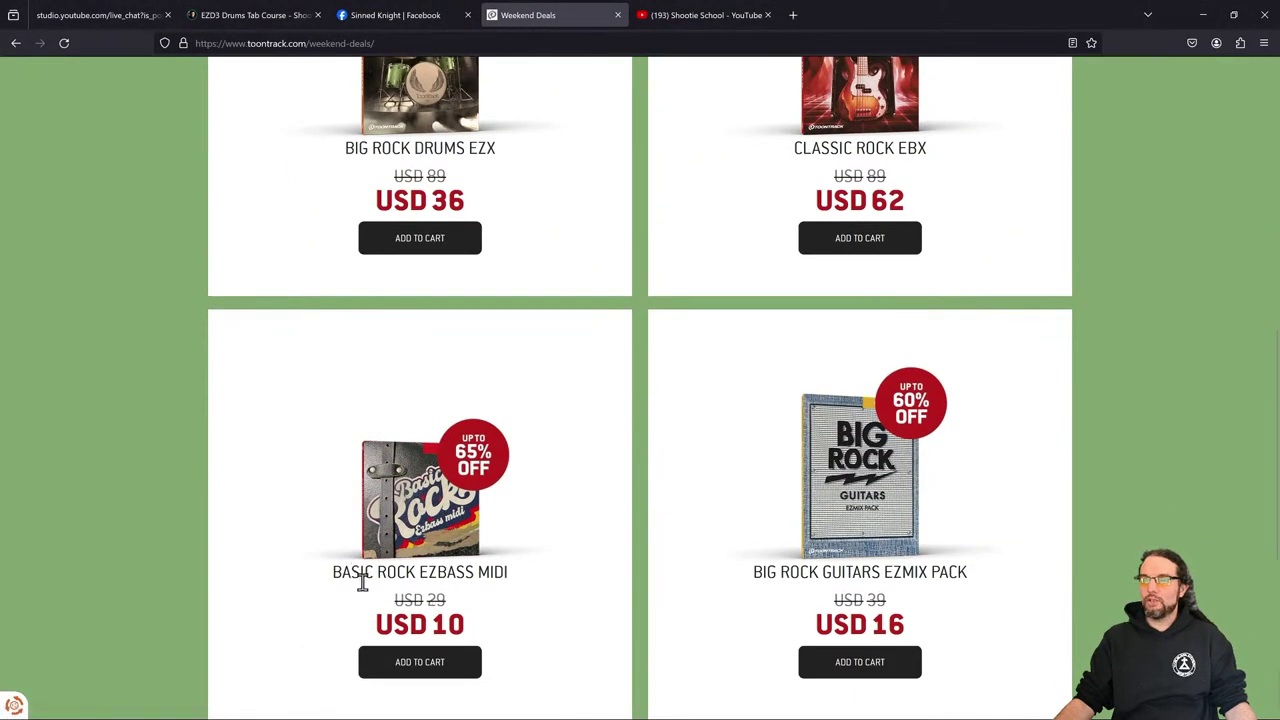
key(alt+Tab)
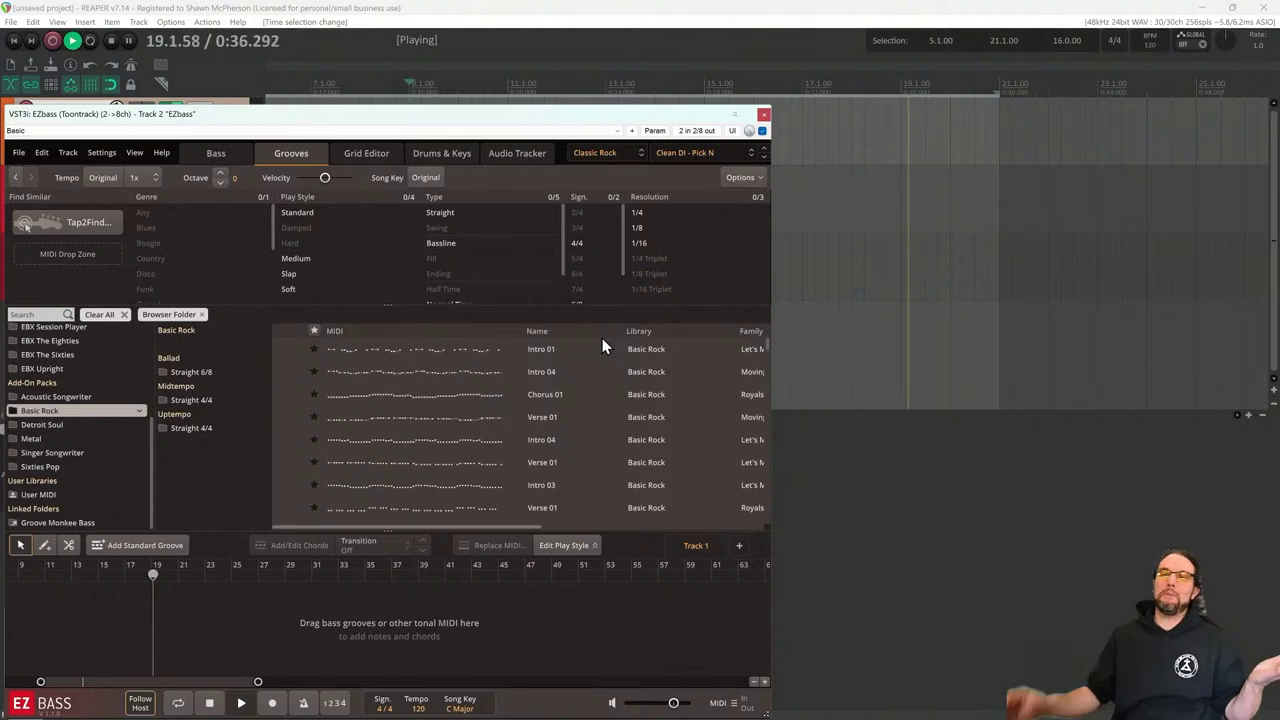
Loop the drums within the time selection and audition Verse 02 and Verse 03 from the Midtempo Straight 4/4 folder Appetite 110 BPM
click(191, 400)
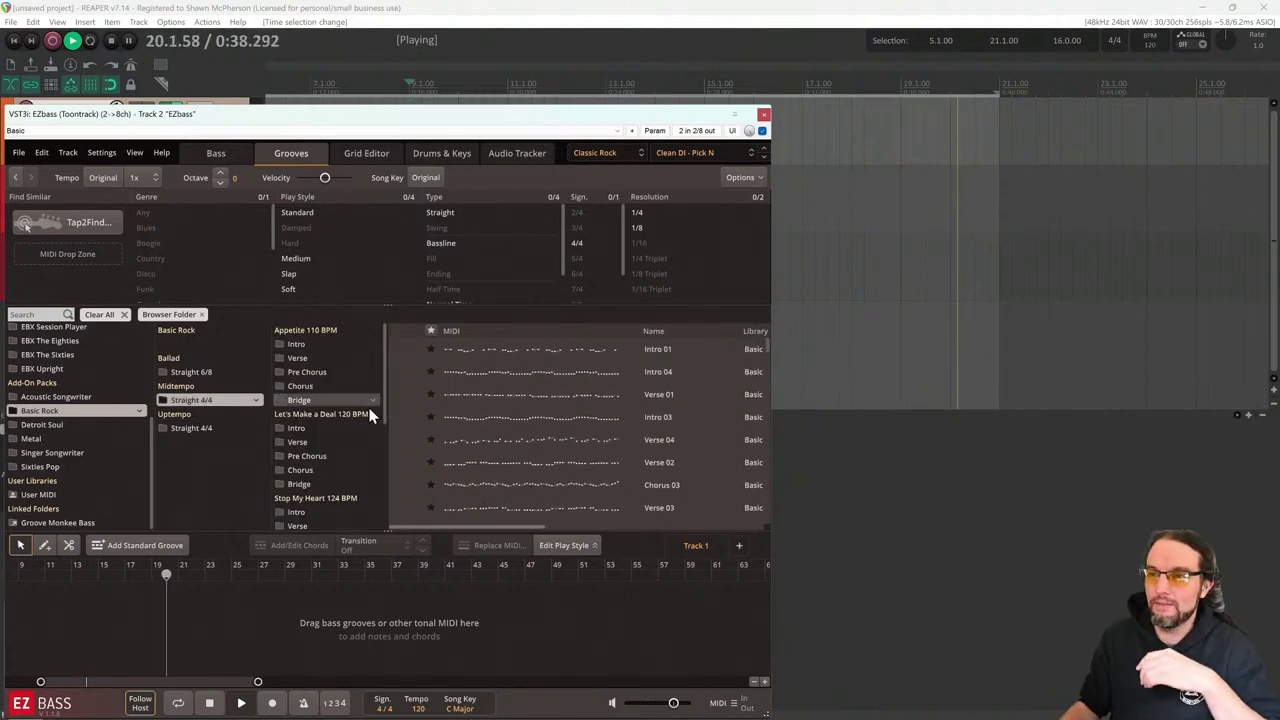
scroll(328, 452, down, 3)
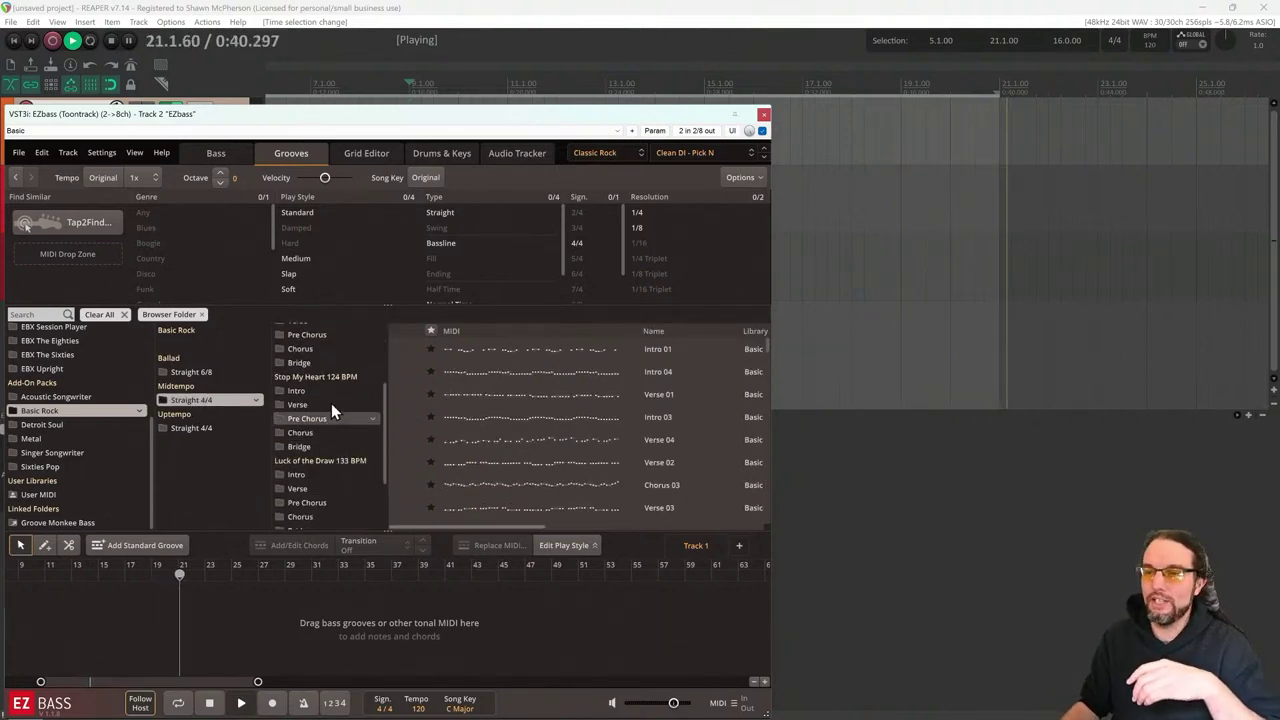
scroll(321, 484, up, 1)
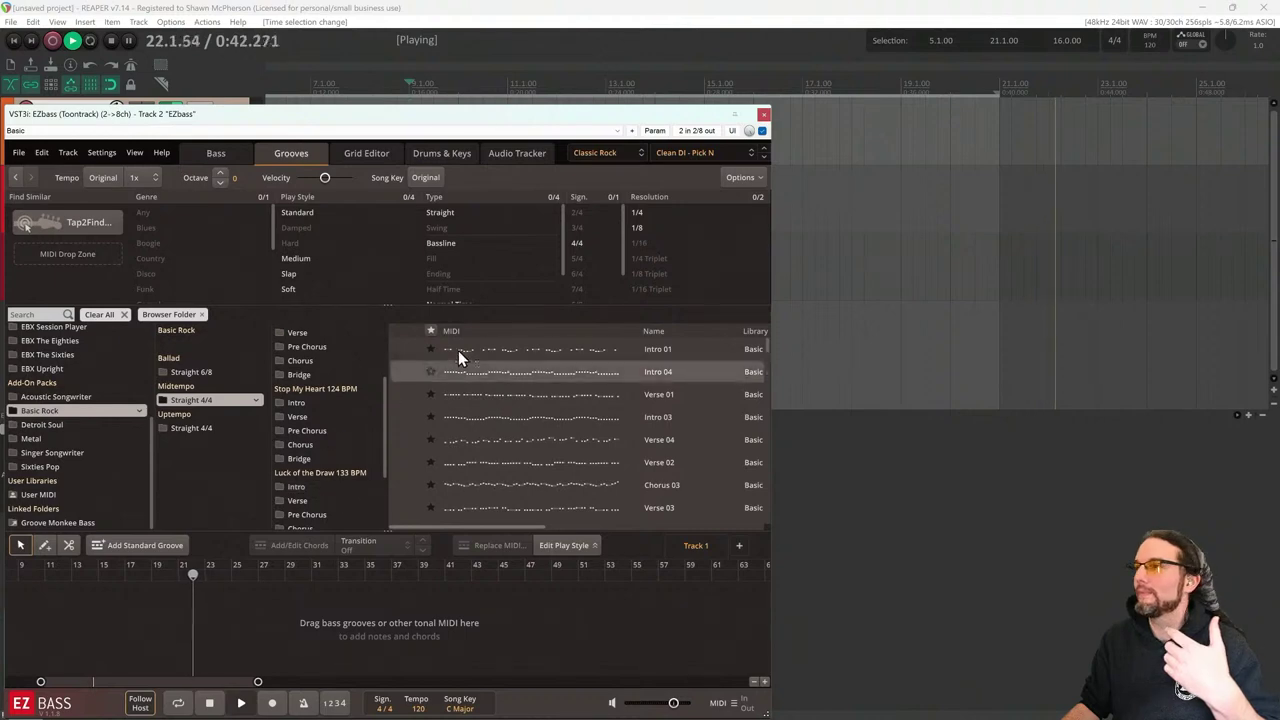
click(472, 88)
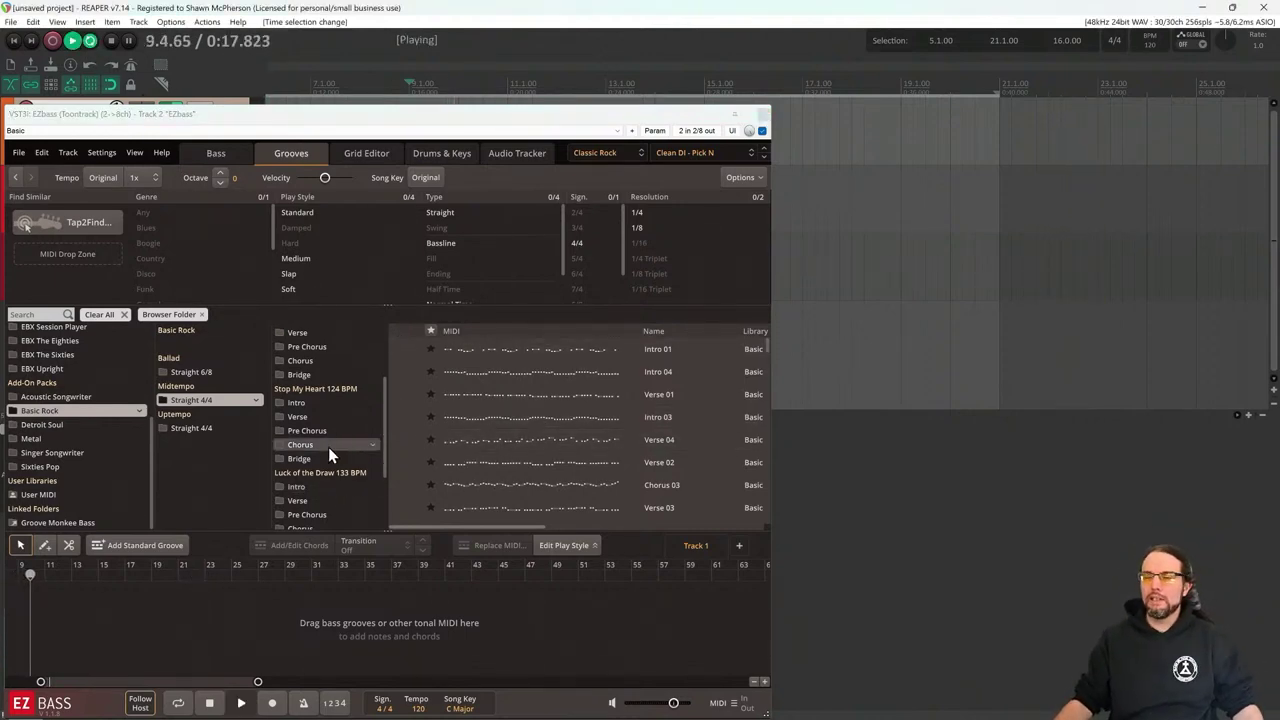
scroll(340, 455, up, 2)
click(340, 358)
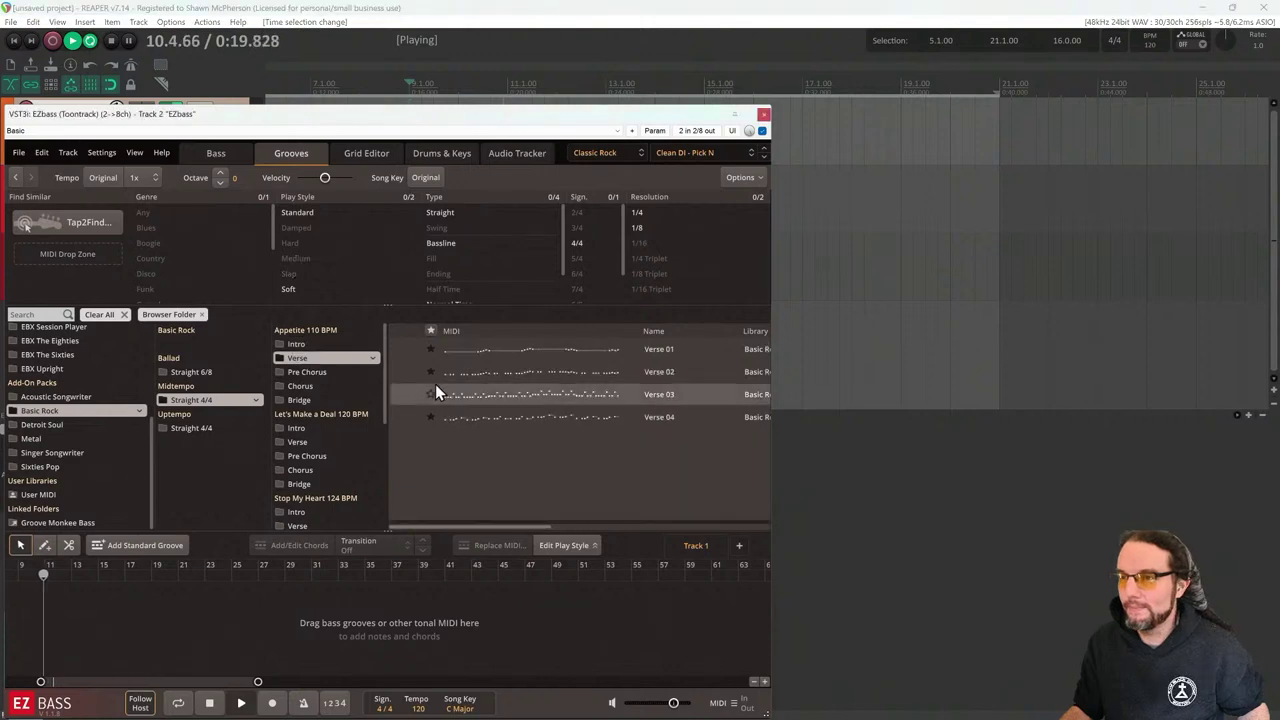
click(403, 373)
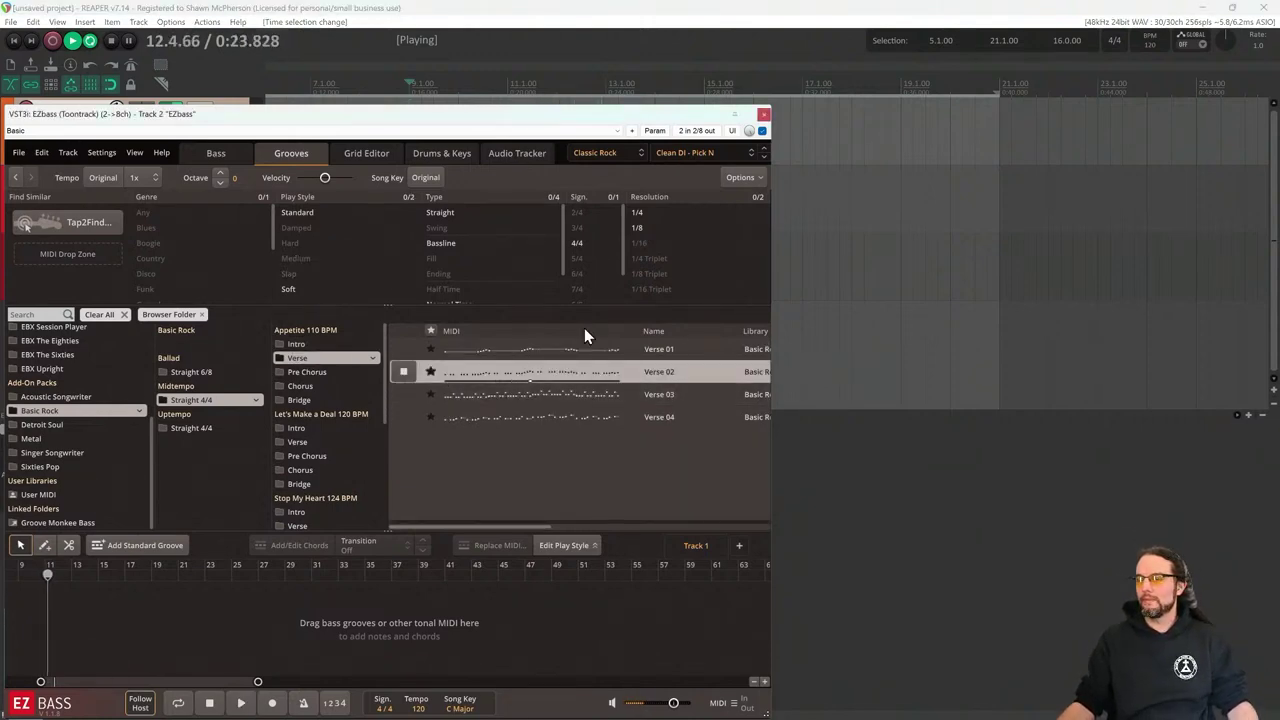
click(490, 403)
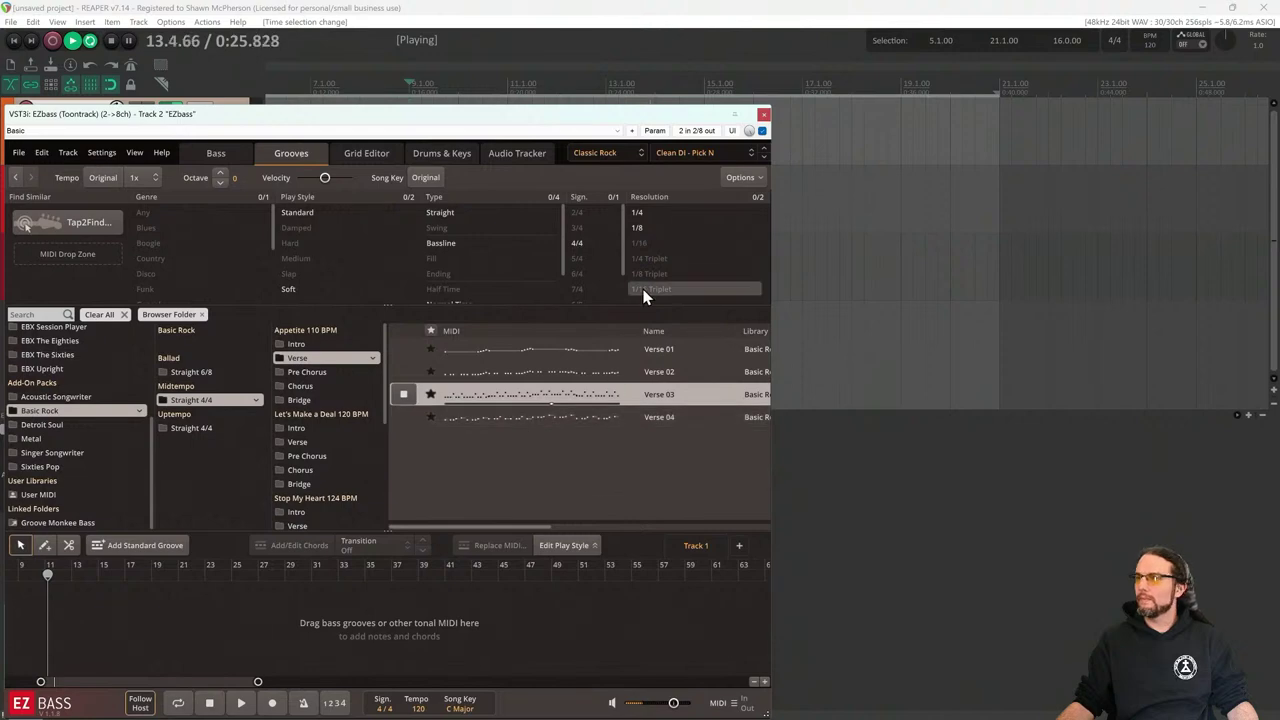
Lower the EZdrummer 3 track volume to about -8.75 dB, return to the EZbass grooves and stop playback
click(763, 113)
drag(119, 595, 112, 611)
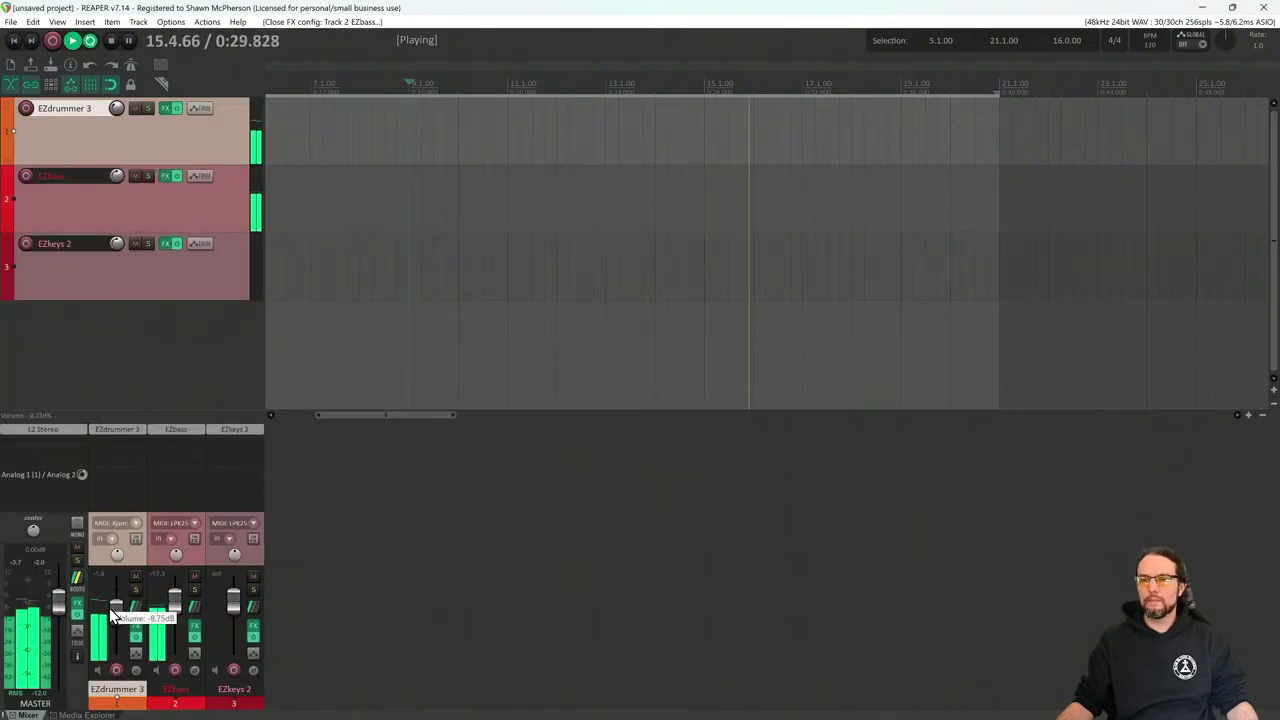
click(177, 430)
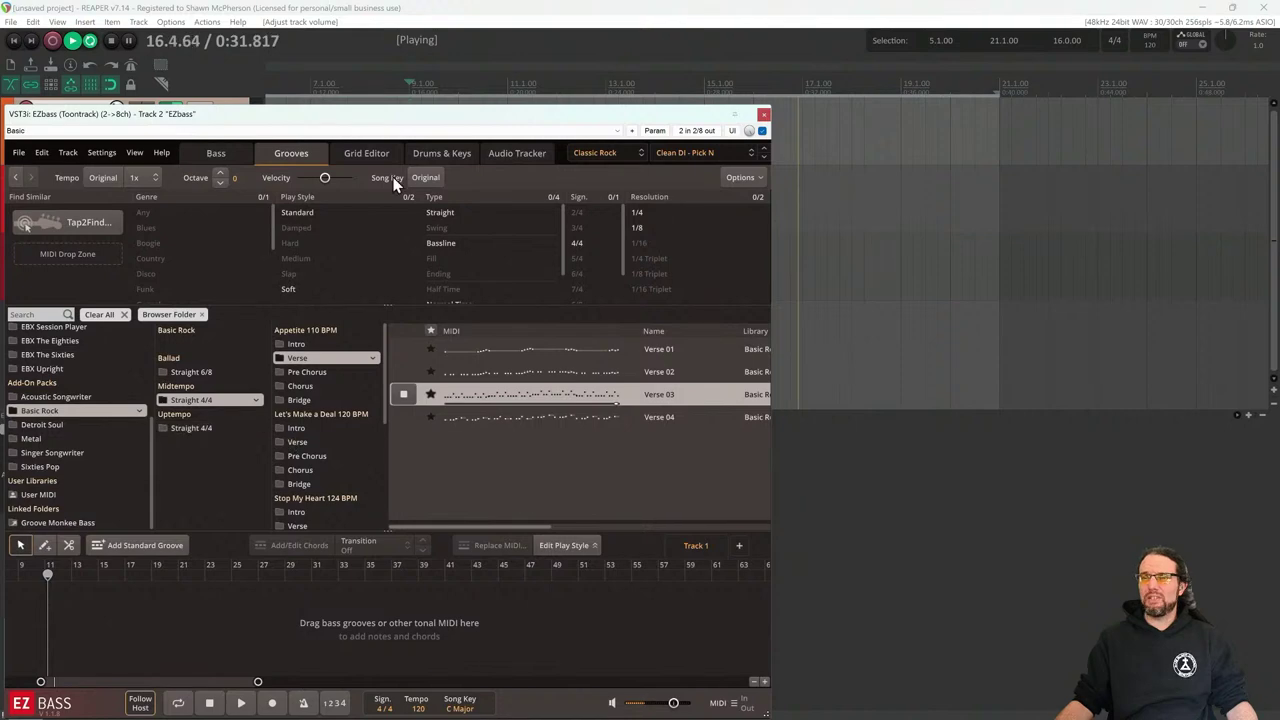
drag(400, 118, 398, 116)
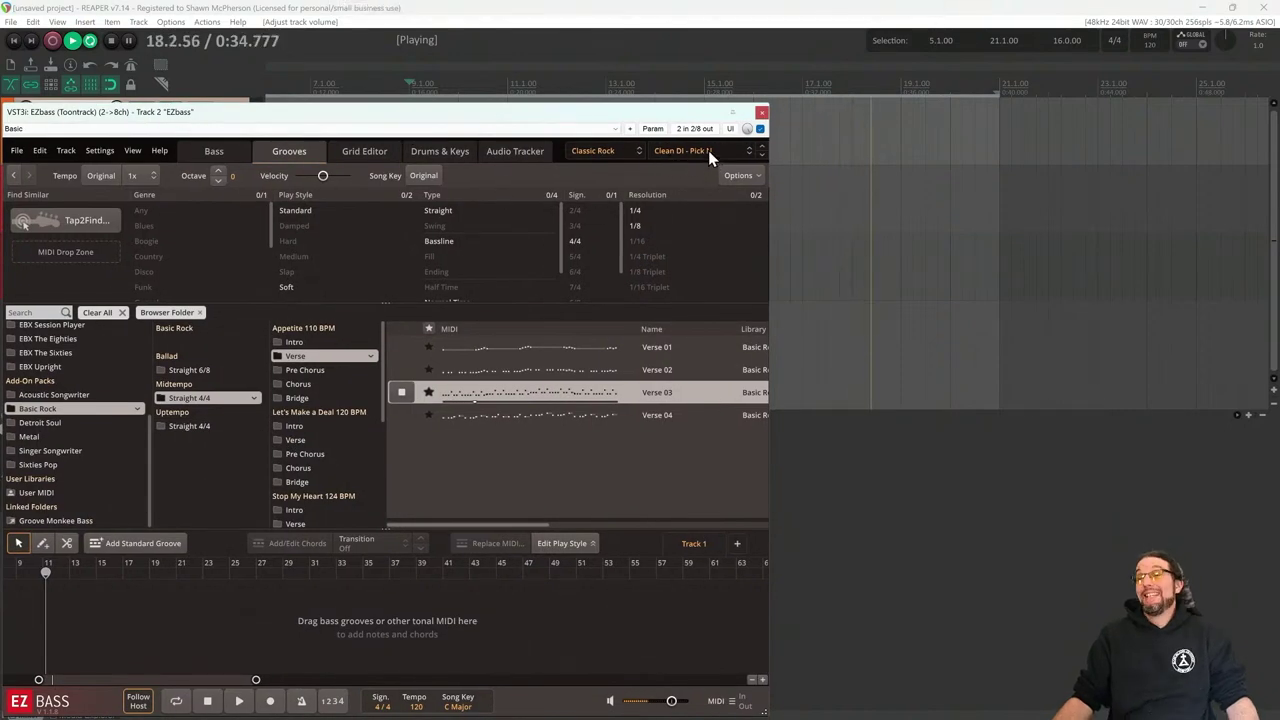
key(space)
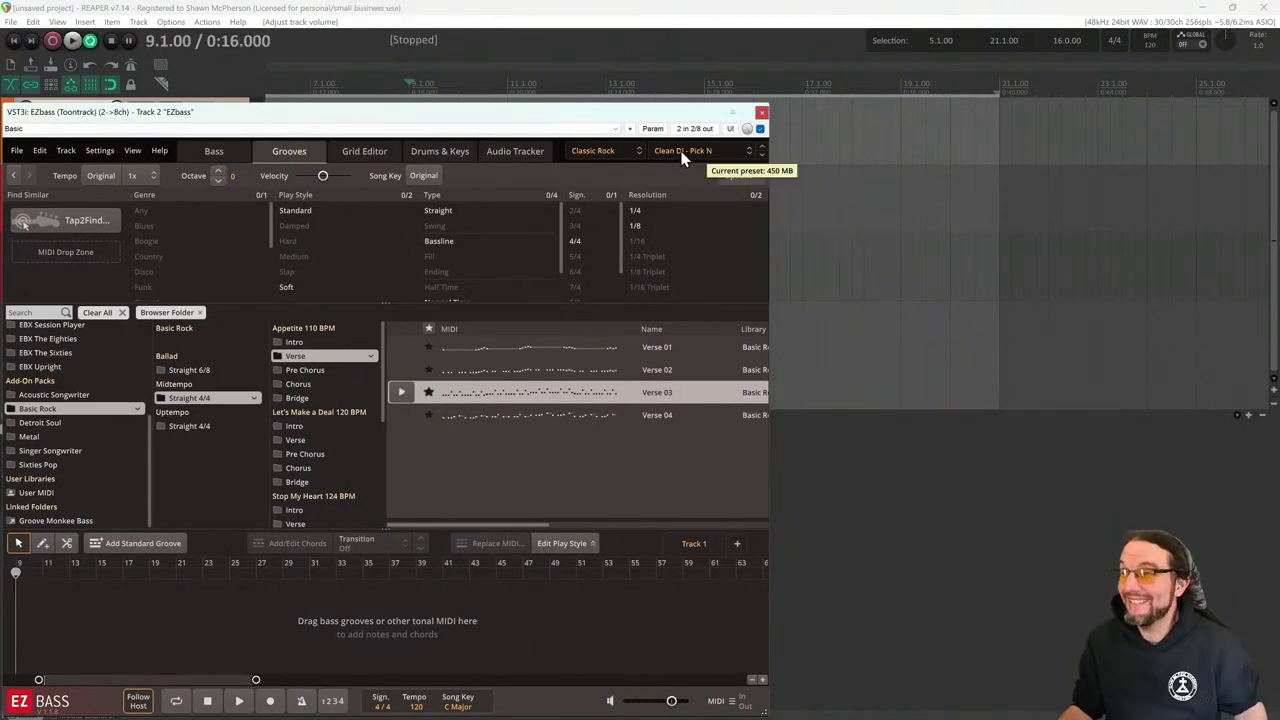
Show the EZbass instrument view, play single notes on the neck and enlarge the window to fit the whole bass
click(216, 150)
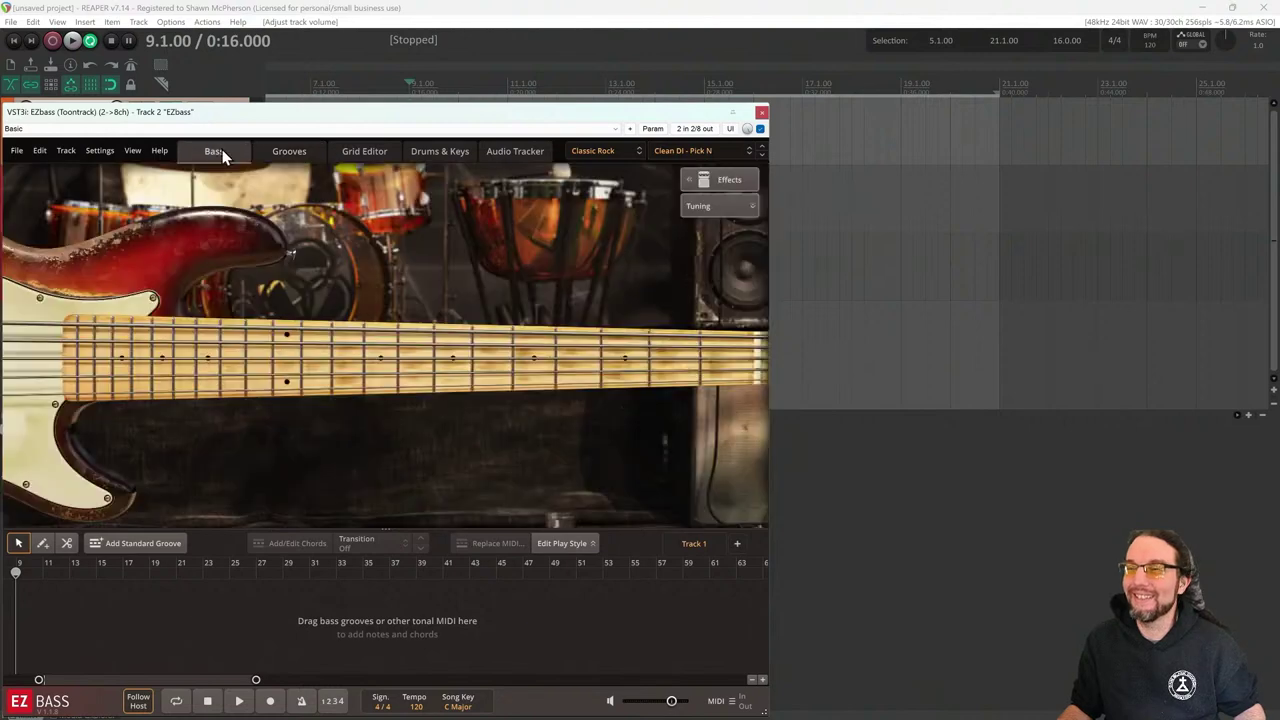
click(385, 332)
click(636, 334)
click(666, 347)
click(686, 359)
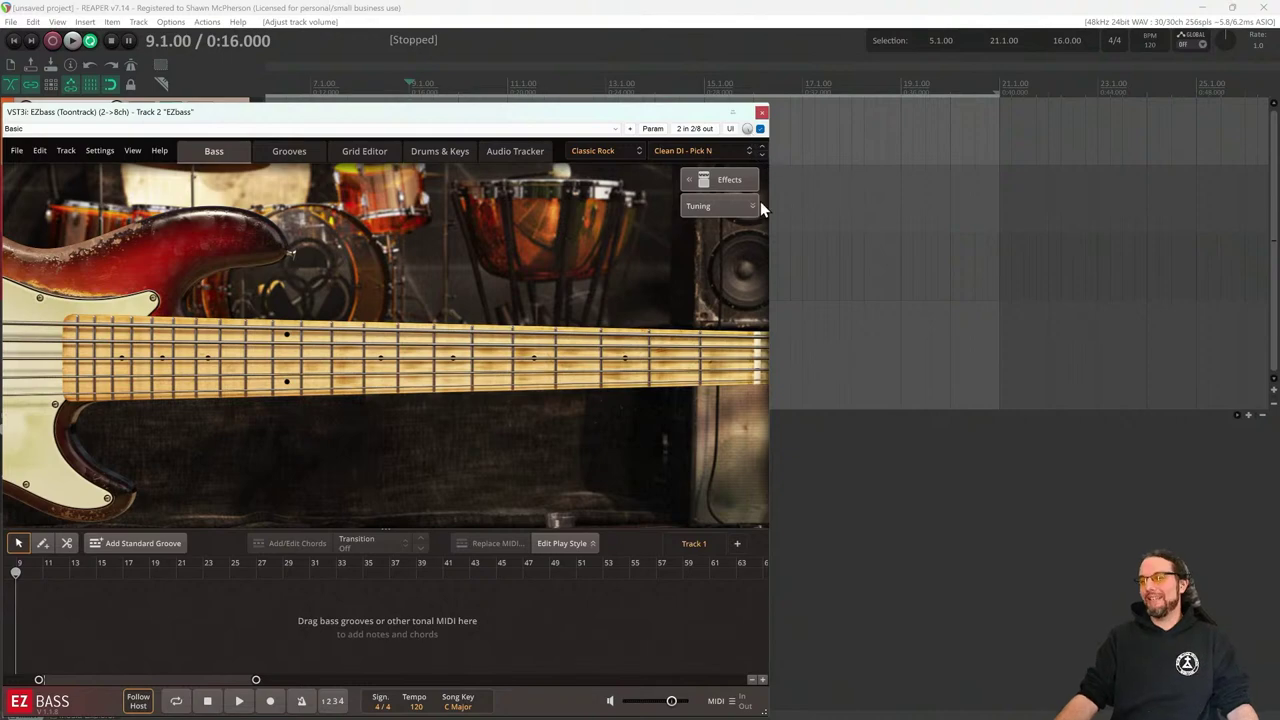
click(763, 705)
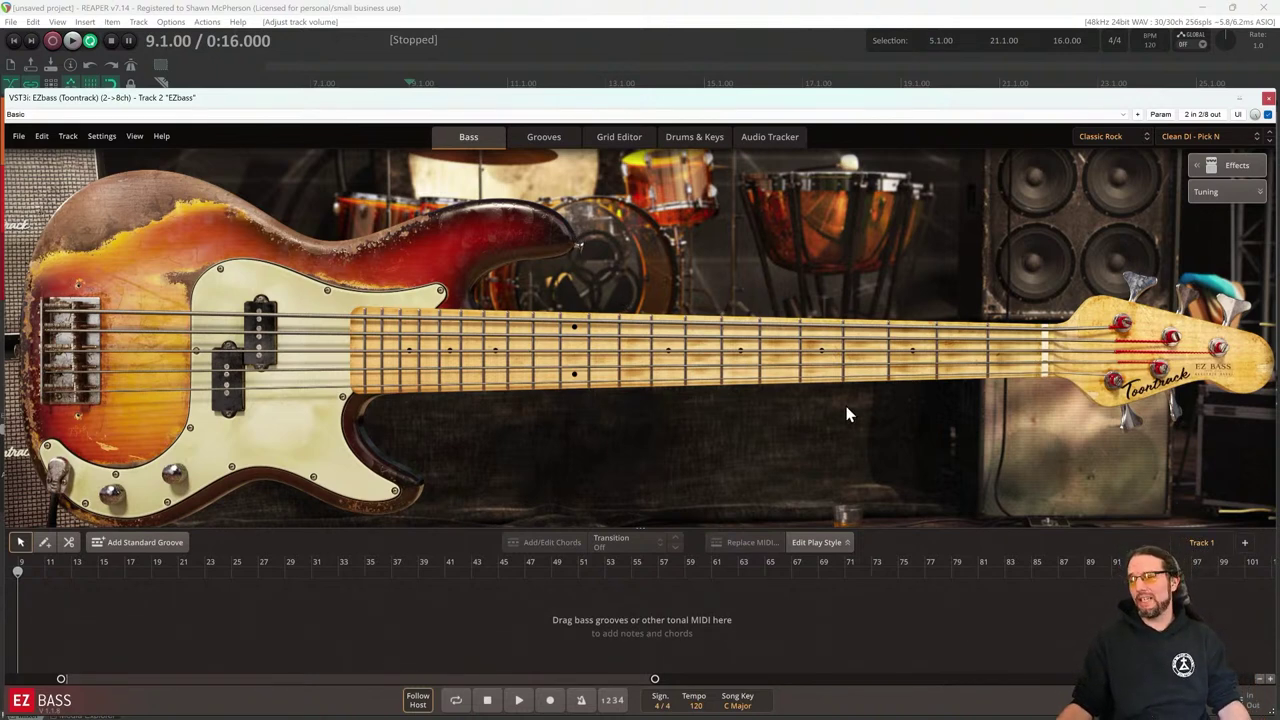
click(957, 331)
click(916, 337)
click(870, 345)
click(834, 356)
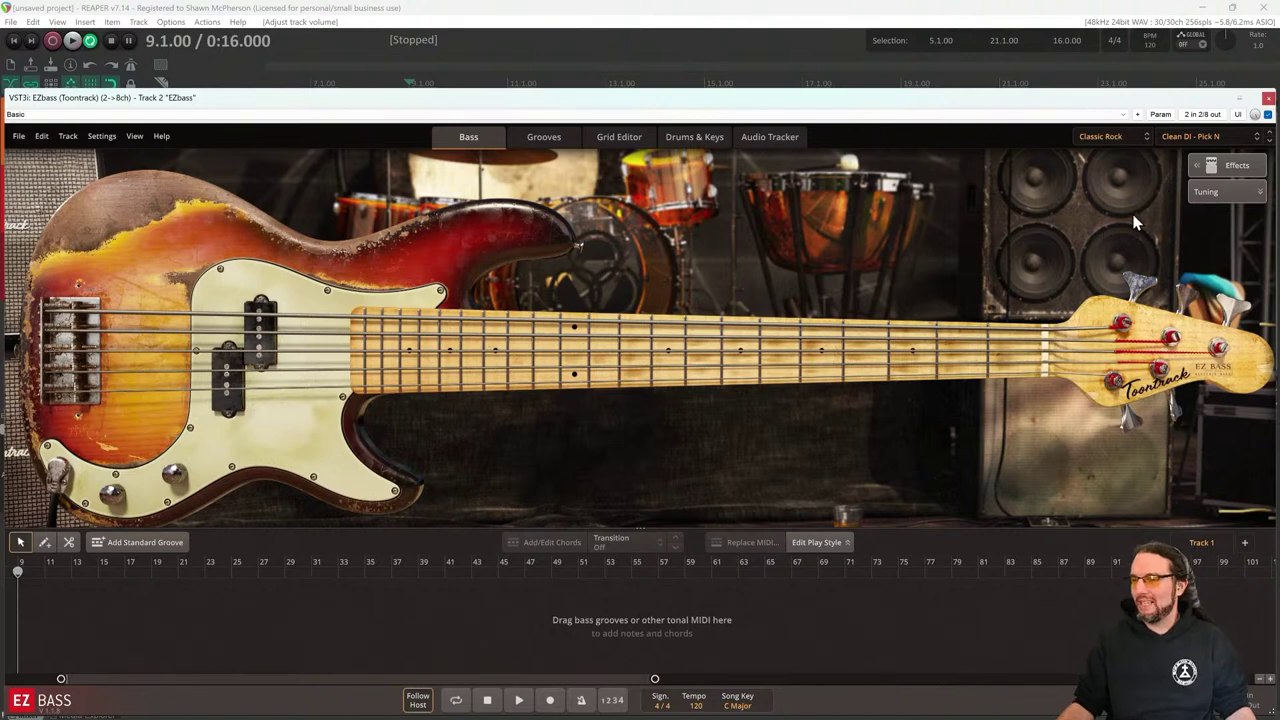
Play Verse 03 in the EZbass grooves and audition the presets Clean DI - Finger, Clean DI - Pick B and Clean DI - Pick N
click(560, 136)
click(402, 379)
click(1196, 135)
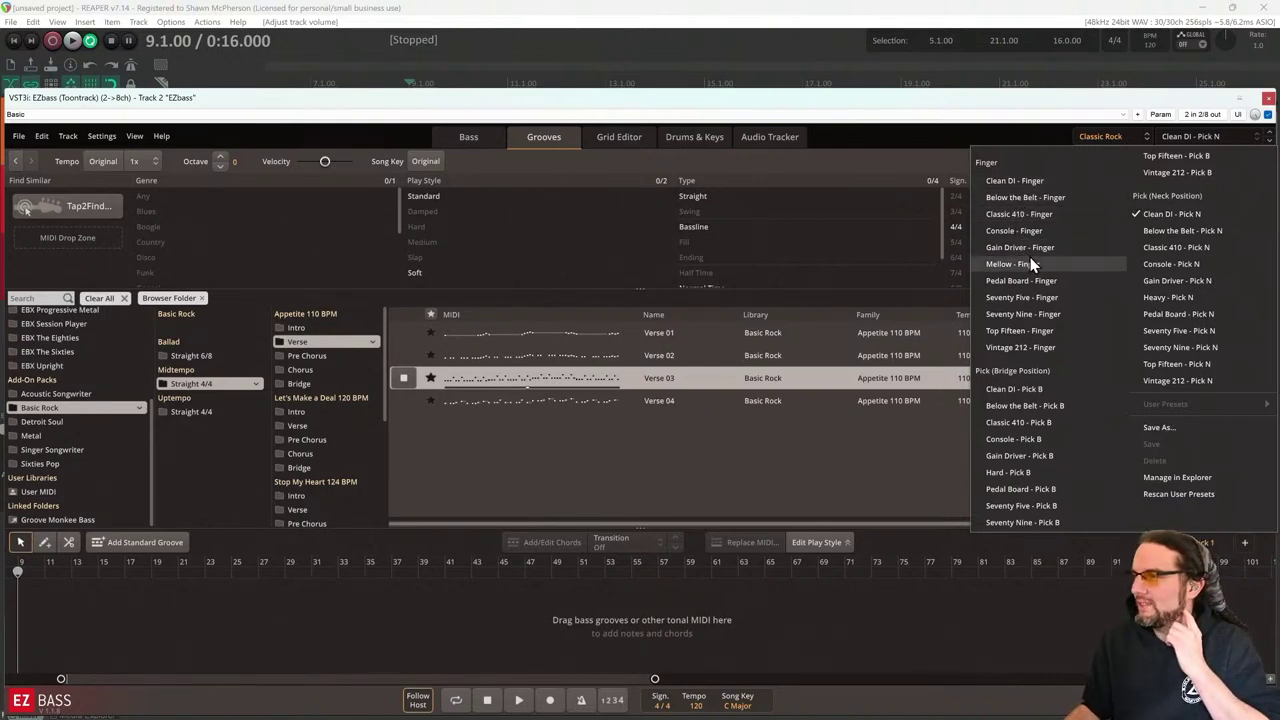
click(1014, 181)
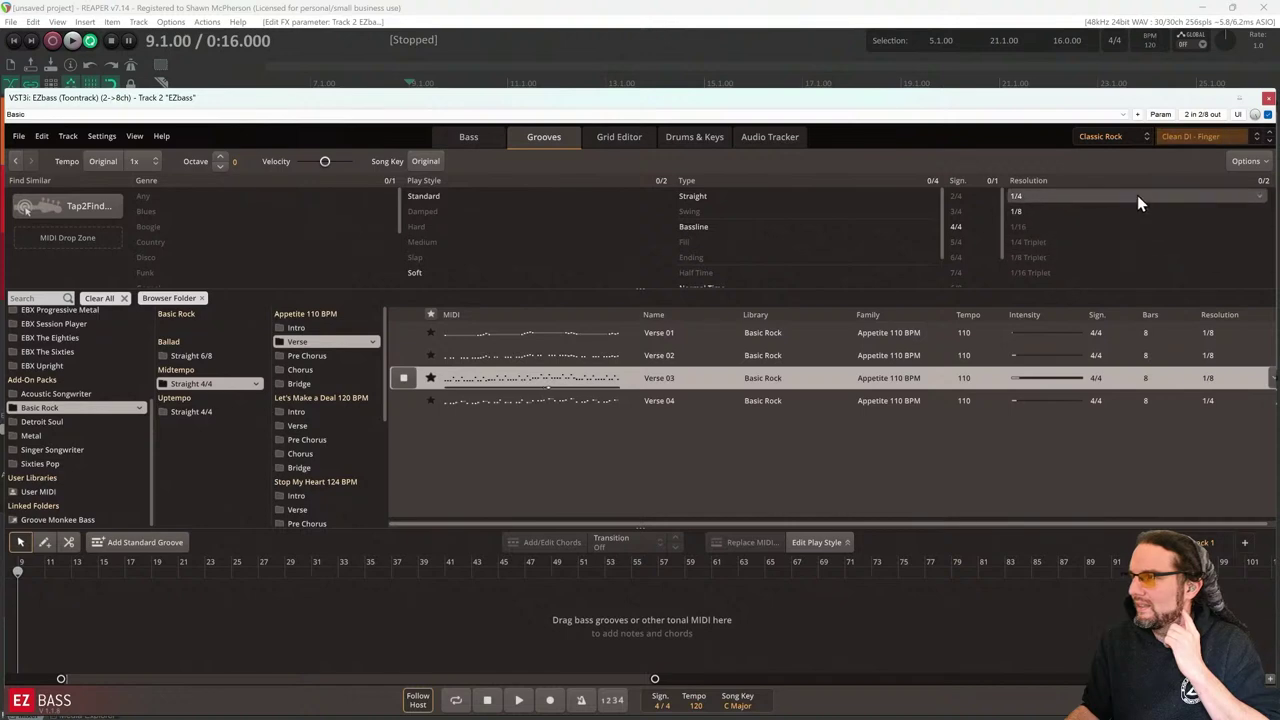
click(1190, 137)
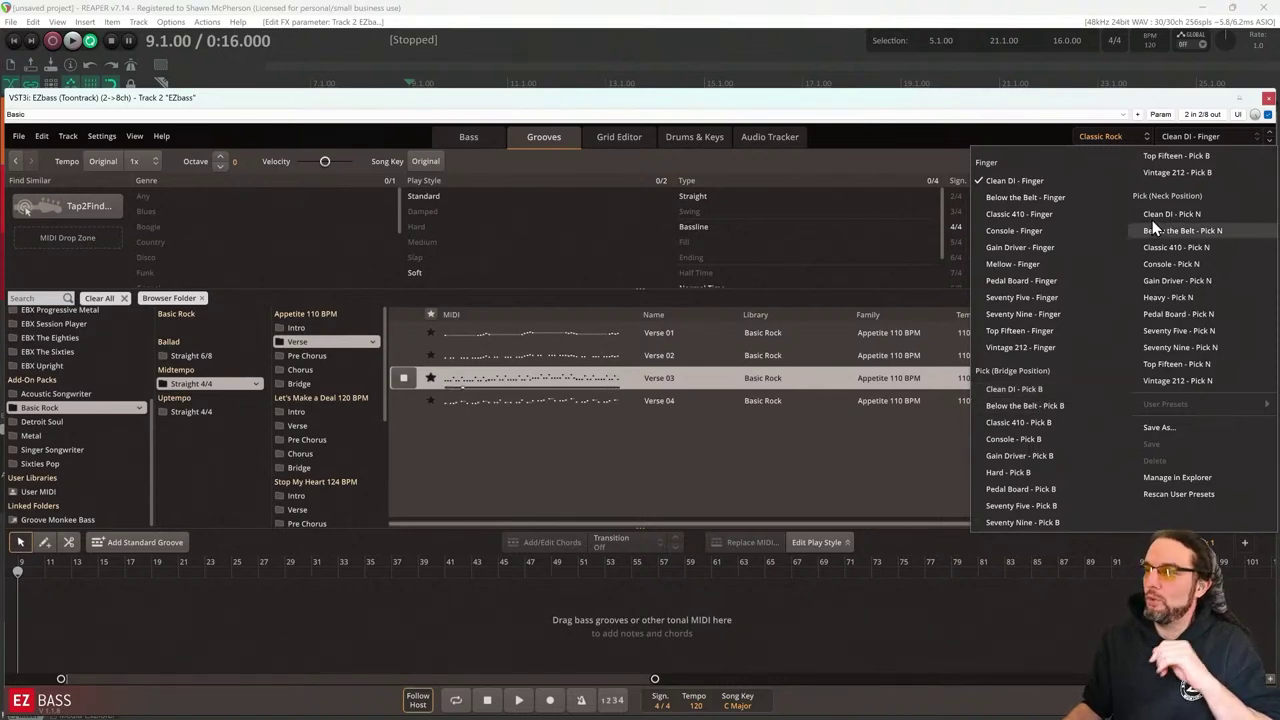
click(1030, 394)
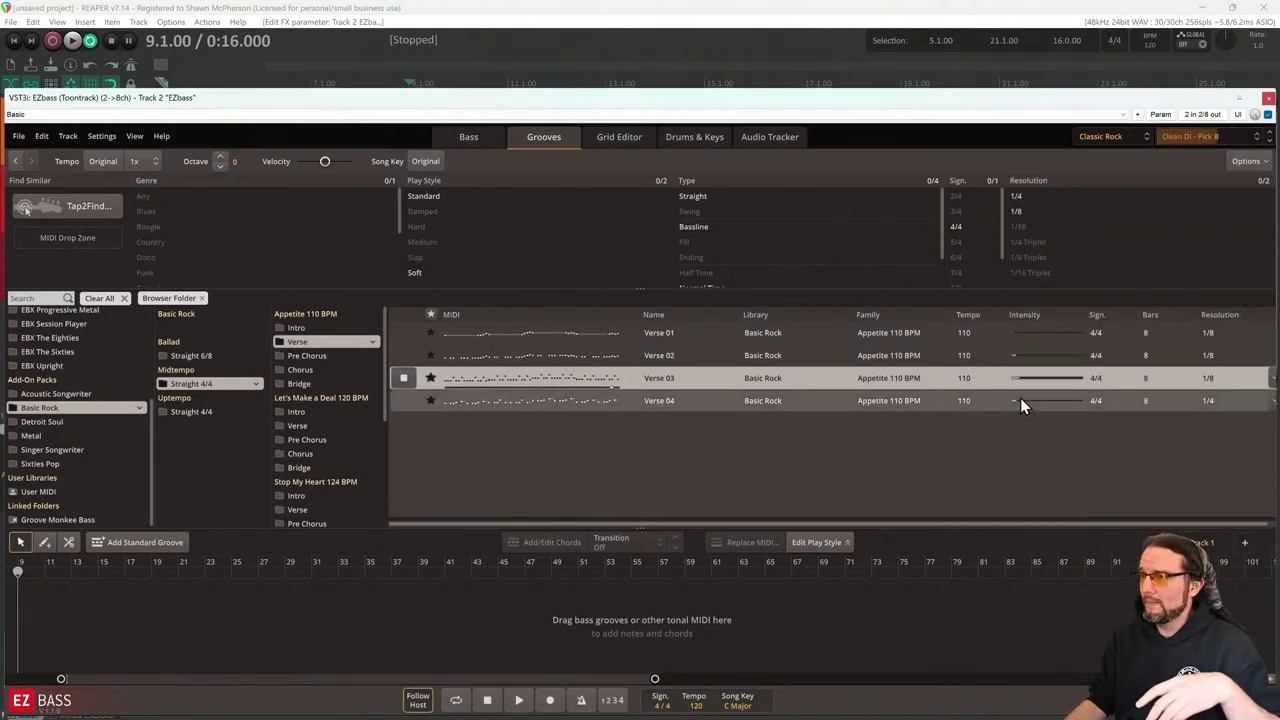
click(1189, 136)
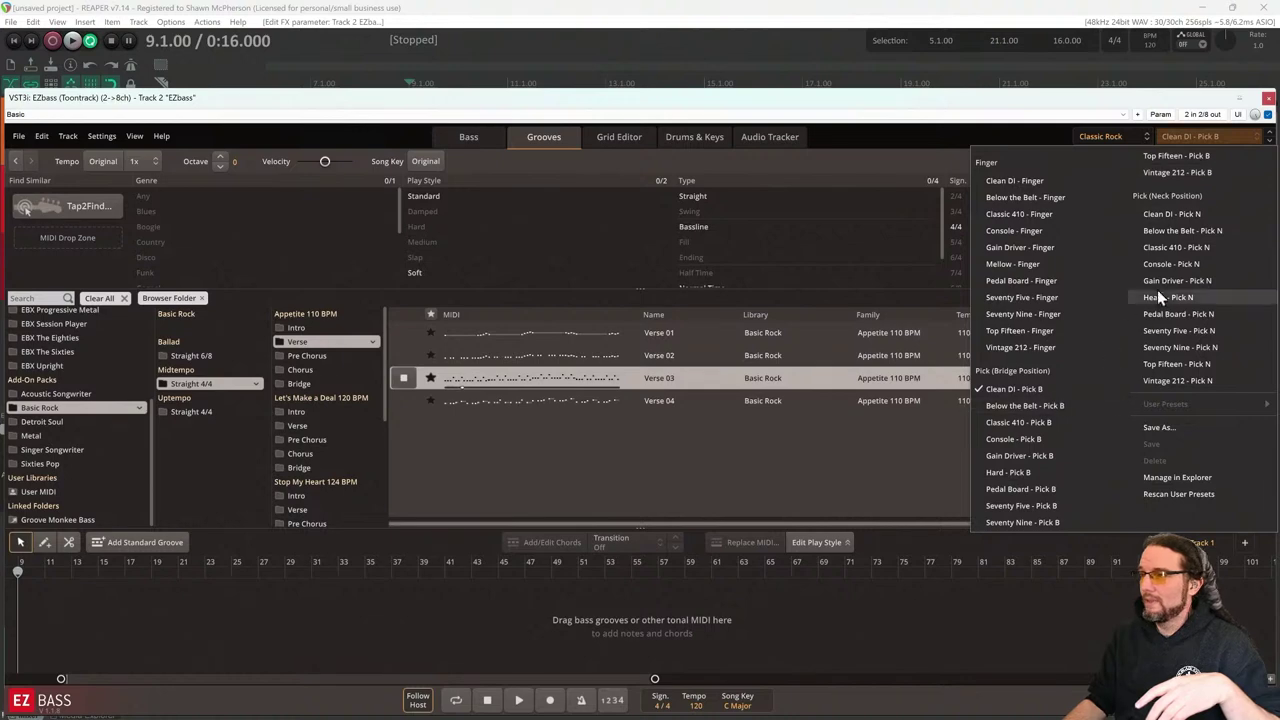
click(1174, 216)
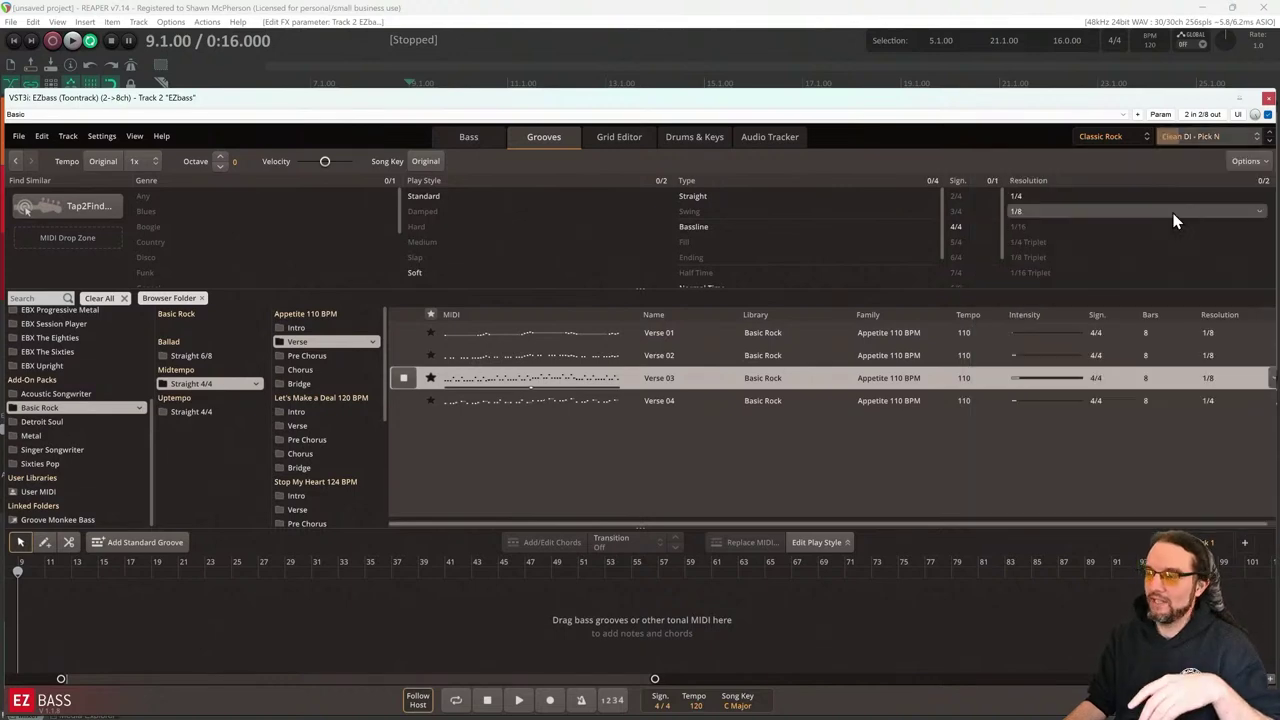
Audition Verse 03 with the neck-position presets Classic 410 - Pick N, Console - Pick N and Gain Driver - Pick N
click(1191, 136)
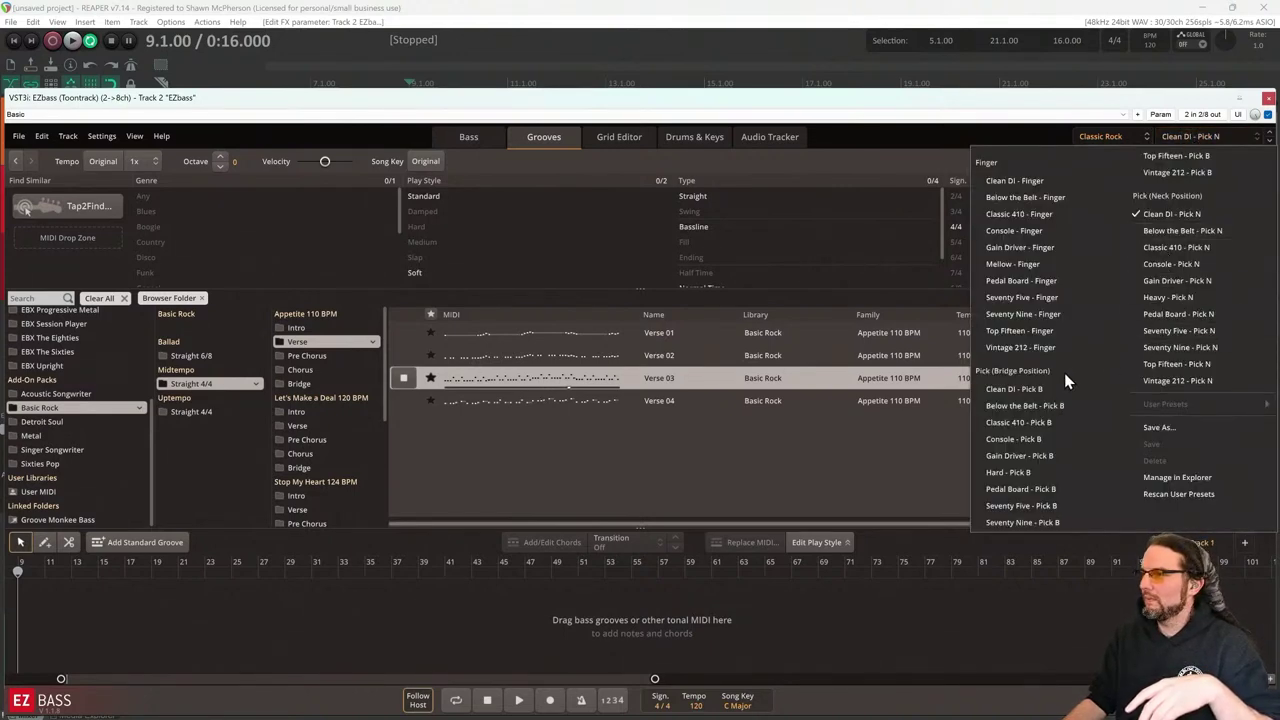
click(1187, 248)
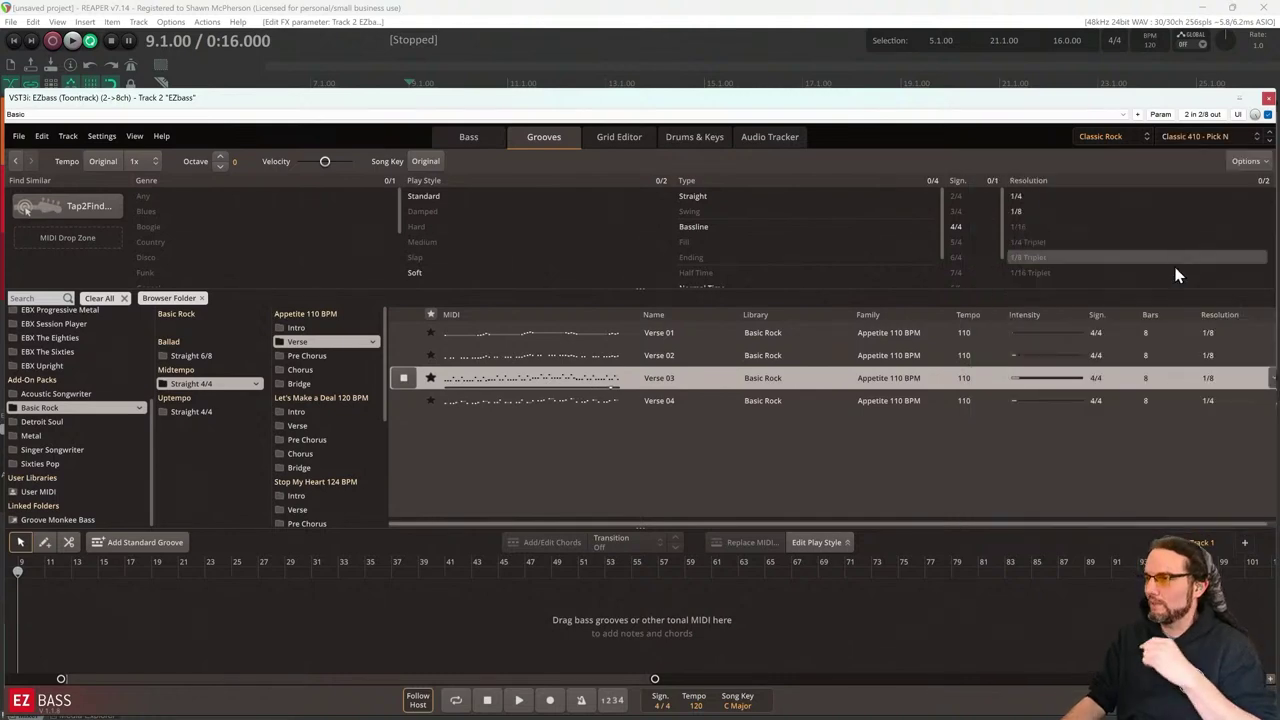
click(1210, 136)
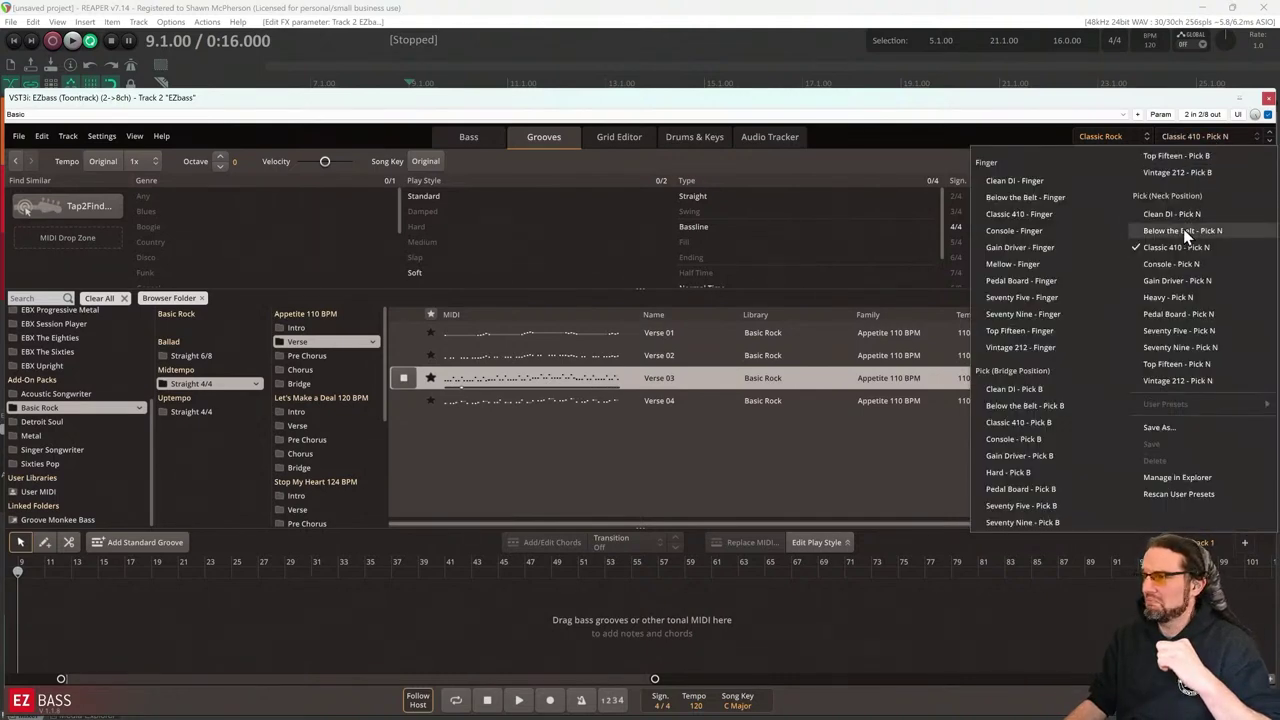
click(1187, 266)
click(1269, 143)
Show the bass view and audition the Pick N presets from Heavy, Pedal Board and Seventy Five through Top Fifteen and Vintage 212
click(466, 138)
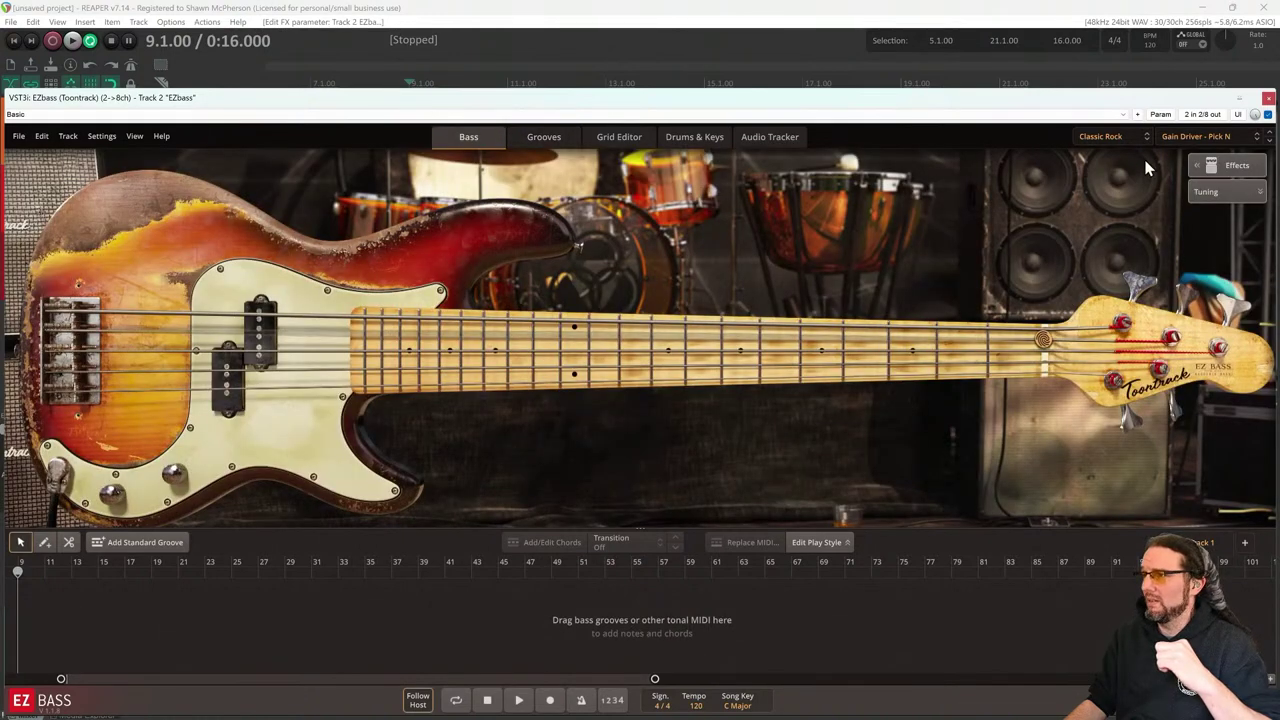
click(1270, 145)
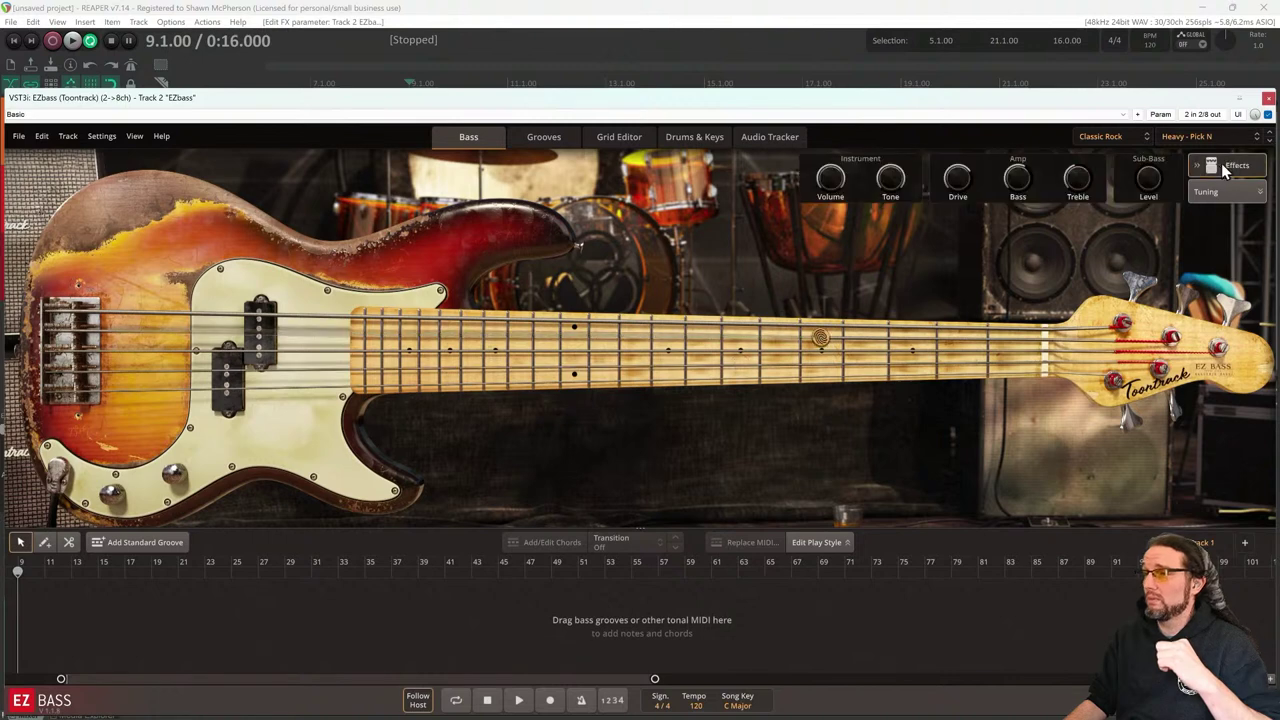
click(1270, 145)
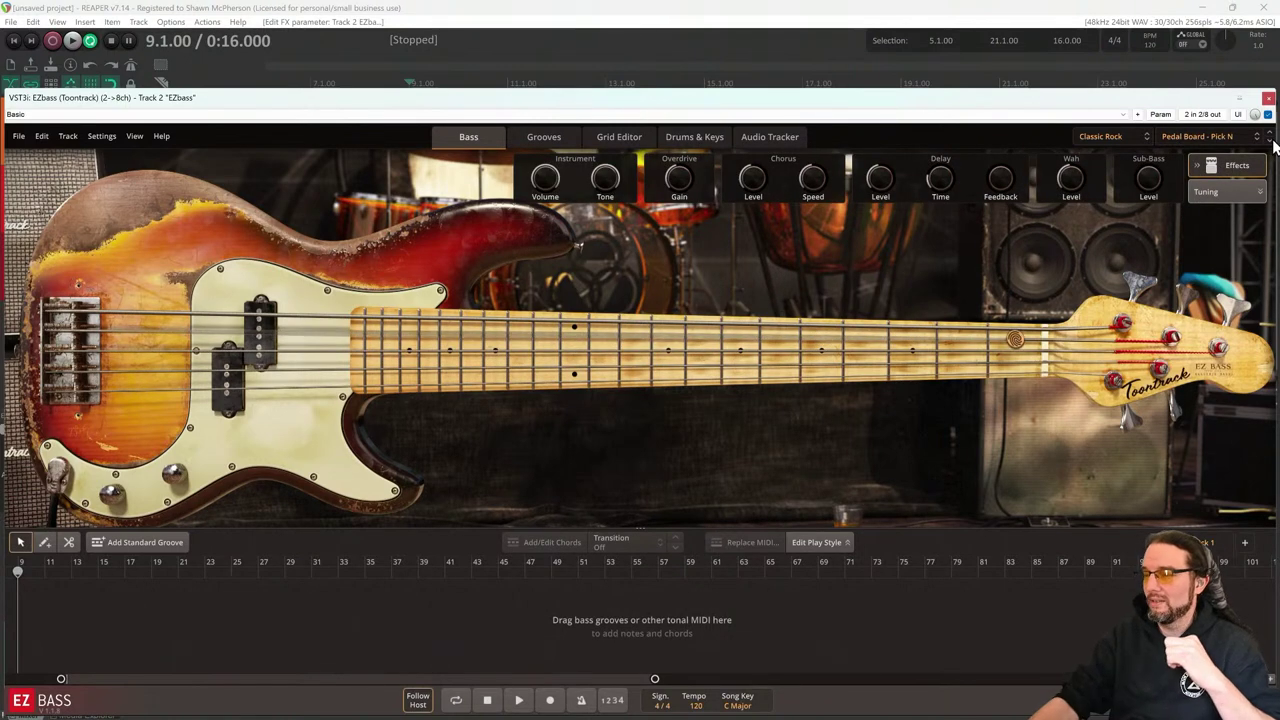
click(1271, 146)
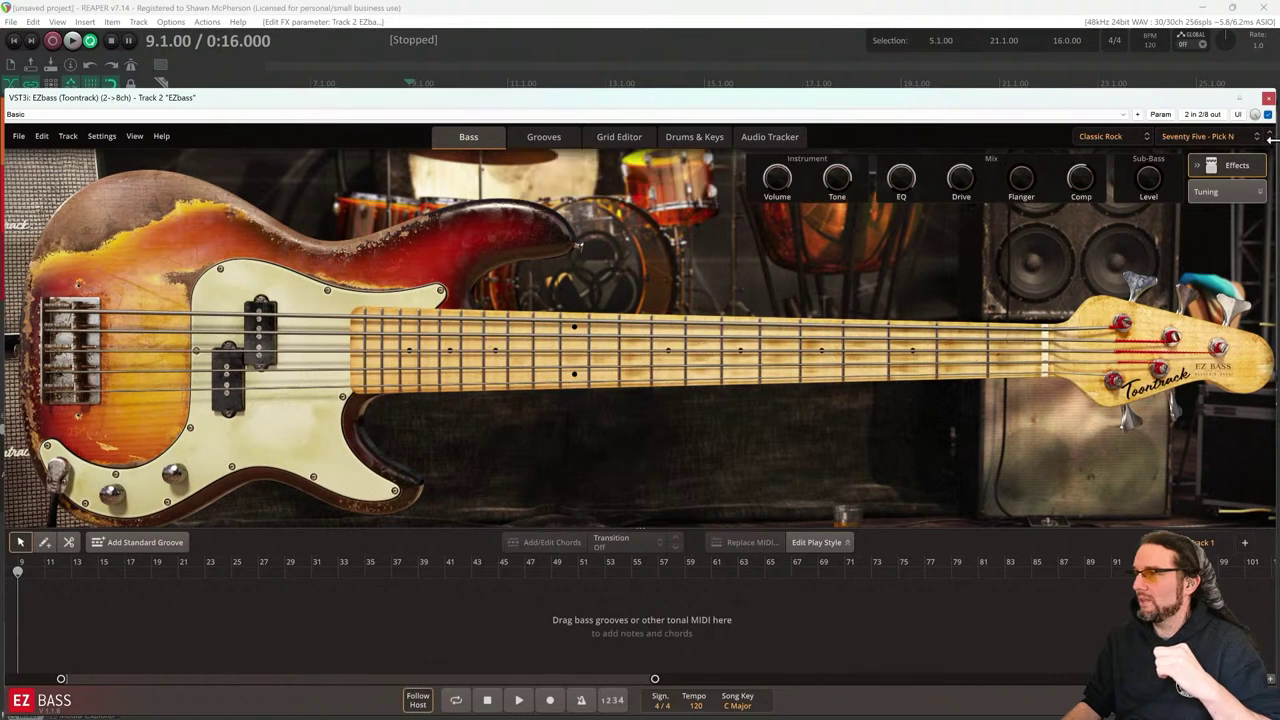
click(1271, 146)
click(1206, 143)
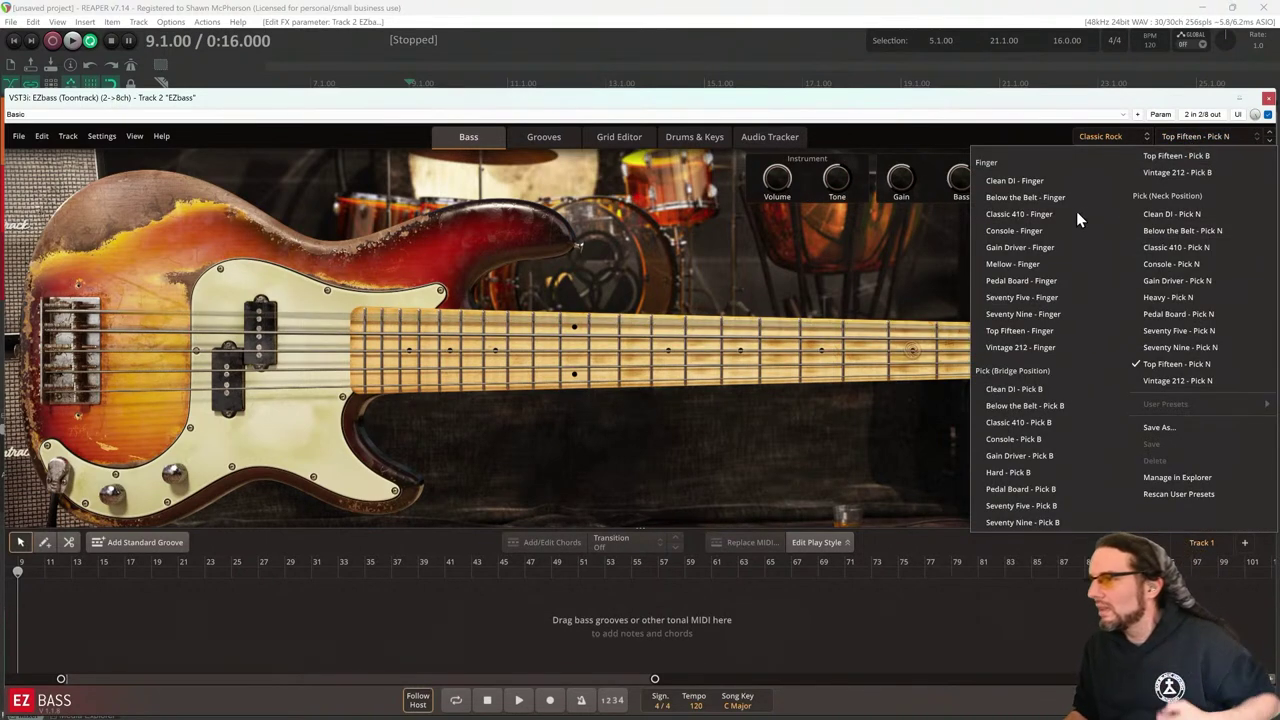
click(1177, 381)
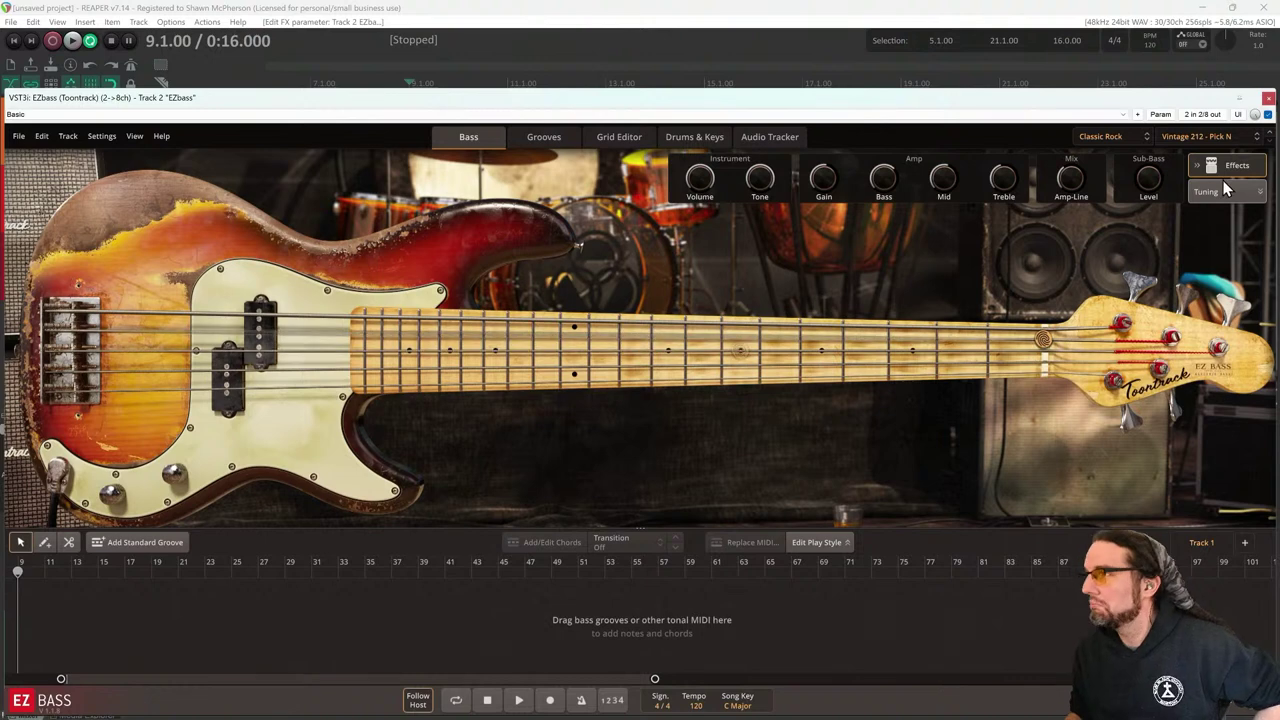
Set the EZbass preset to Below the Belt - Pick N and return to the grooves
click(1220, 136)
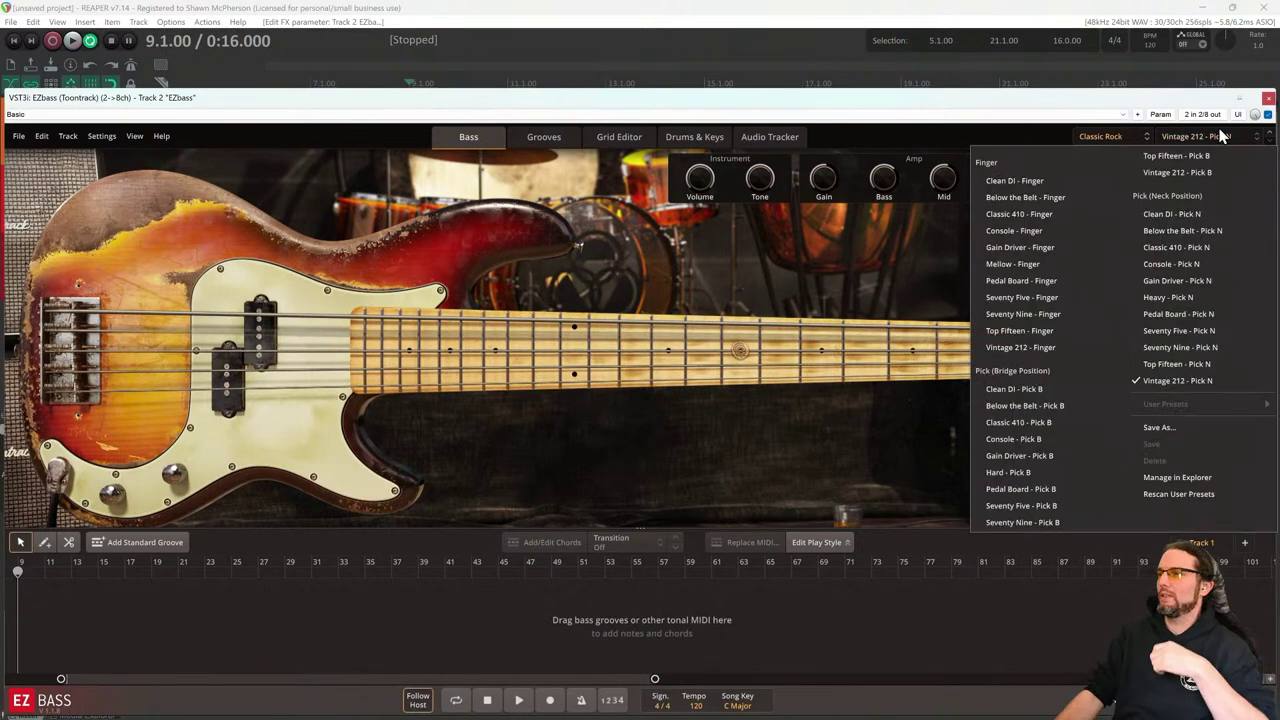
click(1201, 231)
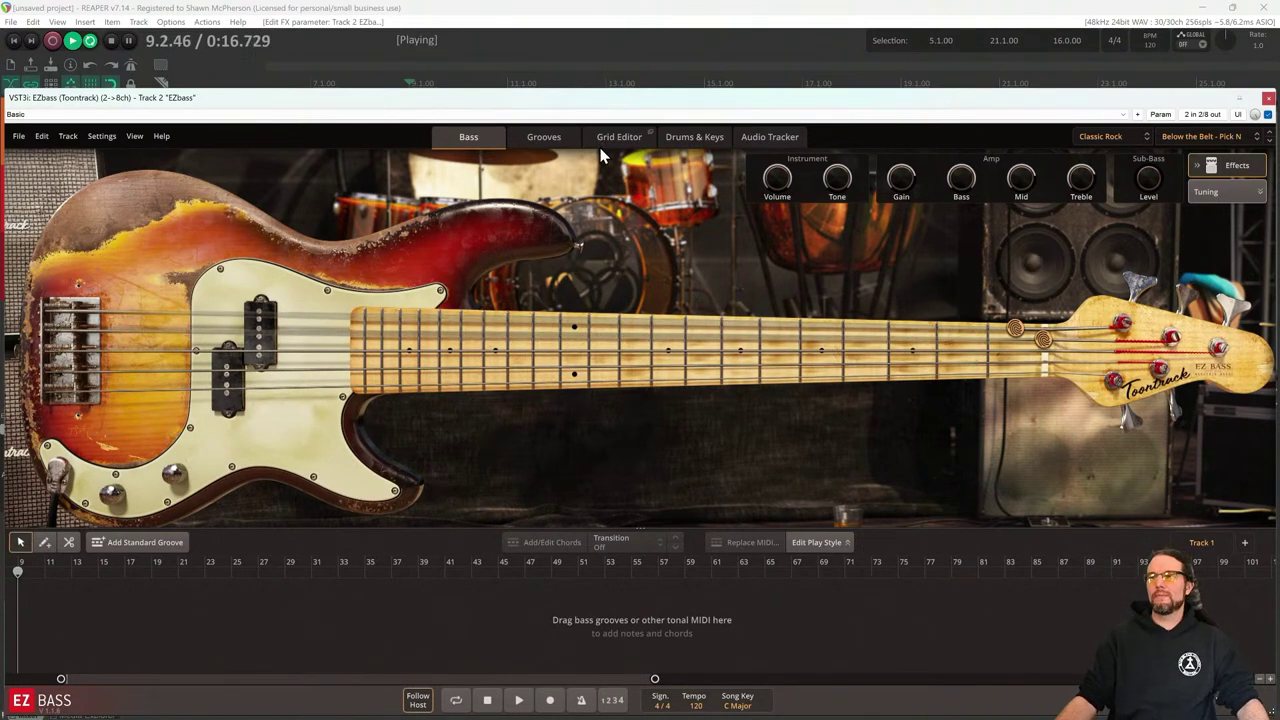
click(544, 137)
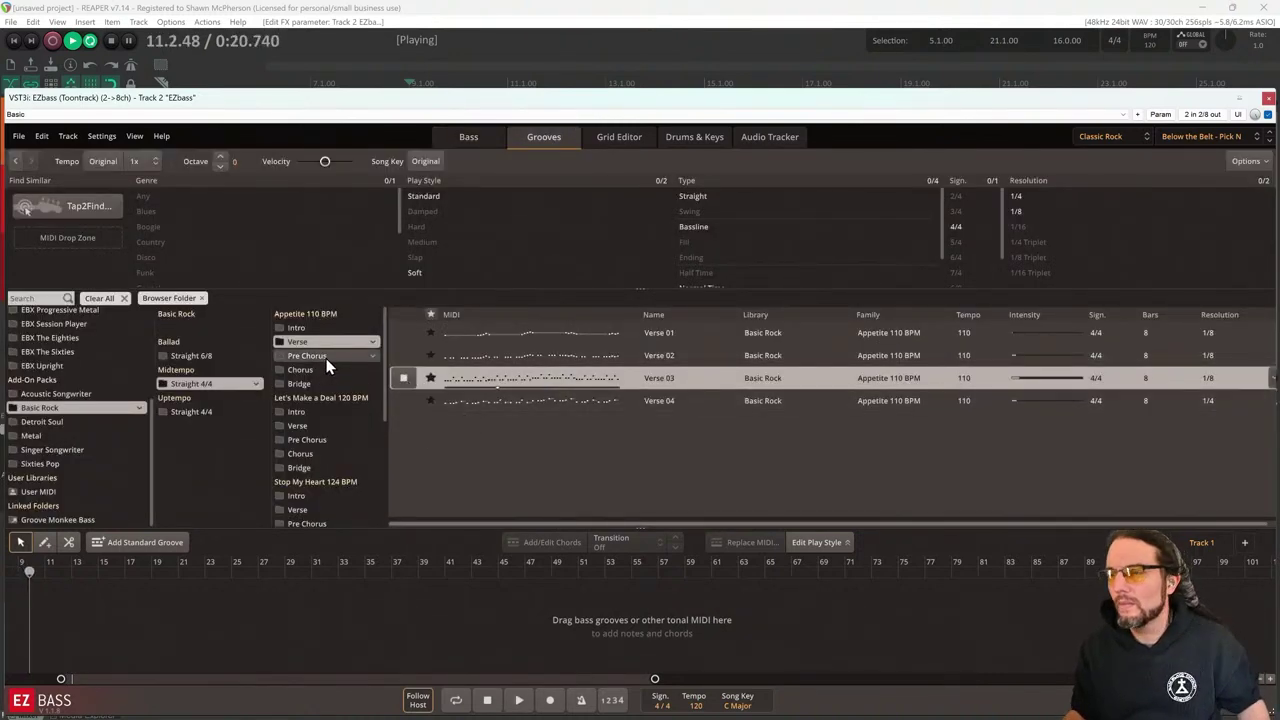
Place the Verse 03 groove twice on the EZbass song track, at bar 5 and bar 13, and stop playback
drag(494, 382, 83, 606)
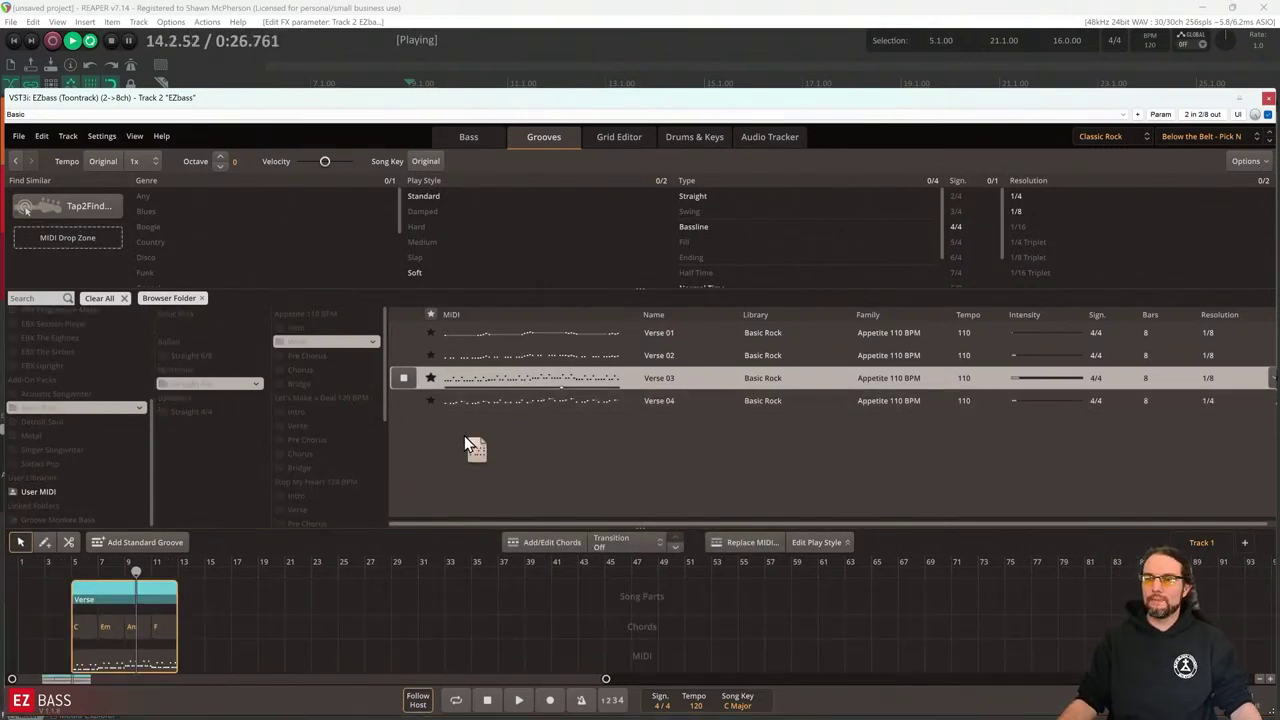
mouse_move(817, 107)
mouse_down()
mouse_move(811, 127)
mouse_move(815, 106)
mouse_up()
drag(539, 376, 182, 613)
key(space)
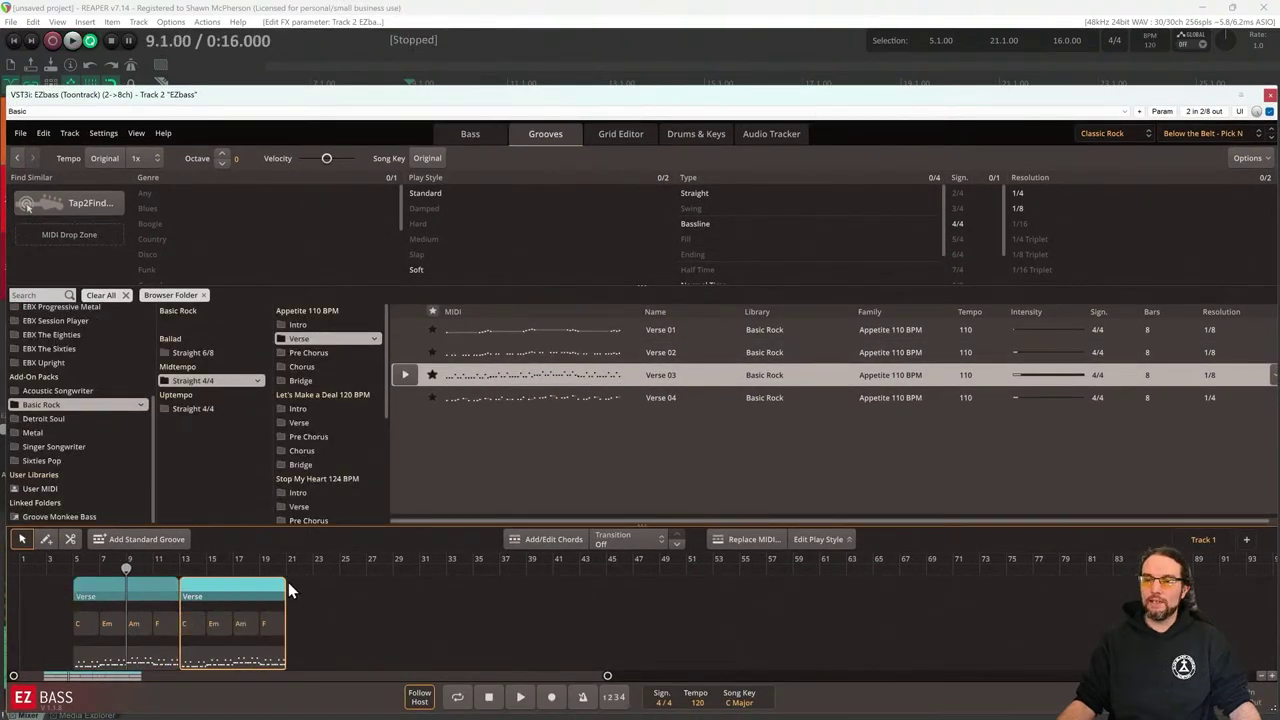
Close the EZbass window and set the project's time selection to bars 21 through 30
click(1270, 95)
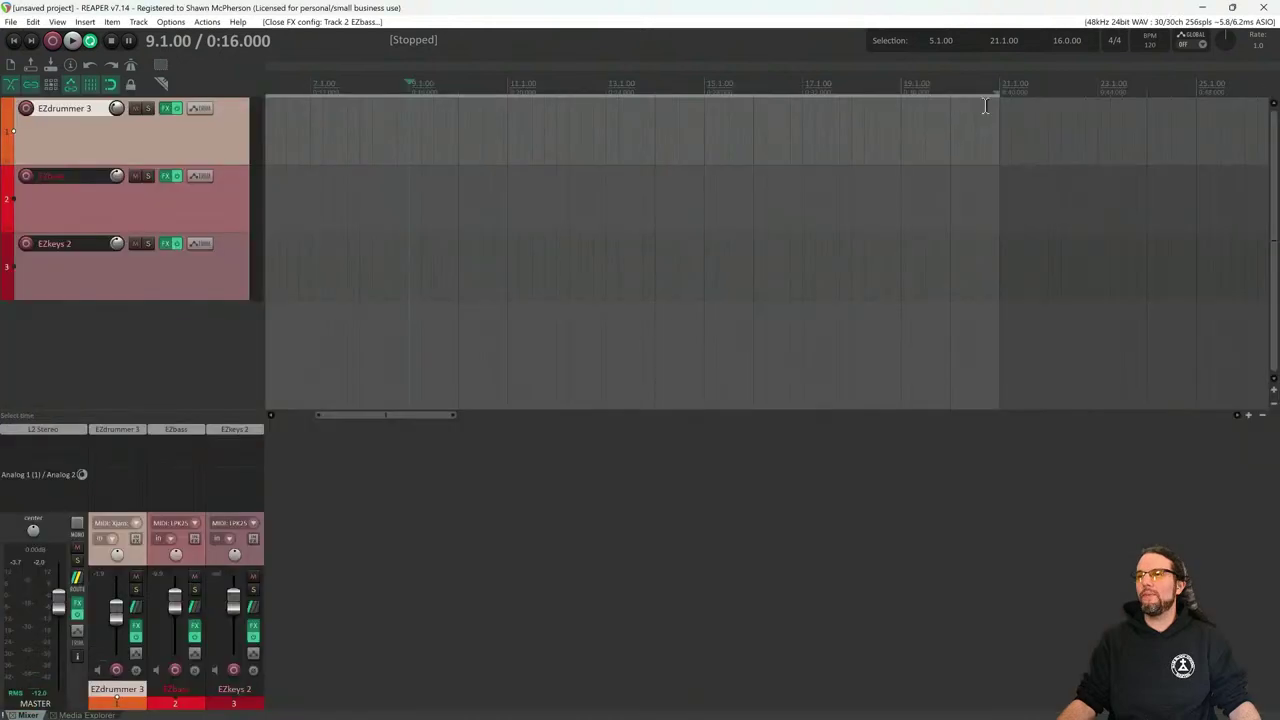
drag(1001, 88, 1168, 92)
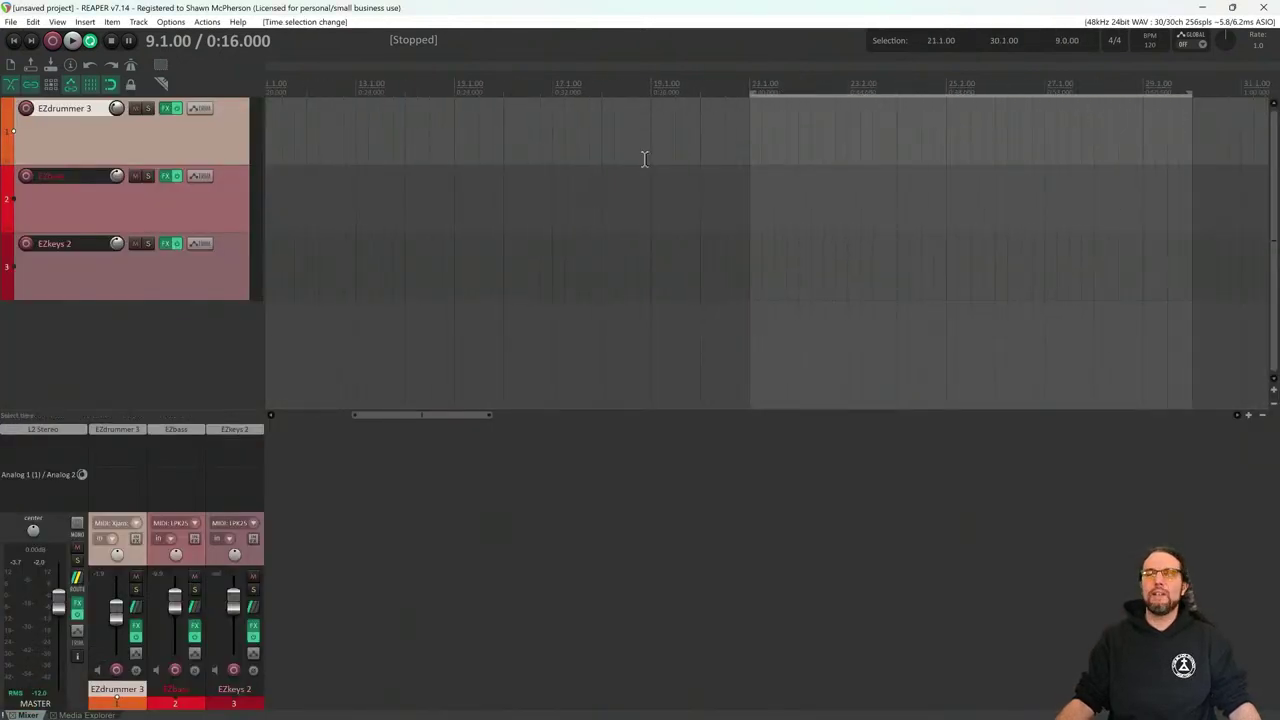
Open EZdrummer 3 from its track, switch to the browser to view the Toontrack Weekend Deals offers, and return to REAPER
click(112, 431)
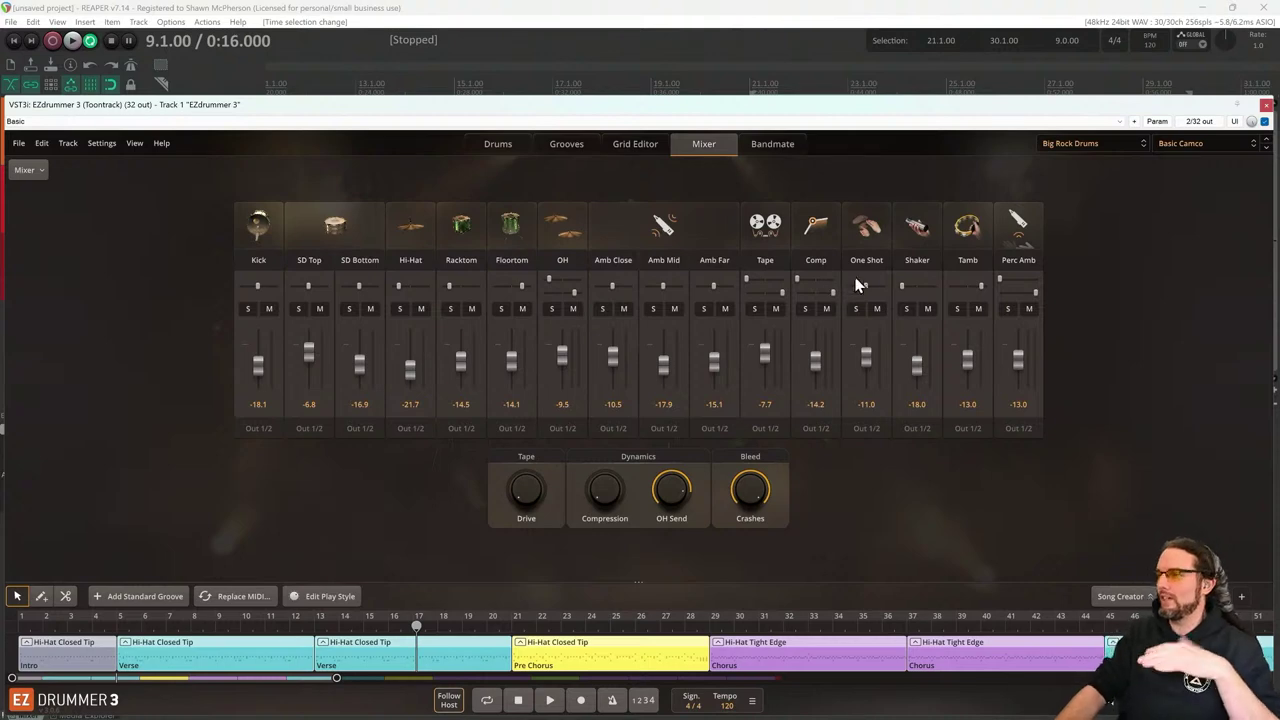
mouse_move(258, 708)
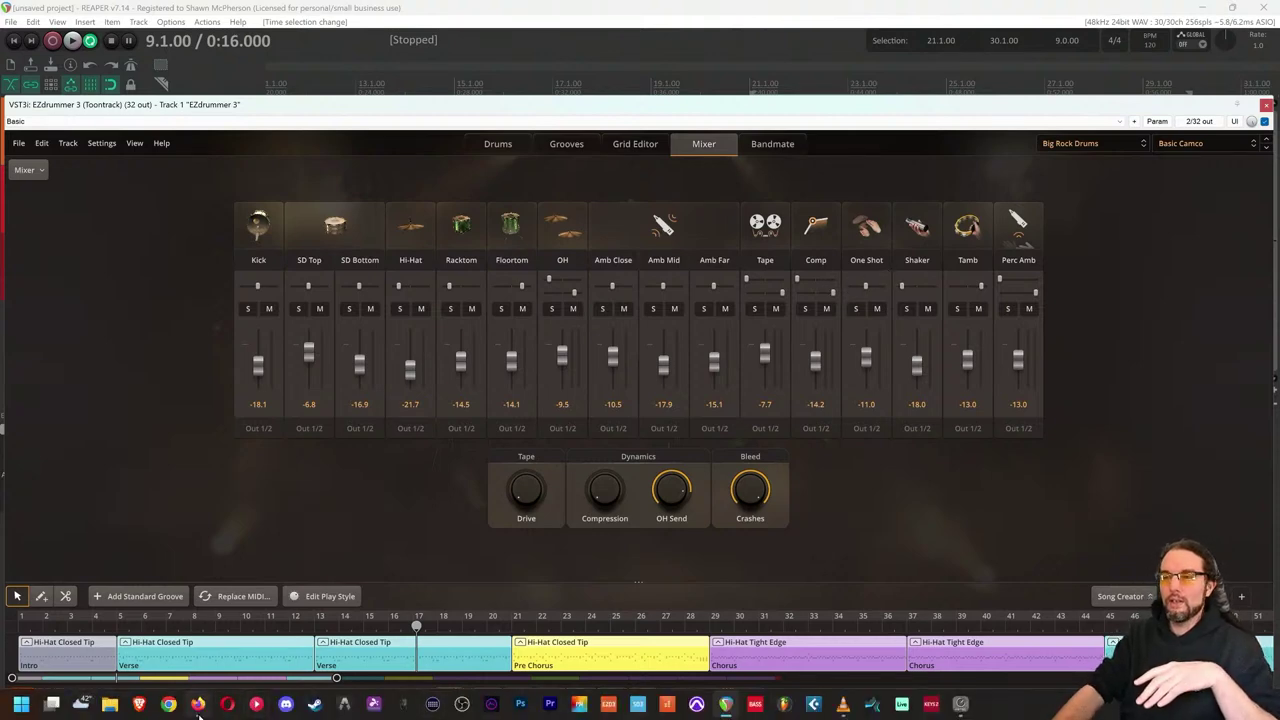
click(199, 705)
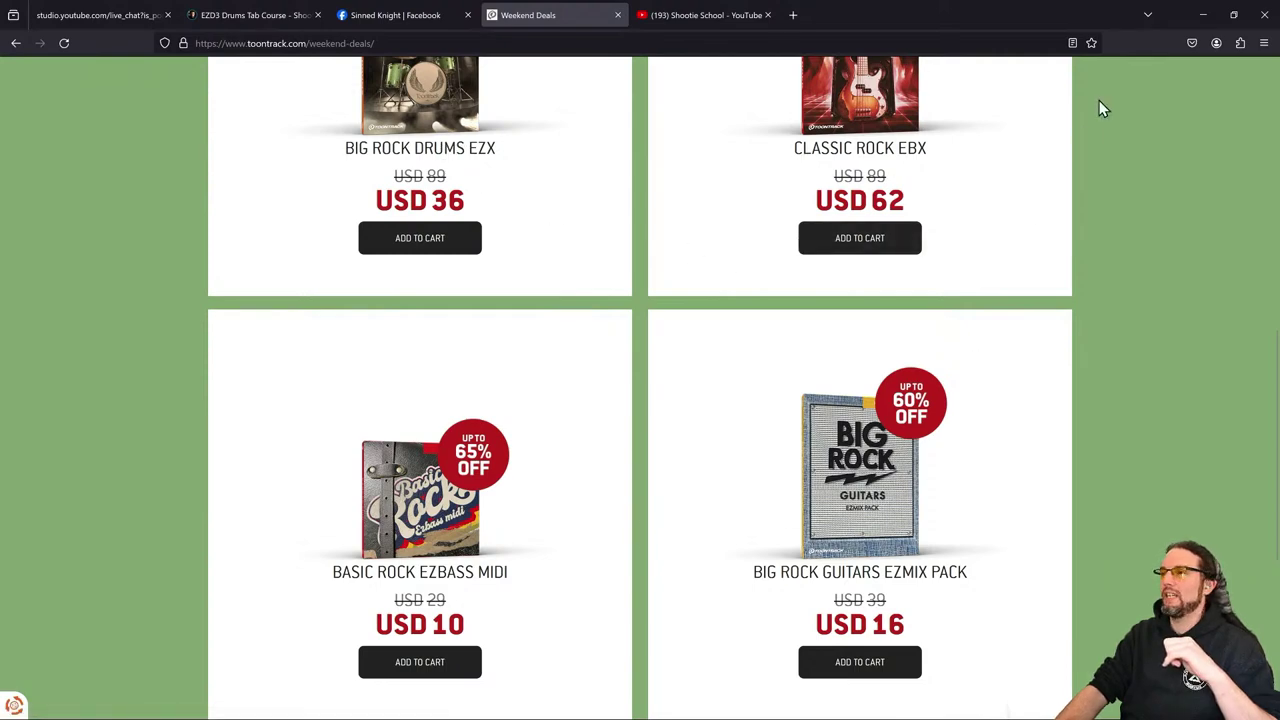
click(1203, 14)
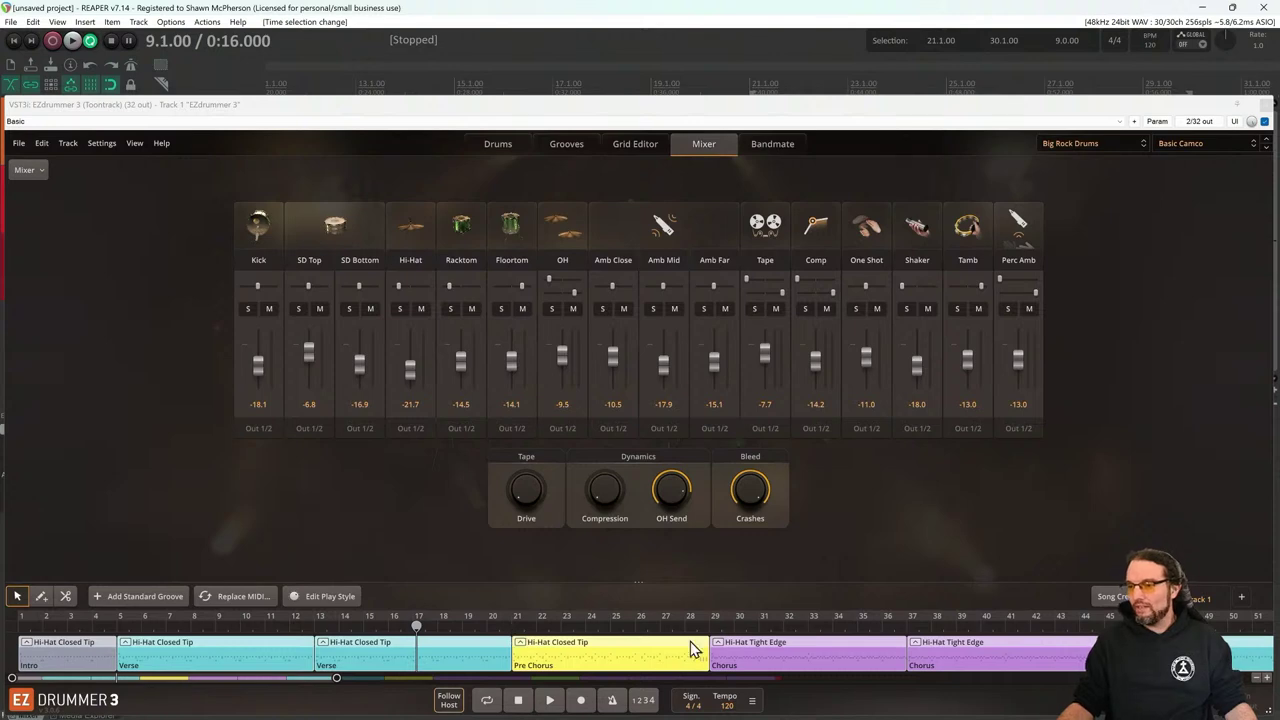
Close EZdrummer 3, shorten the time selection to end at bar 29, and start playback from bar 21
click(1264, 106)
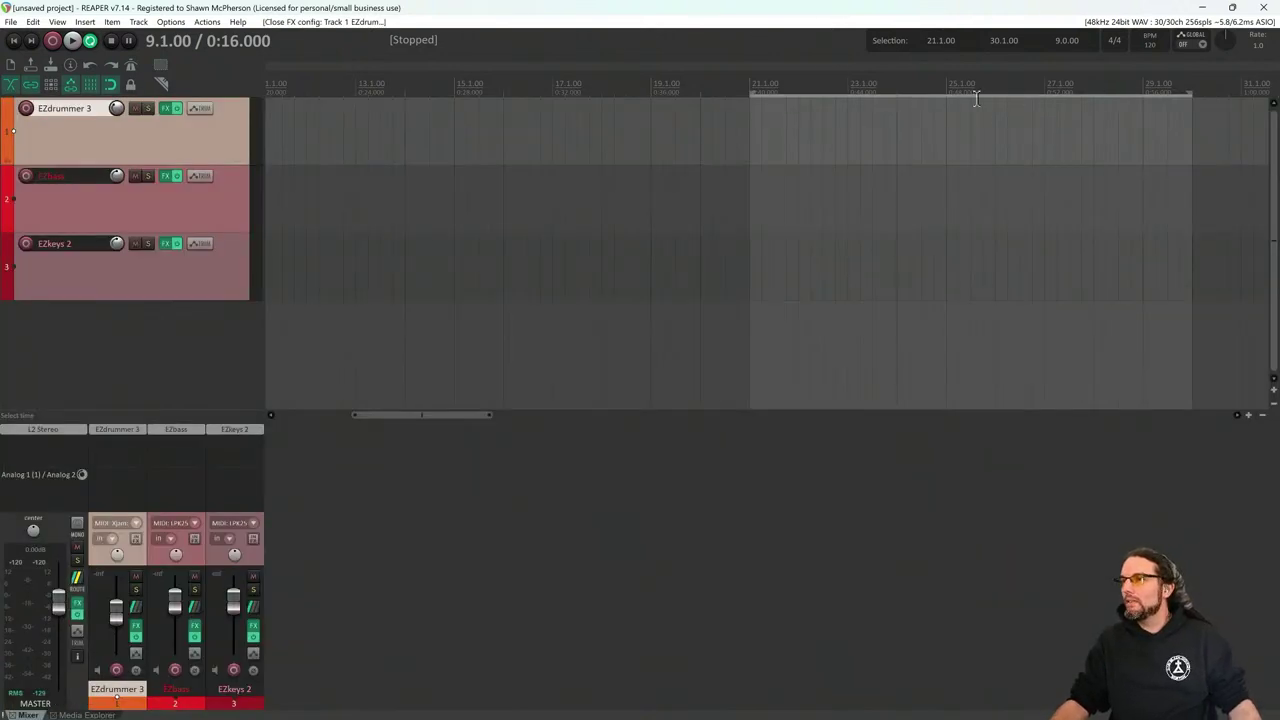
drag(1192, 96, 1143, 96)
click(751, 90)
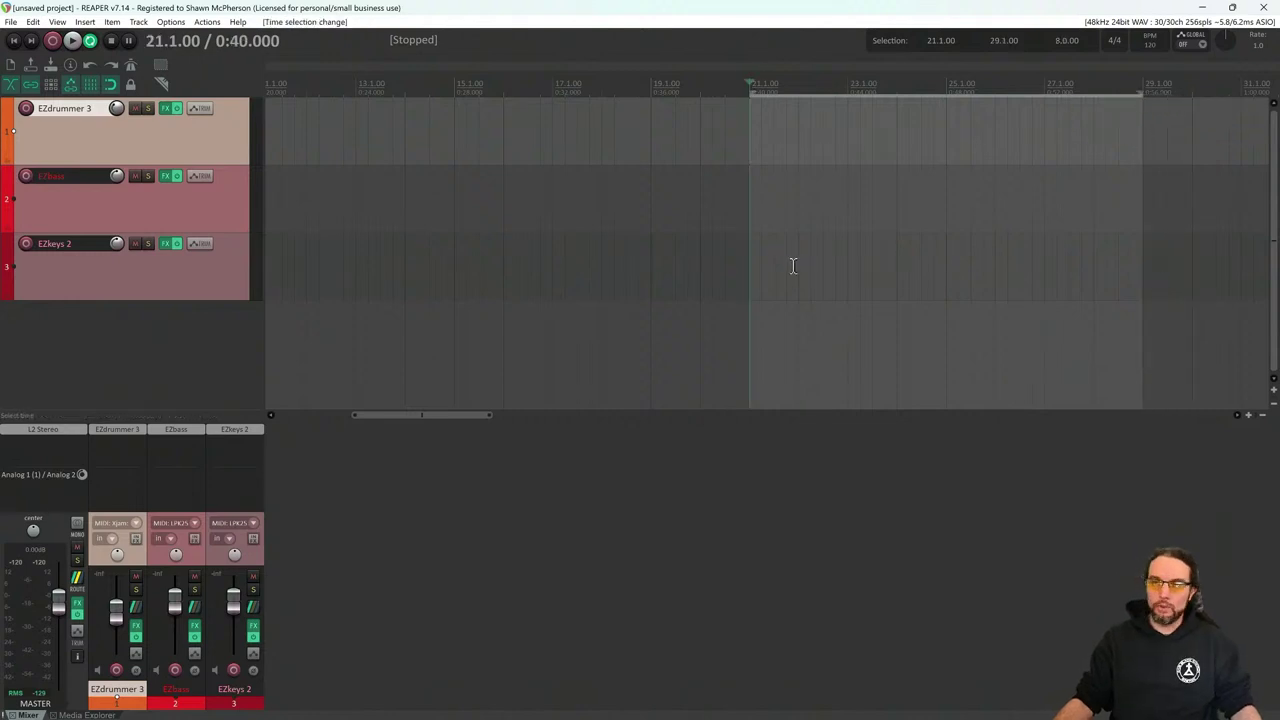
key(space)
Open the EZdrummer 3 grooves and audition Pre Chorus 01 from the Big and Tall Funk 90 BPM folder
key(alt+Tab)
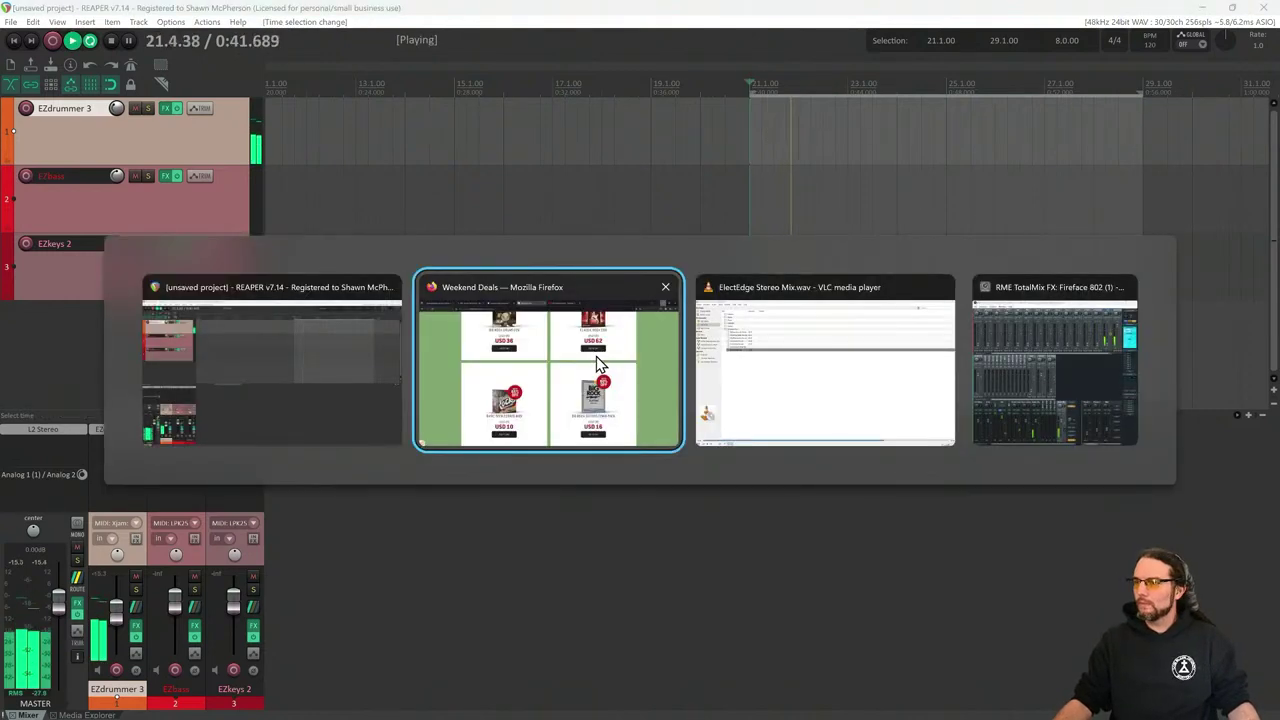
click(173, 440)
key(shift+f)
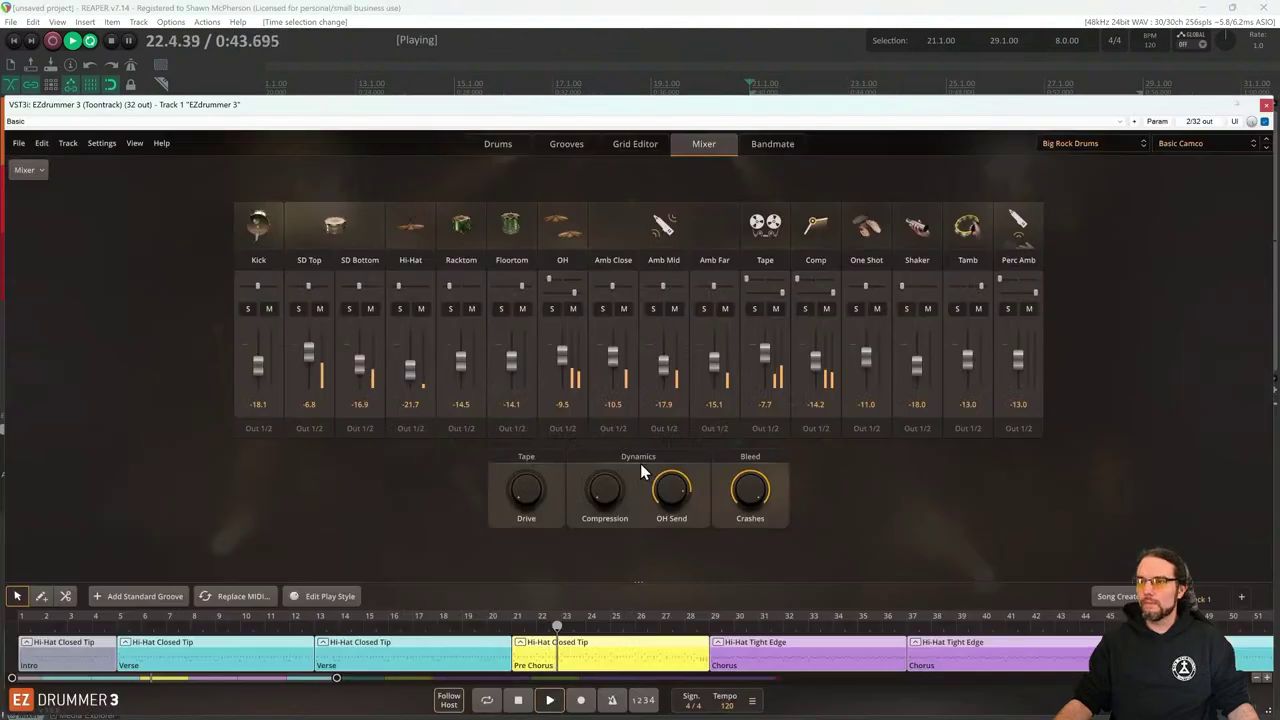
click(566, 144)
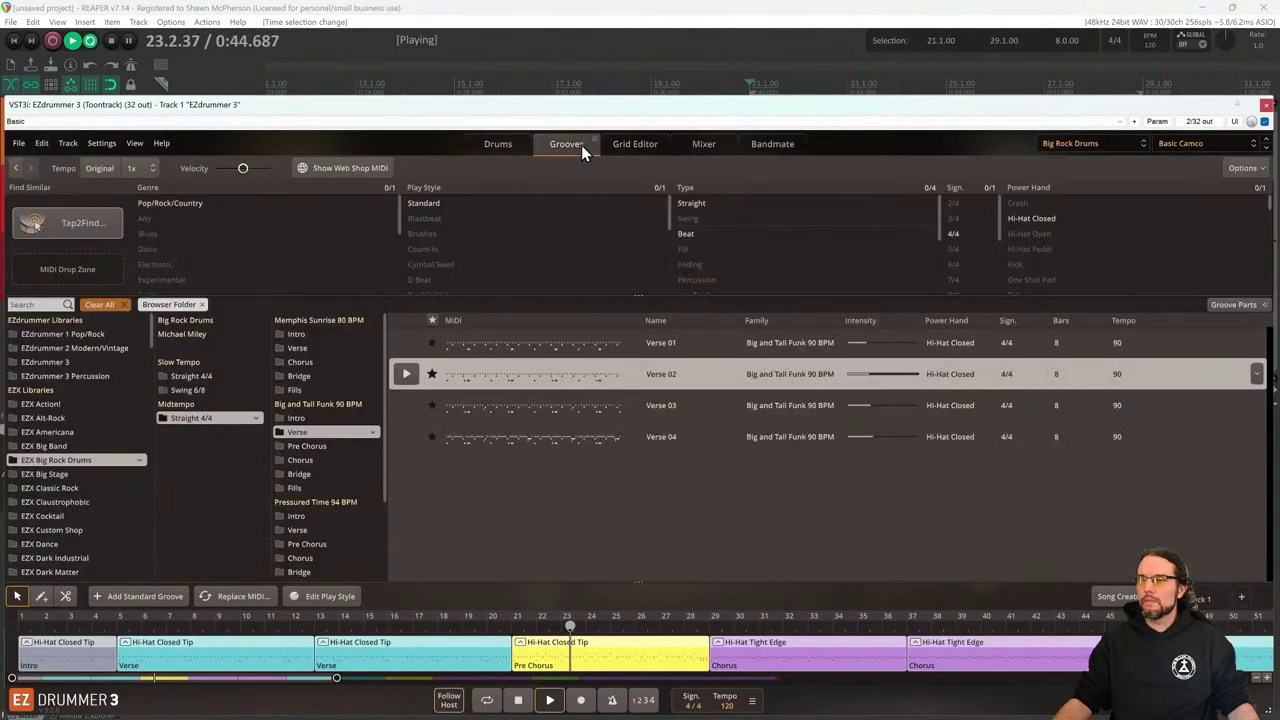
click(345, 446)
click(407, 344)
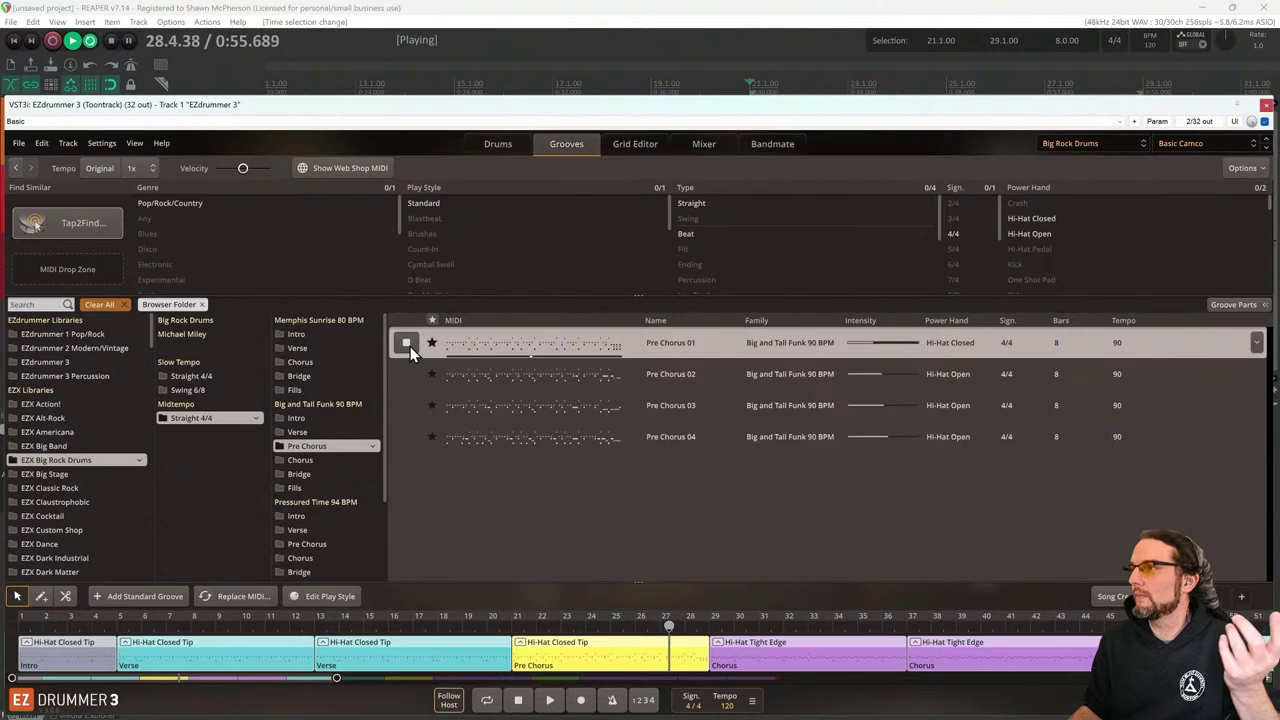
click(407, 344)
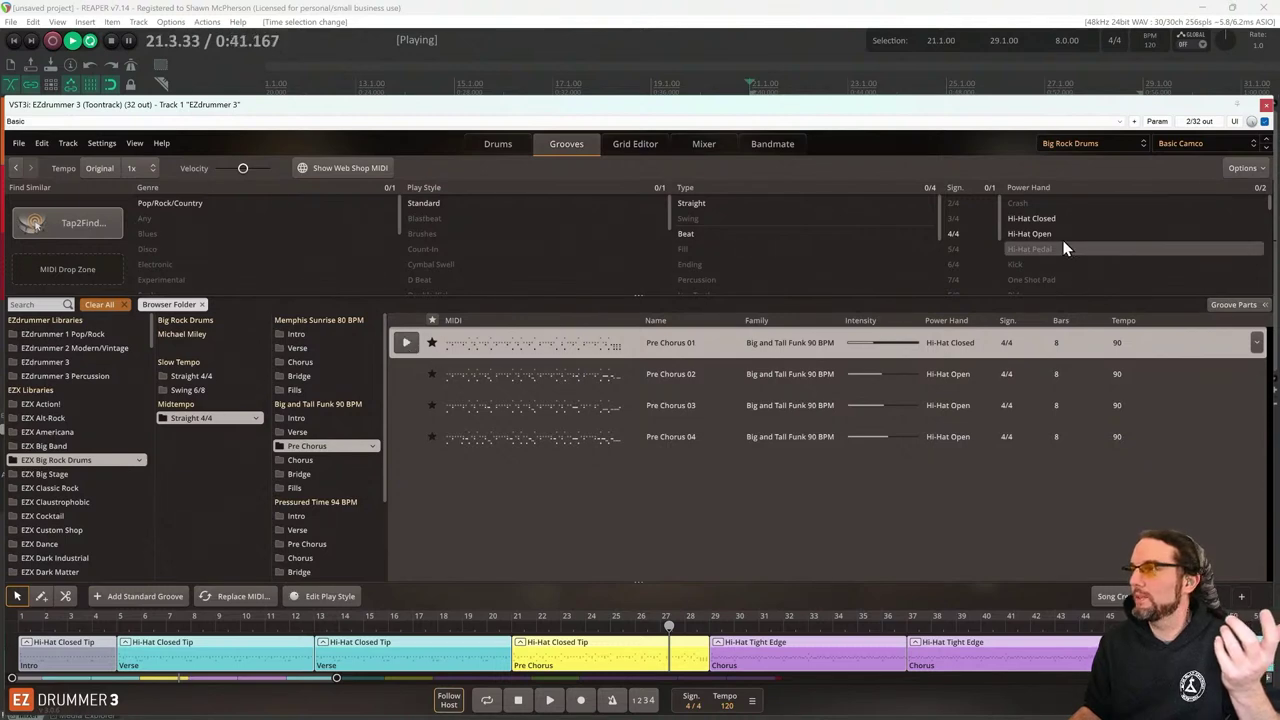
Close EZdrummer 3, open EZbass, audition Pre Chorus 01 through 04 from the Appetite 110 BPM folder during playback, and stop
click(1266, 104)
click(173, 430)
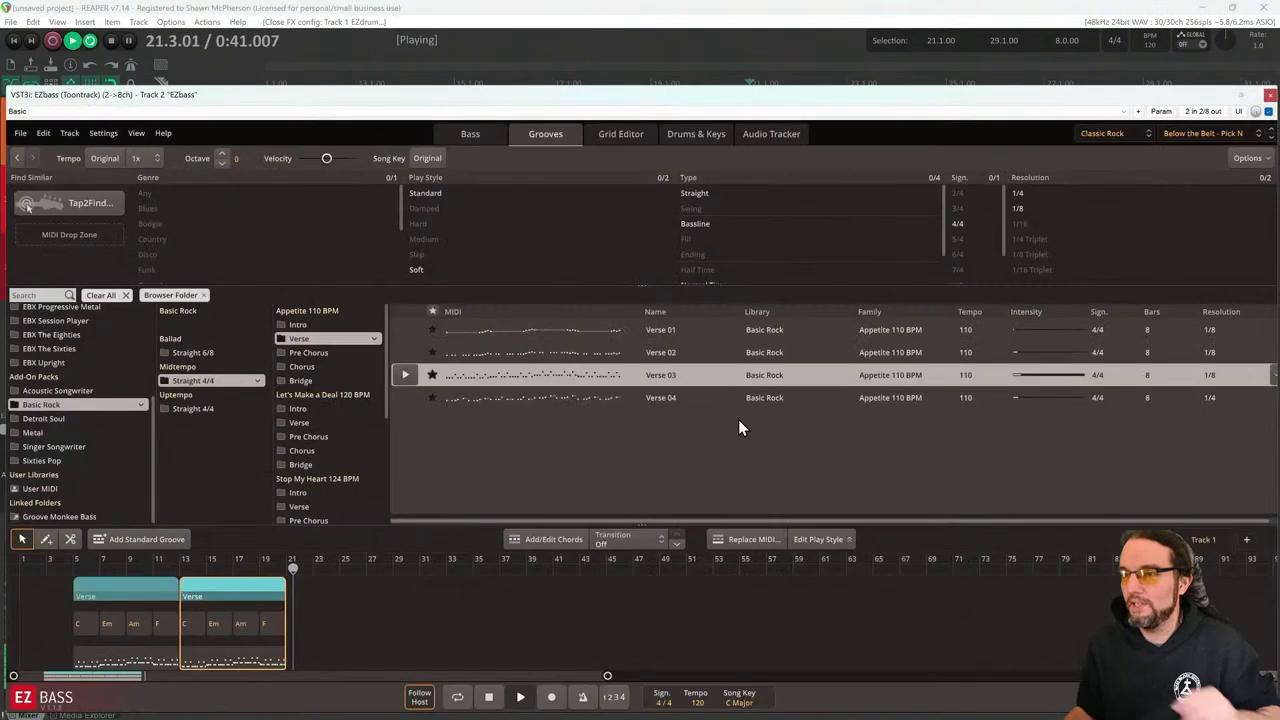
click(322, 354)
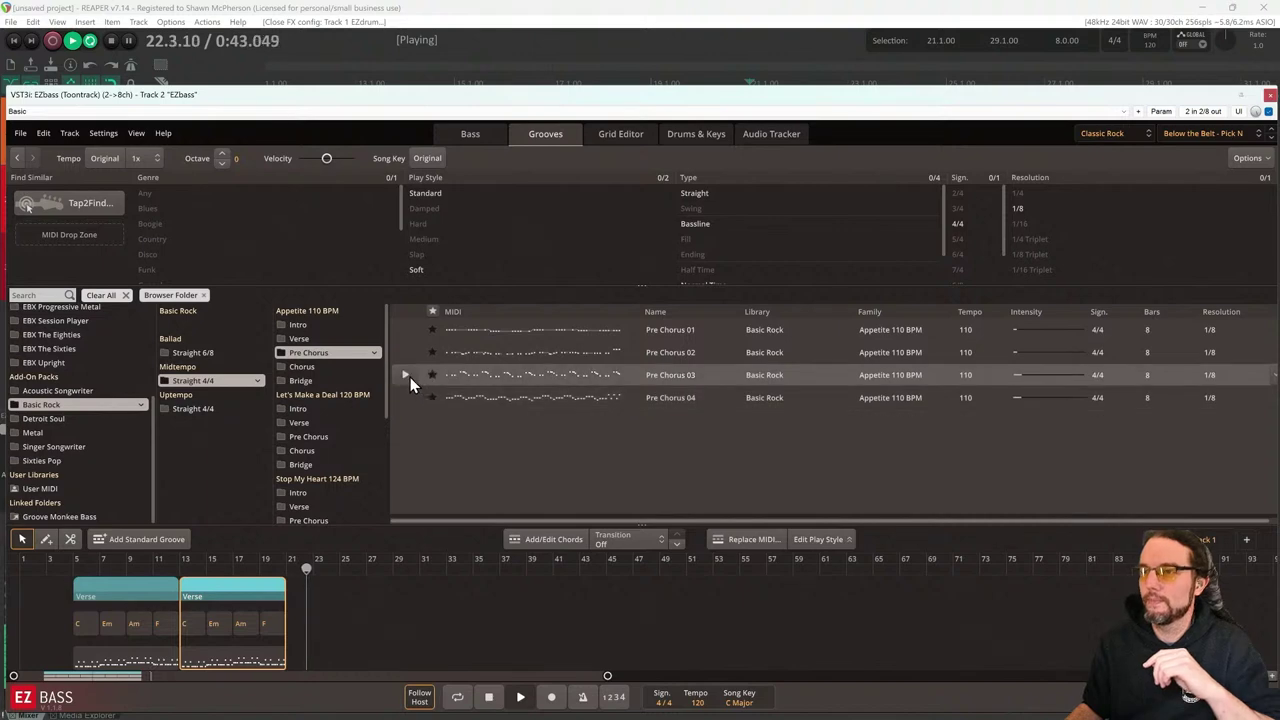
click(406, 376)
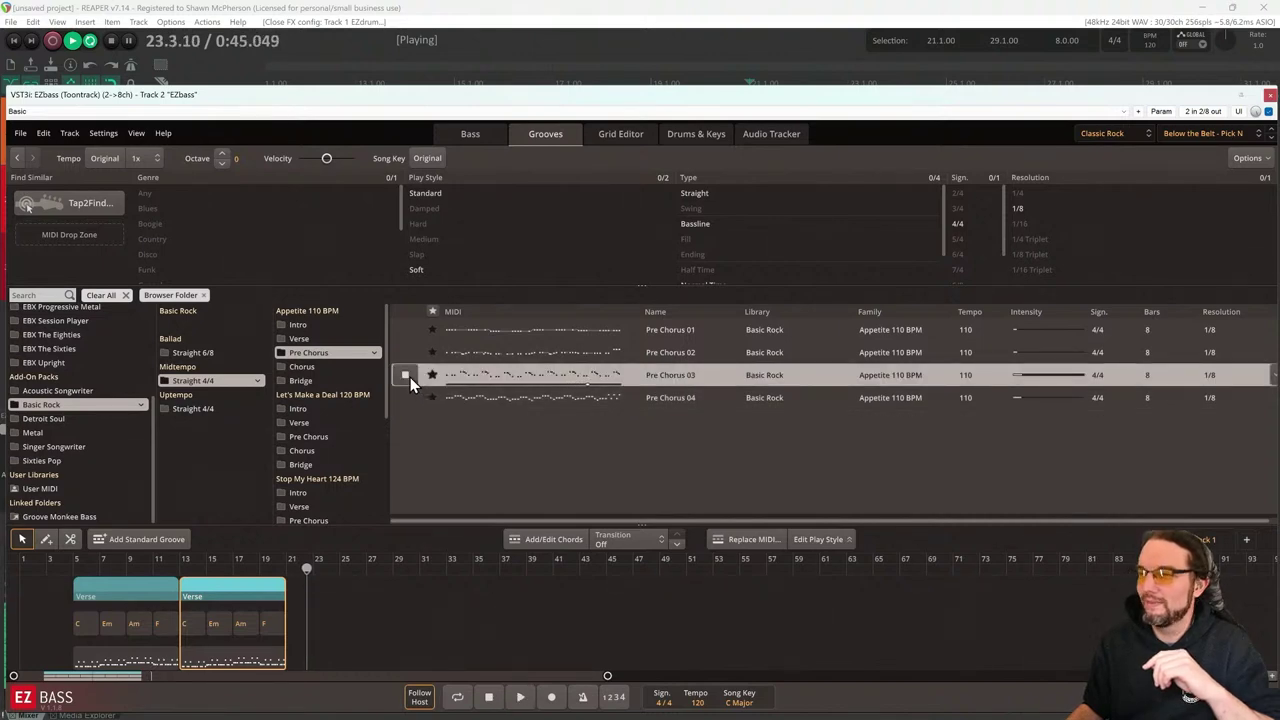
click(517, 332)
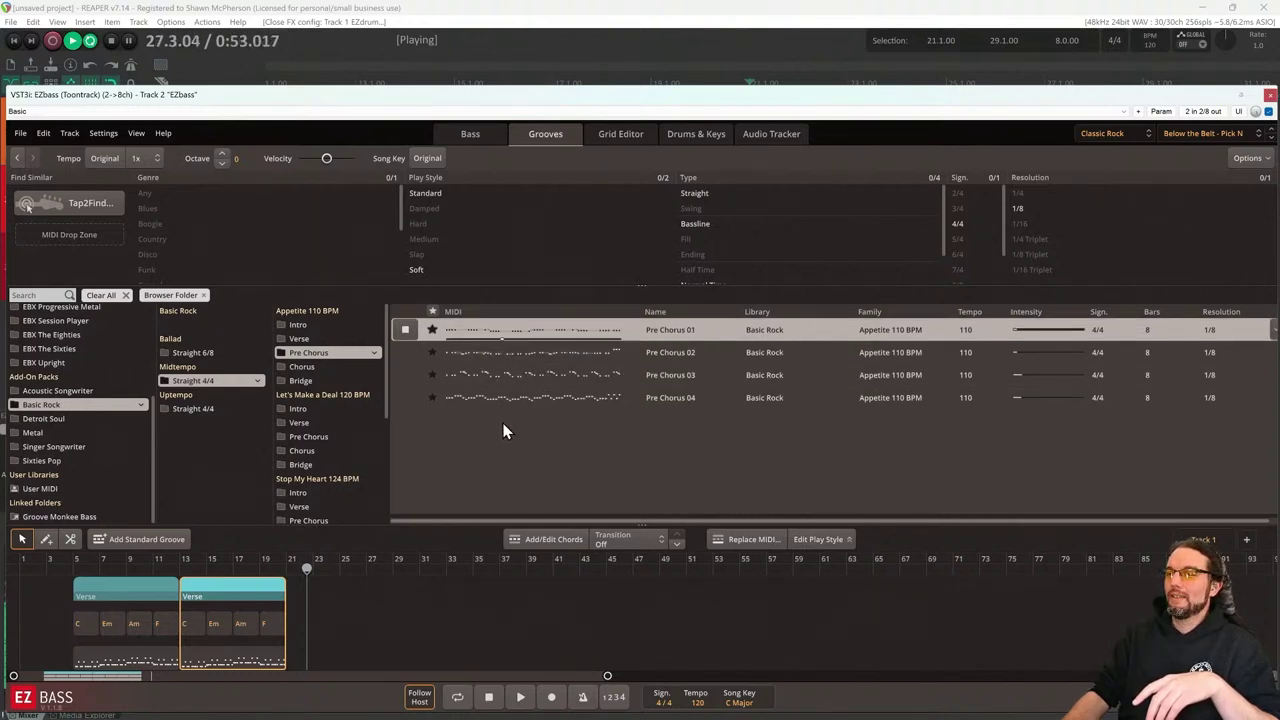
click(532, 375)
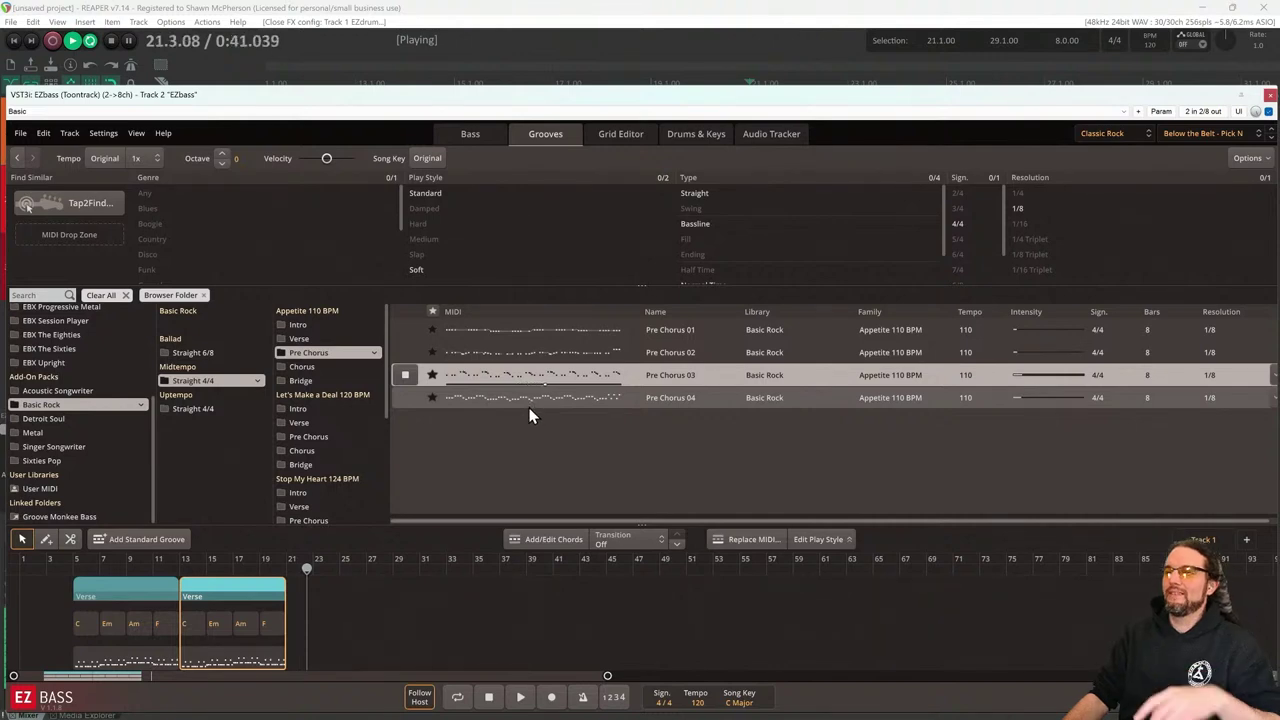
click(523, 403)
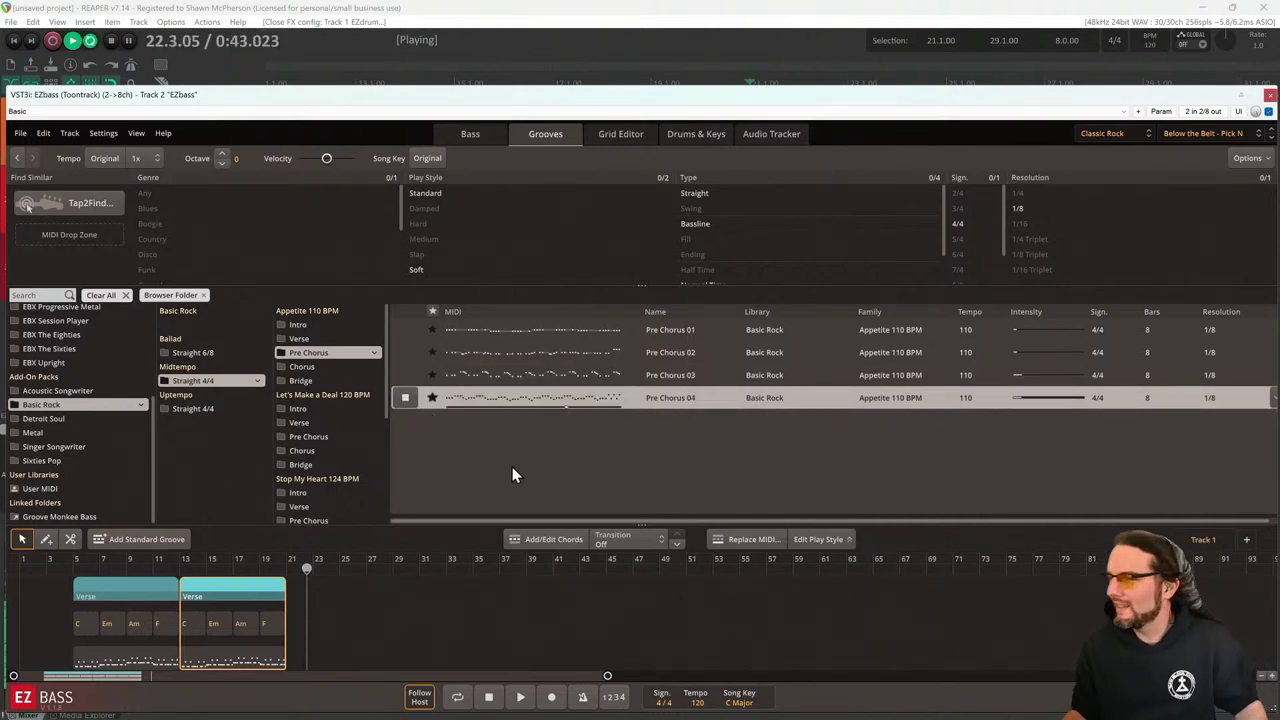
click(524, 353)
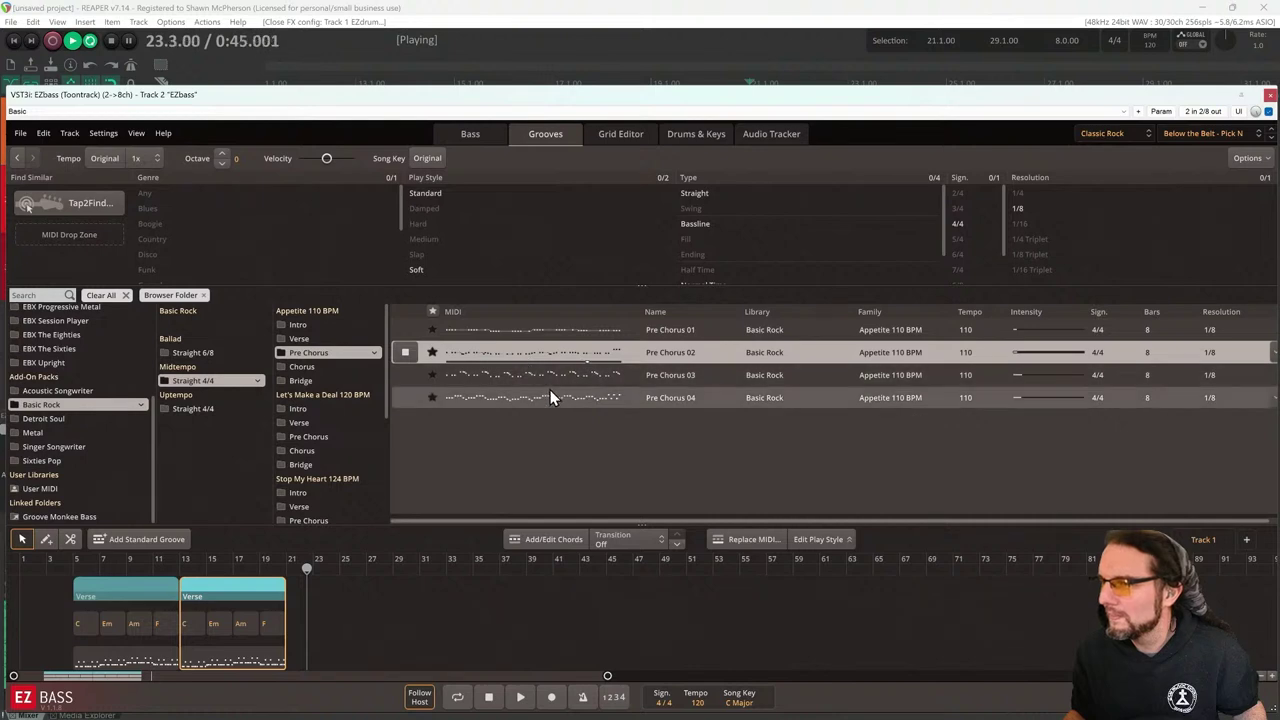
key(space)
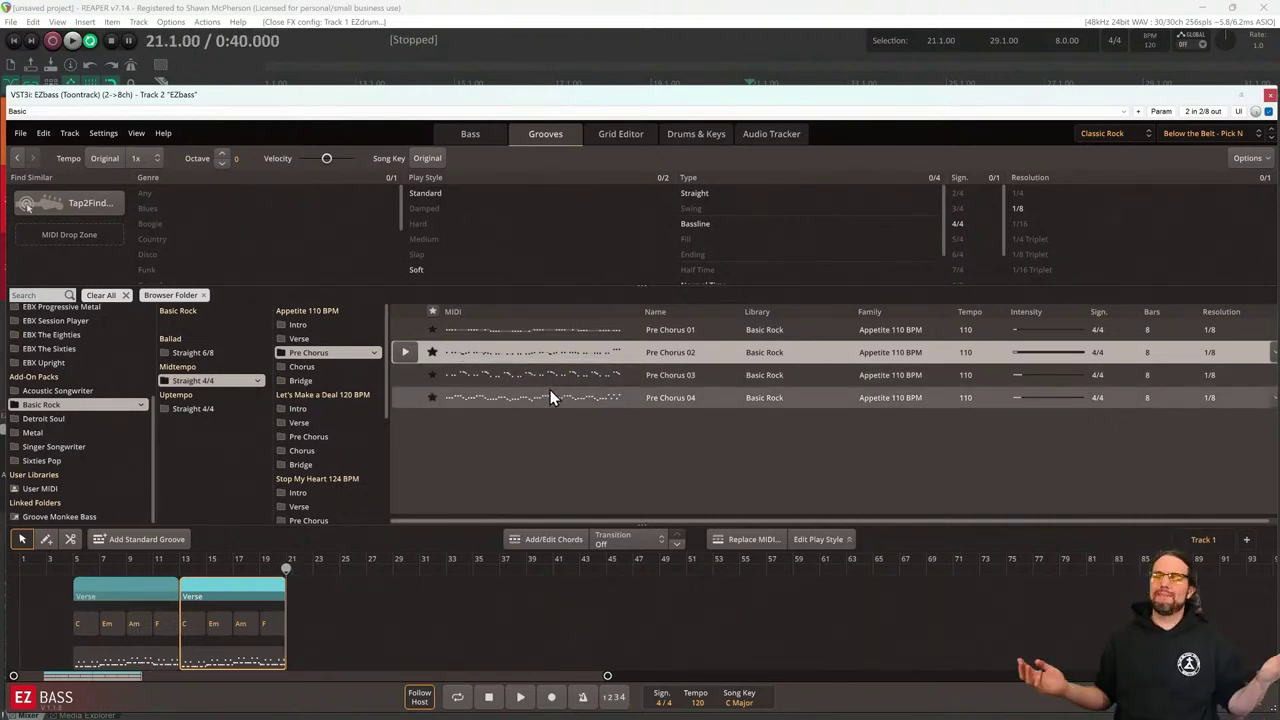
Add the Pre Chorus 04 bass groove to the EZbass song track after the second verse, at bar 21, and close EZbass
click(510, 397)
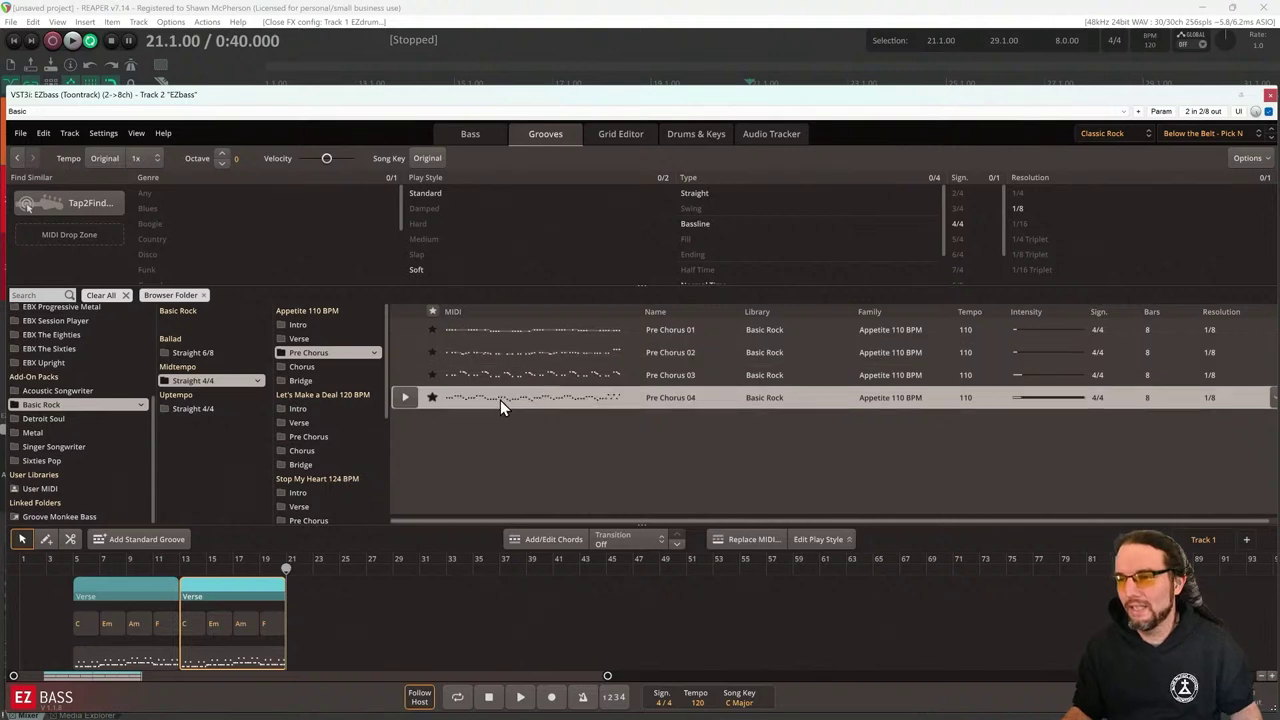
drag(471, 406, 434, 641)
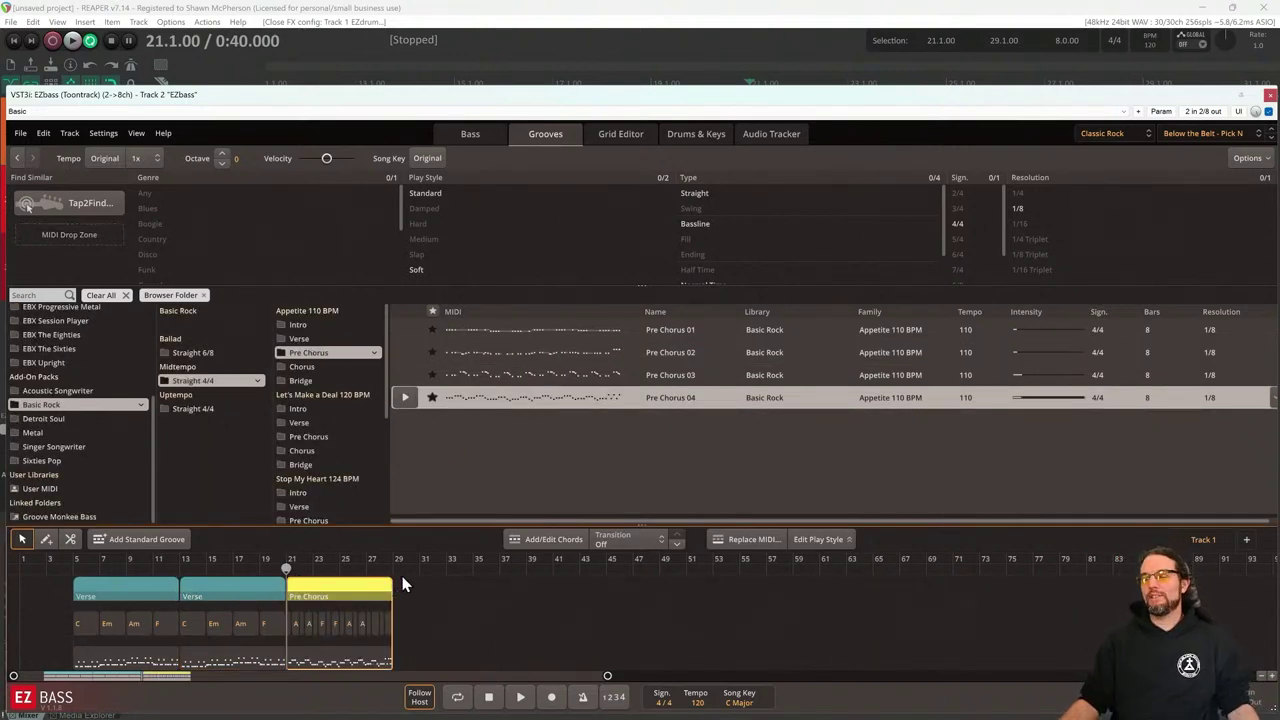
click(1270, 95)
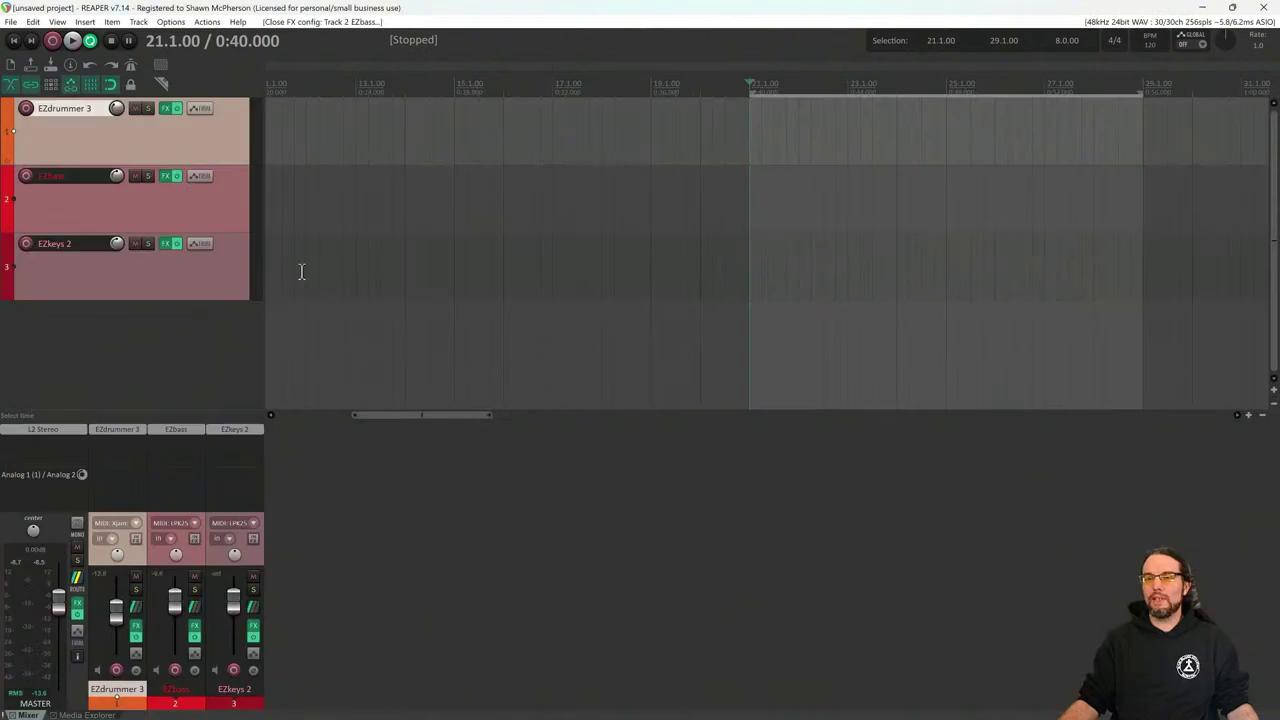
Check the chorus position in EZdrummer 3, close it, set the time selection to bars 29 through 45, and put the cursor at bar 33
click(104, 441)
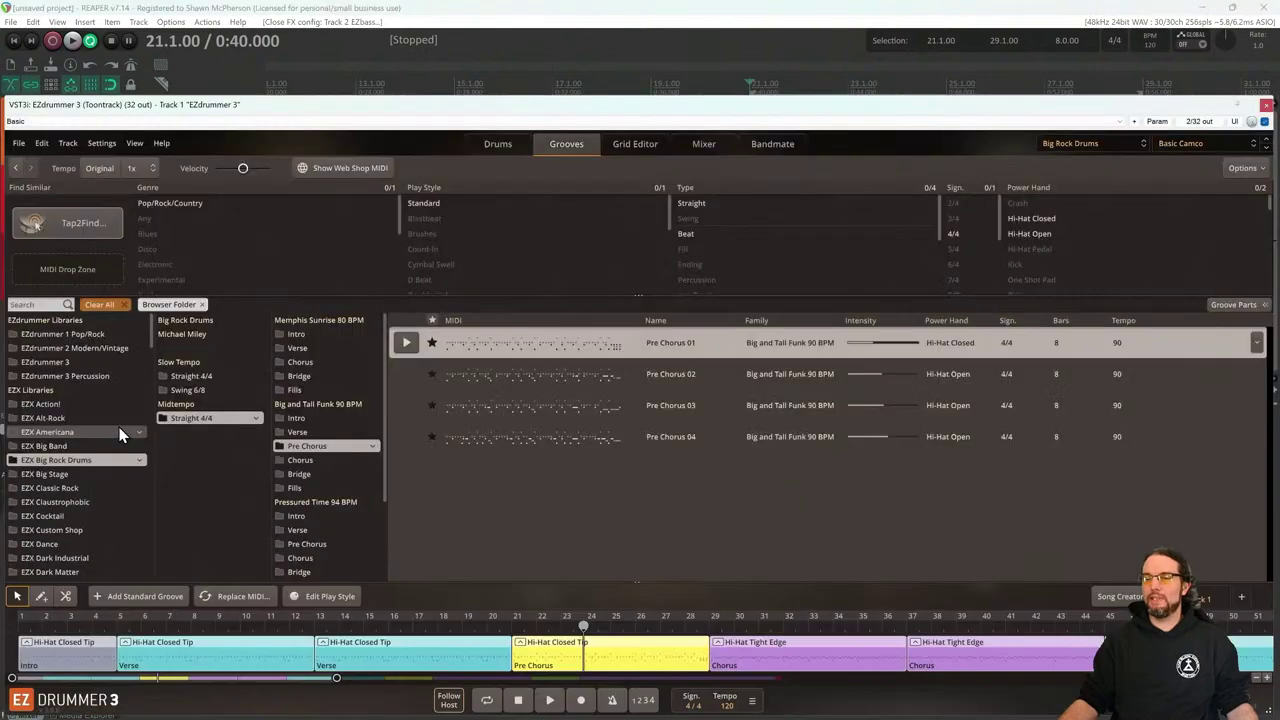
click(711, 630)
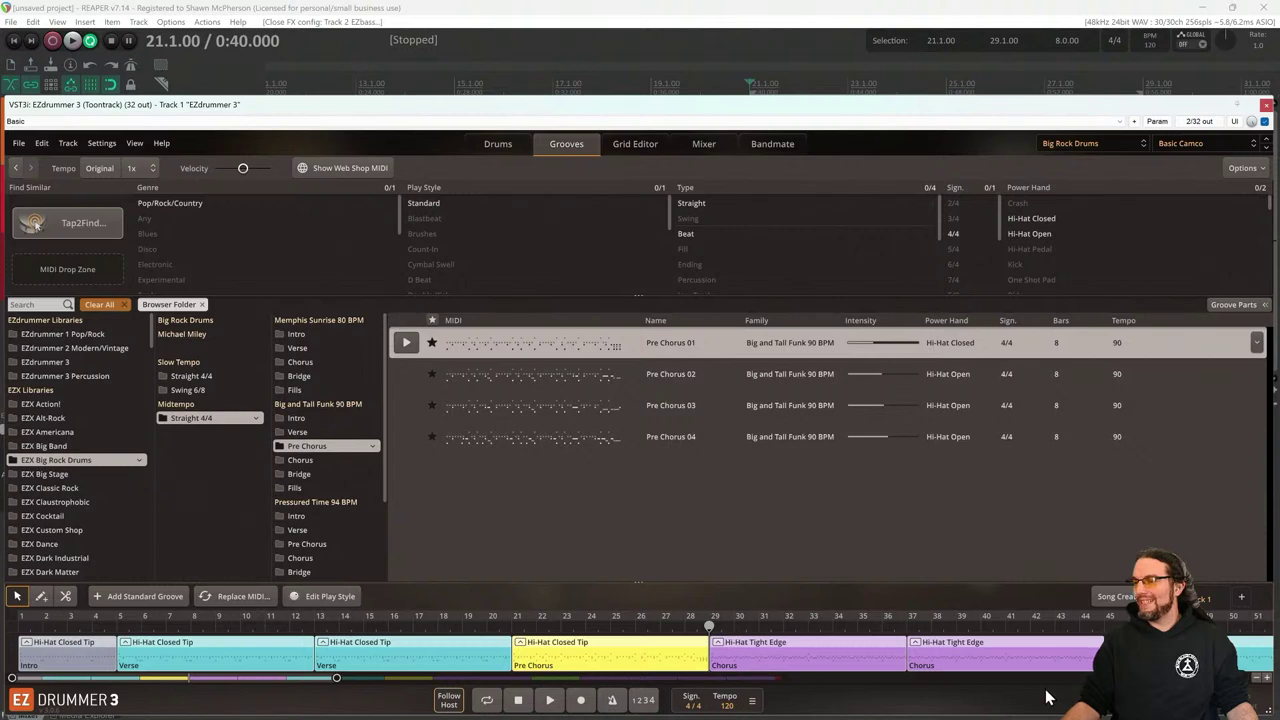
click(1265, 104)
drag(1145, 97, 980, 90)
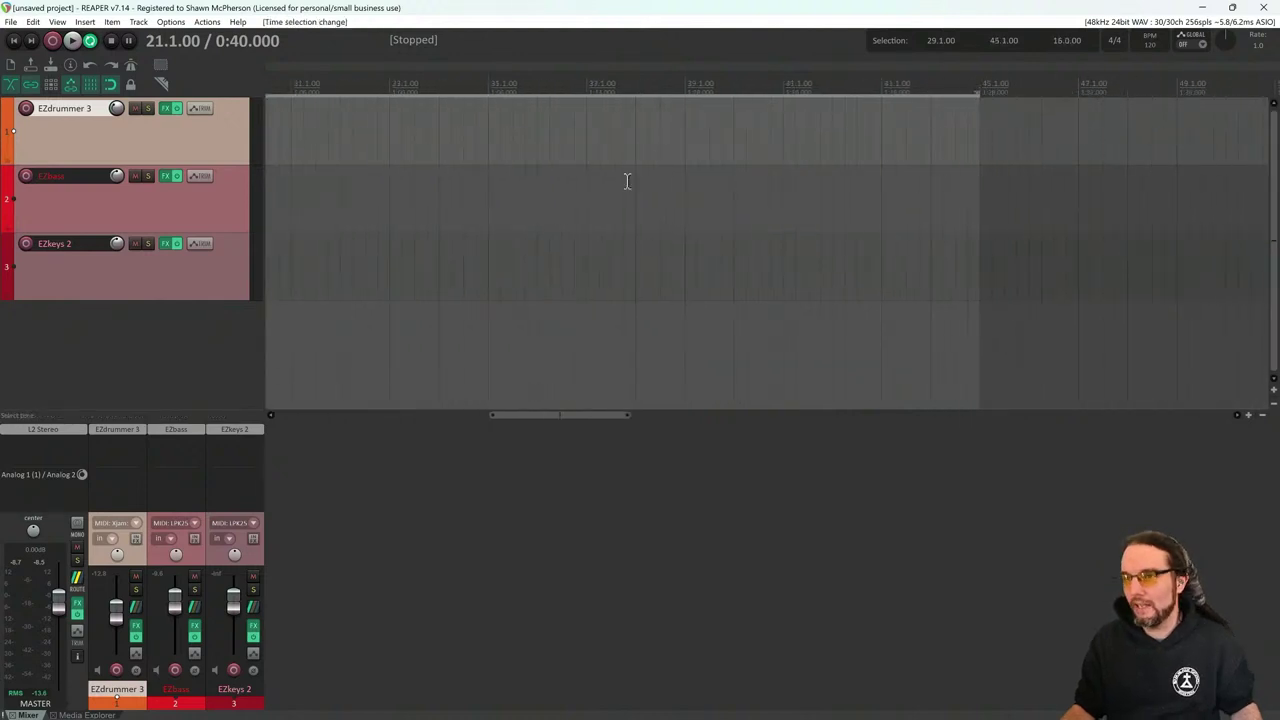
click(390, 86)
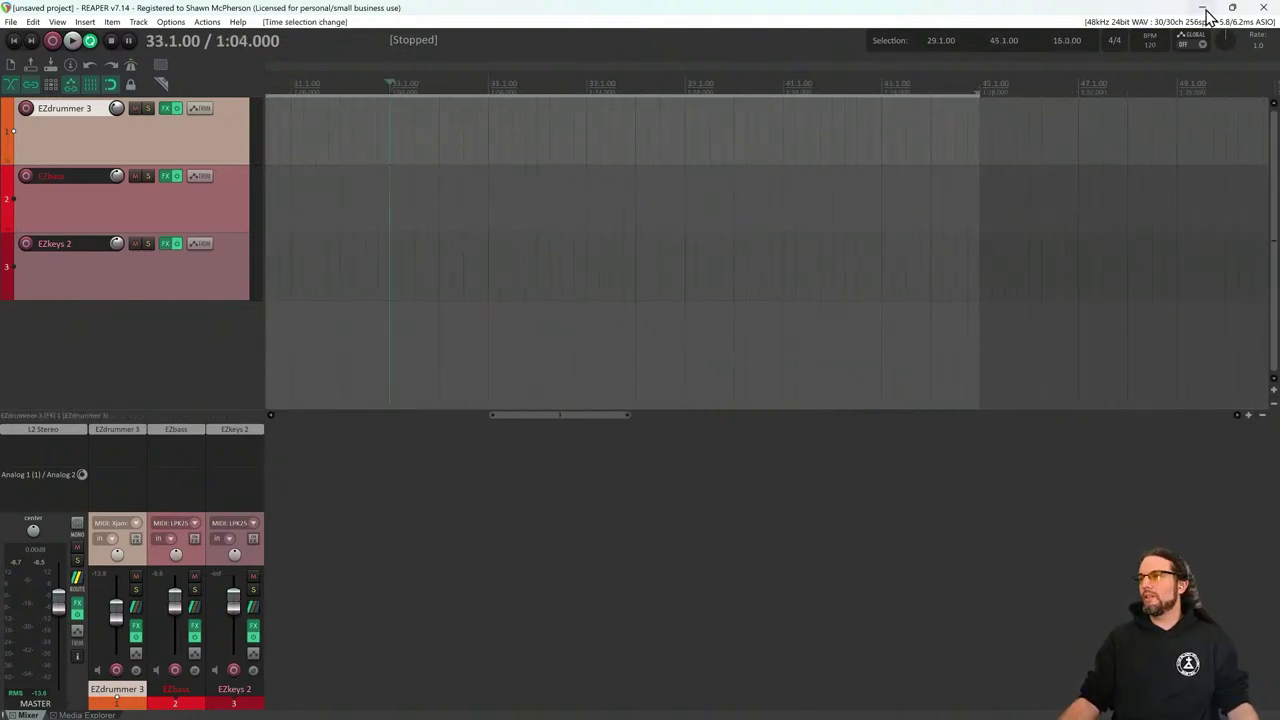
Switch to Firefox, open the Shootie School YouTube channel, and search its videos for "audition"
key(super+d)
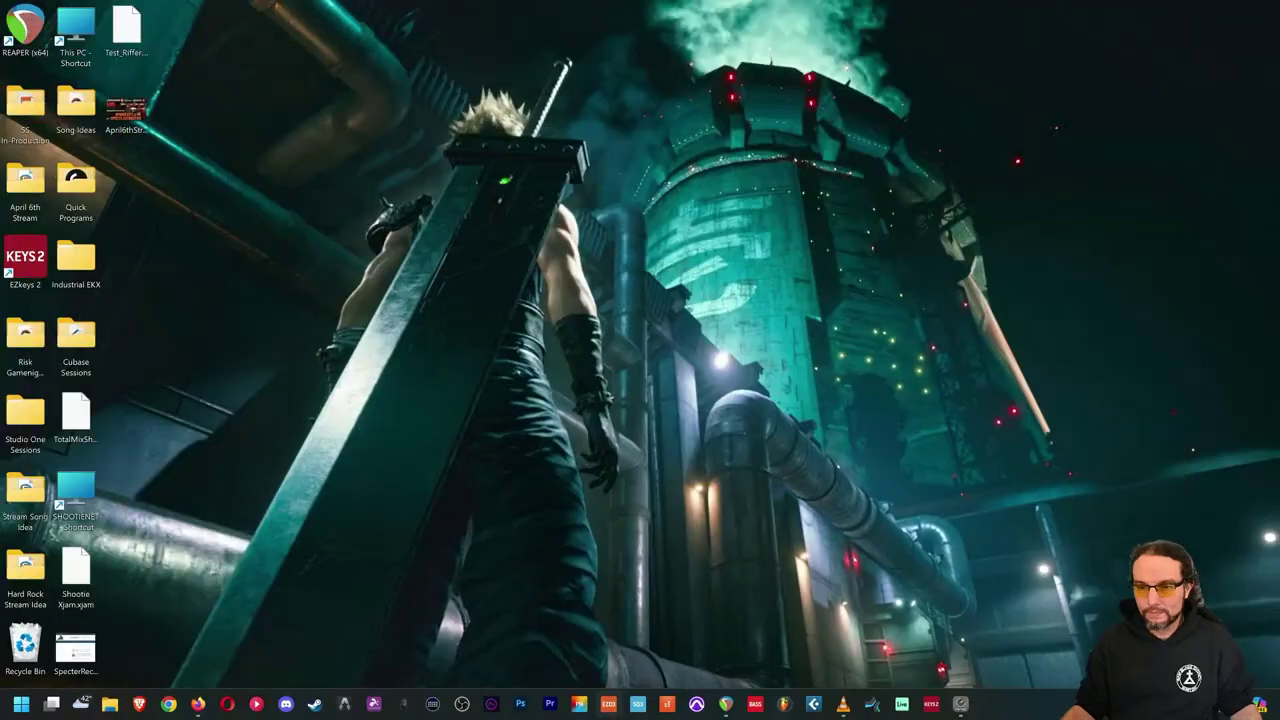
click(198, 706)
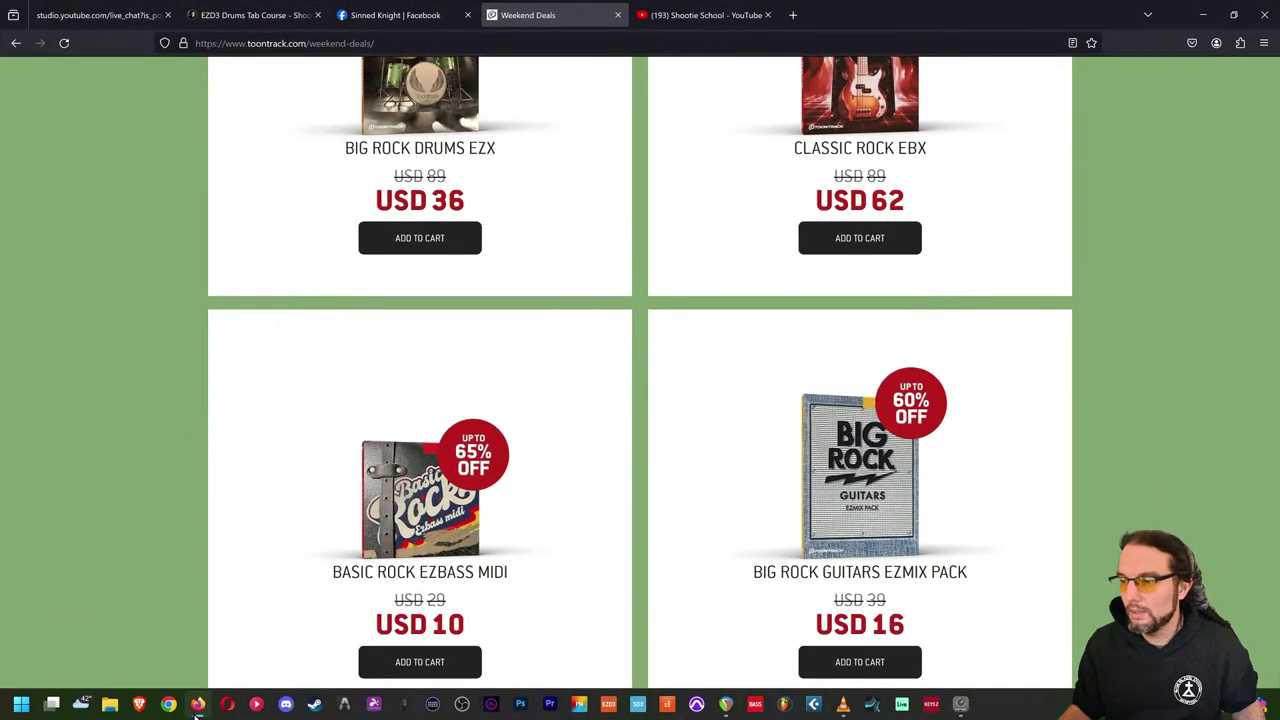
click(703, 15)
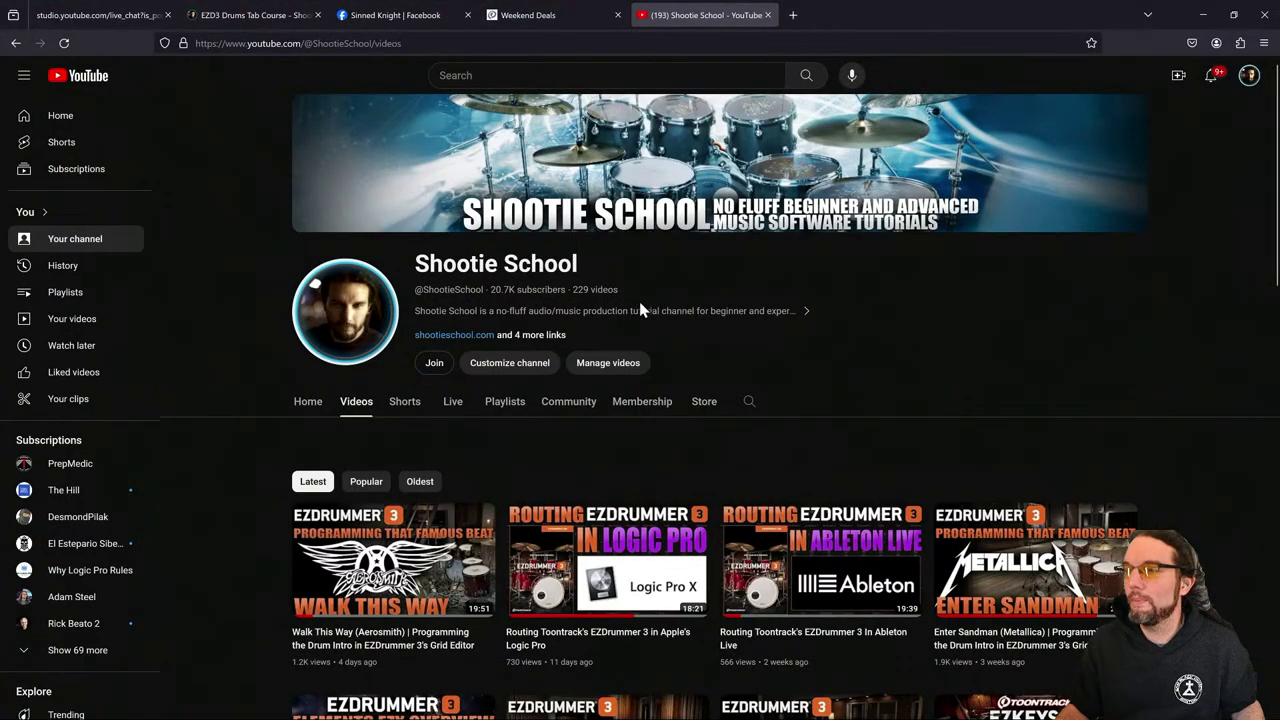
click(745, 410)
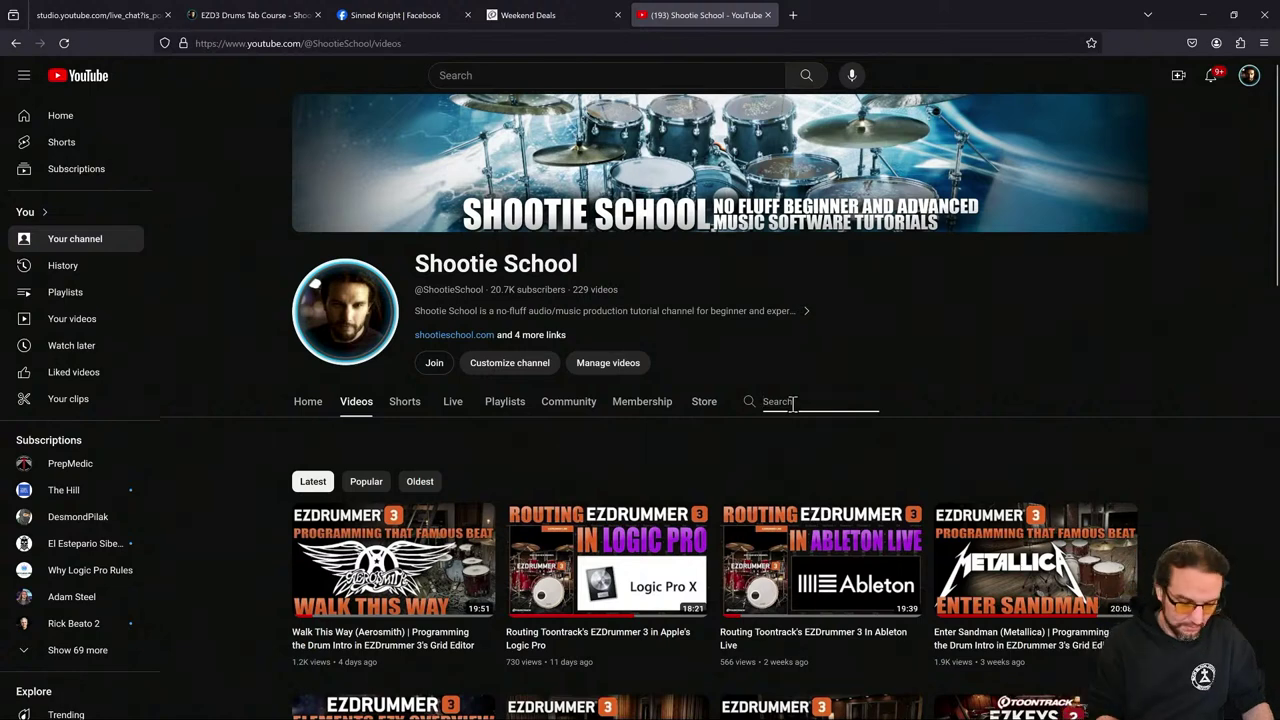
key(Return)
scroll(779, 454, down, 1)
scroll(772, 488, down, 1)
Copy the share link of the "EZdrummer 3's DAW Audition Trick" video and close the sharing dialog
click(853, 333)
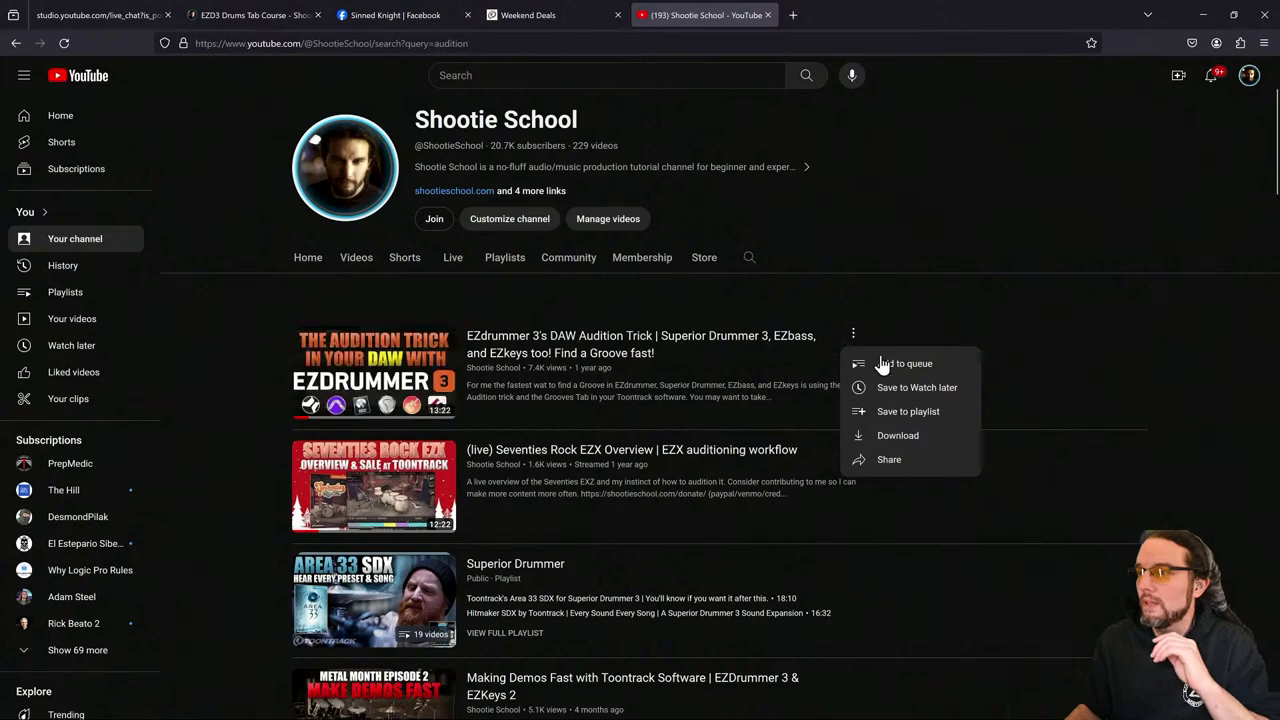
click(889, 460)
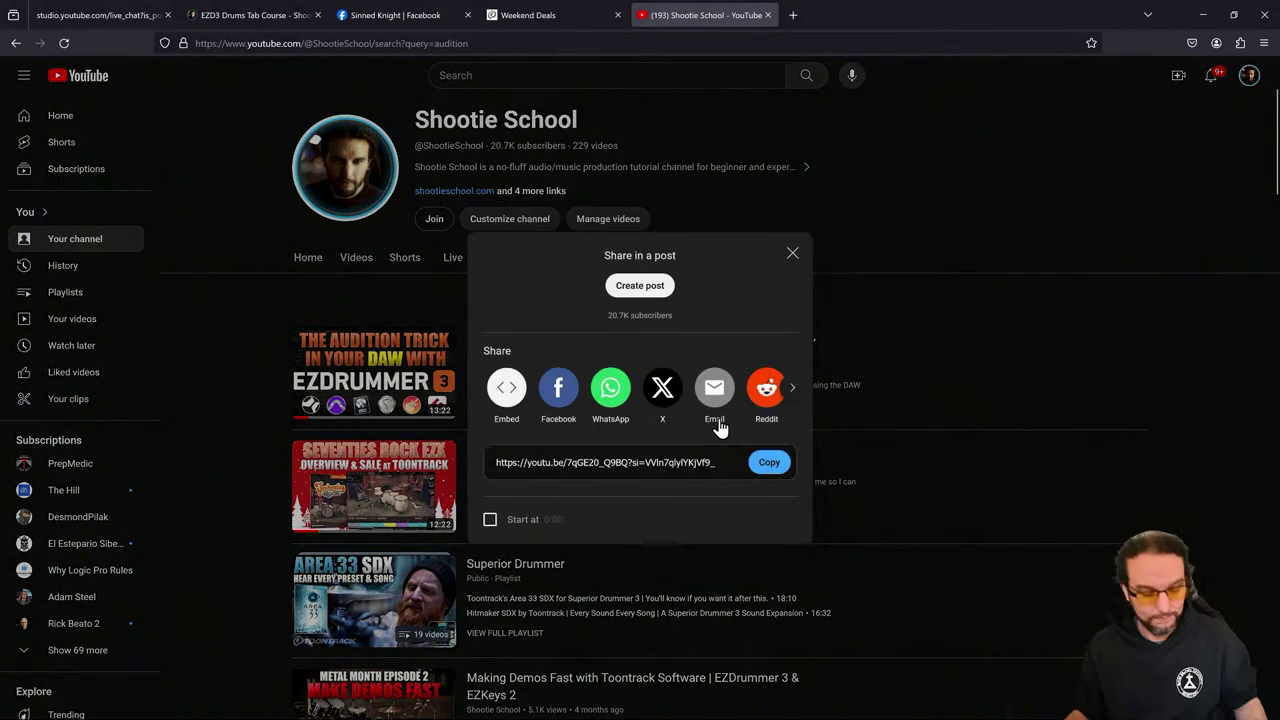
click(769, 462)
click(795, 257)
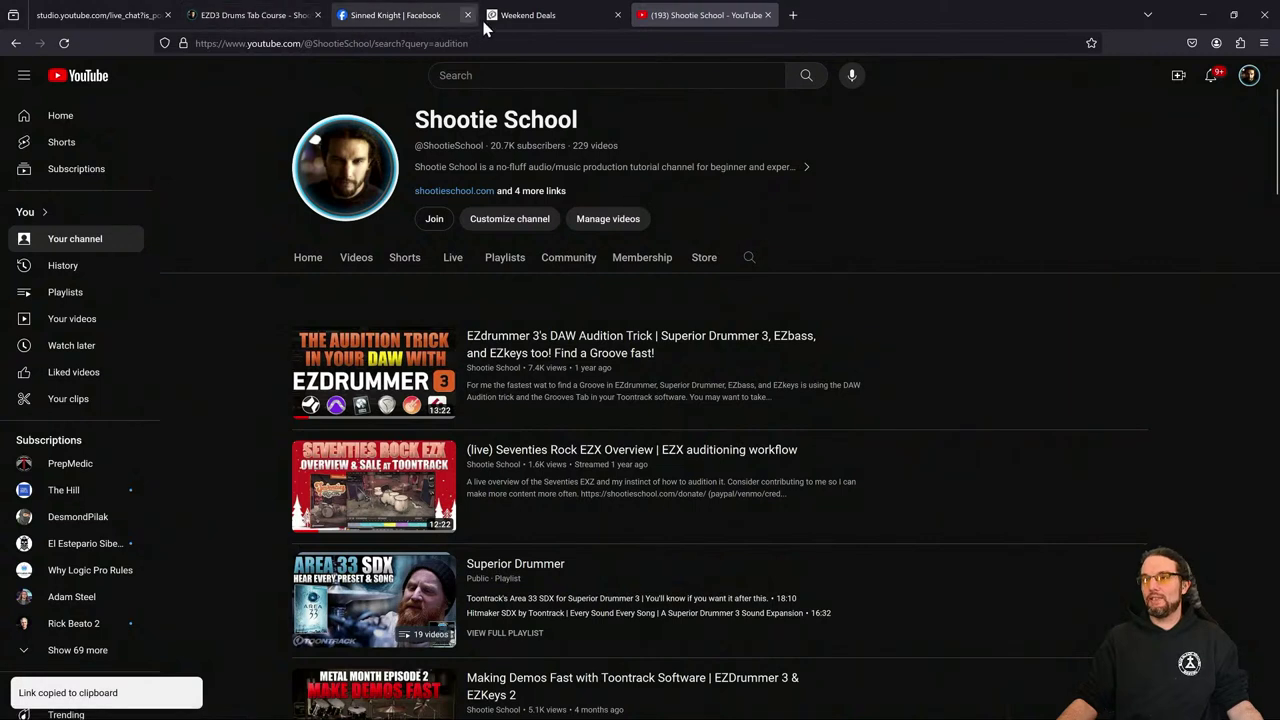
Post "Audition Trick:" followed by the copied video link in the YouTube live chat
click(95, 15)
click(420, 697)
text(Audition)
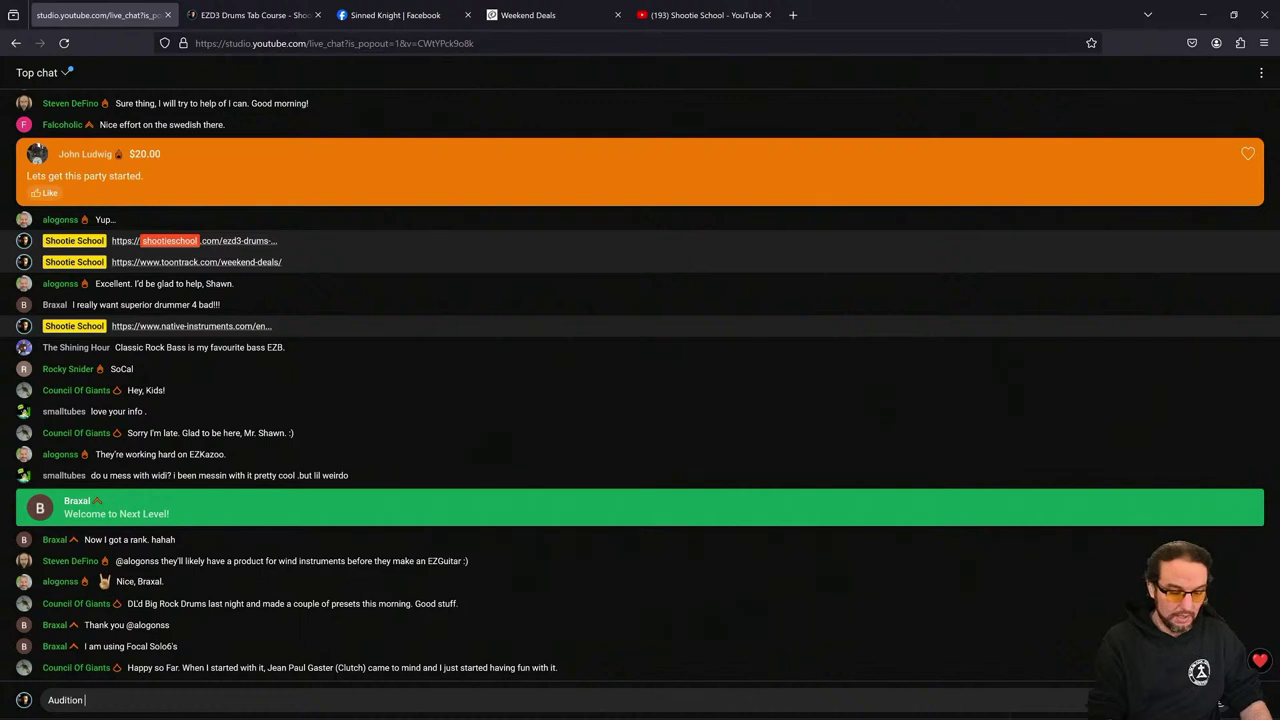
text( Trick:)
key(ctrl+v)
key(Return)
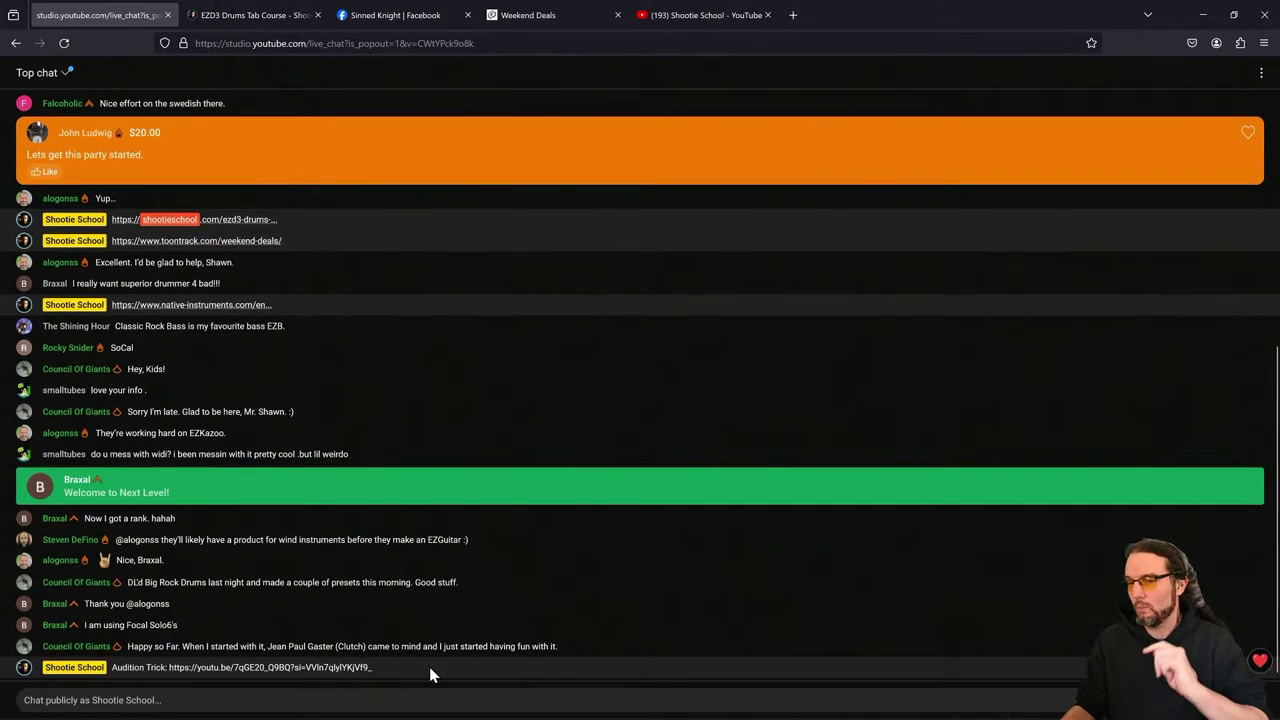
Return to REAPER, play from bar 33, and audition Chorus 01 through 04 from the Appetite 110 BPM folder in EZbass
mouse_move(541, 716)
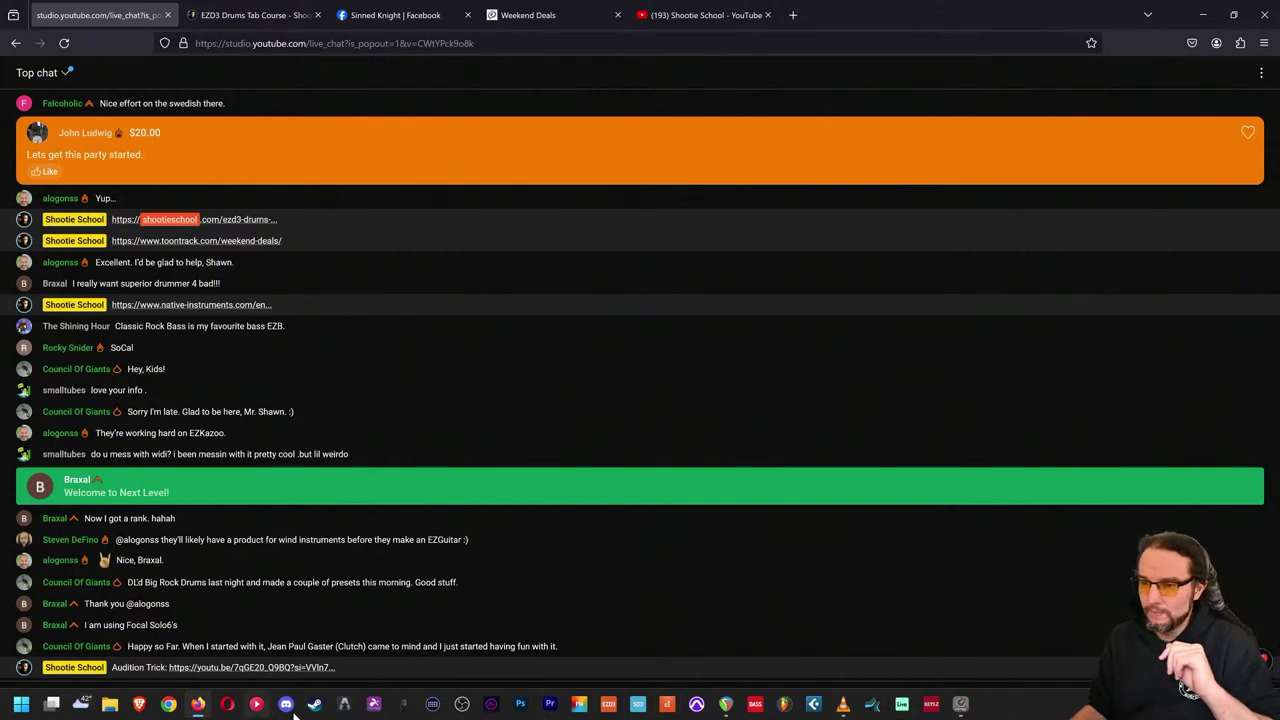
click(724, 706)
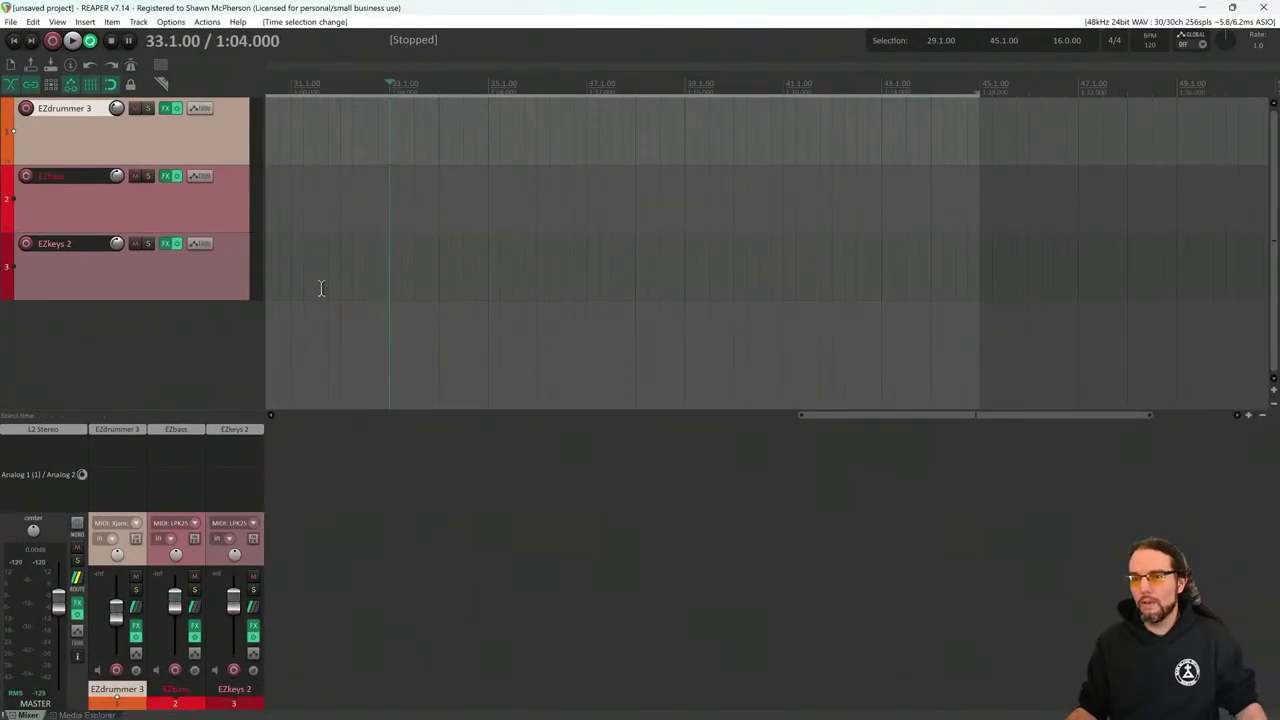
key(space)
click(183, 433)
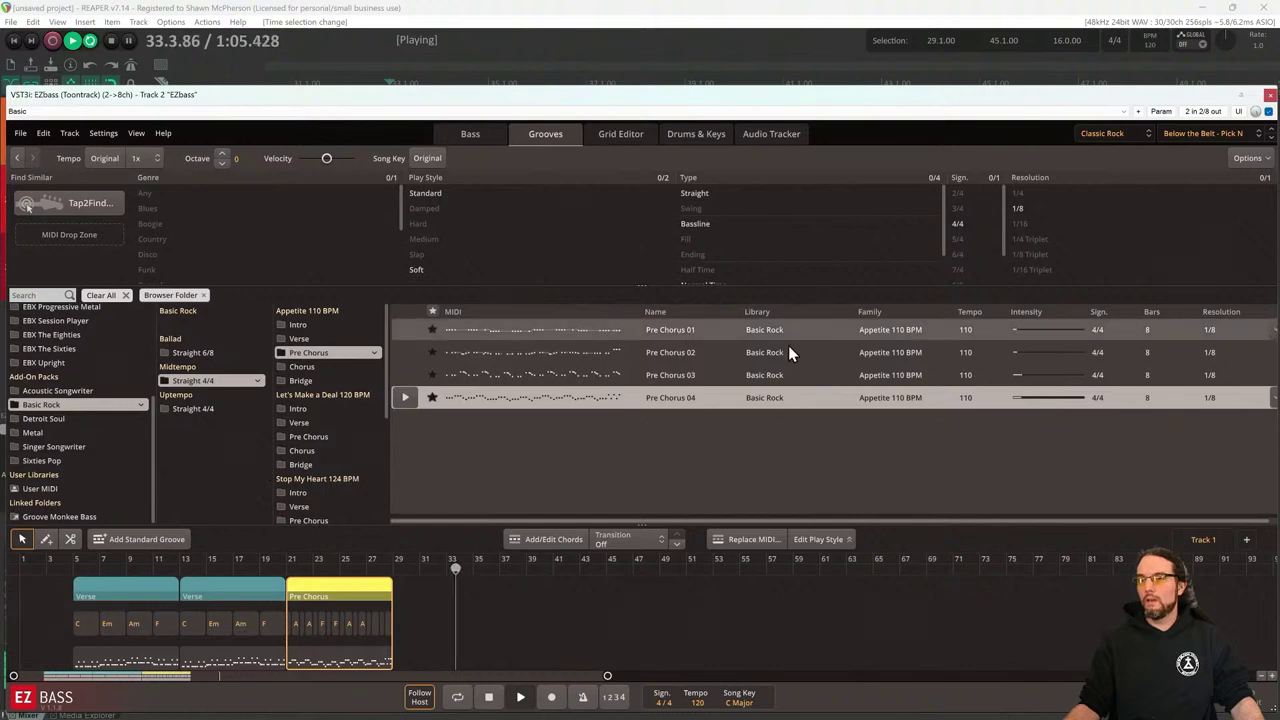
click(321, 367)
click(407, 375)
click(405, 376)
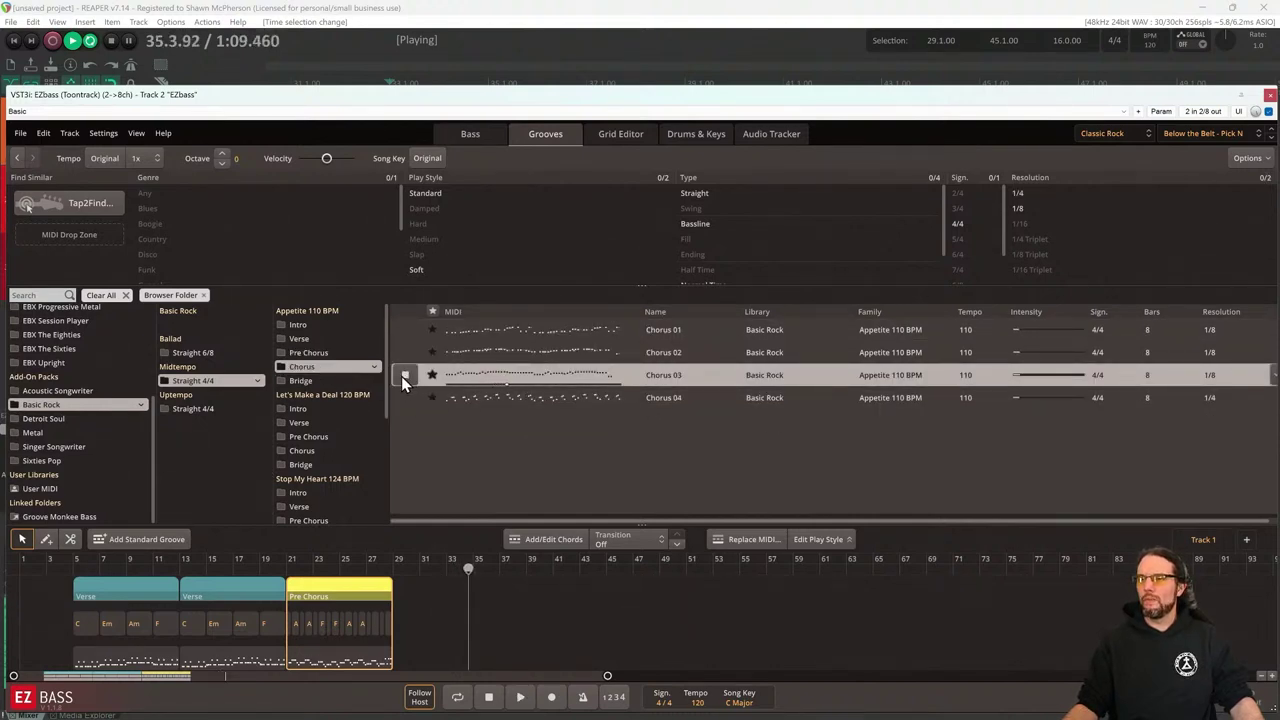
click(404, 353)
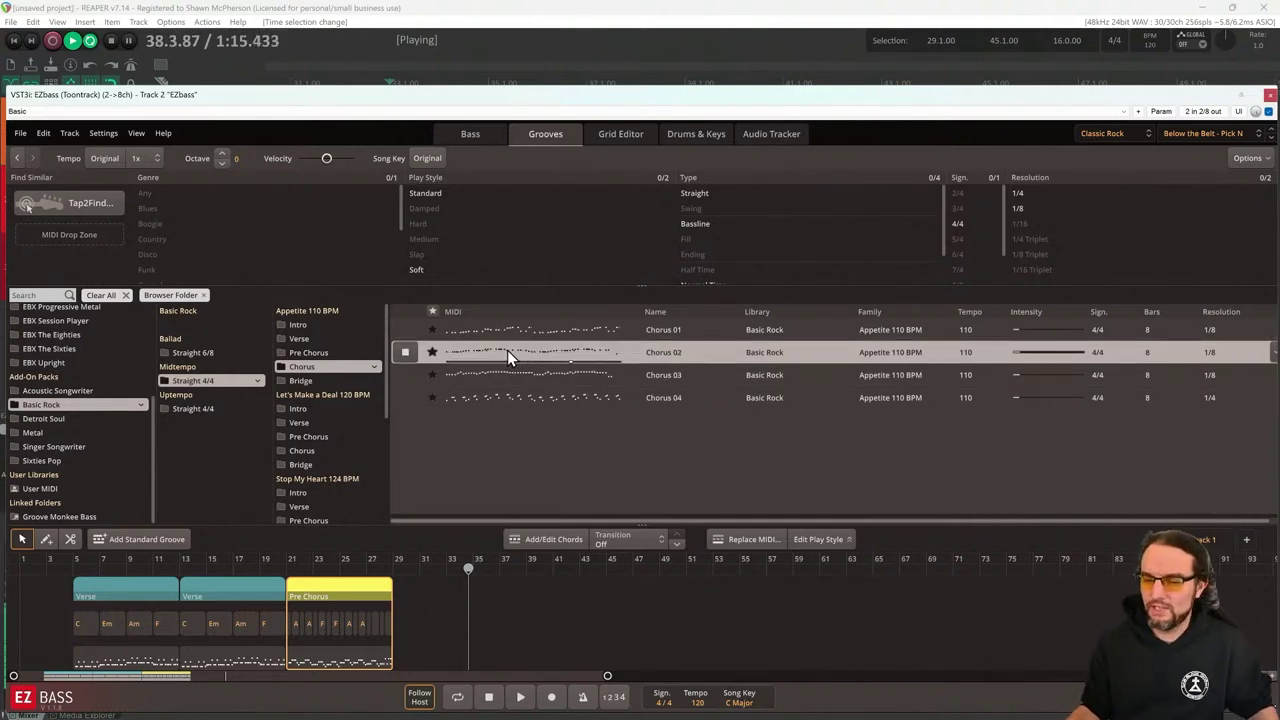
click(555, 332)
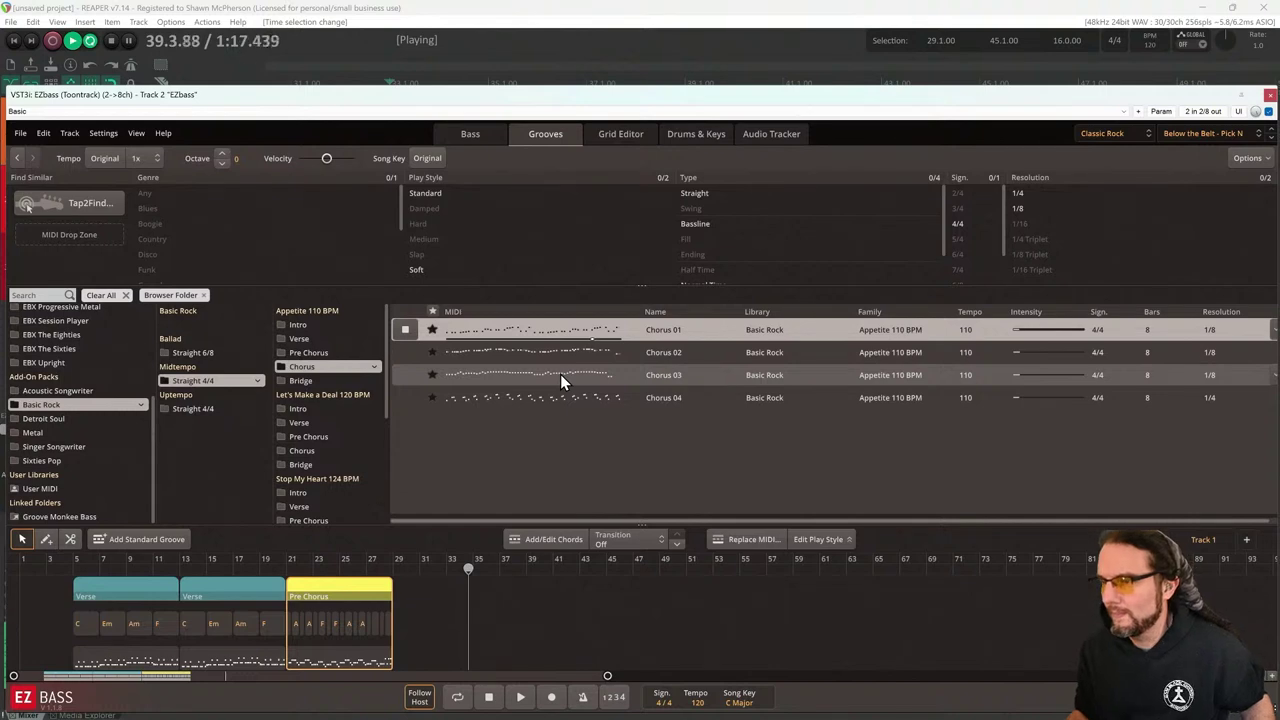
click(539, 398)
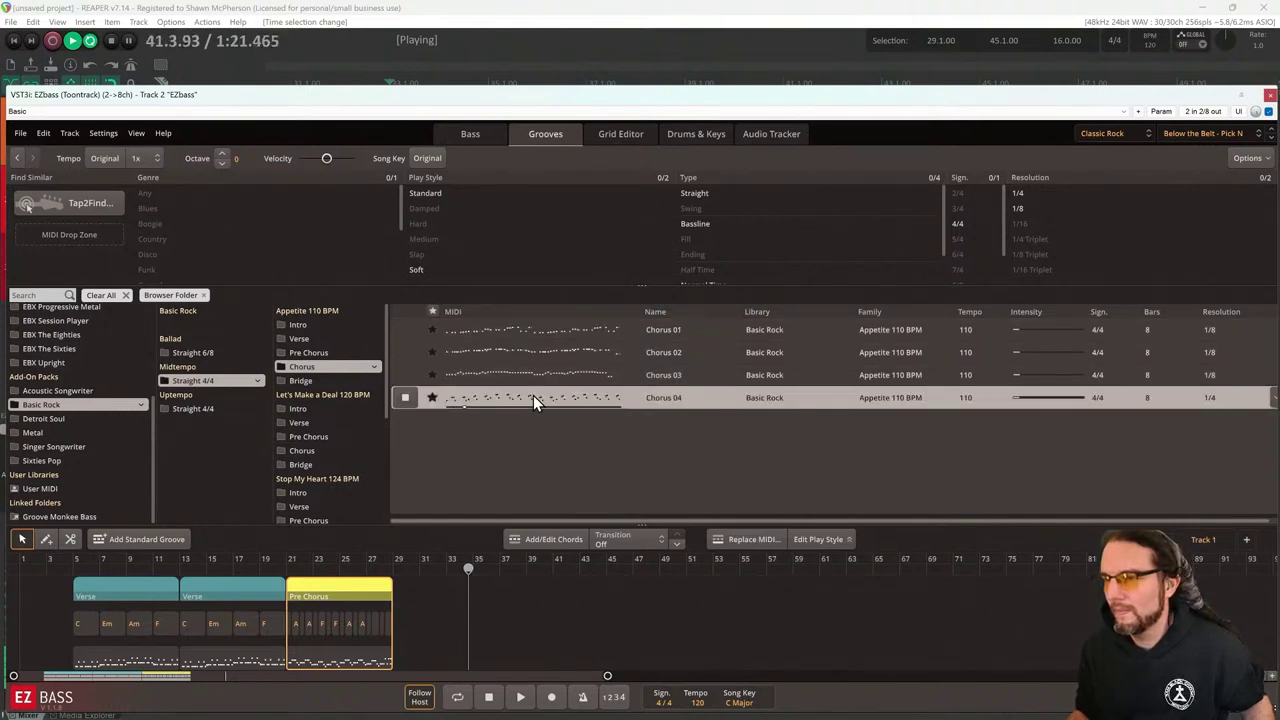
Add the Chorus 04 bass groove twice in a row after the pre-chorus, filling bars 29 to 45, and stop playback
drag(534, 397, 462, 596)
drag(491, 396, 505, 576)
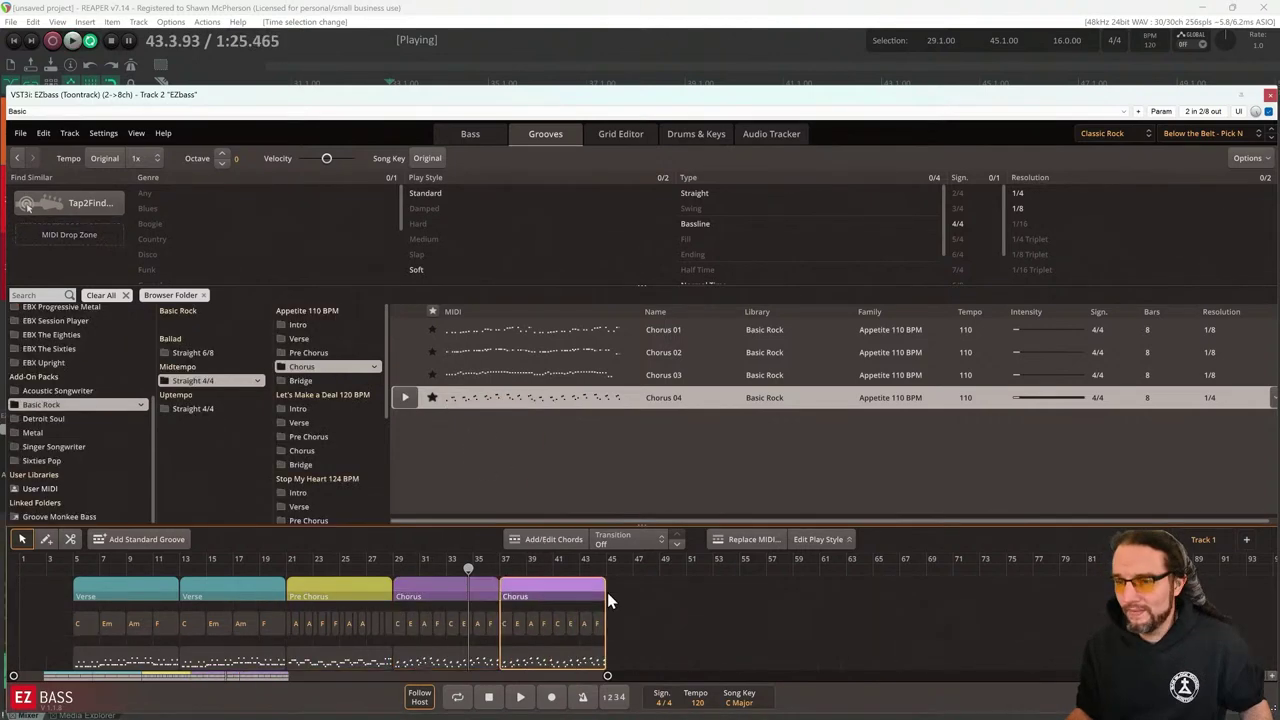
key(space)
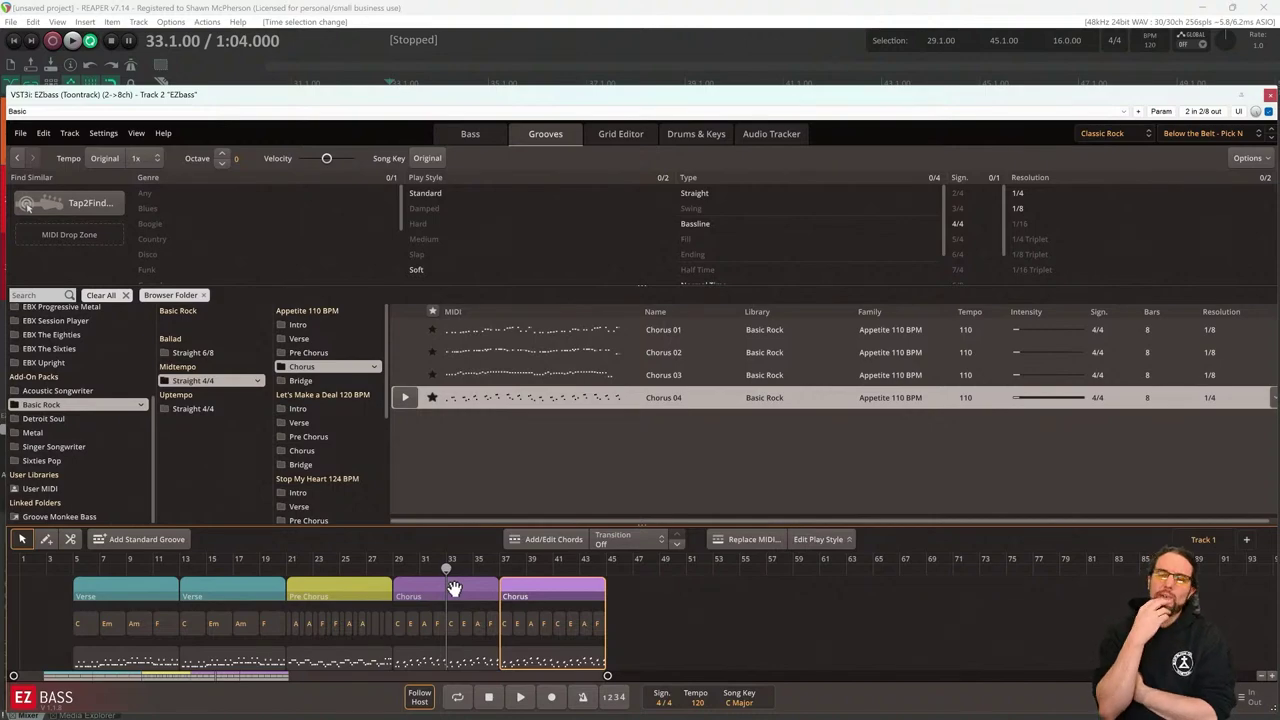
Switch to Firefox and search the Shootie School YouTube channel for "song creator"
key(alt+Tab)
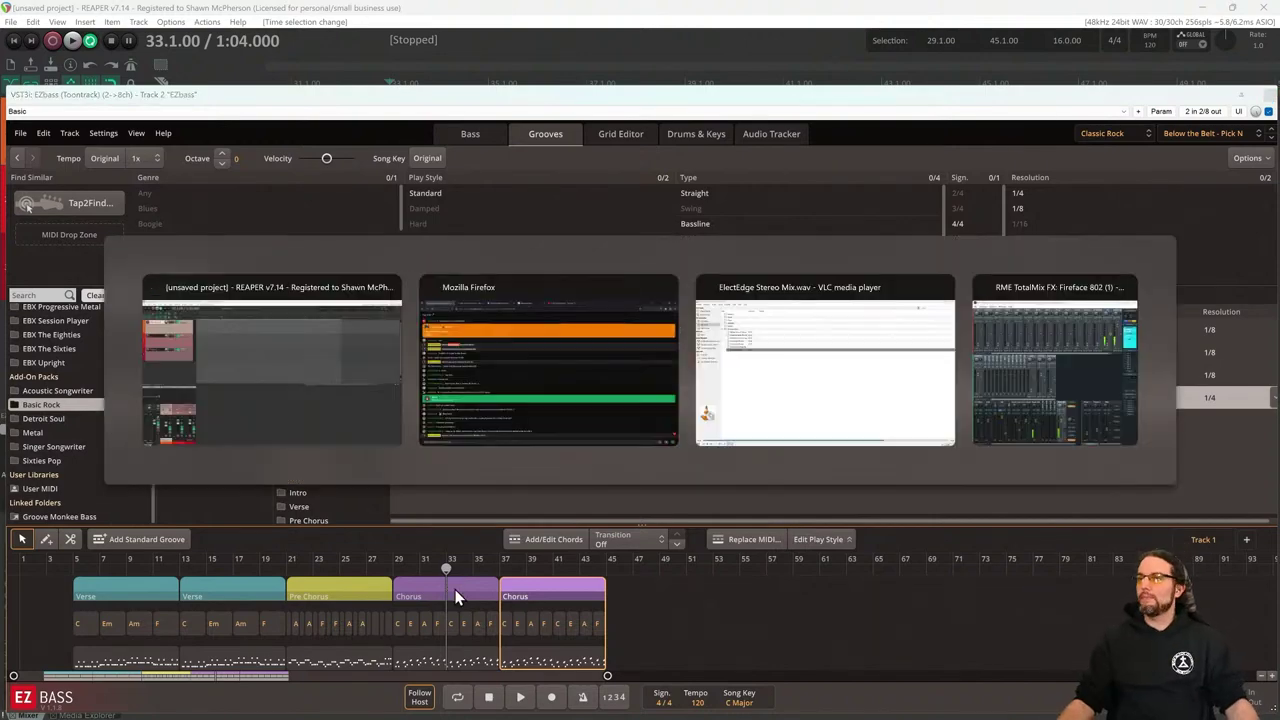
click(693, 22)
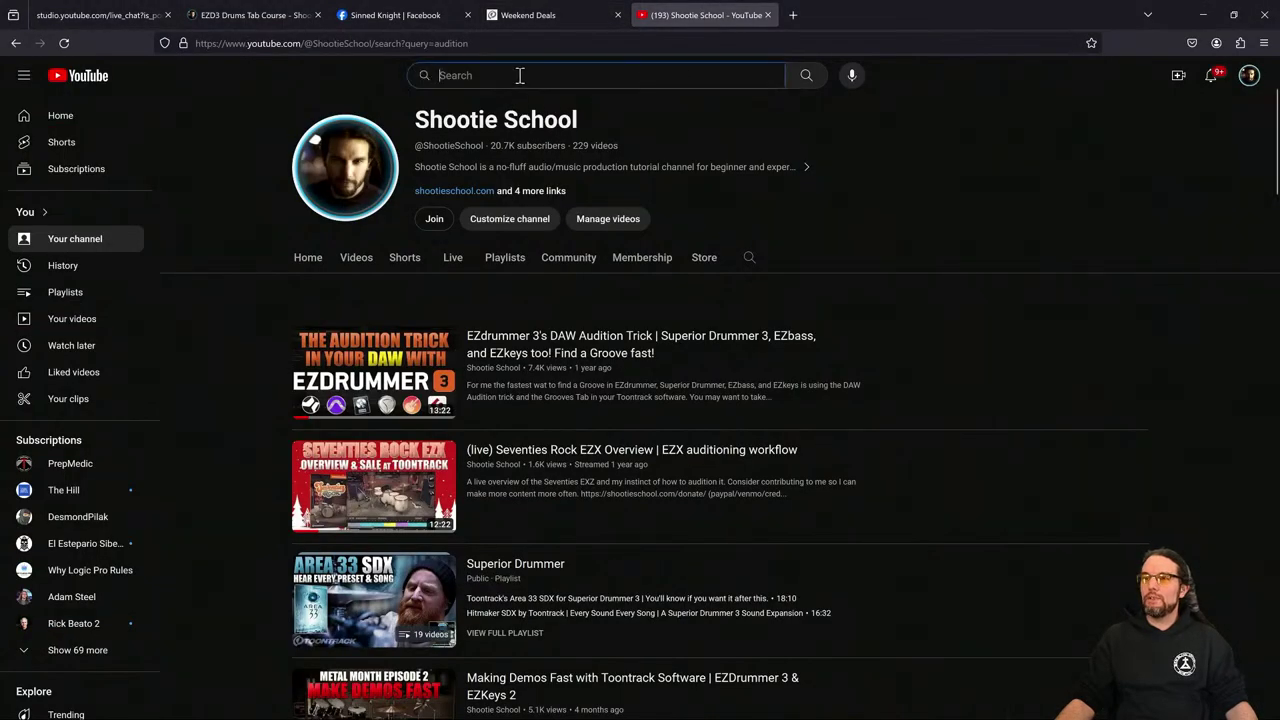
click(749, 257)
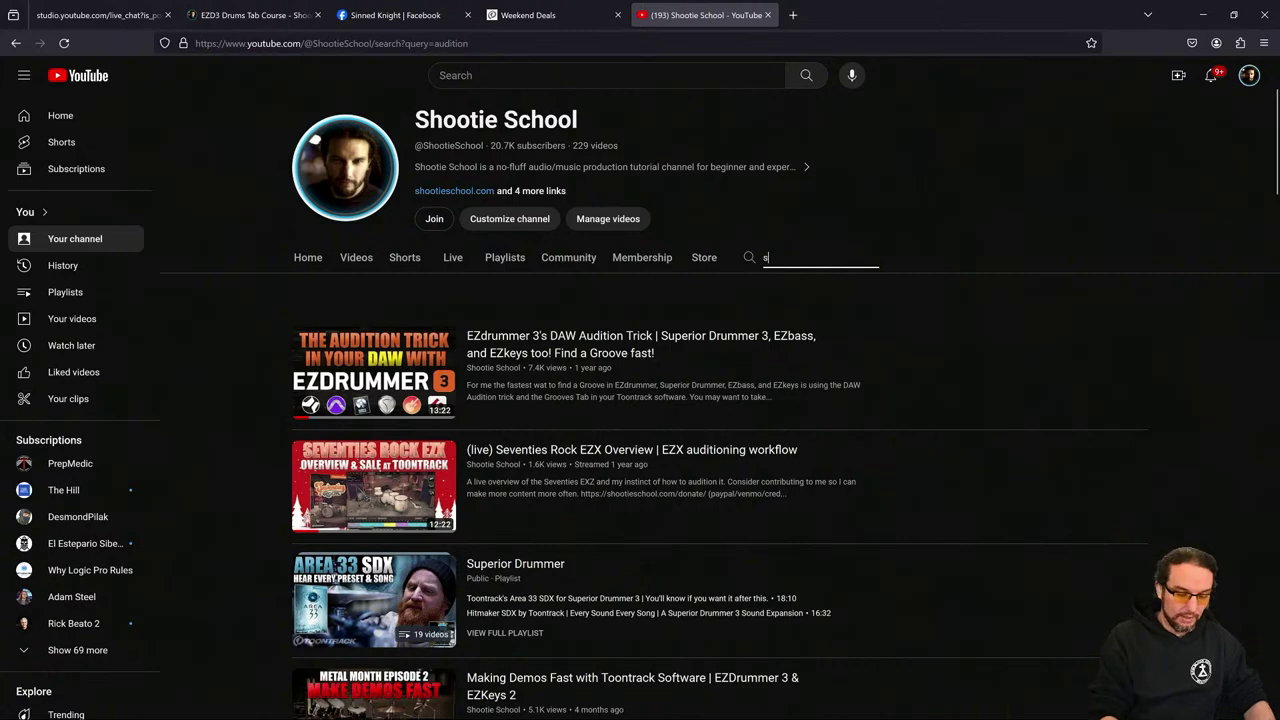
key(Return)
scroll(640, 480, down, 3)
scroll(645, 483, down, 5)
scroll(731, 514, up, 2)
scroll(731, 507, up, 5)
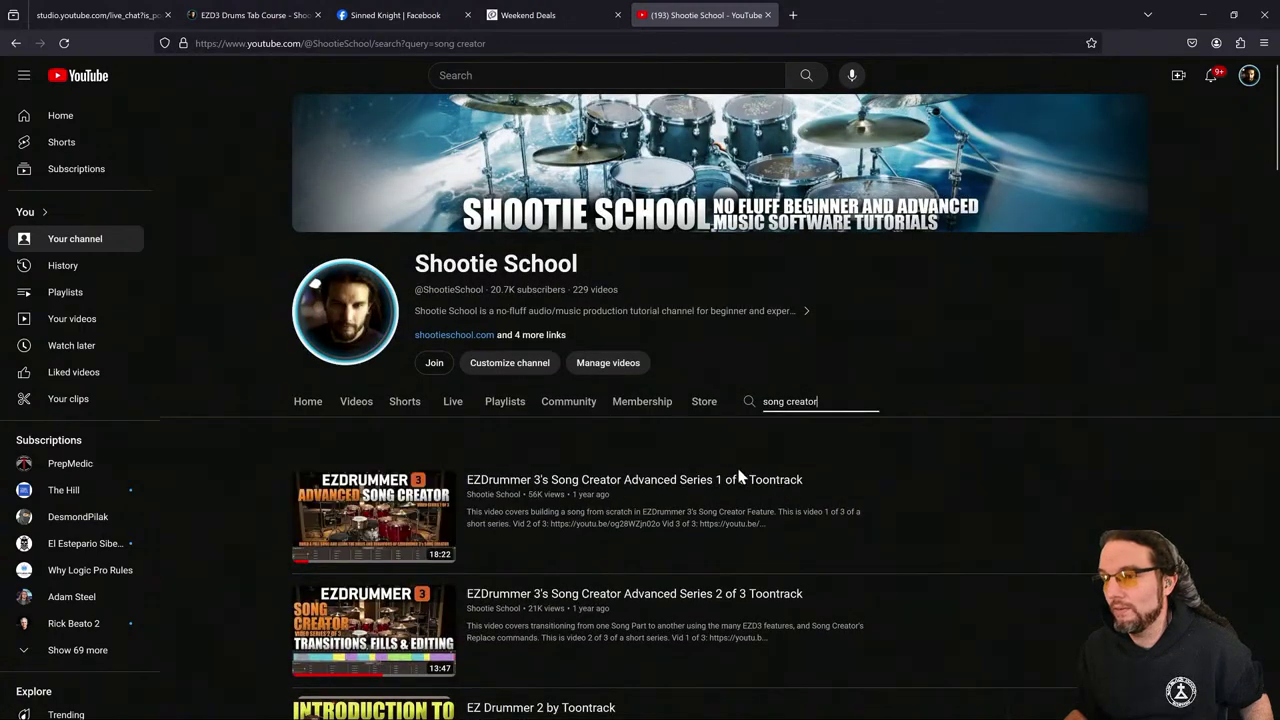
Copy the share link of the "EZDrummer 3's Song Creator Advanced Series 1 of 3 Toontrack" video
click(853, 478)
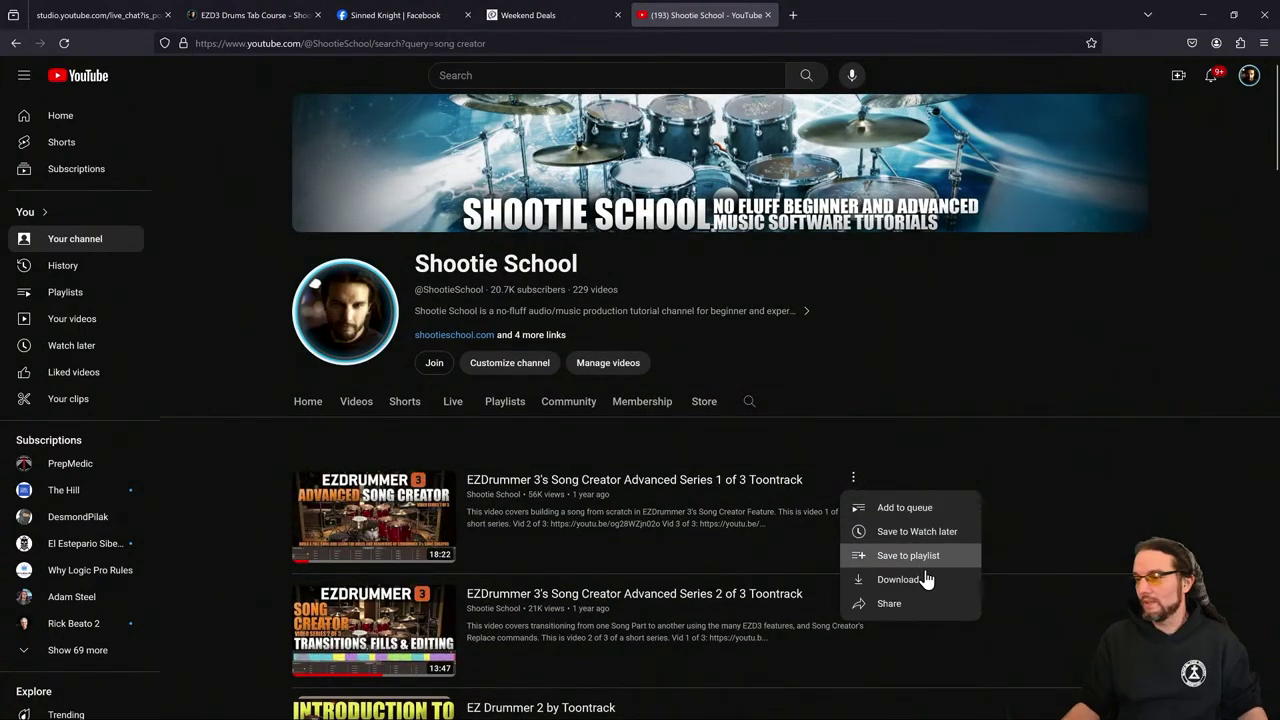
click(900, 602)
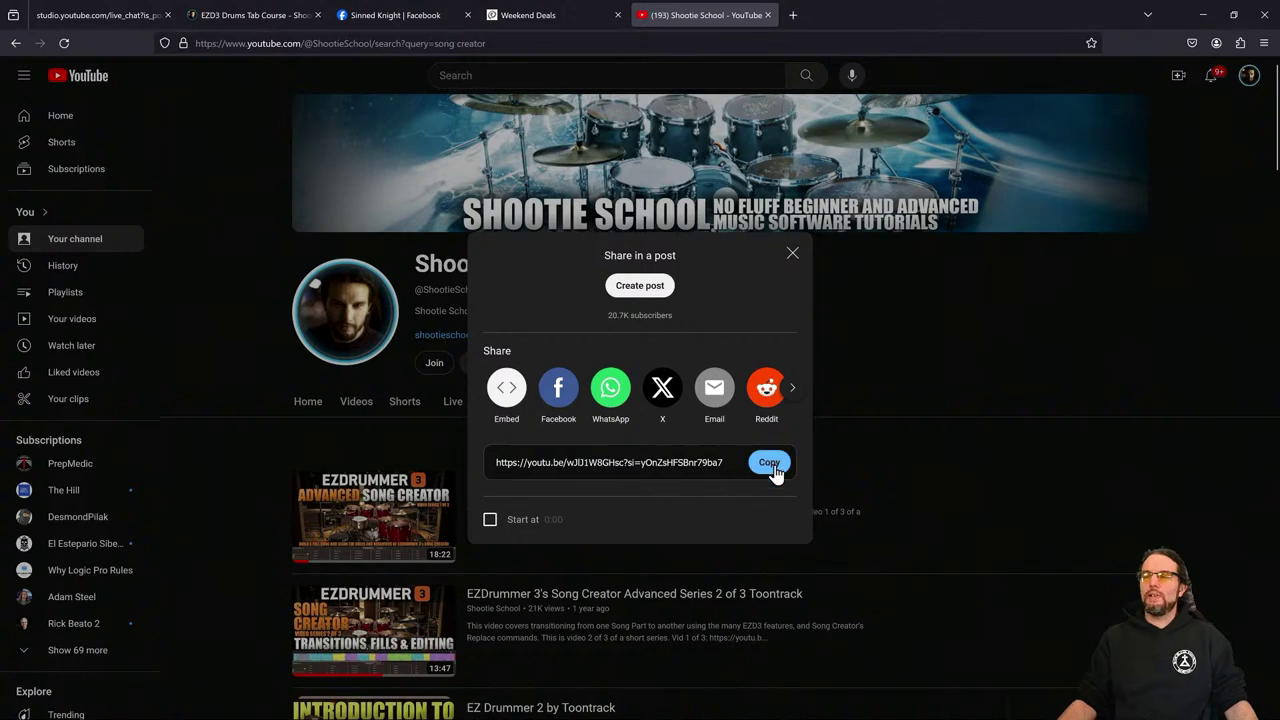
click(769, 466)
Post "Song Creator:" followed by the copied video link in the YouTube live chat
click(134, 16)
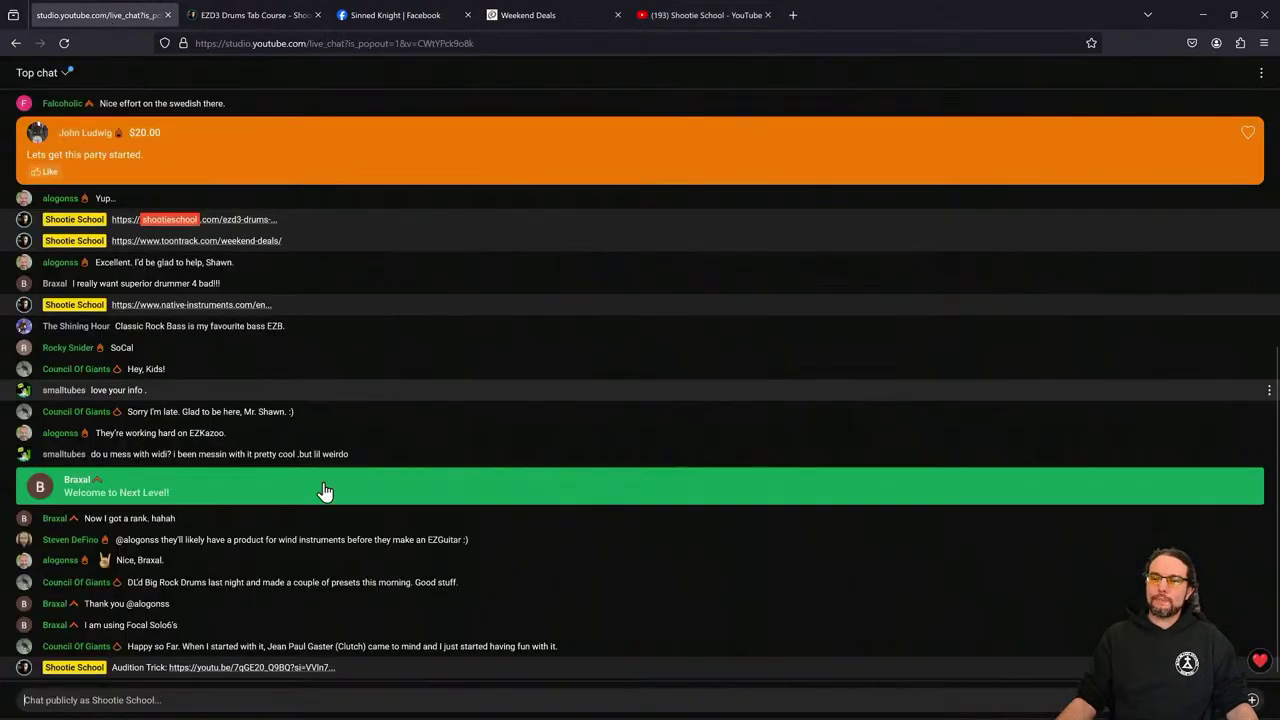
click(215, 699)
text(Song Creator)
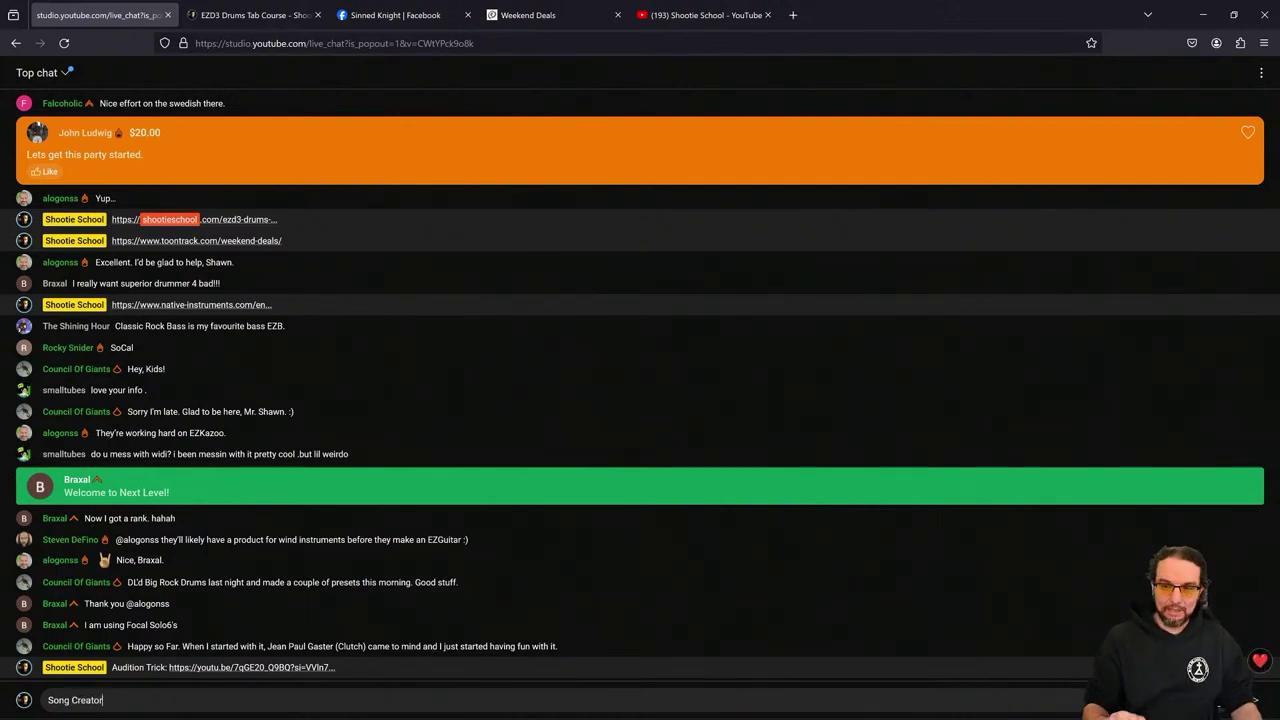
text(:)
key(ctrl+v)
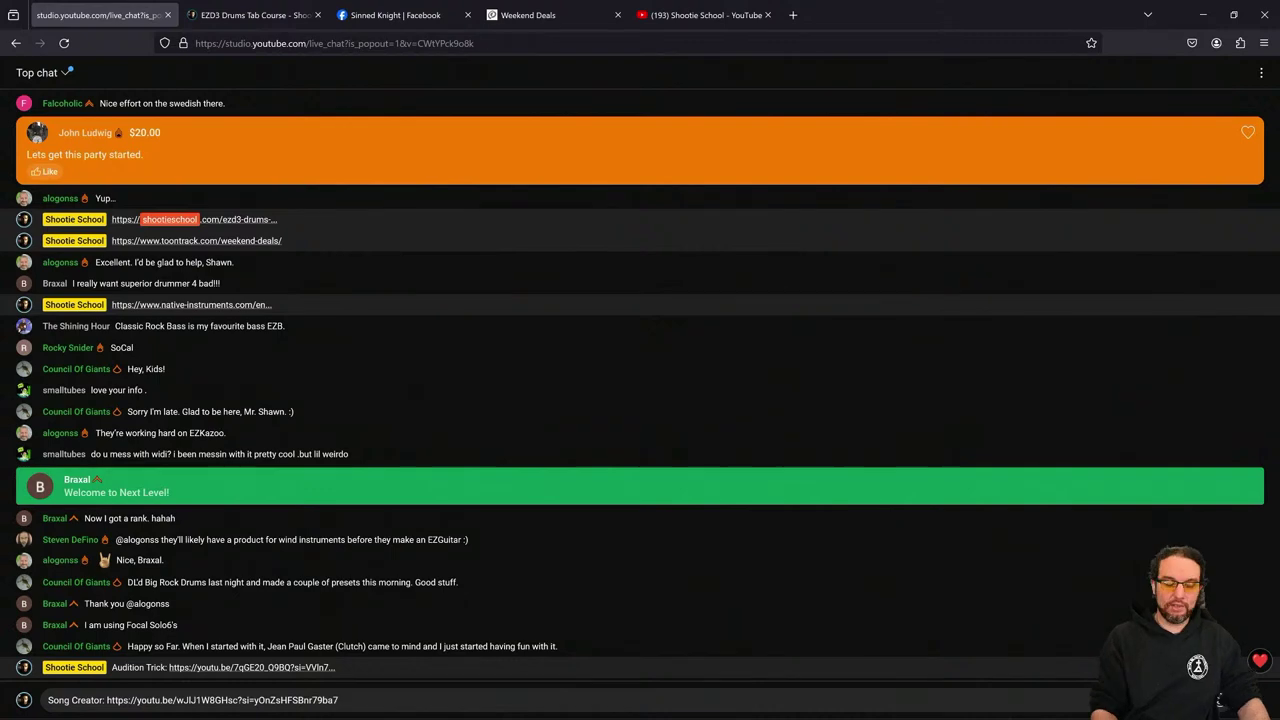
key(Return)
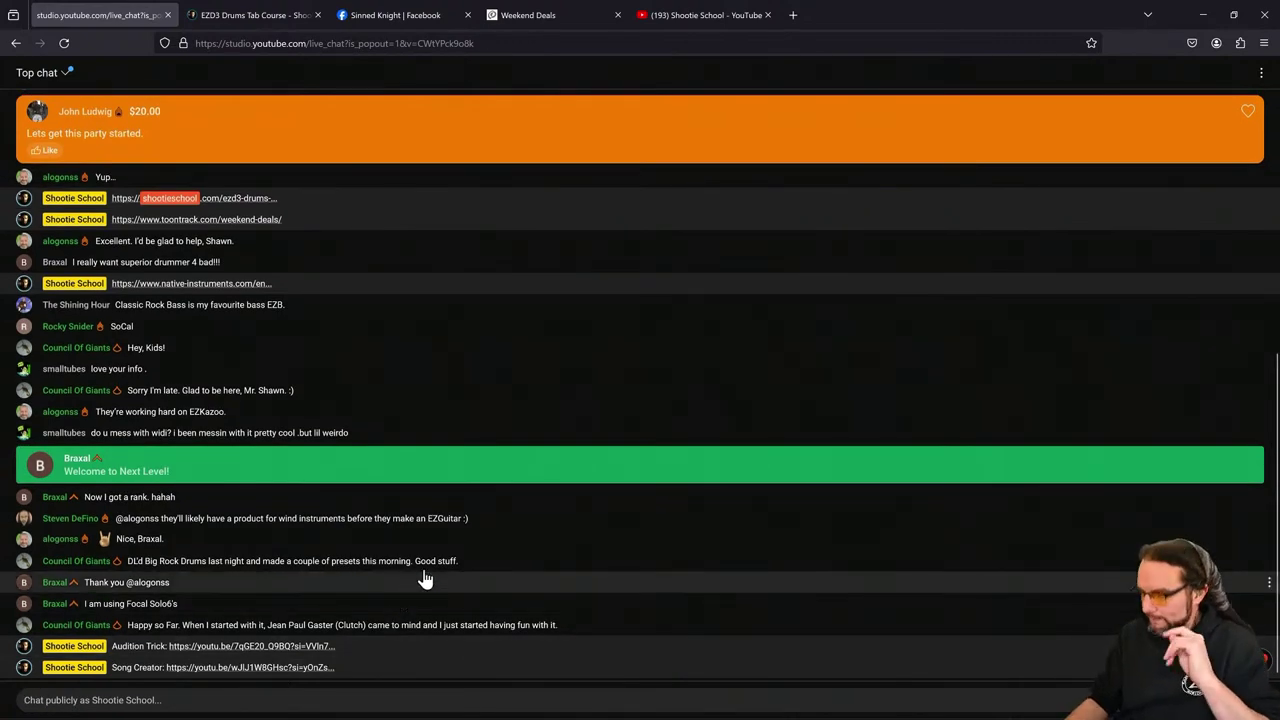
Return to REAPER, close the EZbass window and open EZdrummer 3 on track 1
click(677, 17)
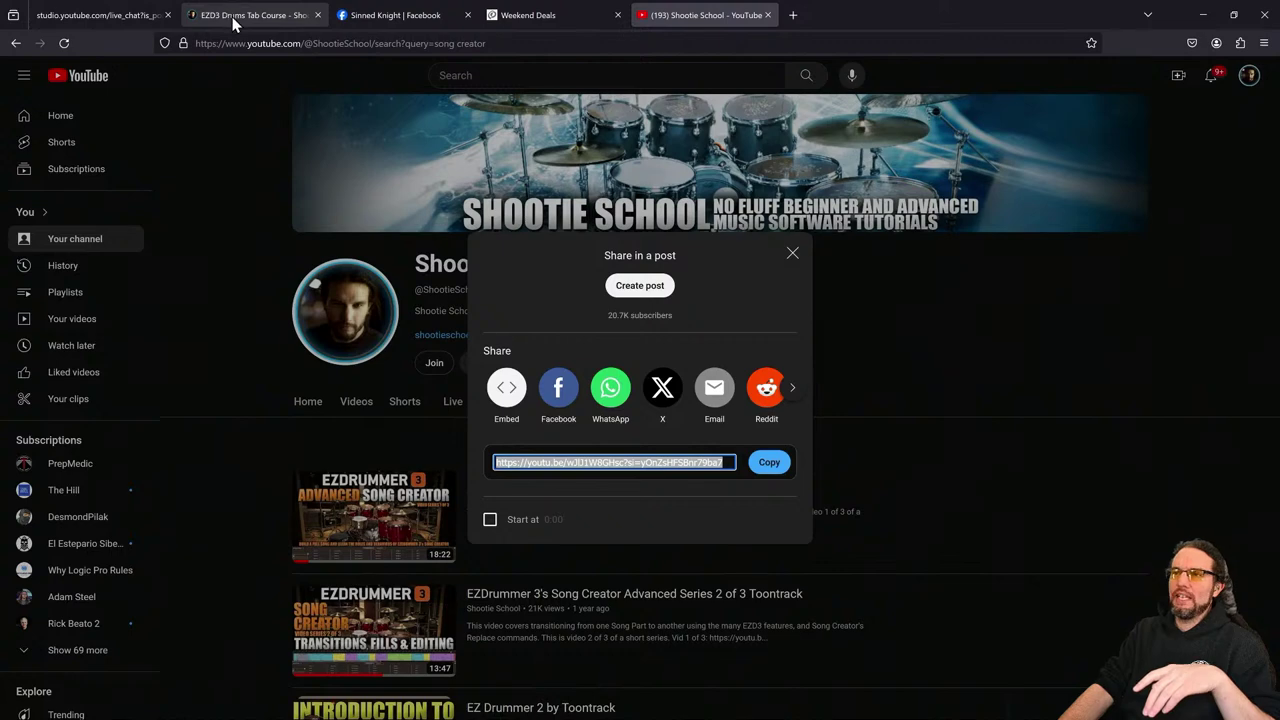
mouse_move(549, 704)
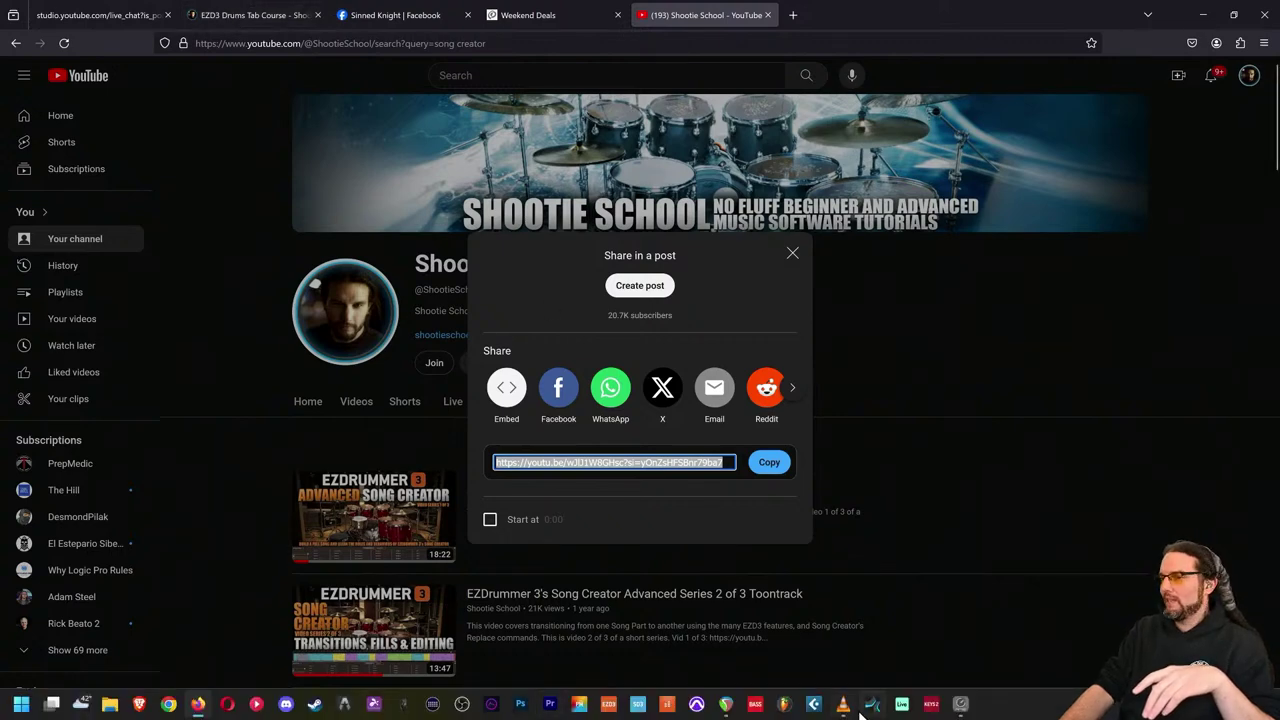
click(735, 706)
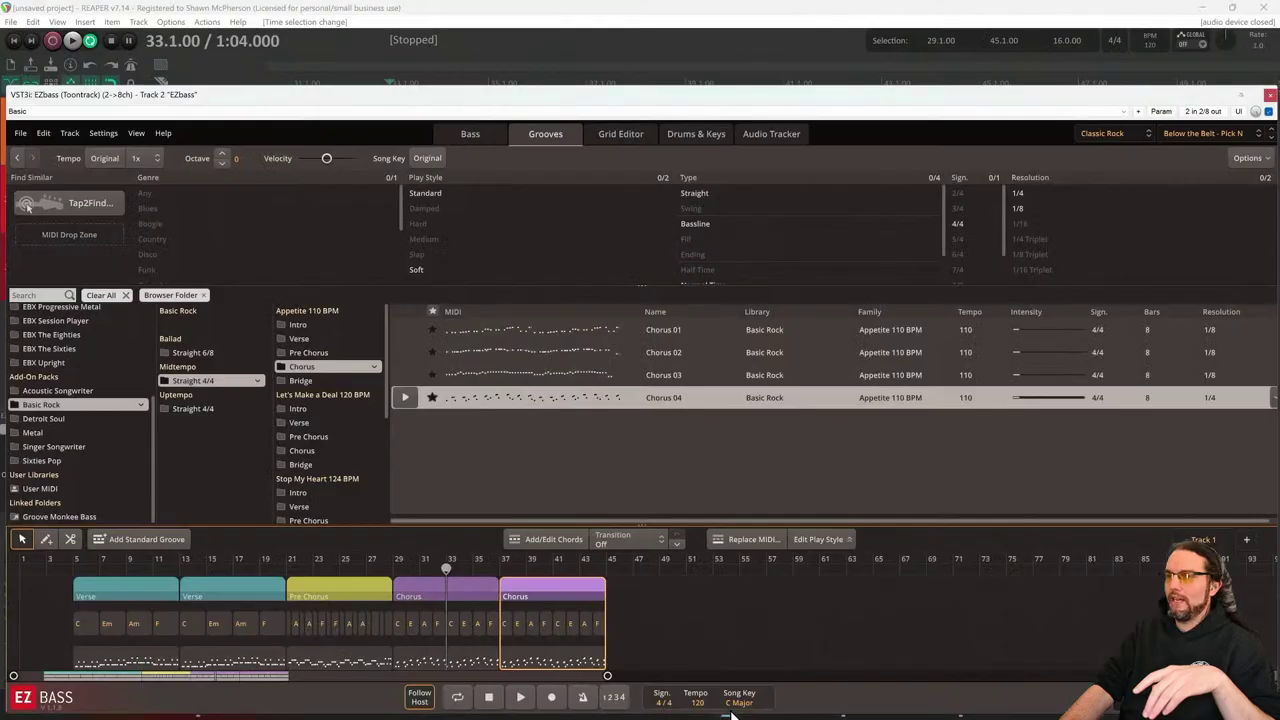
click(714, 621)
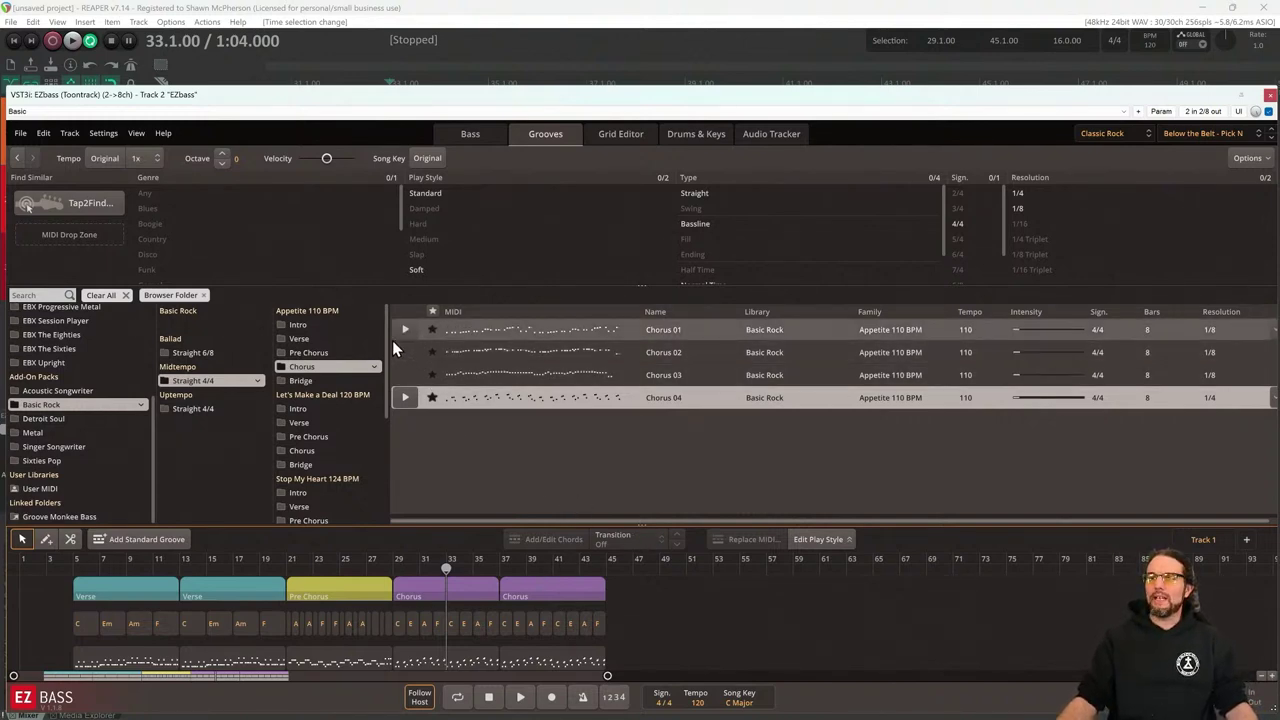
scroll(386, 349, down, 1)
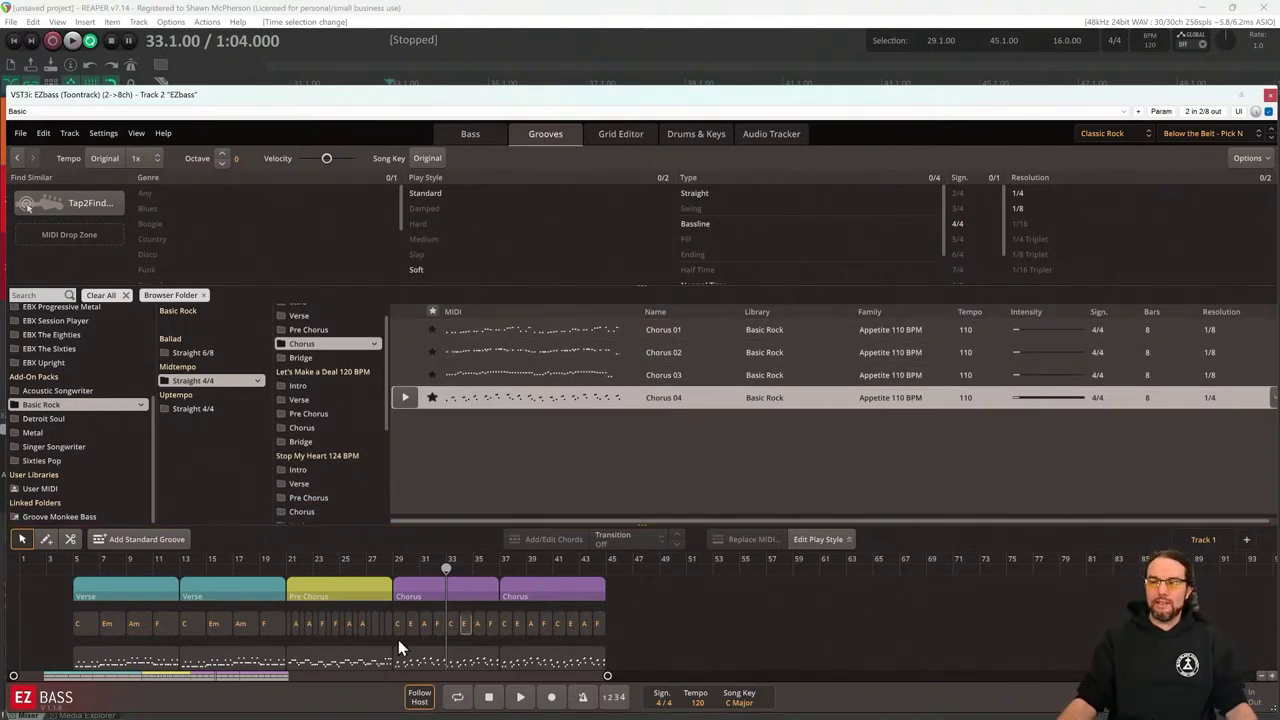
click(1270, 95)
click(121, 429)
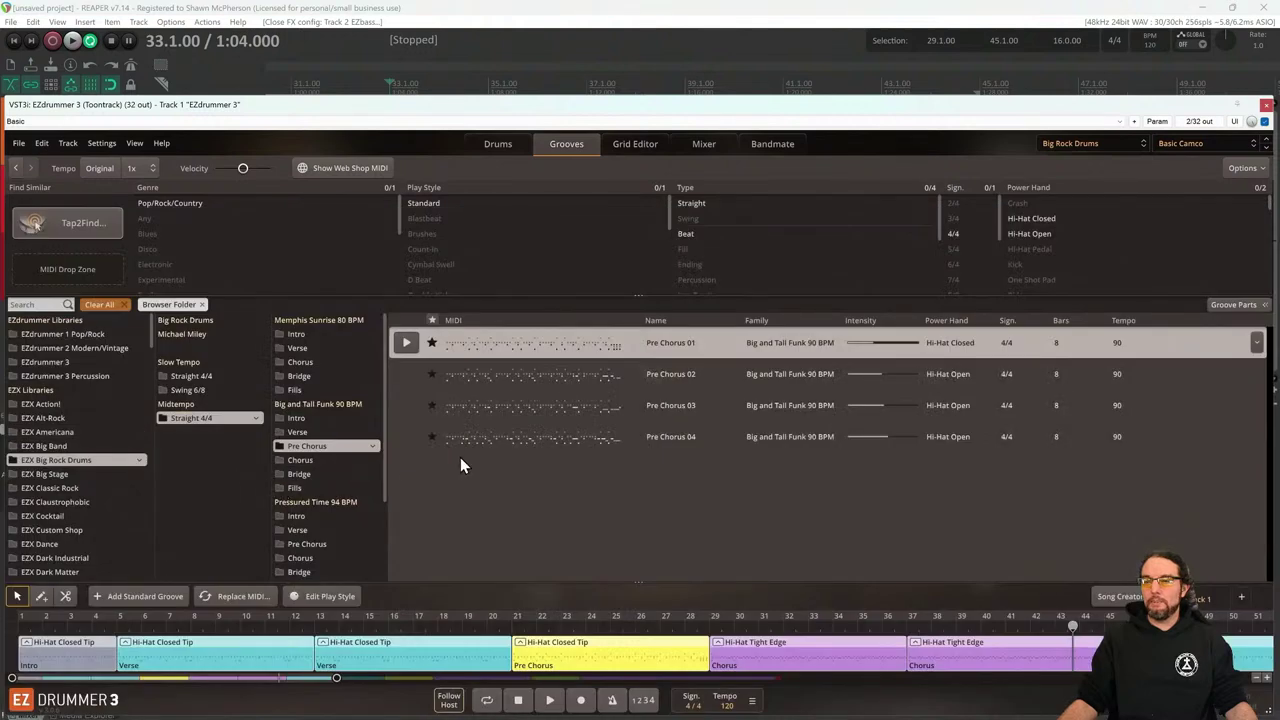
Audition Verse 02 and Verse 04 from the Pressured Time 94 BPM folder of Big Rock Drums in EZdrummer 3
scroll(353, 428, down, 1)
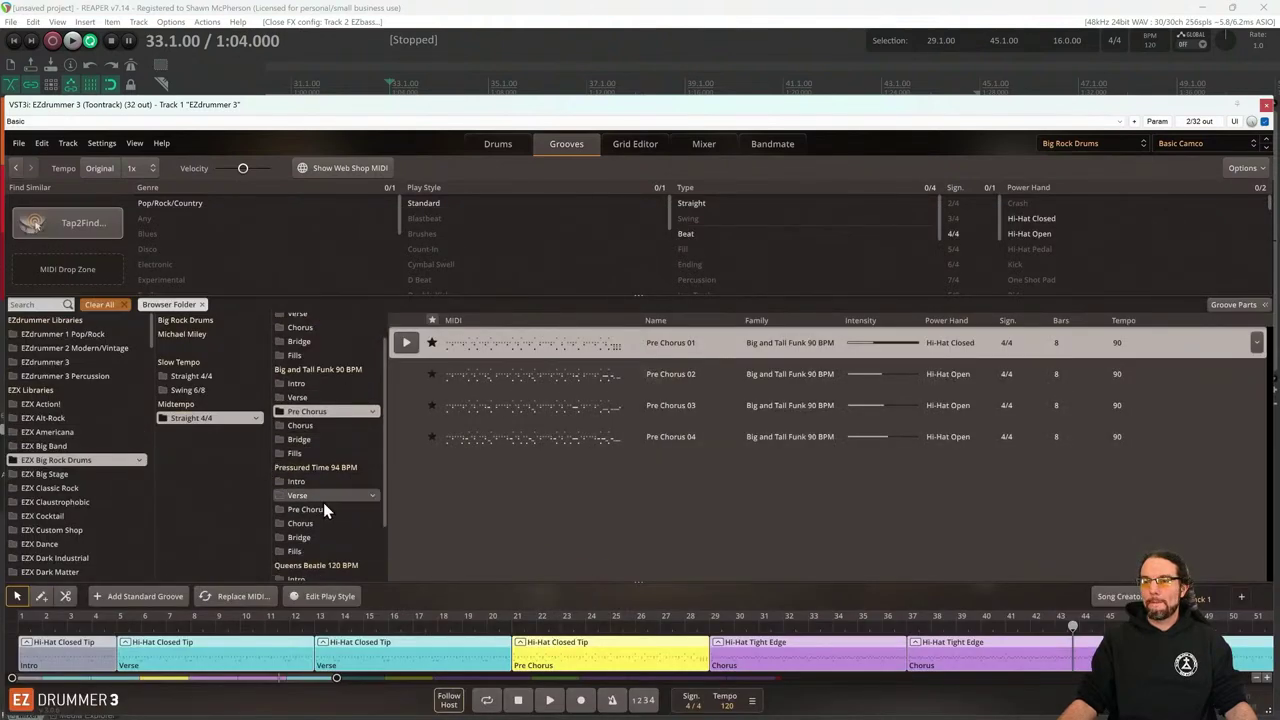
click(318, 495)
click(406, 375)
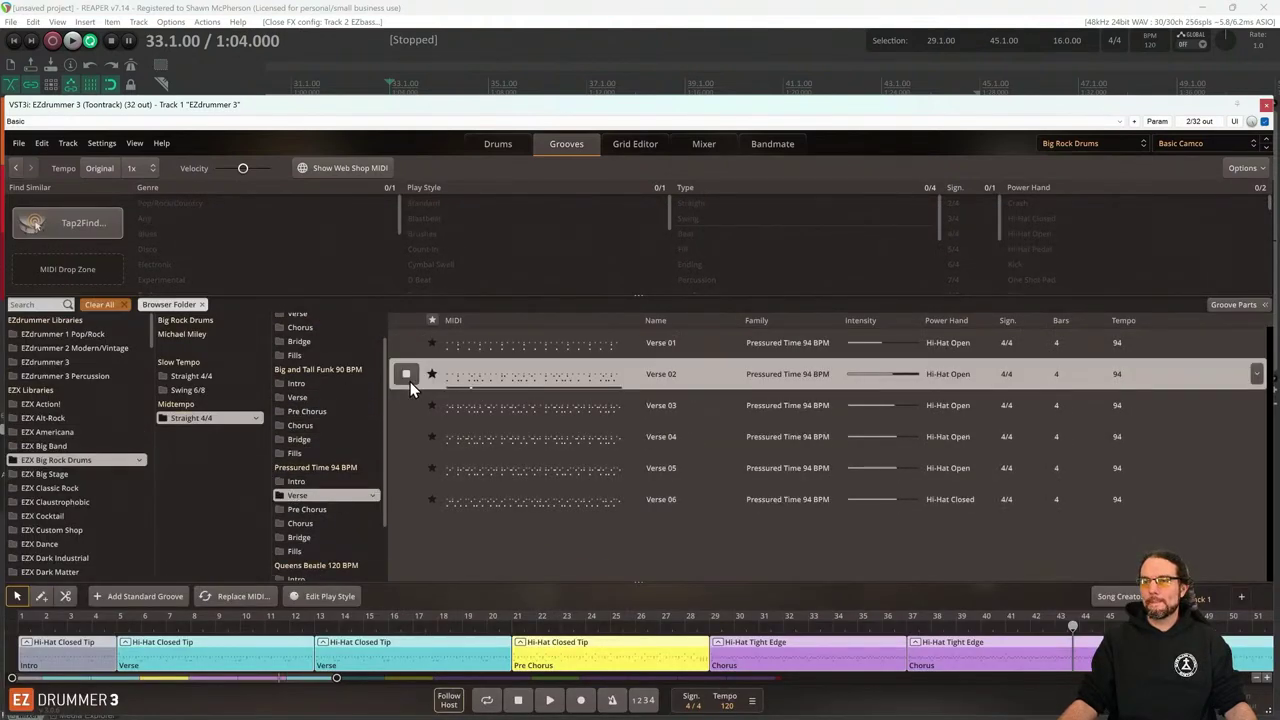
click(405, 437)
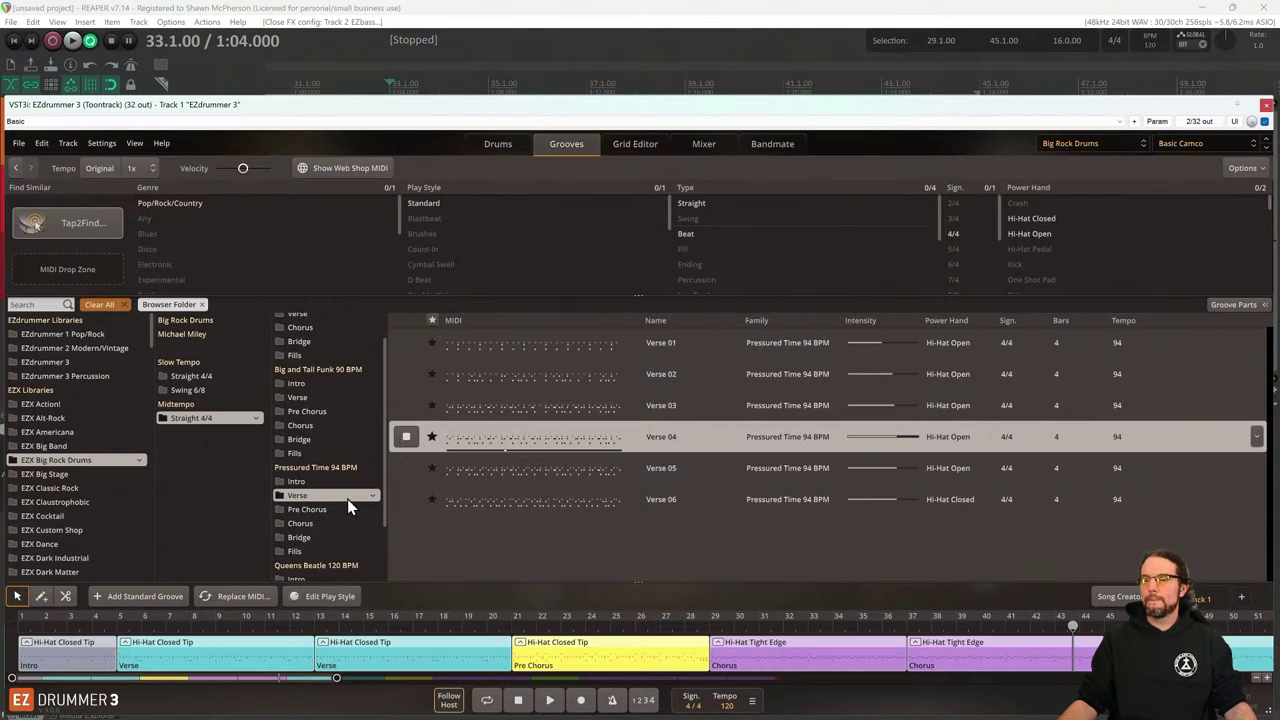
Audition Verse 02 and Verse 03 from the Queens Beatle 120 BPM folder in EZdrummer 3
scroll(347, 505, down, 2)
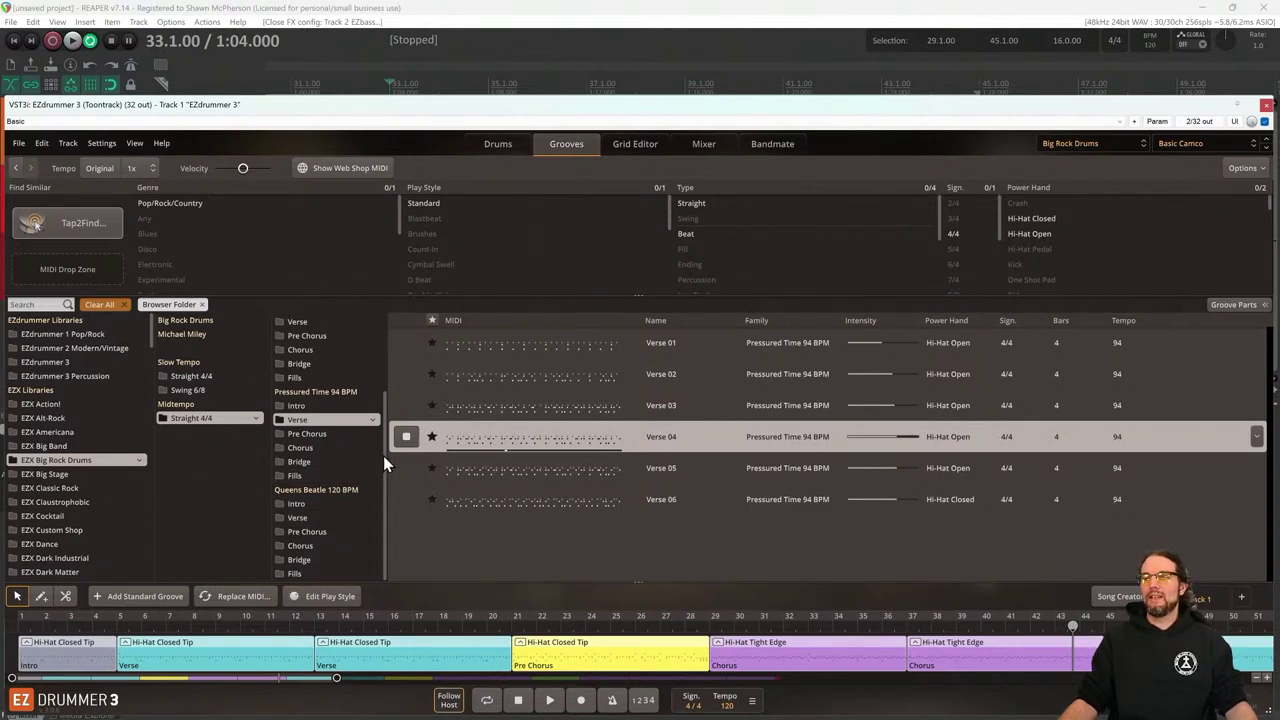
click(322, 518)
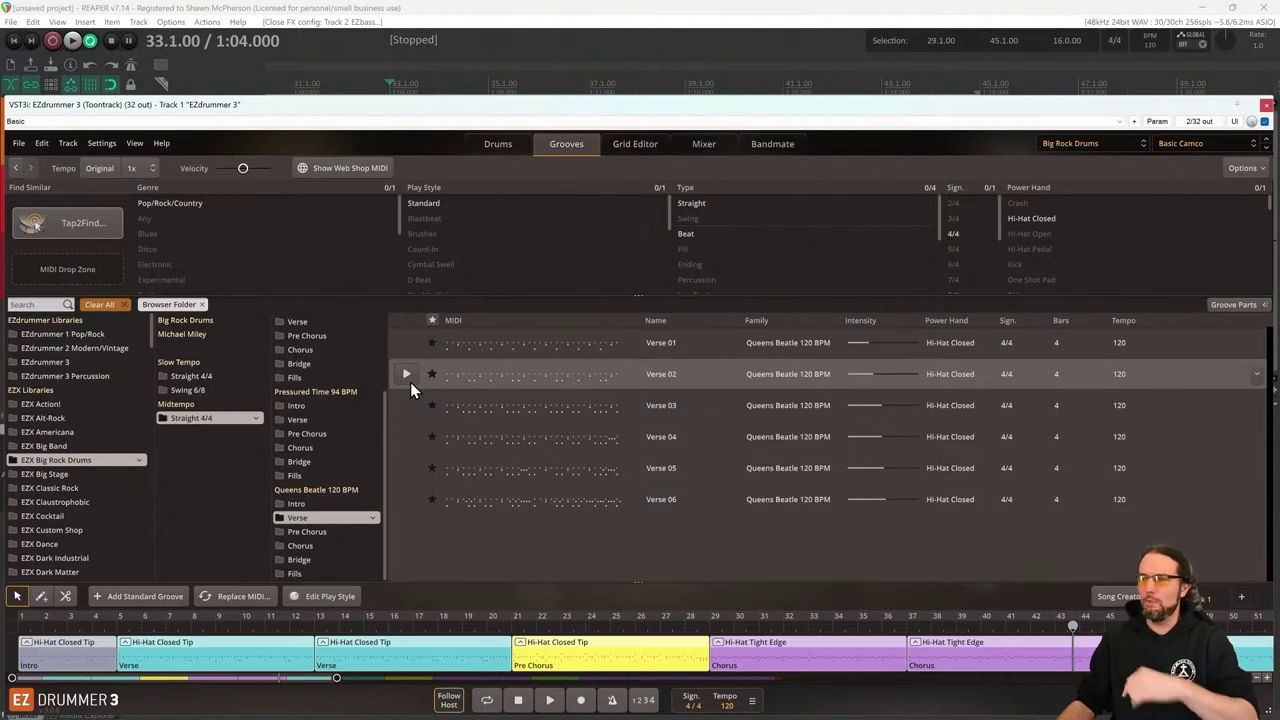
click(410, 382)
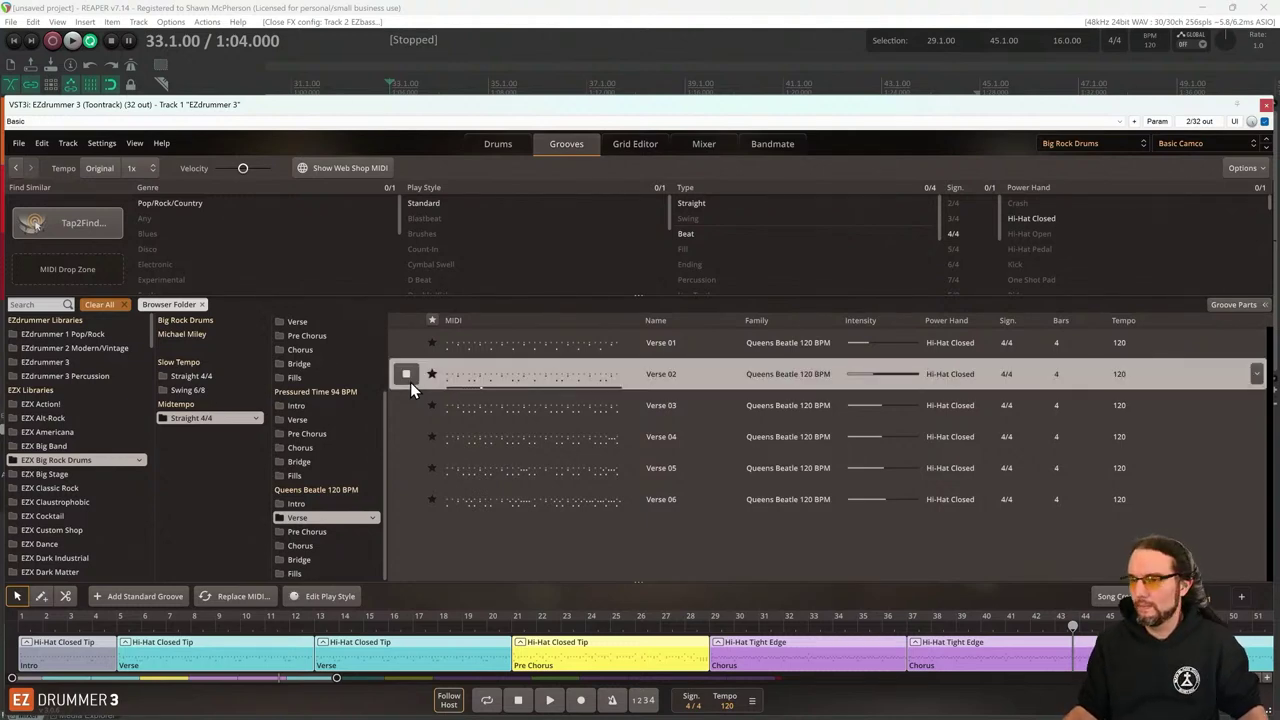
click(490, 412)
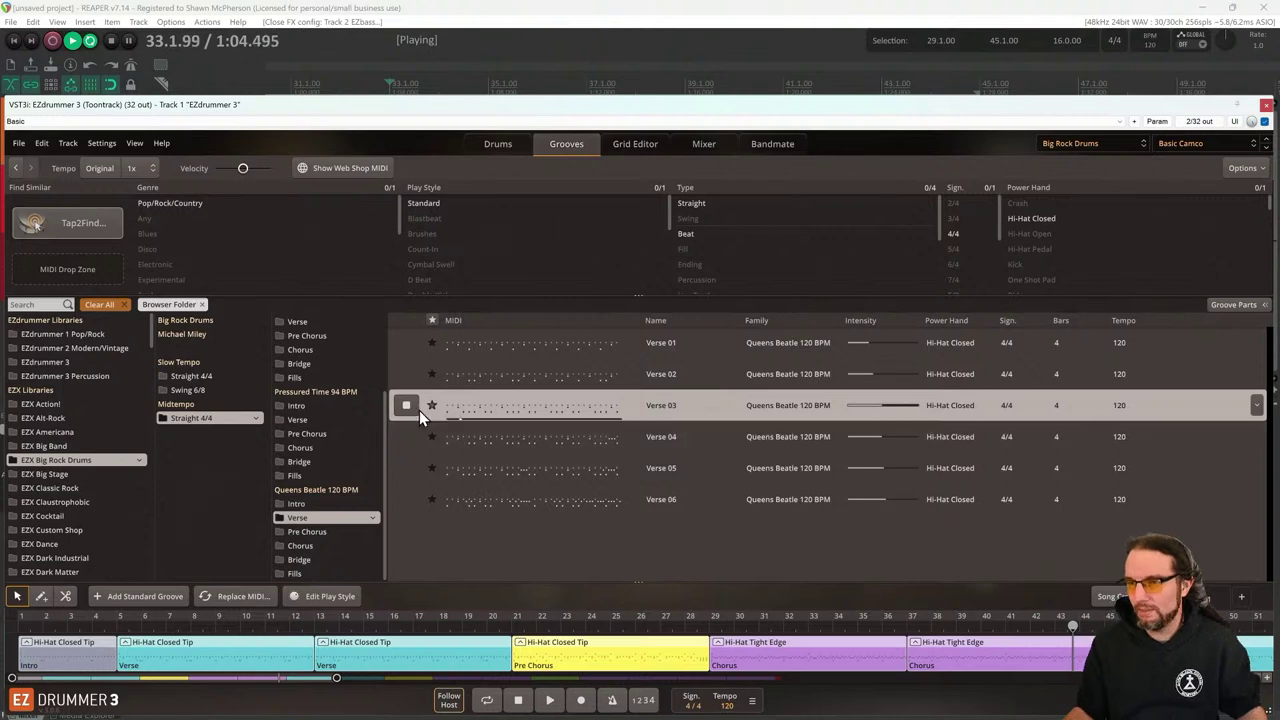
Replace both drum chorus blocks with four back-to-back copies of the Queens Beatle Verse 03 groove, filling bars 29 to 45
click(482, 402)
drag(482, 402, 262, 623)
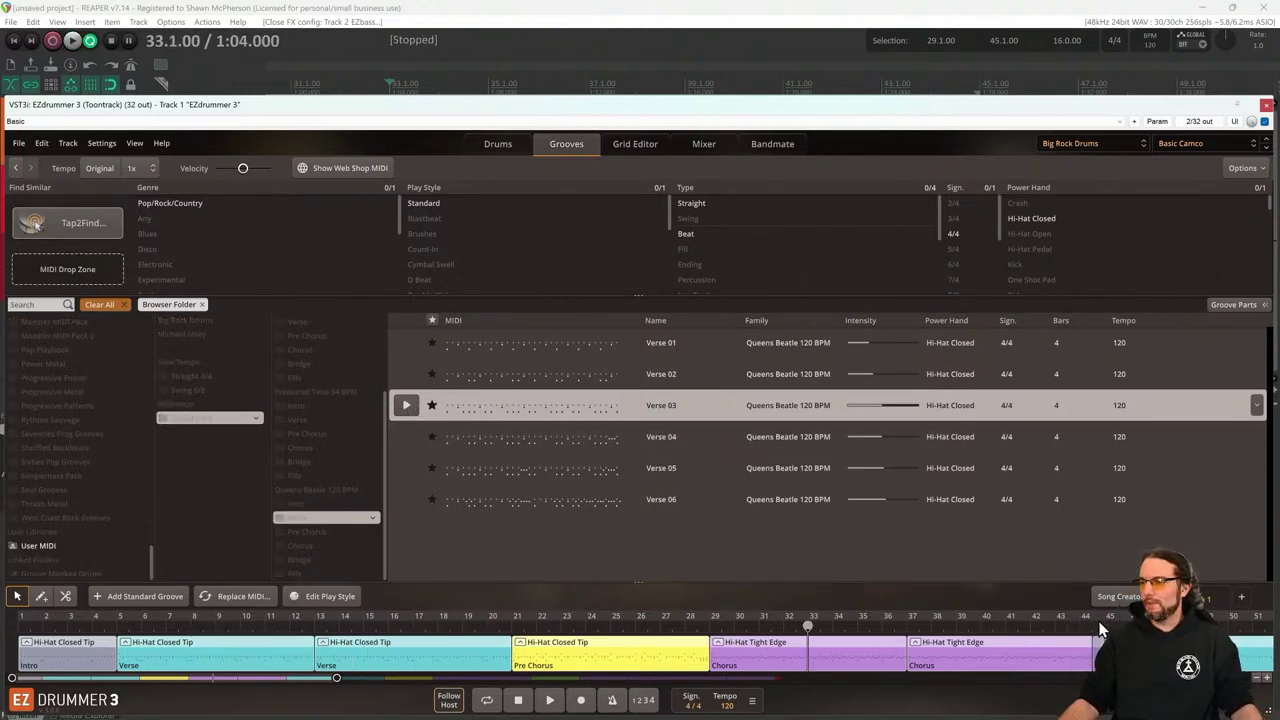
scroll(640, 650, right, 3)
drag(1094, 656, 868, 658)
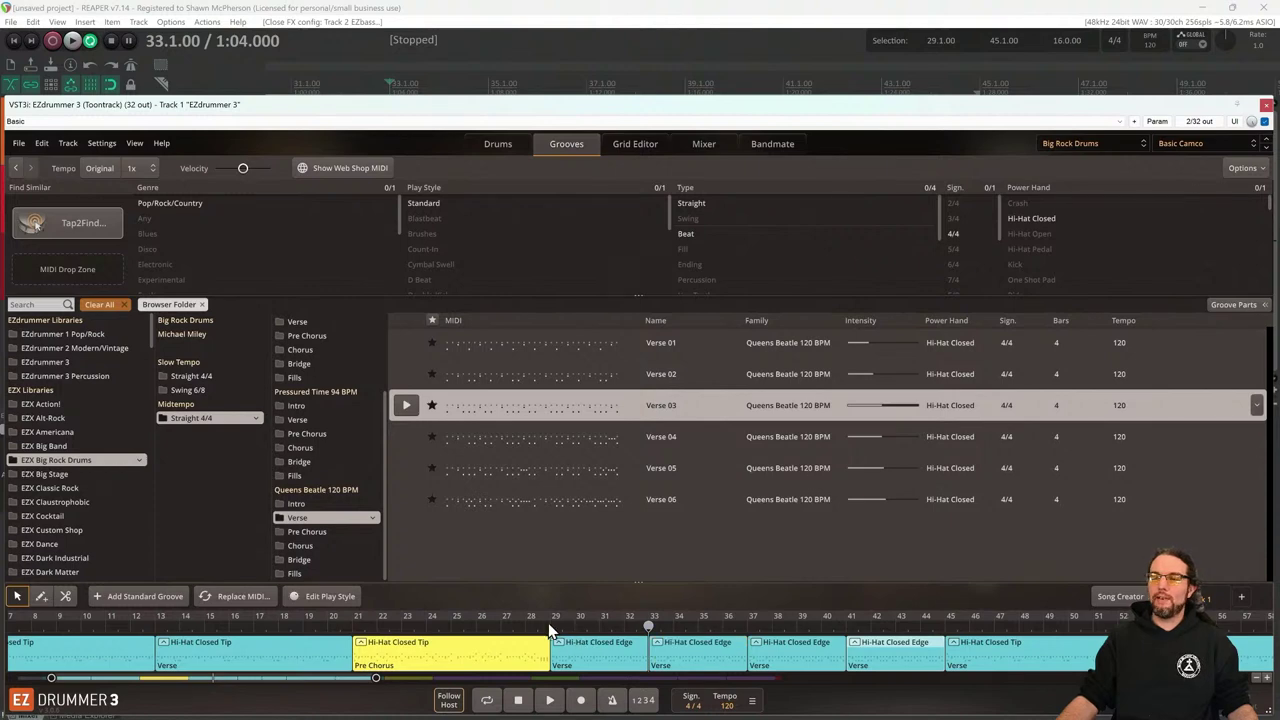
Play from bar 33, switch to EZbass, and audition Verse 02 through 04 from the Let's Make a Deal 120 BPM folder
key(space)
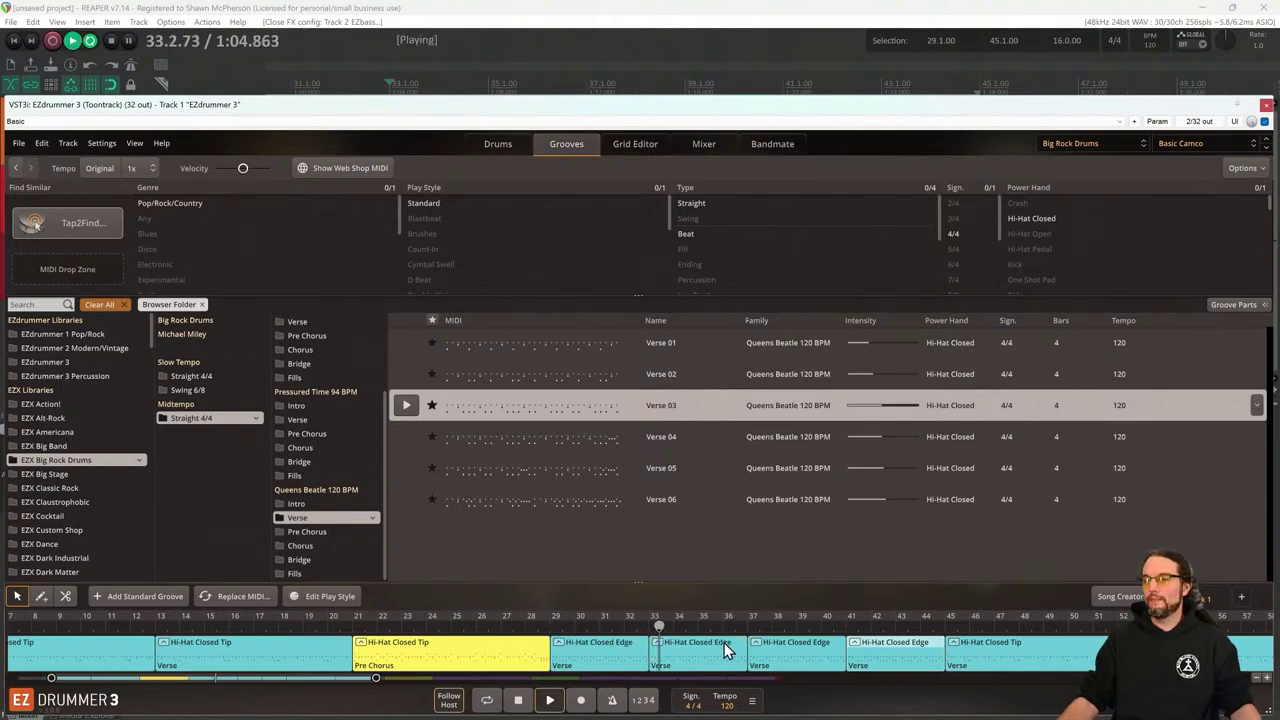
key(Escape)
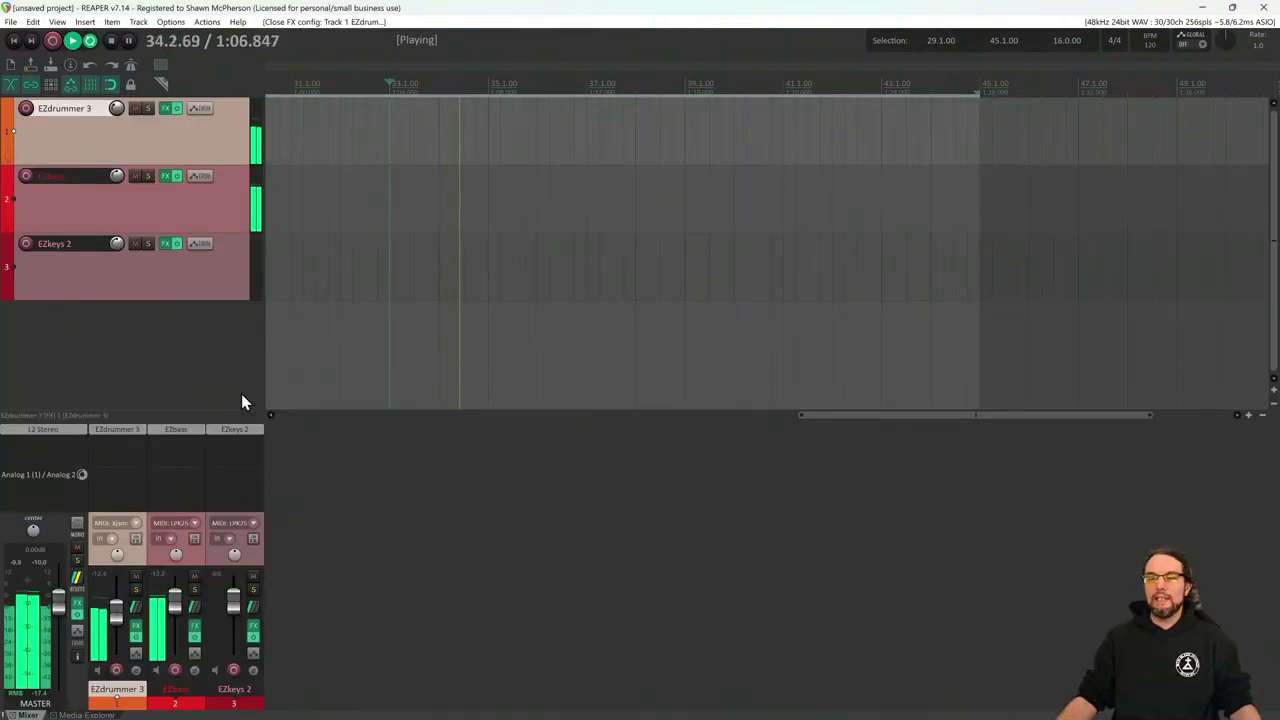
click(189, 429)
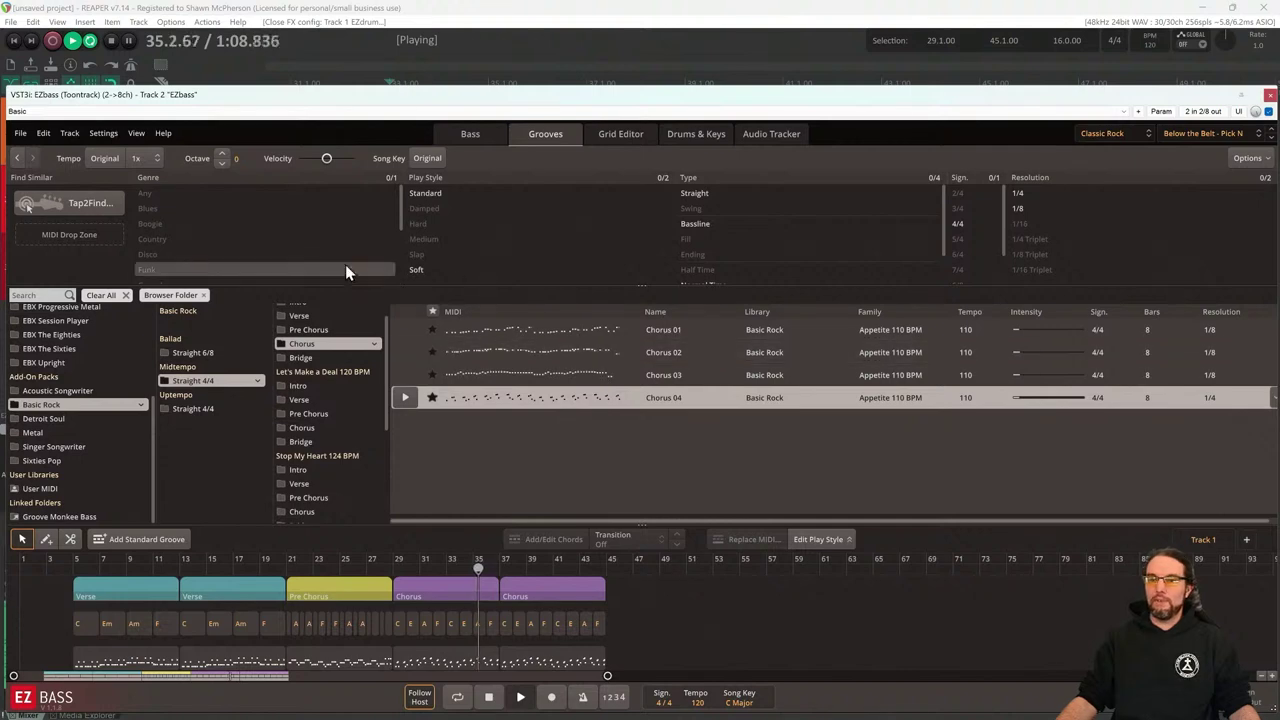
scroll(349, 353, up, 1)
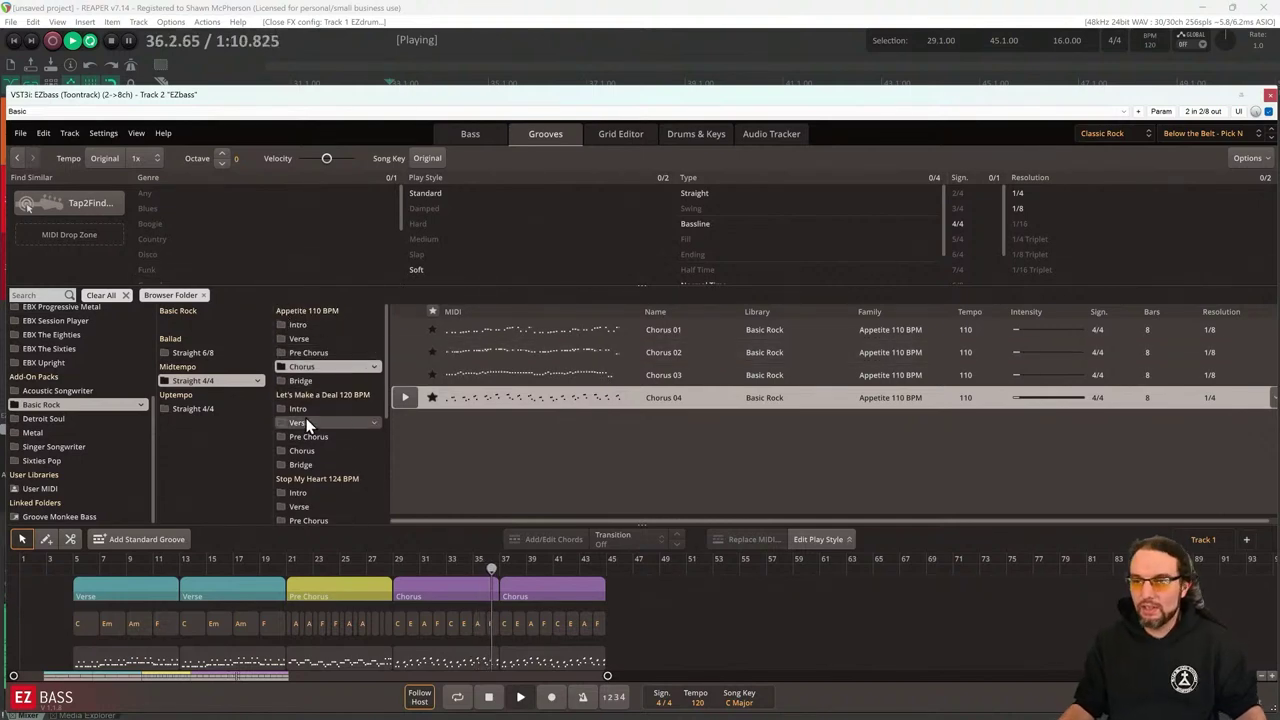
click(323, 422)
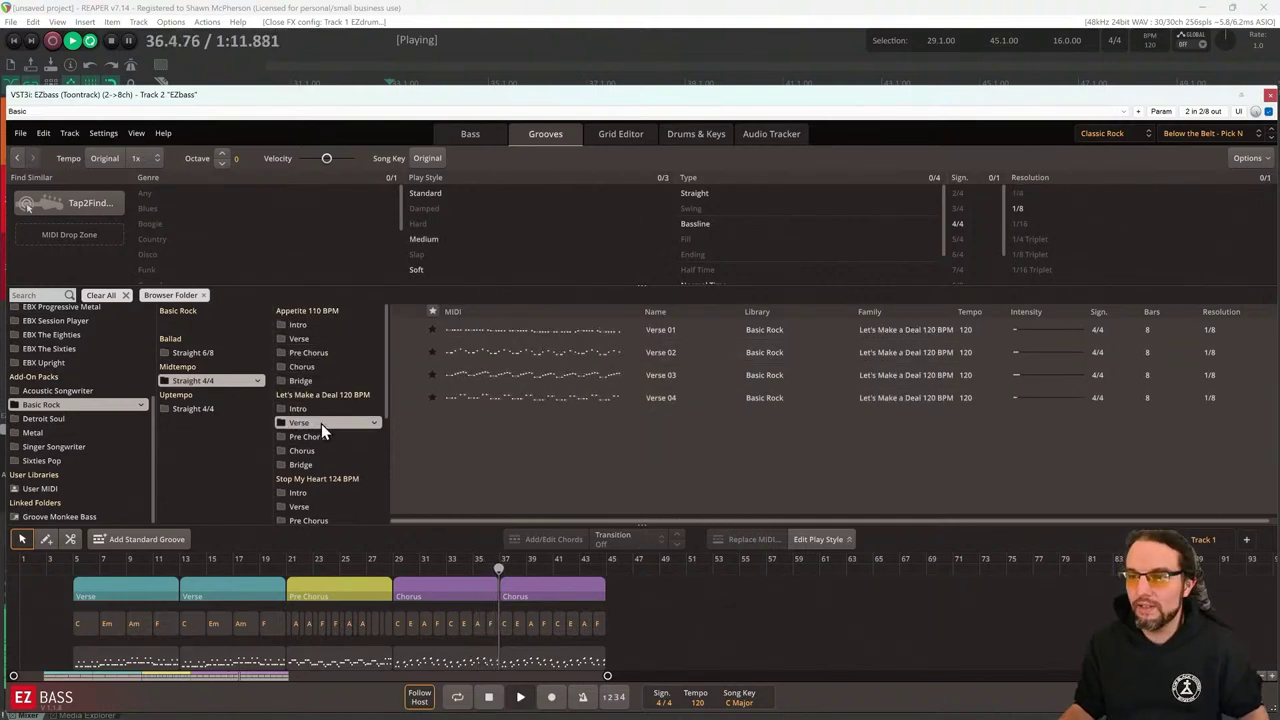
click(405, 353)
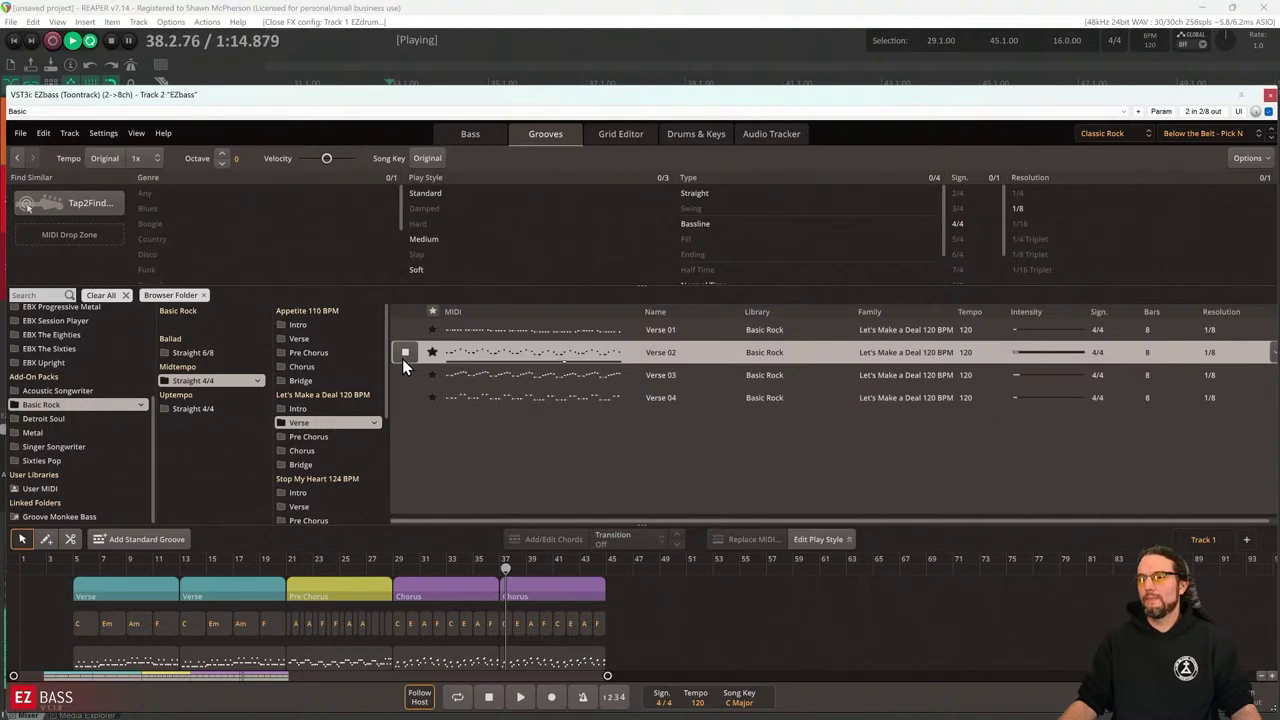
click(499, 377)
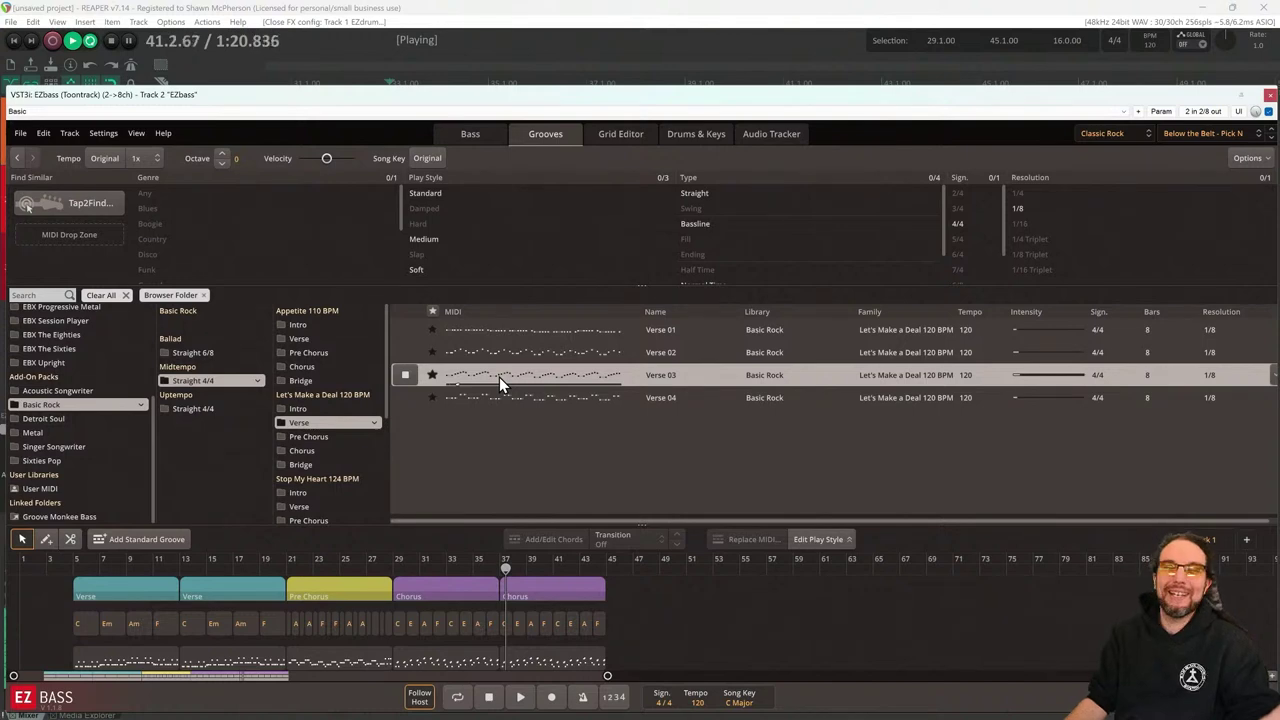
click(545, 405)
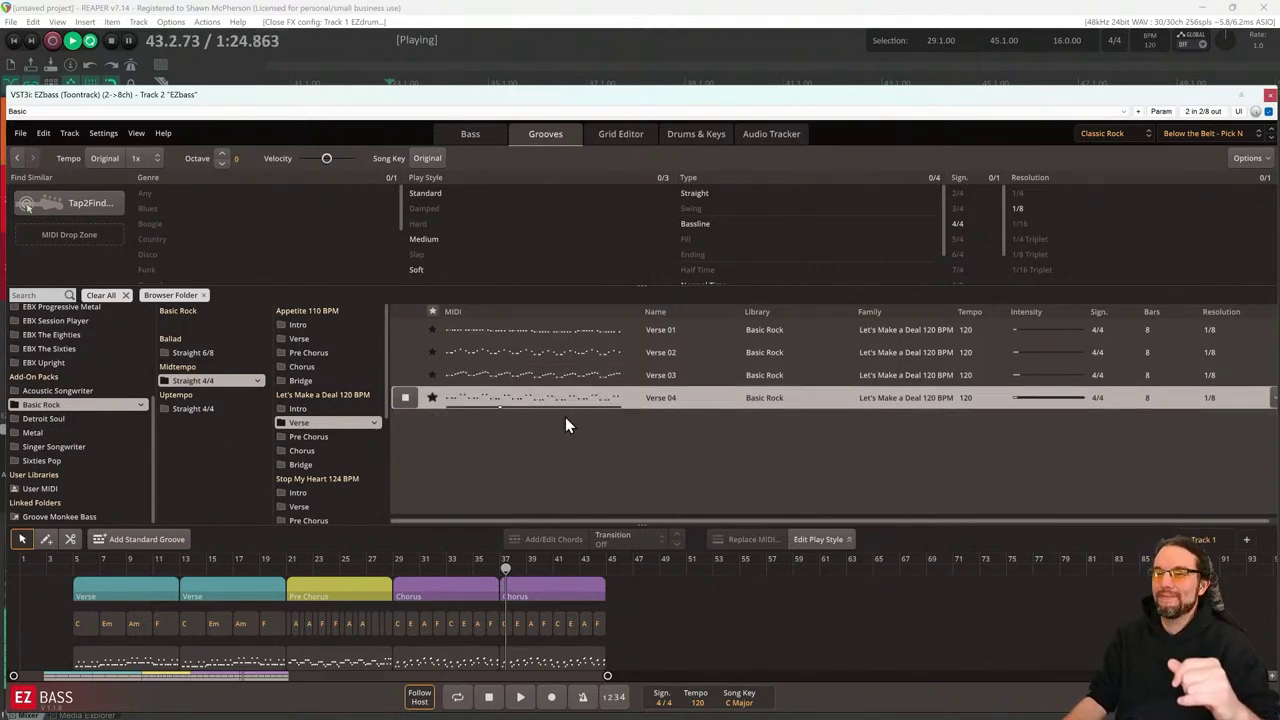
Audition Pre Chorus 02 and Pre Chorus 04 from the Let's Make a Deal 120 BPM folder against the looping drums
click(335, 437)
click(406, 352)
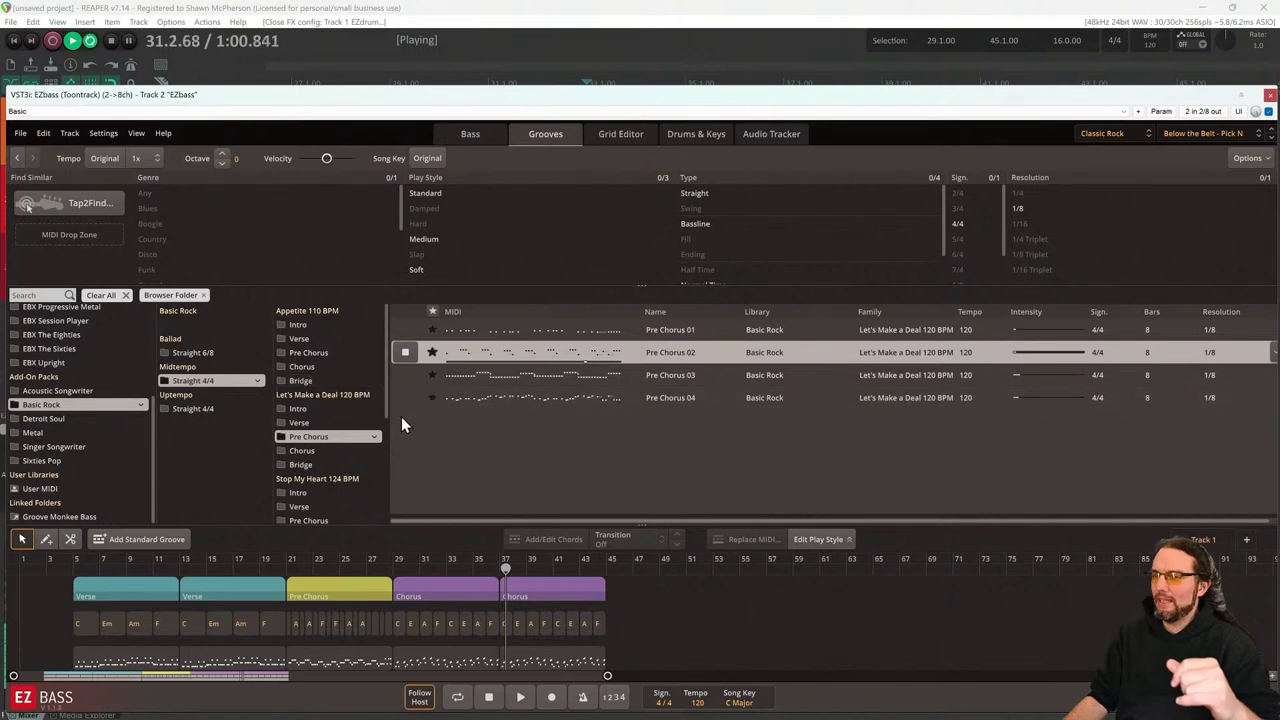
click(536, 402)
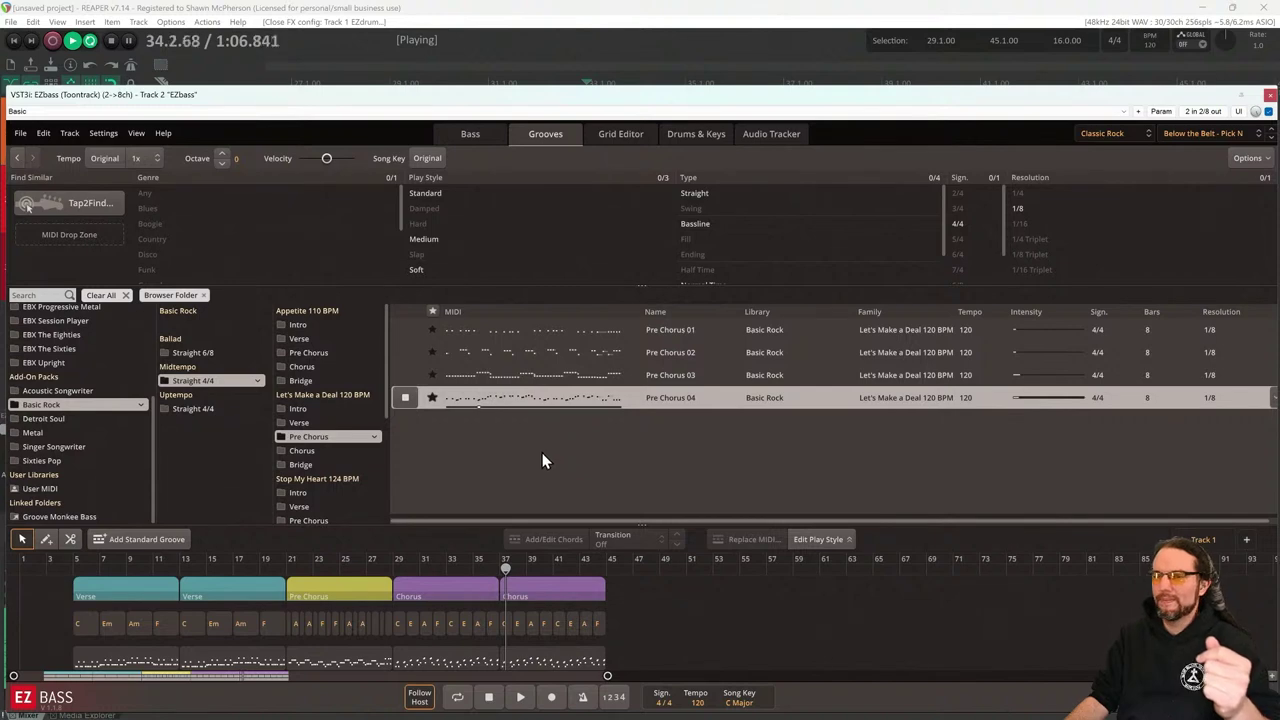
Audition Chorus 02 and Chorus 04 from the Let's Make a Deal 120 BPM folder against the looping drums
click(325, 455)
click(402, 353)
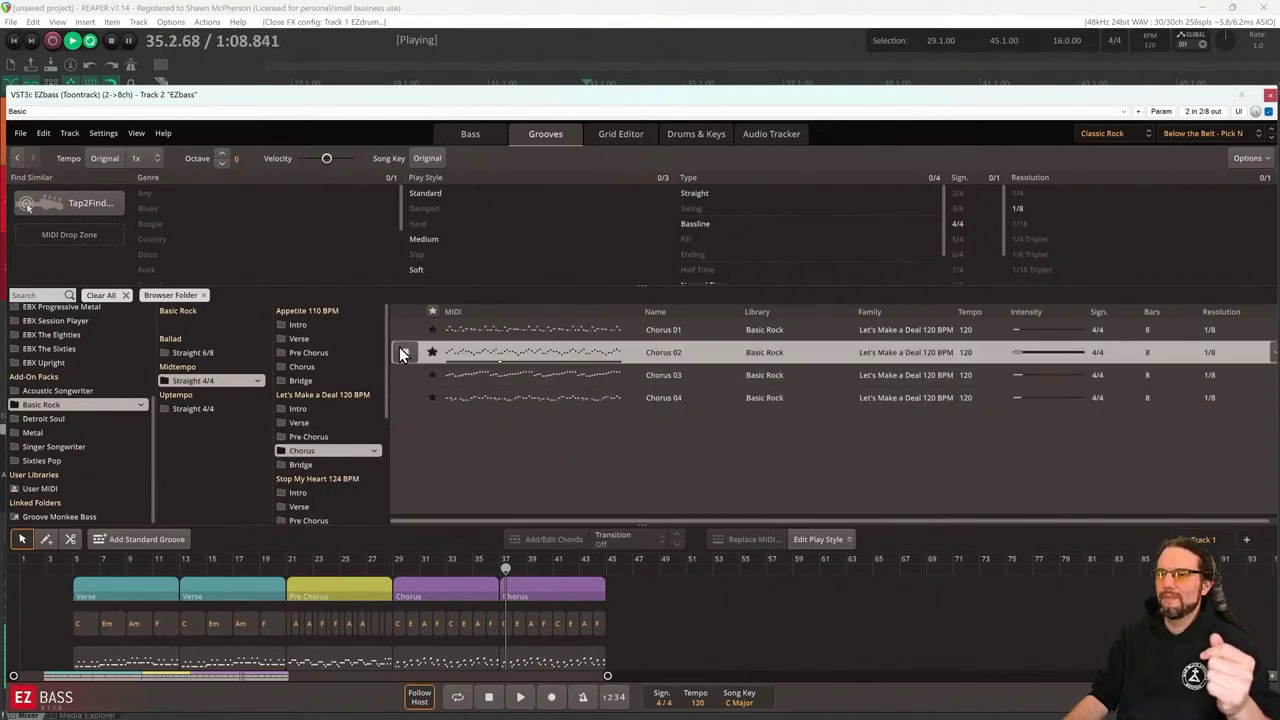
click(523, 399)
Audition Verse 02 and Verse 04 from the Luck of the Draw 133 BPM folder
scroll(346, 424, down, 3)
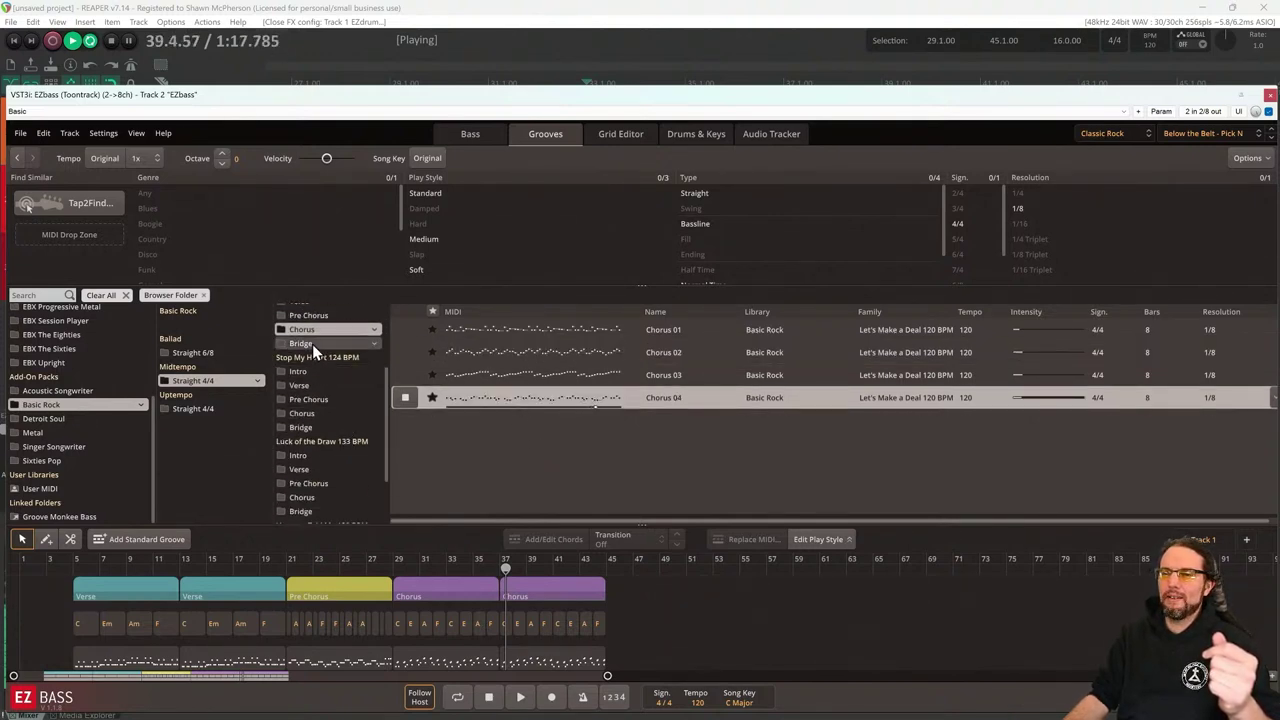
click(314, 469)
click(405, 353)
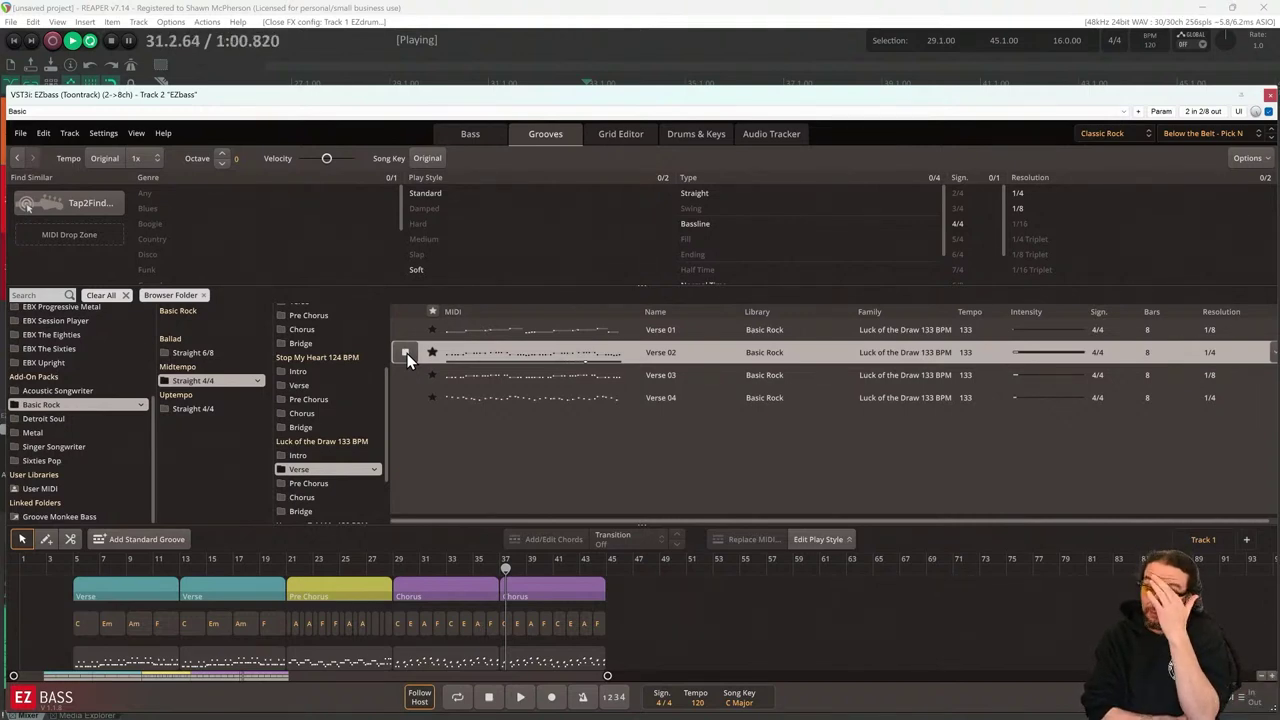
click(492, 397)
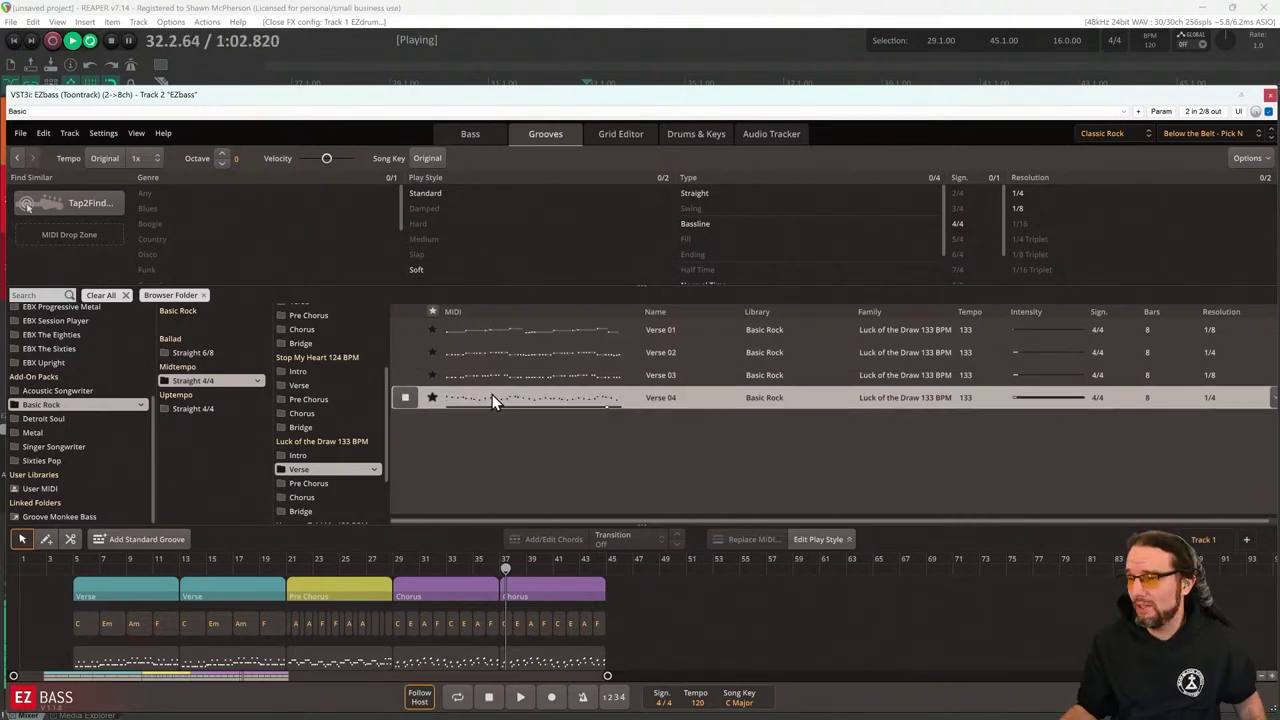
Audition Pre Chorus 03 and Pre Chorus 04 from the Luck of the Draw 133 BPM folder
scroll(343, 400, down, 1)
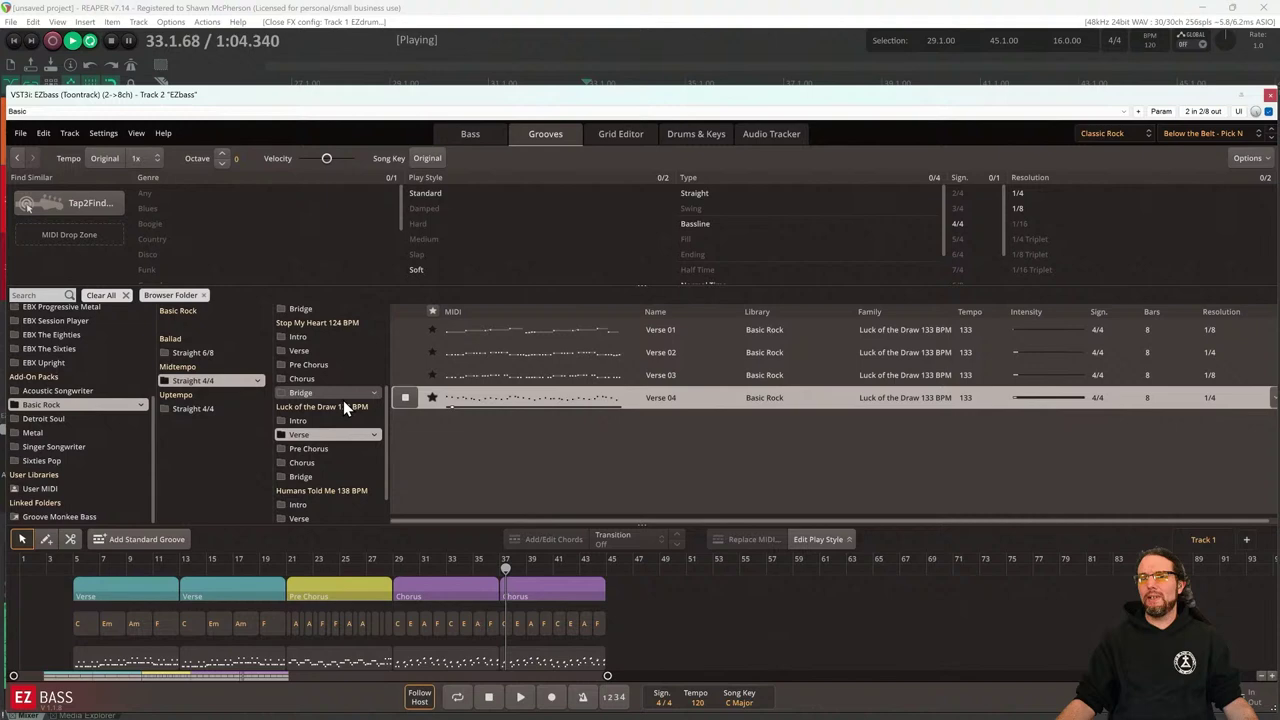
click(332, 453)
click(418, 374)
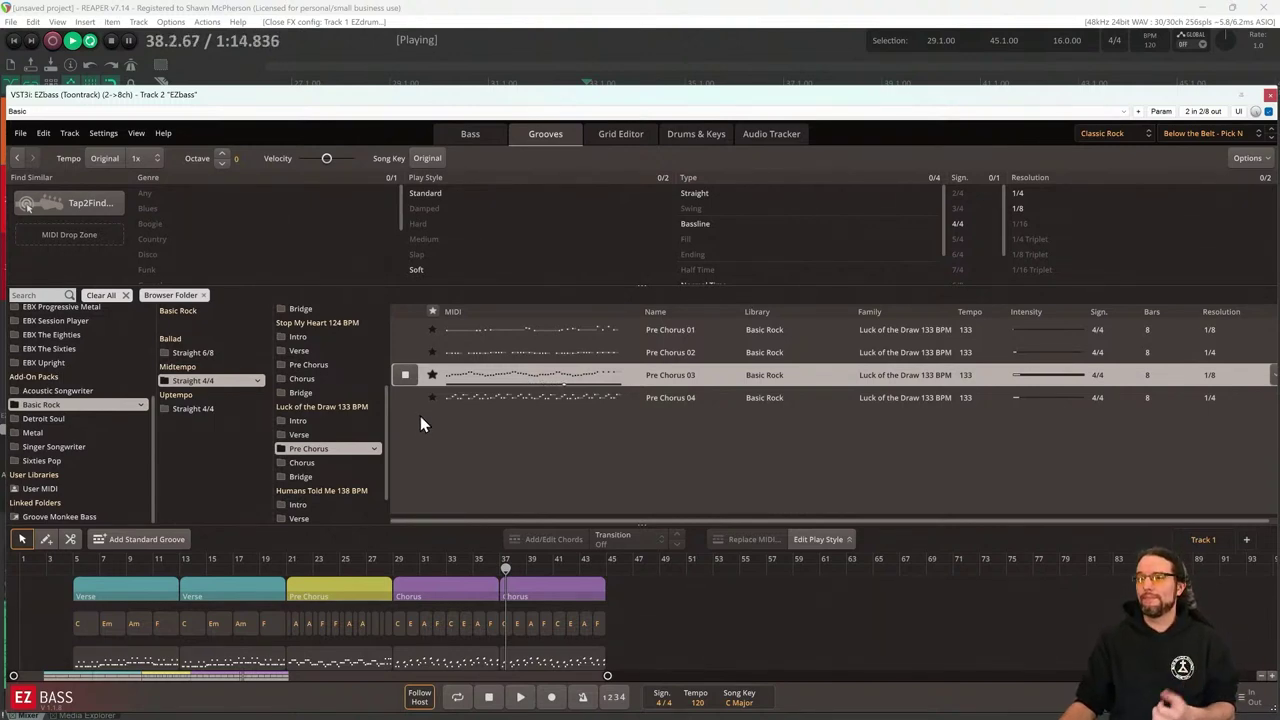
click(492, 396)
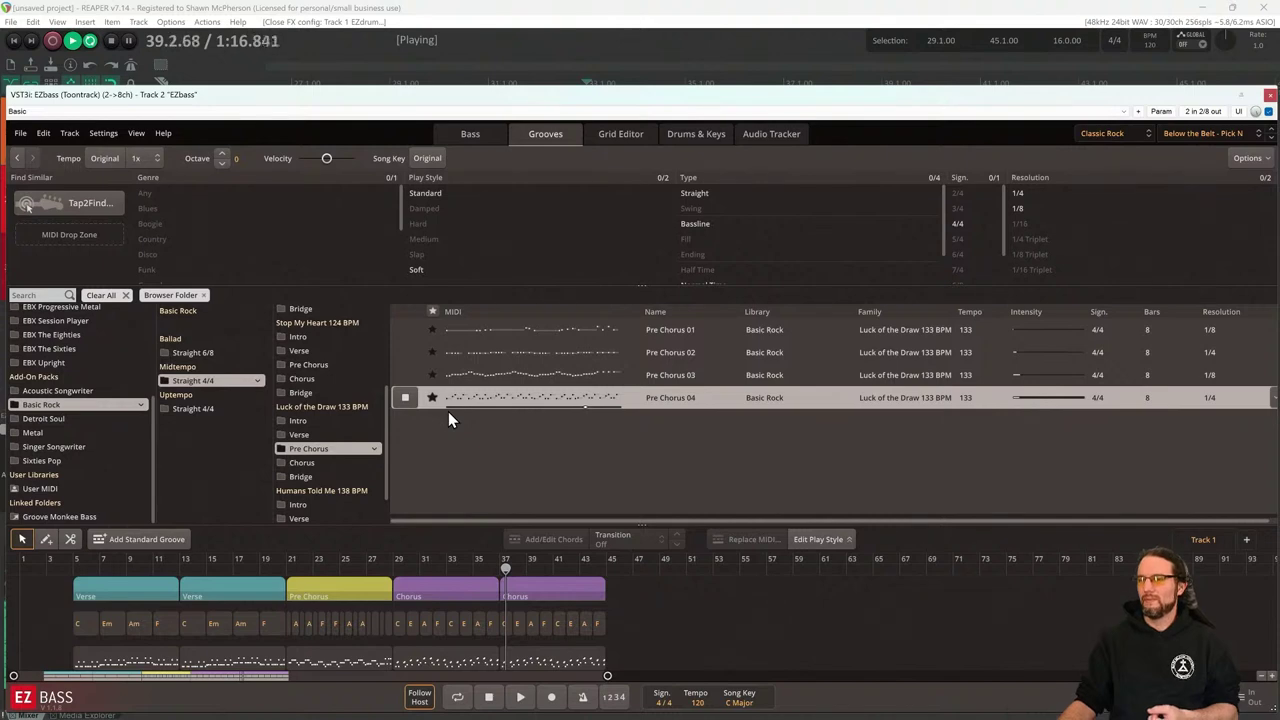
Audition Chorus 03 from the Luck of the Draw 133 BPM folder, then stop playback and close EZbass
scroll(345, 422, down, 1)
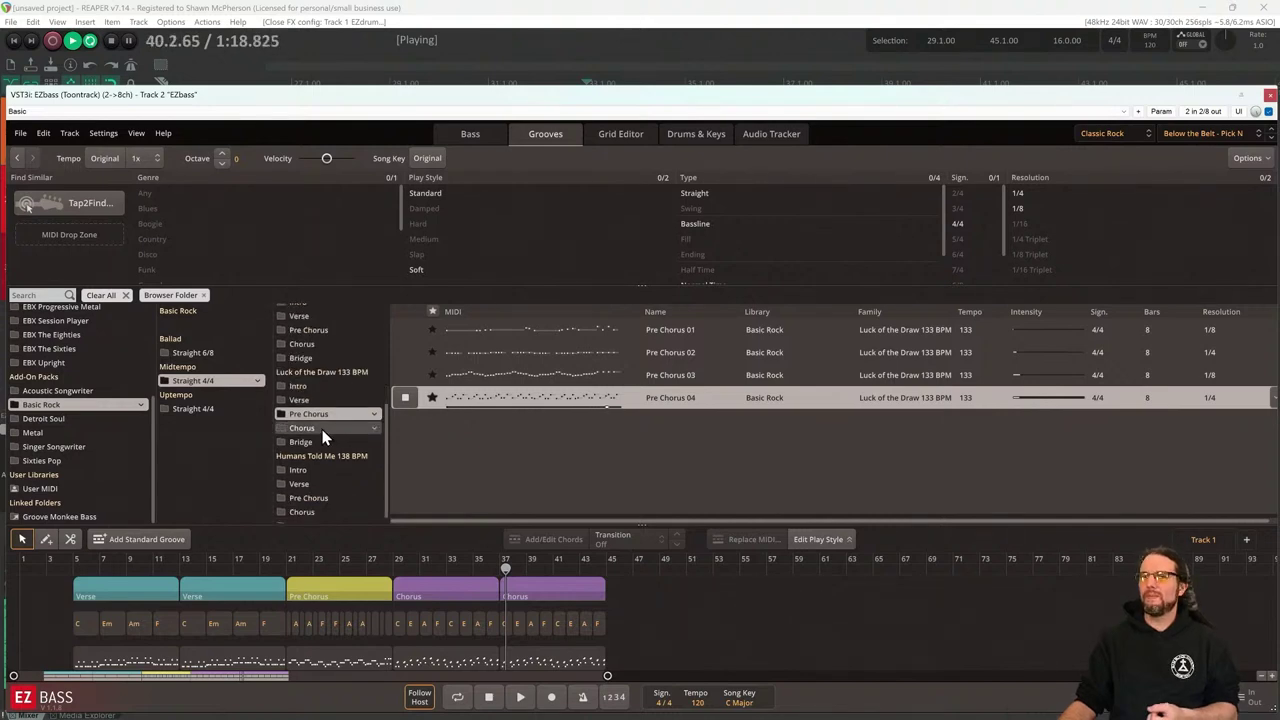
click(322, 429)
click(410, 380)
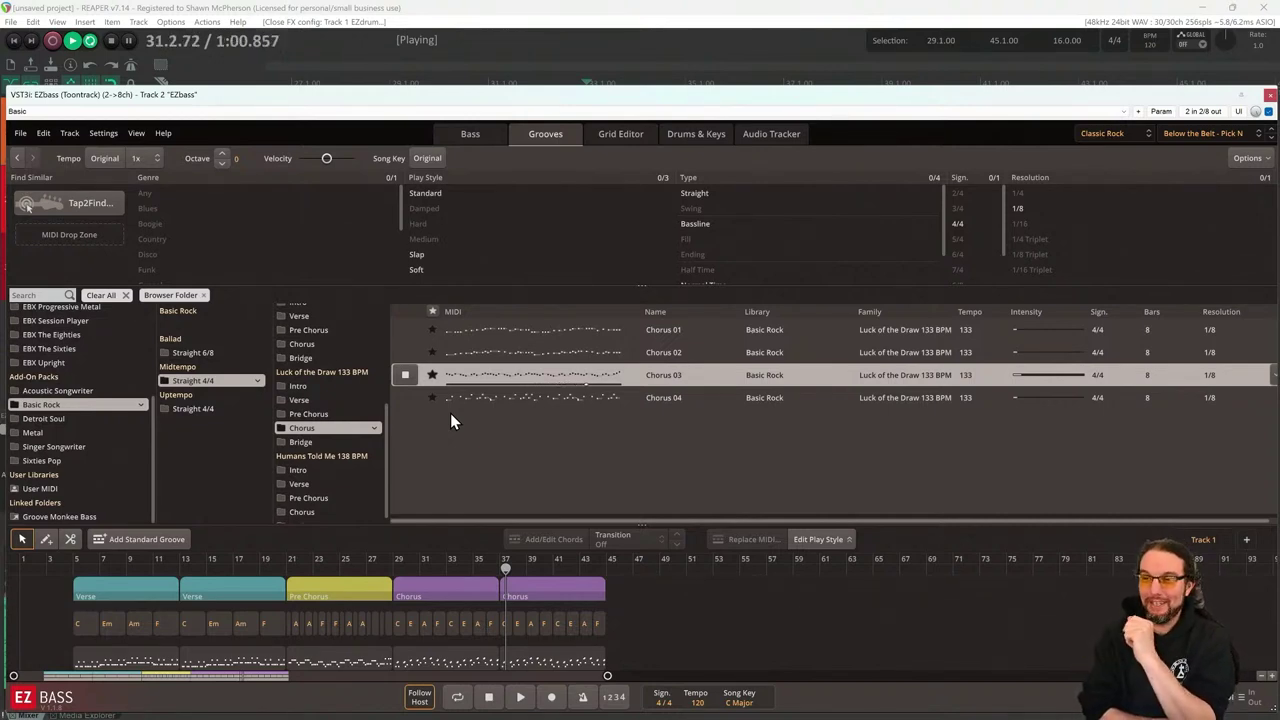
key(space)
click(1270, 97)
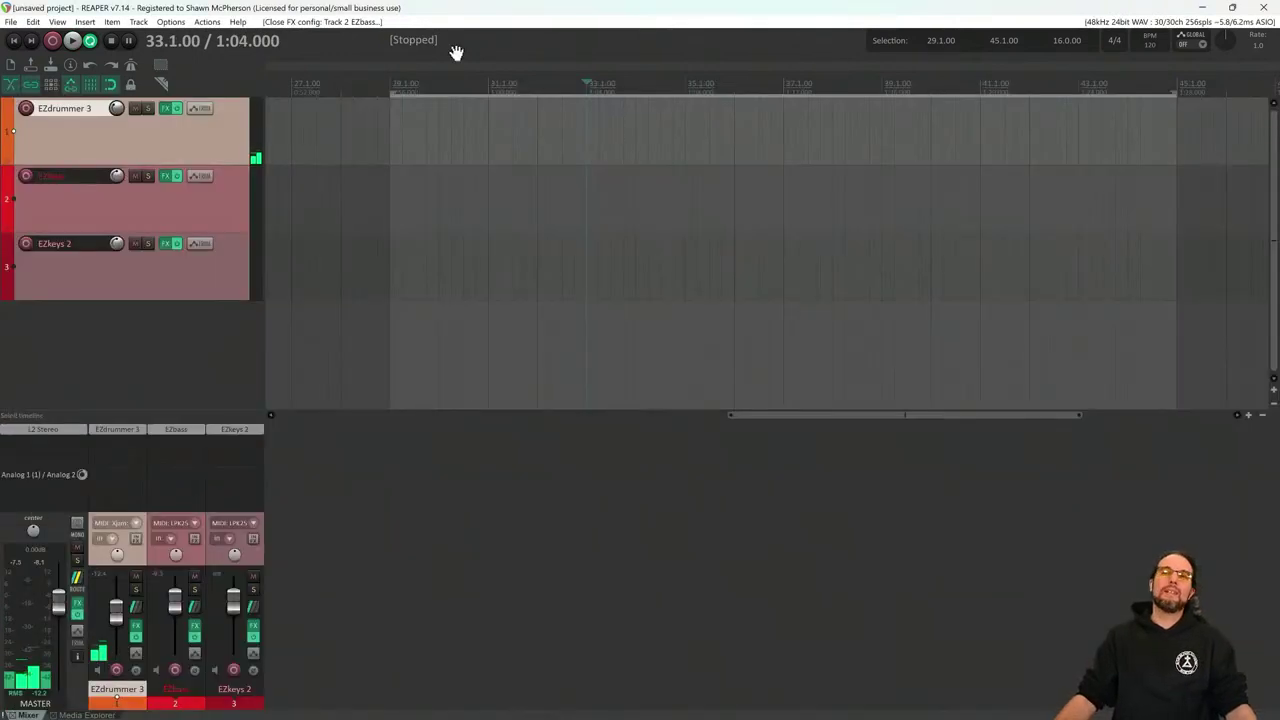
Close the current song project without saving it
click(10, 22)
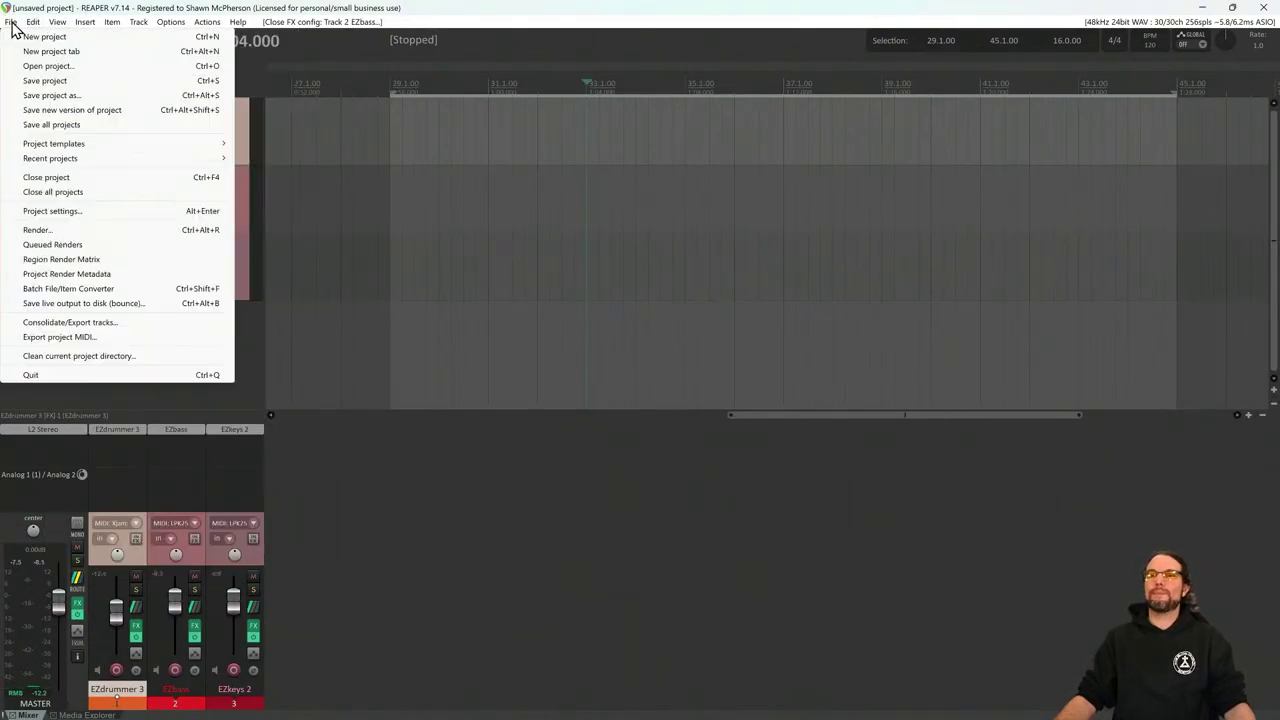
click(55, 179)
click(636, 404)
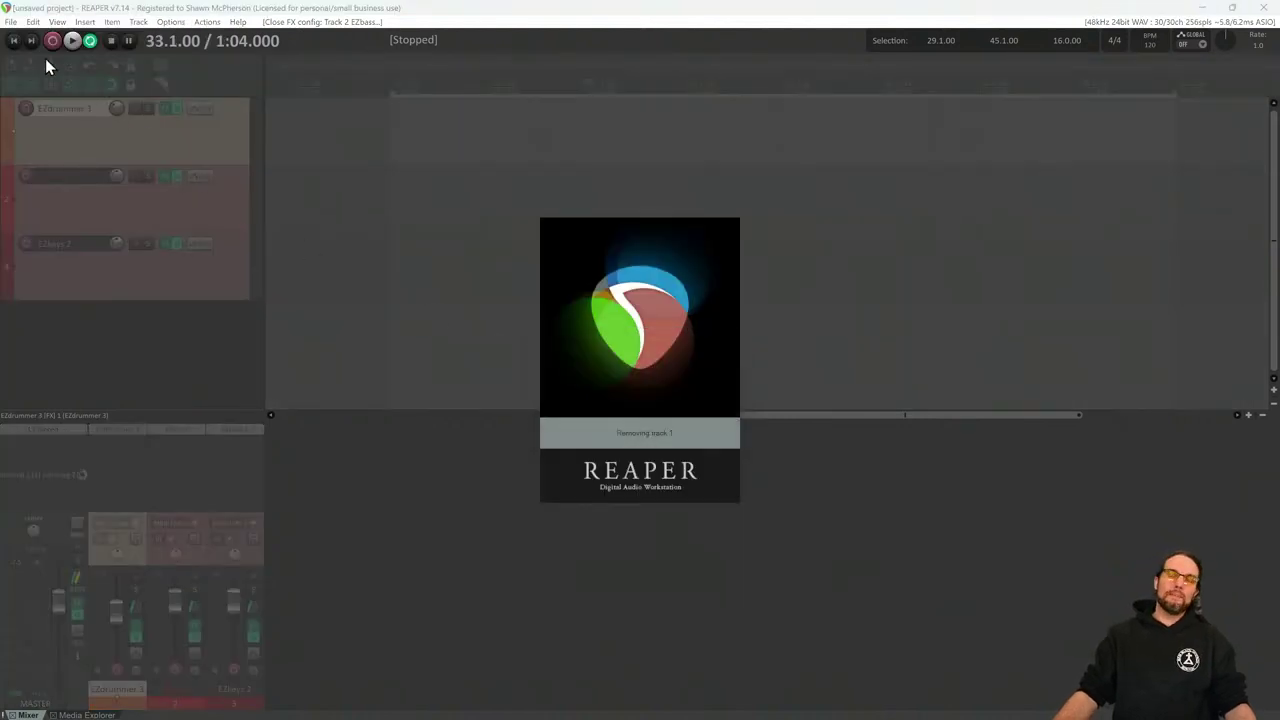
Start a fresh project from the Toontrack Session project template
click(11, 22)
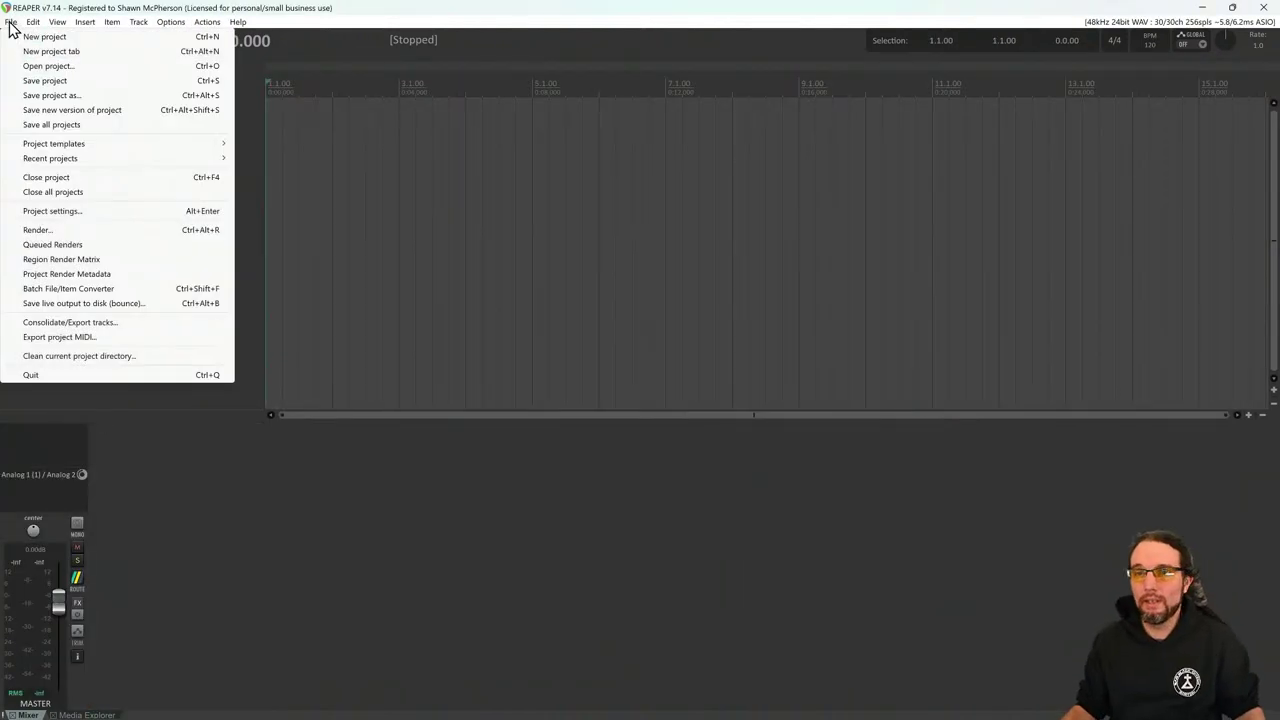
mouse_move(73, 150)
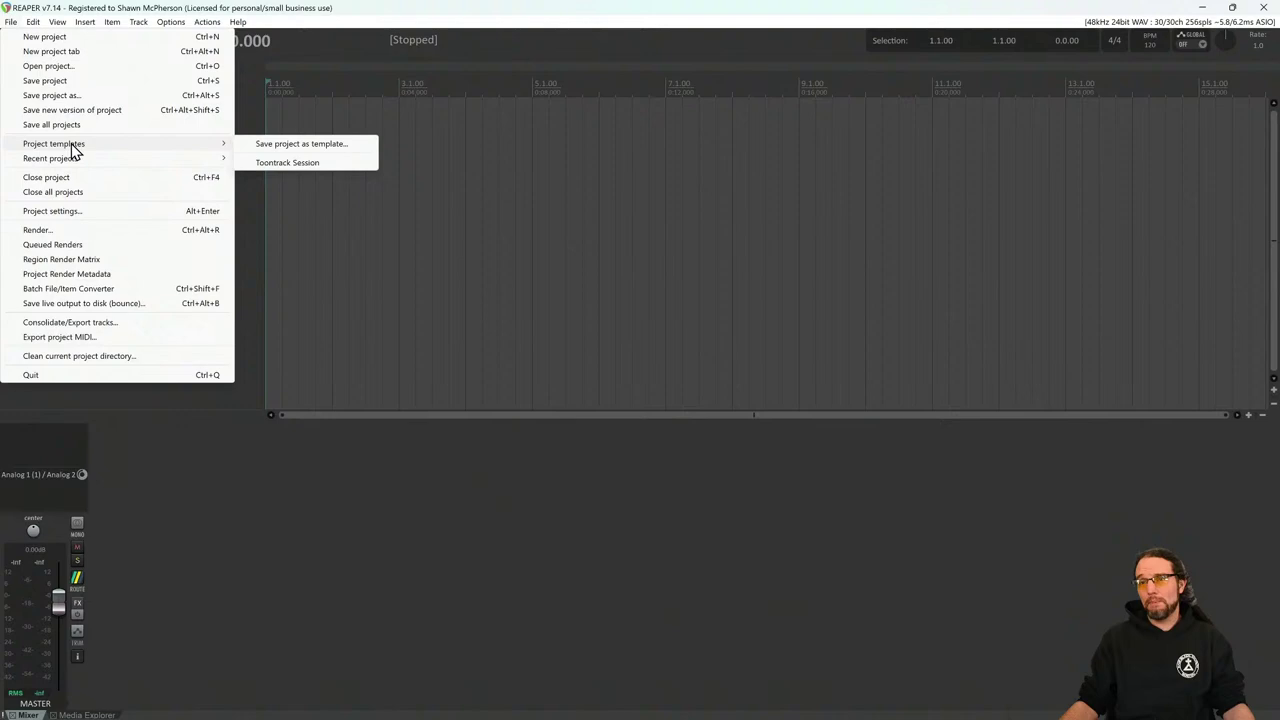
click(293, 165)
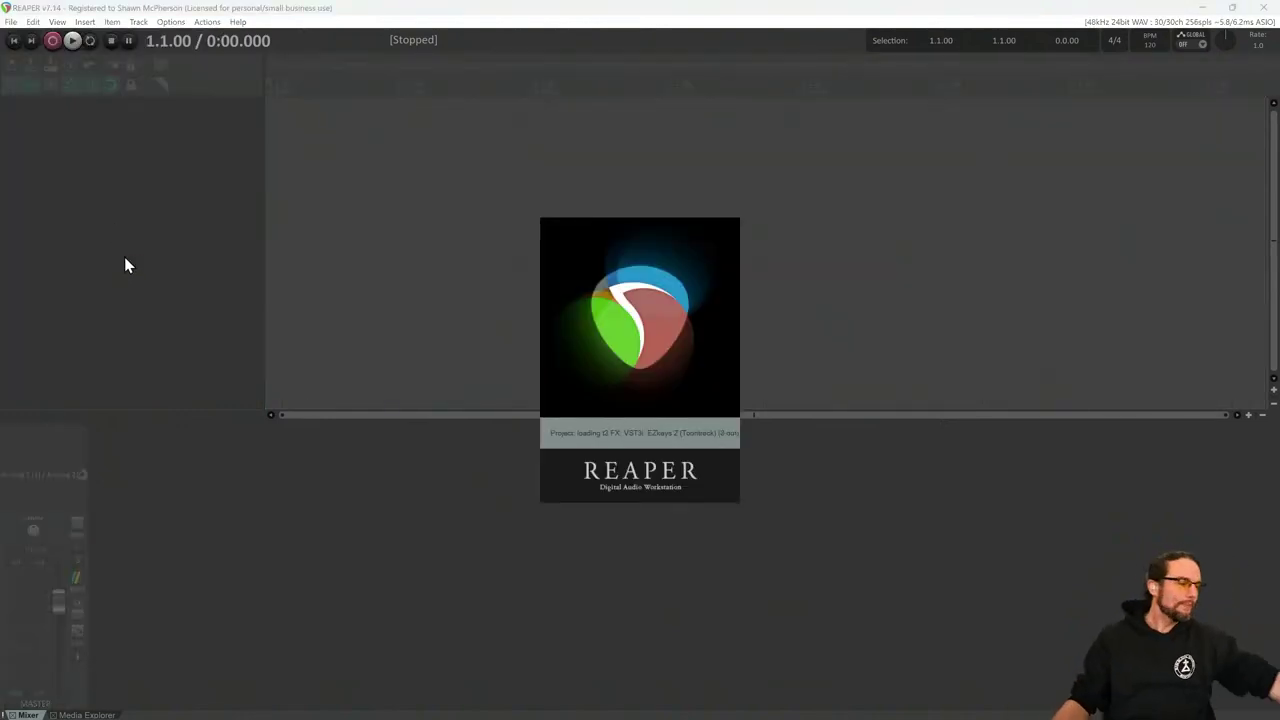
Switch to the browser and read through the viewers' messages in the YouTube live chat
key(alt+Tab)
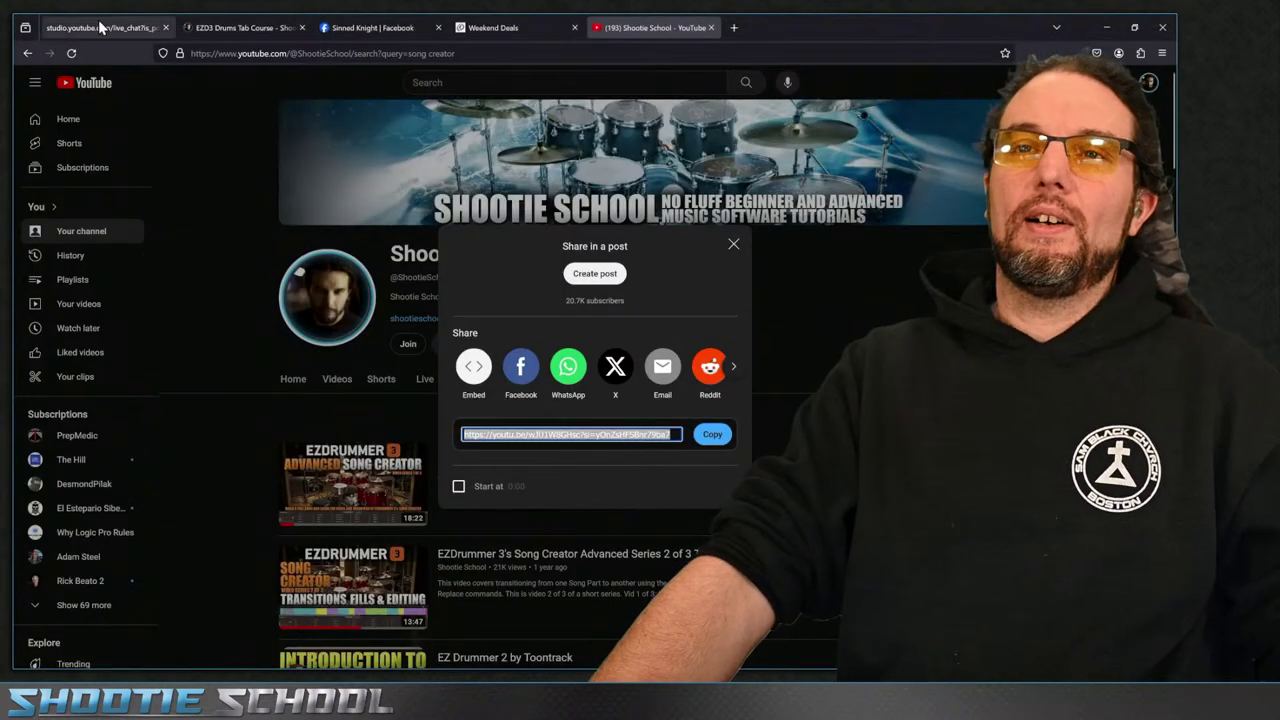
click(100, 27)
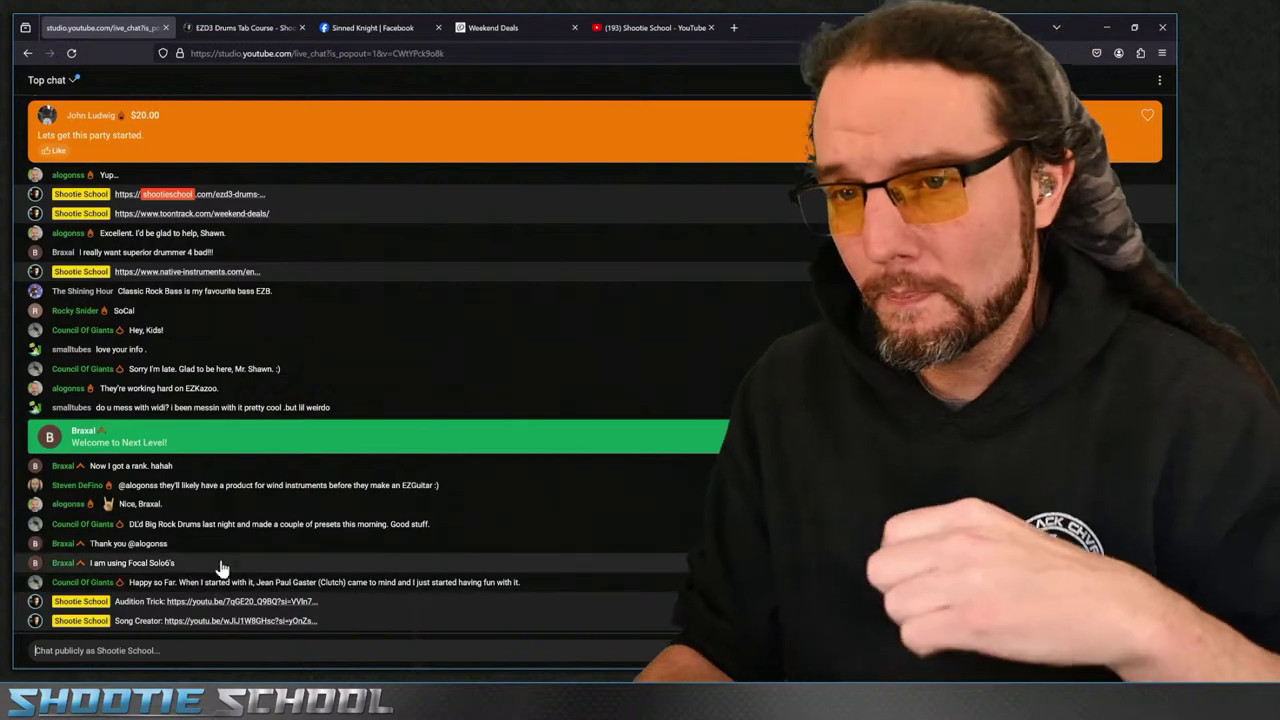
scroll(272, 538, up, 1)
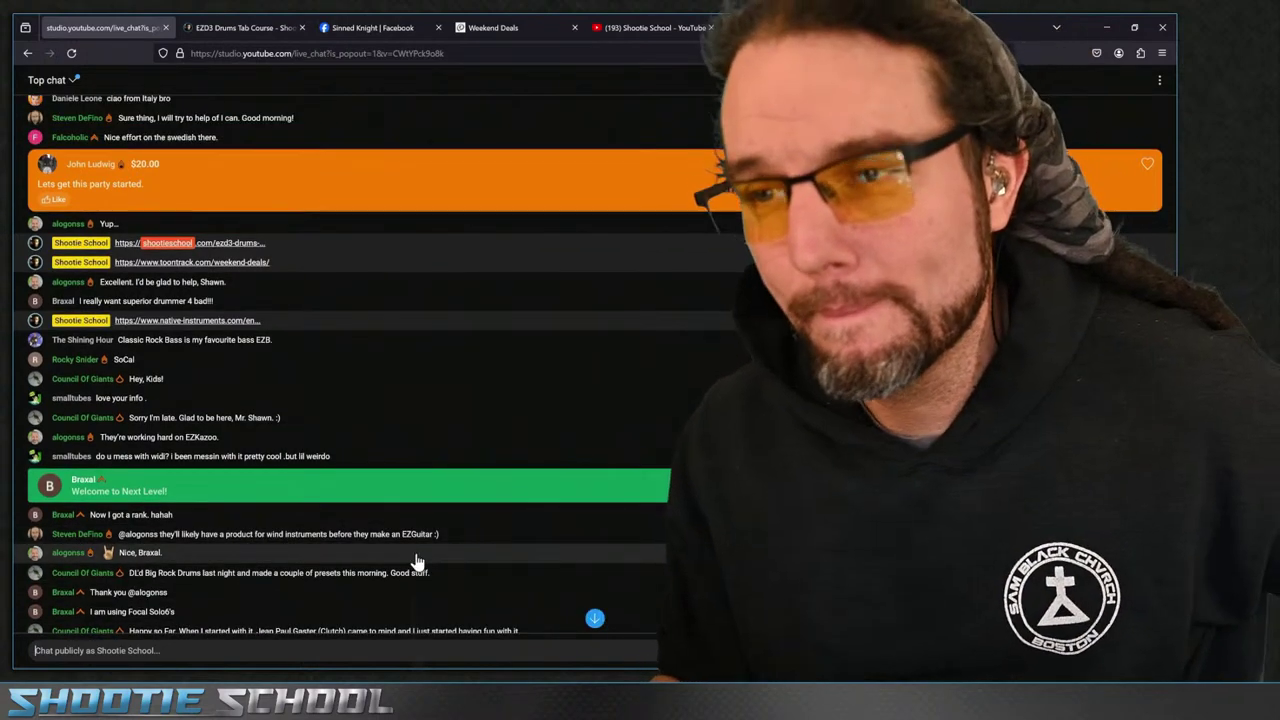
scroll(262, 546, down, 1)
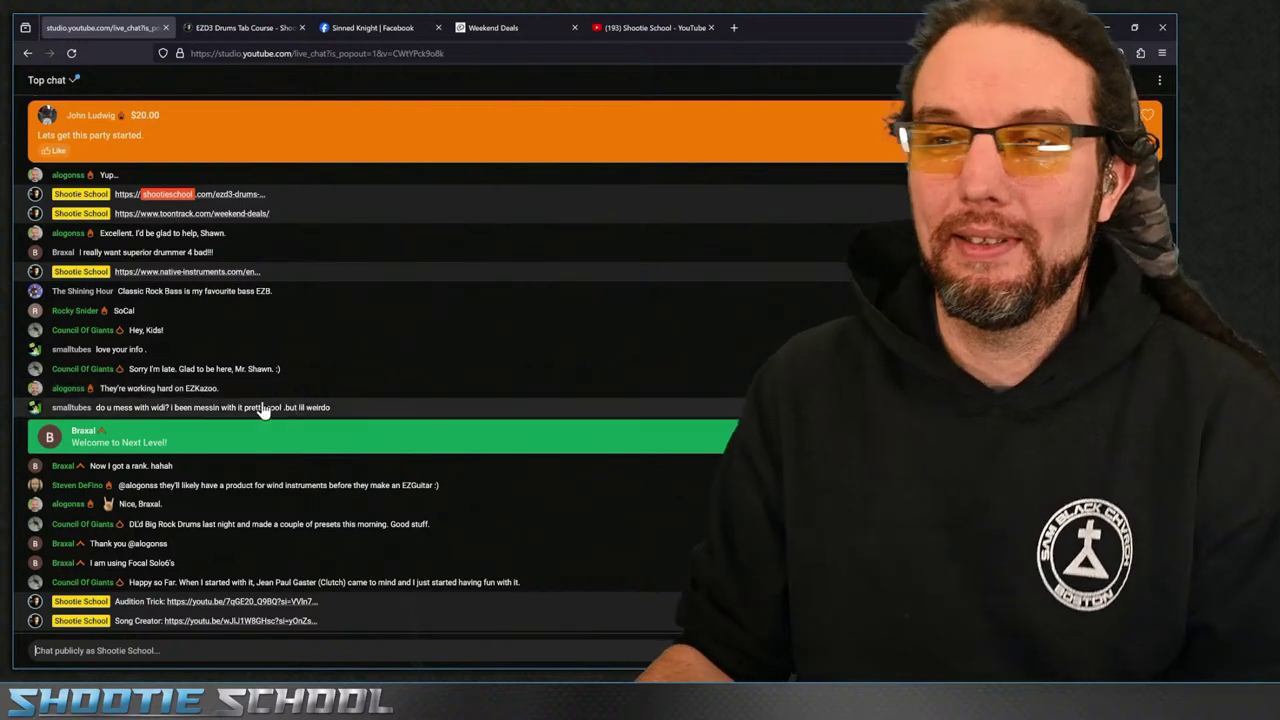
scroll(318, 364, up, 2)
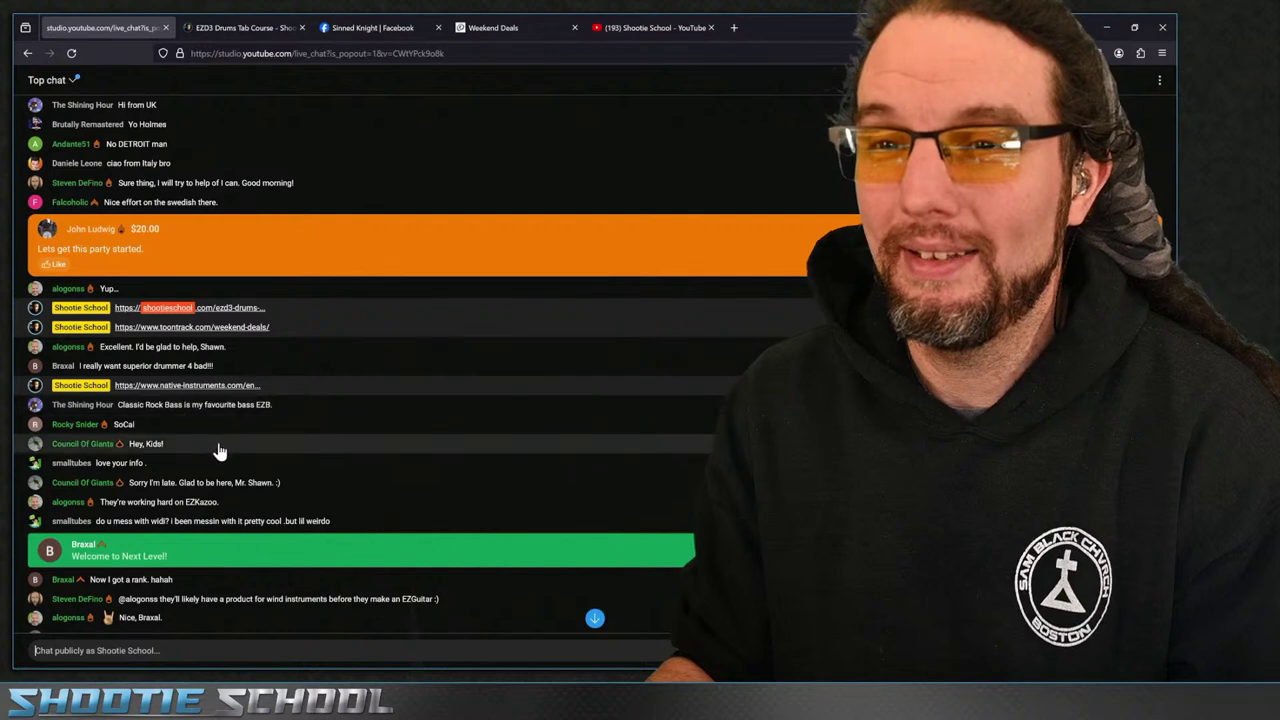
scroll(286, 486, down, 2)
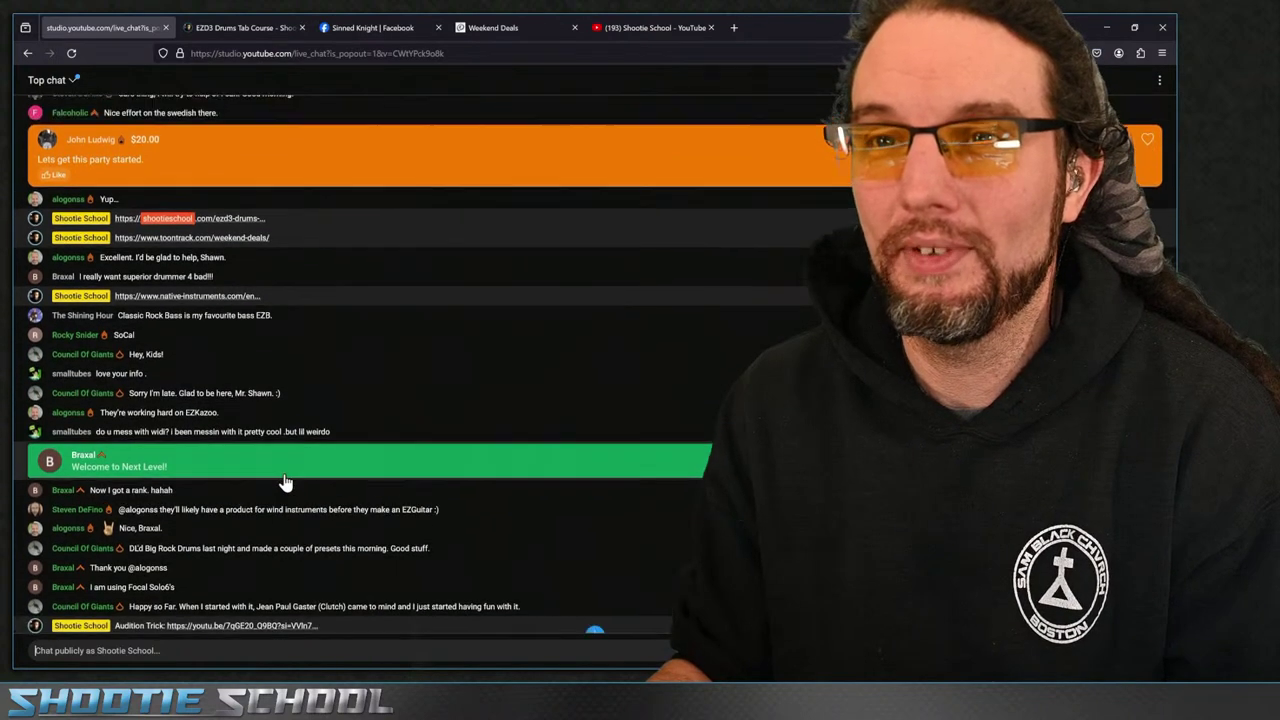
scroll(256, 468, up, 2)
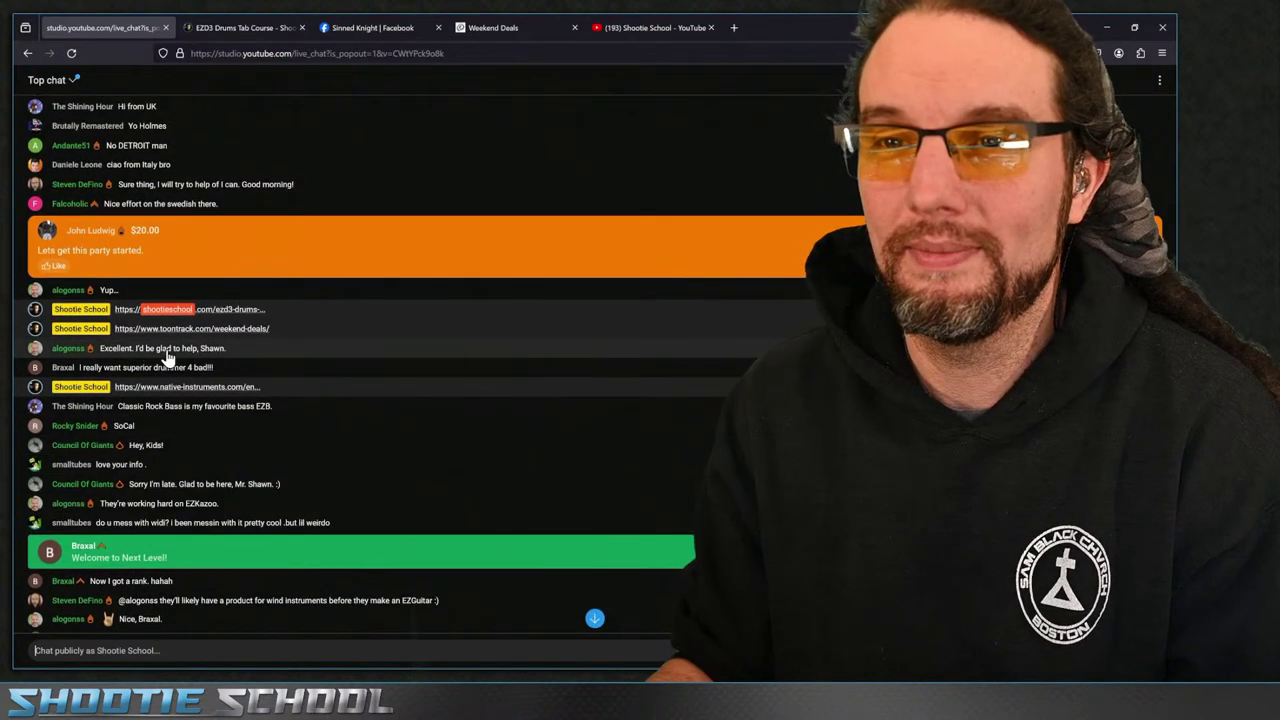
scroll(250, 334, up, 1)
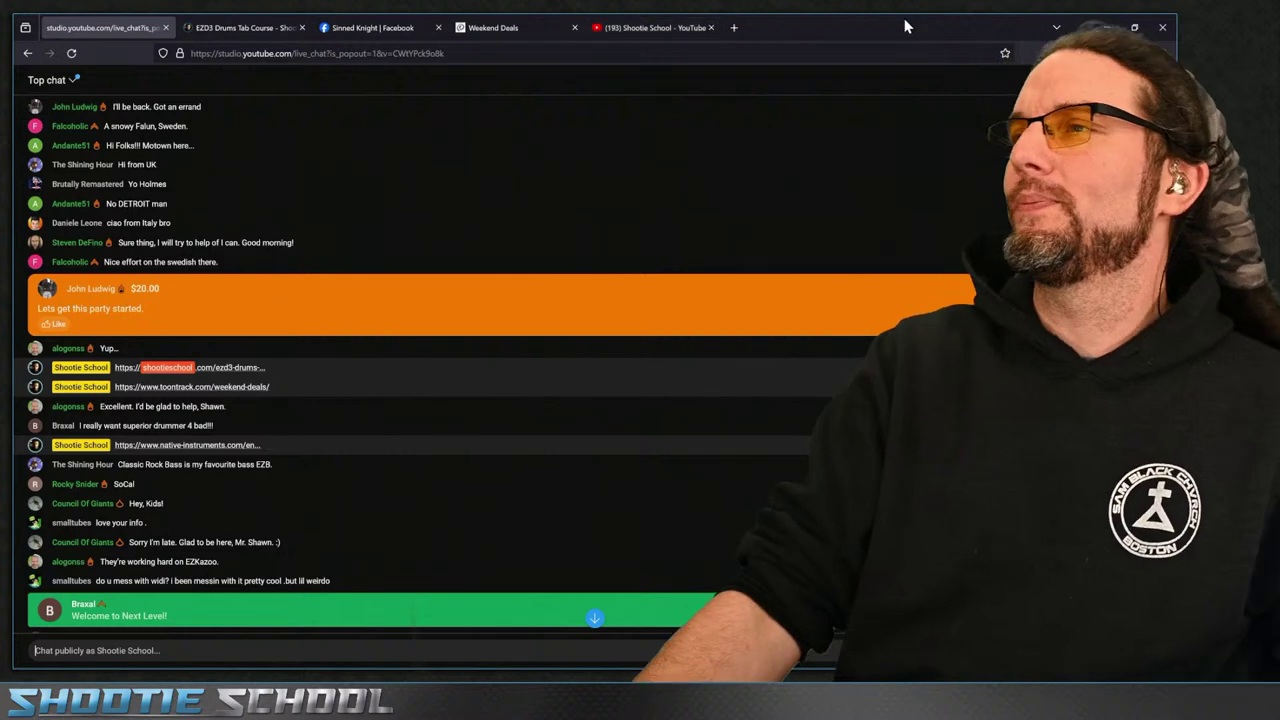
Return to REAPER and add Audiomodern's Riffer plug-in to the EZbass track, placing its window clear of the screen edge
click(1106, 27)
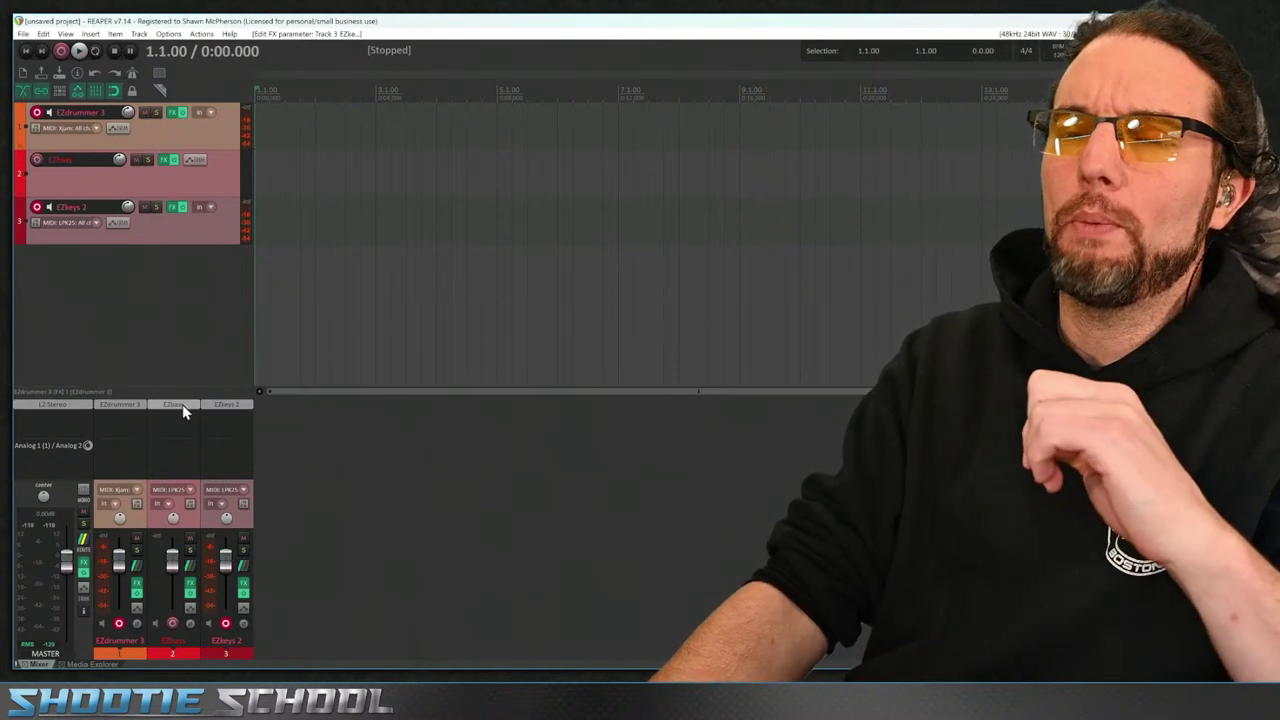
click(168, 419)
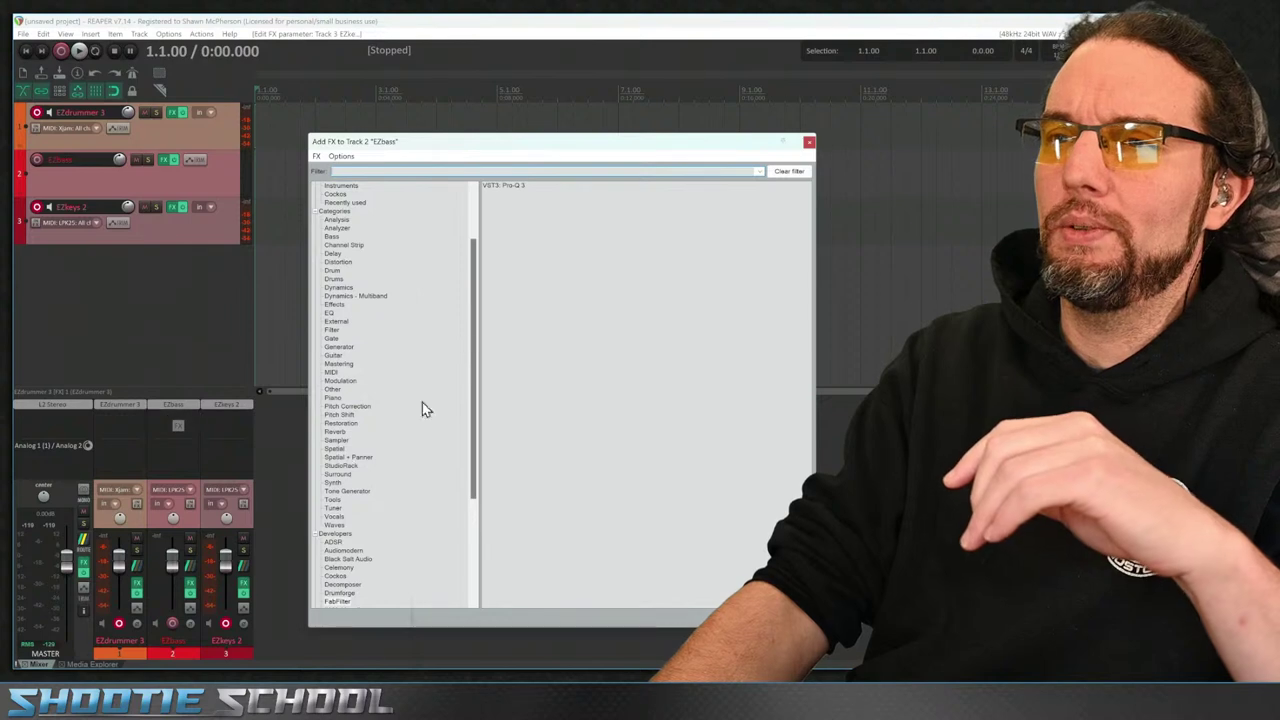
drag(480, 295, 420, 434)
click(364, 391)
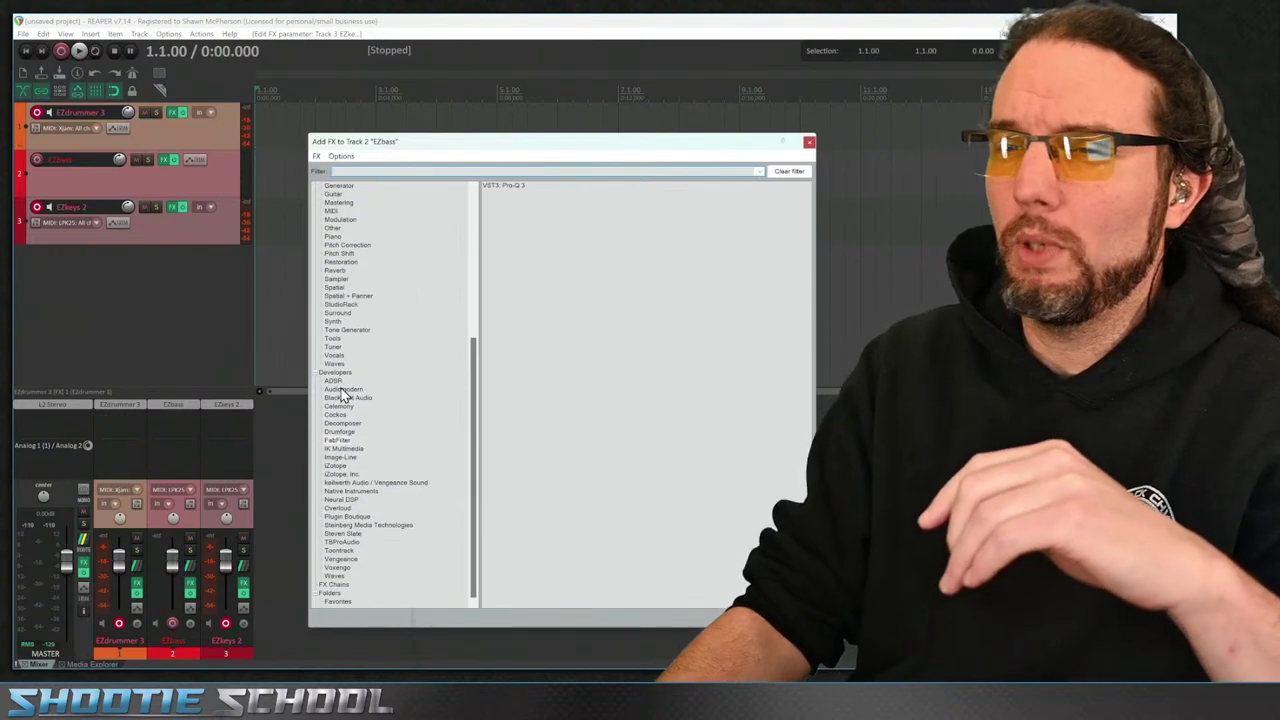
double_click(514, 187)
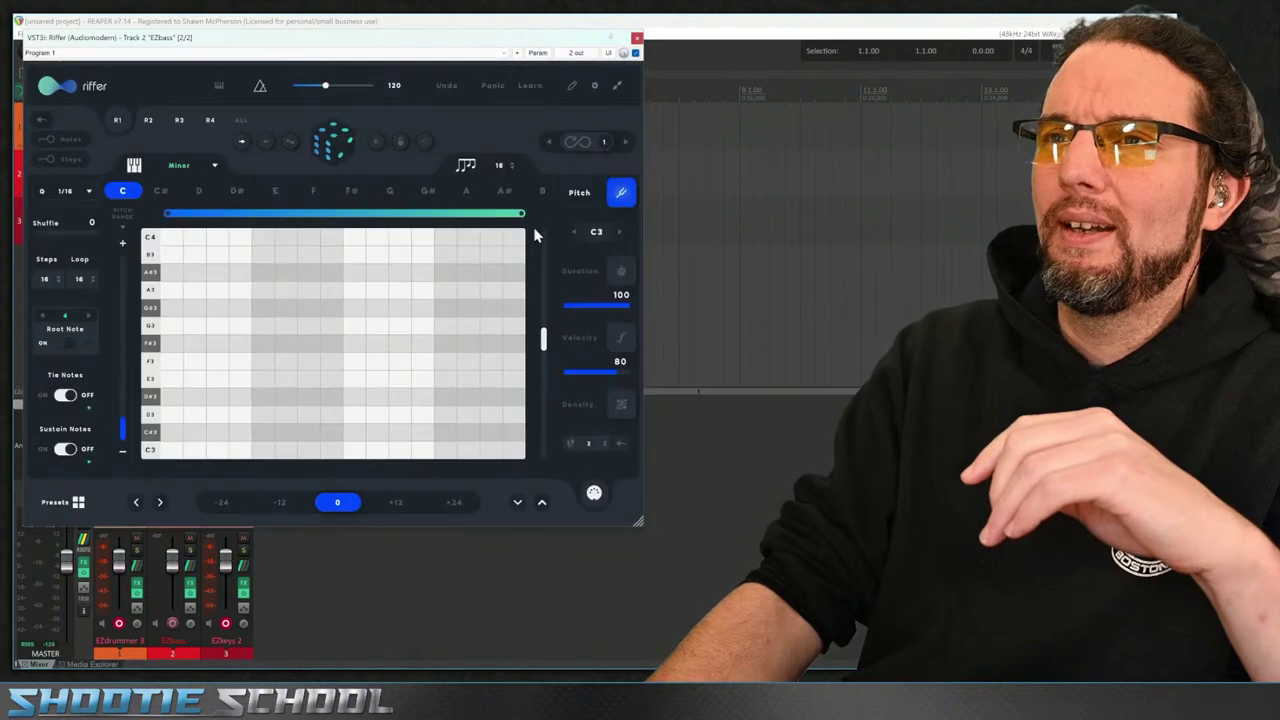
drag(500, 40, 463, 51)
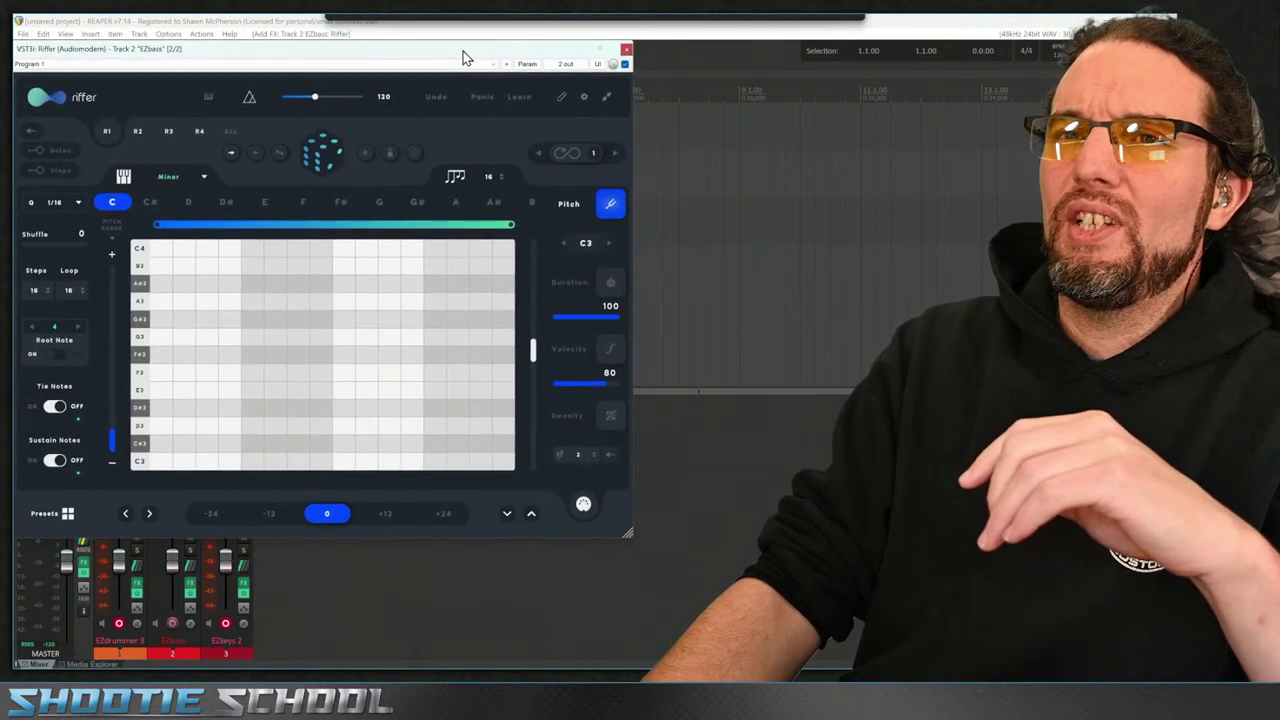
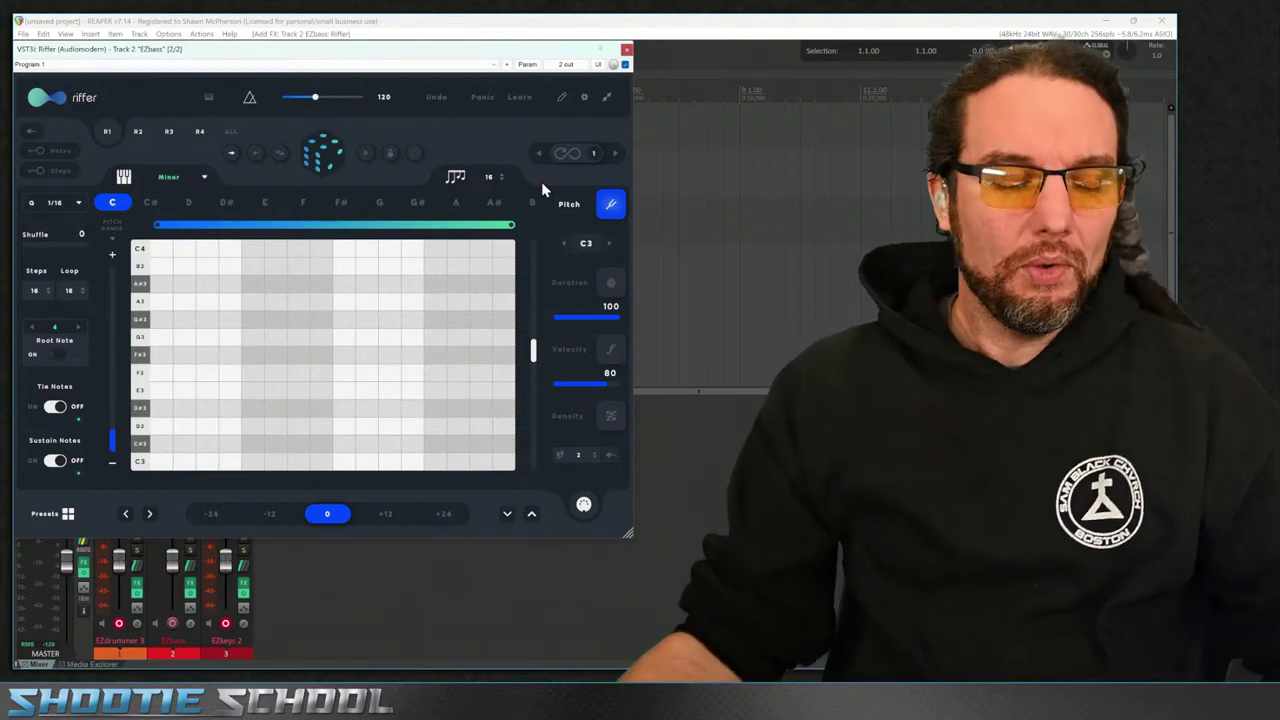
Switch to the browser, dismiss the share dialog, search the Shootie School channel for "ezkeys" and look through the videos
key(alt+Tab)
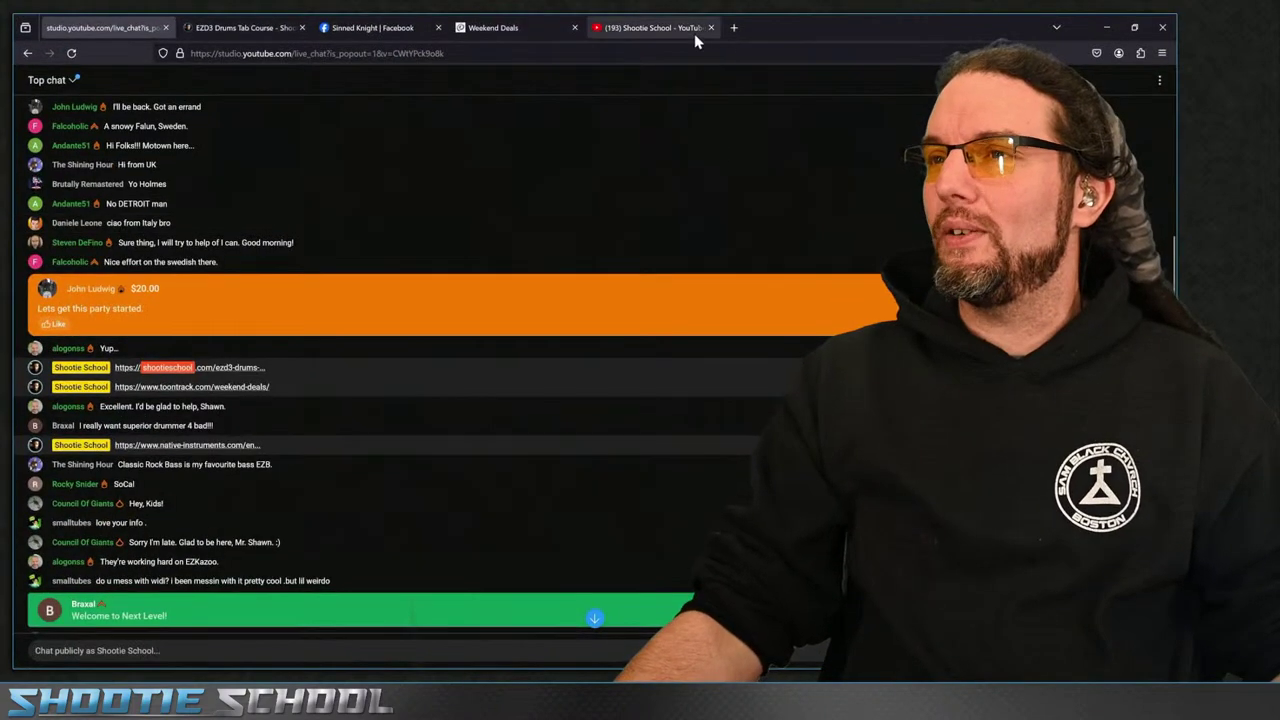
click(690, 30)
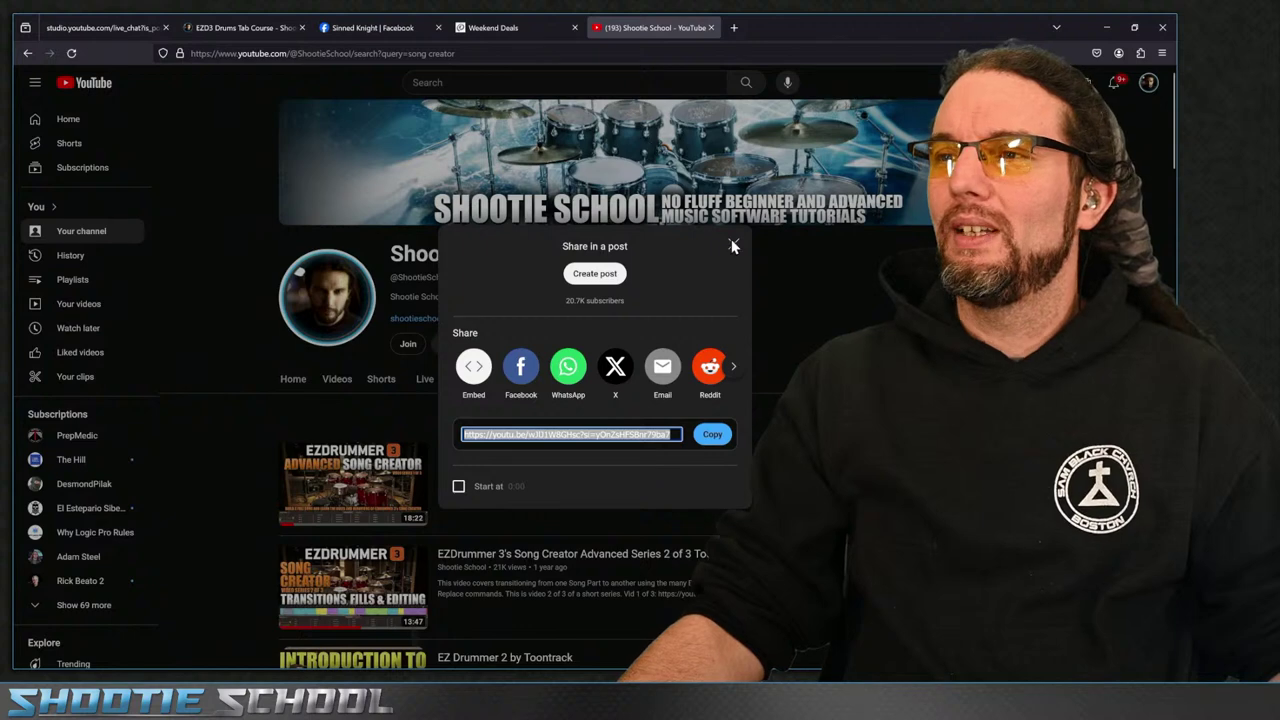
click(733, 244)
click(694, 379)
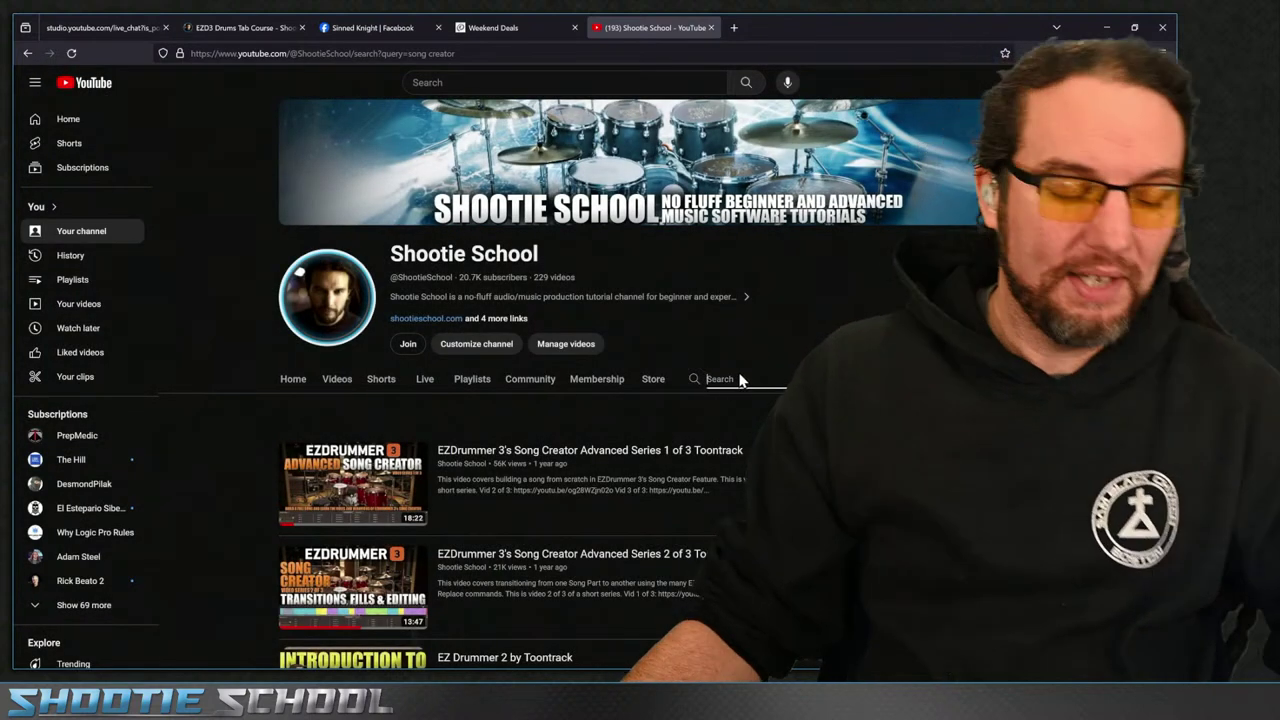
text(ezk)
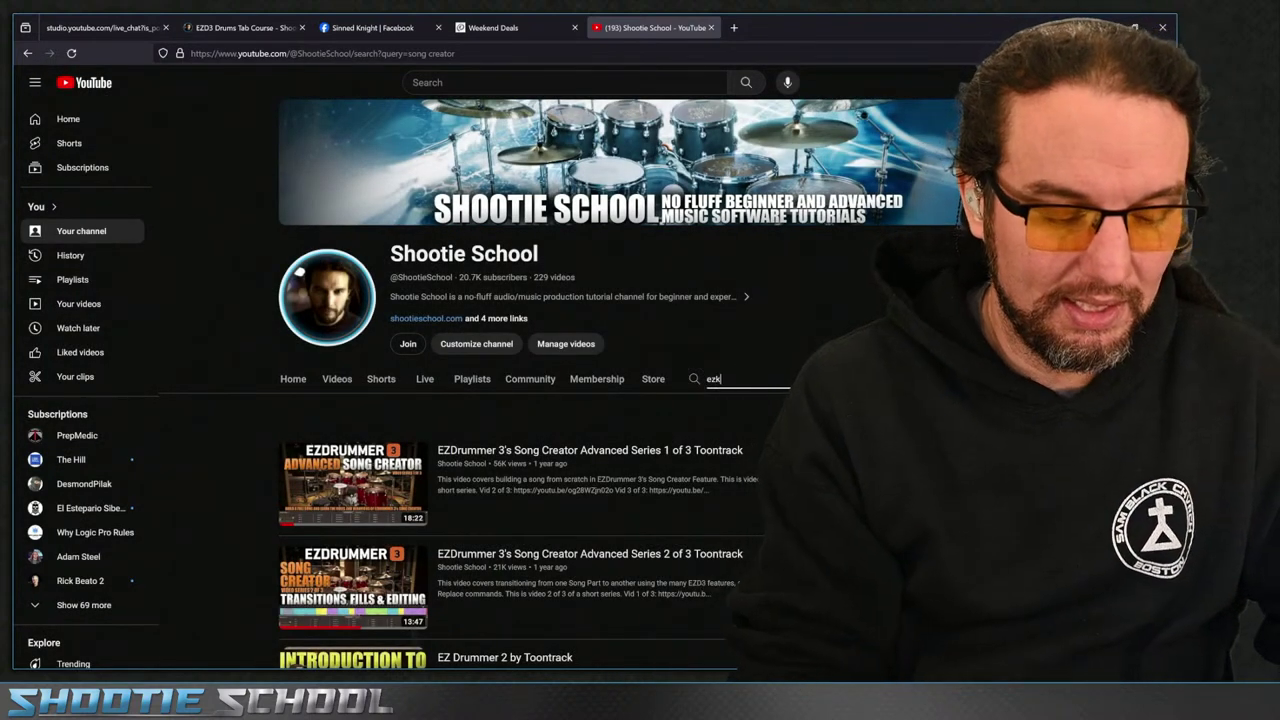
text(eys)
key(Return)
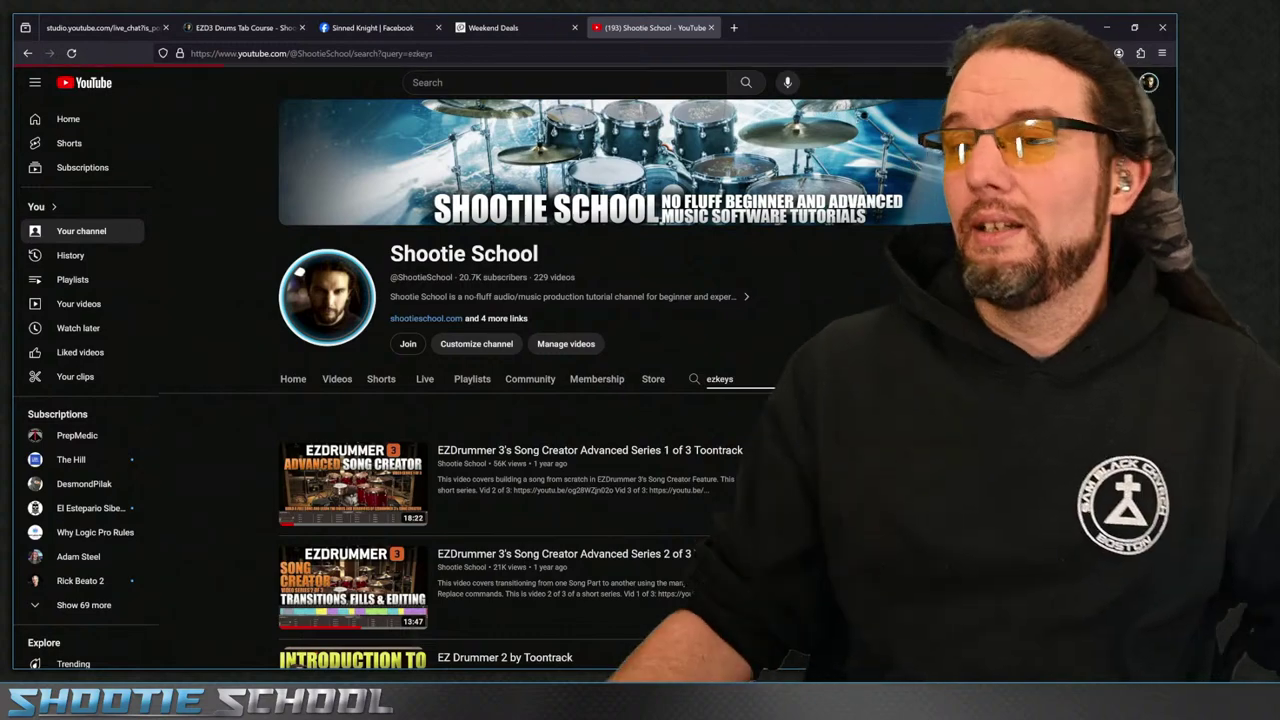
scroll(670, 452, down, 5)
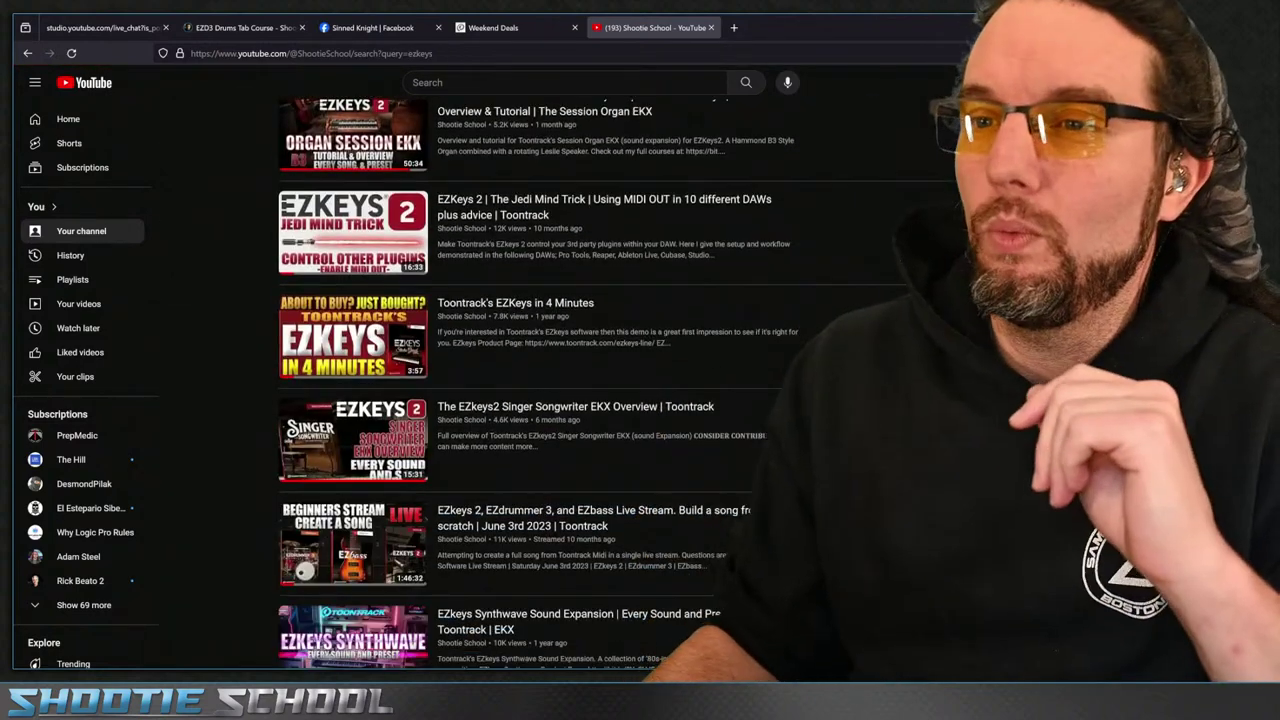
Look through the channel's remaining EZkeys videos, return to the channel header and clear the search text
scroll(680, 400, down, 3)
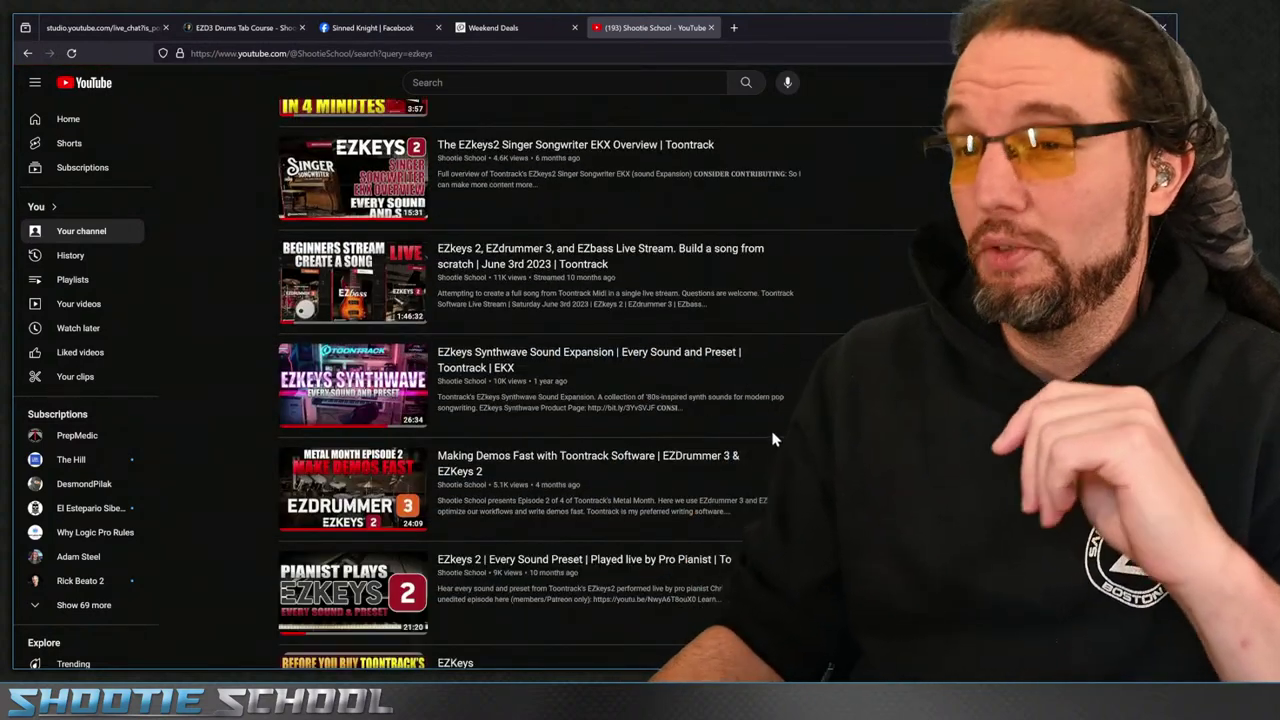
scroll(769, 434, down, 2)
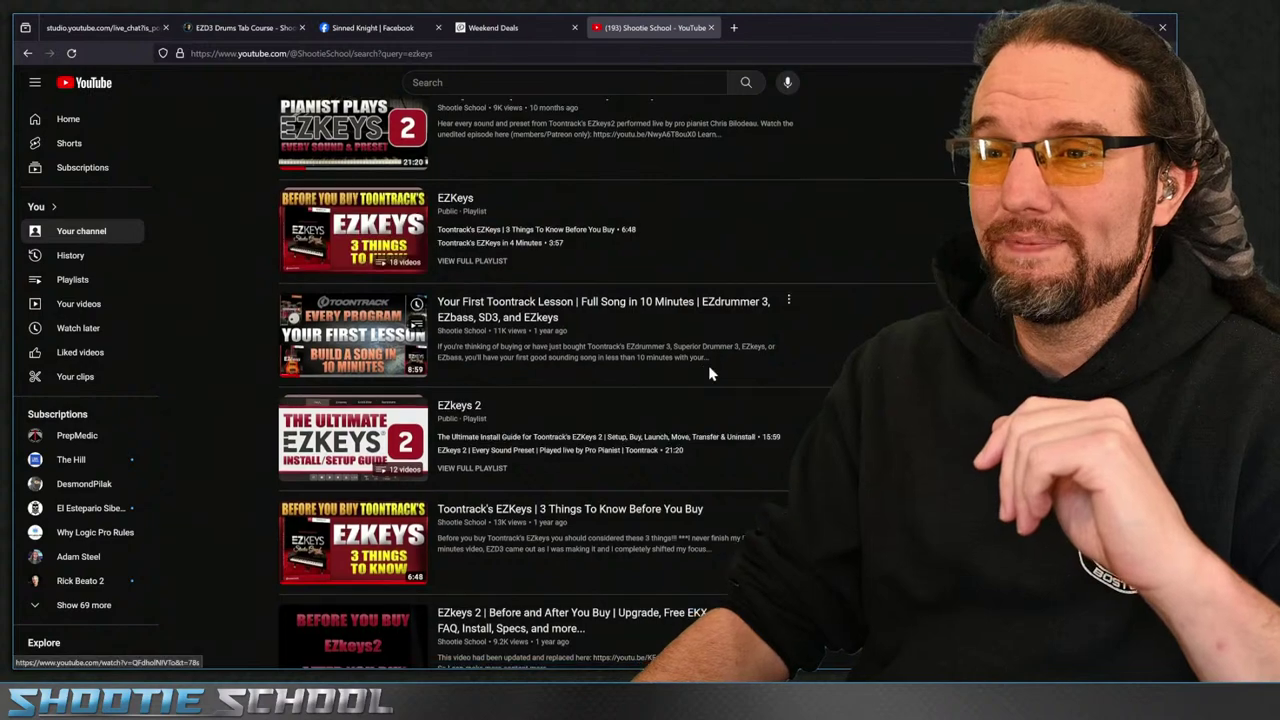
scroll(715, 366, down, 3)
scroll(715, 362, down, 4)
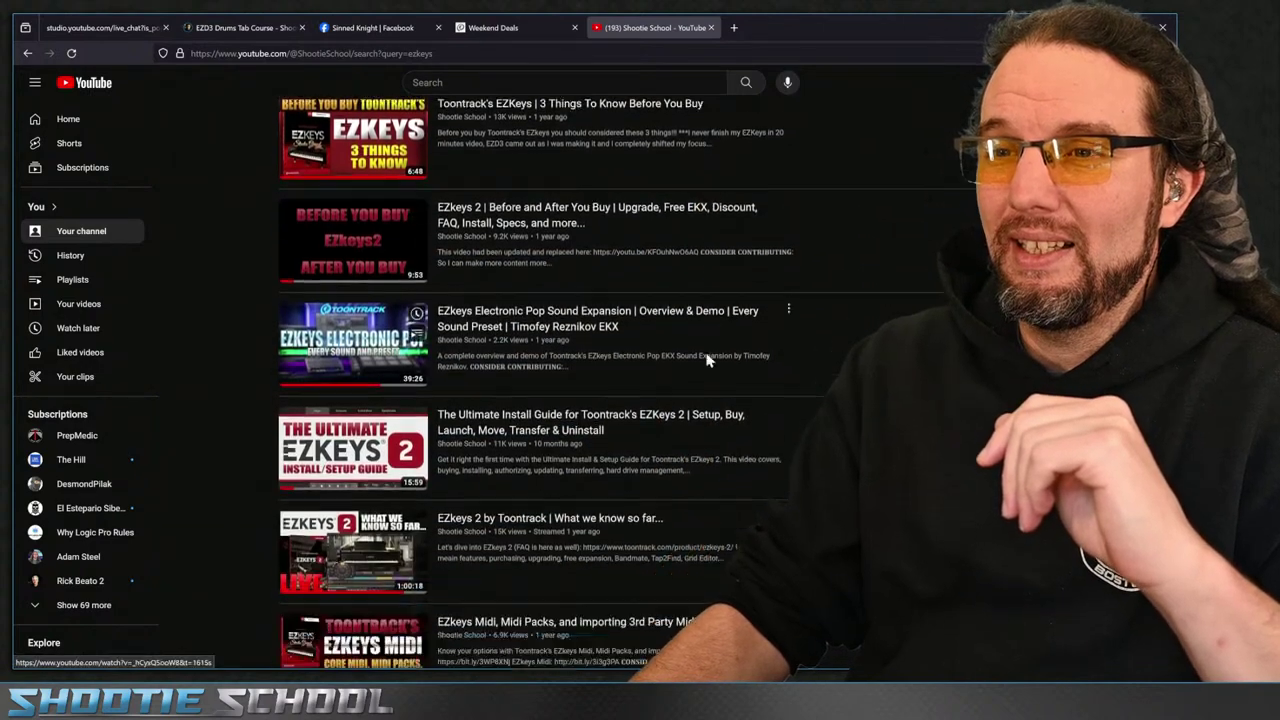
scroll(705, 364, down, 3)
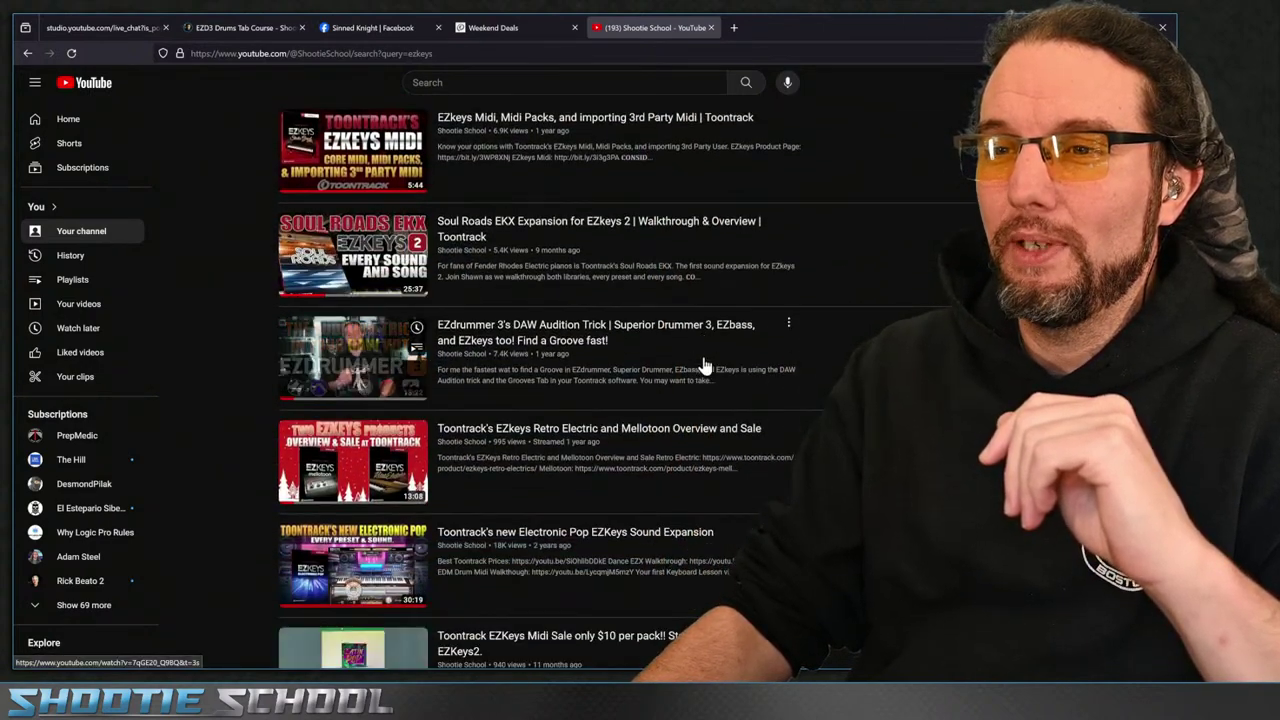
scroll(677, 395, up, 5)
scroll(677, 395, up, 15)
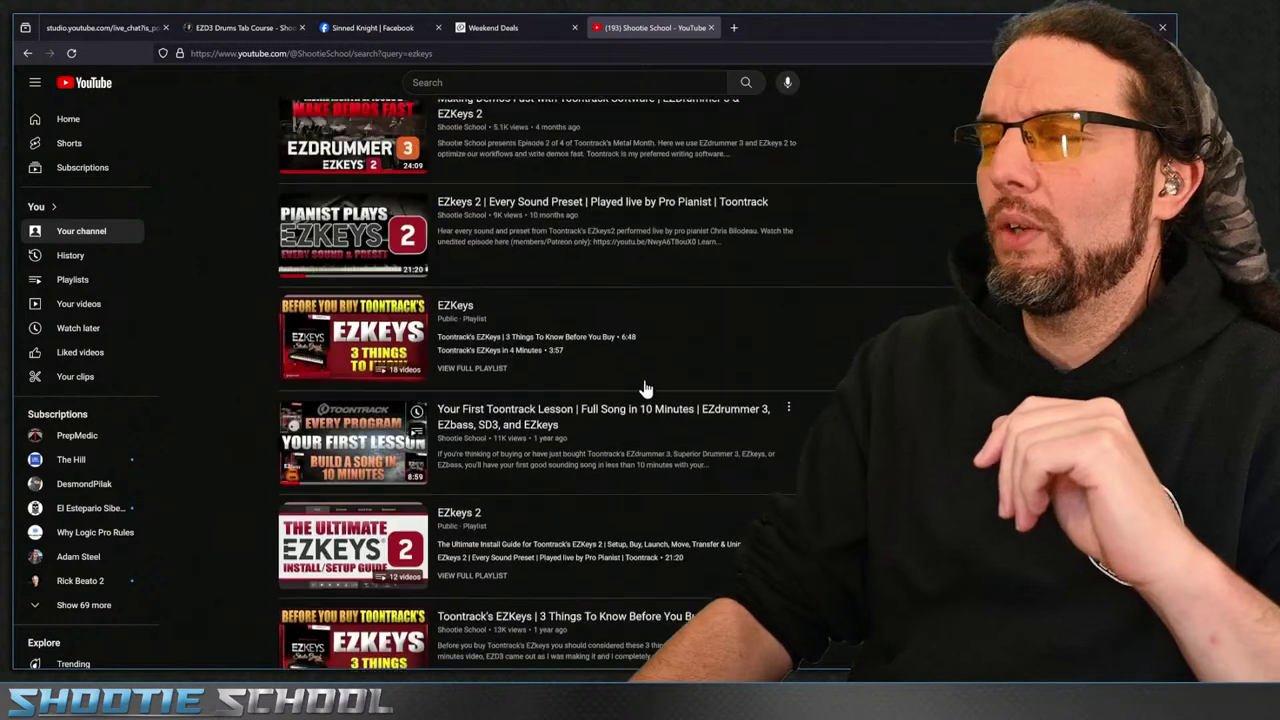
scroll(645, 376, up, 1)
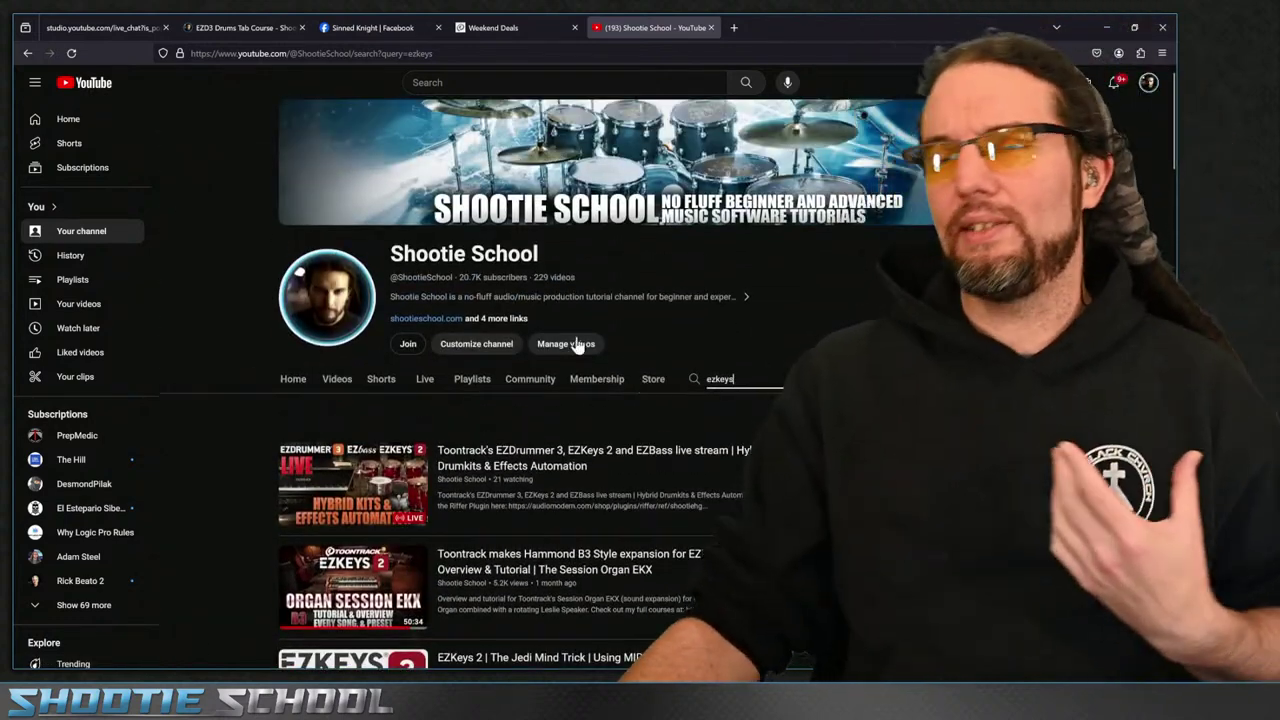
double_click(752, 378)
key(BackSpace)
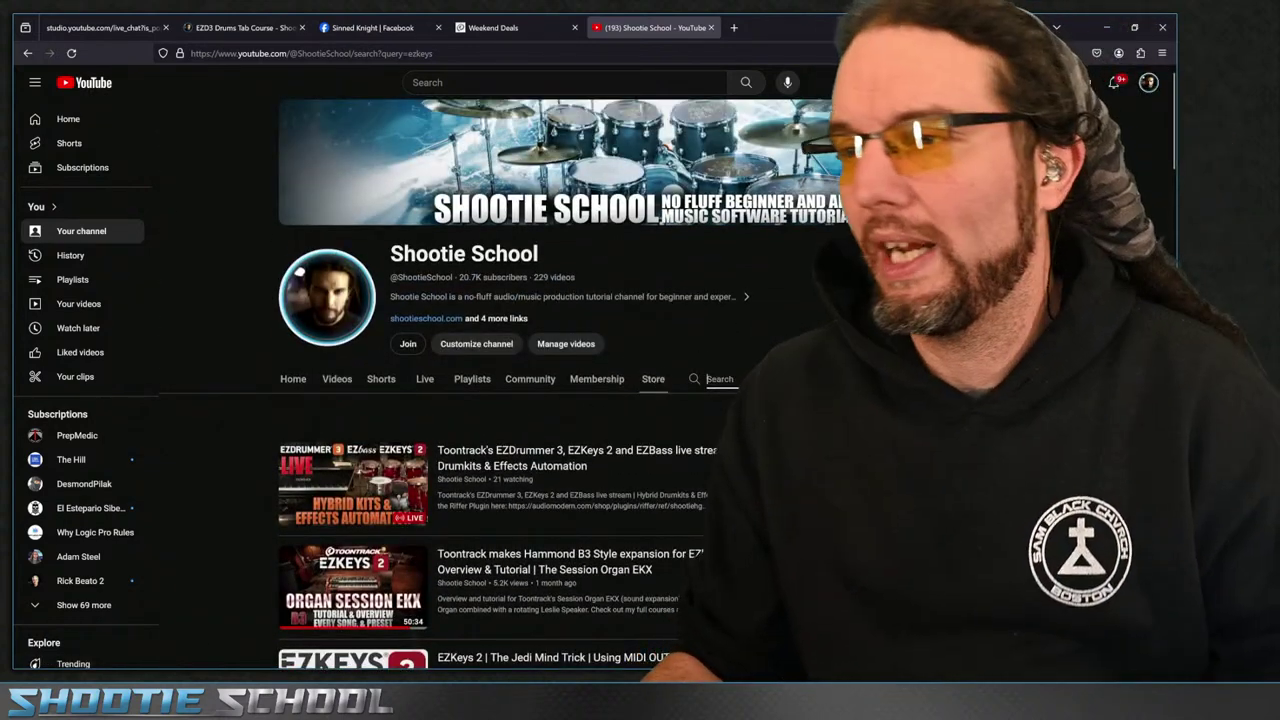
Switch to REAPER and move the Riffer window clear of the track list and mixer
key(alt+Tab)
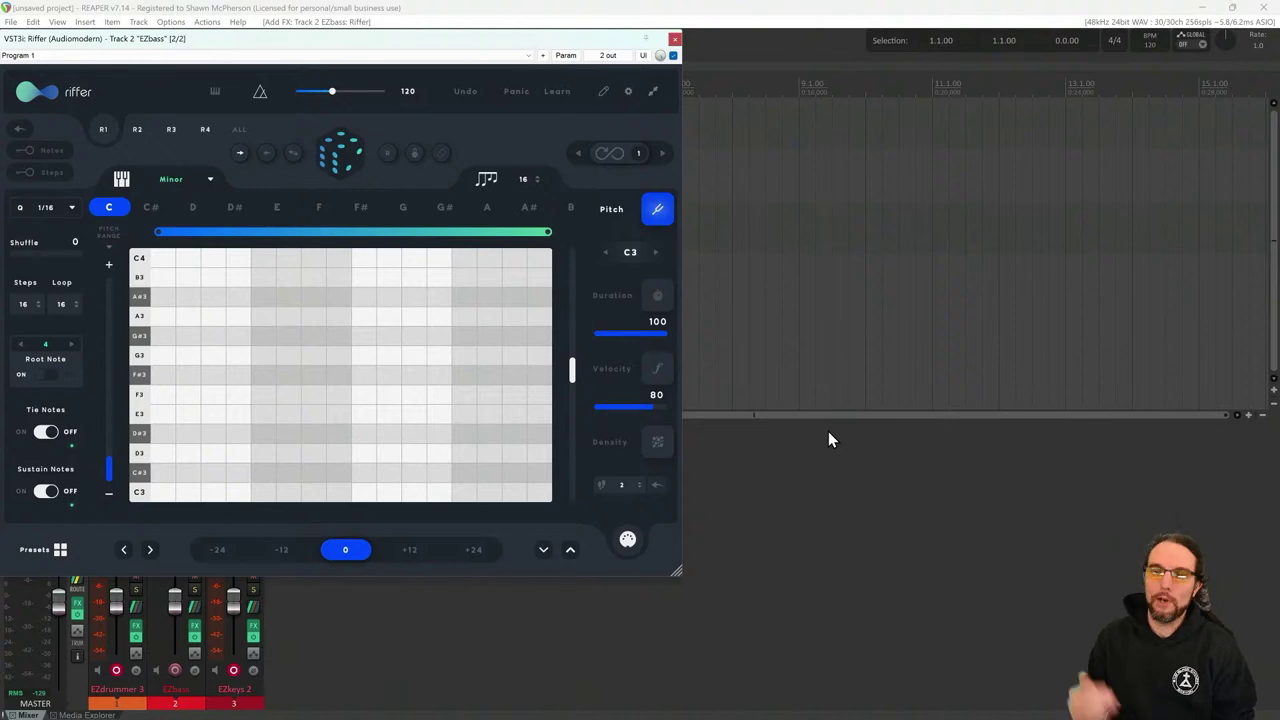
drag(373, 40, 676, 109)
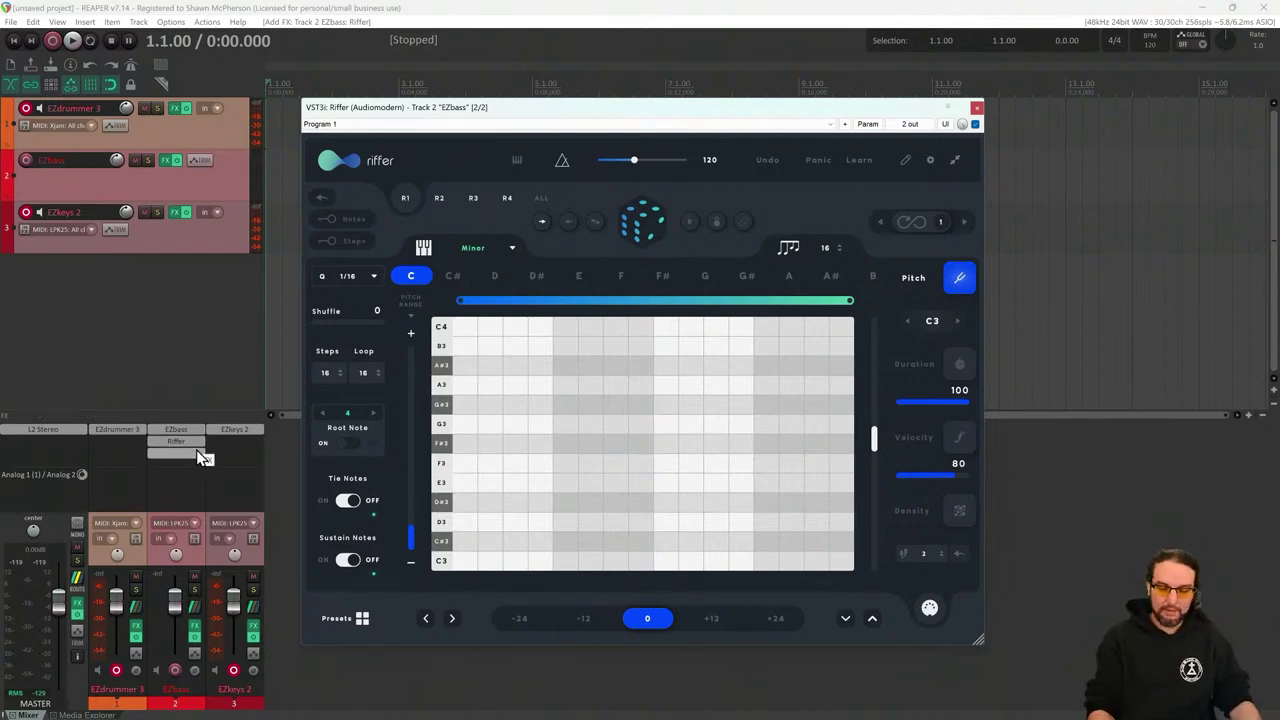
key(super+plus)
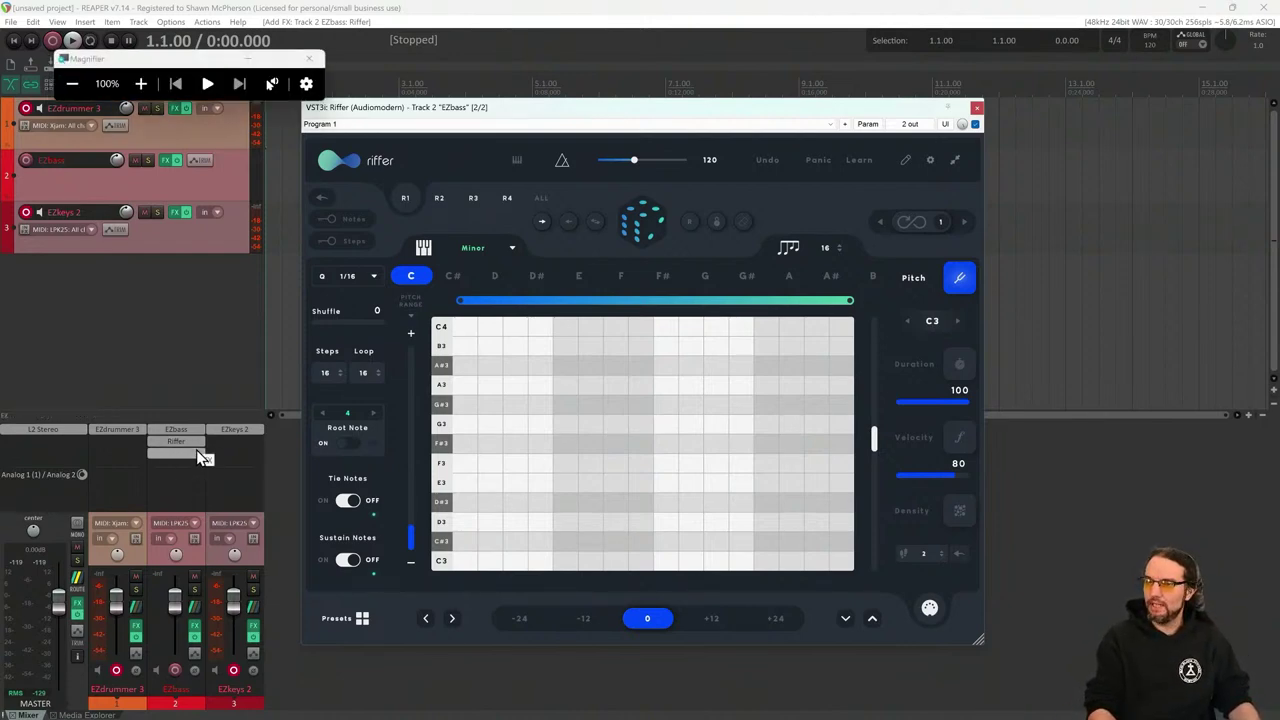
click(315, 58)
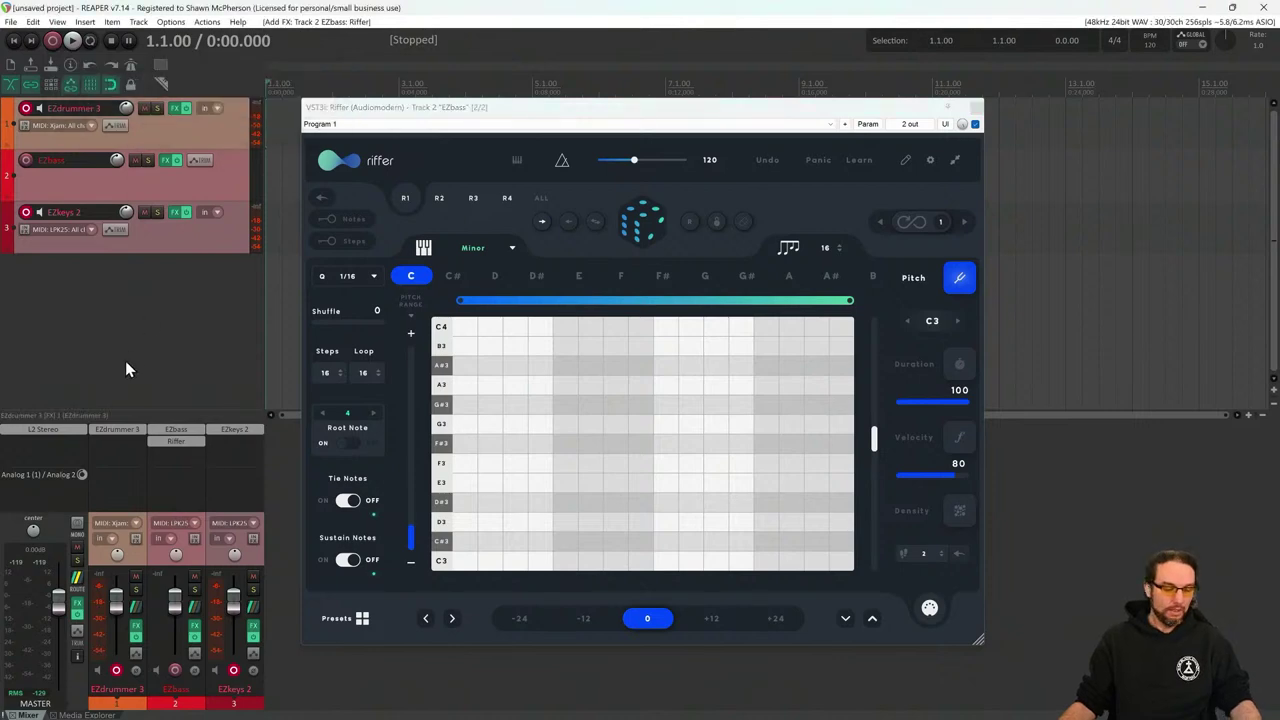
Move Riffer ahead of EZbass in the EZbass track's effects chain
key(super+plus)
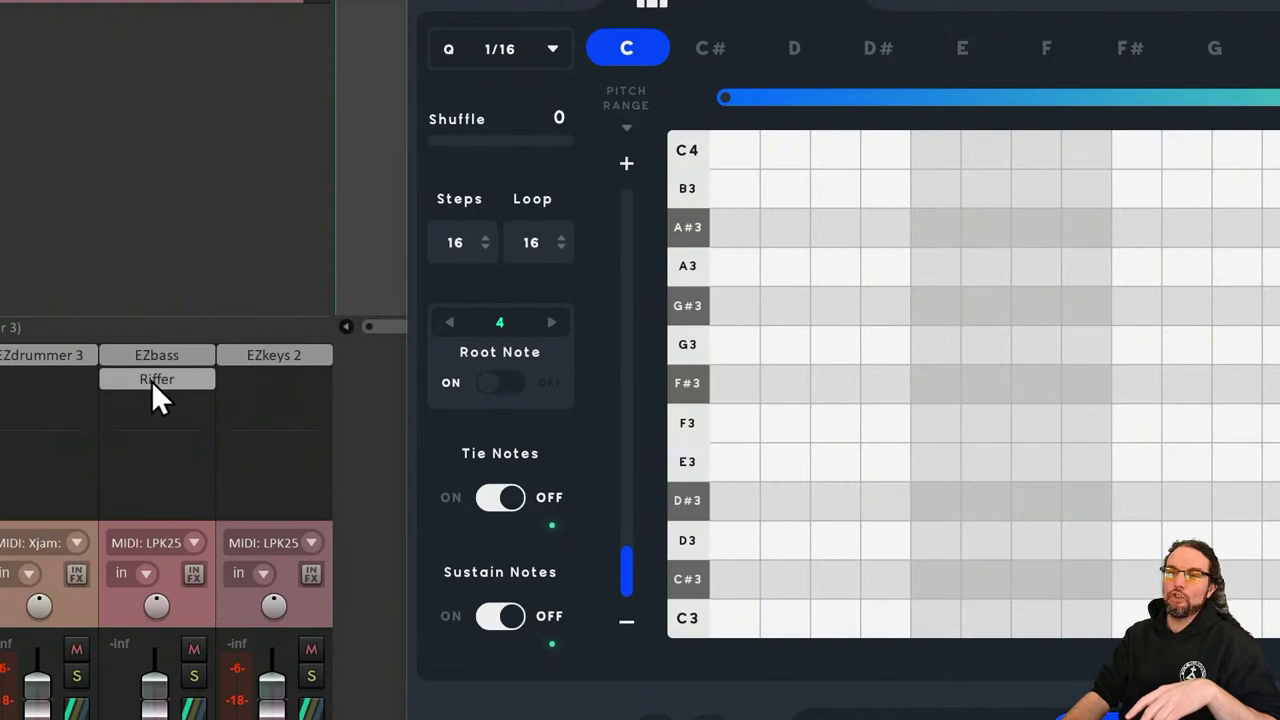
drag(151, 381, 171, 365)
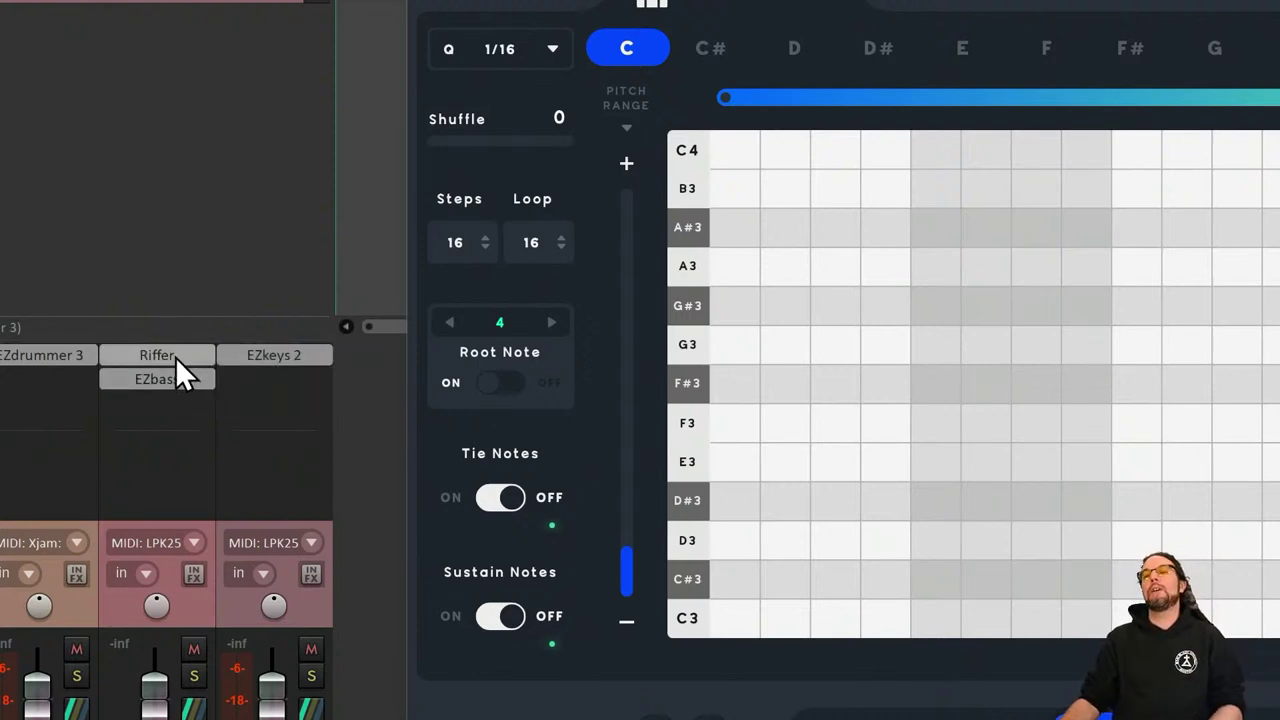
drag(171, 378, 207, 429)
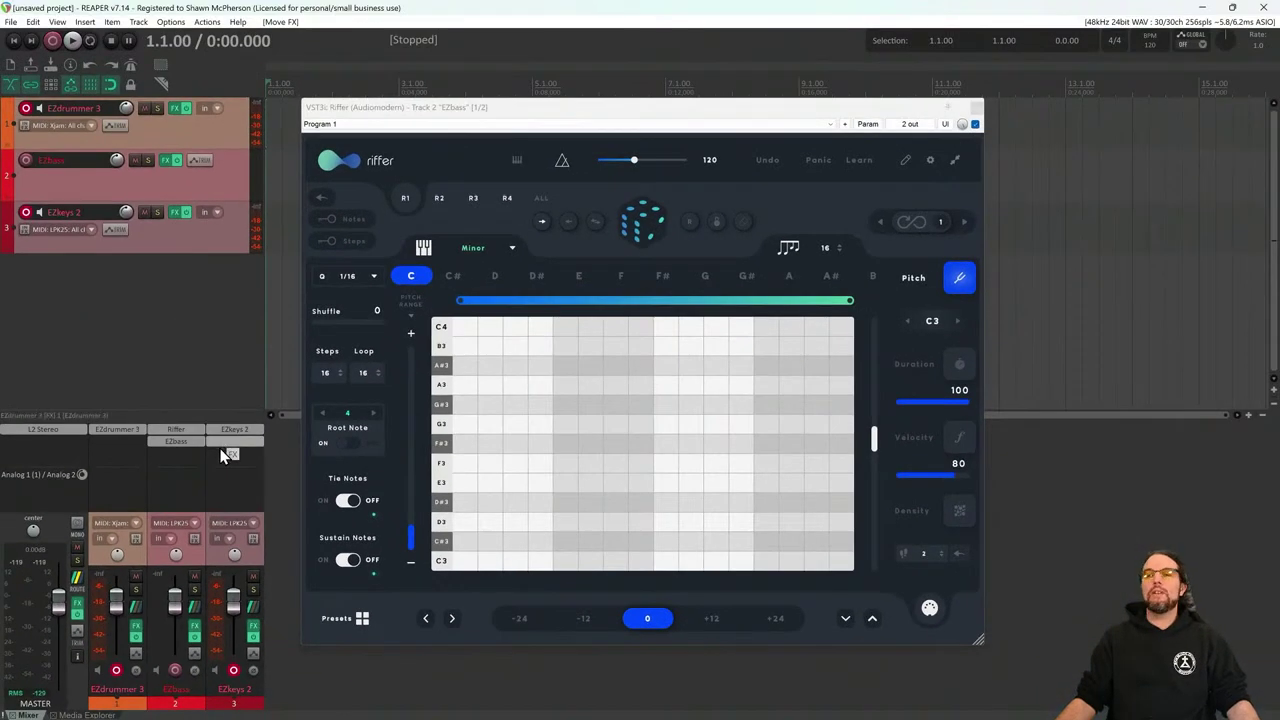
right_click(124, 320)
click(88, 320)
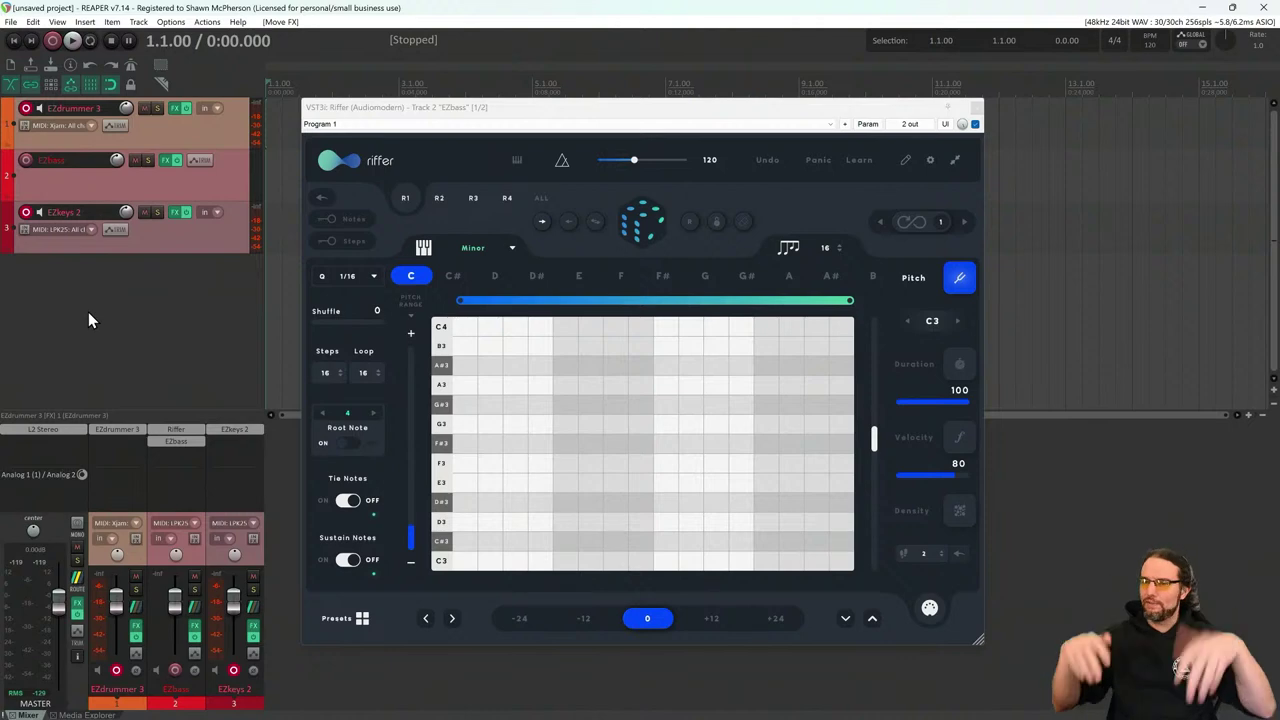
Open EZbass from the track's effects chain and load The Eighties Electronic bass
click(186, 445)
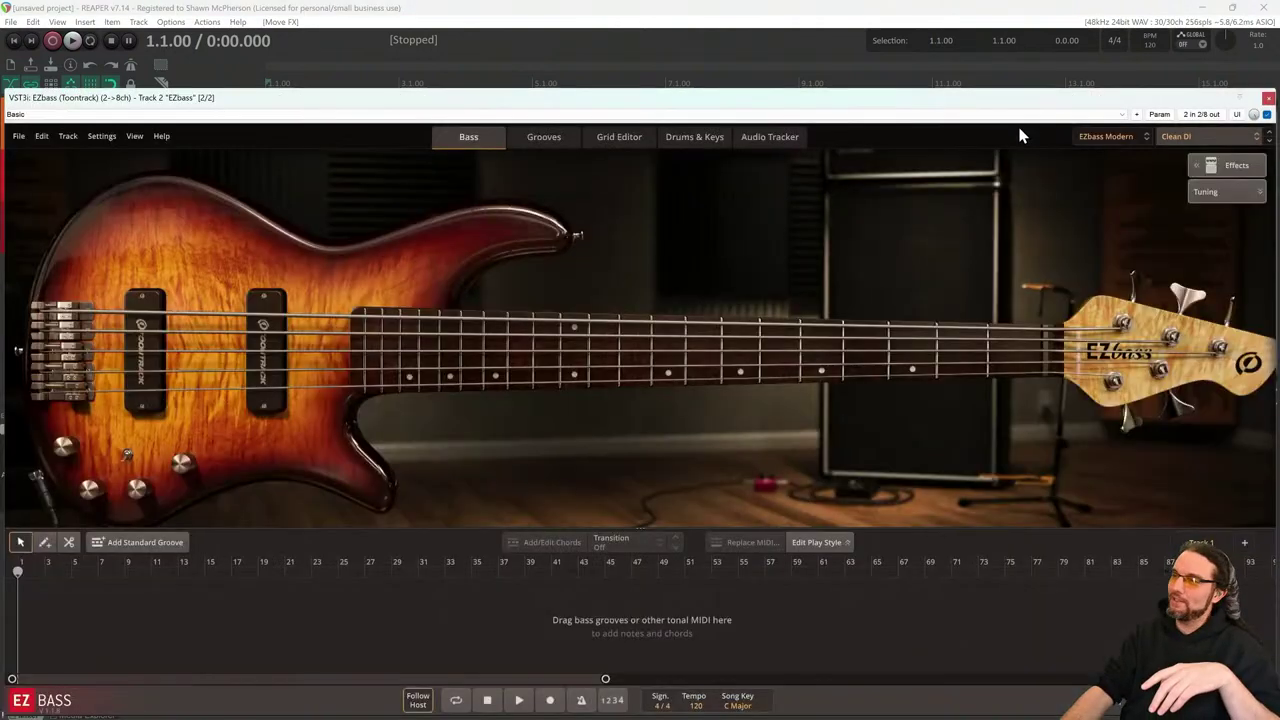
click(1105, 138)
click(1172, 137)
click(1120, 106)
click(1112, 137)
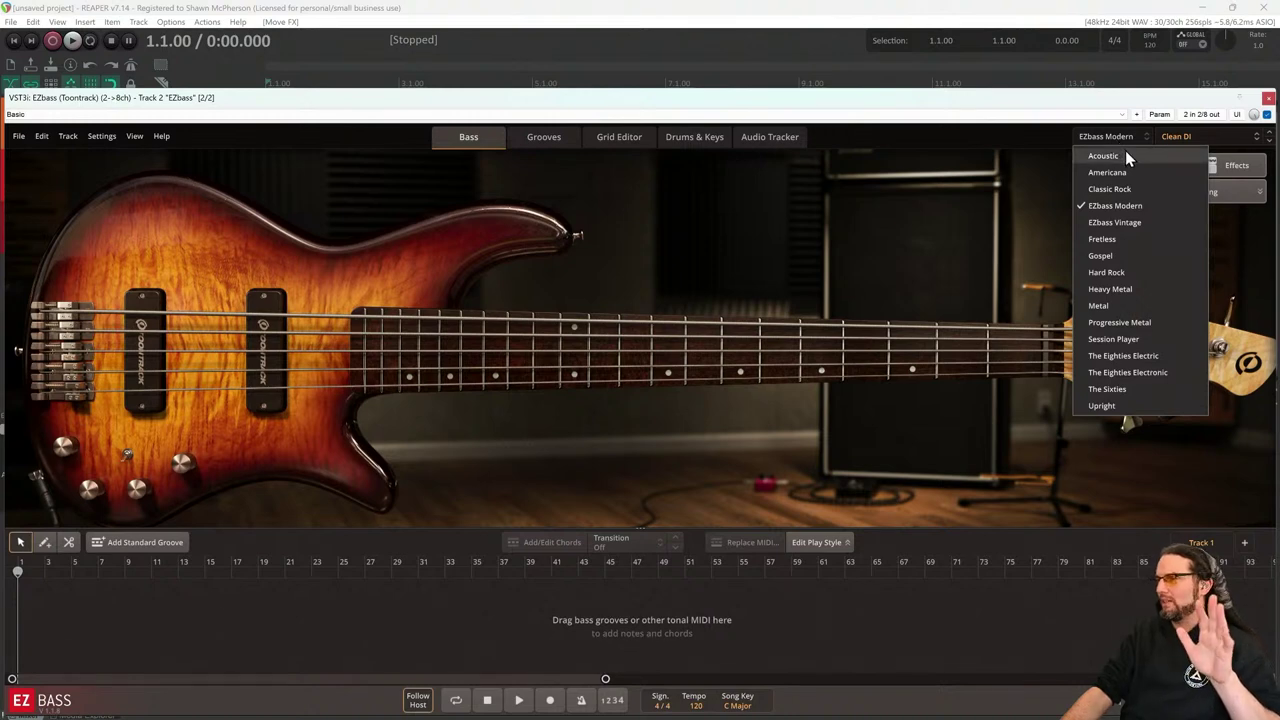
click(1156, 373)
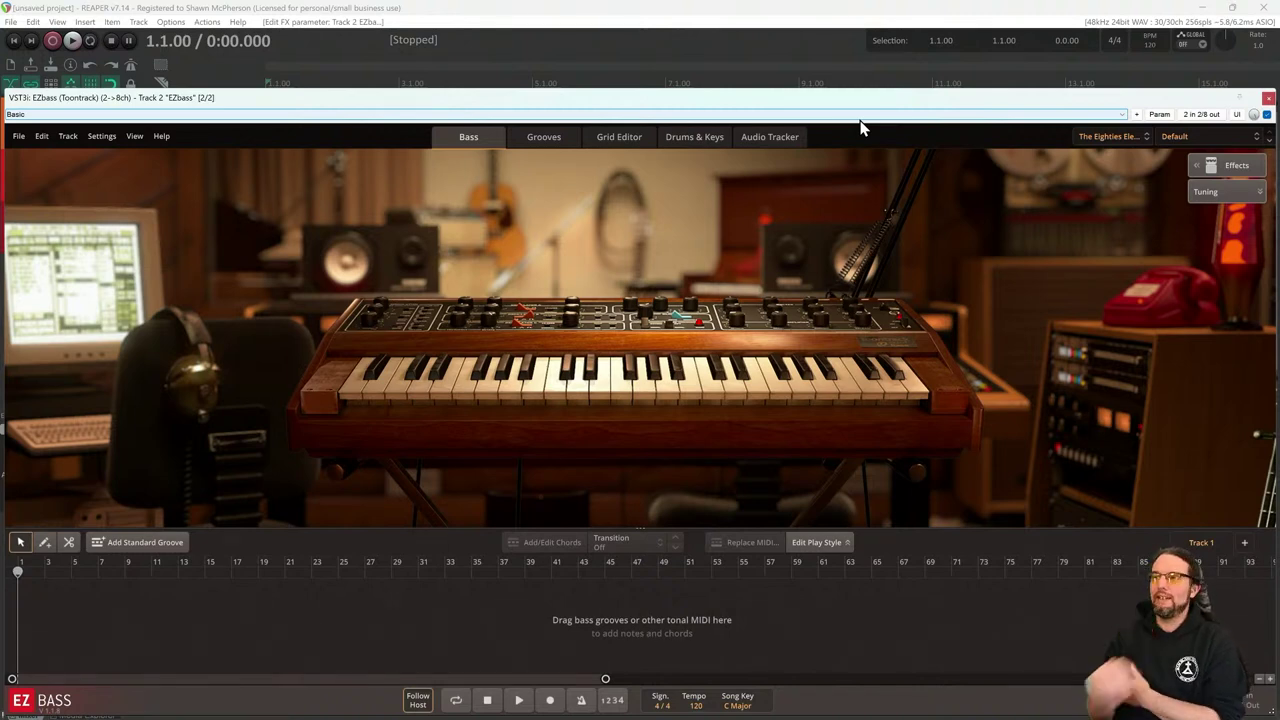
Switch to the browser, open the Riffer page from the Shootie School home page and copy its Audiomodern Riffer shop link
key(alt+Tab)
key(alt+Tab)
click(228, 15)
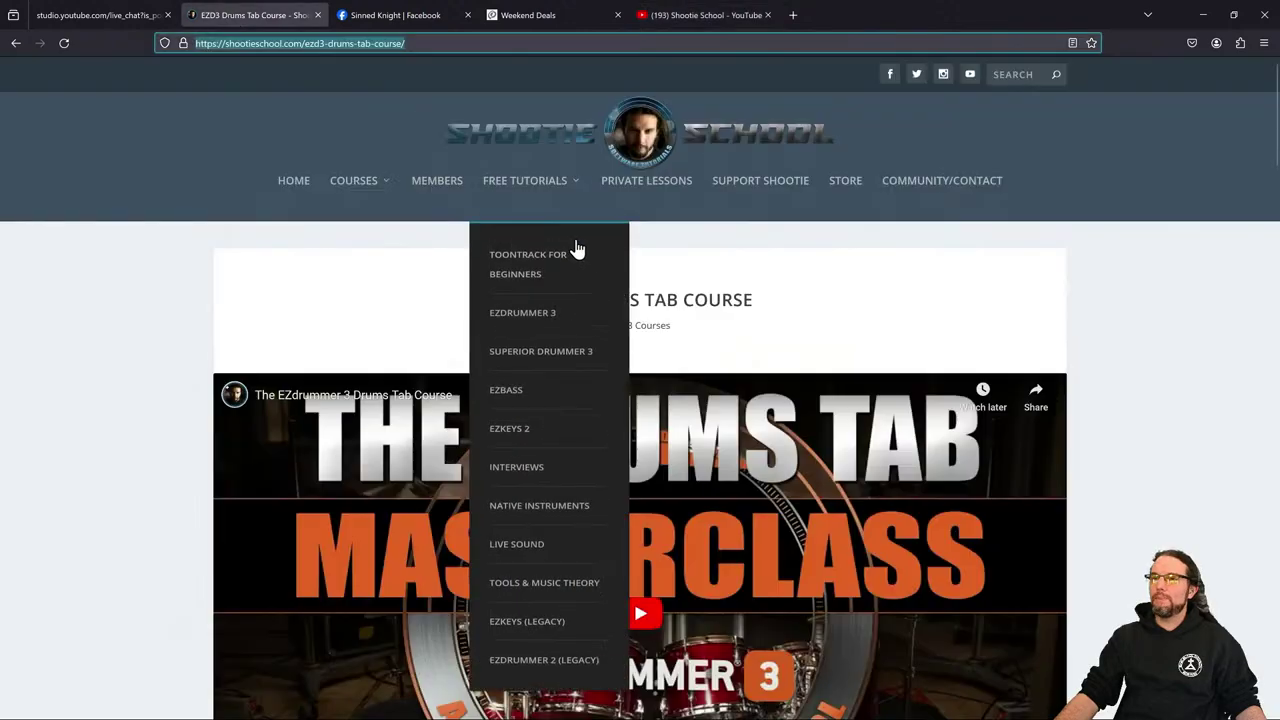
click(300, 186)
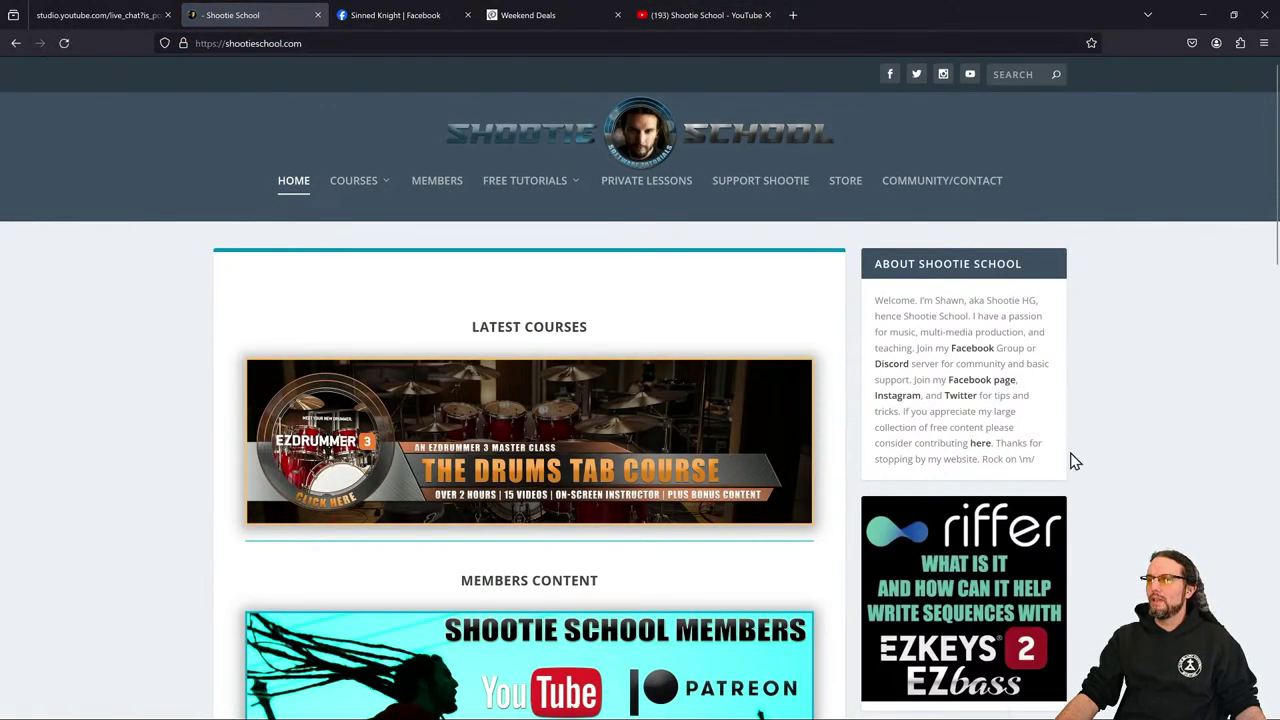
click(965, 561)
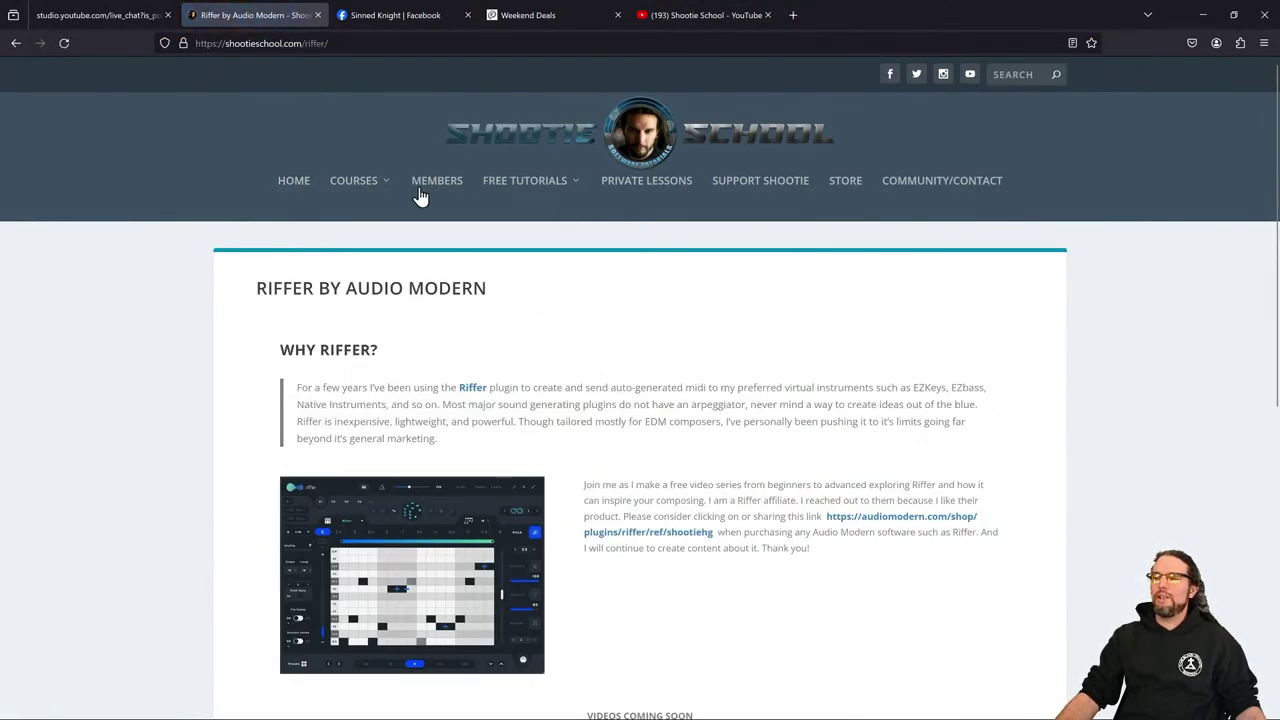
right_click(888, 519)
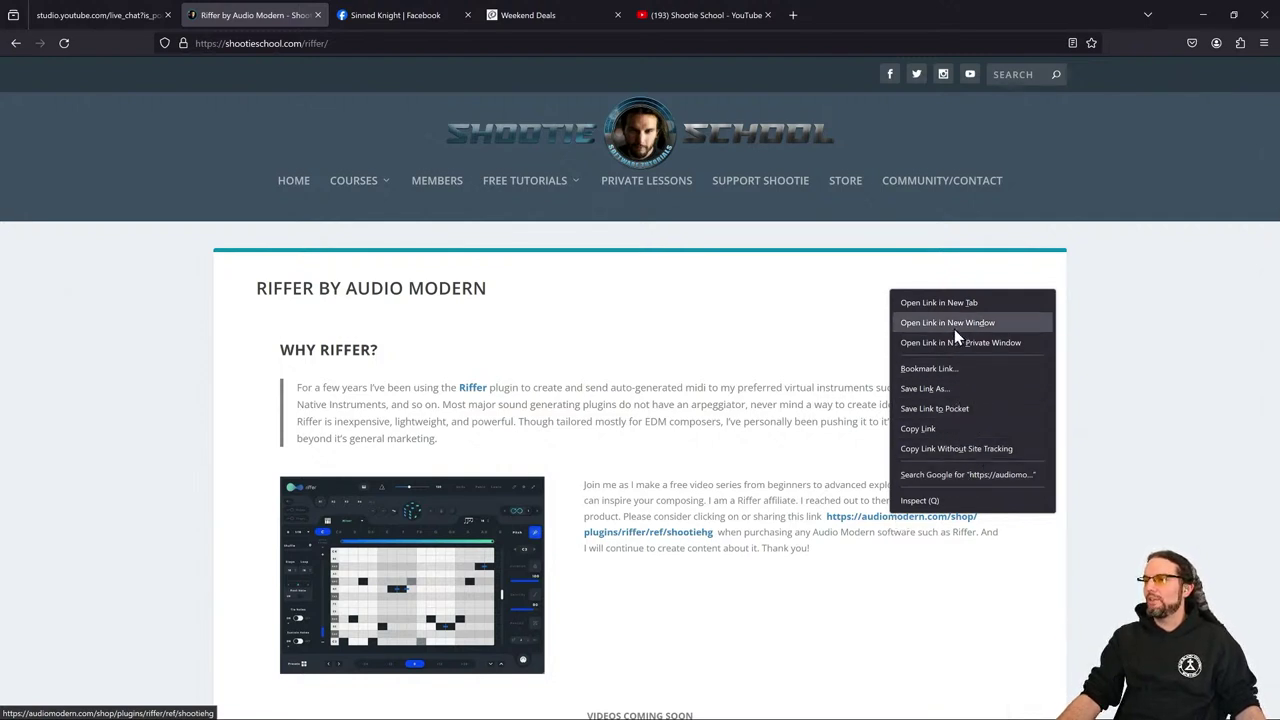
click(946, 429)
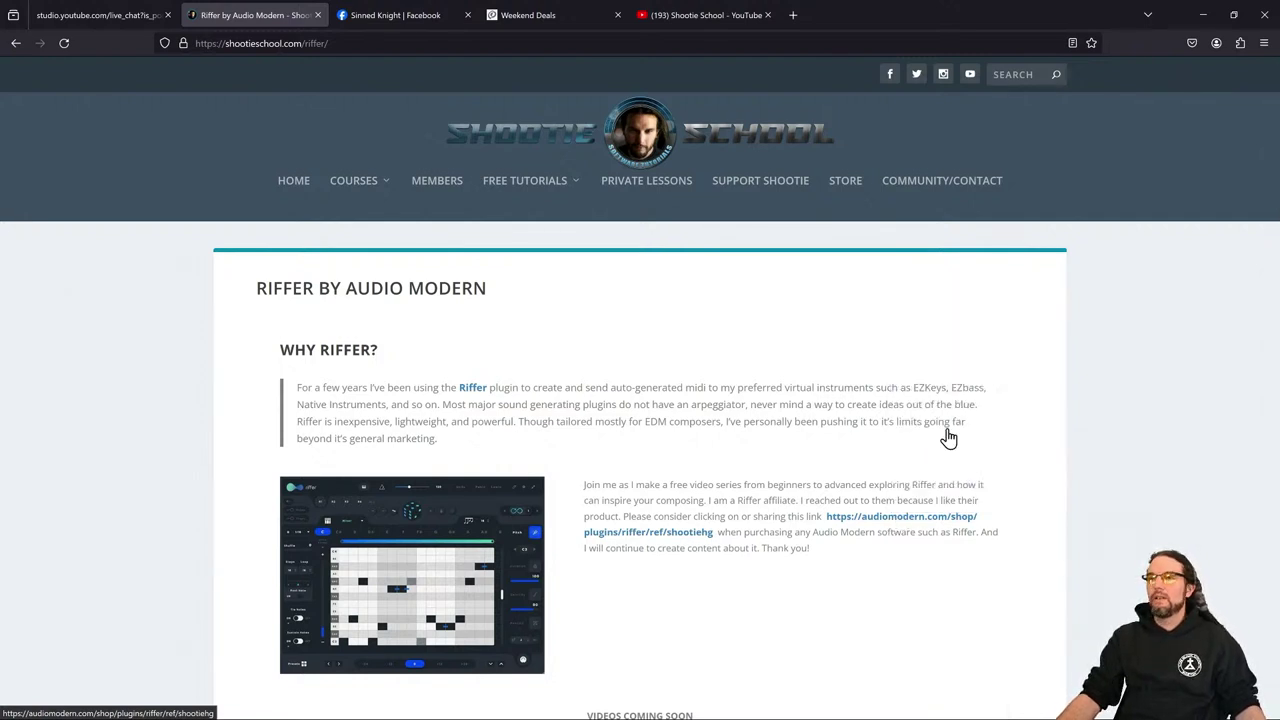
Post the copied audiomodern.com/shop/plugins/riffer link in the YouTube live chat
click(93, 14)
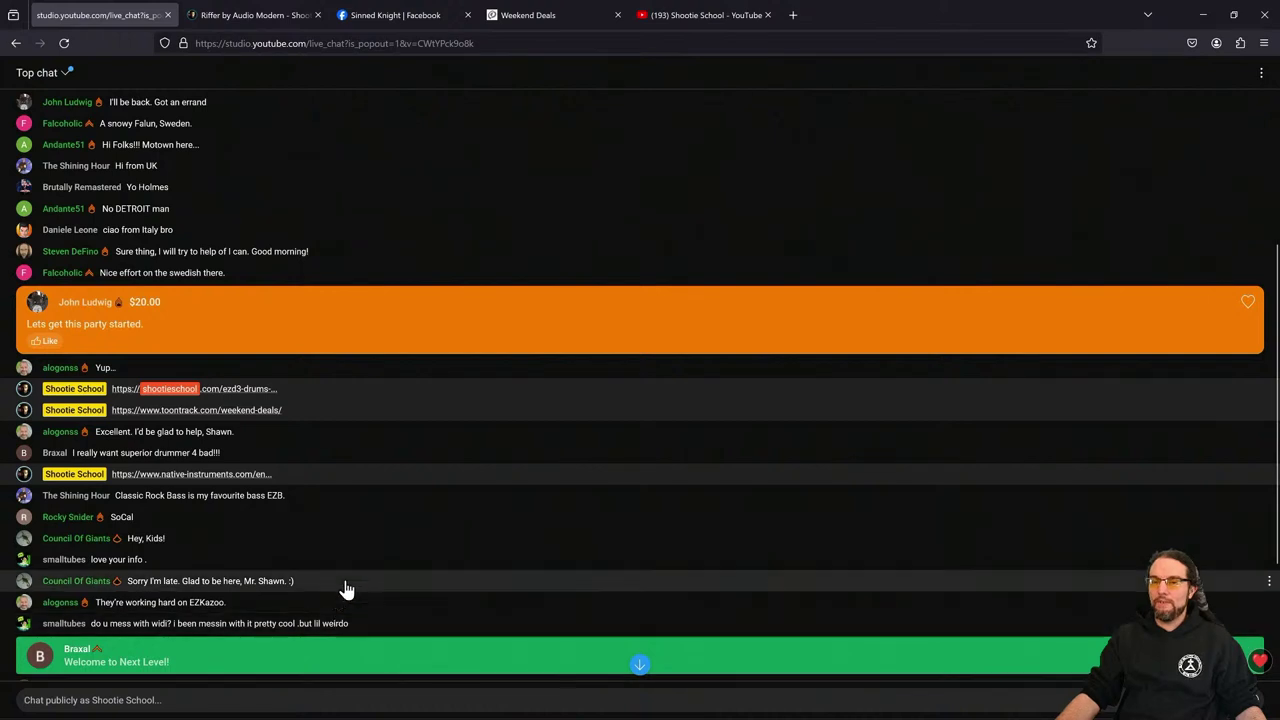
scroll(280, 640, down, 3)
click(189, 700)
text(https://audiomodern.com/shop/plugins/riffer/ref/shootiehg)
key(Return)
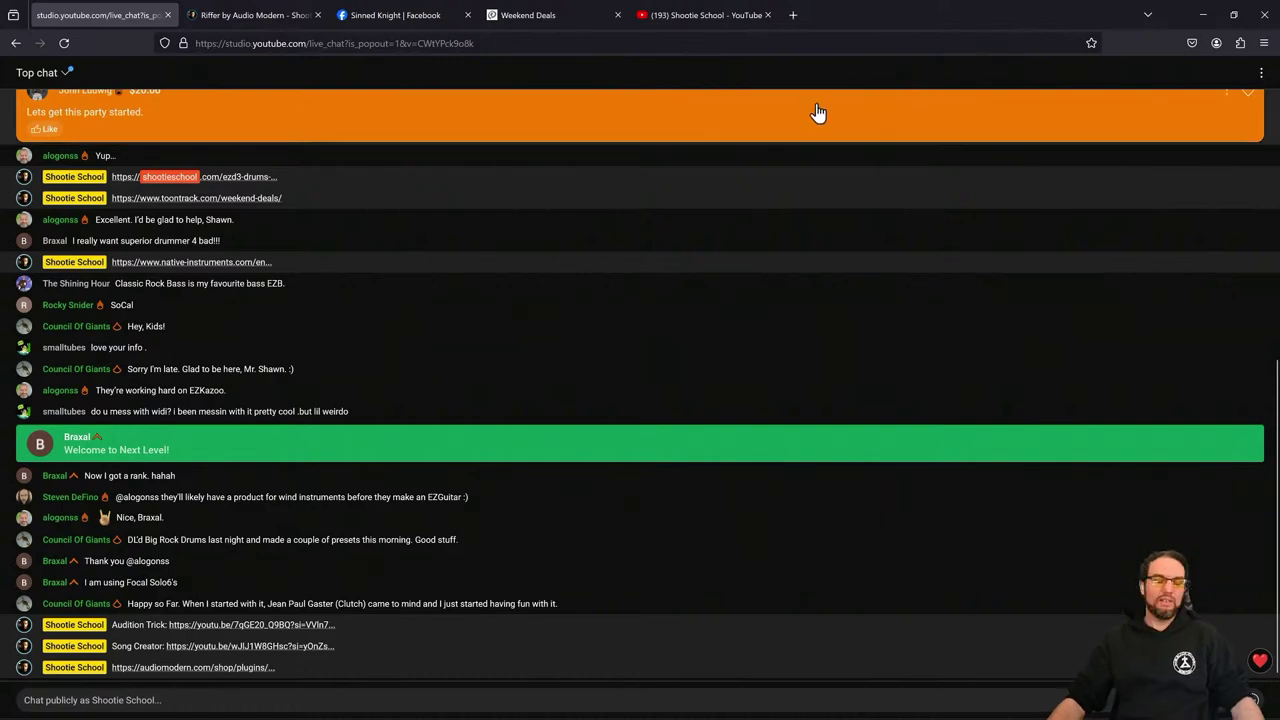
Return to REAPER, audition EZbass's Euro Basic preset, settle on Euro Crush and close the EZbass window
click(710, 12)
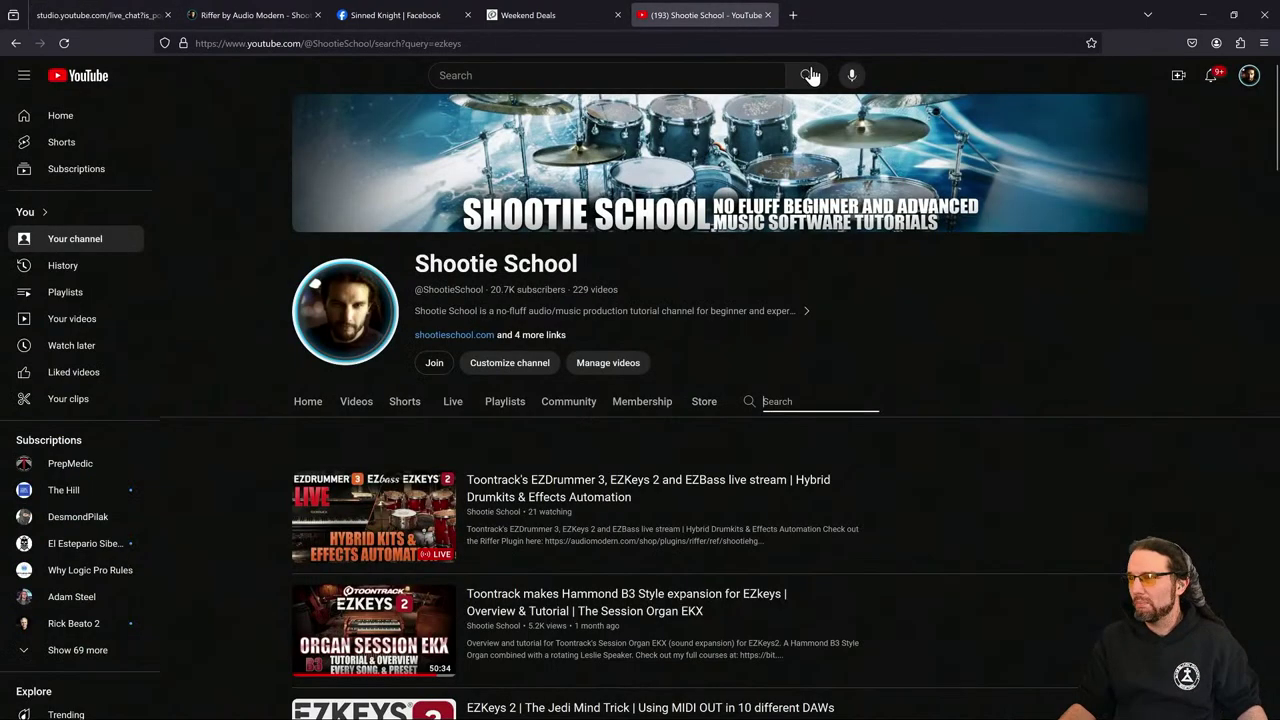
click(1203, 14)
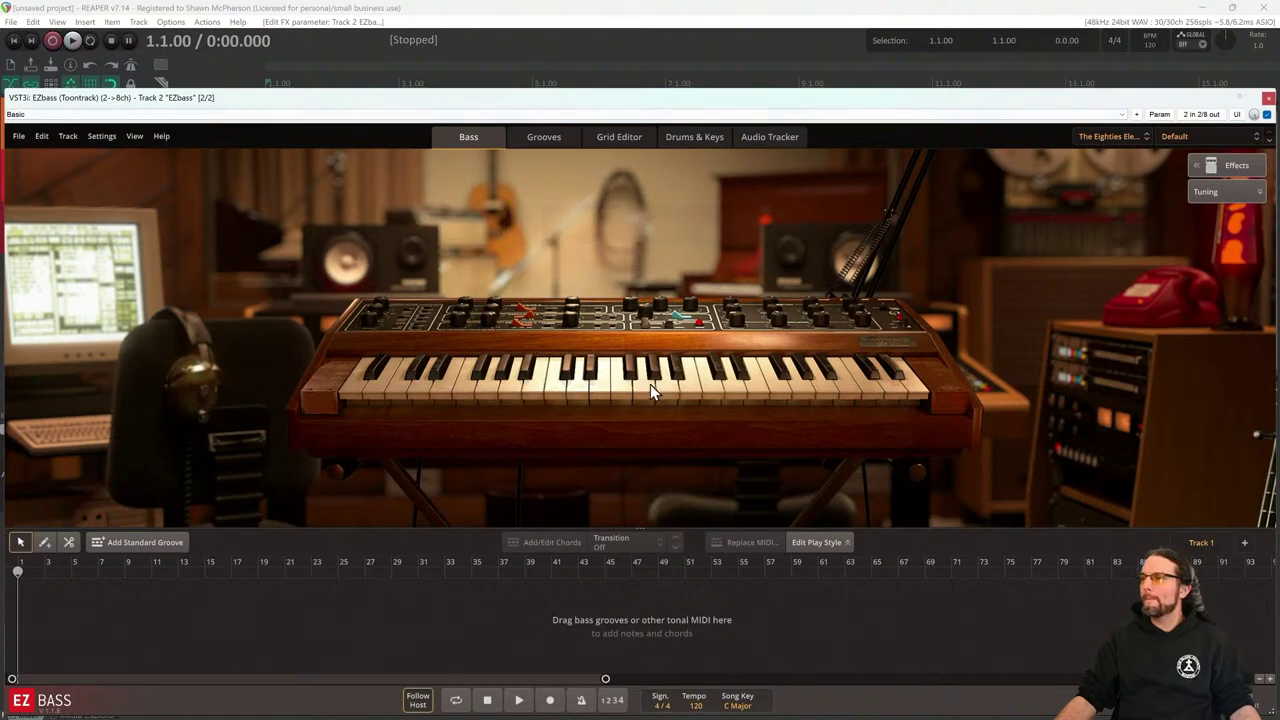
click(1122, 138)
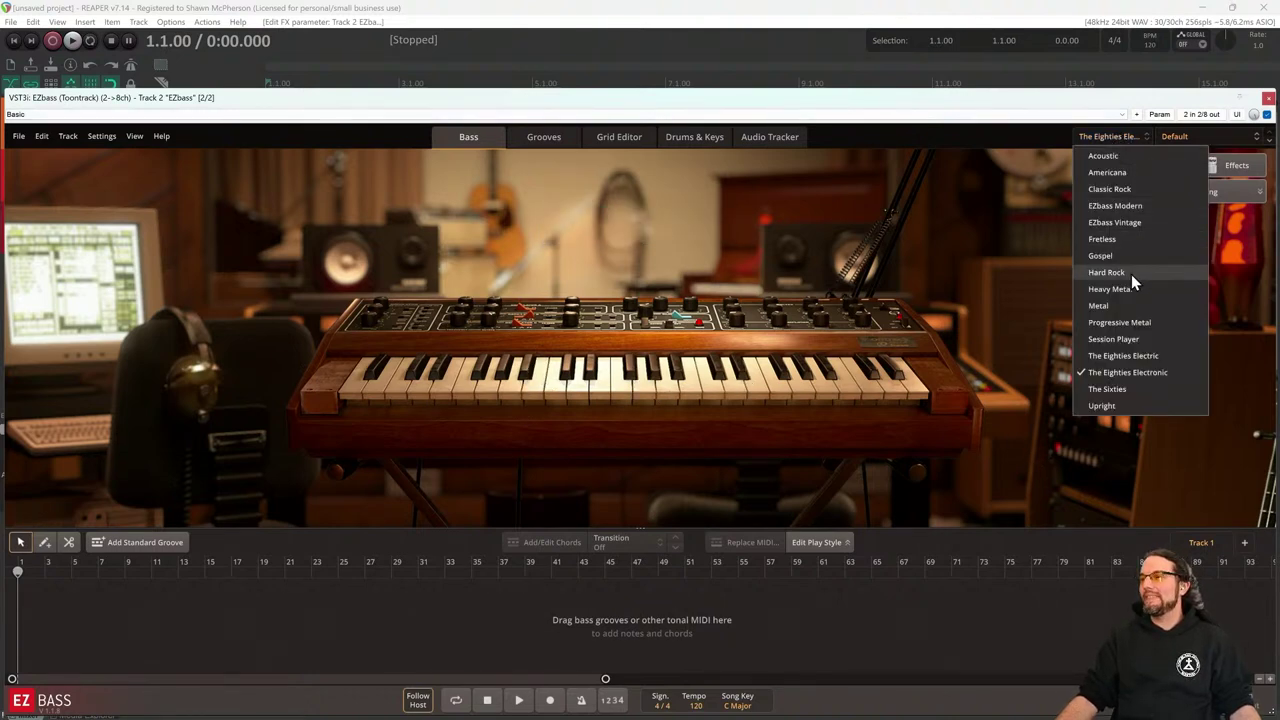
click(1120, 375)
click(1212, 137)
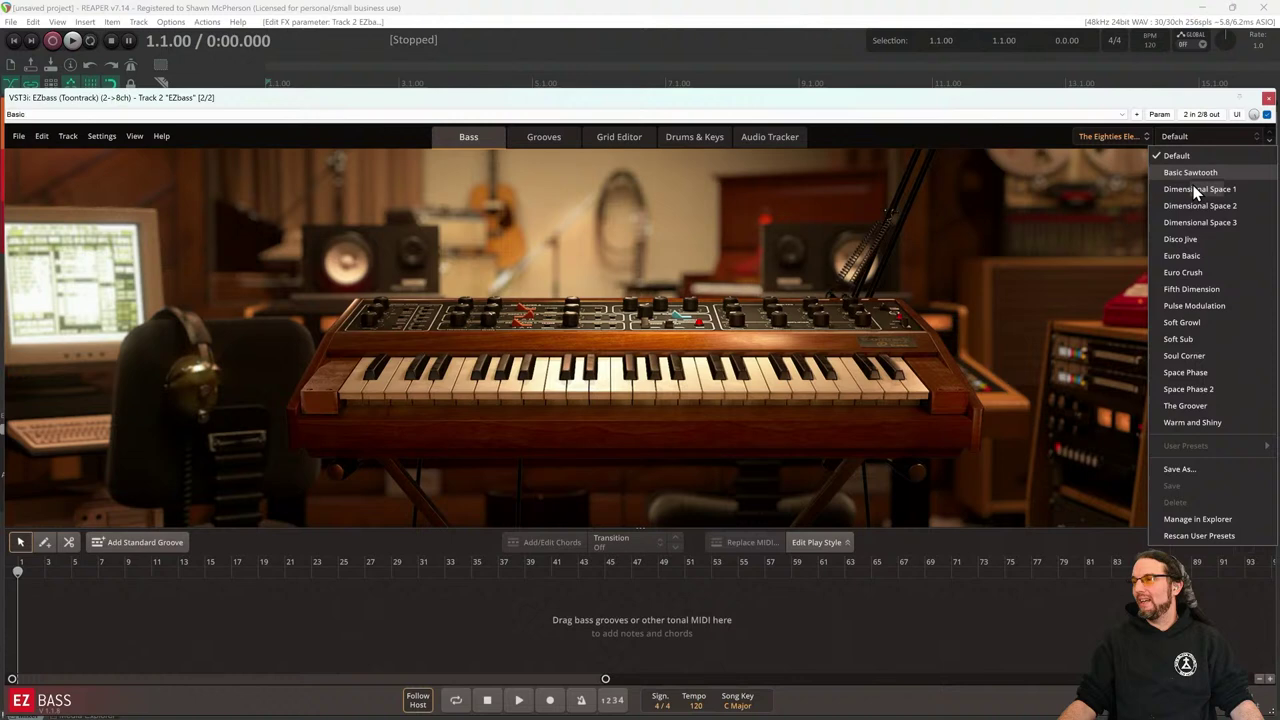
click(1200, 303)
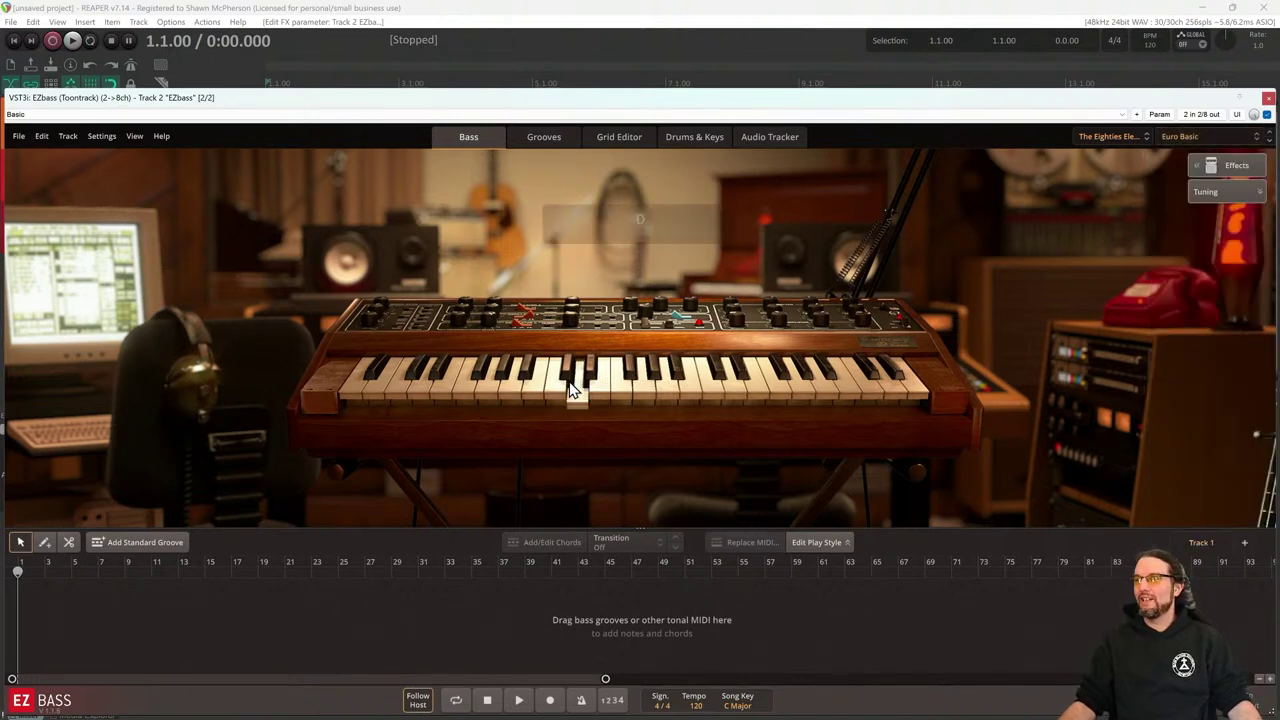
click(1210, 137)
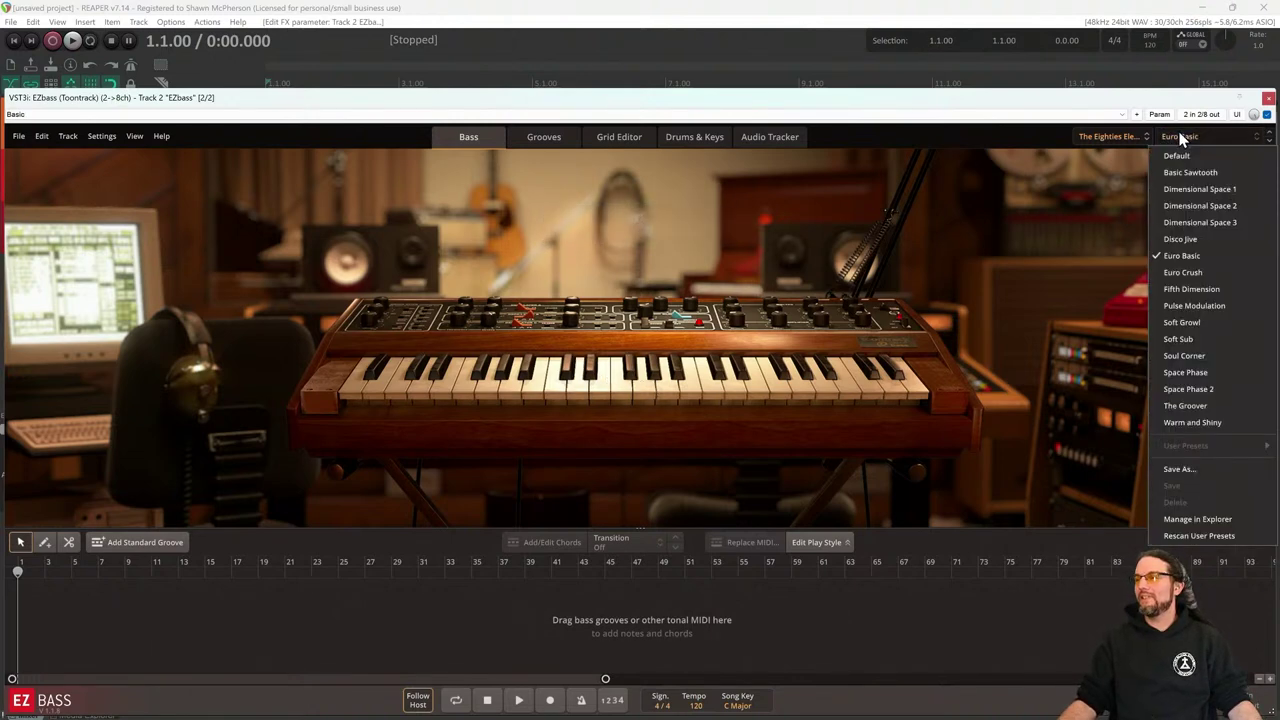
click(1220, 271)
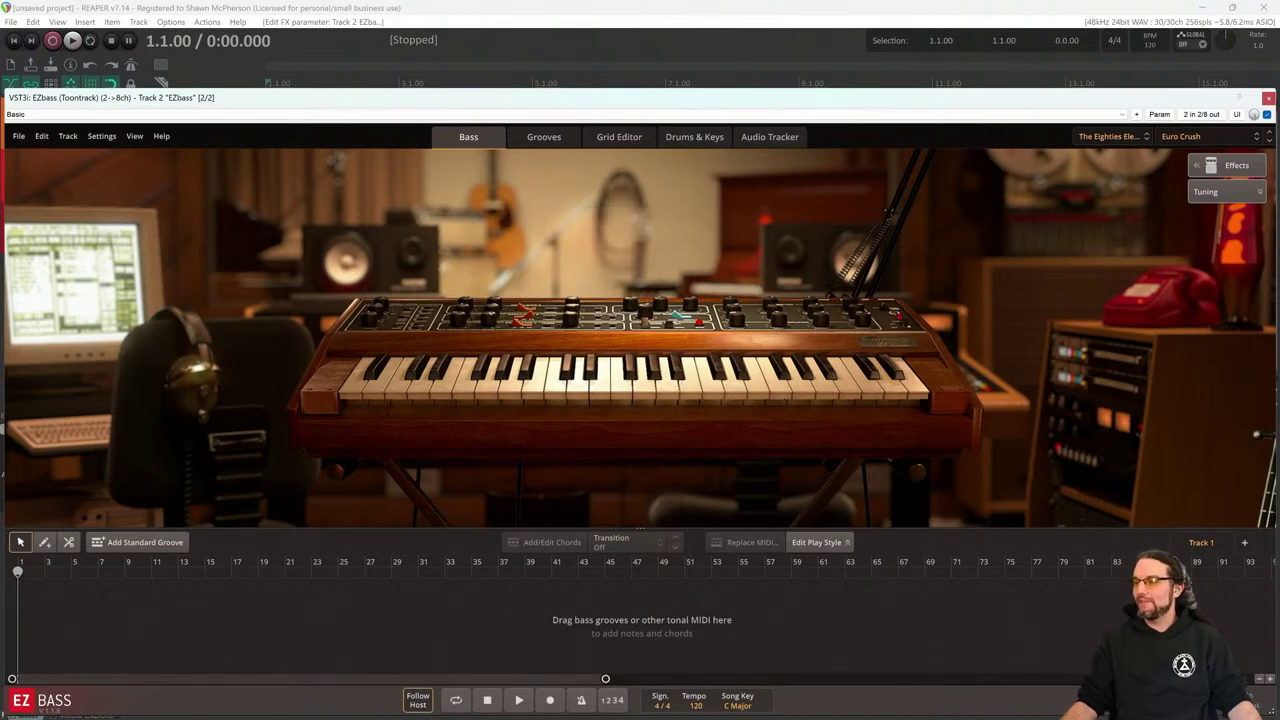
click(1268, 97)
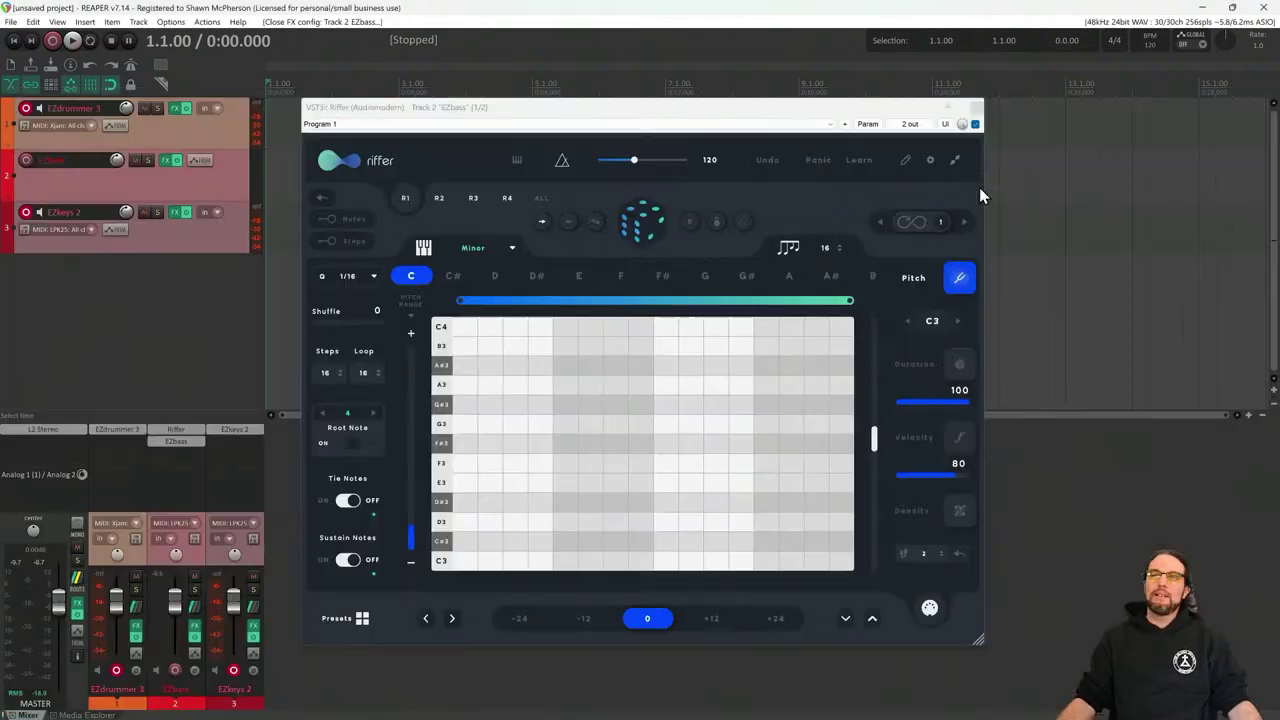
Move the Riffer window aside and shift its note grid down to the C1 to C2 octave
drag(617, 118, 340, 138)
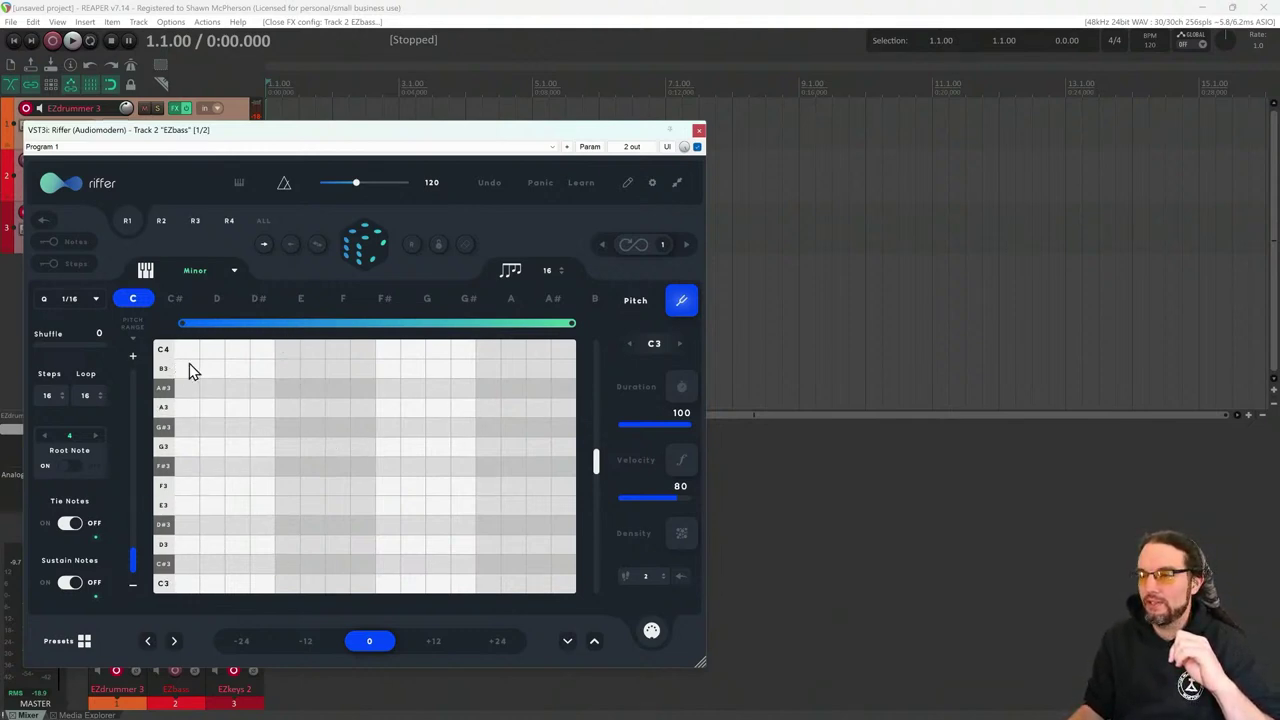
drag(597, 459, 586, 512)
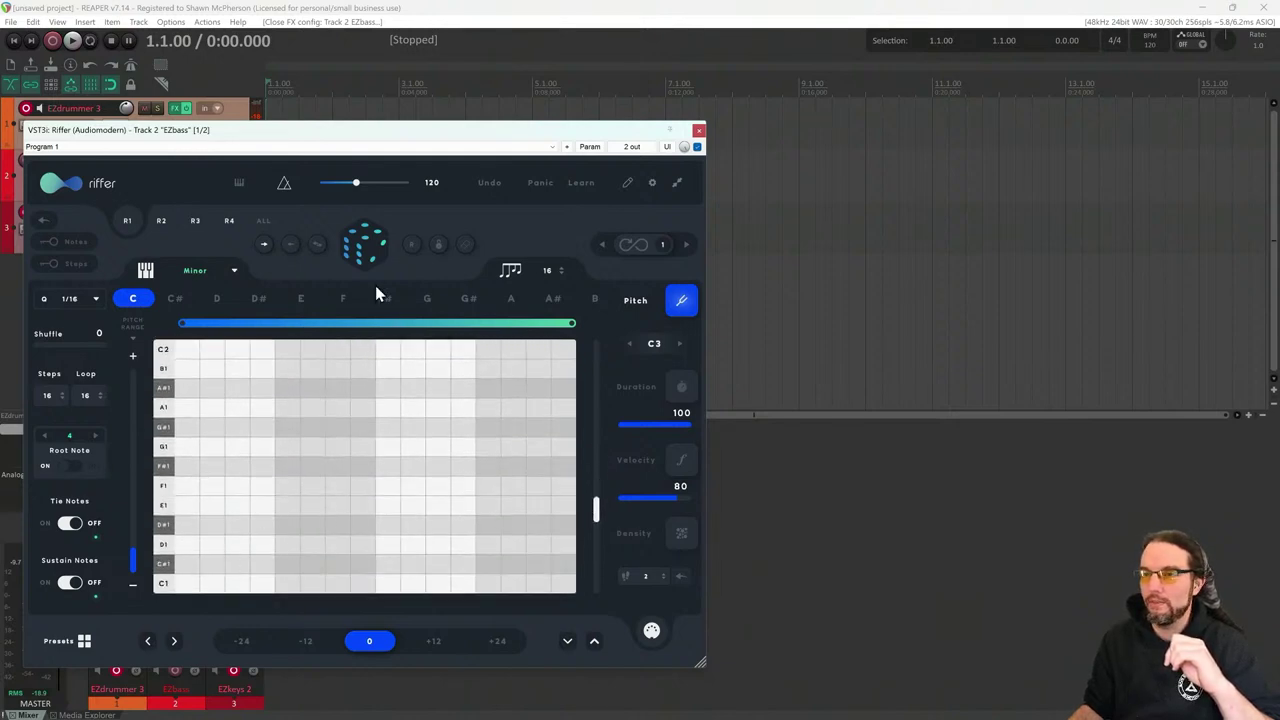
Randomize a new C minor riff in Riffer, check its density lane, return to pitch and audition the riff
click(366, 246)
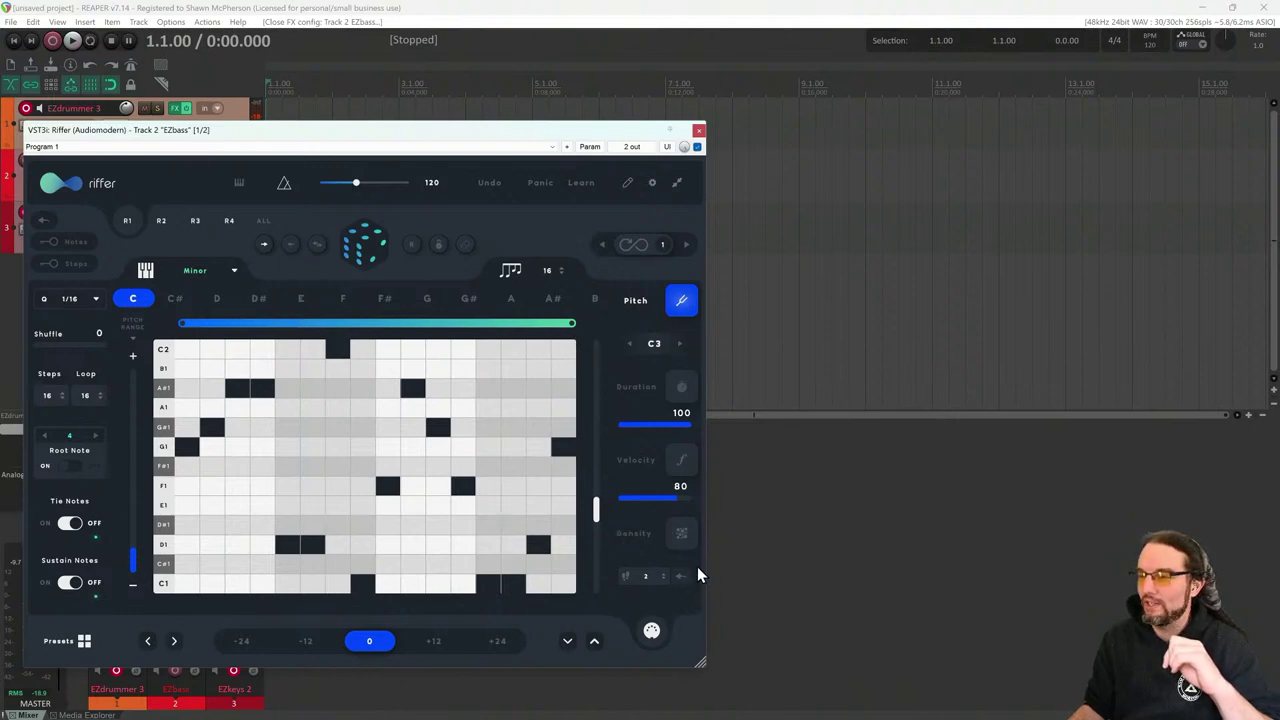
click(681, 533)
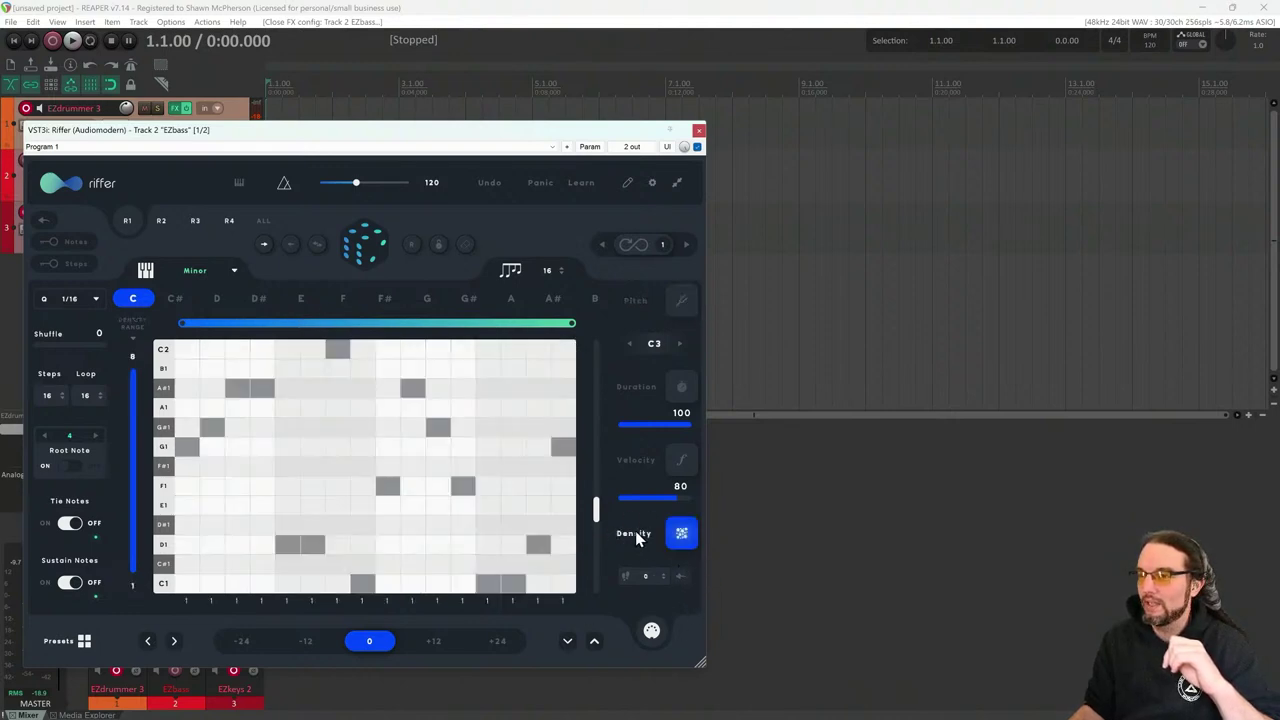
click(679, 301)
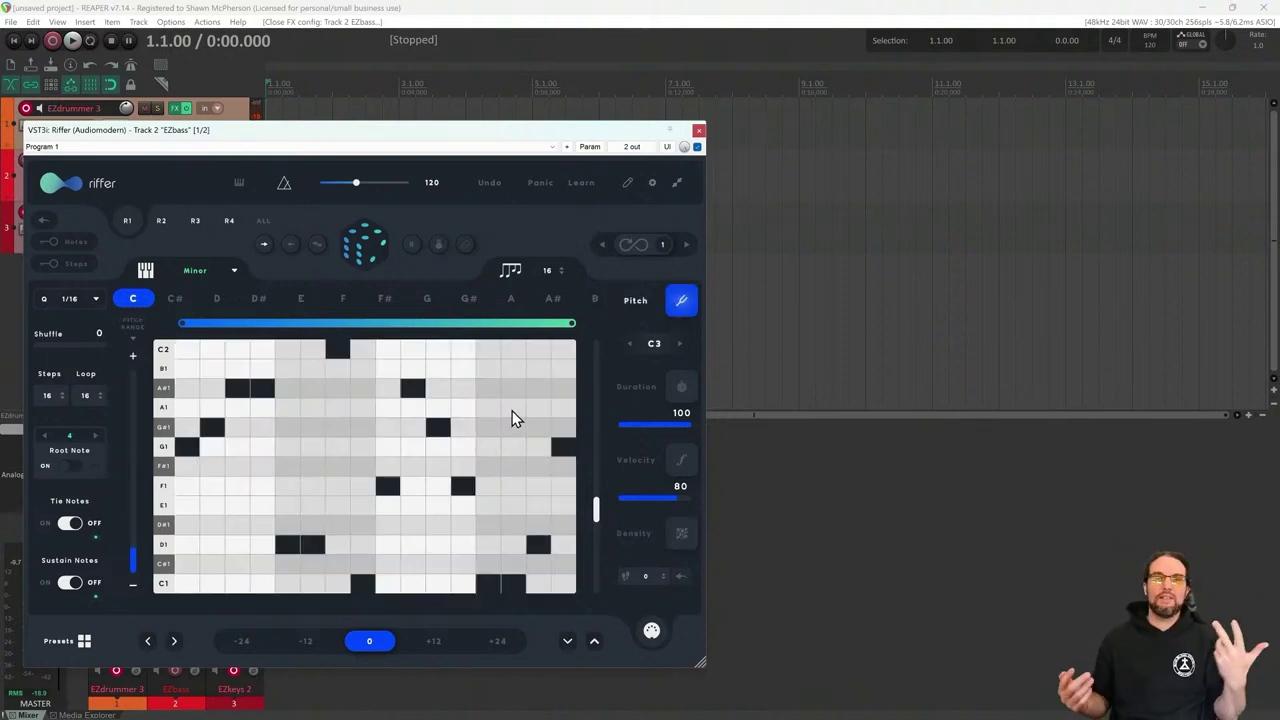
key(space)
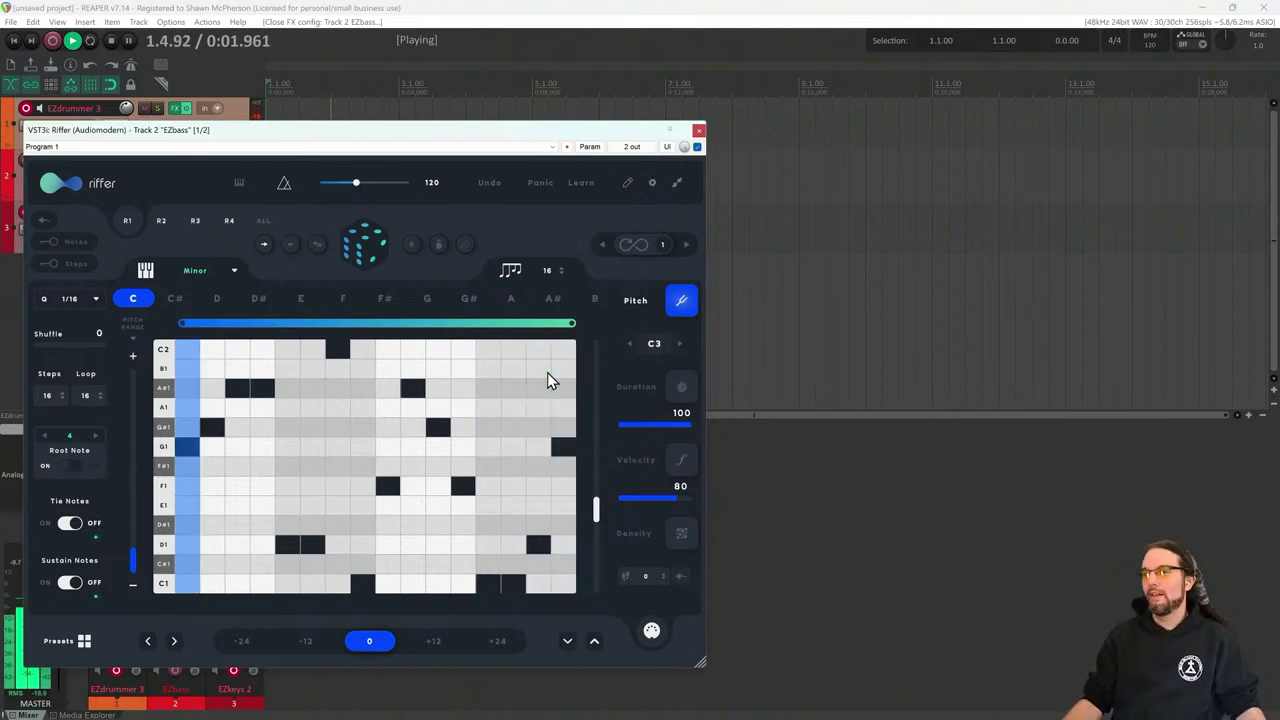
key(space)
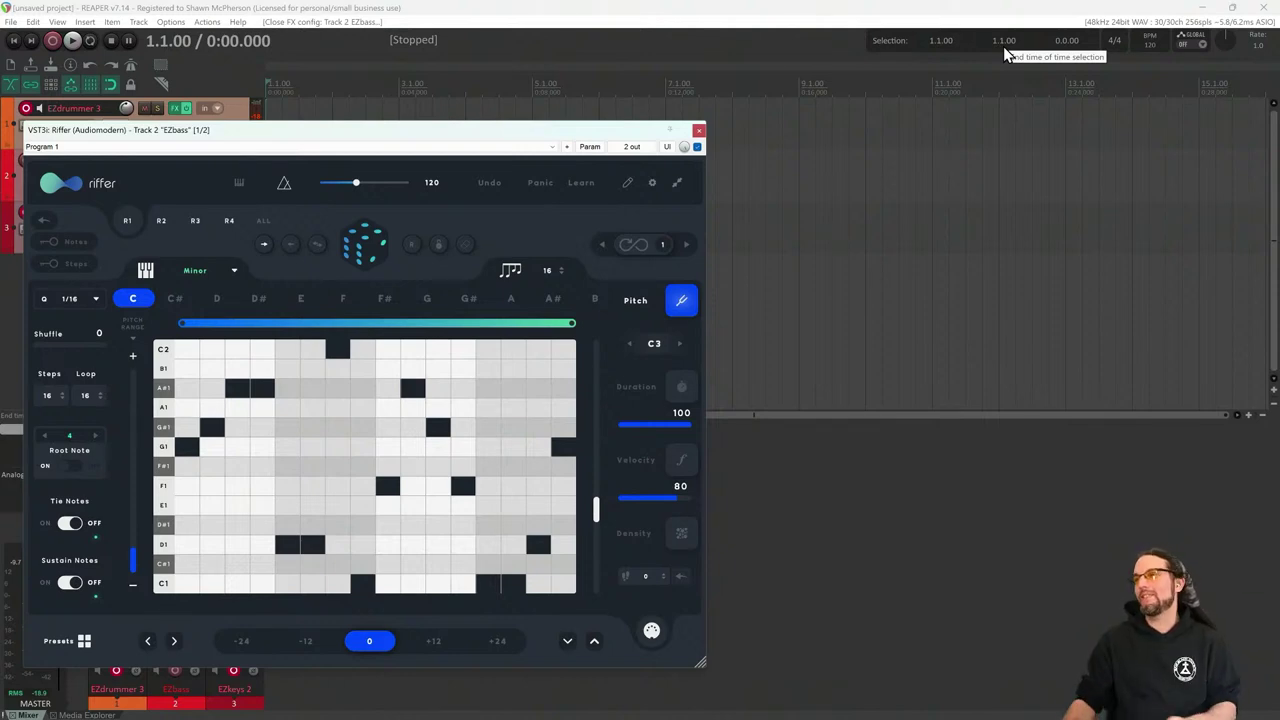
Set the project tempo to 90 BPM, keeping the REAPER window maximized
click(1150, 40)
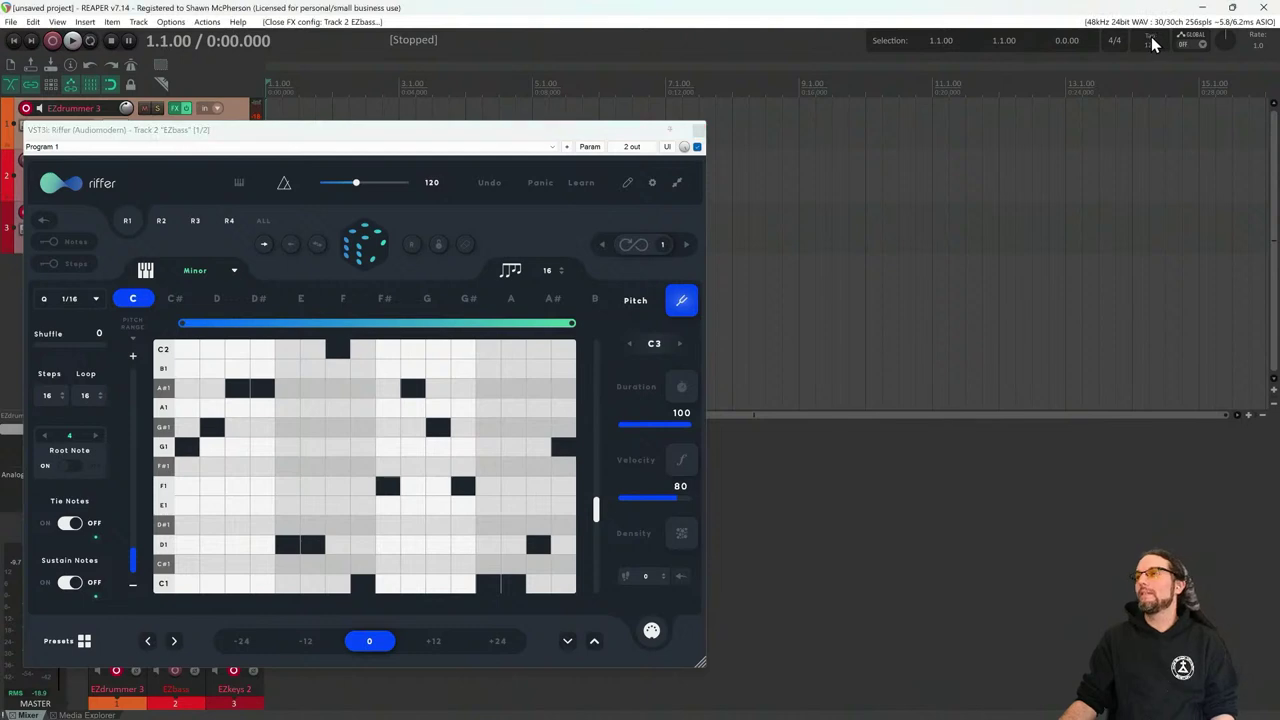
drag(1152, 44, 1149, 53)
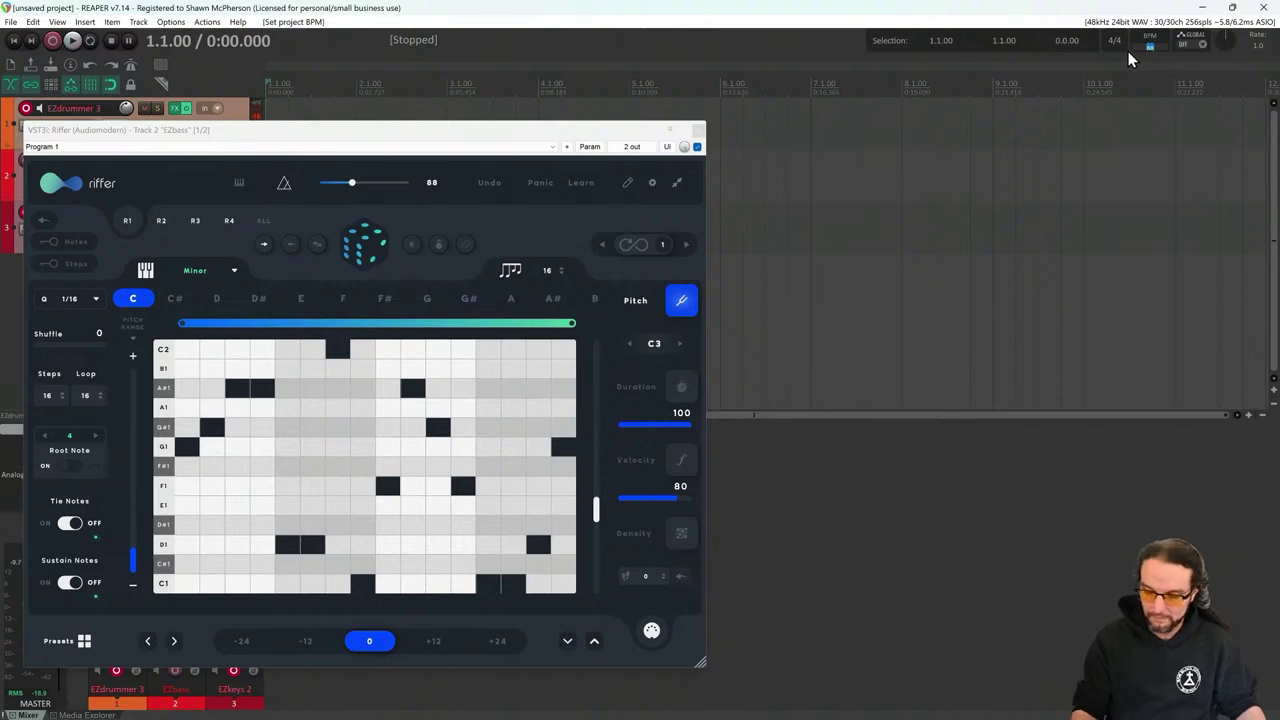
scroll(1128, 51, up, 2)
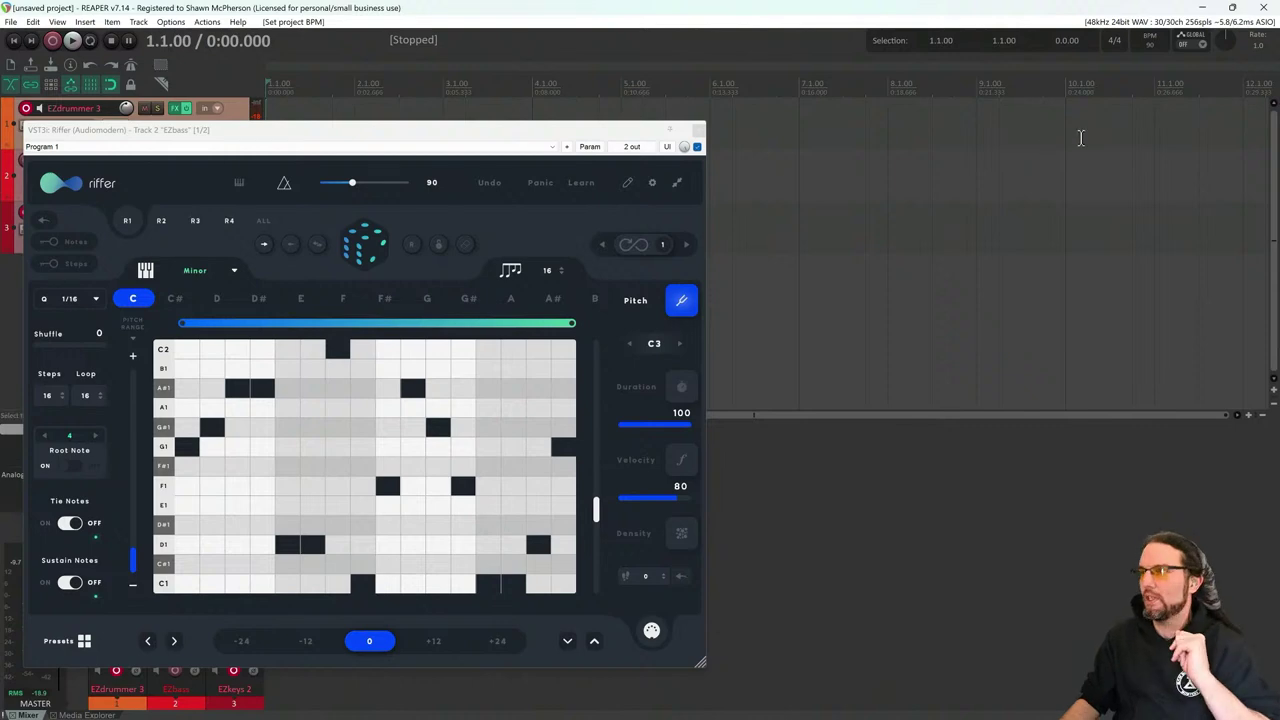
double_click(943, 12)
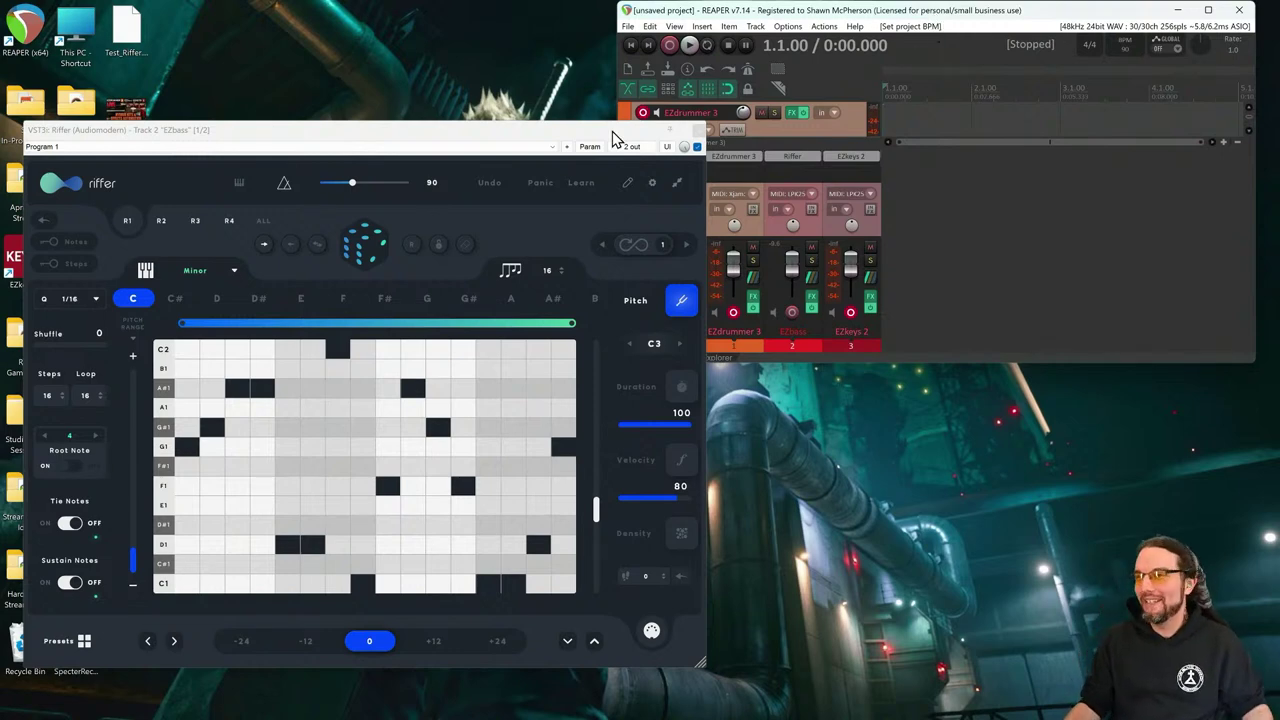
click(1210, 11)
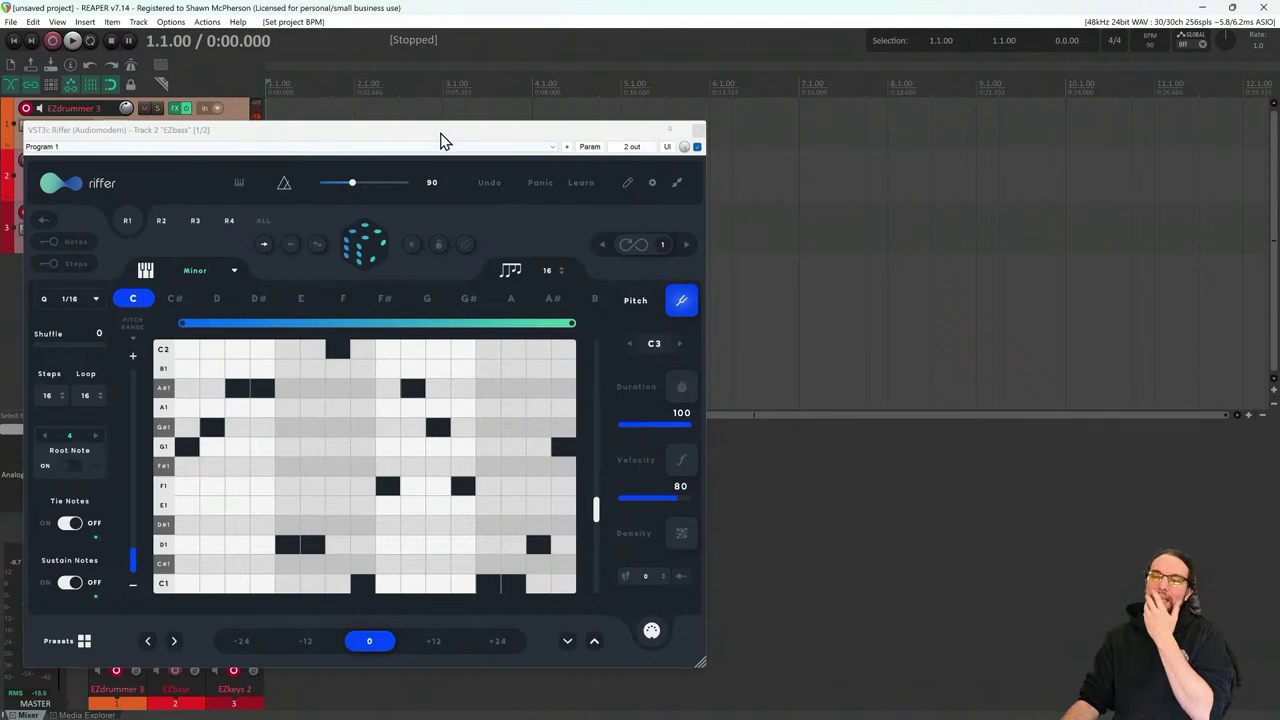
Audition the riff at the slower tempo, turn on Sustain Notes and close the Riffer window
drag(443, 136, 429, 127)
key(space)
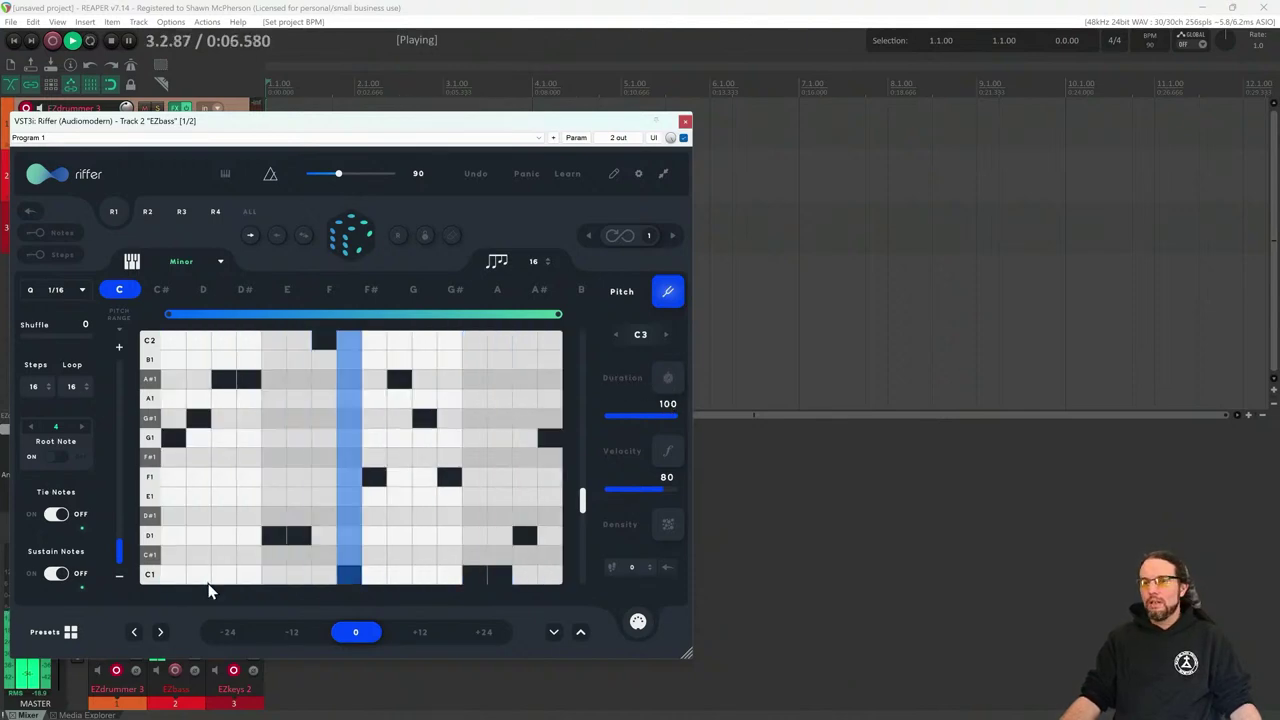
click(56, 575)
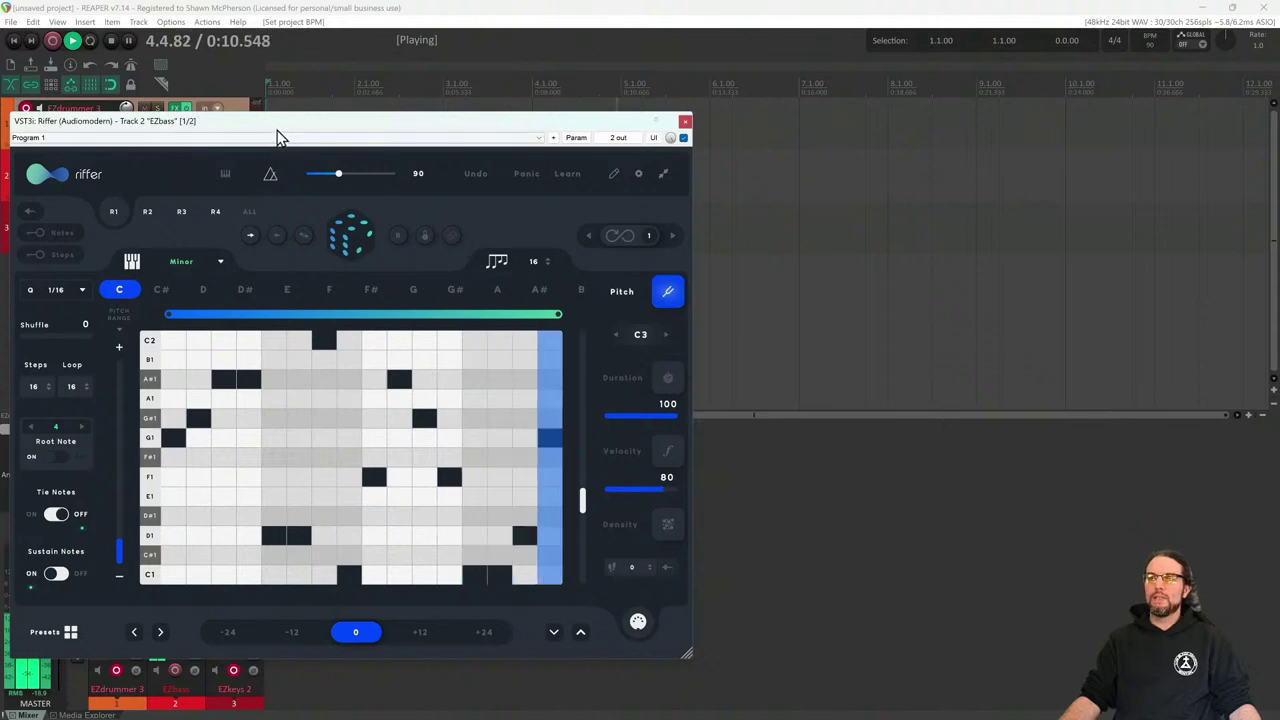
drag(277, 122, 283, 75)
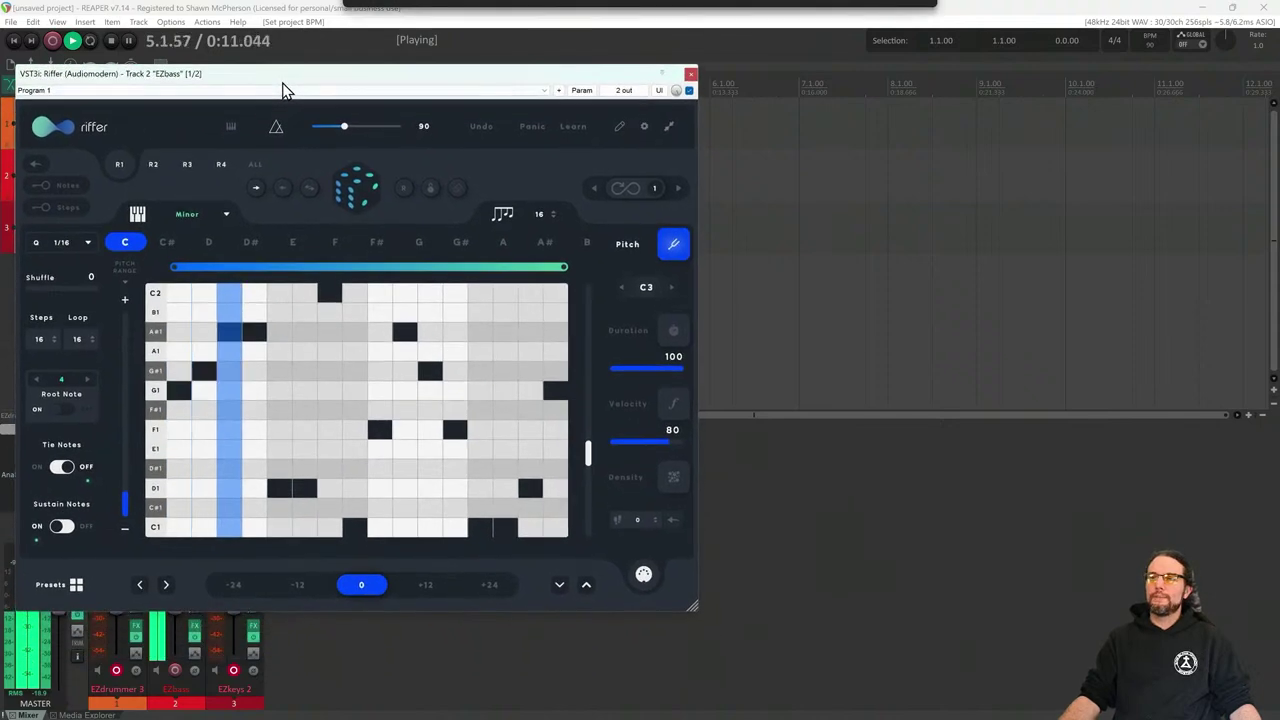
click(690, 74)
key(space)
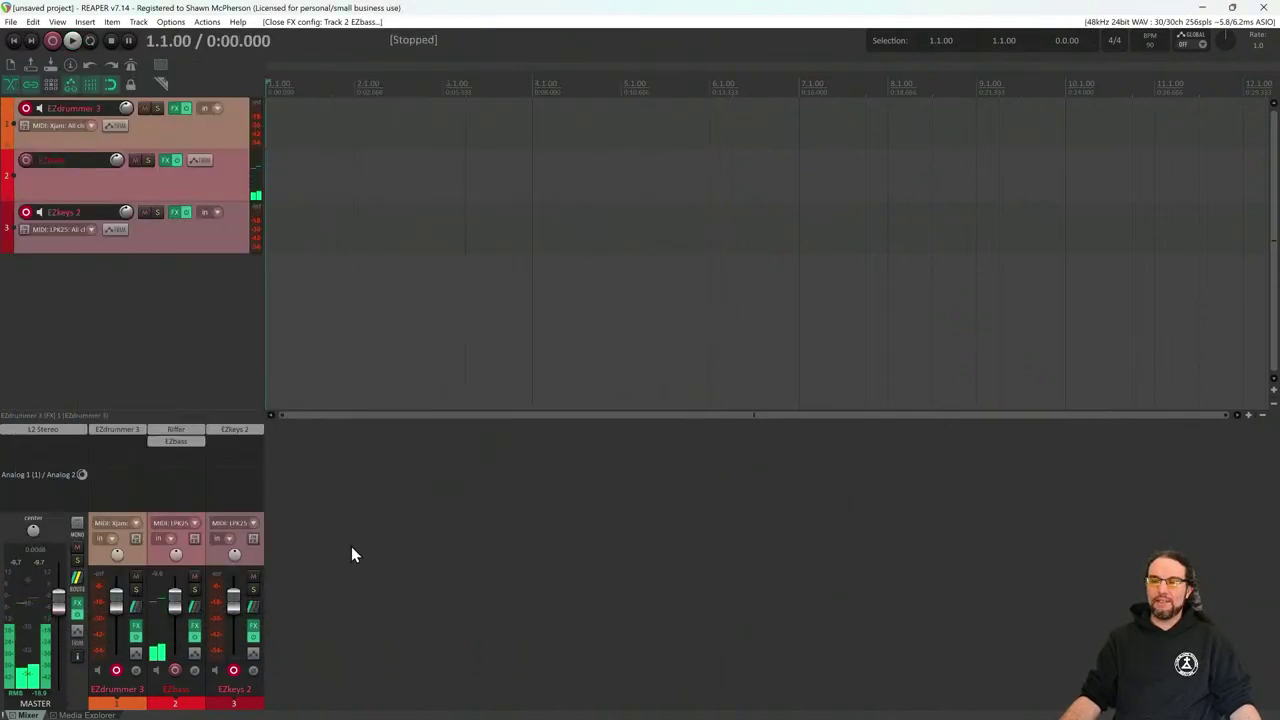
Lower the EZbass track's volume slightly in the mixer and restart playback
mouse_move(178, 610)
click(176, 610)
key(space)
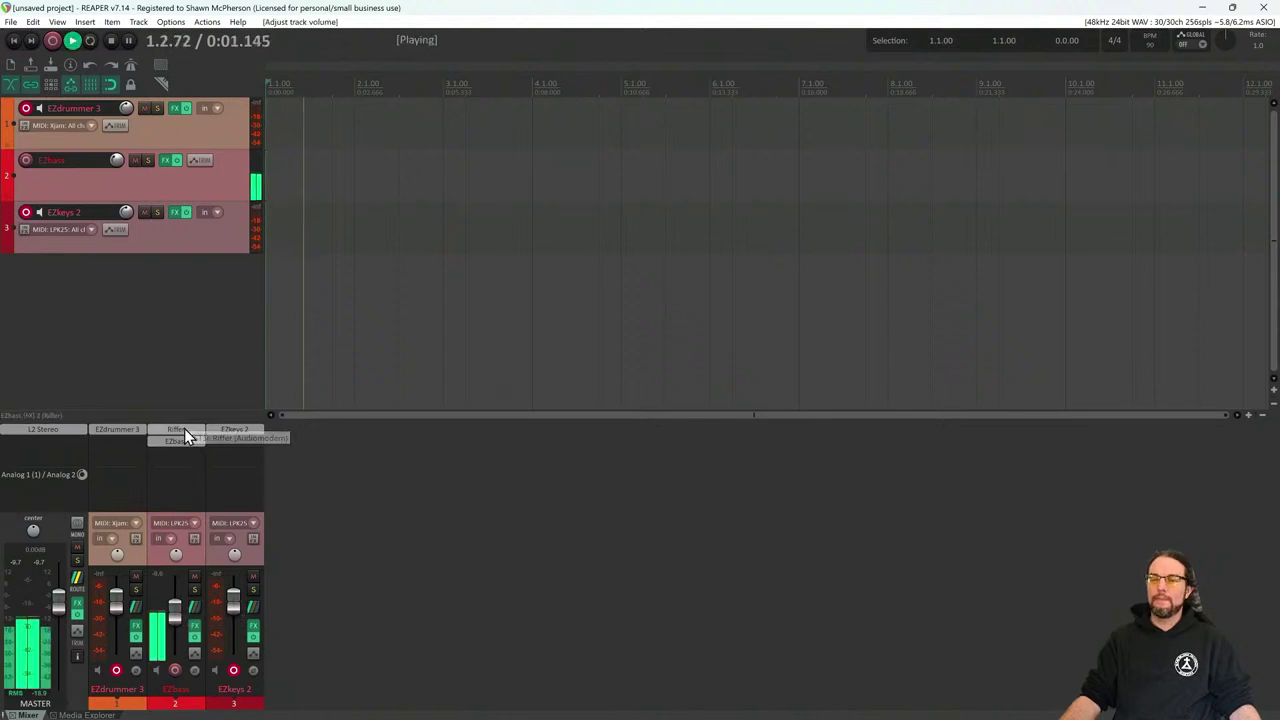
Reopen Riffer, randomize a 13-note riff, lock its first note to C1 and stop playback
click(184, 428)
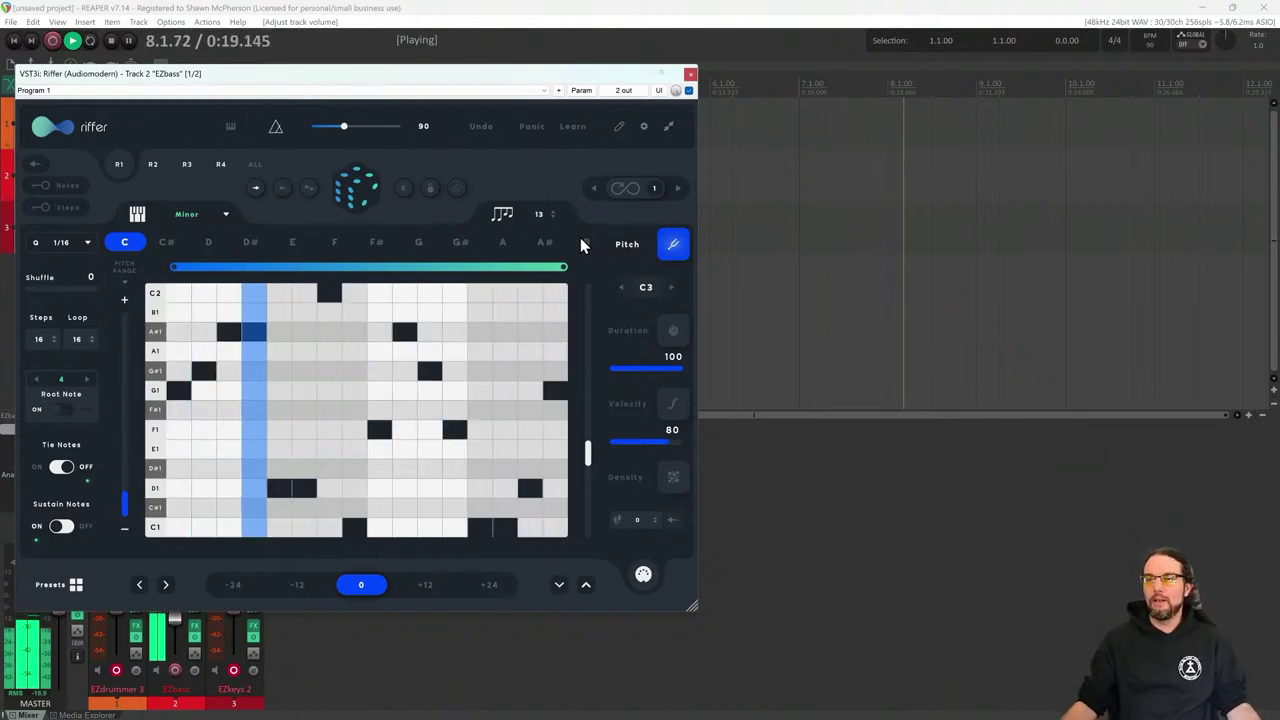
click(360, 189)
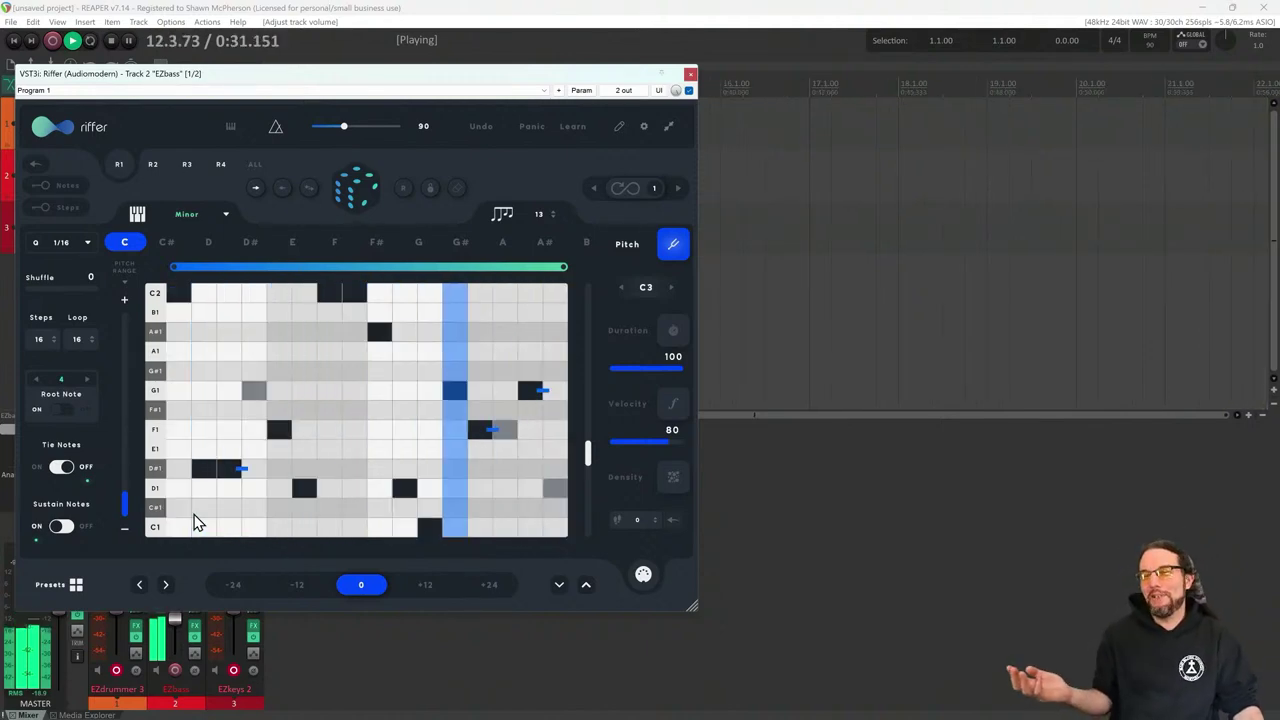
key(space)
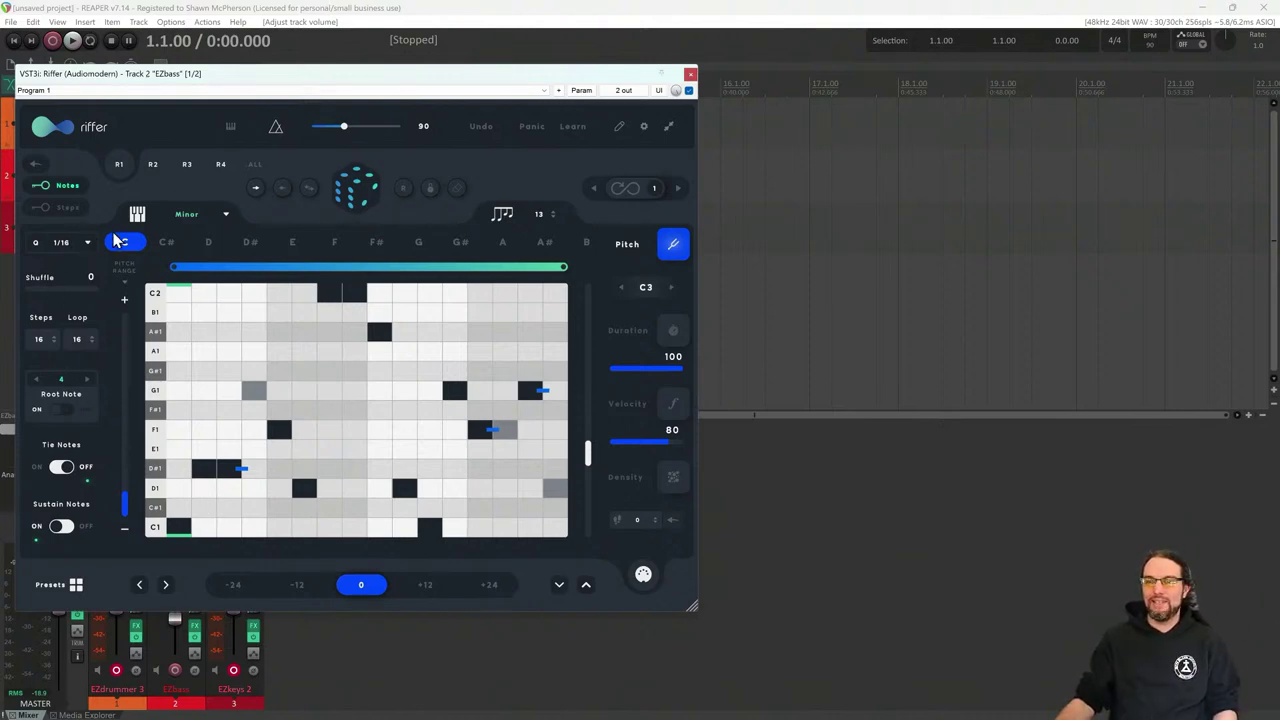
Look through Riffer's list of scales without choosing a different one
click(203, 216)
click(190, 138)
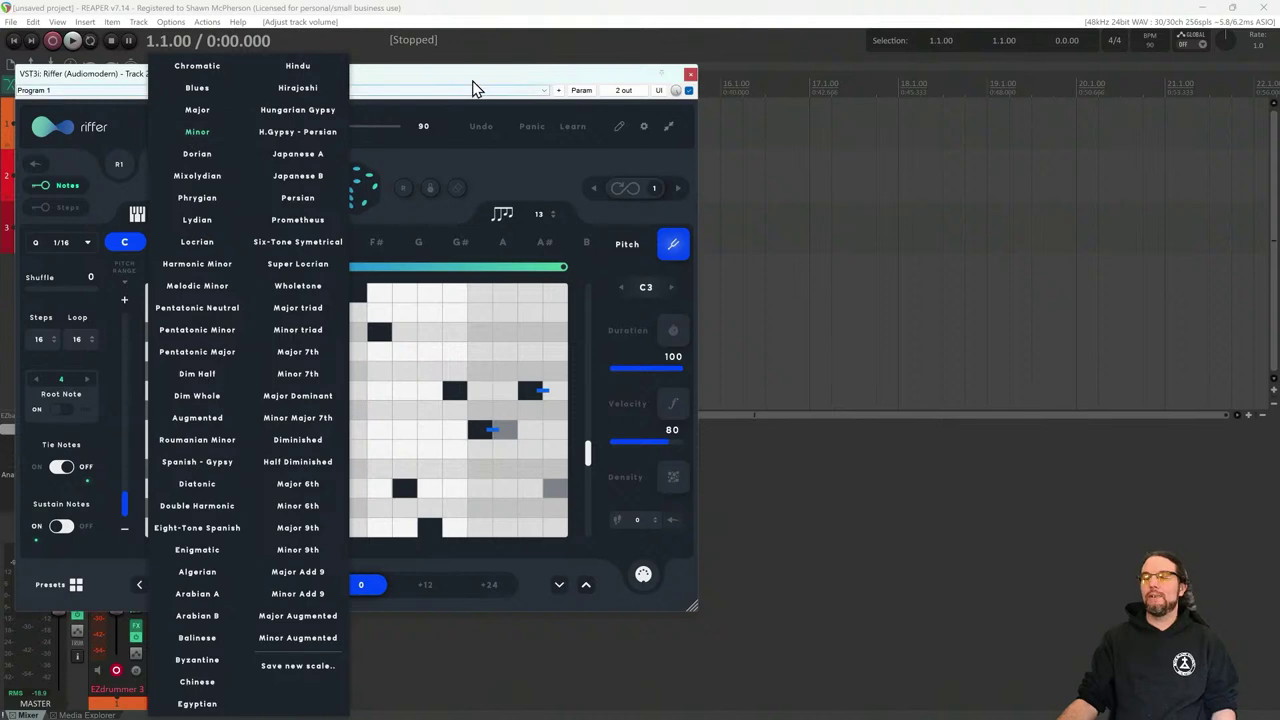
click(172, 214)
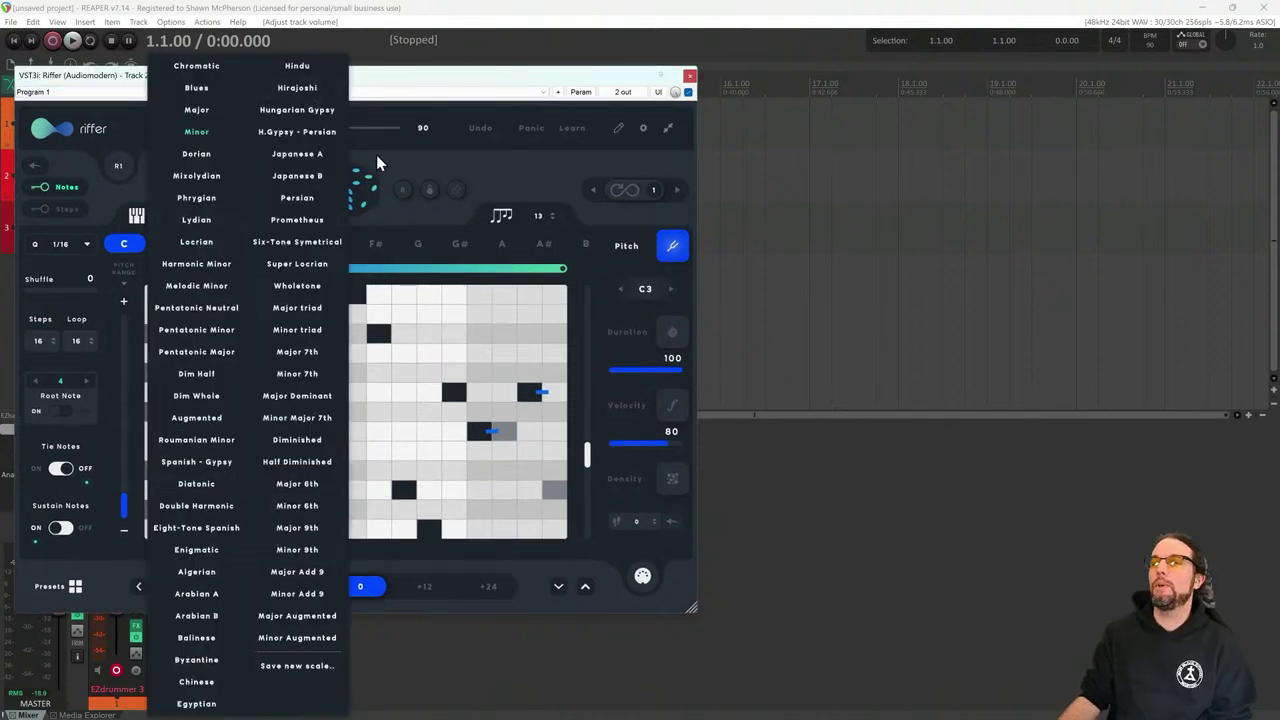
click(428, 90)
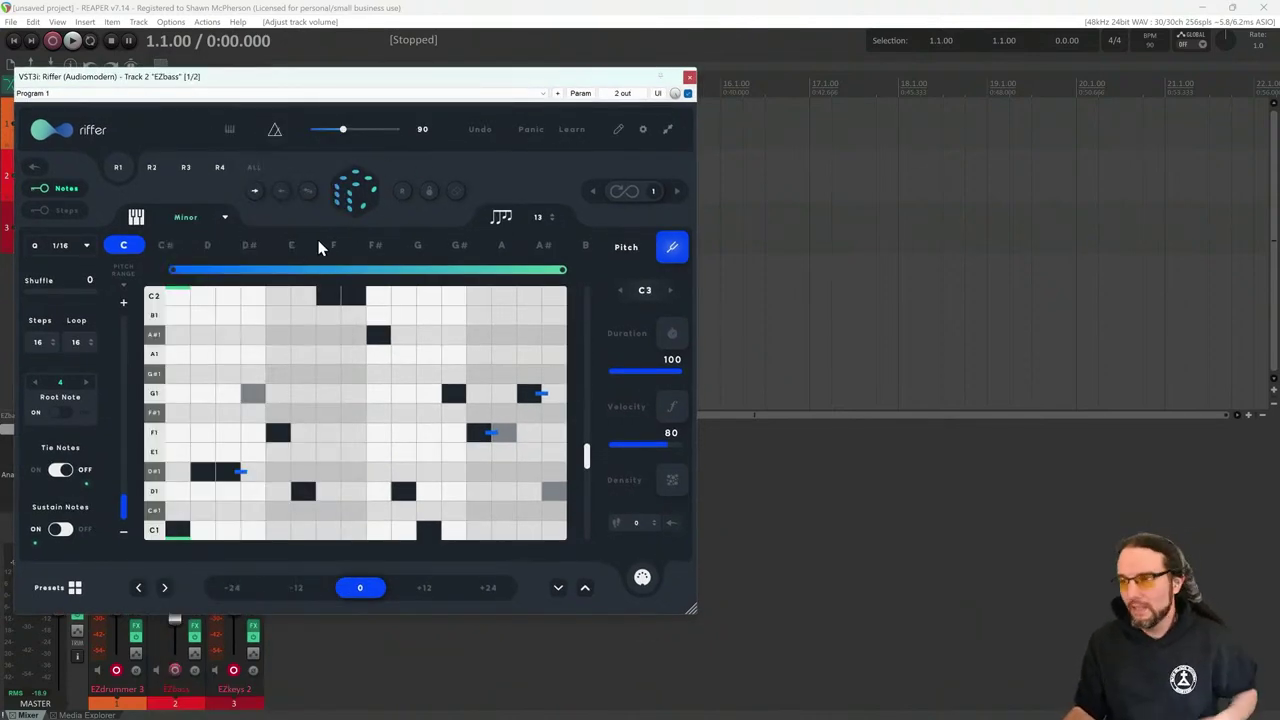
Play the riff, randomize it again with the first C1 note locked, and close the Riffer window
key(space)
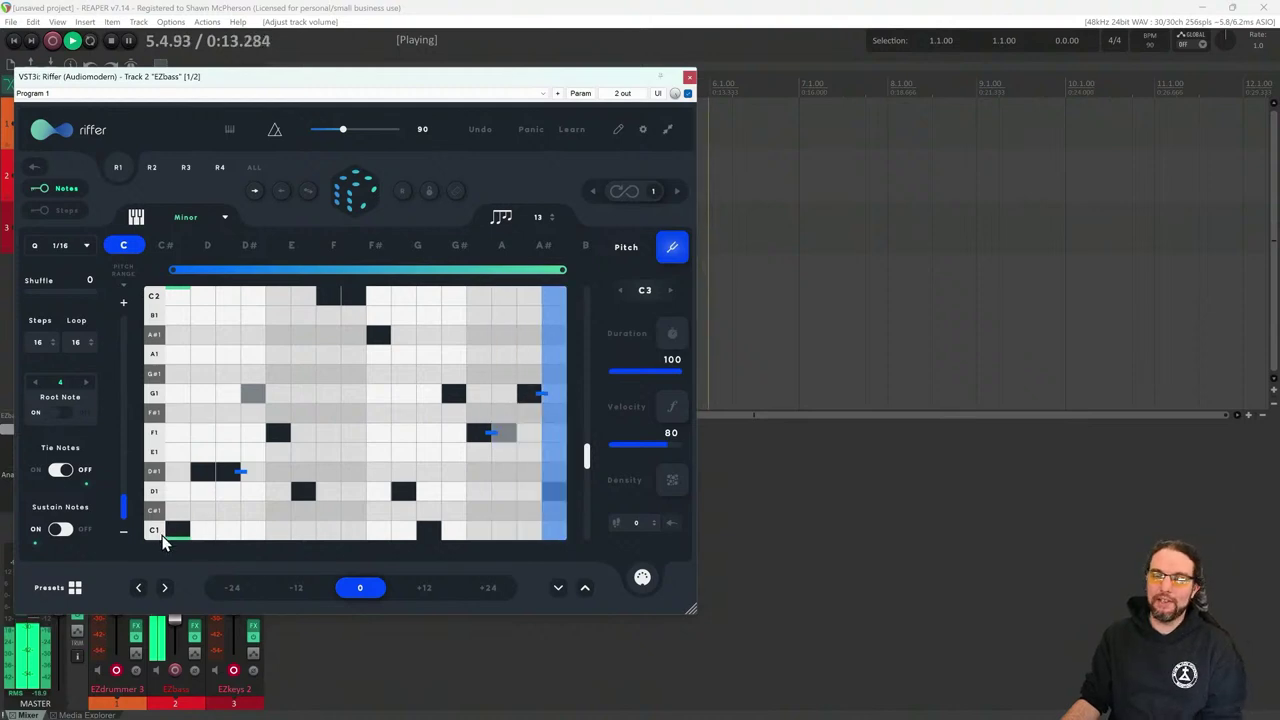
click(357, 198)
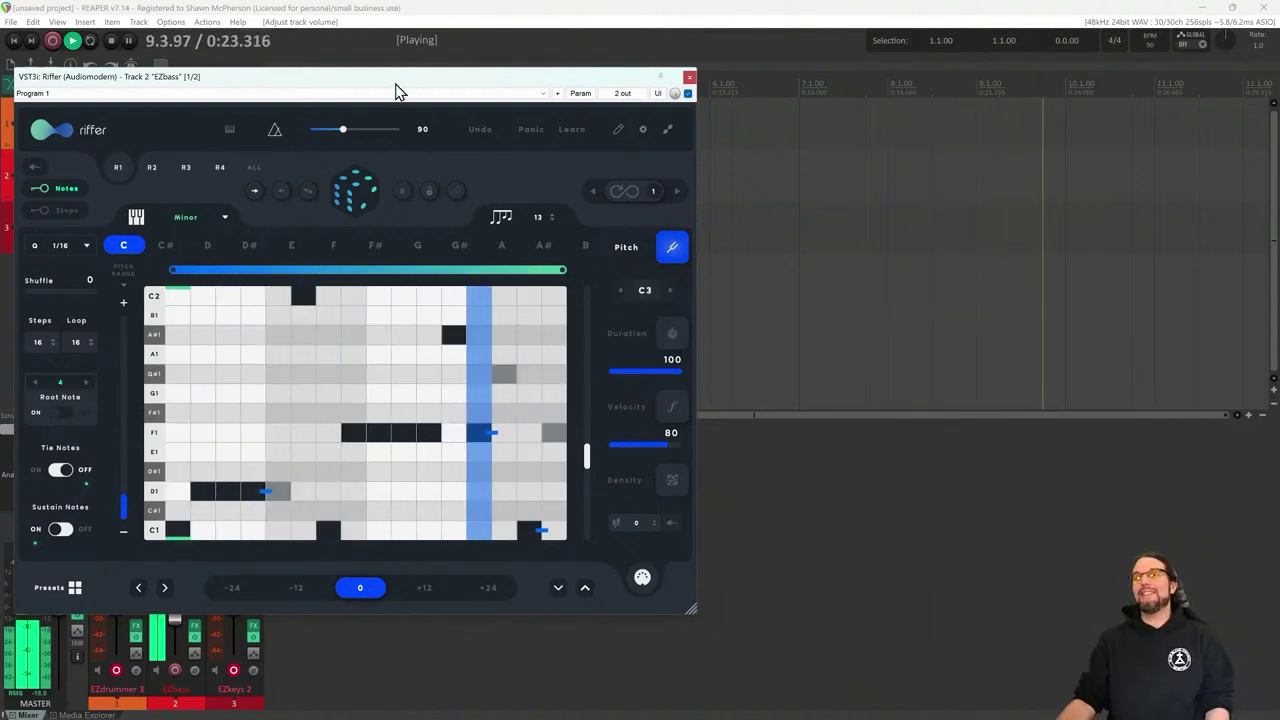
click(689, 78)
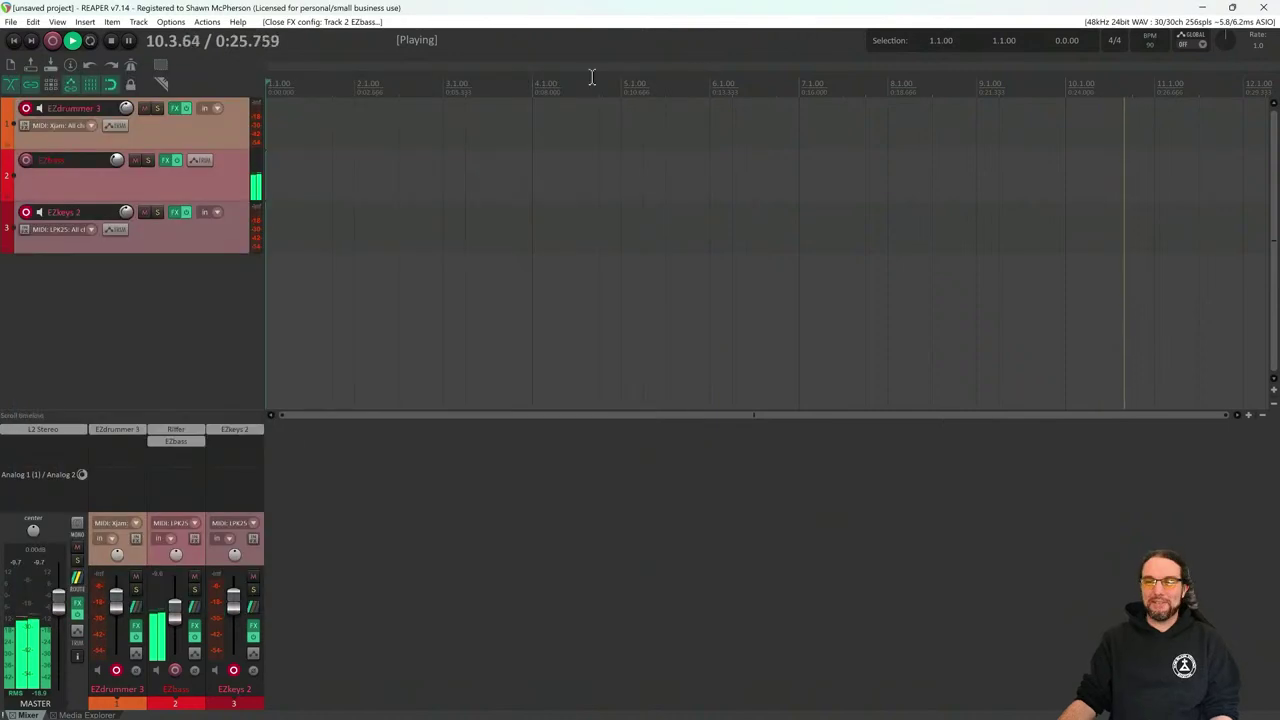
Open EZbass and try The Eighties Electric bass on the playing riff
click(177, 442)
click(1112, 137)
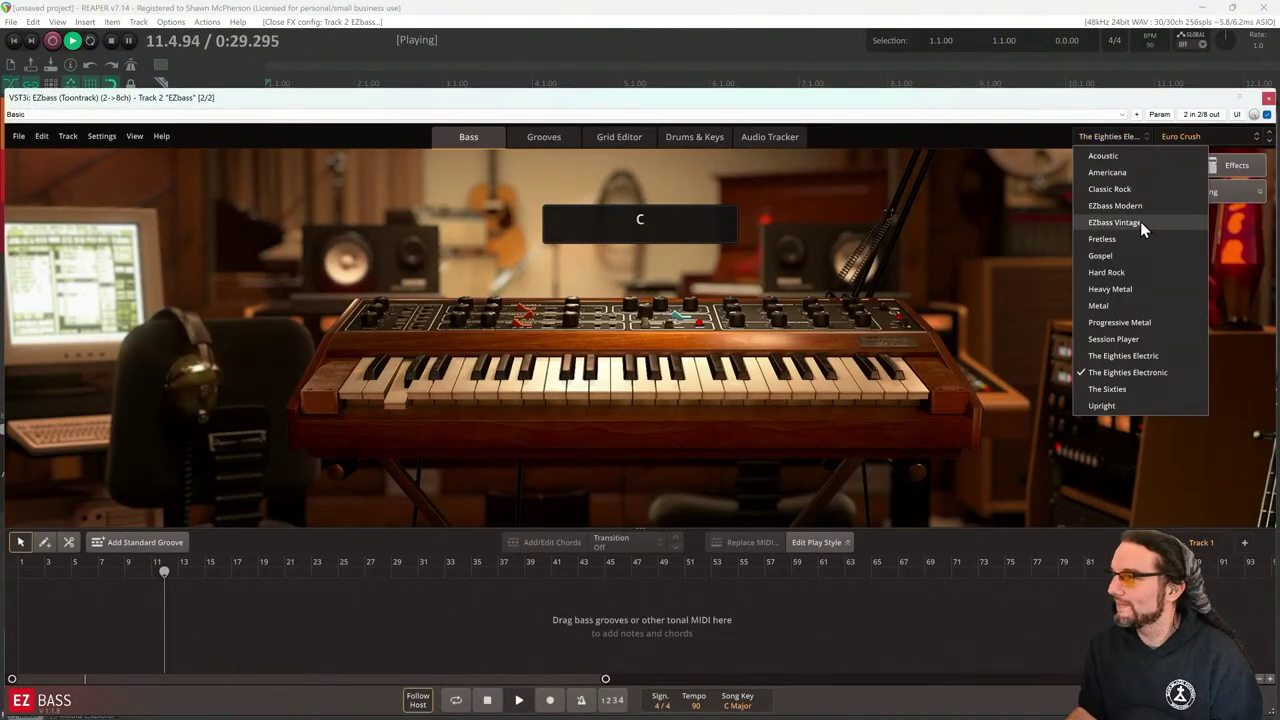
click(1150, 356)
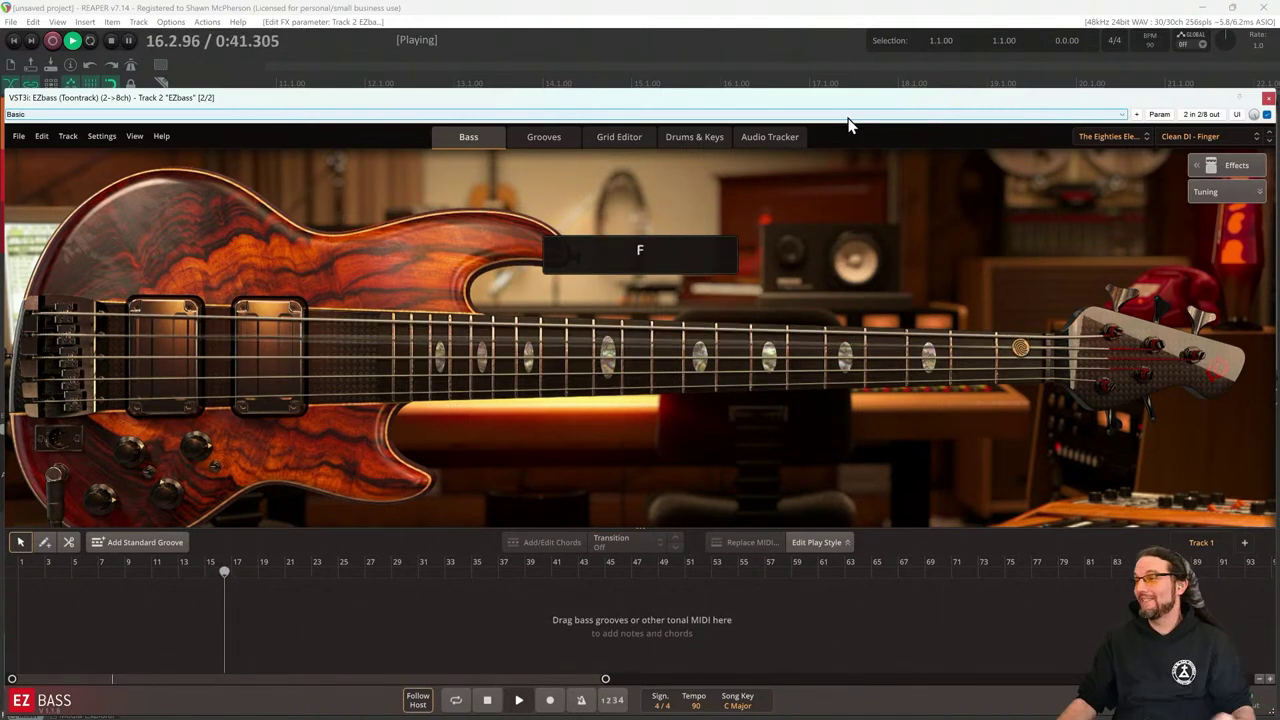
Switch EZbass back to The Eighties Electronic with the Euro Crush preset and close its window
click(1112, 137)
click(1136, 372)
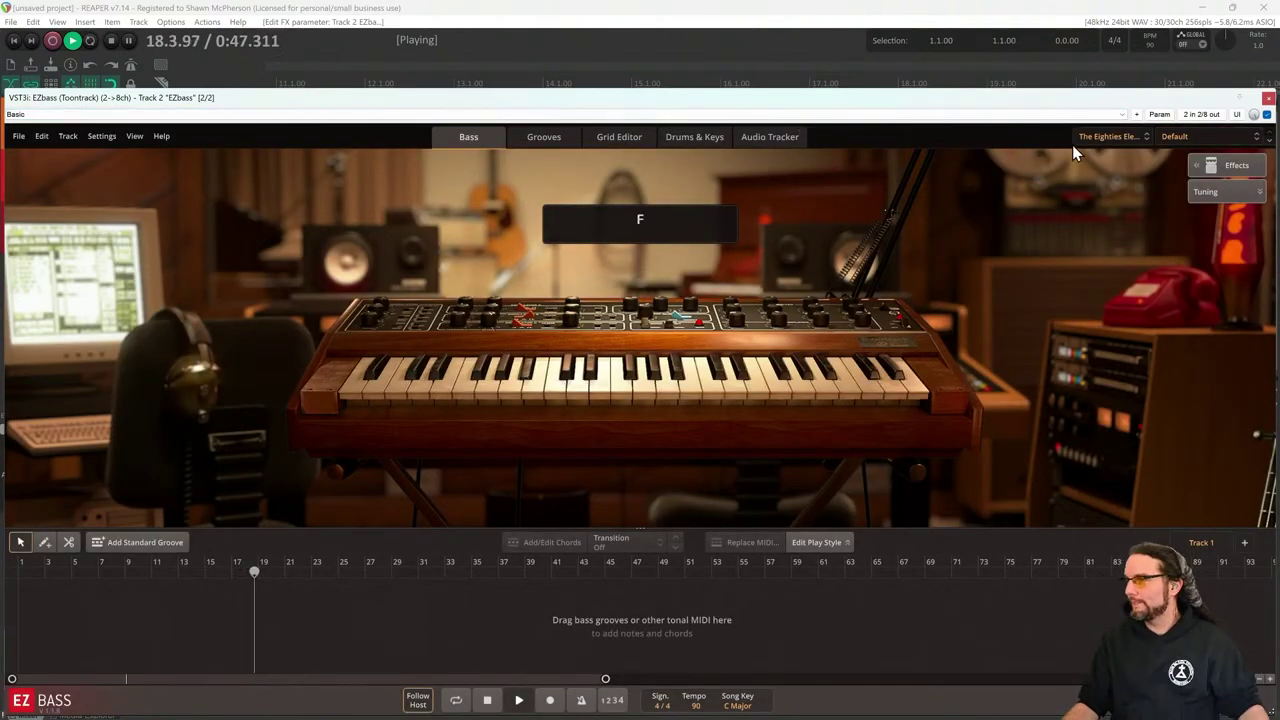
click(1196, 138)
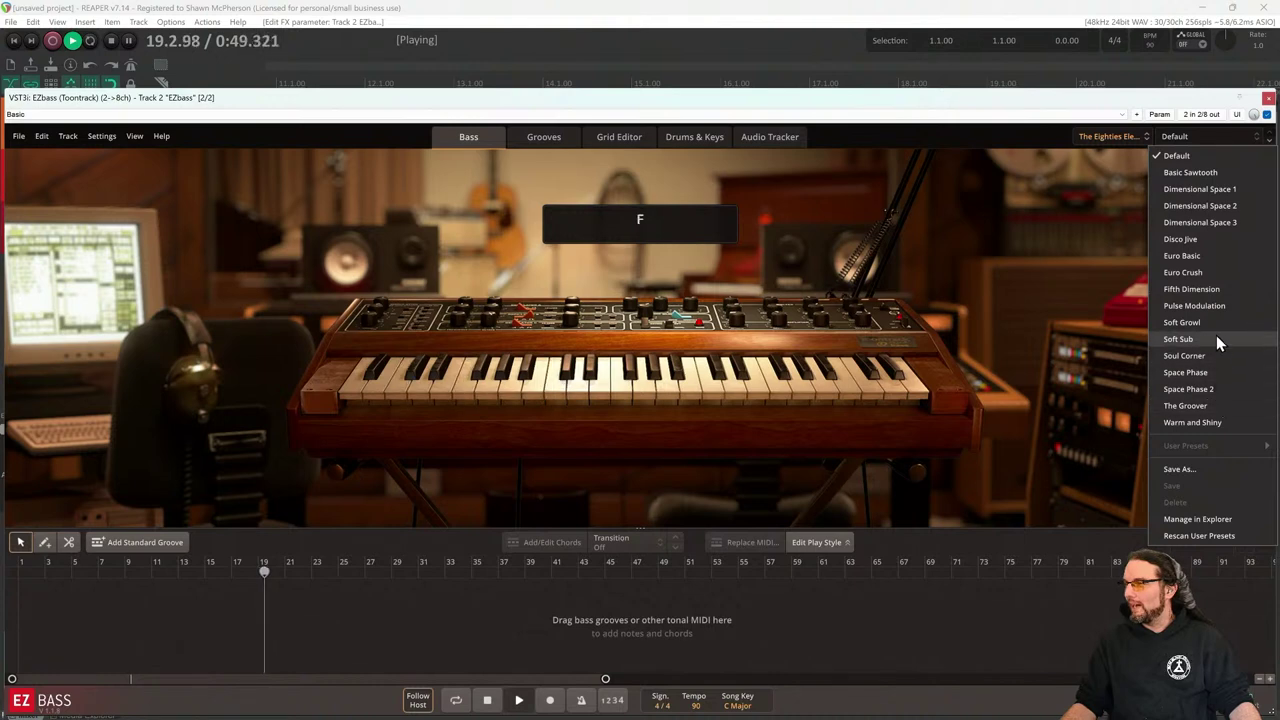
click(1205, 273)
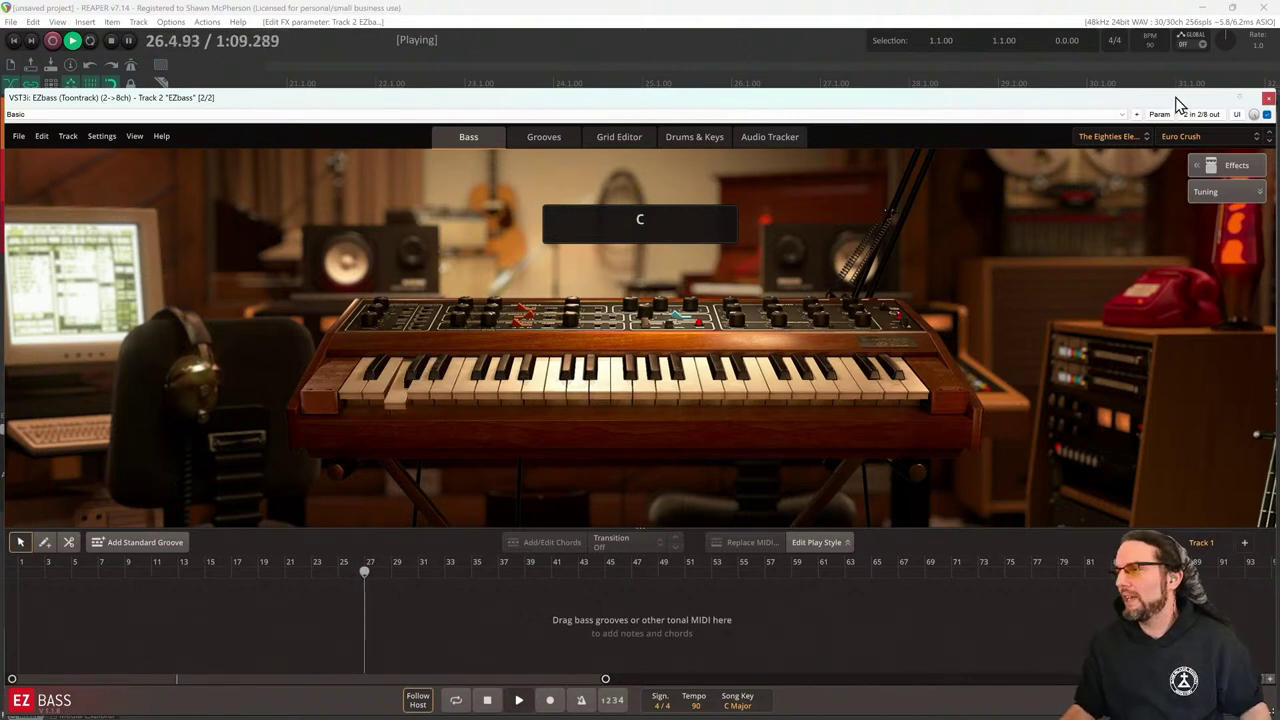
click(1268, 99)
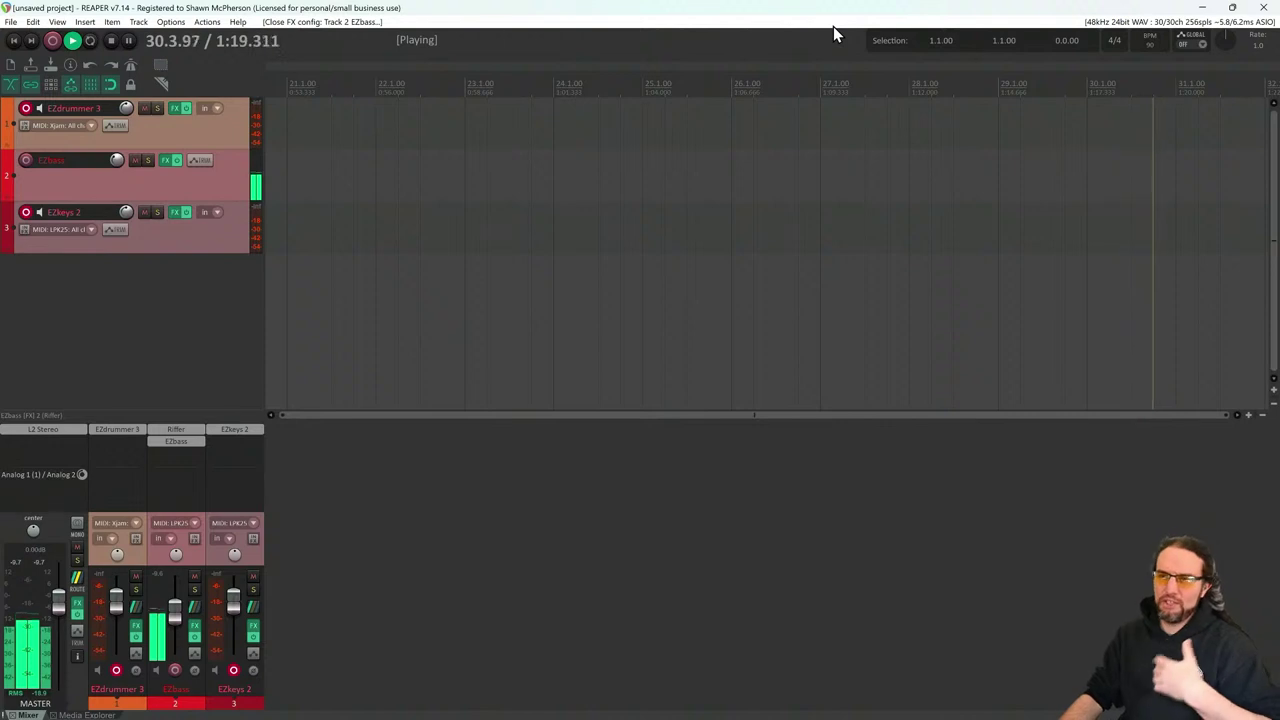
Replay the synth bass riff from the project start and stop it
key(space)
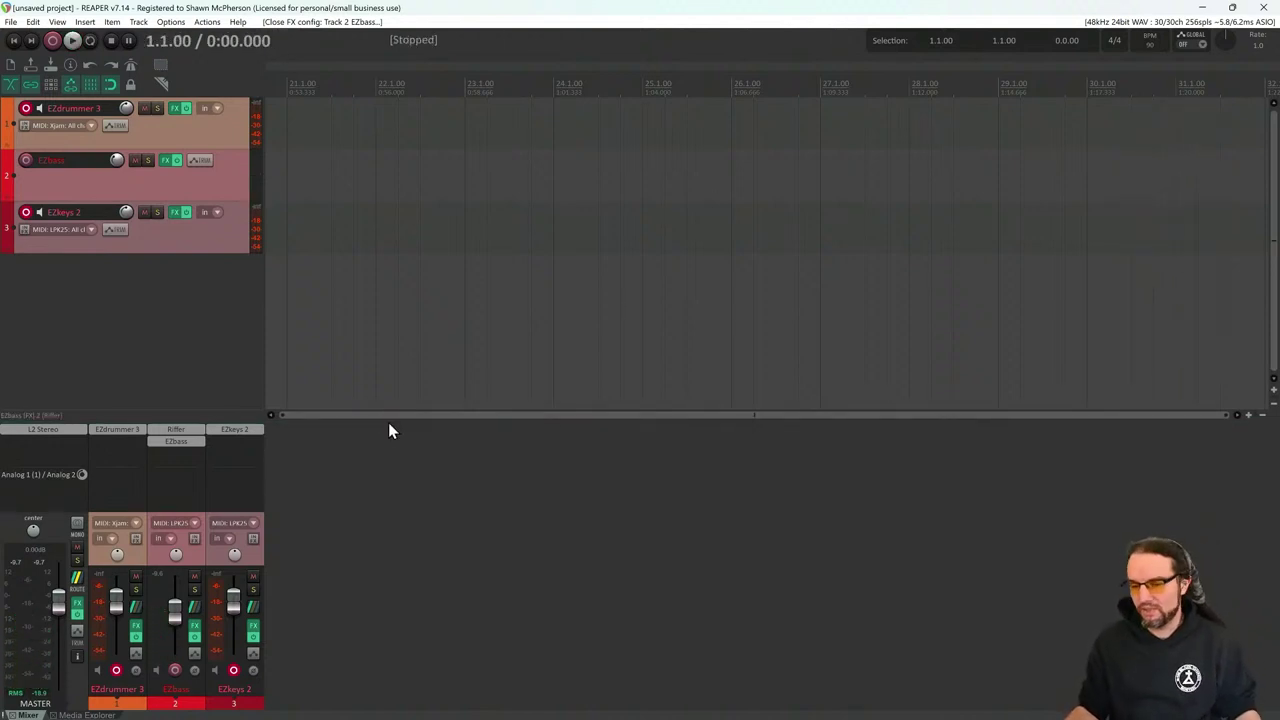
key(space)
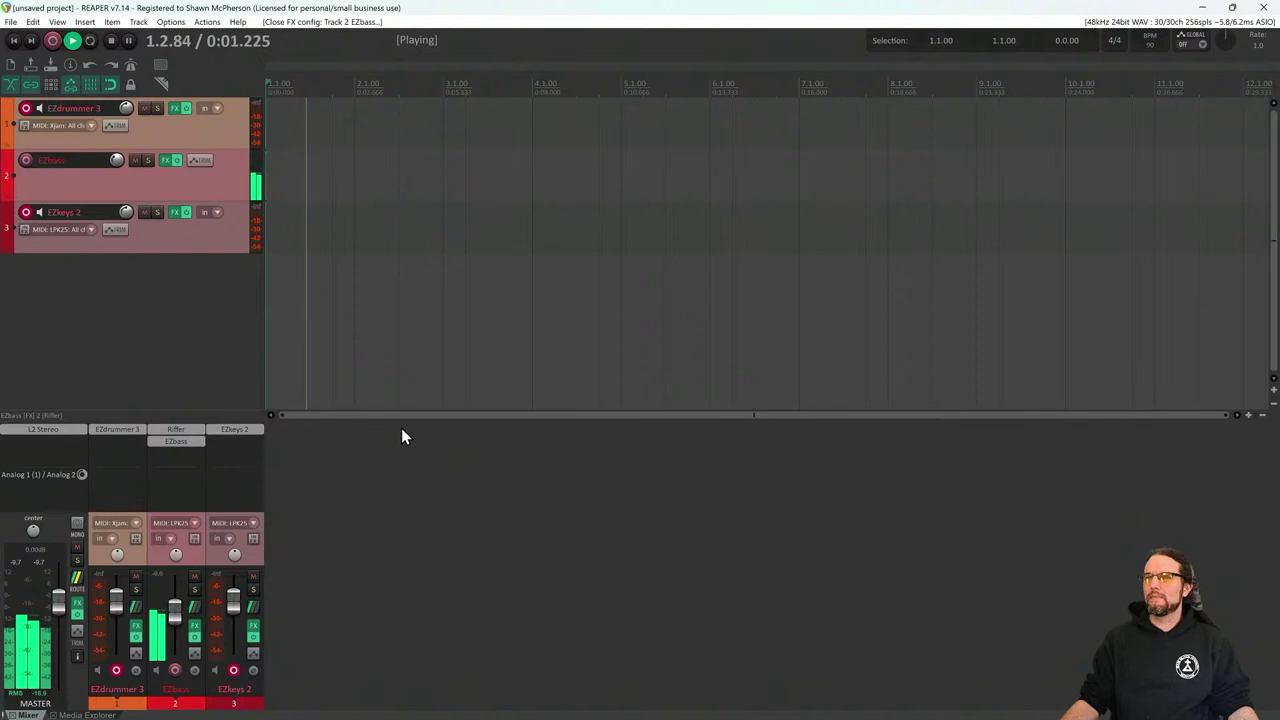
key(space)
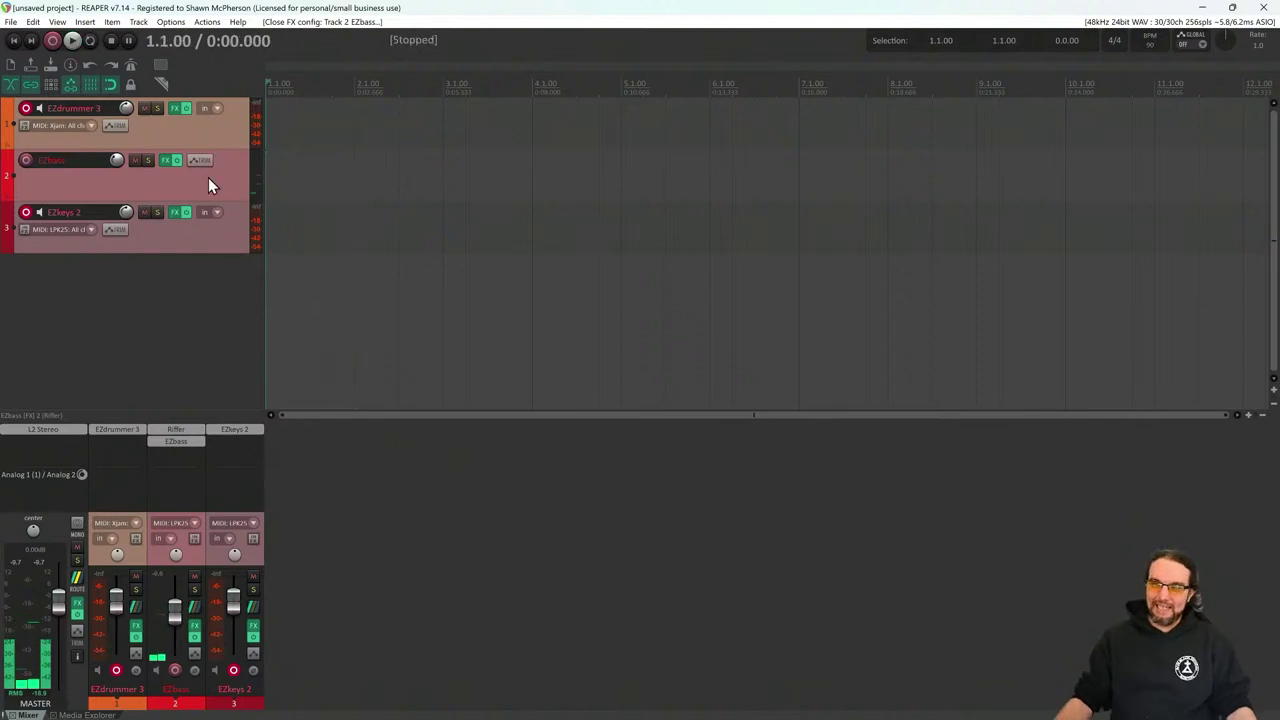
Open EZdrummer 3 from its track, load the Synthwave library, and check its list of kit presets
click(119, 429)
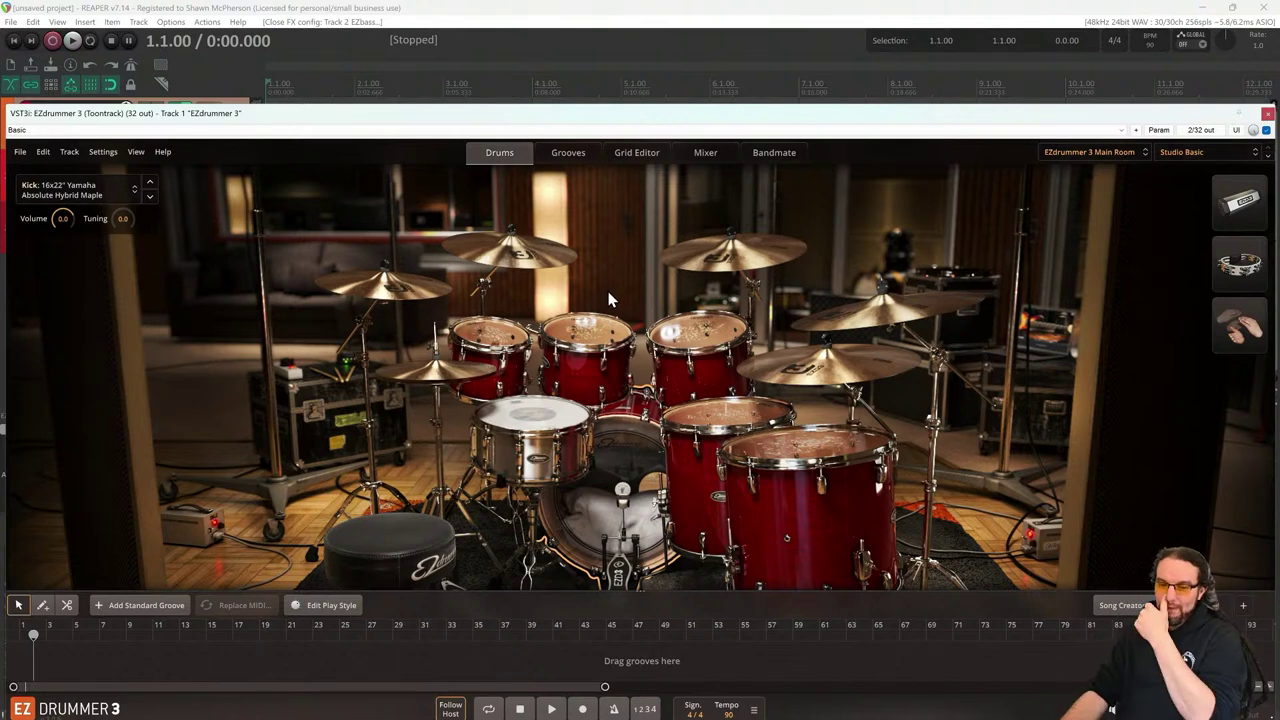
click(1090, 152)
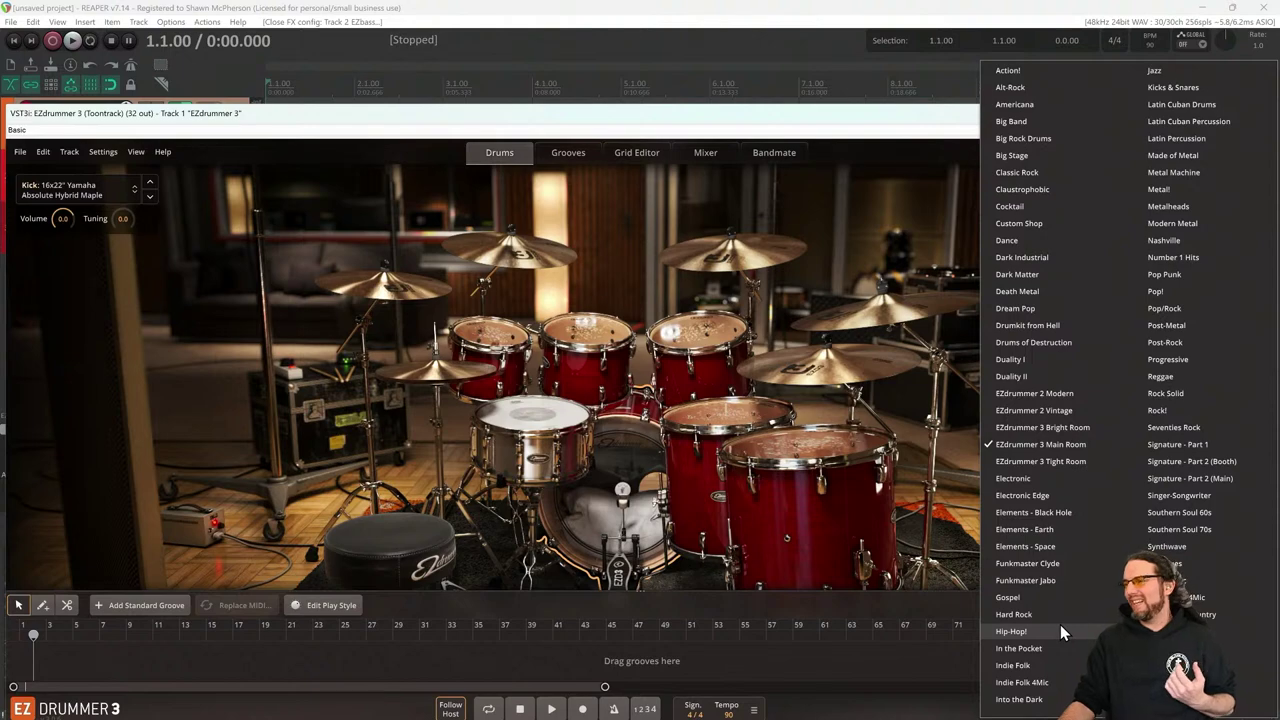
click(1197, 546)
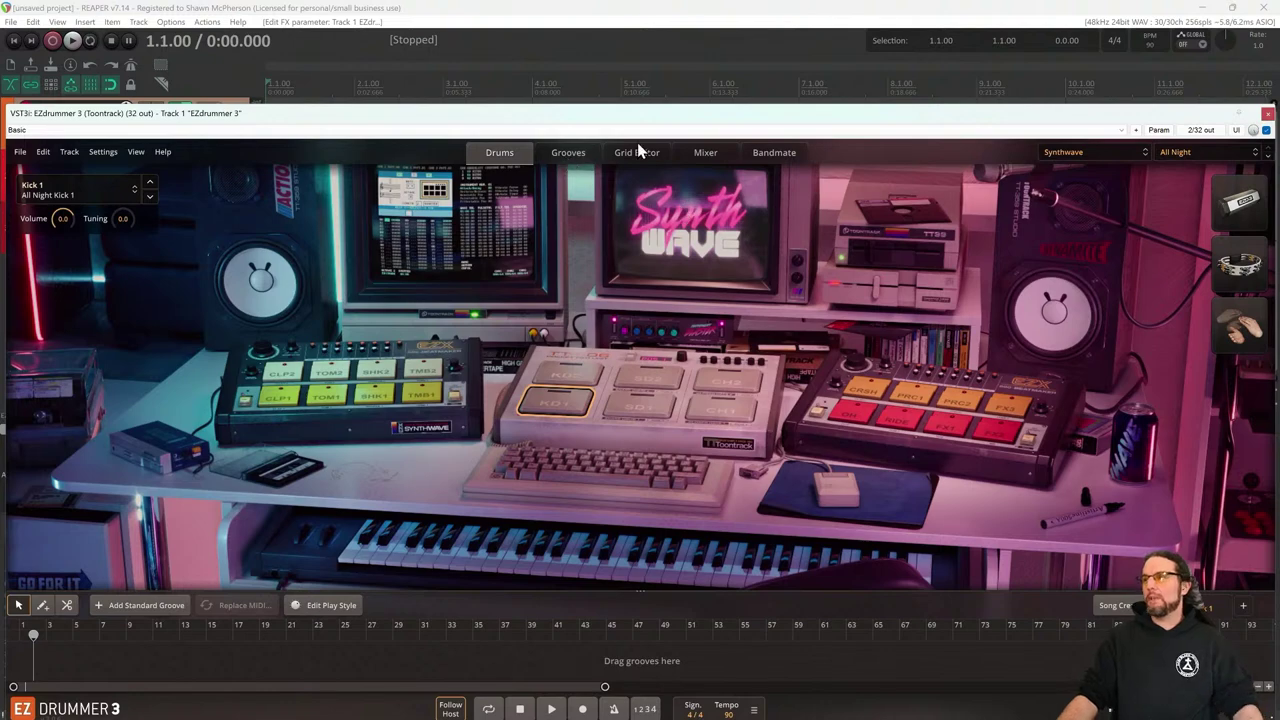
click(1200, 153)
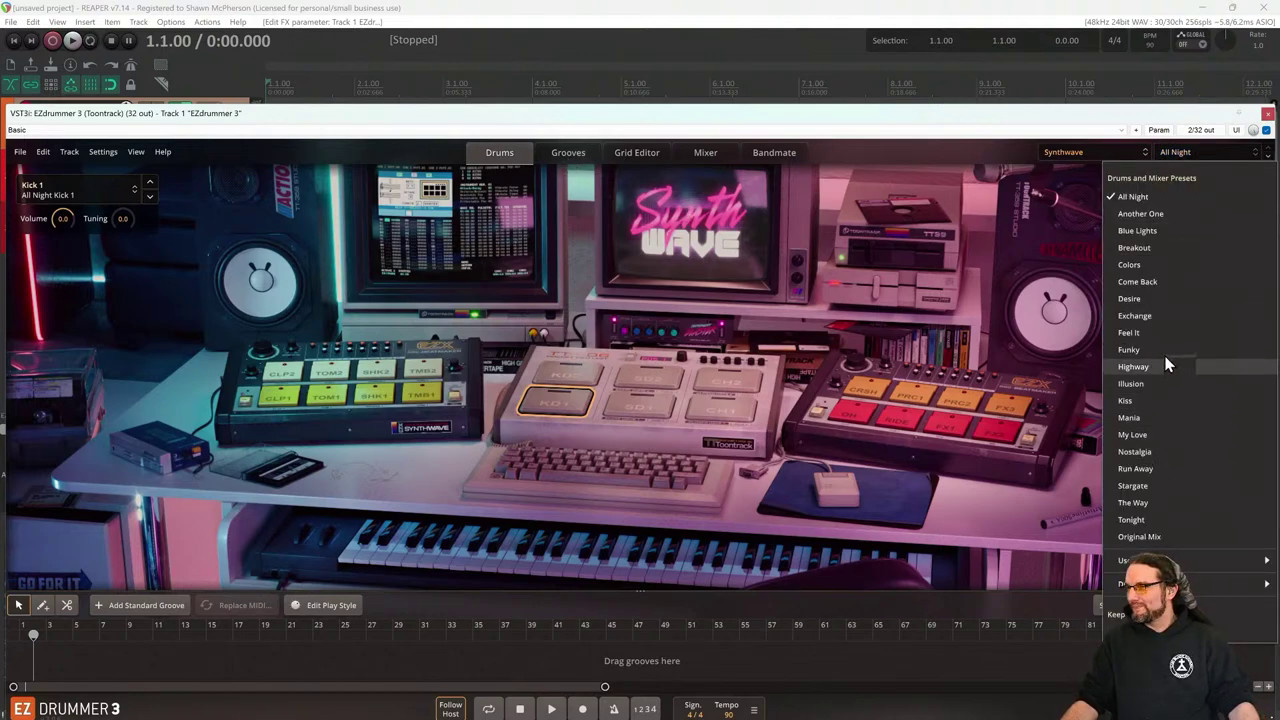
click(1030, 155)
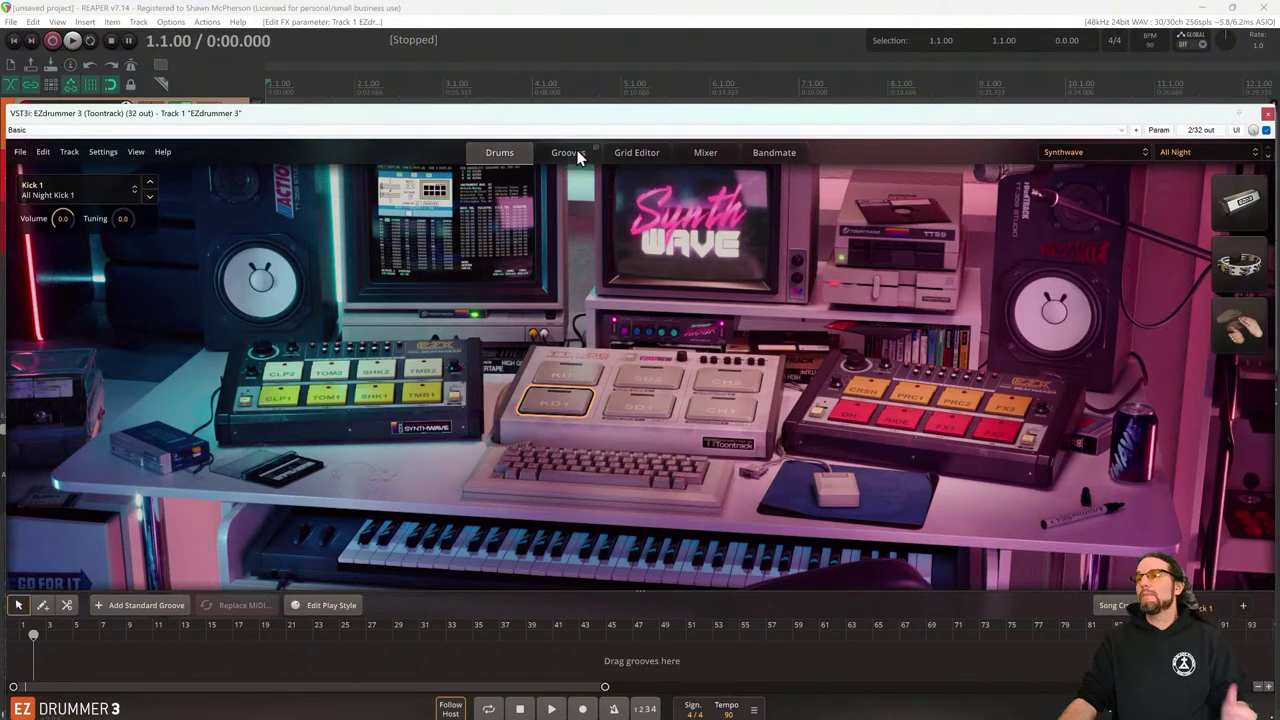
Switch EZdrummer 3 to the Grid Editor and collapse the velocity lane to show more drum rows
click(570, 153)
click(630, 155)
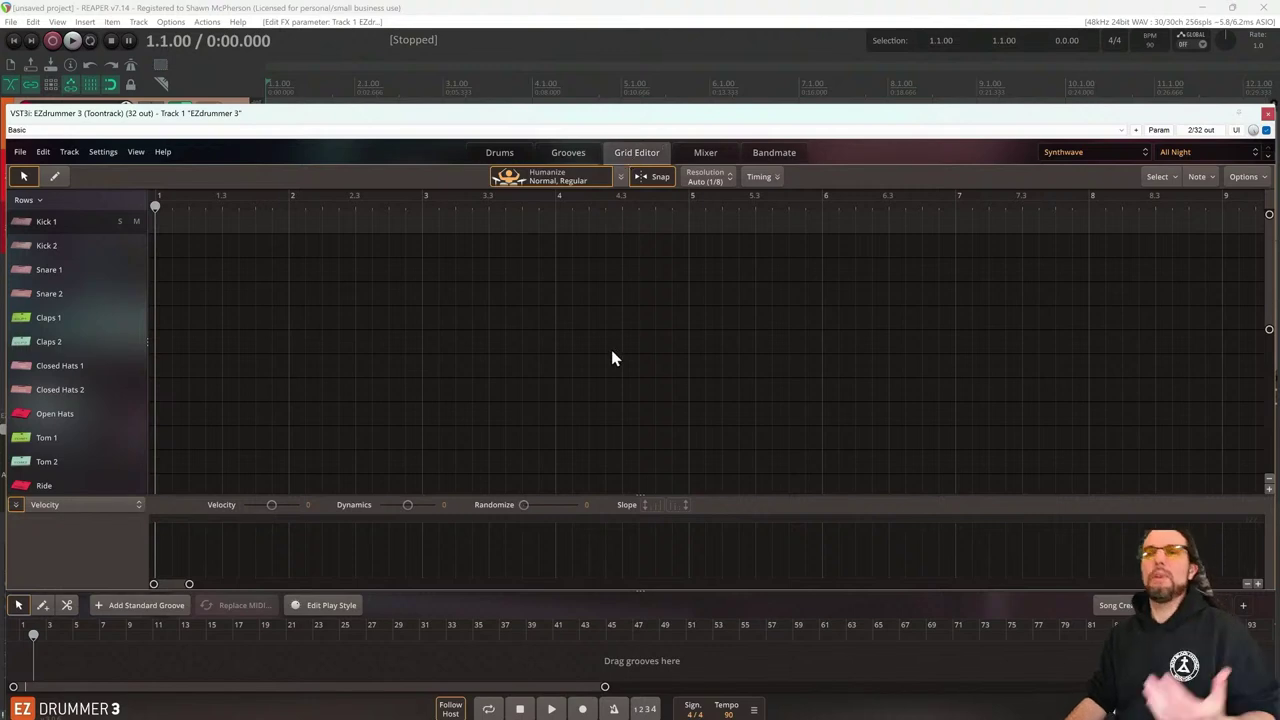
click(15, 505)
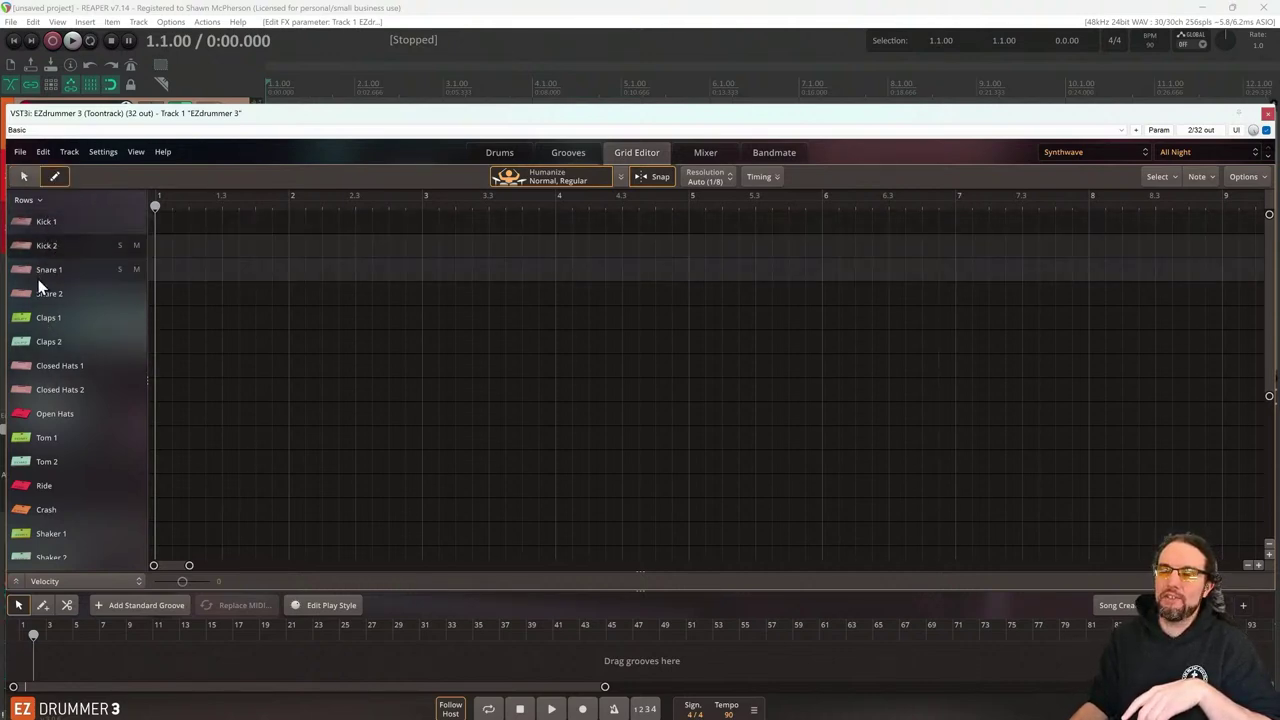
Draw a one-bar beat with Kick 1, Snare 1, Kick 2 and Snare 2 on successive beats and eighth-note closed hats split across Closed Hats 1 and 2
click(157, 222)
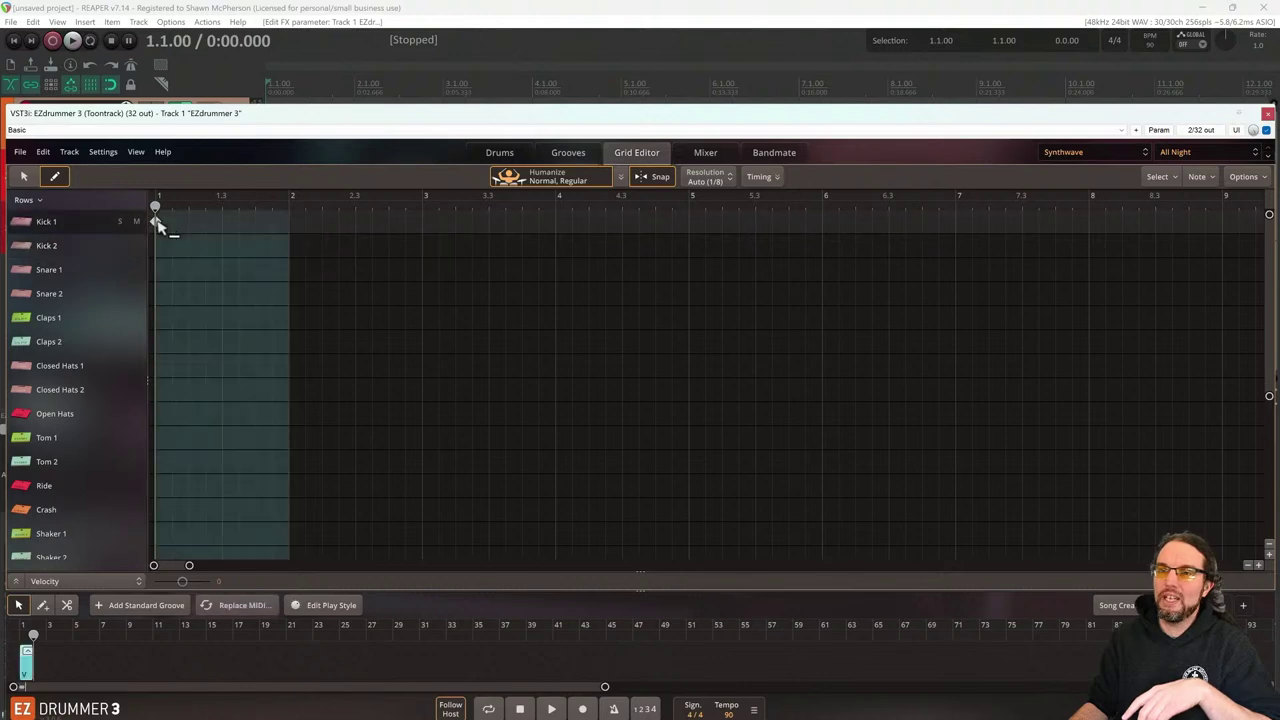
click(226, 257)
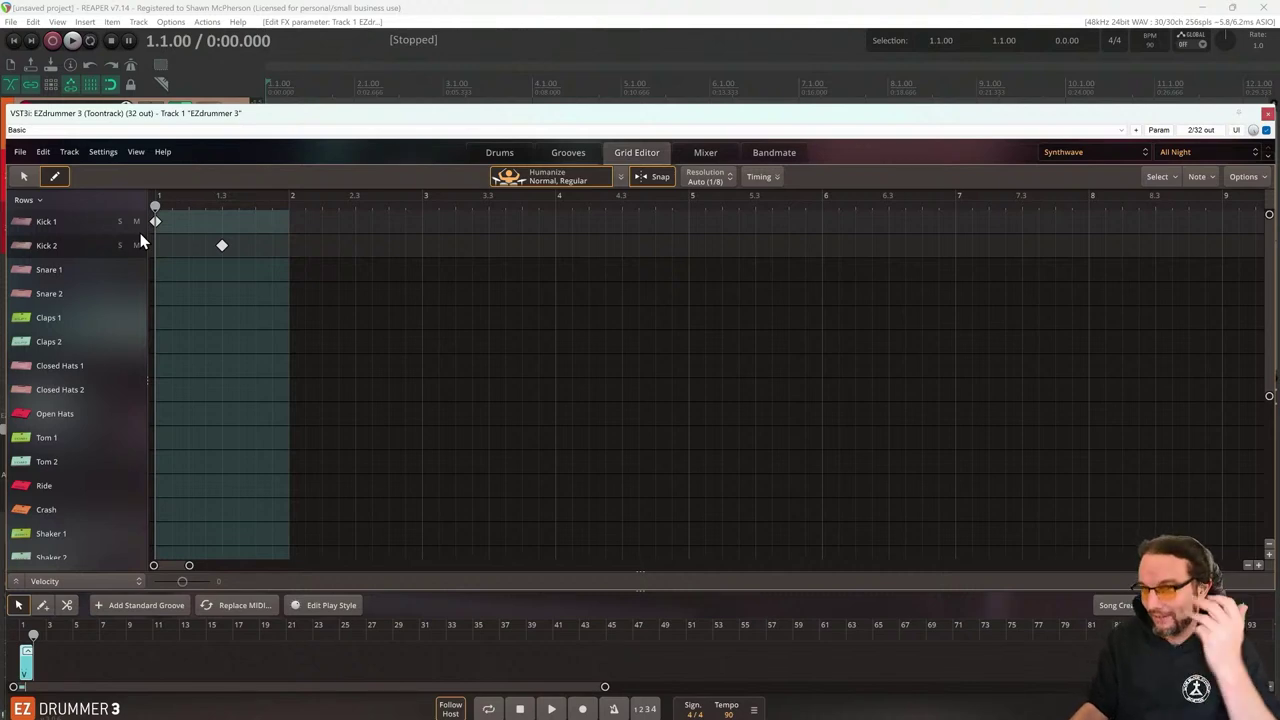
click(190, 270)
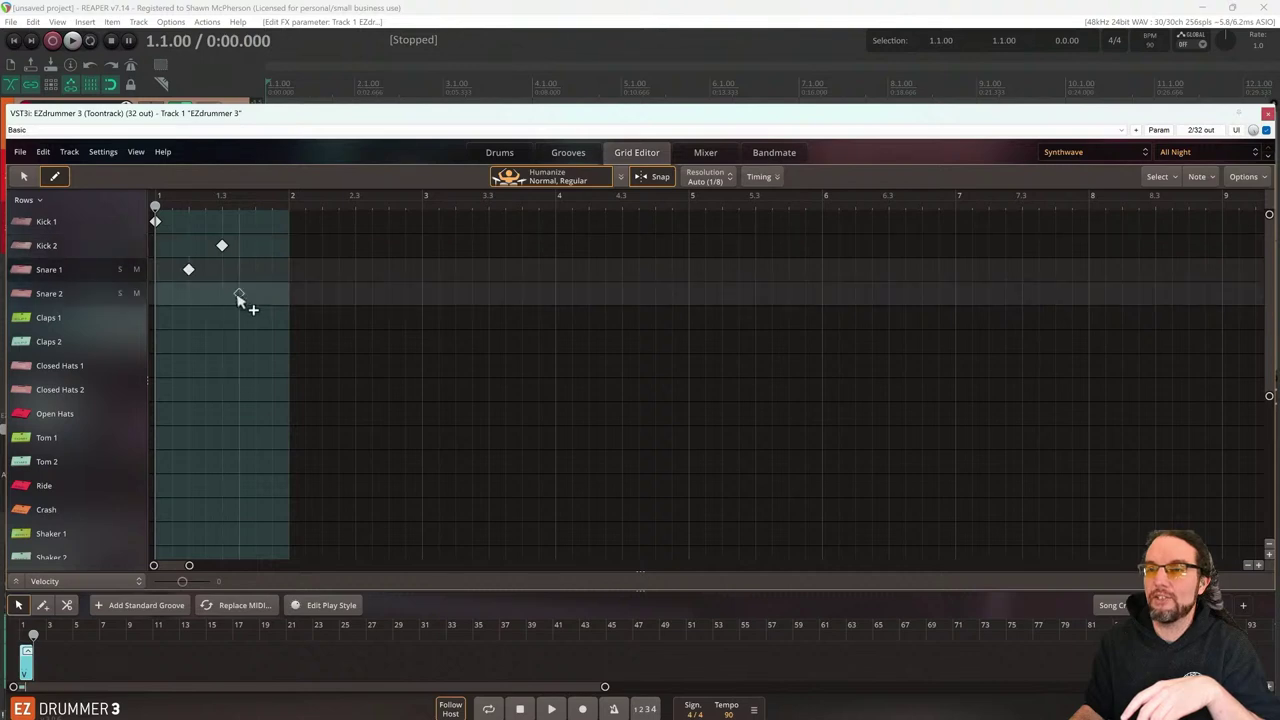
click(255, 295)
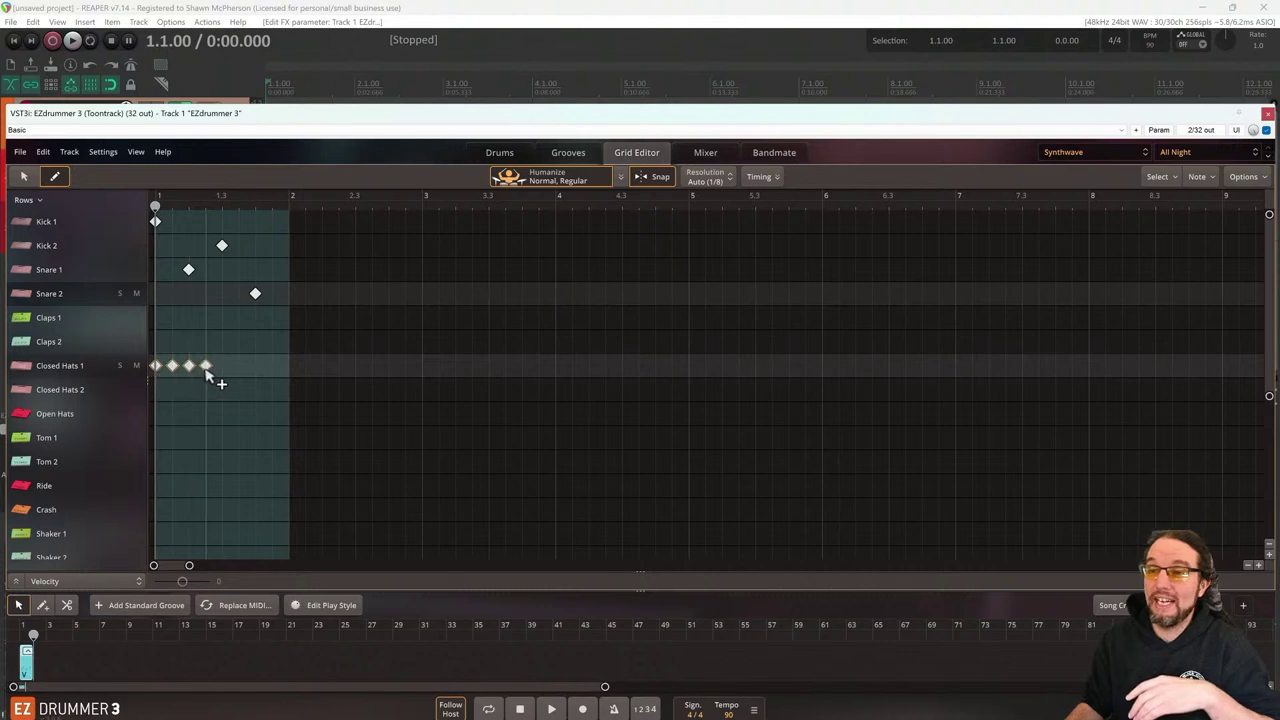
click(273, 391)
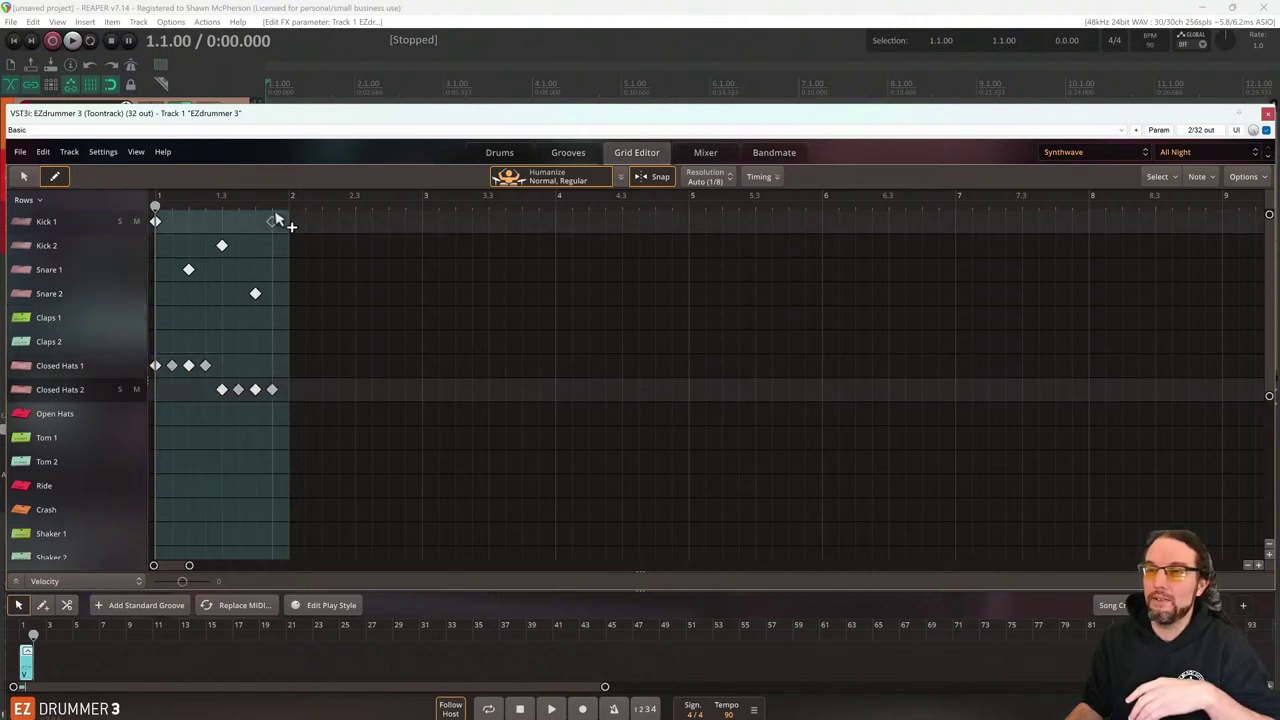
Loop bar 1, play the beat from its start, and switch the kit preset to Another One
click(269, 195)
click(521, 709)
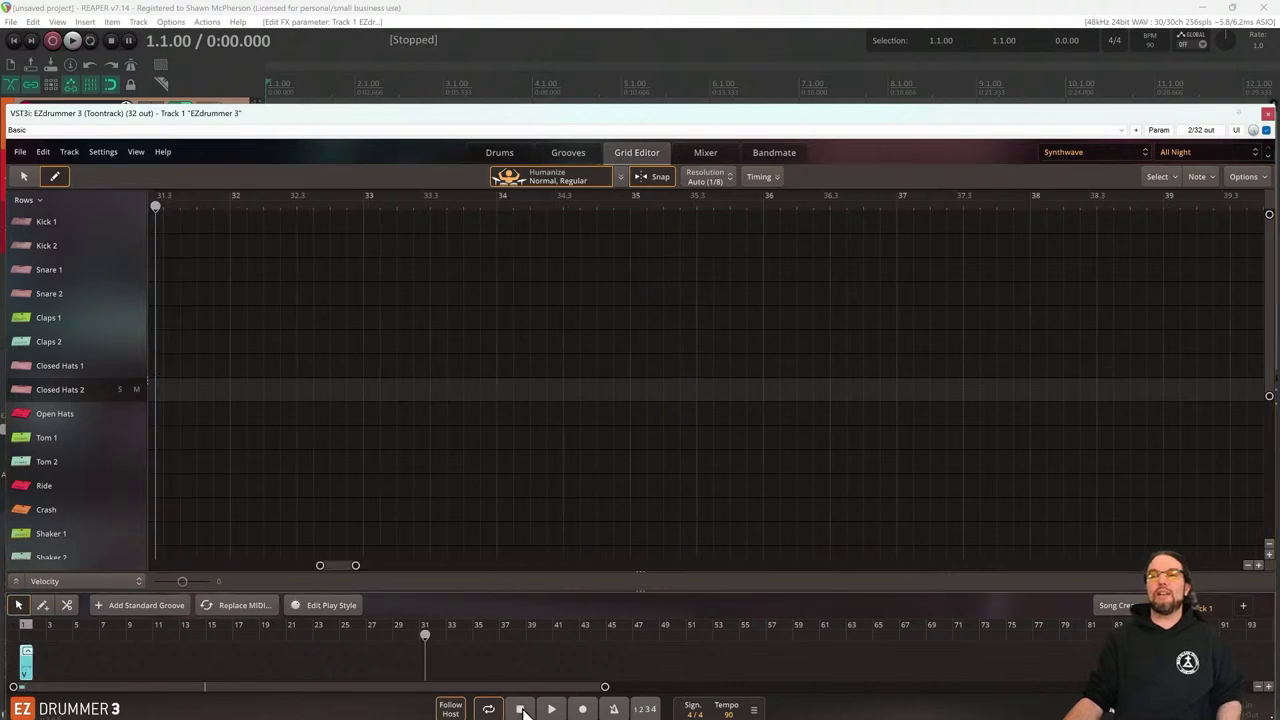
click(519, 709)
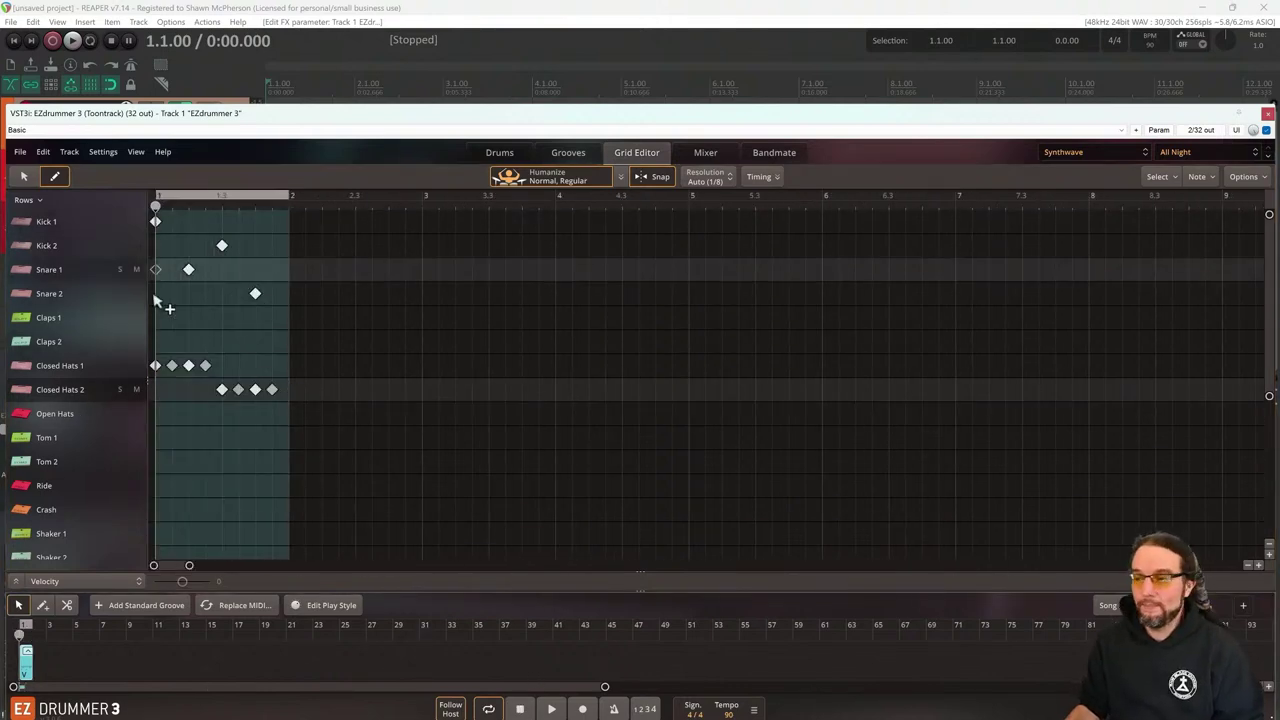
click(553, 709)
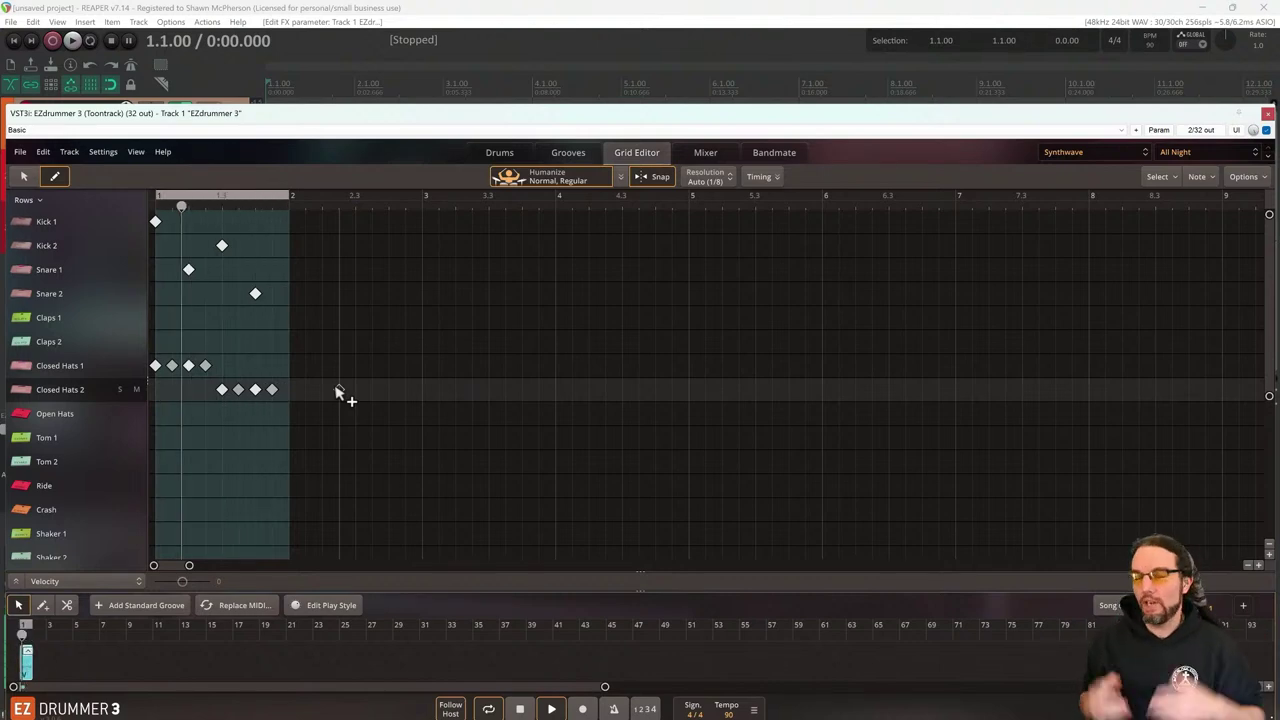
click(1169, 153)
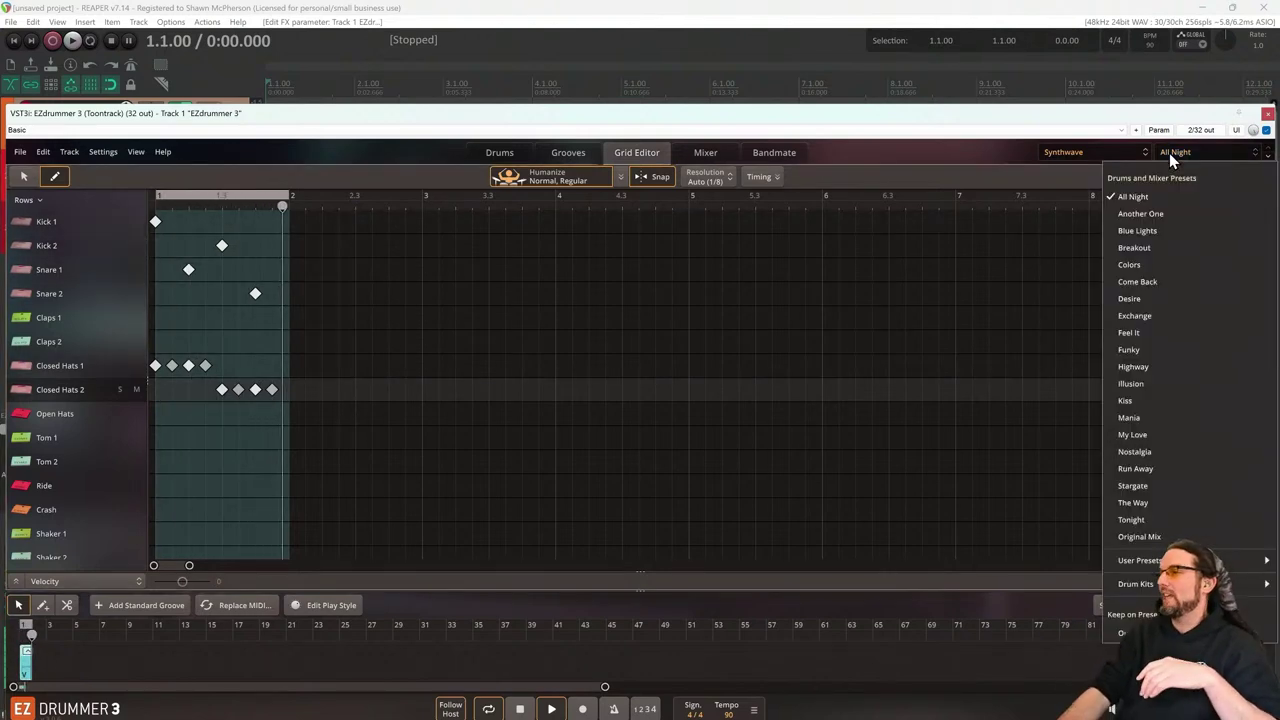
click(1160, 214)
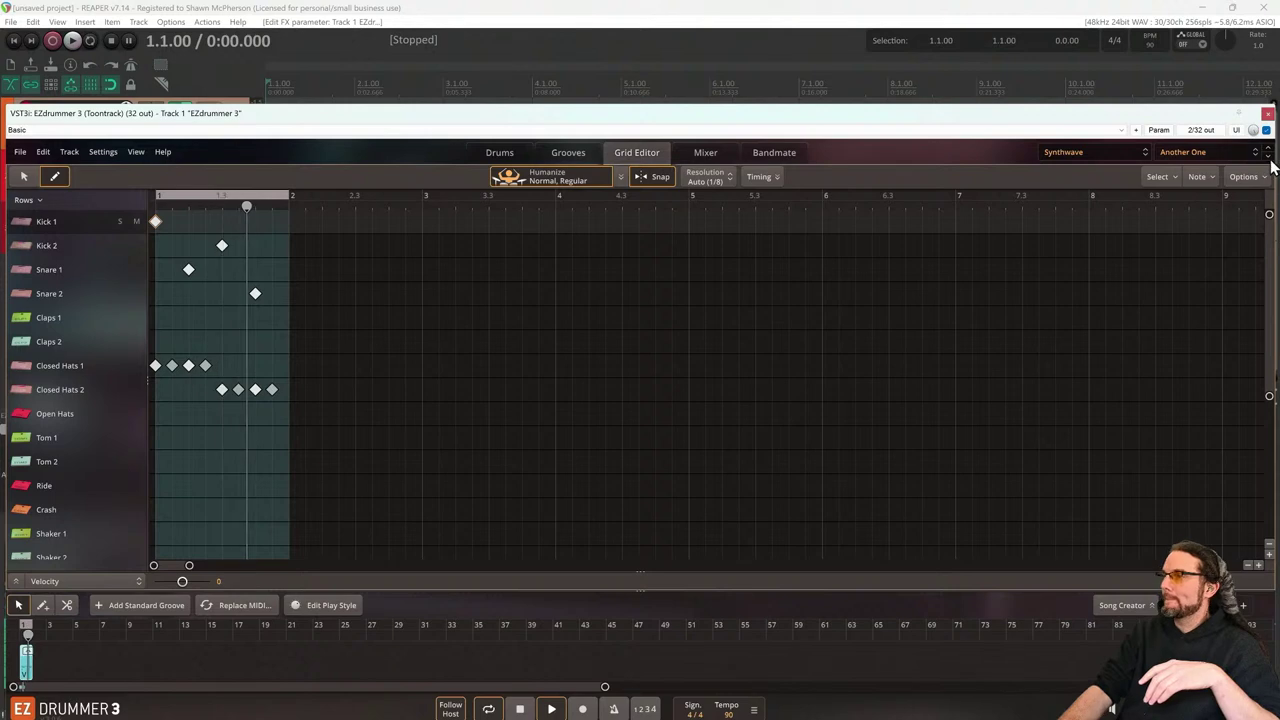
Lower the EZdrummer 3 track's volume slightly, reopen the drum plugin, and advance the kit preset to Blue Lights
click(1267, 113)
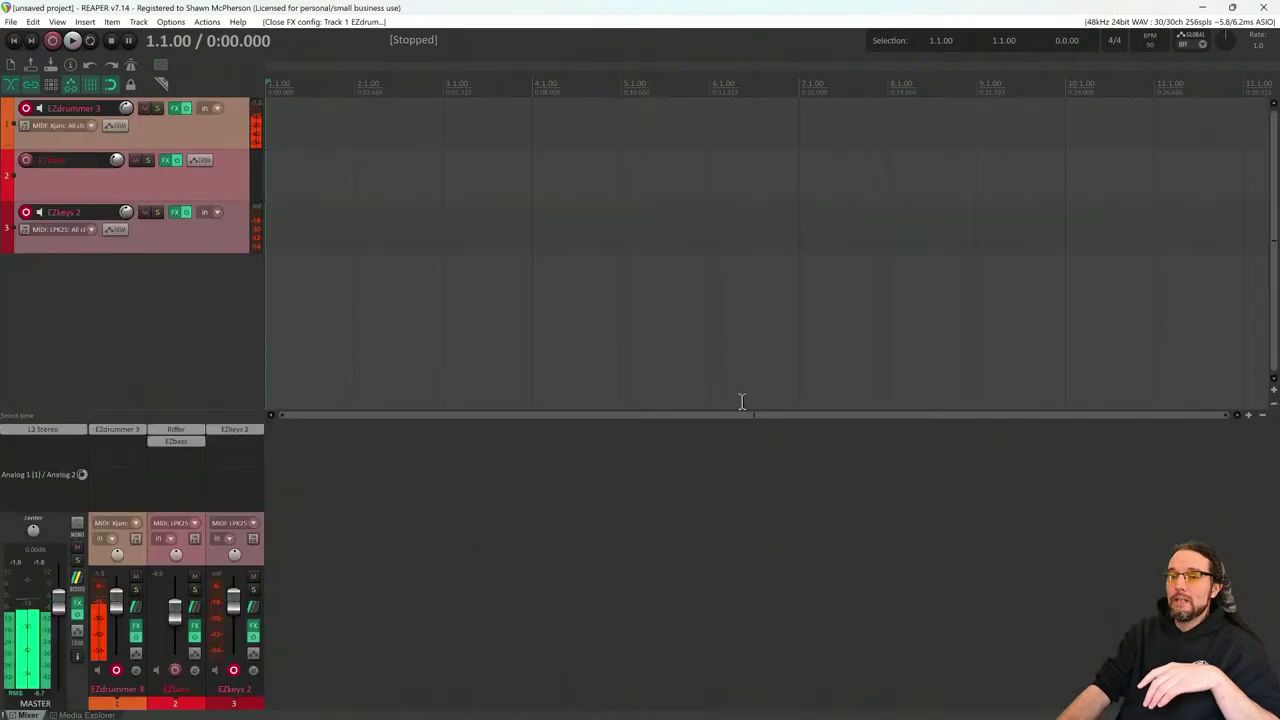
drag(119, 601, 127, 613)
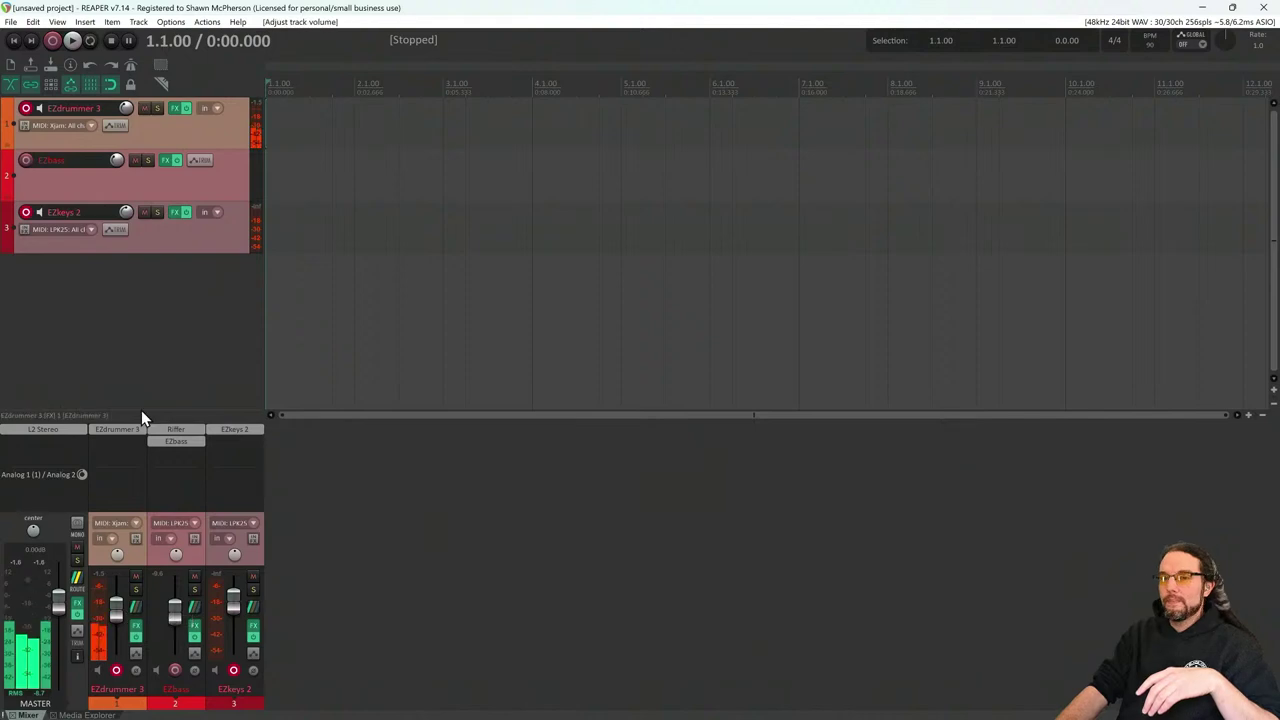
click(130, 429)
click(1267, 160)
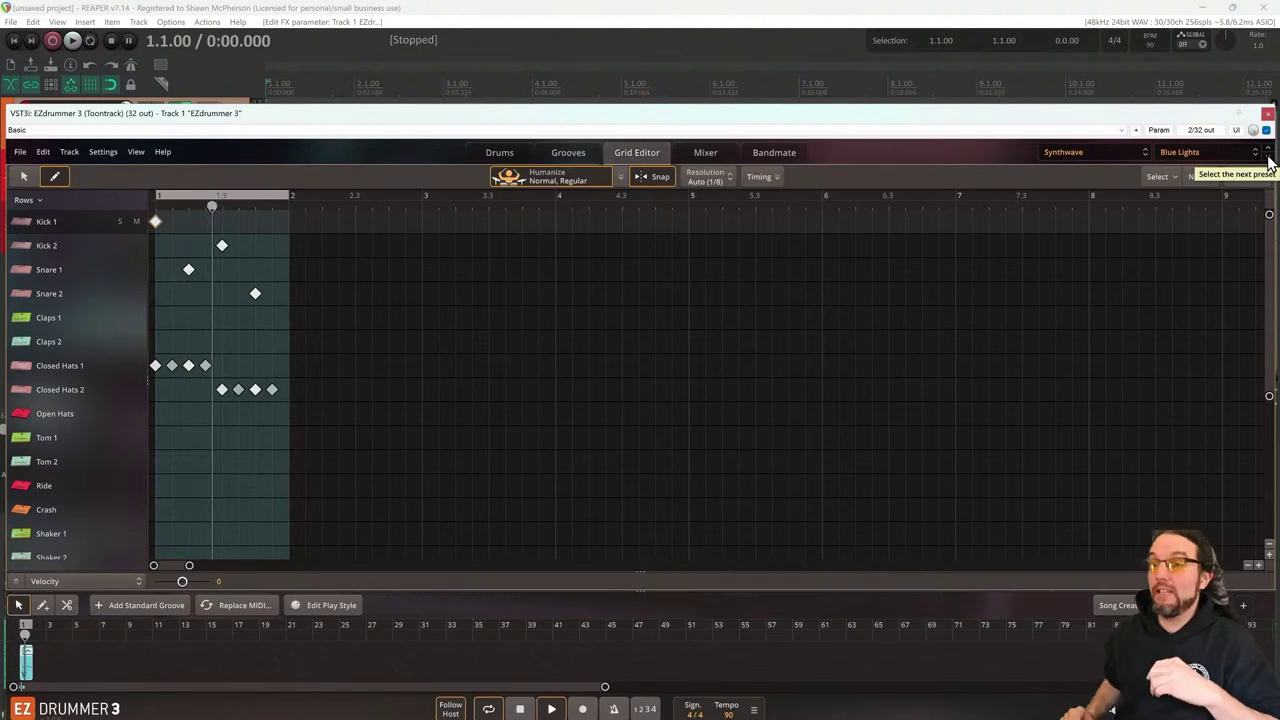
Switch to Firefox, bring up the YouTube live chat, and start a message reading "Riffer is here:"
key(alt+Tab)
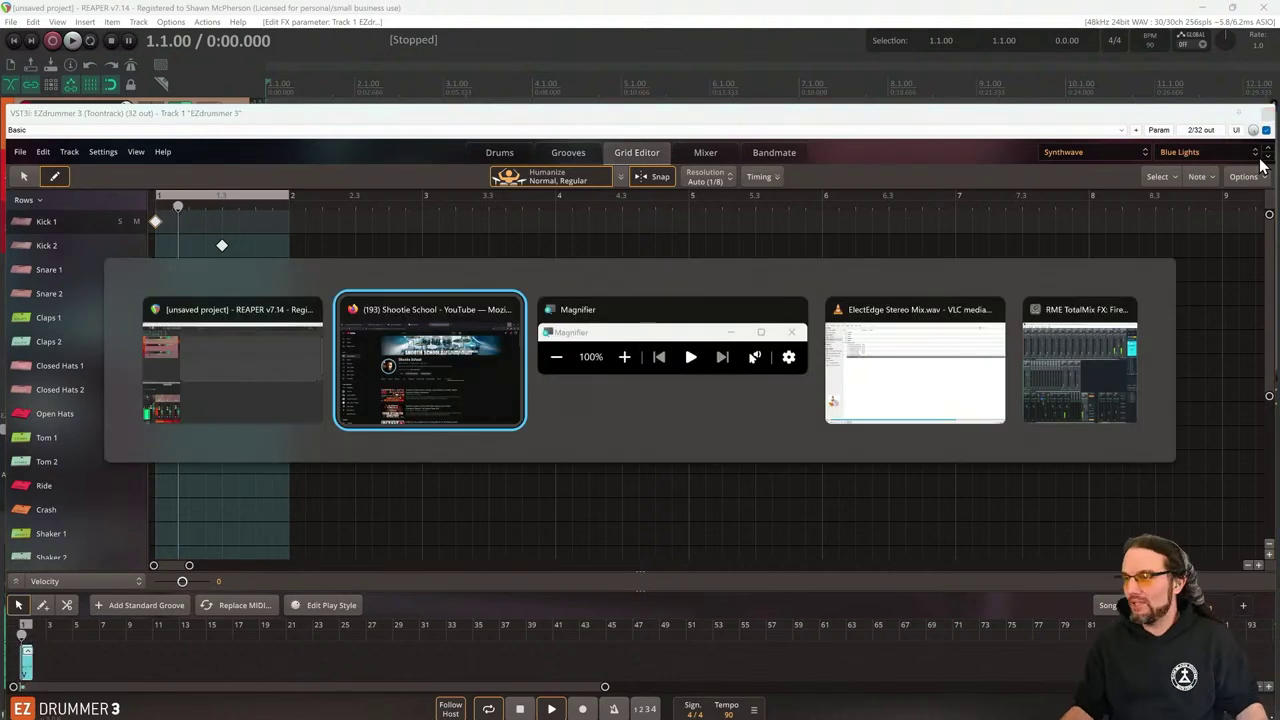
key(Tab)
key(Tab)
key(Tab)
key(Tab)
key(alt+Tab)
key(Tab)
key(Tab)
key(Tab)
key(Tab)
key(Tab)
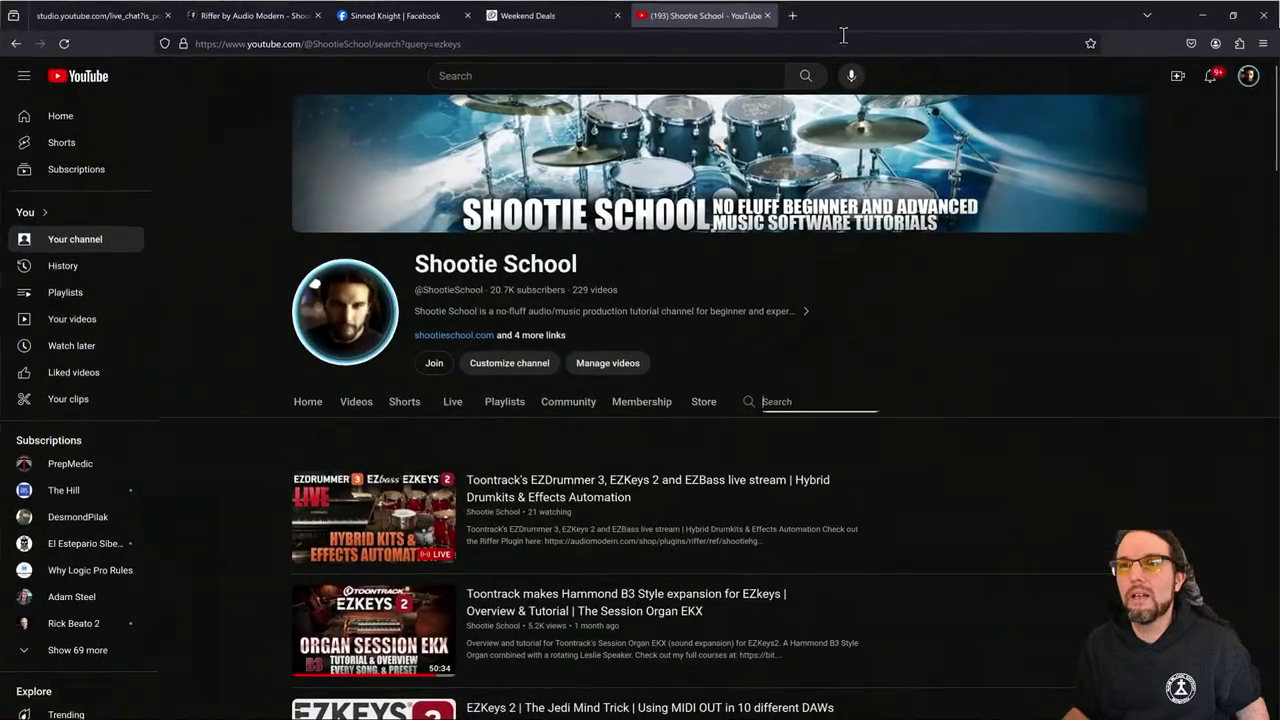
click(85, 18)
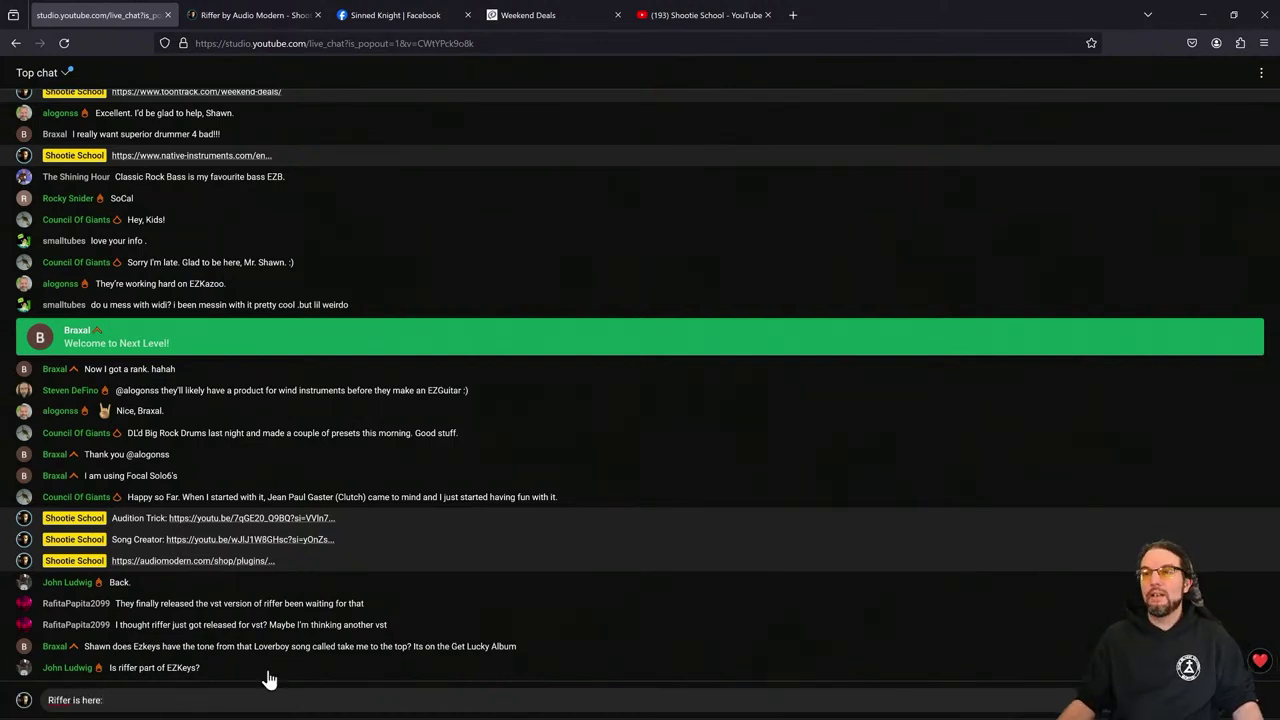
click(246, 16)
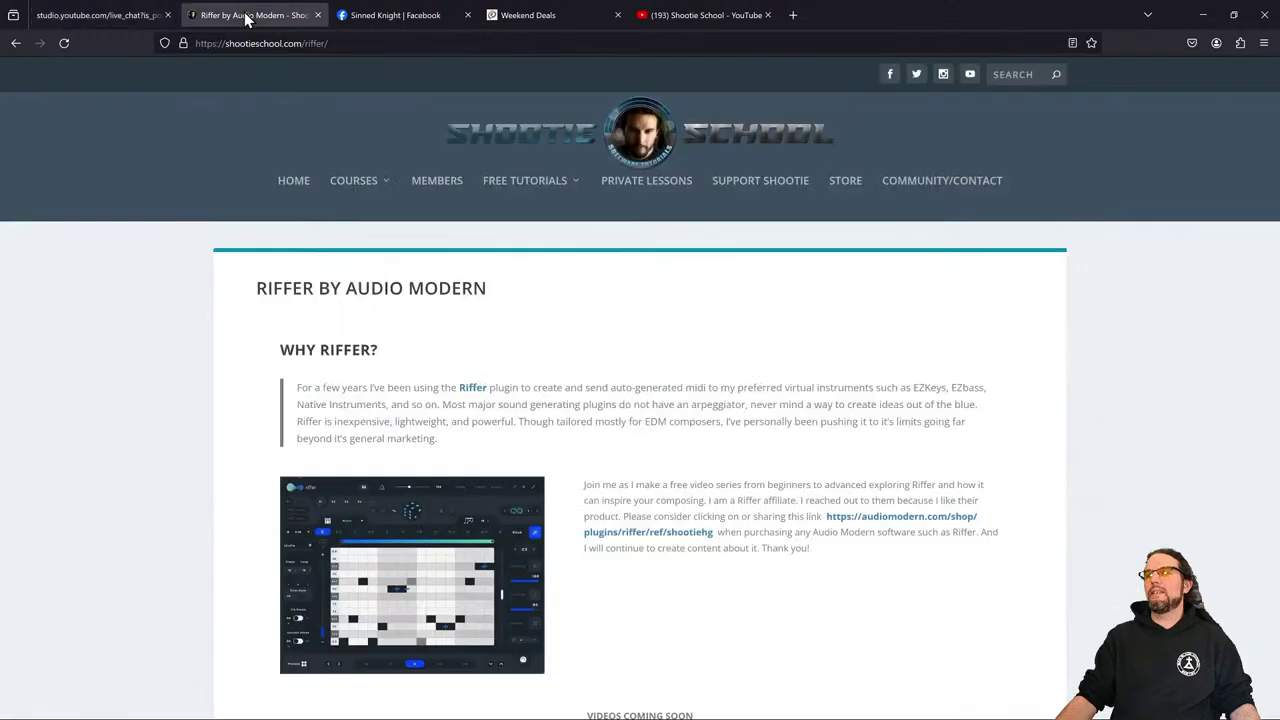
click(295, 43)
right_click(292, 45)
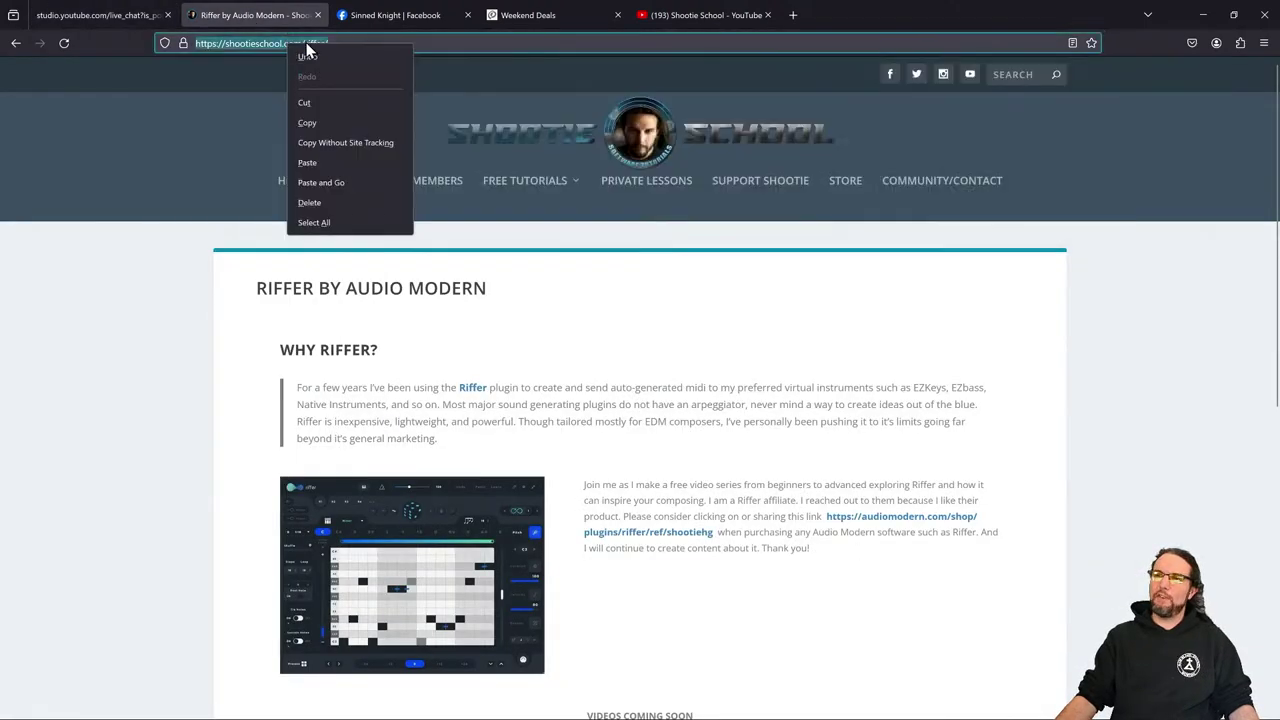
click(351, 122)
click(98, 15)
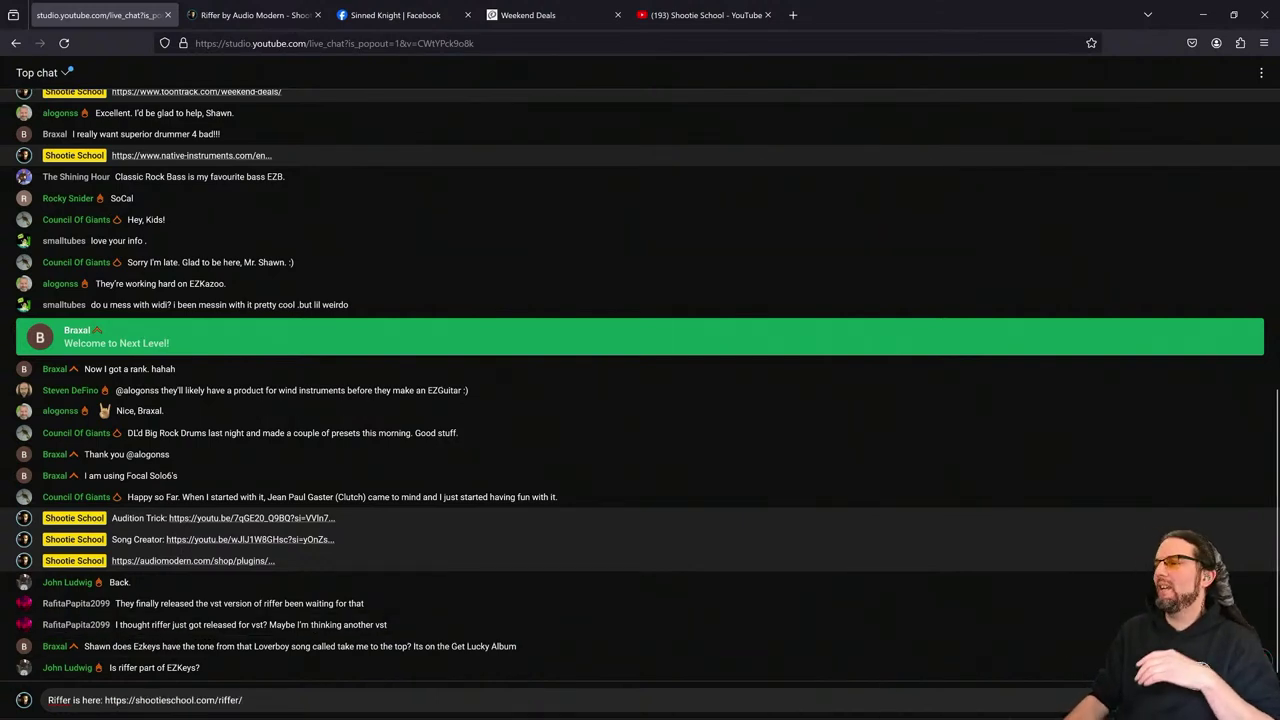
key(Return)
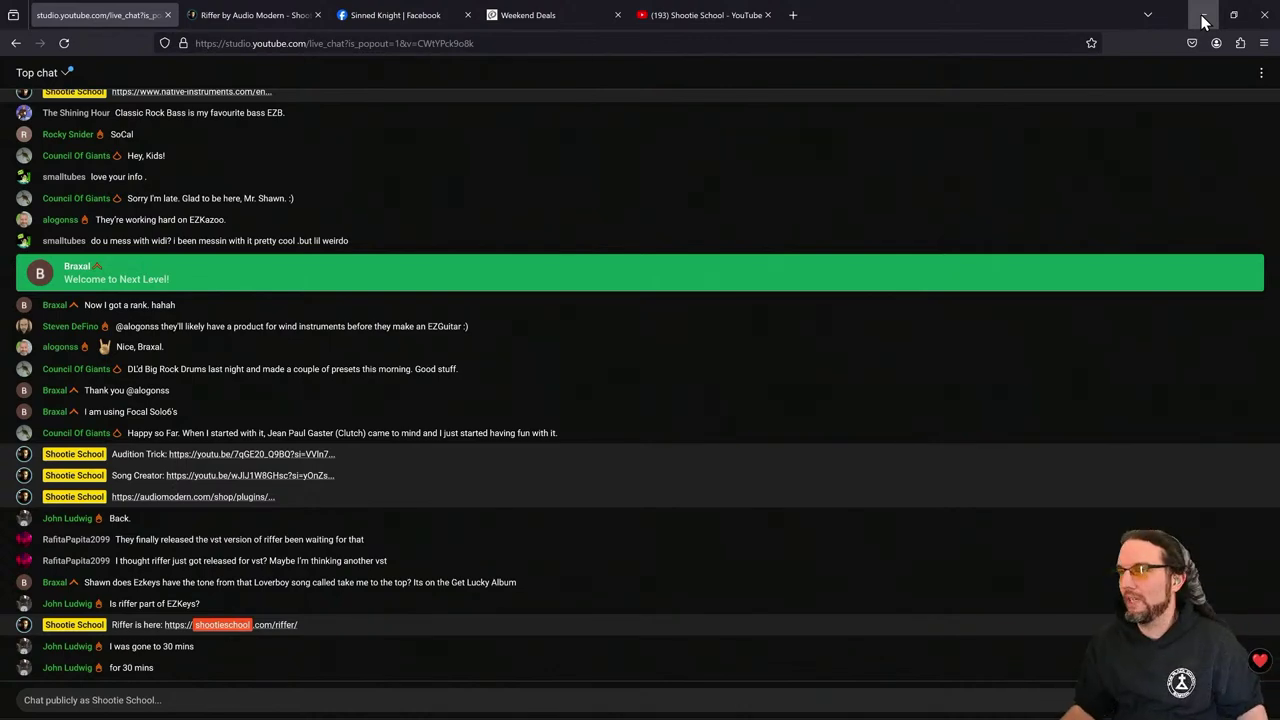
Return to REAPER and advance the EZdrummer 3 kit preset through Breakout, Colors, Come Back, Desire, Exchange, Feel It and Funky to Highway
click(1204, 22)
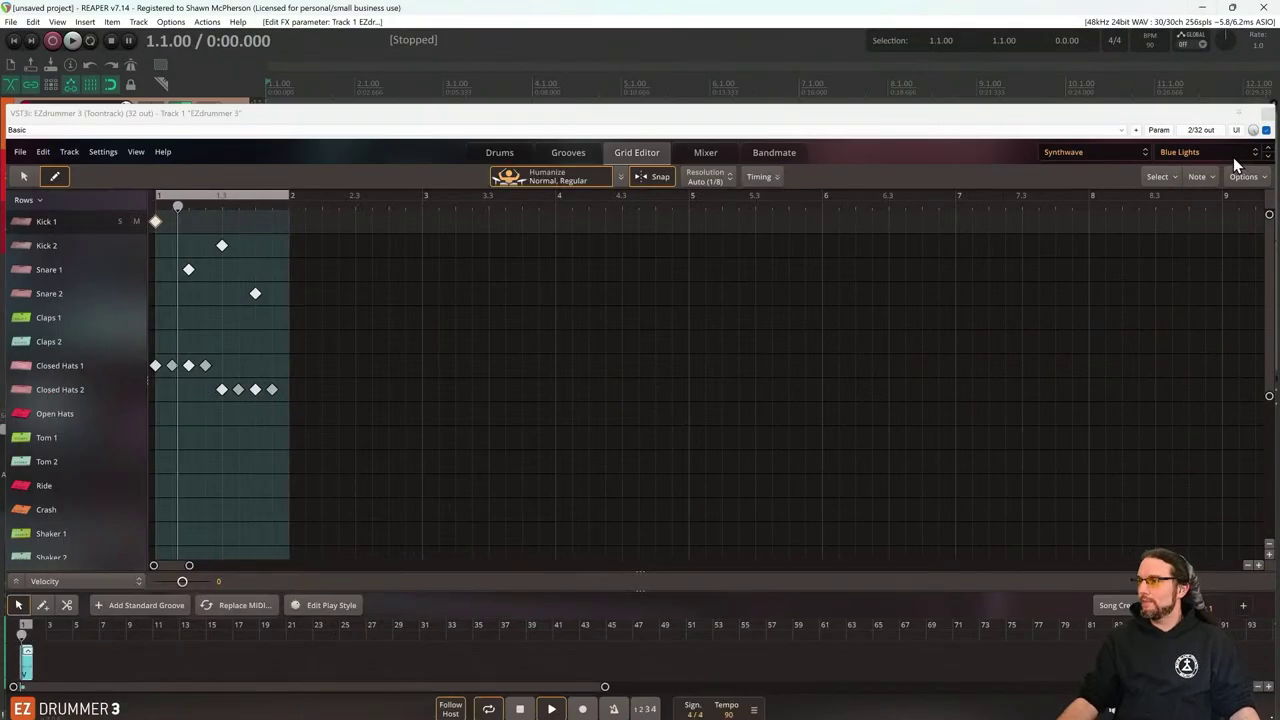
click(1267, 160)
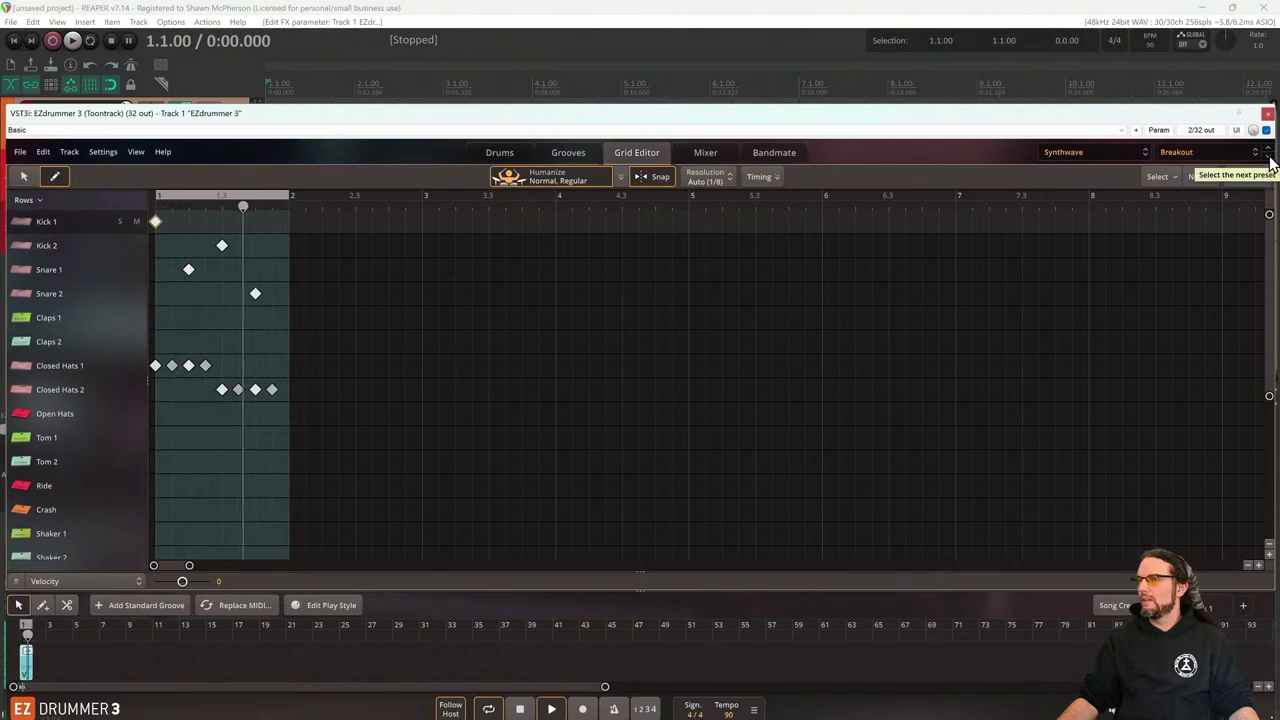
click(1268, 160)
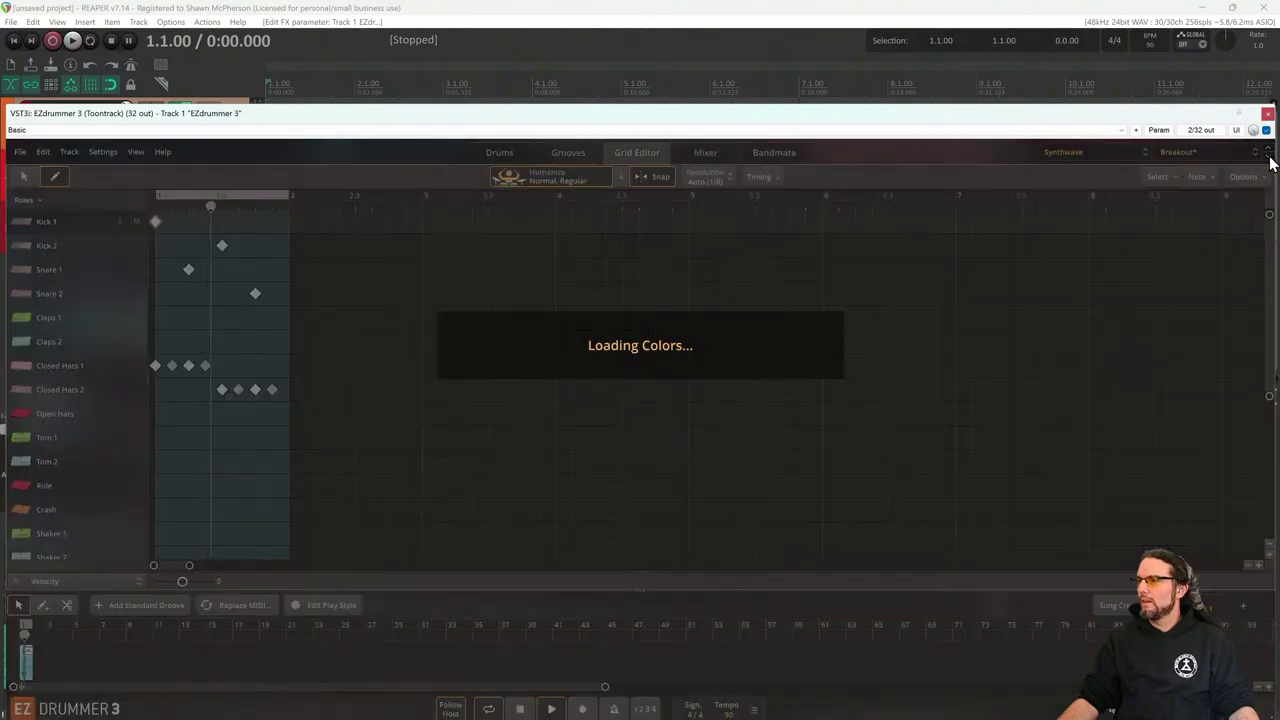
click(1268, 160)
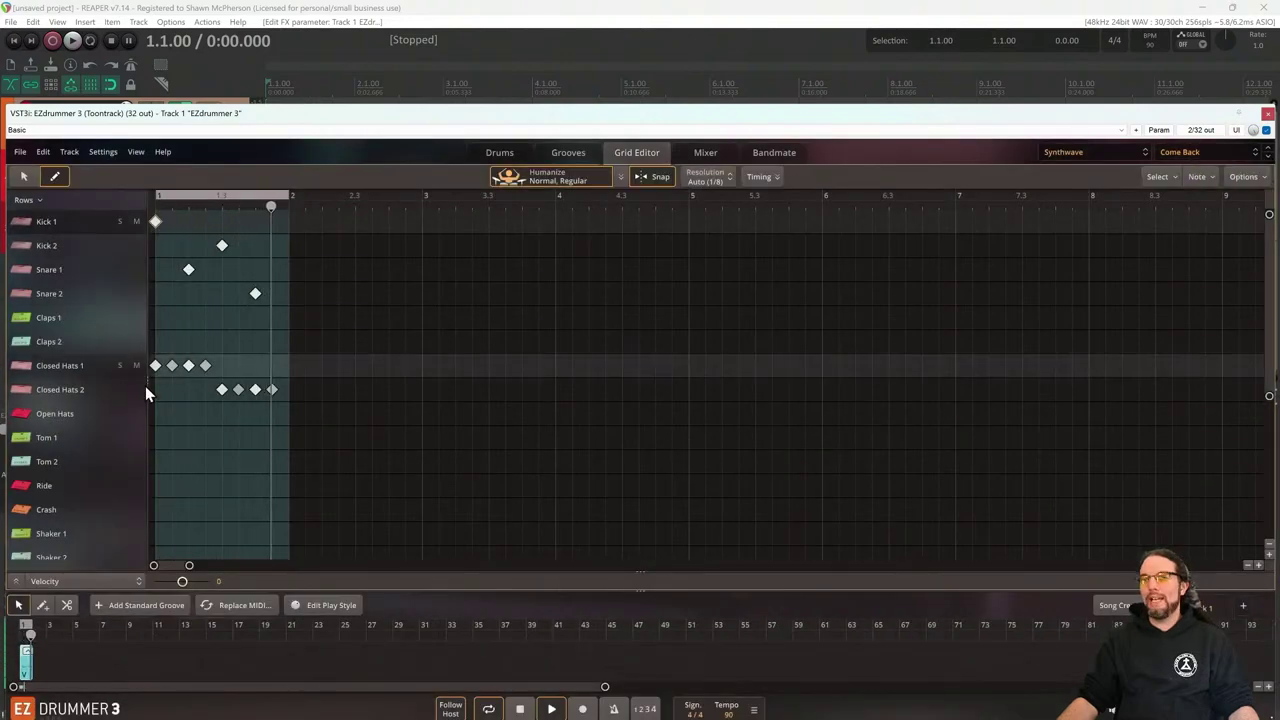
click(1268, 160)
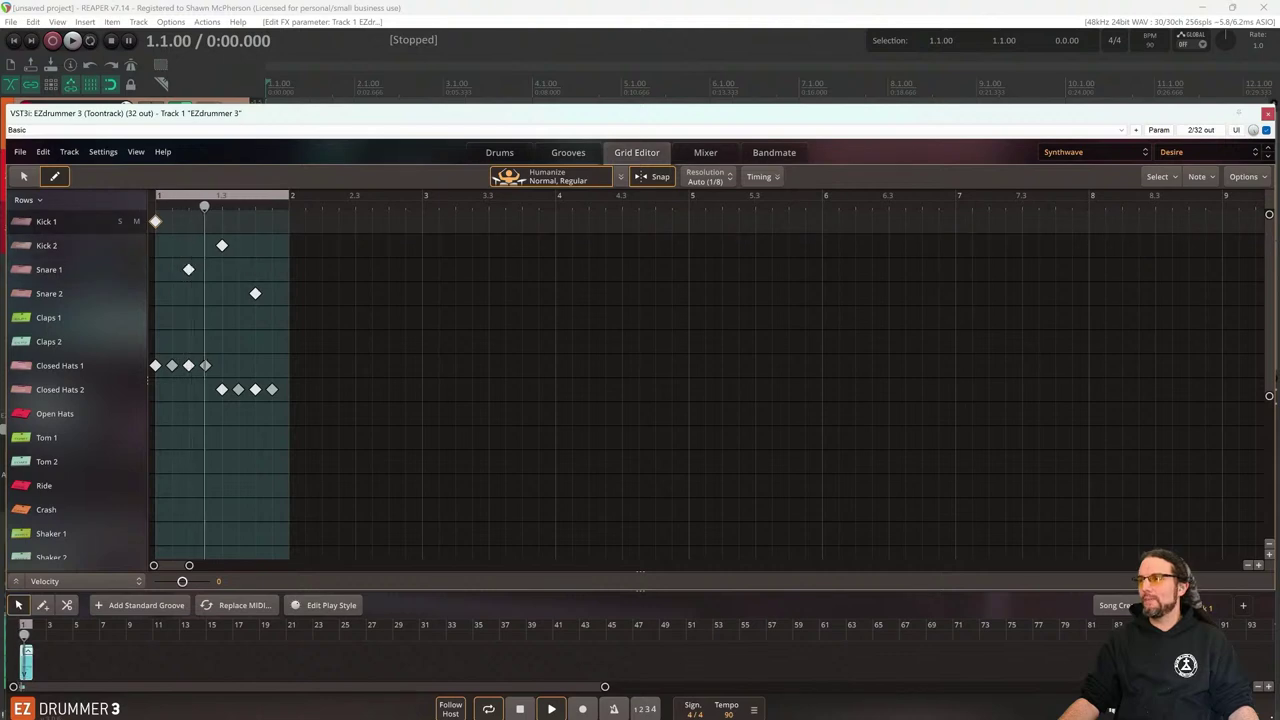
click(1269, 163)
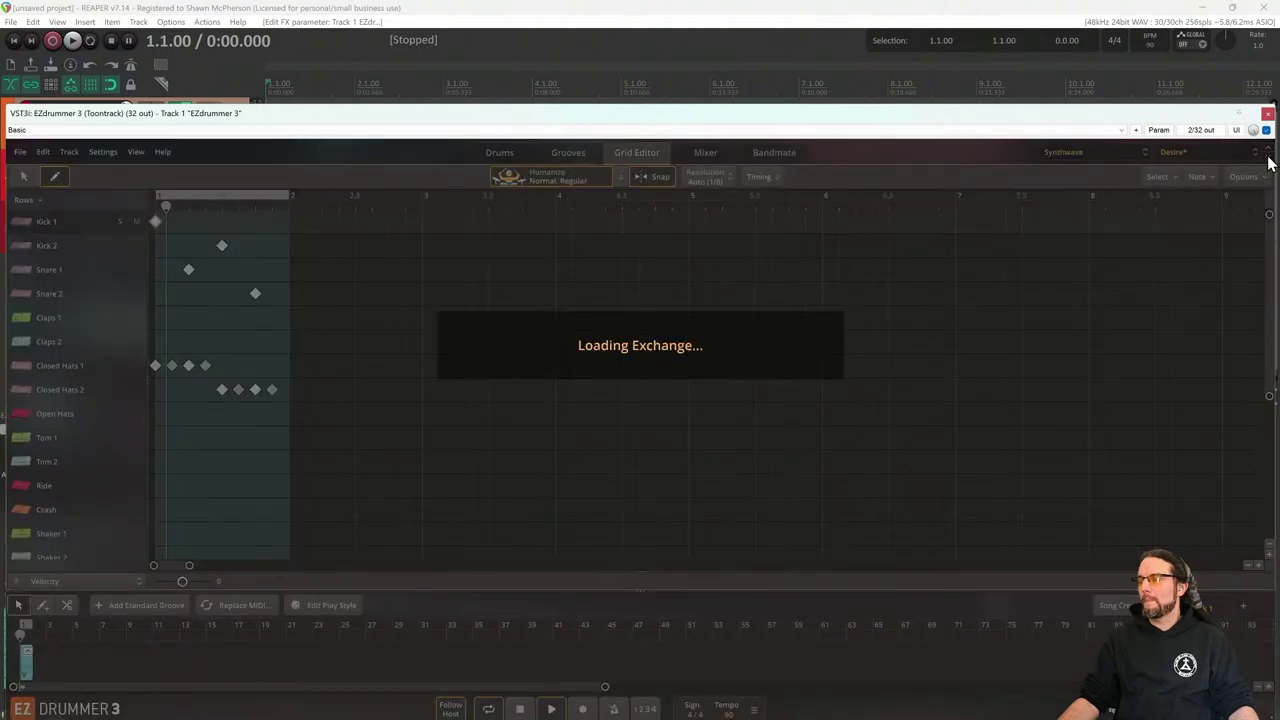
click(1269, 163)
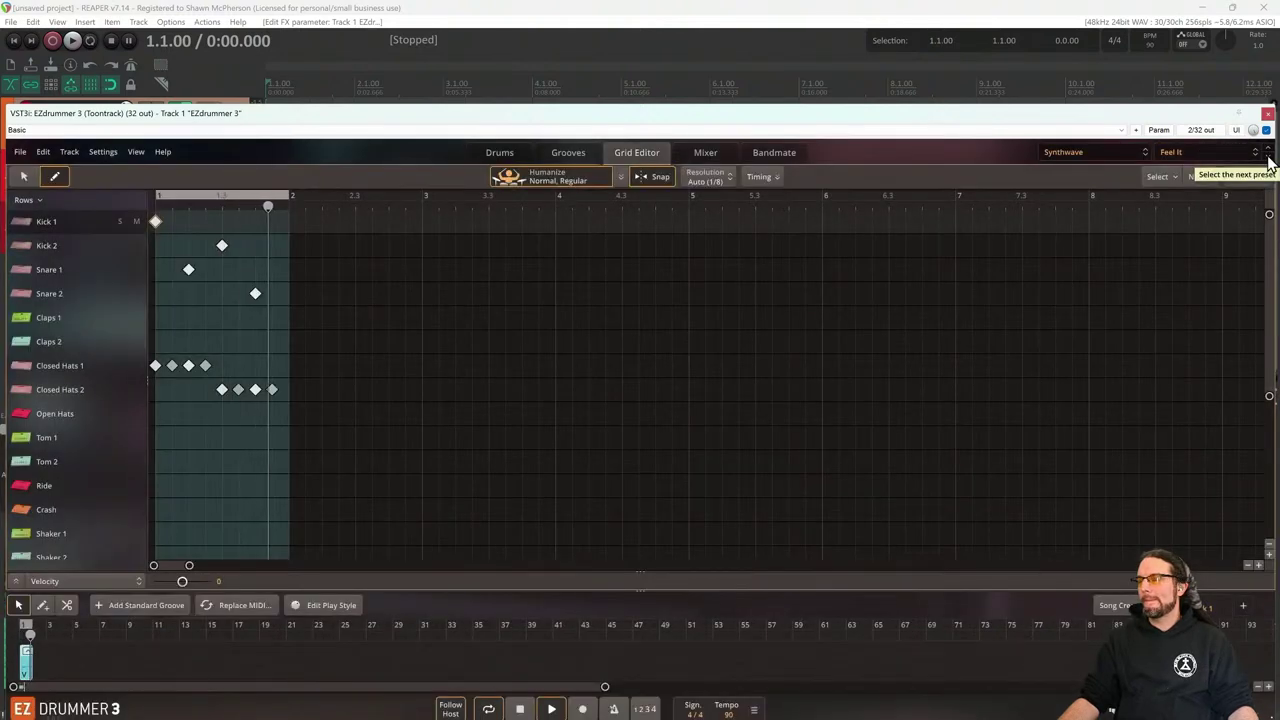
click(1269, 163)
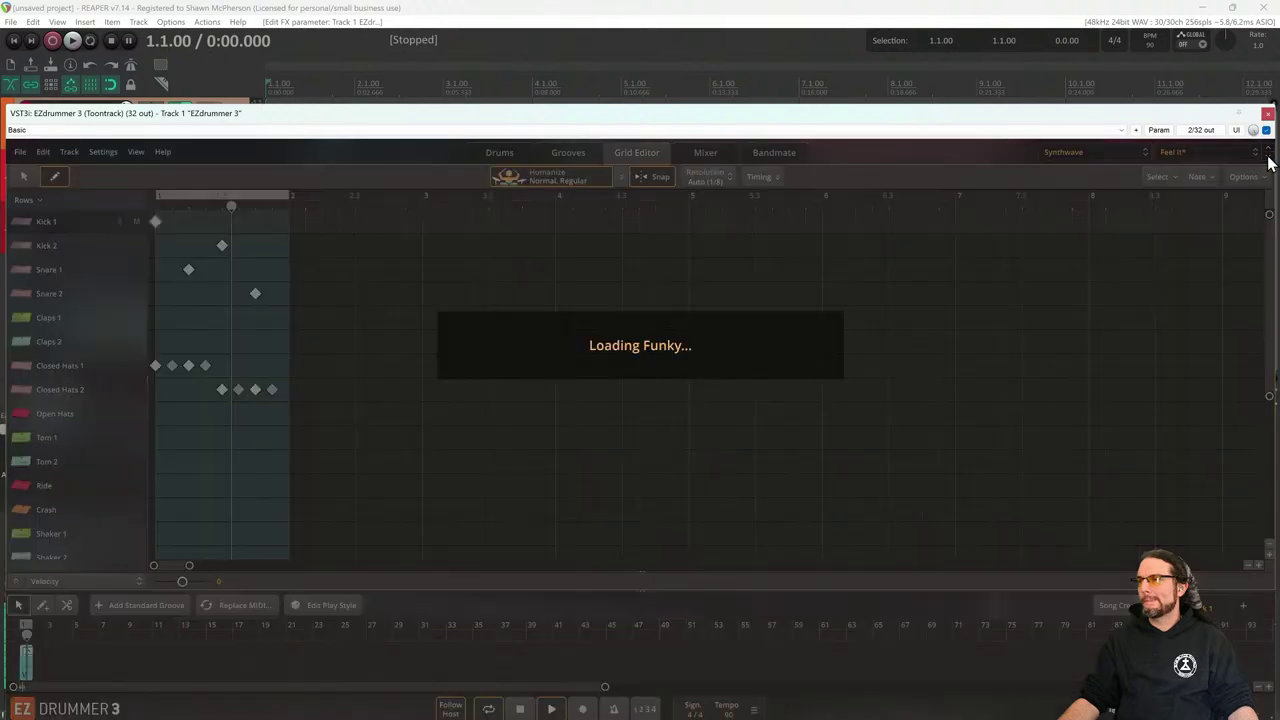
click(1269, 163)
Audition the Synthwave kit presets My Love, Run Away and Come Back against the looping beat
click(1207, 151)
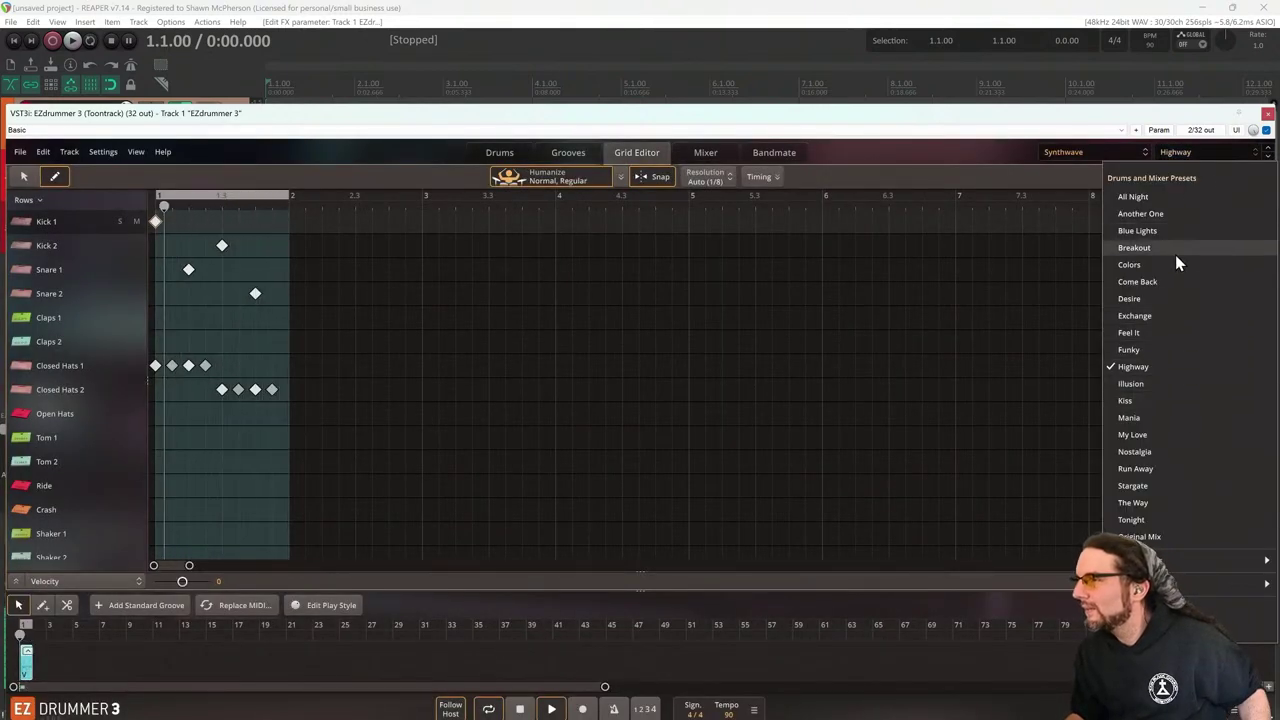
click(1160, 434)
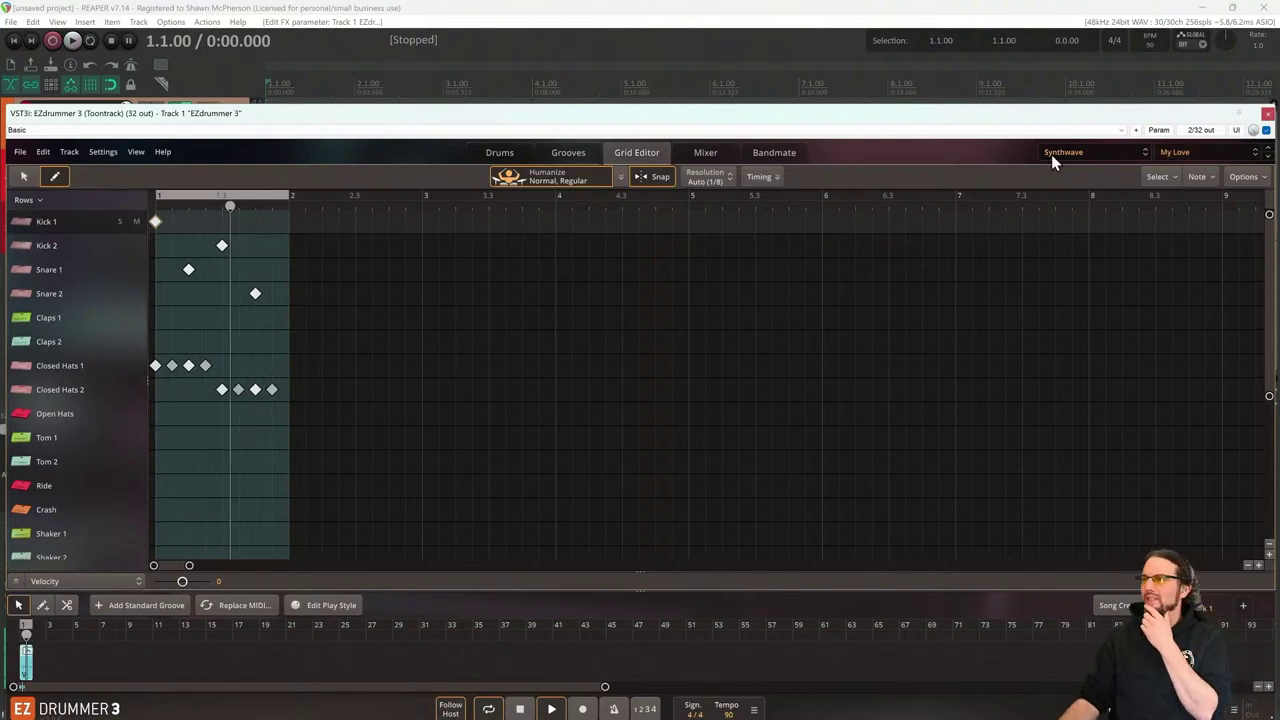
click(1203, 151)
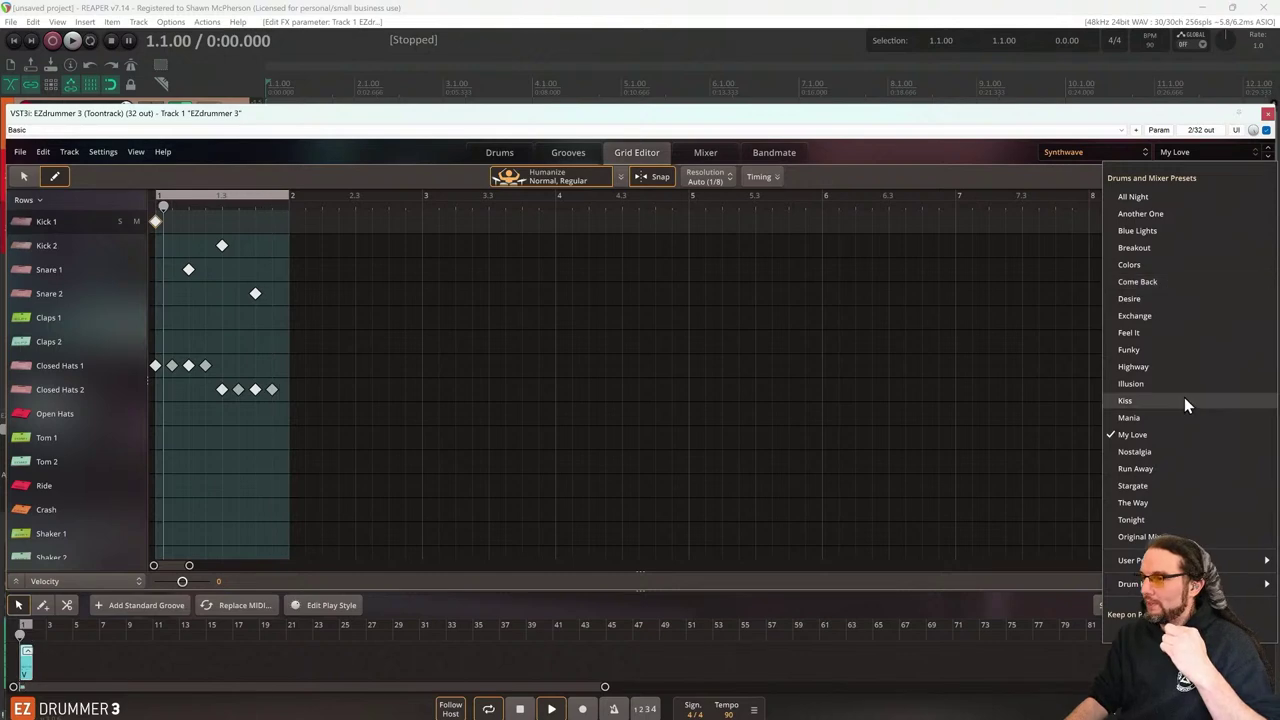
click(1183, 467)
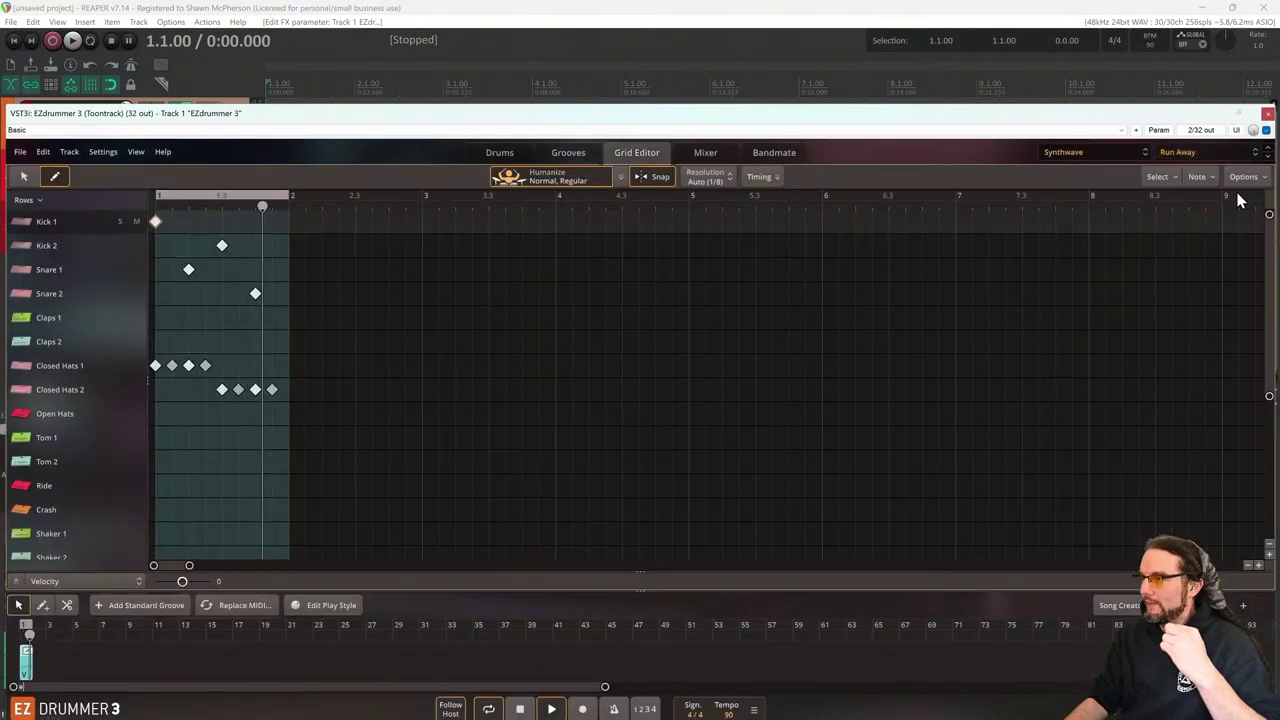
click(1215, 153)
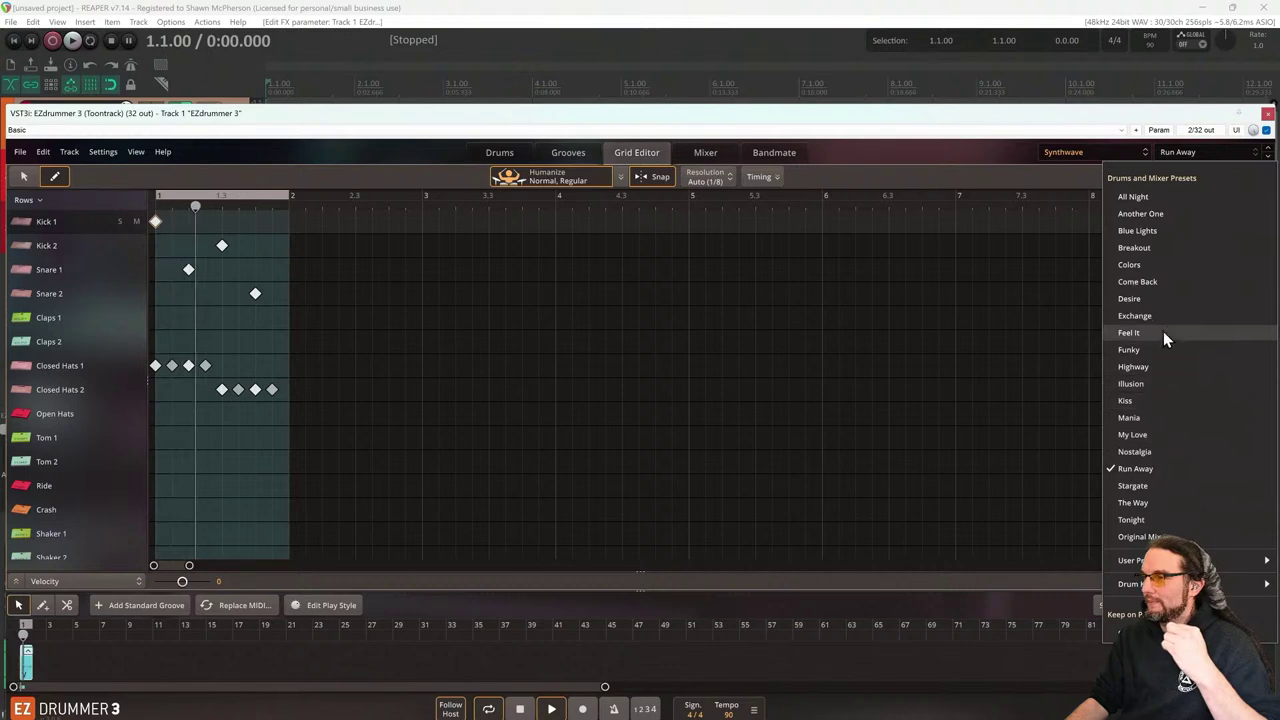
click(1150, 281)
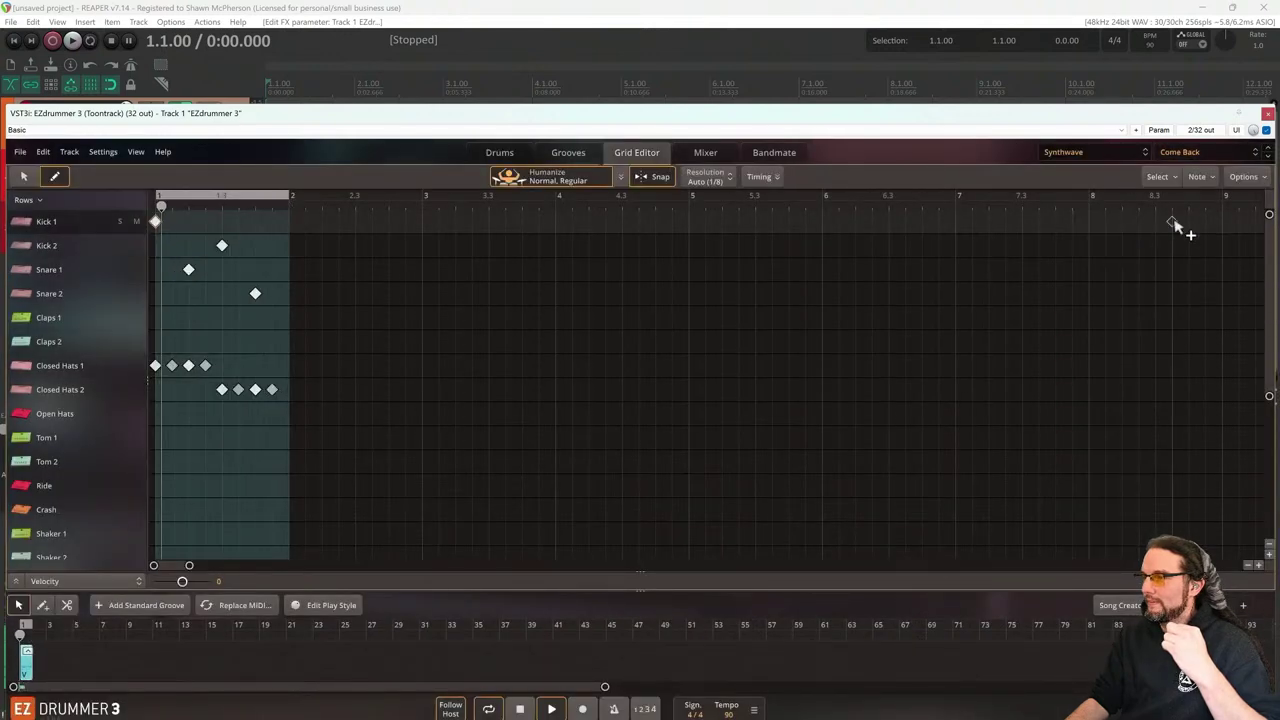
Audition the kit presets Colors, Desire, Exchange and Feel It on the same beat
click(1205, 153)
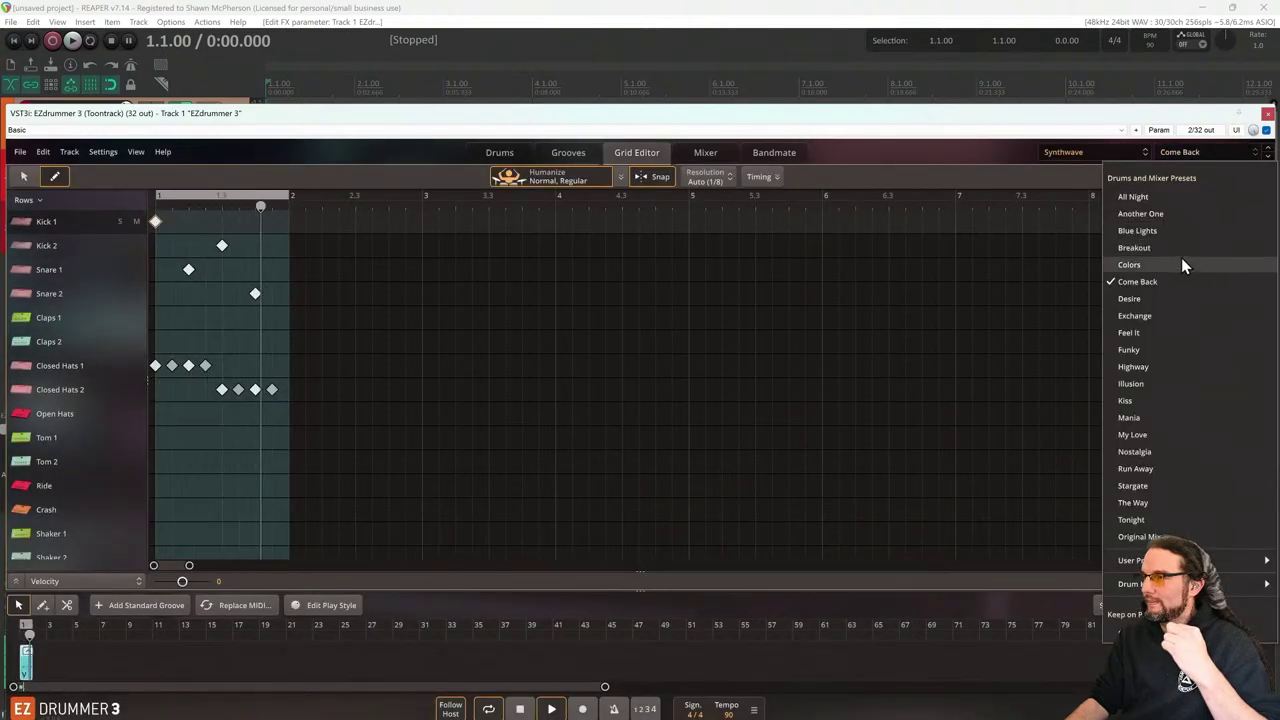
click(1181, 263)
click(1202, 153)
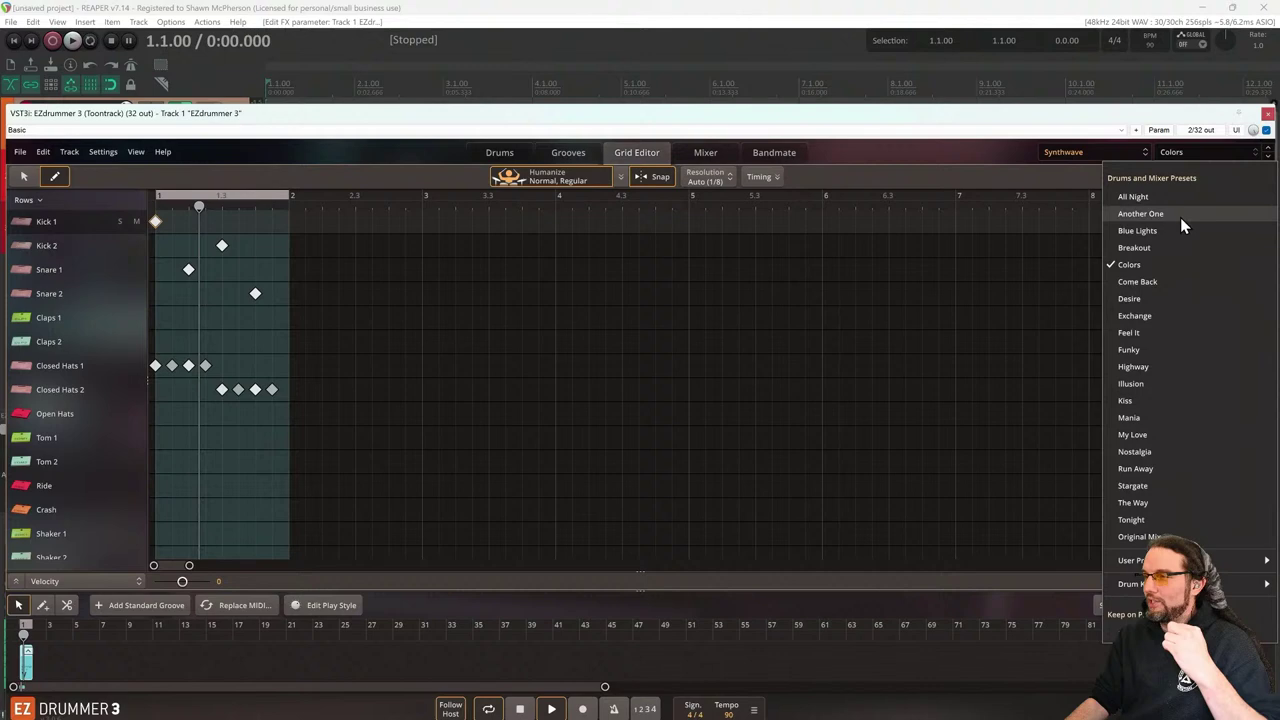
click(1158, 299)
click(1197, 151)
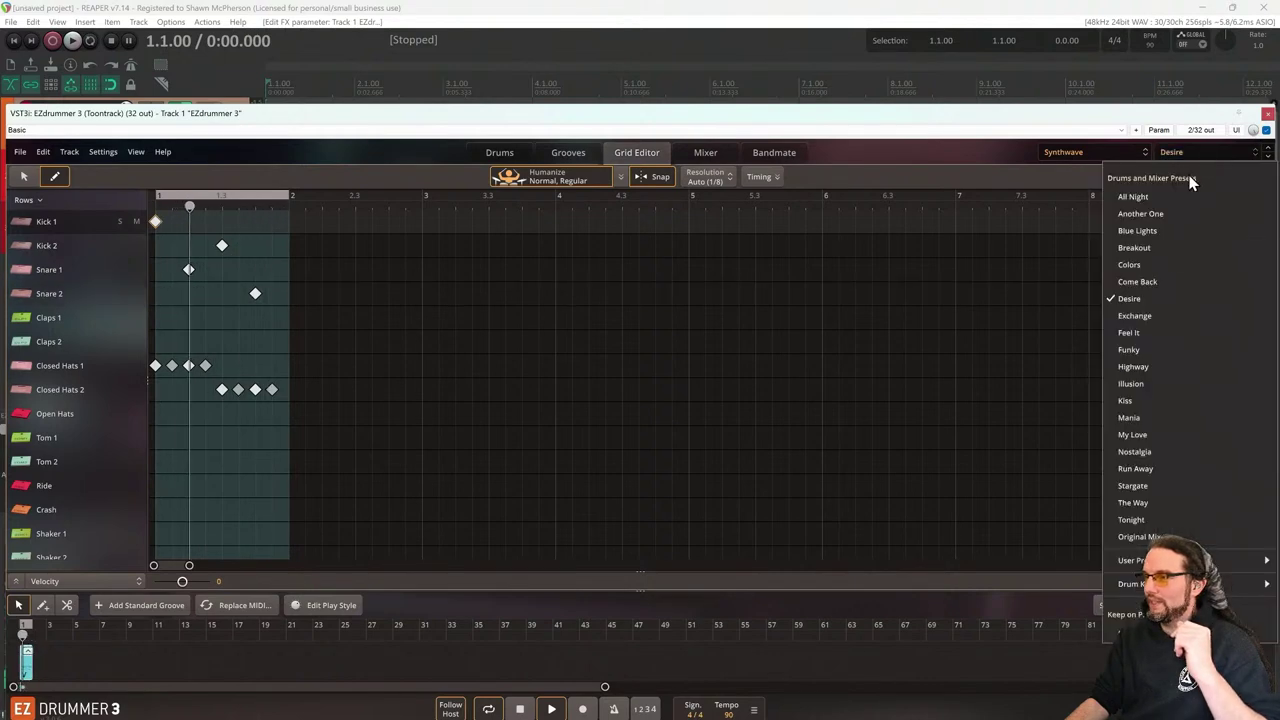
click(1161, 319)
click(1200, 155)
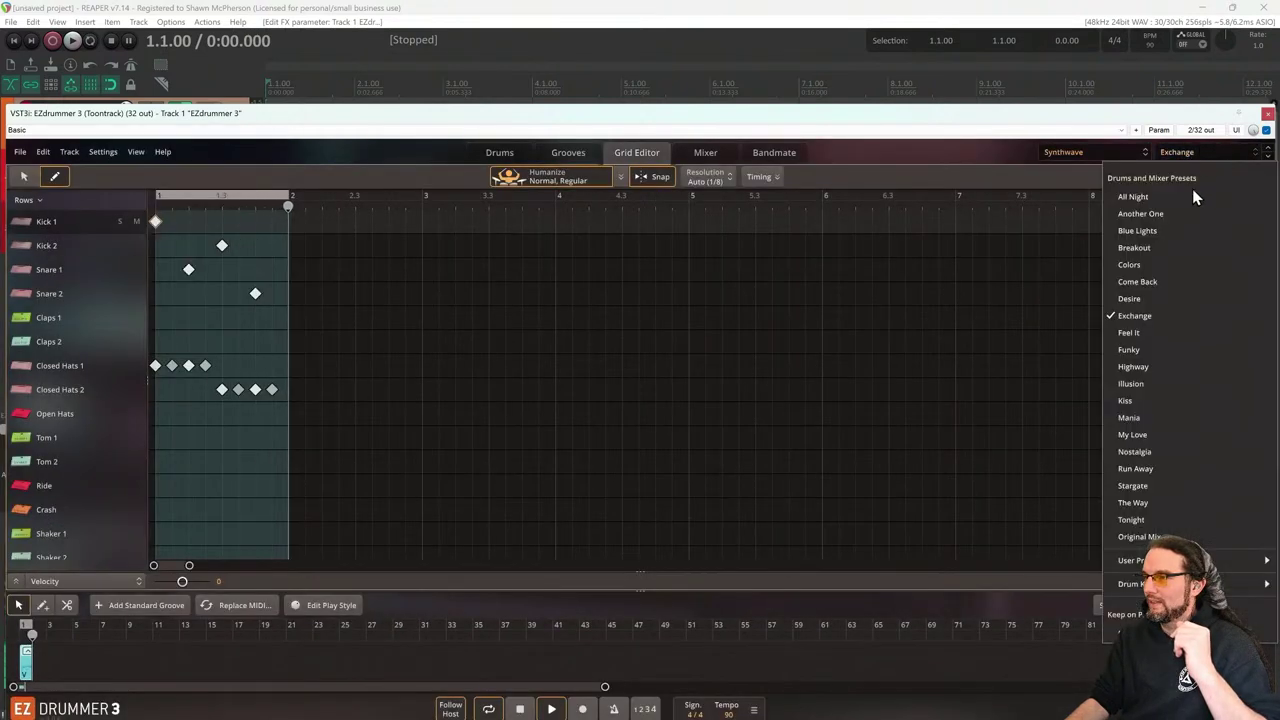
click(1153, 330)
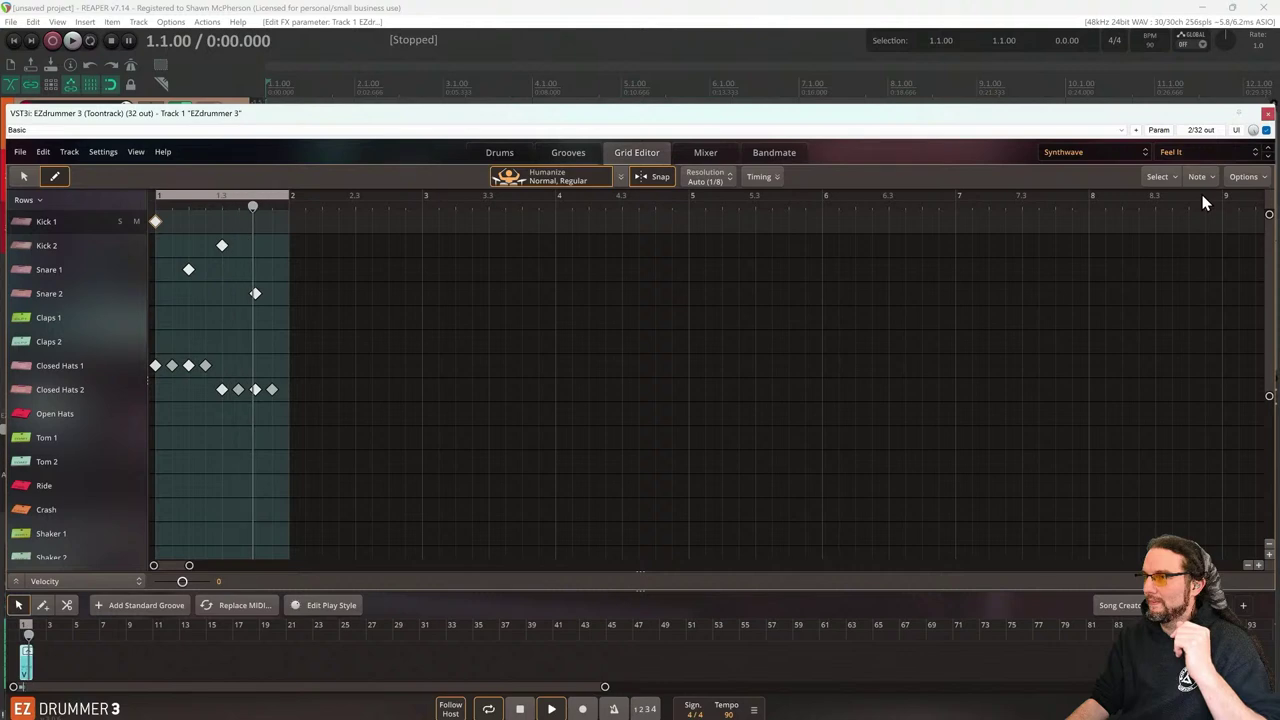
Try the kit presets Run Away, Stargate, The Way and Tonight while the beat loops
click(1209, 152)
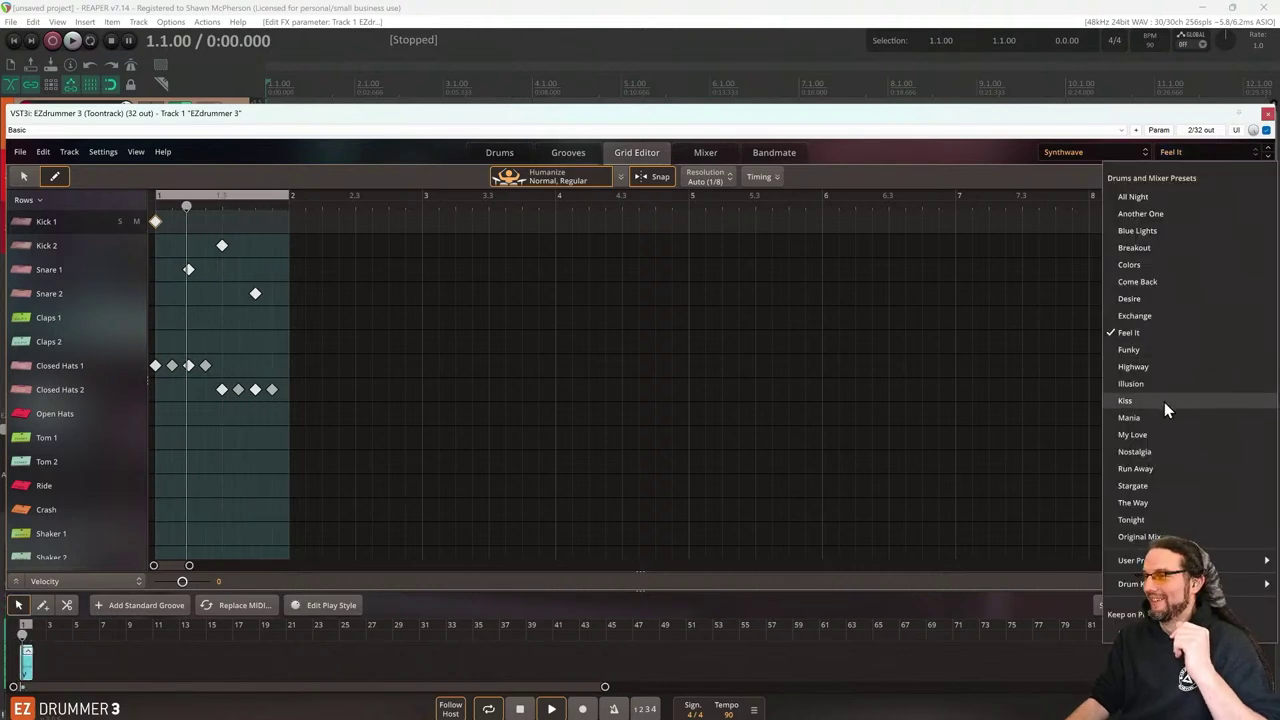
click(1160, 468)
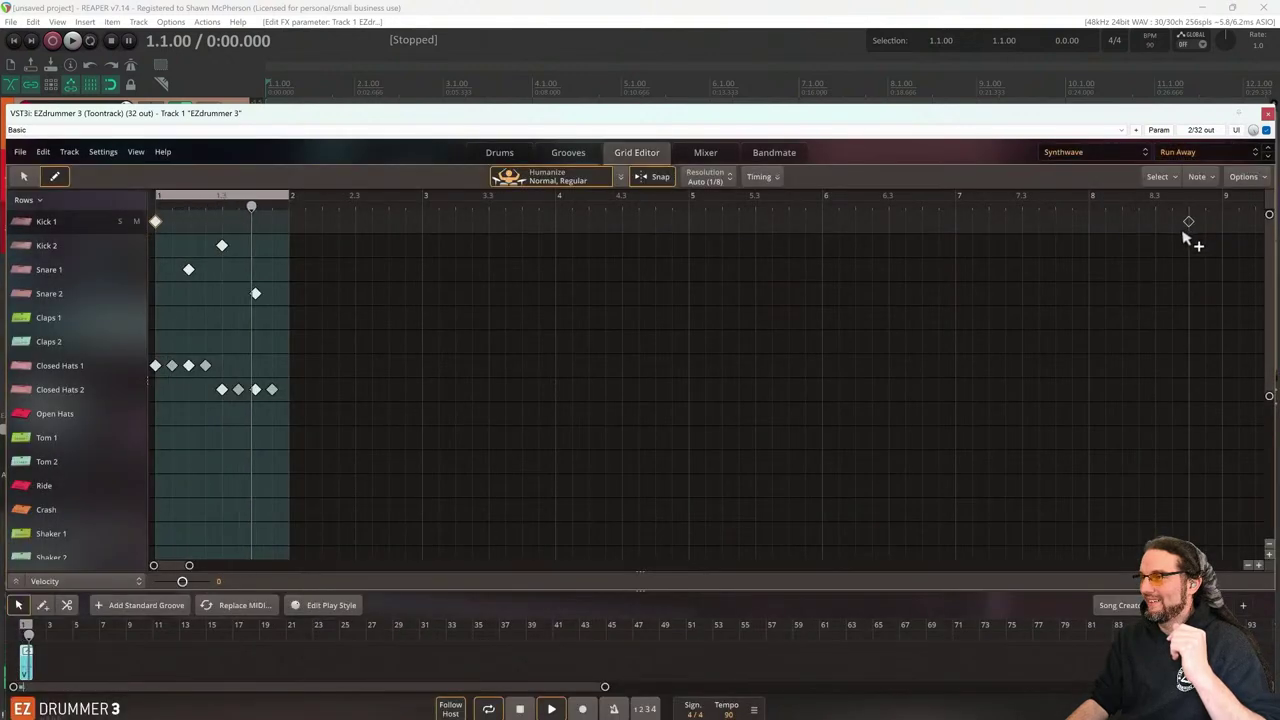
click(1178, 152)
click(1179, 486)
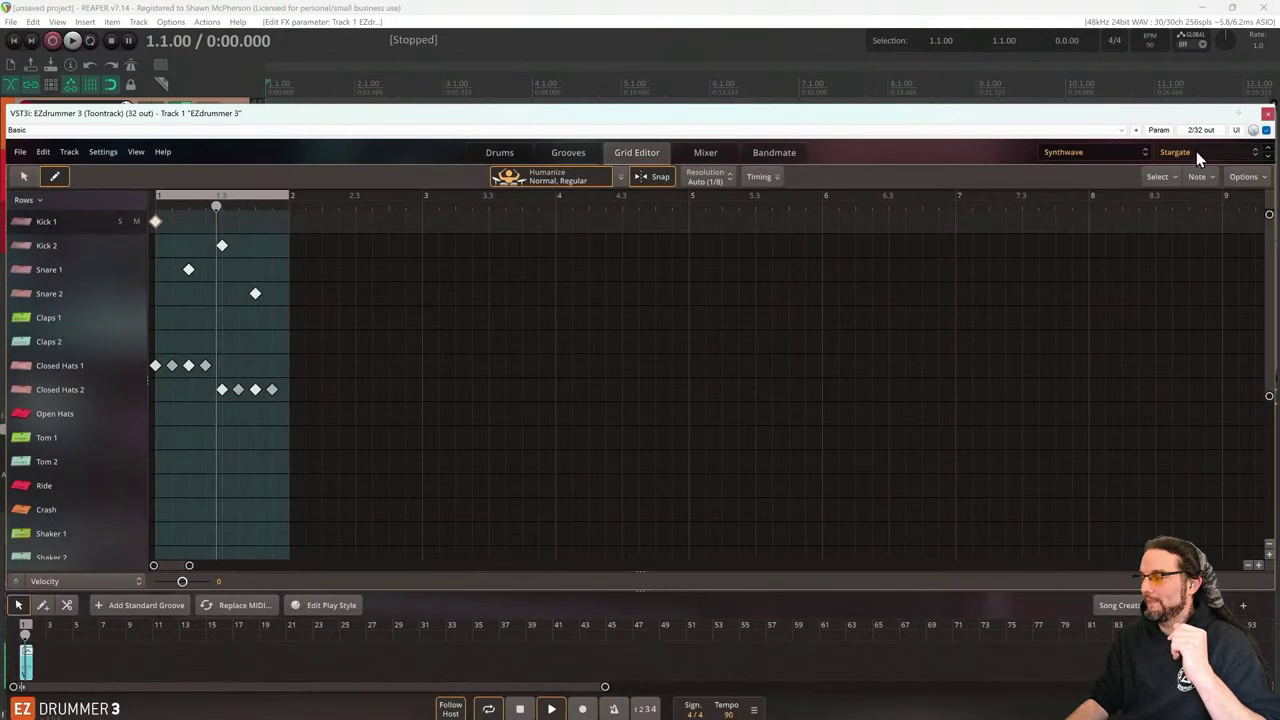
click(1211, 151)
click(1155, 500)
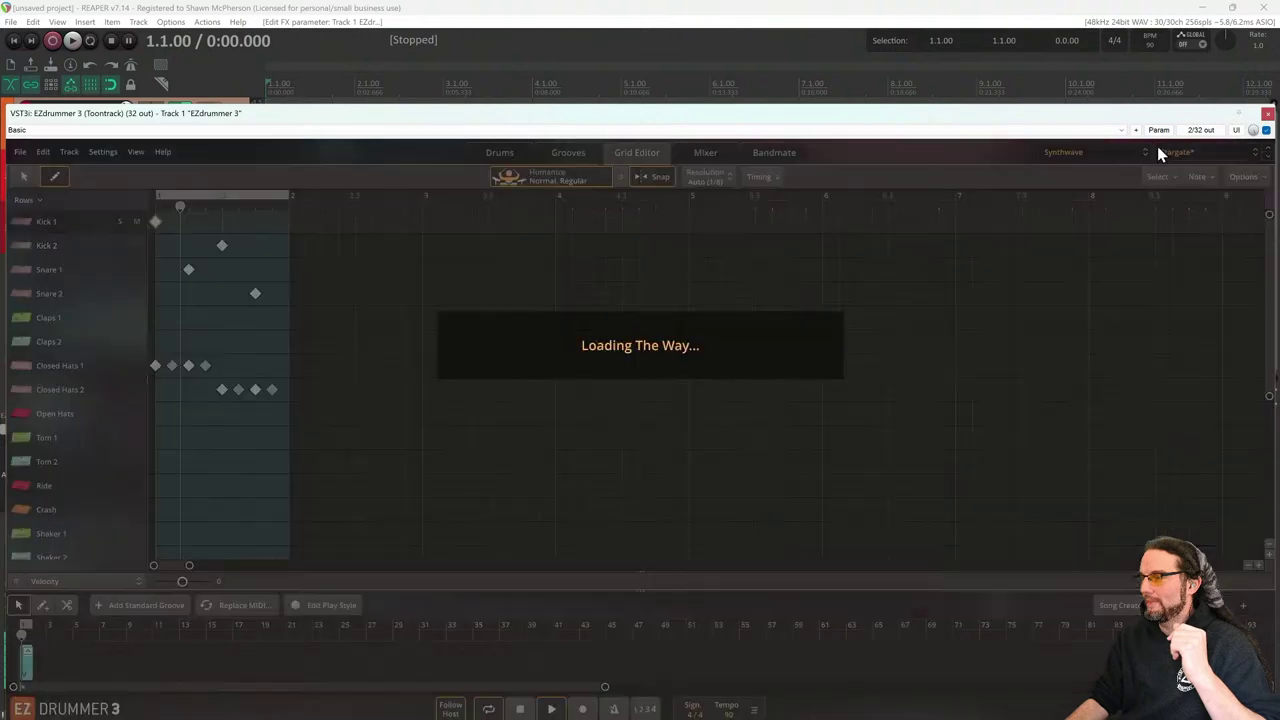
click(1205, 152)
click(1156, 518)
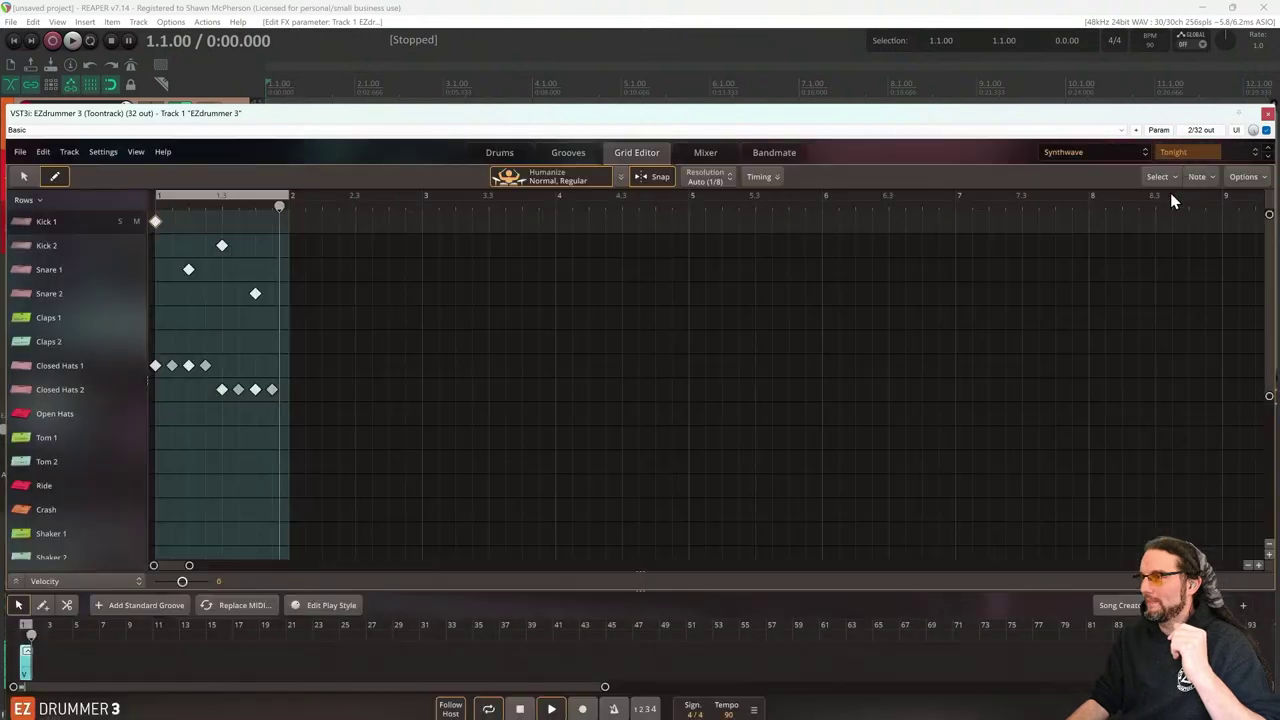
Audition the kit presets All Night, Another One, Blue Lights, Breakout and Colors in order
click(1195, 153)
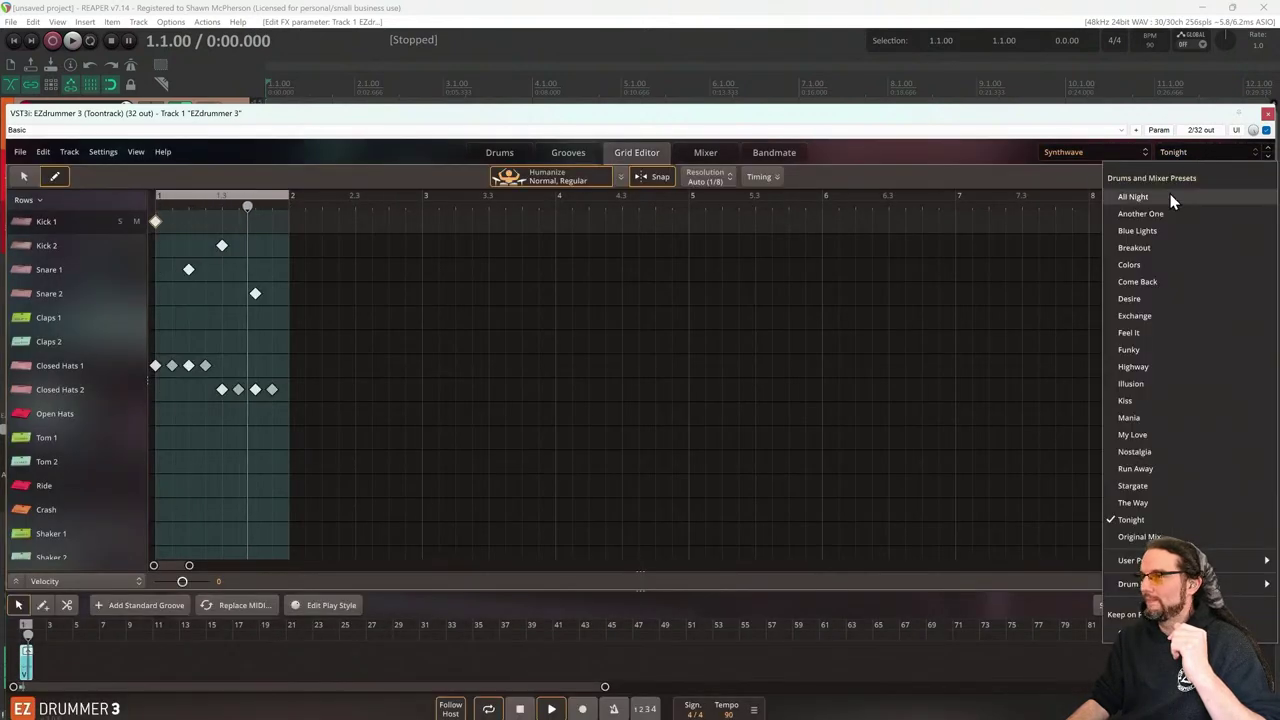
click(1172, 193)
click(1215, 151)
click(1180, 212)
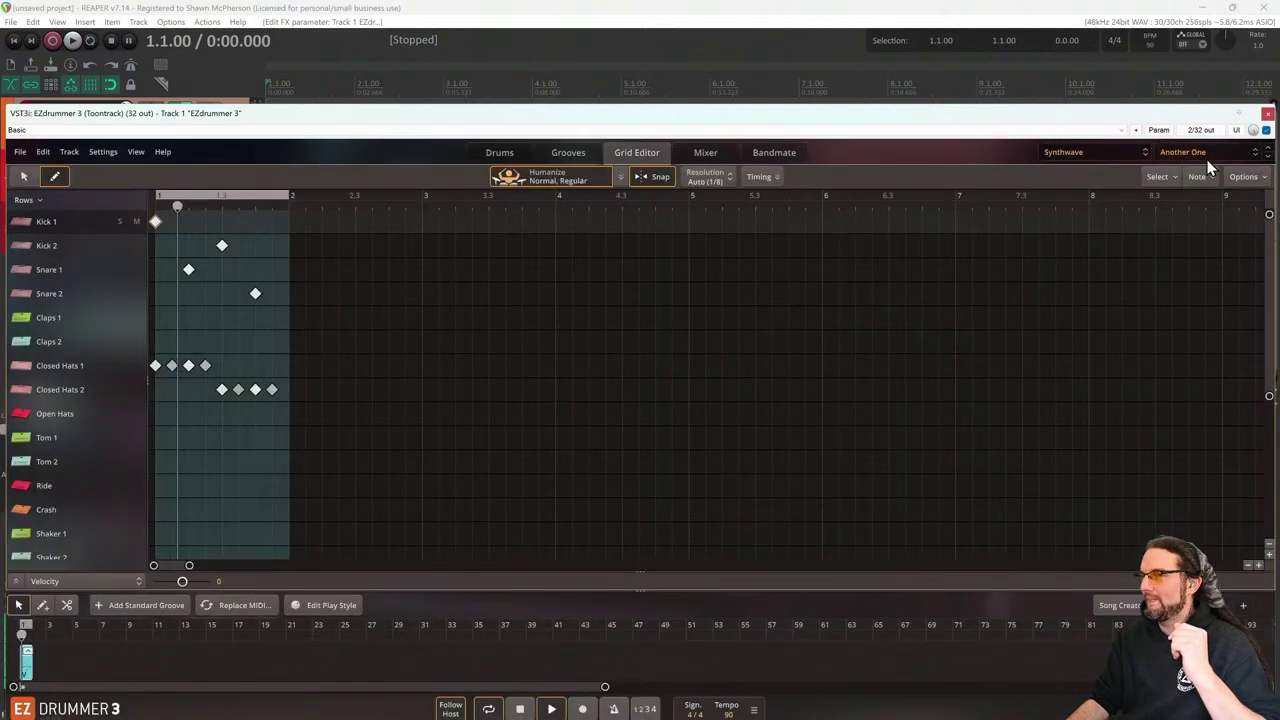
click(1207, 151)
click(1185, 232)
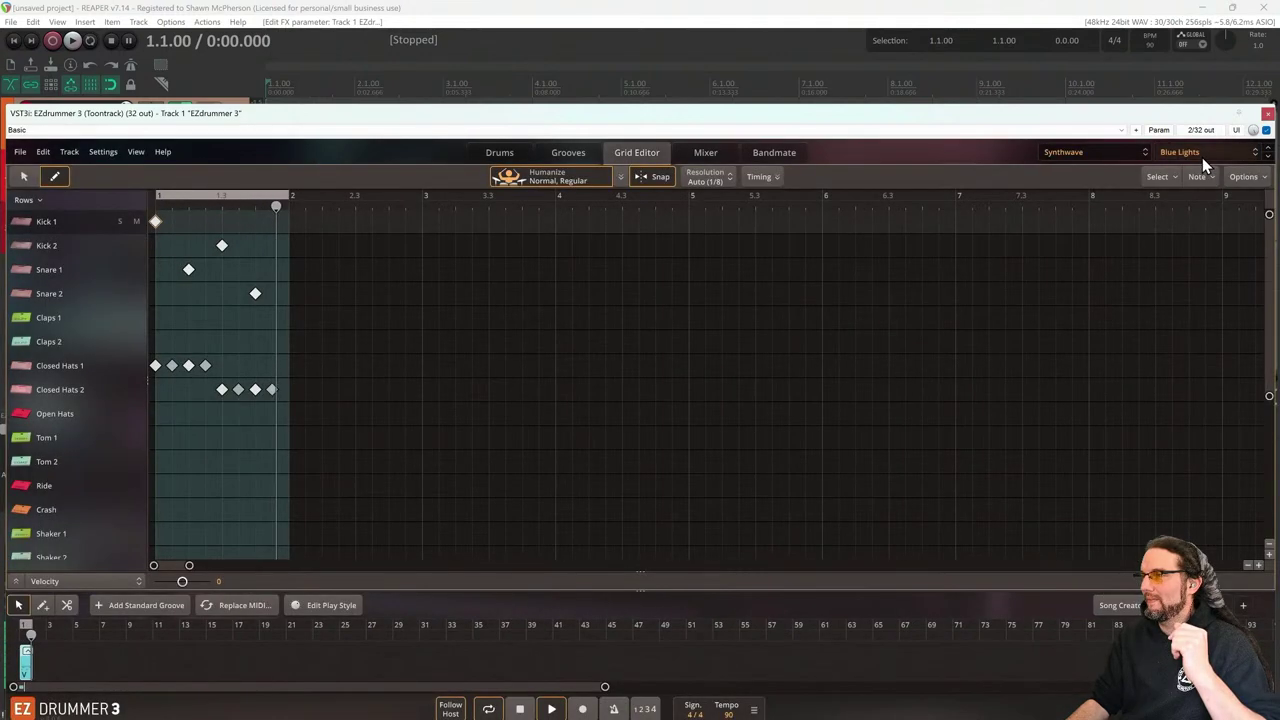
click(1199, 151)
click(1182, 256)
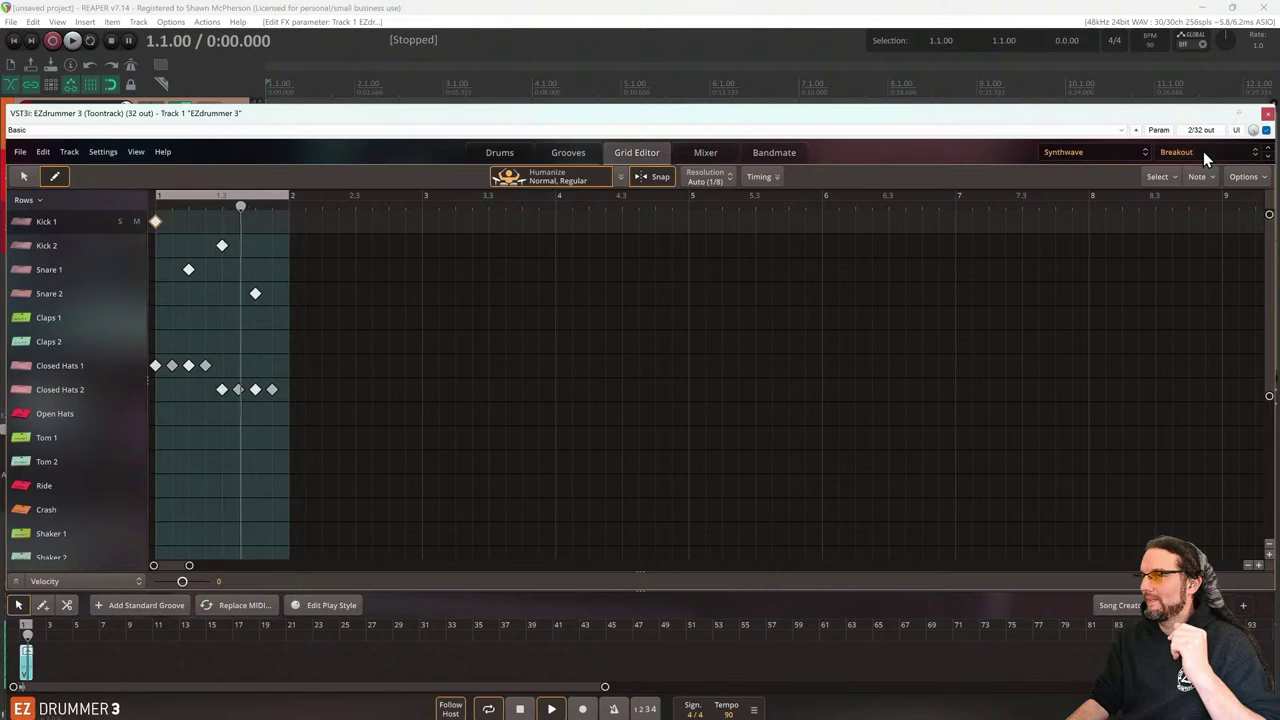
click(1203, 151)
click(1171, 263)
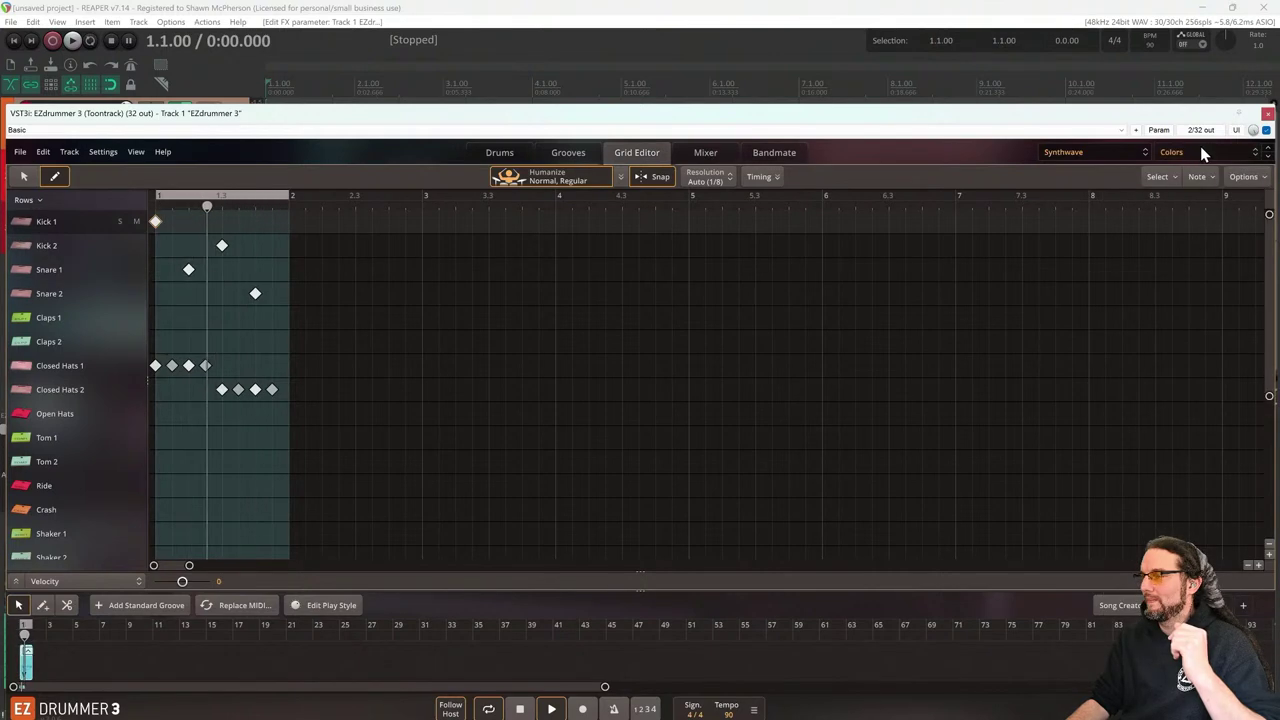
Compare the kit presets Come Back, Desire and Exchange, and settle on All Night
click(1203, 151)
click(1193, 282)
click(1203, 151)
click(1176, 298)
click(1191, 157)
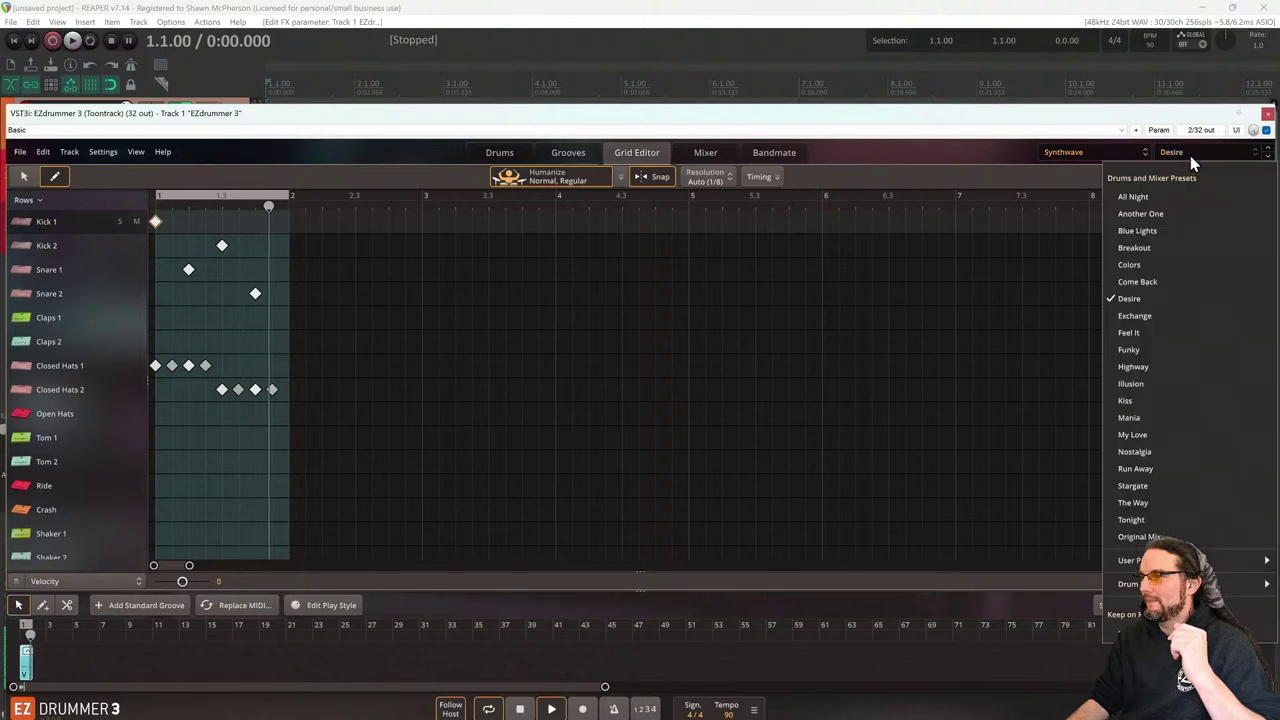
click(1174, 315)
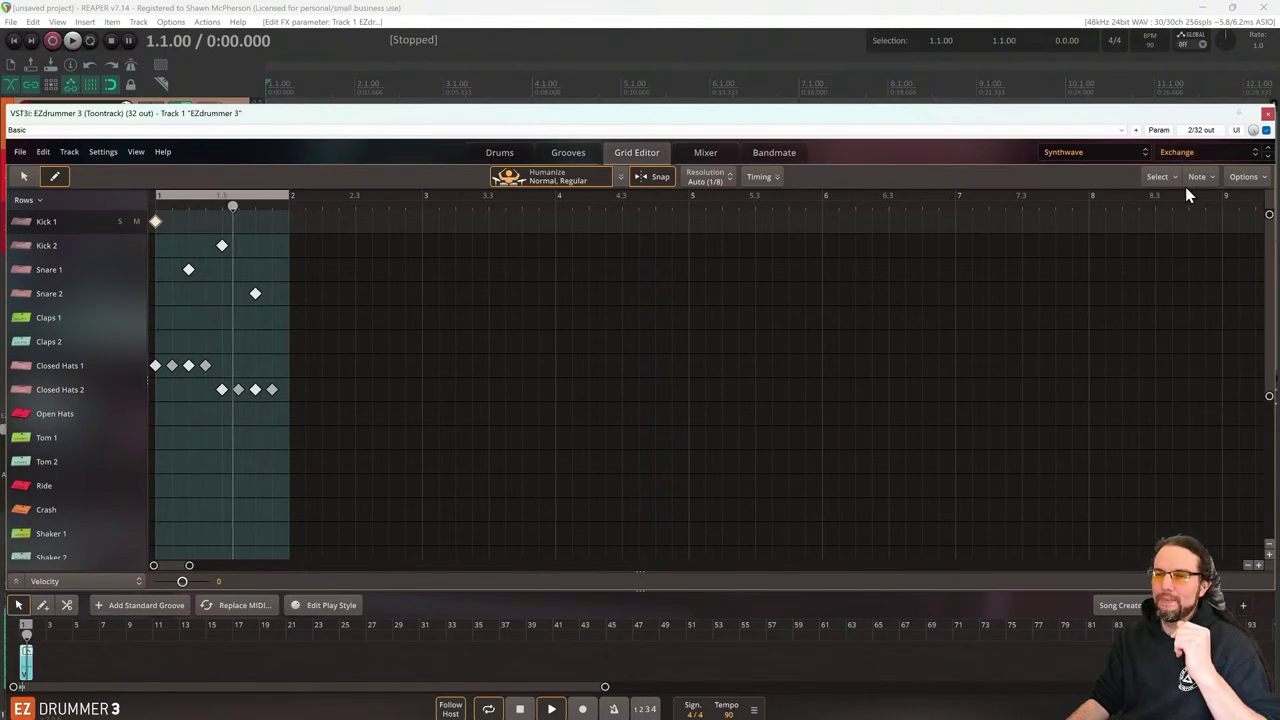
click(1189, 154)
click(1180, 196)
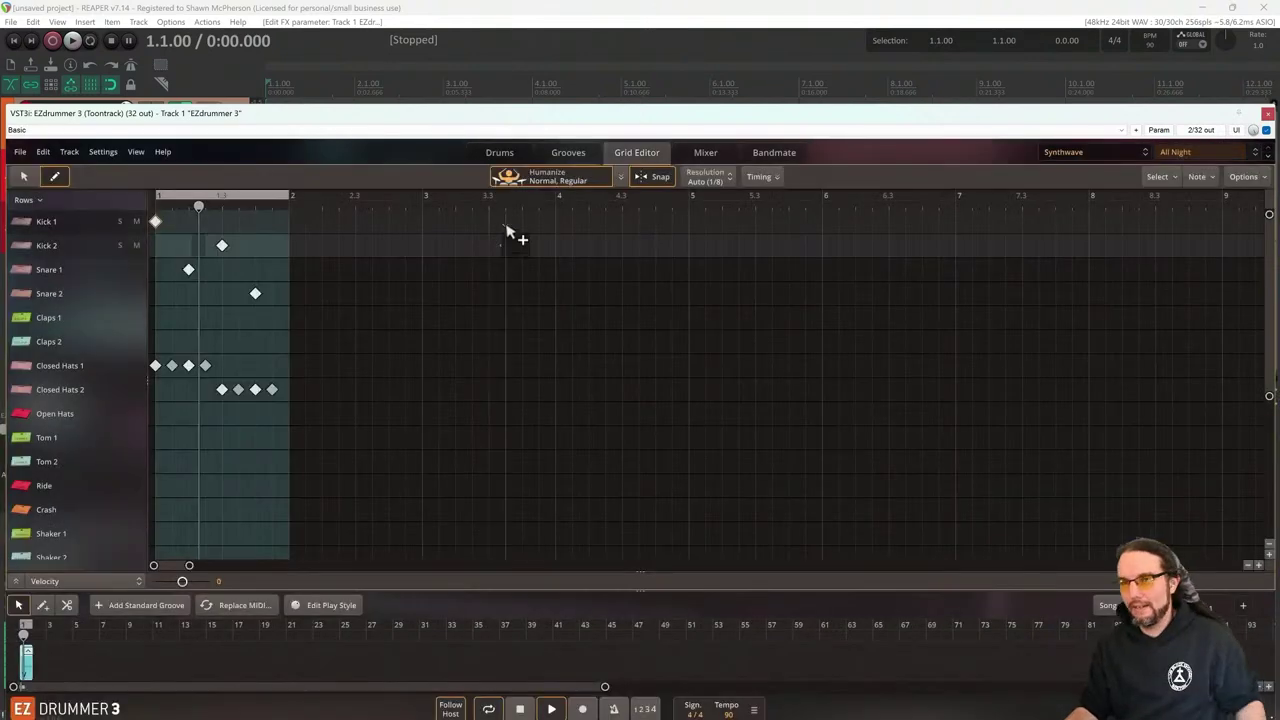
Move the beat 3 kick note from Kick 2 to Kick 1 and the beat 4 snare note from Snare 2 to Snare 1
scroll(276, 364, up, 3)
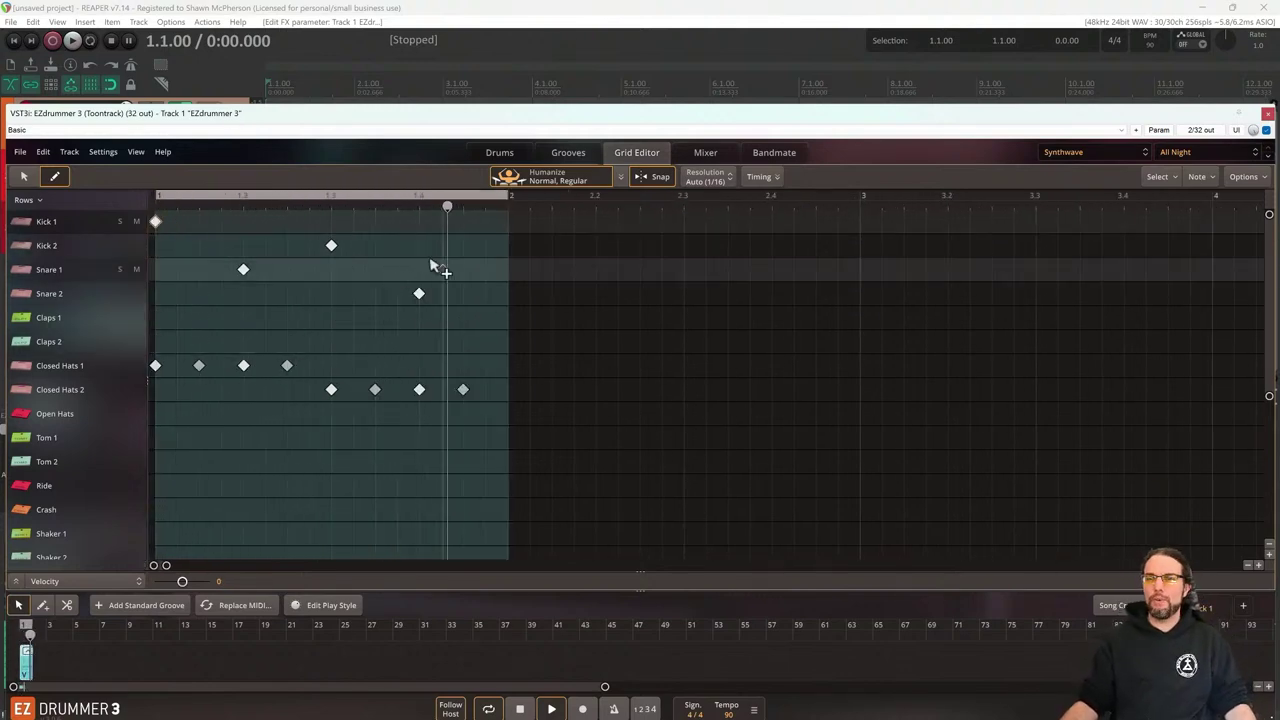
key(space)
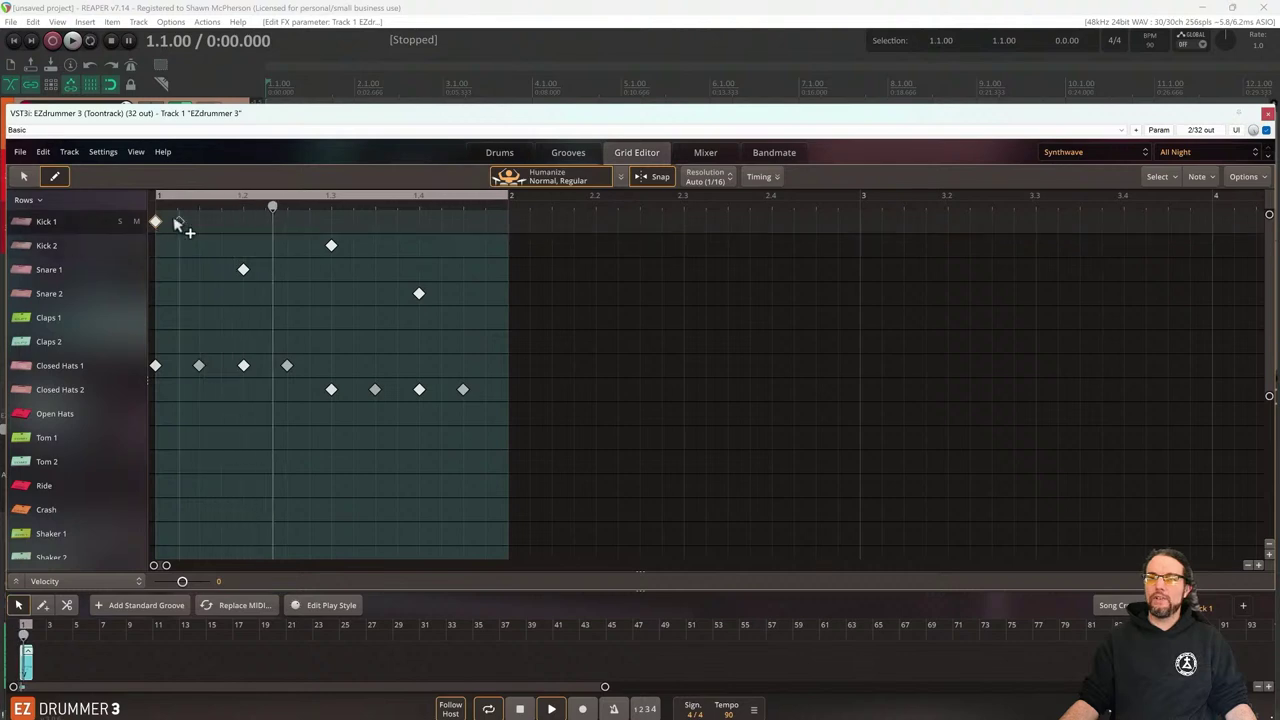
drag(331, 245, 331, 222)
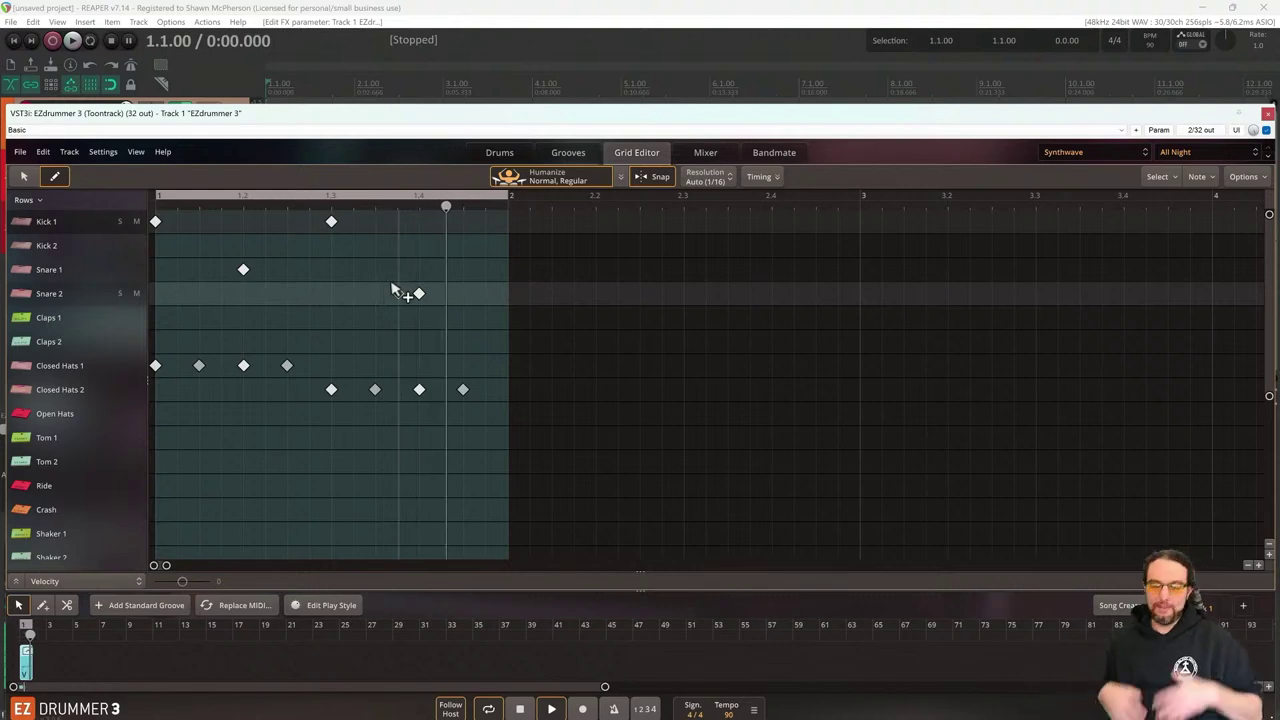
drag(420, 296, 424, 273)
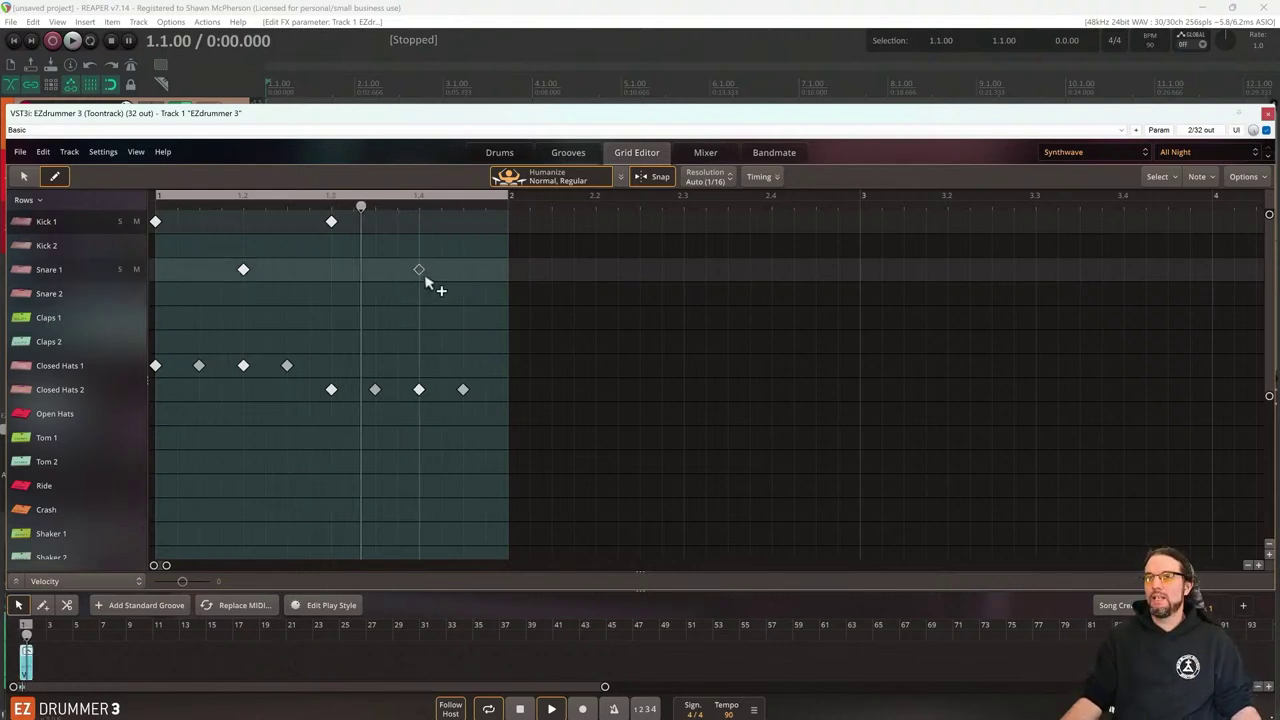
Compare the two closed hat sounds and remove the Closed Hats 2 notes from beats 3 and 4
click(58, 368)
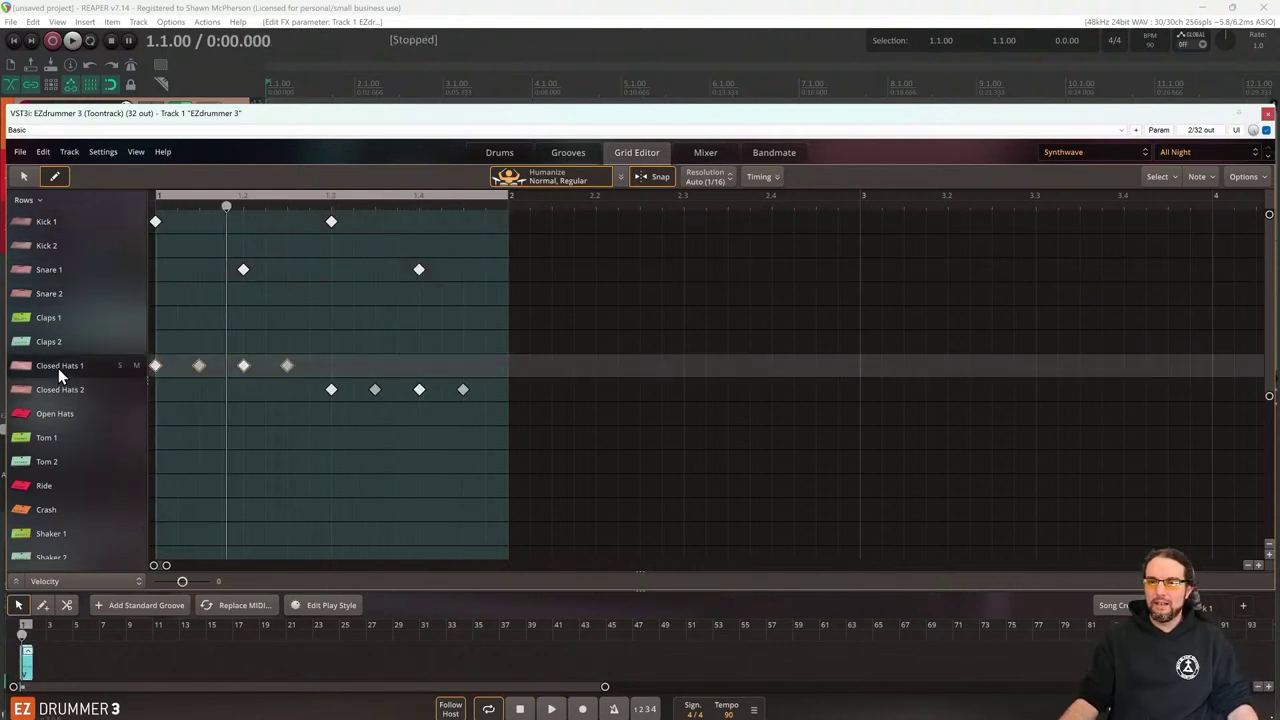
click(56, 389)
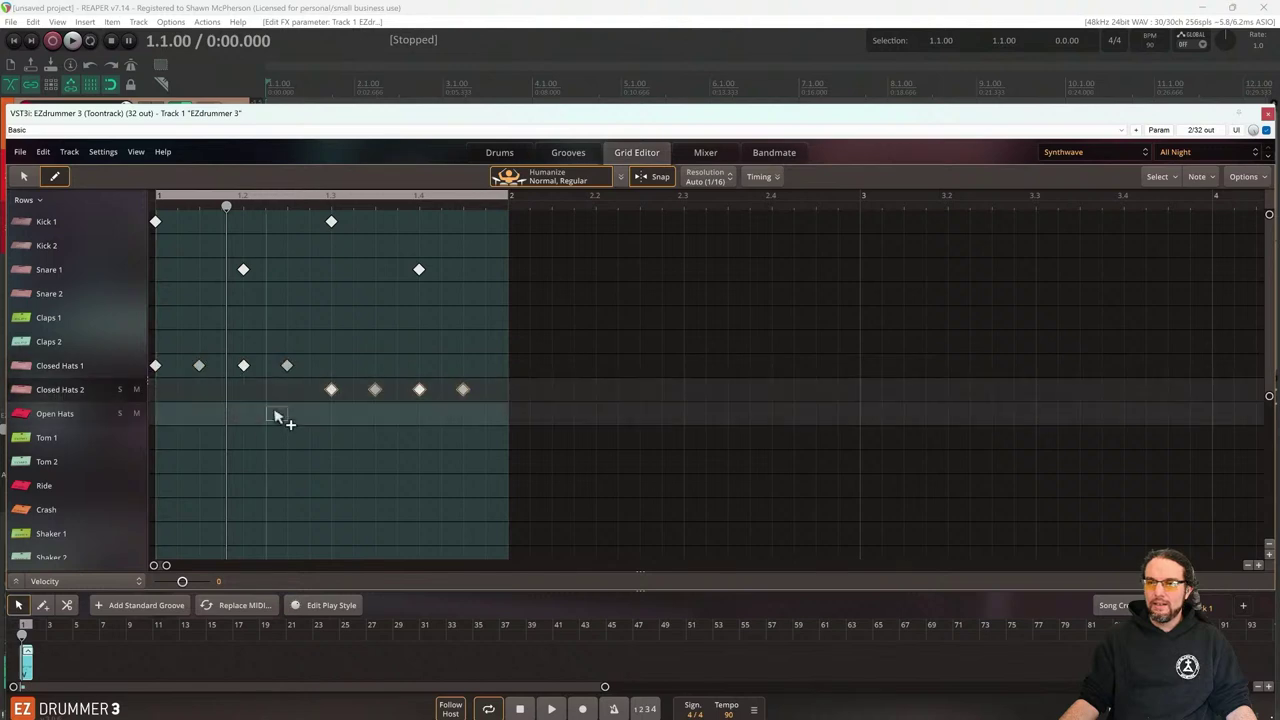
drag(331, 366, 486, 380)
key(ctrl+z)
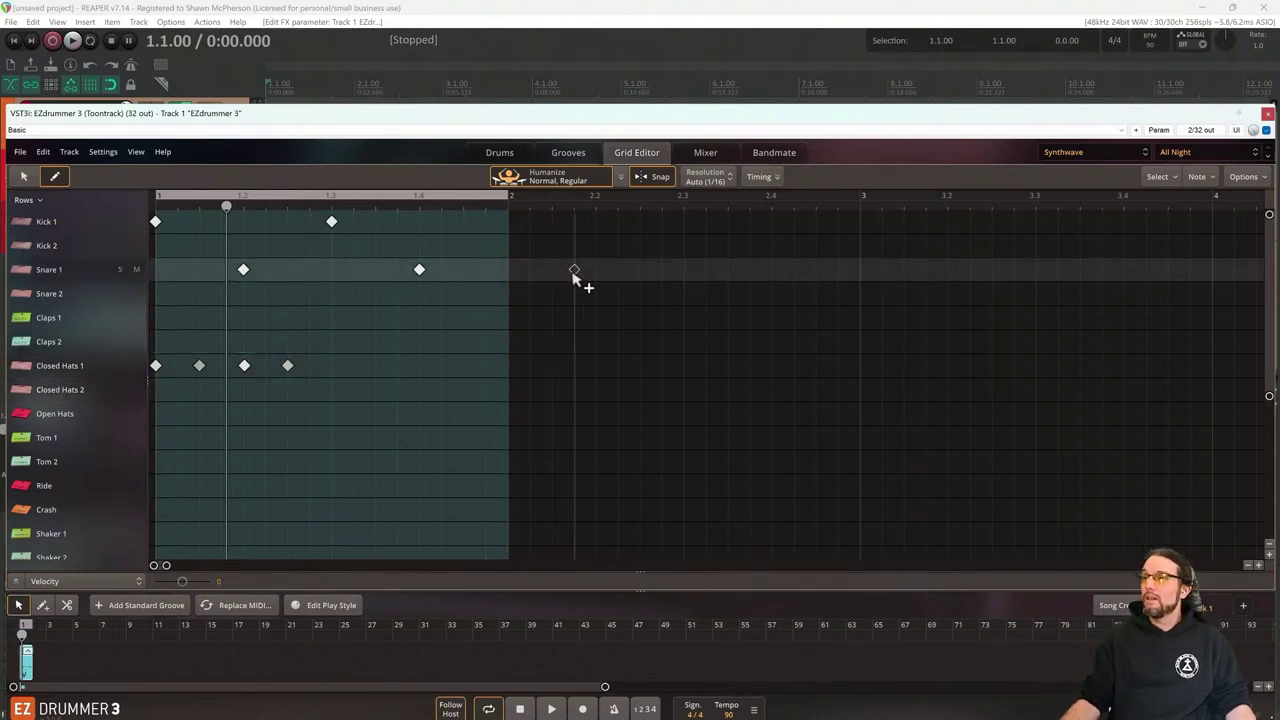
Set the grid resolution to 1/8 and fill Closed Hats 1 with eighth notes from beat 3 to the end of bar 1
click(712, 178)
click(728, 299)
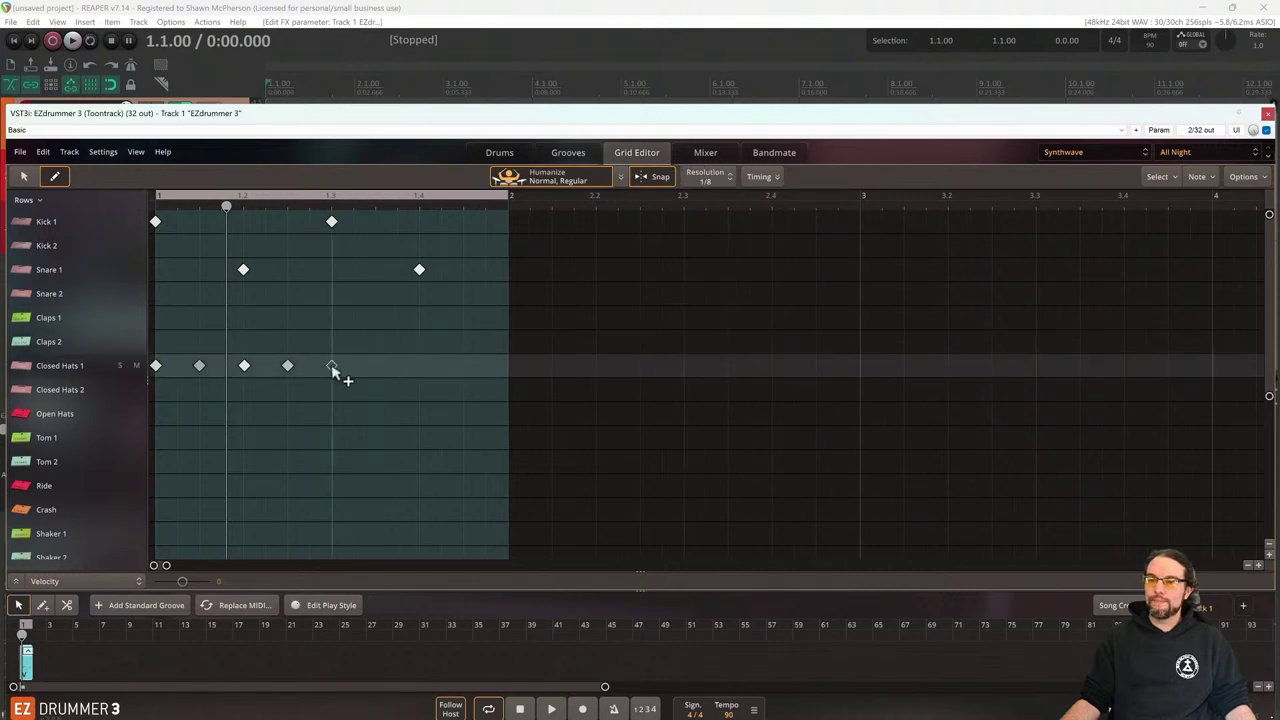
drag(331, 368, 480, 371)
key(space)
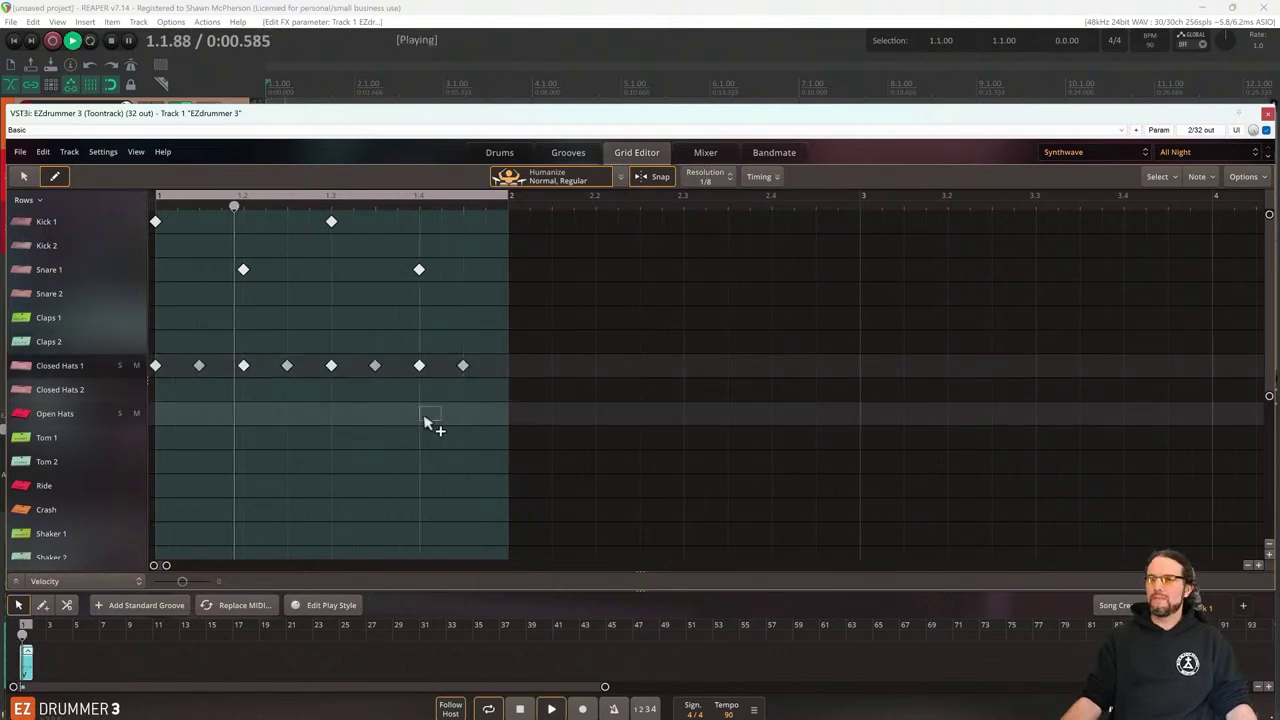
Set the grid resolution to 1/16 and add a Closed Hats 1 note on the last sixteenth of bar 1 while the loop plays
click(718, 178)
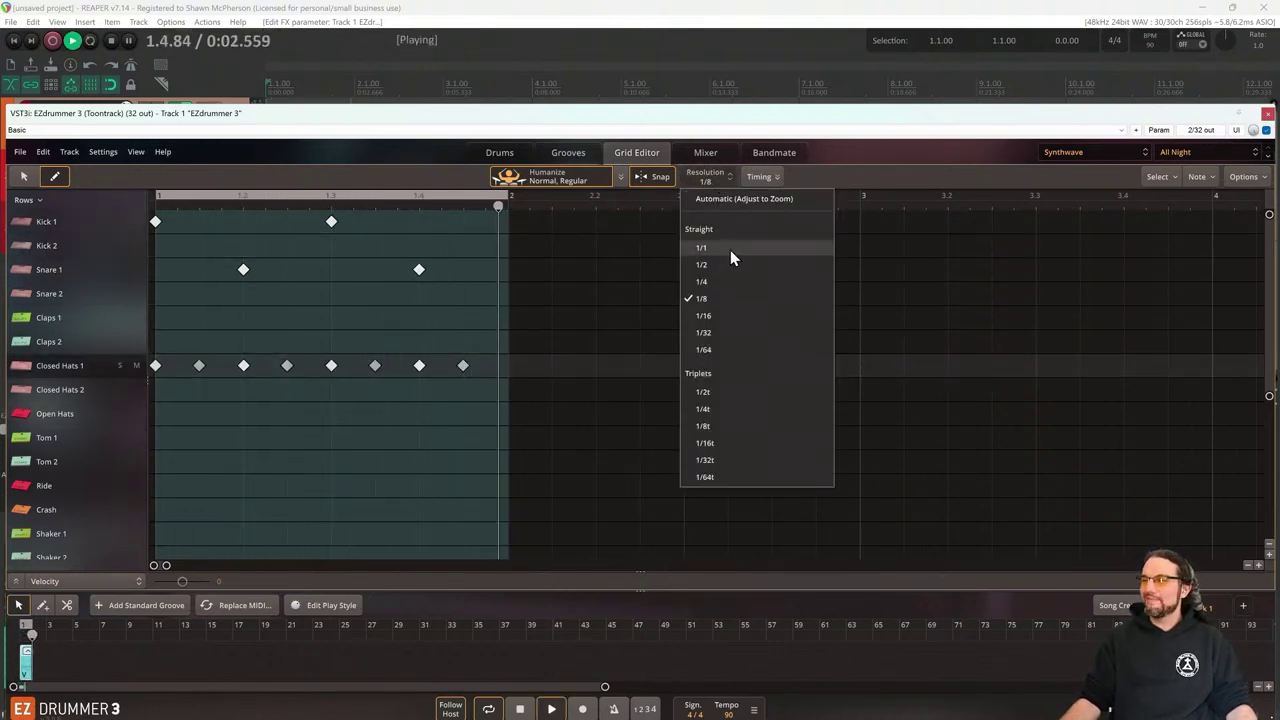
click(733, 318)
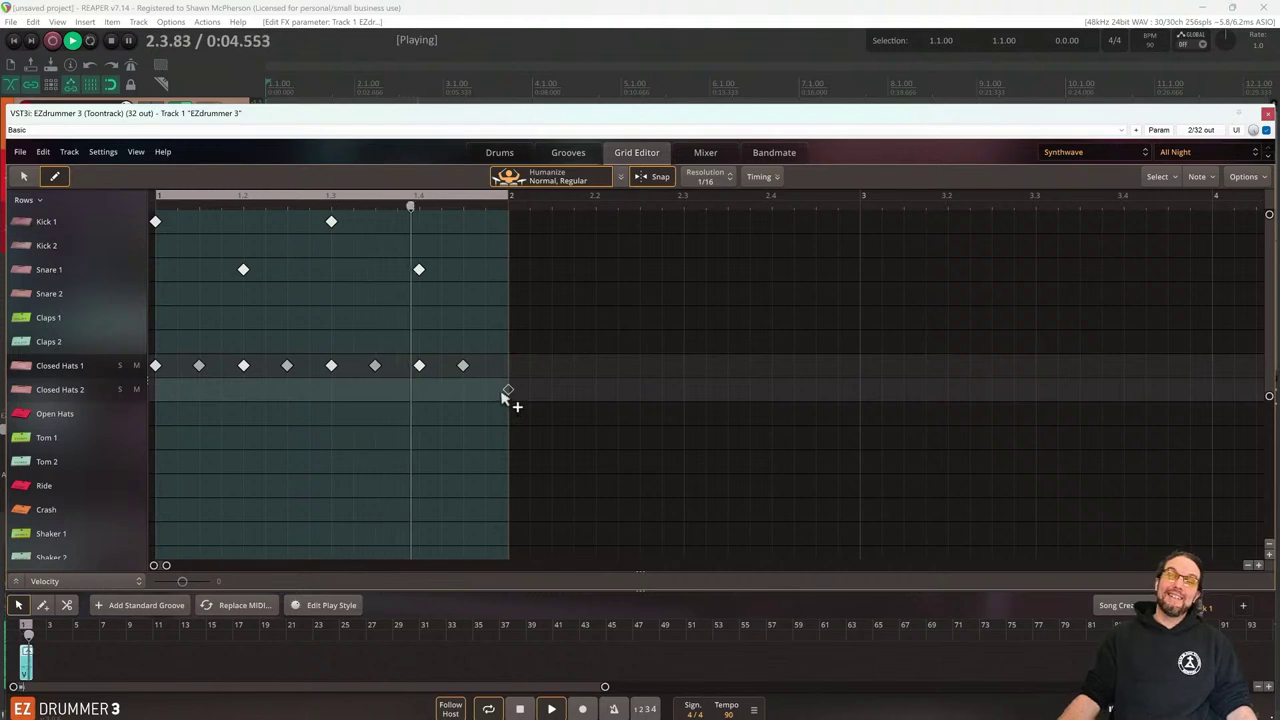
click(486, 366)
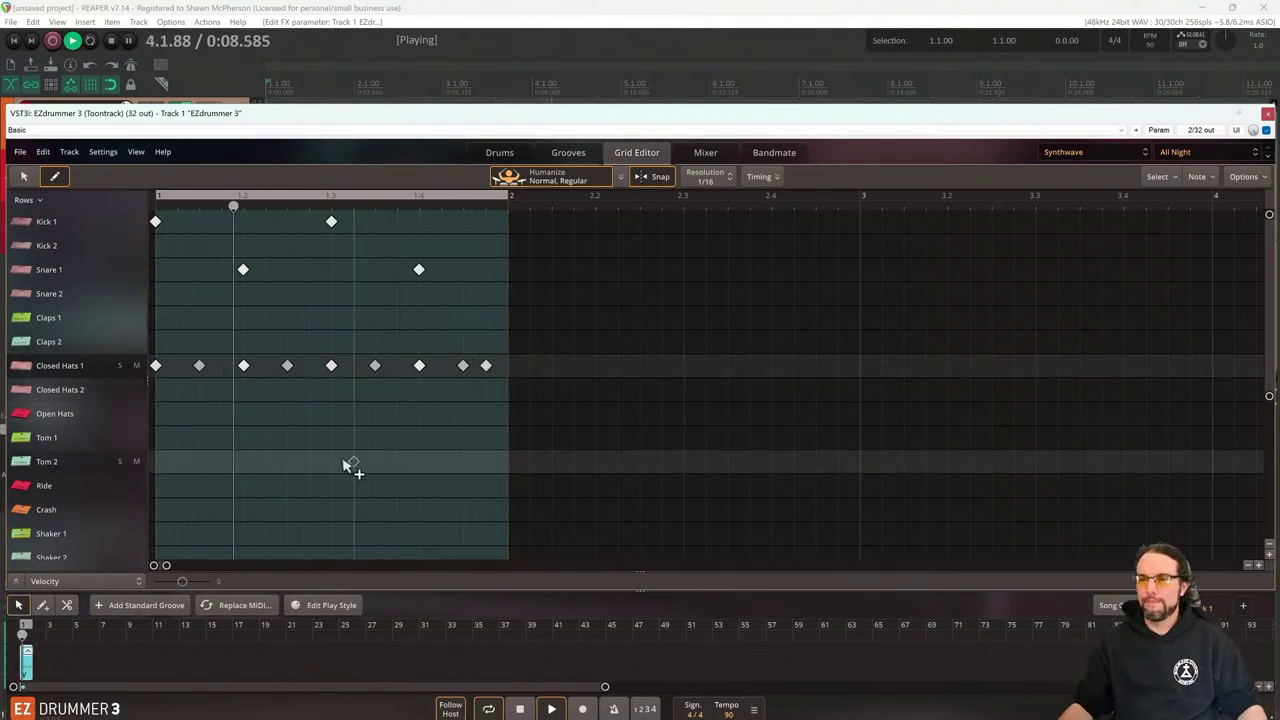
key(space)
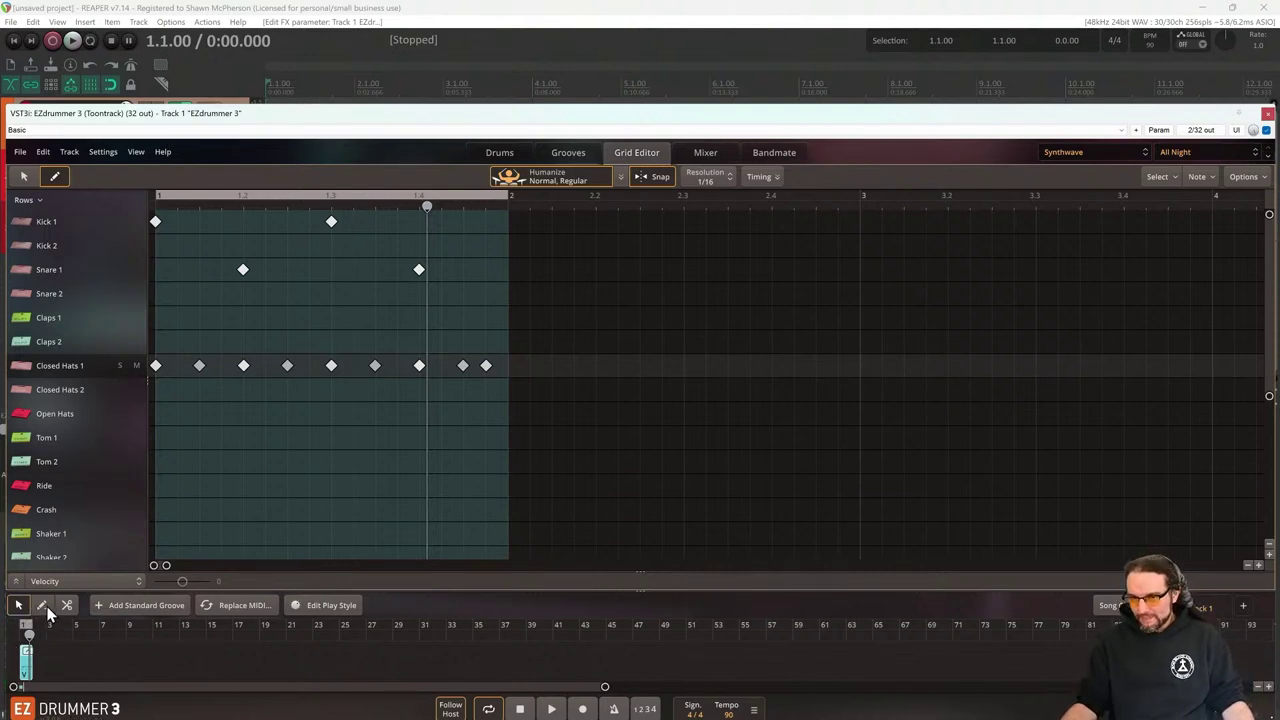
Copy the one-bar block to bars 2, 3 and 4, and duplicate these blocks to fill eight bars
click(68, 663)
click(30, 666)
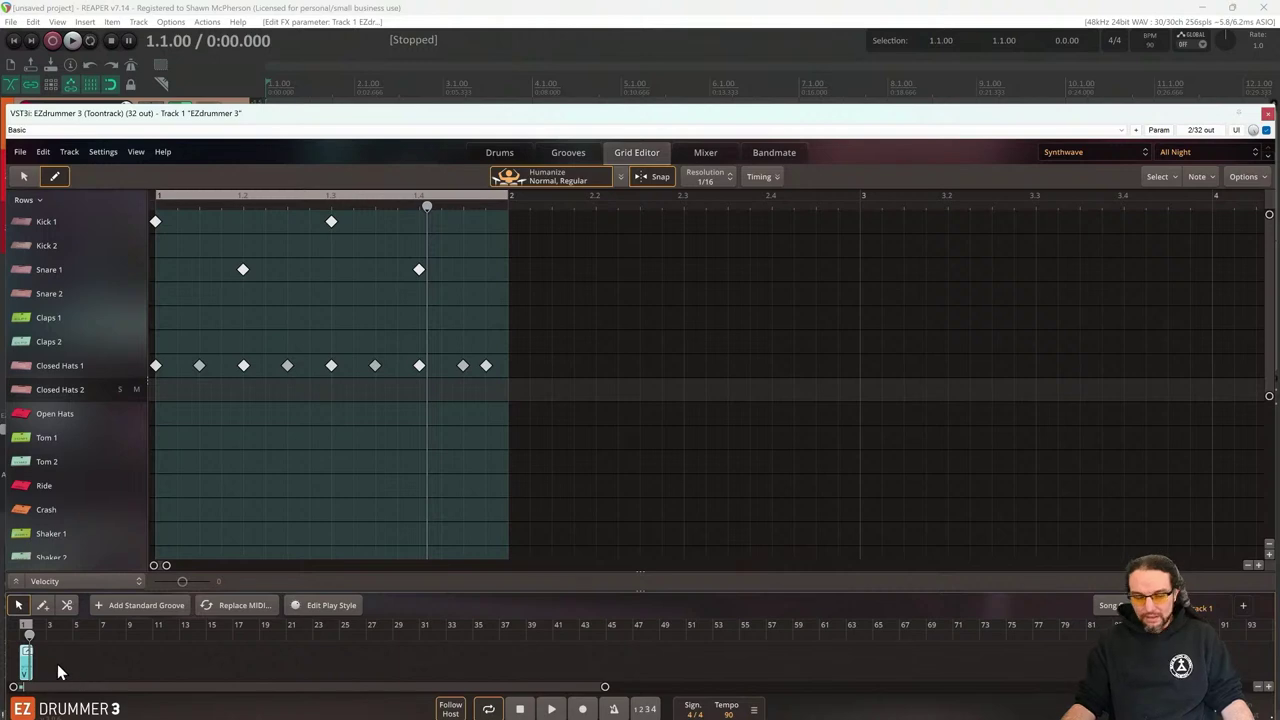
scroll(55, 664, up, 3)
scroll(78, 668, up, 2)
click(33, 668)
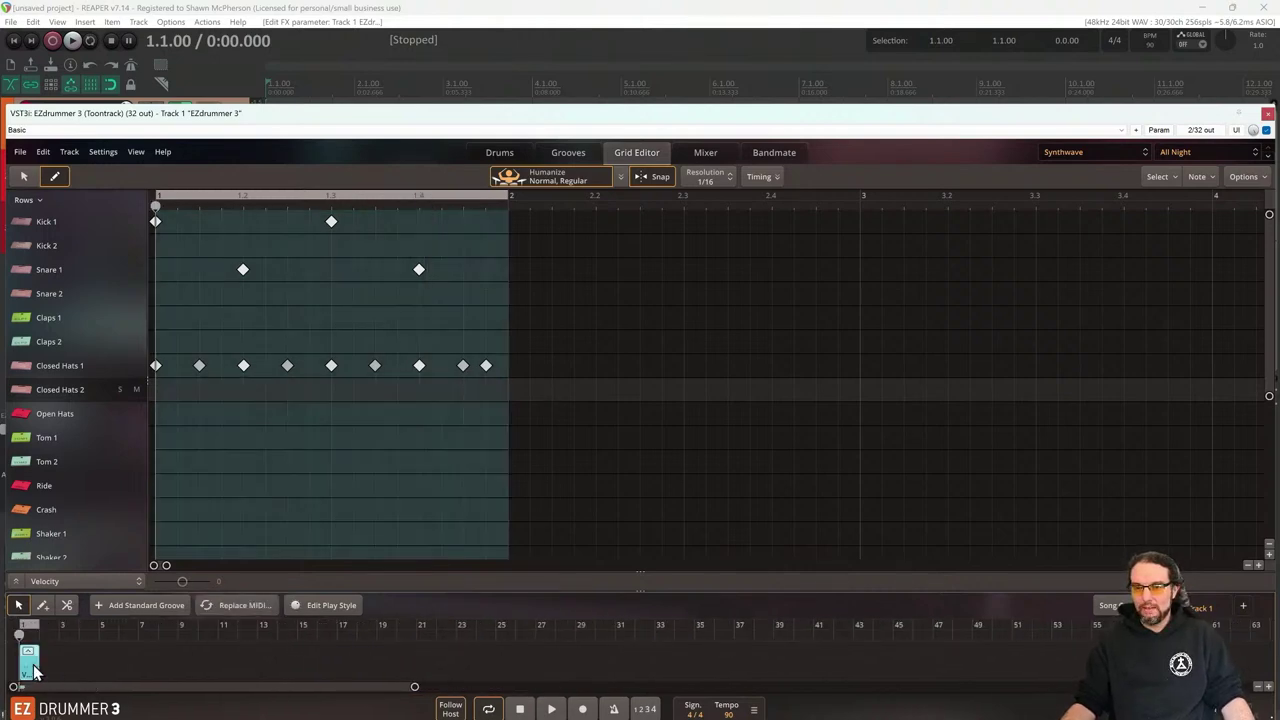
click(50, 665)
click(68, 665)
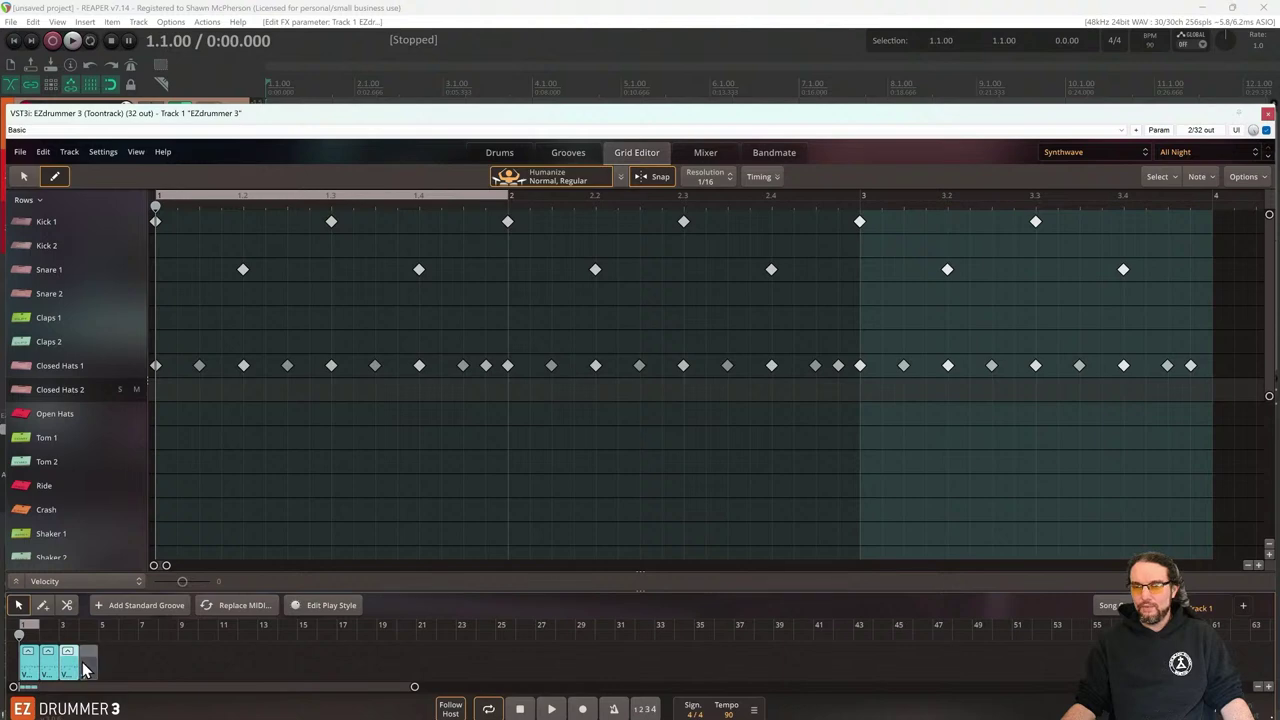
click(88, 668)
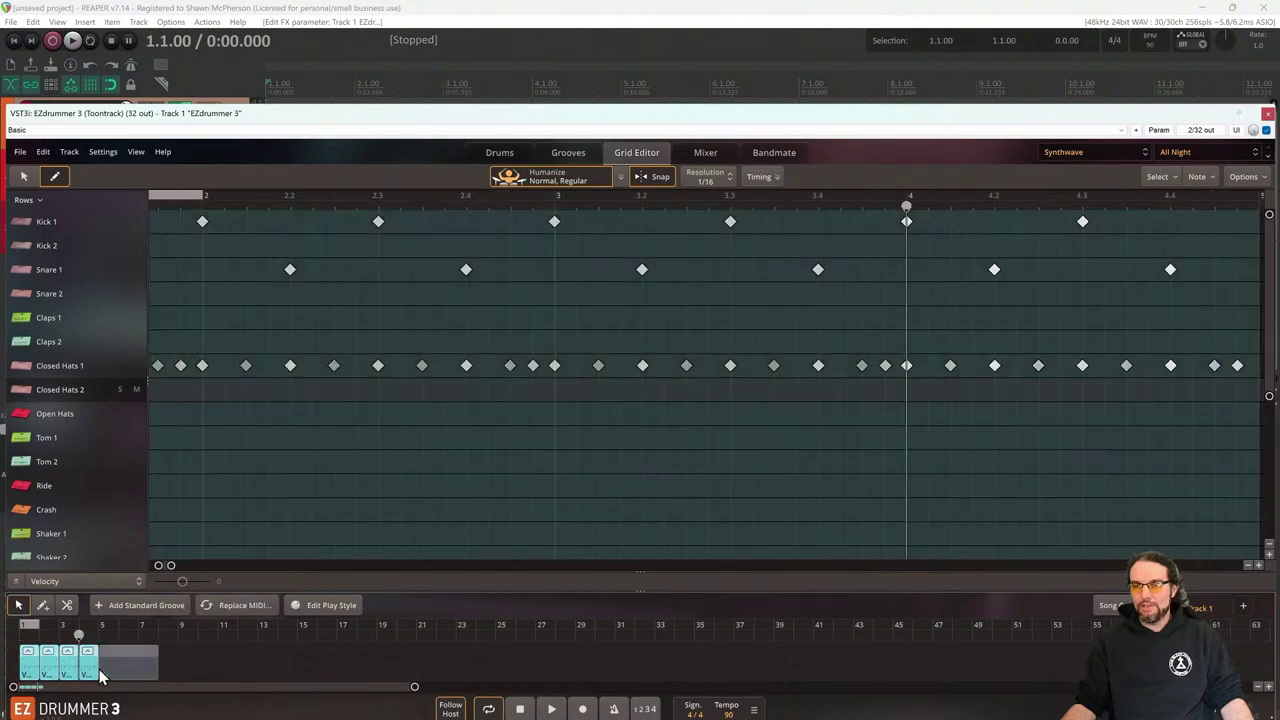
key(ctrl+d)
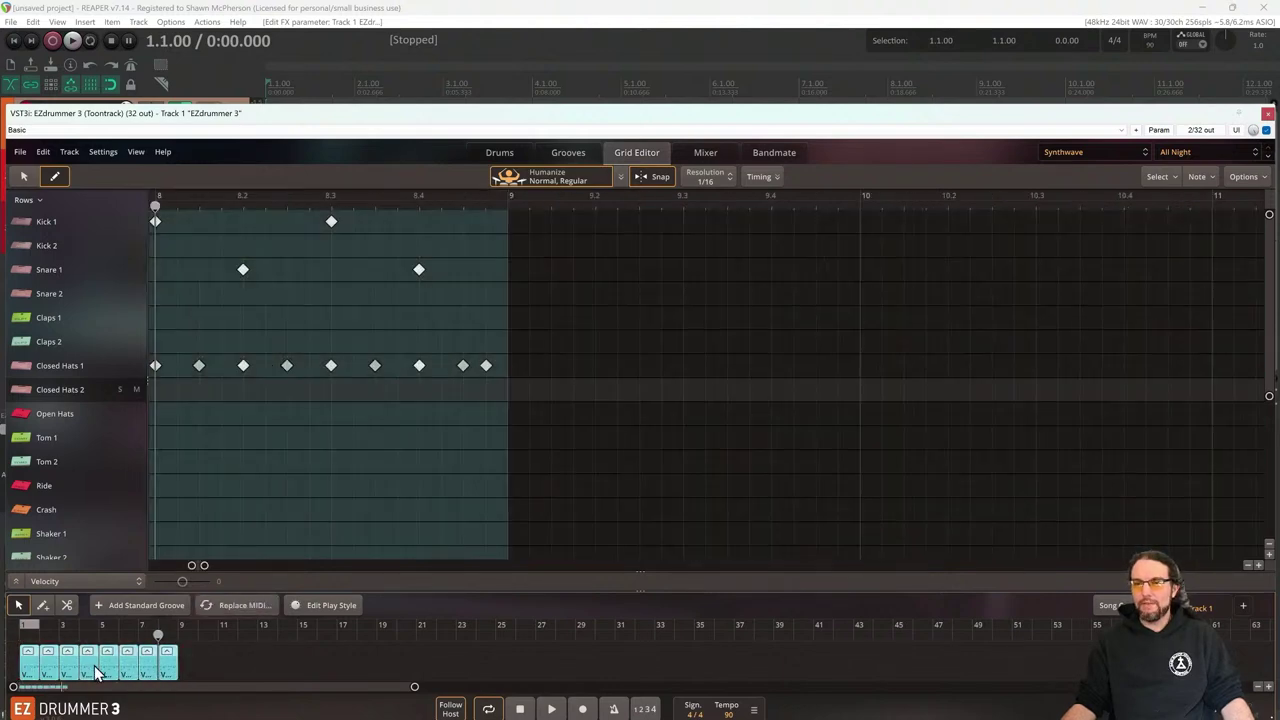
Play the eight-bar arrangement from the start and listen to the transition into bar 3
key(space)
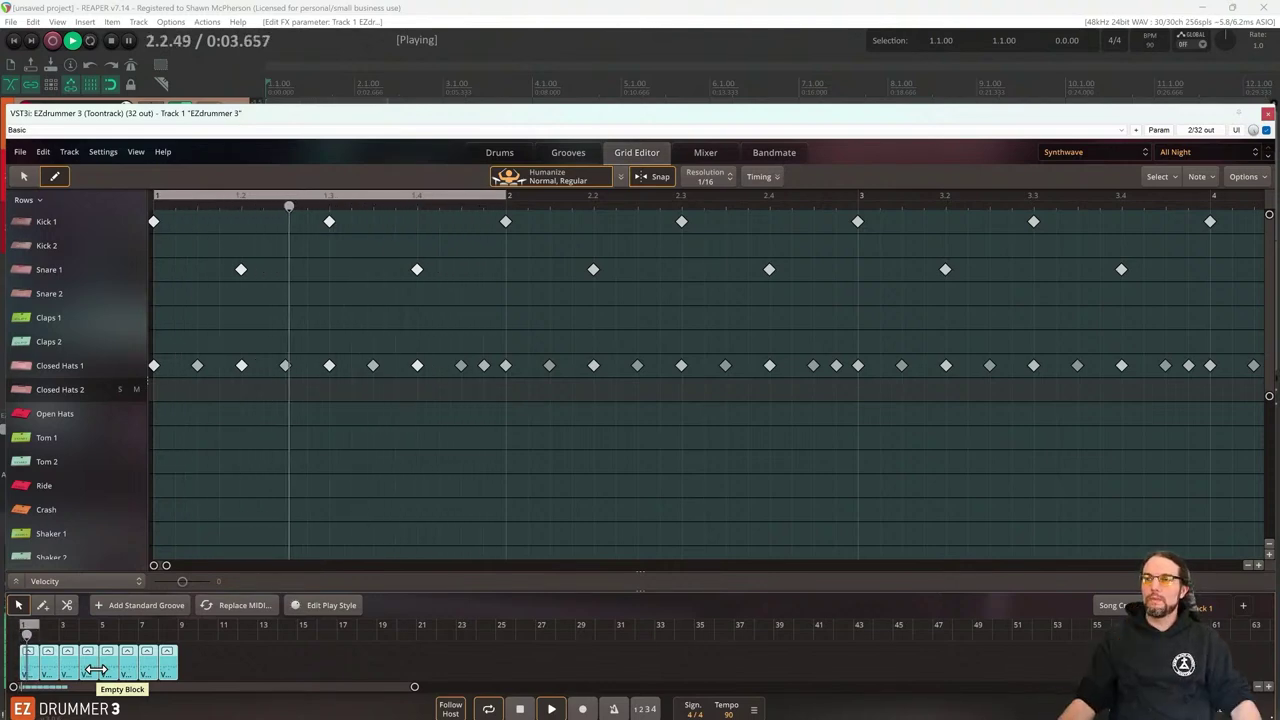
key(space)
key(space)
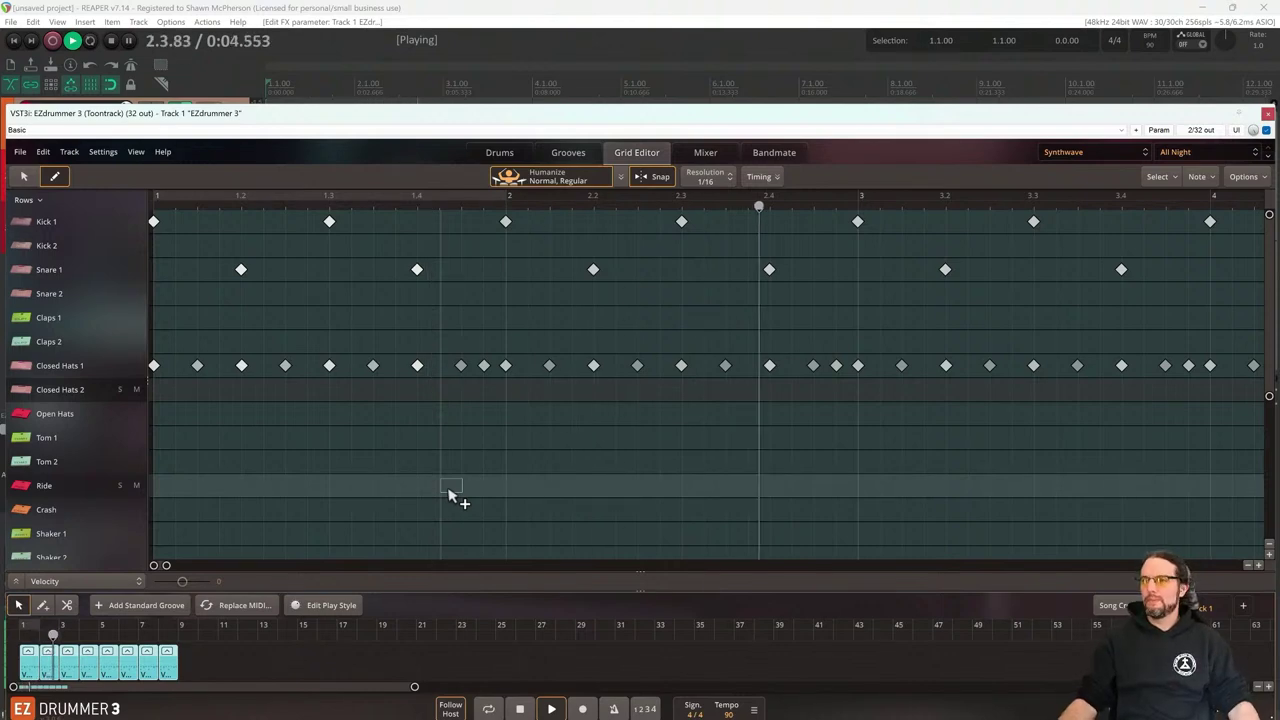
key(space)
Replace the last Closed Hats 1 note of bar 2 with a Kick 1 note, show the velocity lane, and adjust that kick's velocity
drag(851, 369, 848, 218)
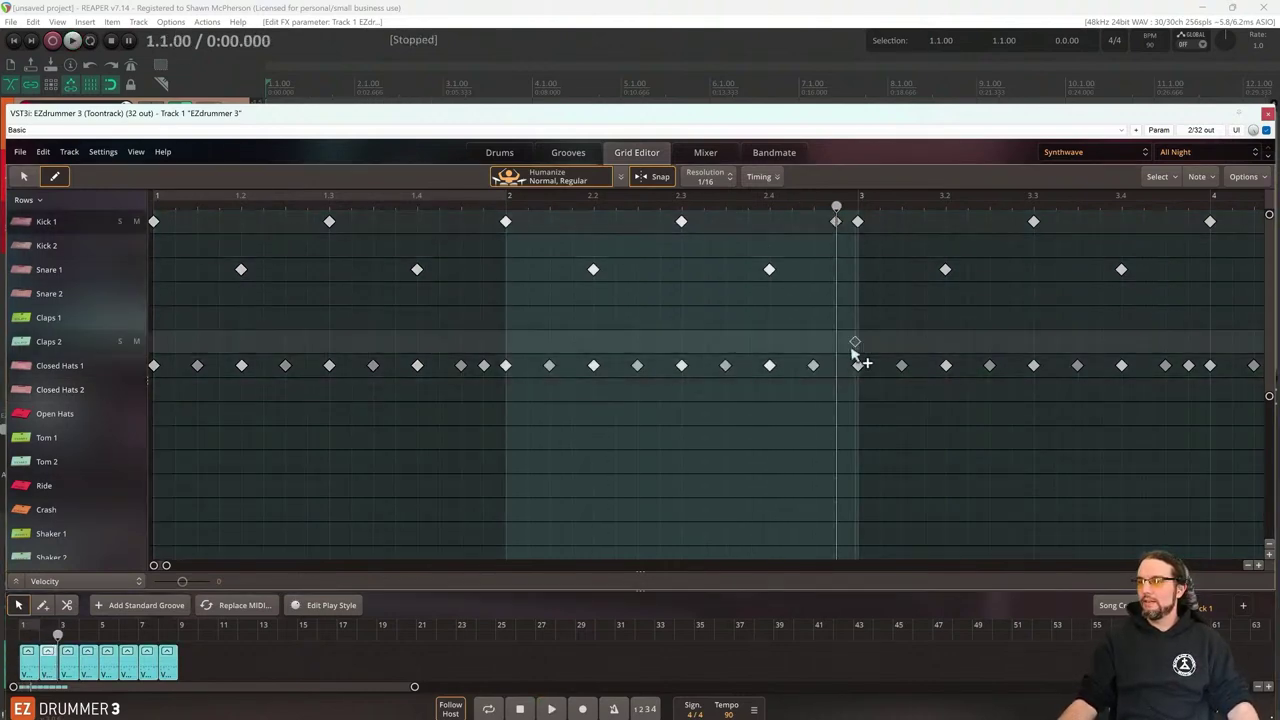
click(17, 581)
click(838, 549)
key(space)
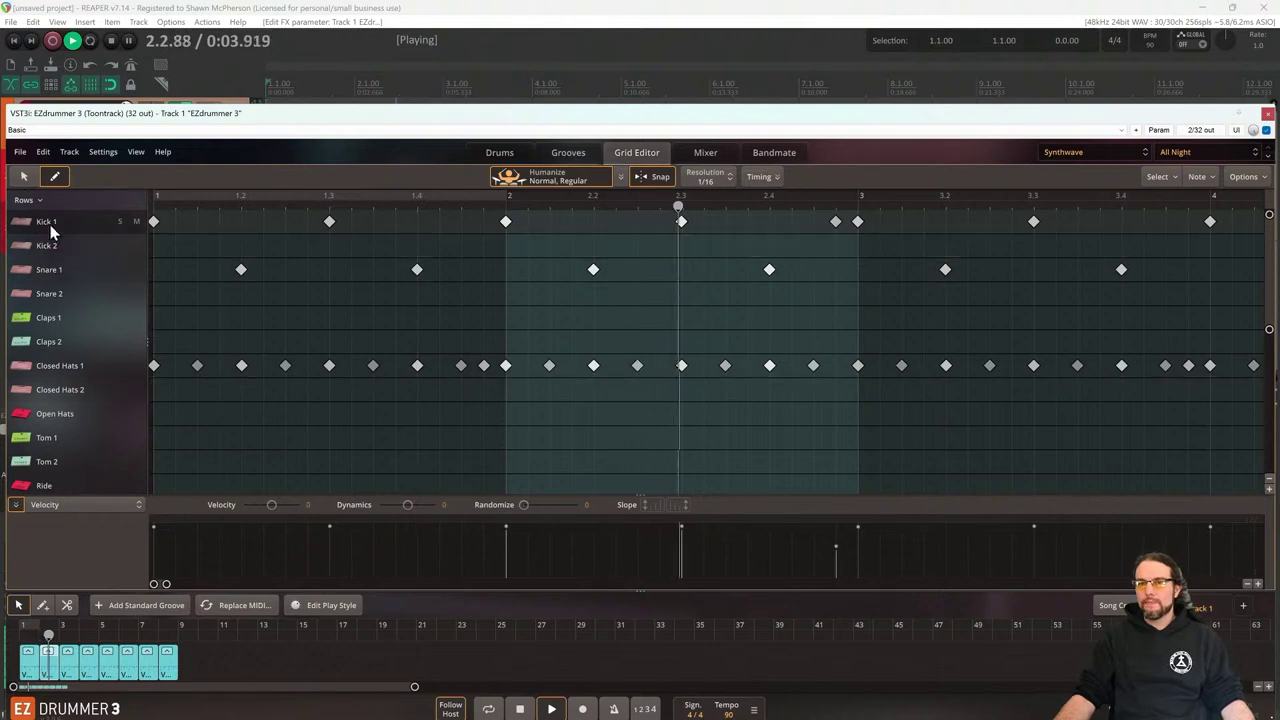
click(24, 176)
key(space)
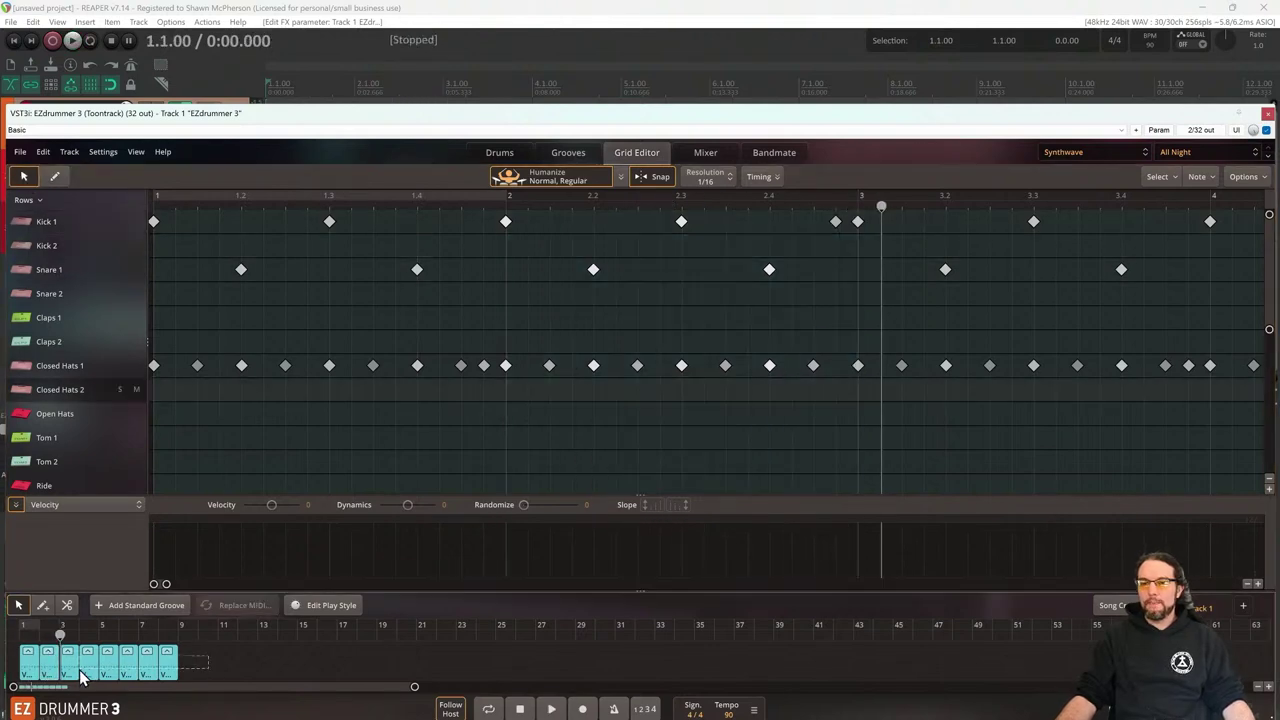
Delete the blocks after bar 2 and repeat the two-bar pattern to fill bars 1 to 8
key(Delete)
click(27, 669)
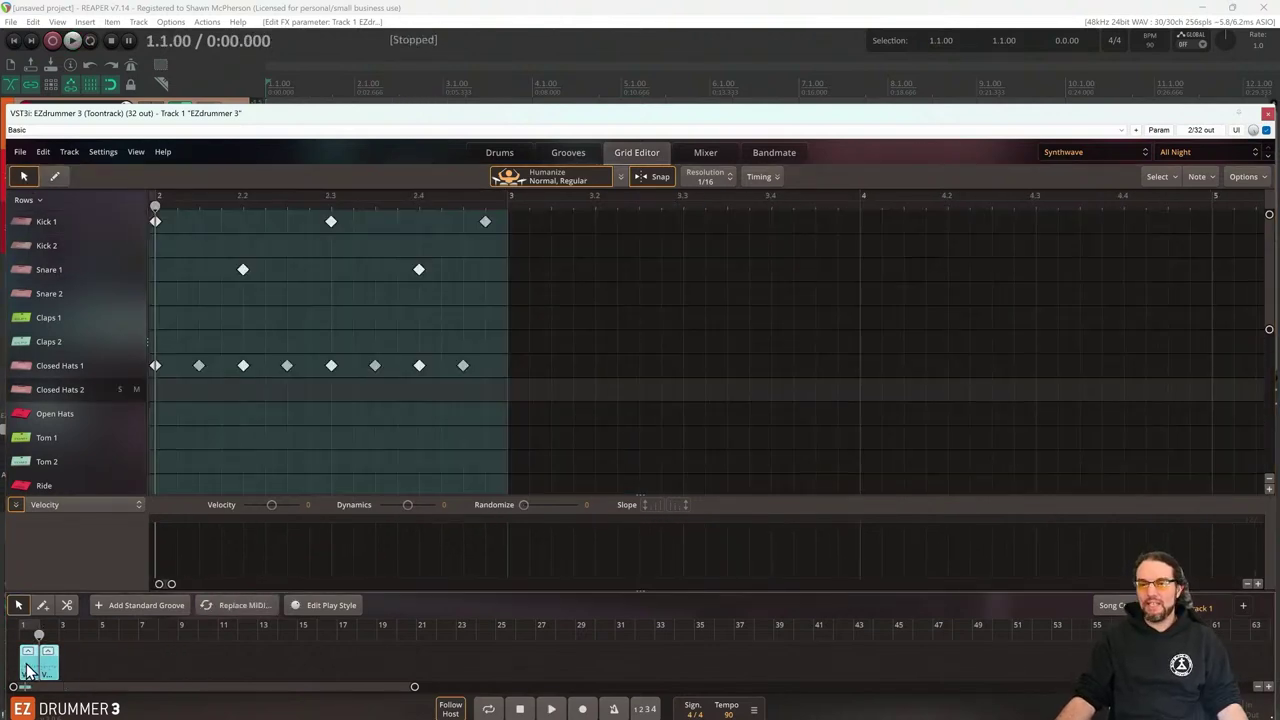
drag(68, 669, 118, 665)
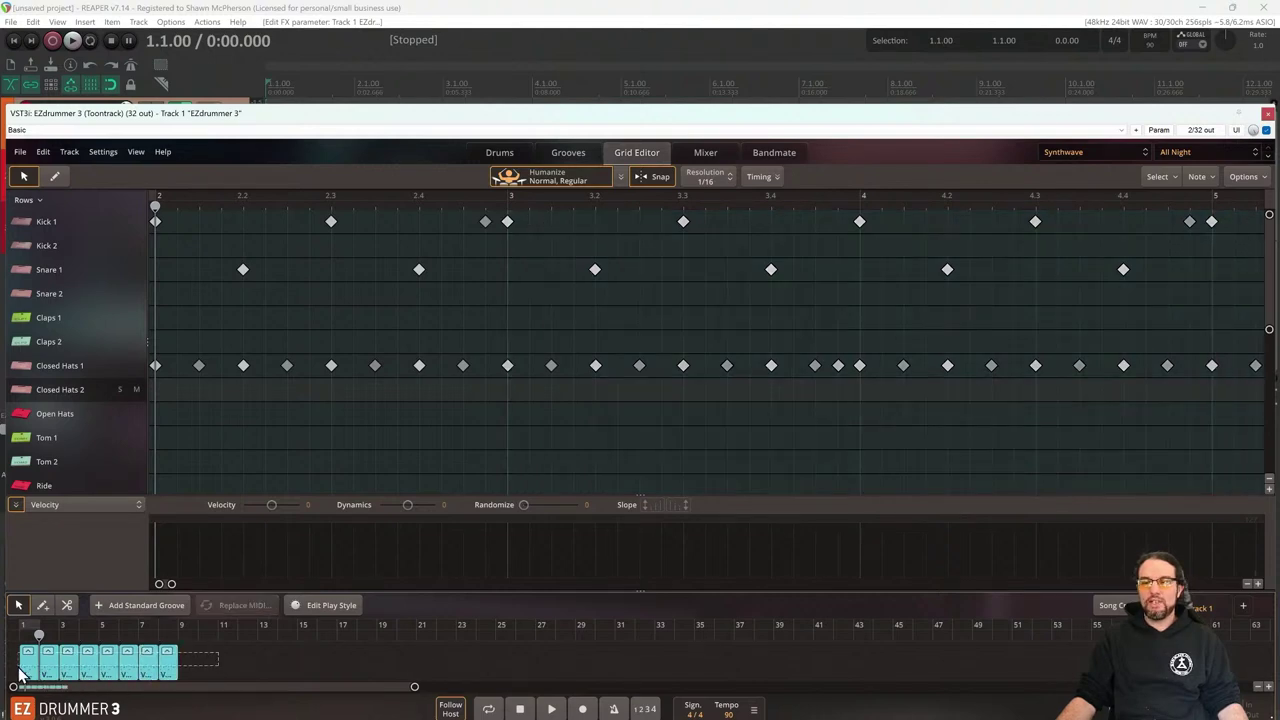
Merge the eight blocks into one and place a copy of the merged block at bar 9
click(152, 667)
right_click(143, 660)
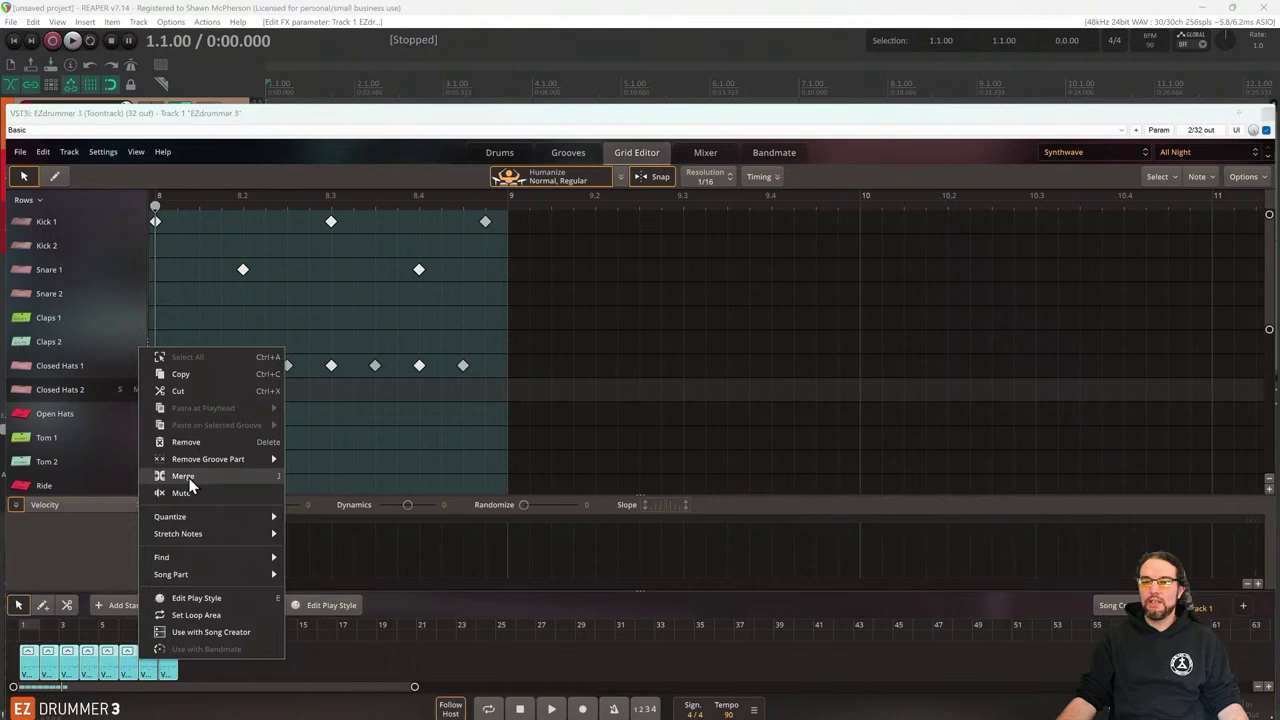
click(184, 476)
drag(96, 670, 240, 668)
click(247, 669)
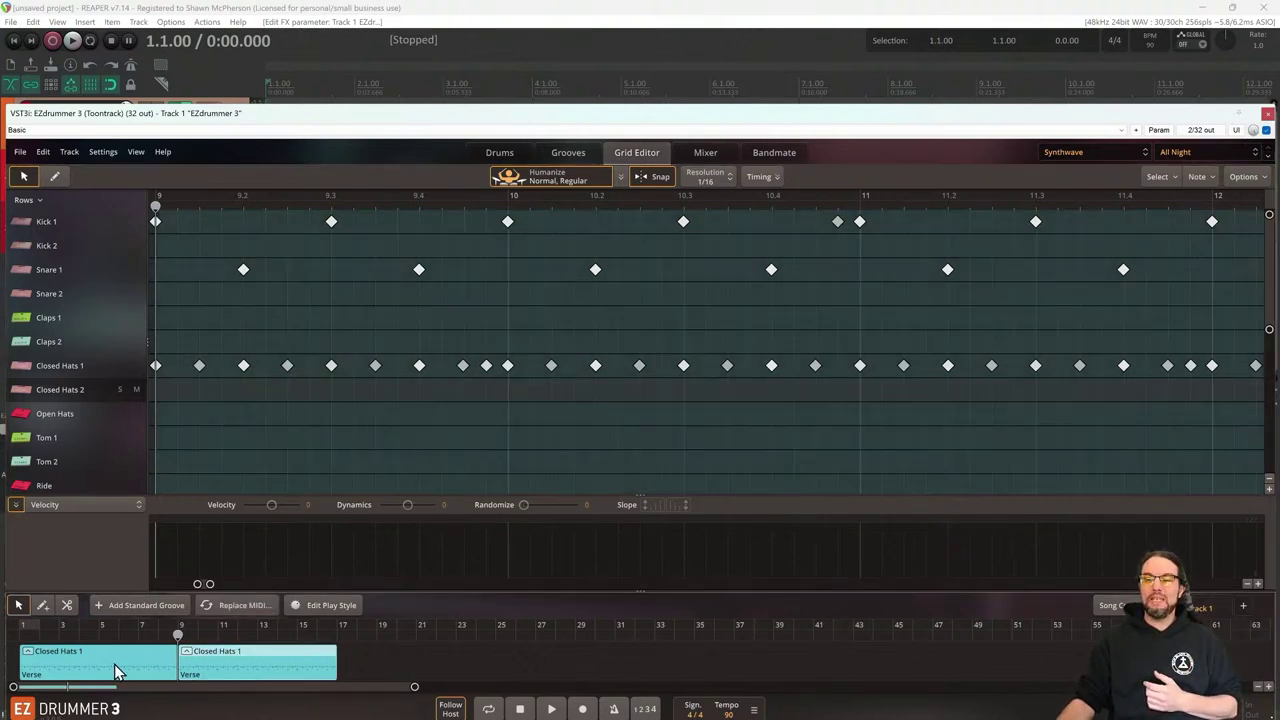
click(114, 671)
click(227, 671)
click(117, 675)
click(230, 671)
click(120, 672)
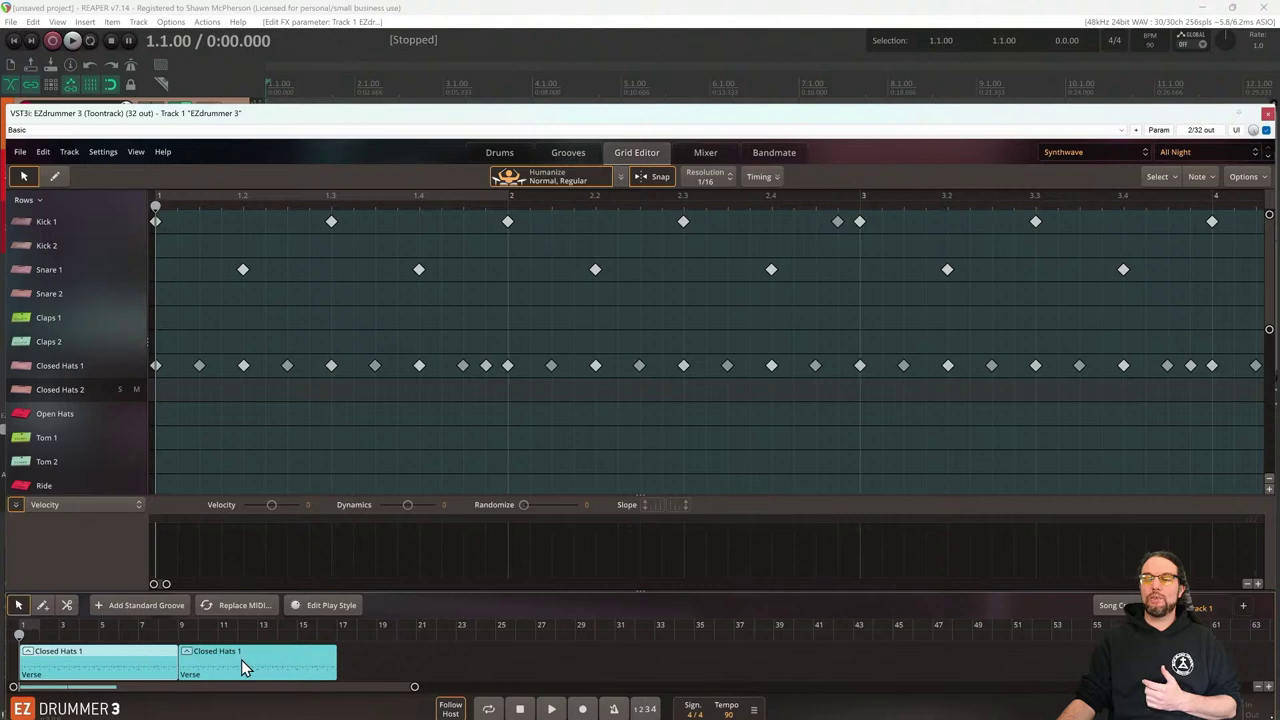
Set the song part of the second block, starting at bar 9, to Chorus
click(241, 662)
right_click(255, 662)
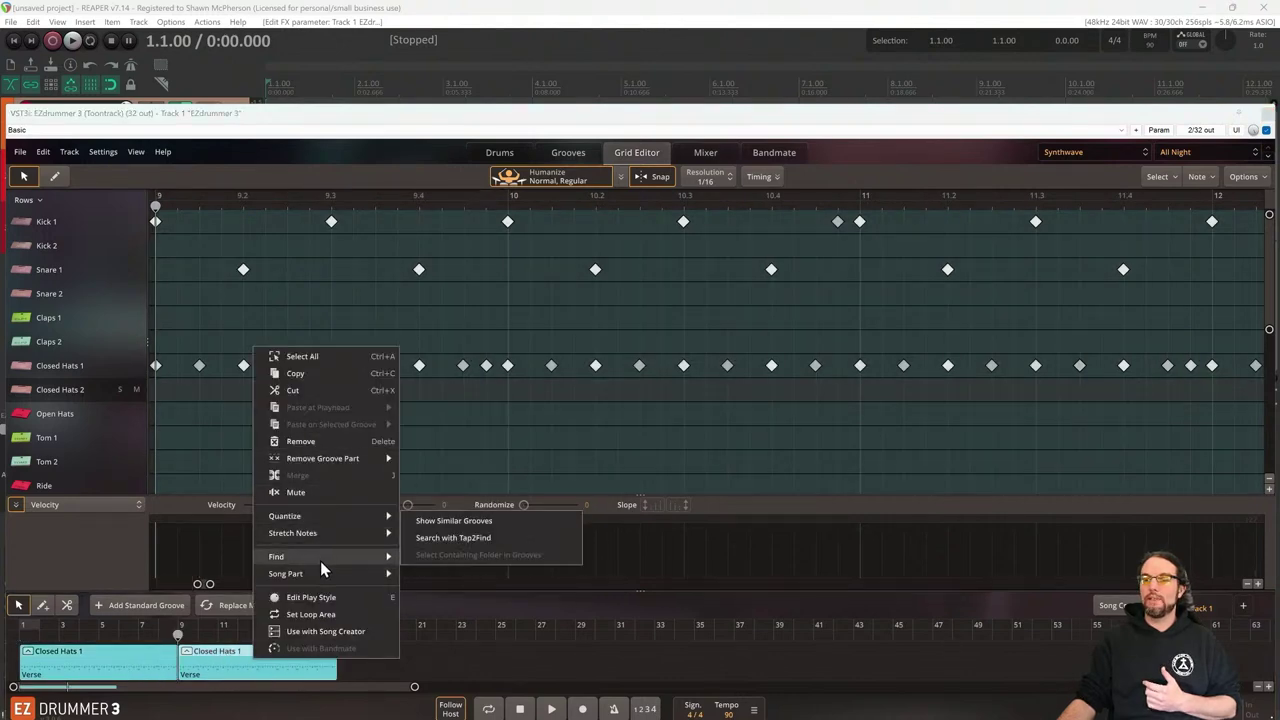
mouse_move(324, 578)
click(446, 427)
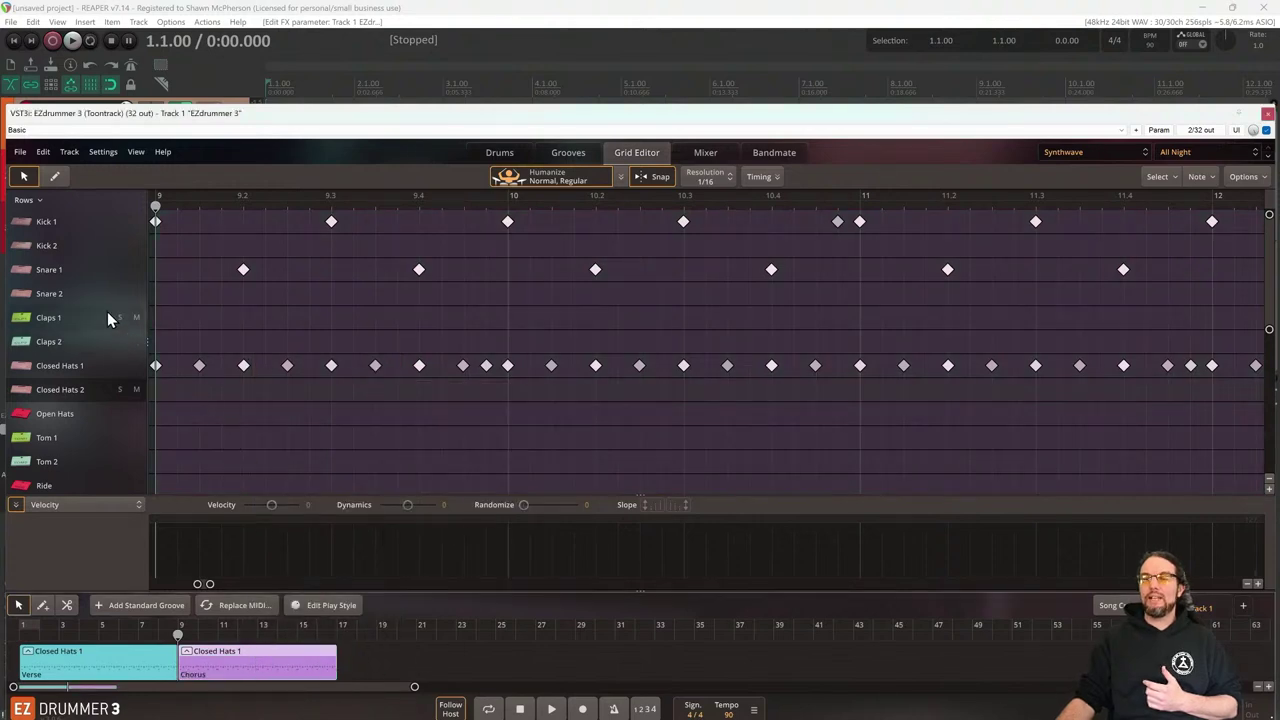
Move all Snare 1 notes of the Chorus block to Snare 2, and add Kick 1 notes on beats 2 and 4 of bars 9 to 11
click(48, 271)
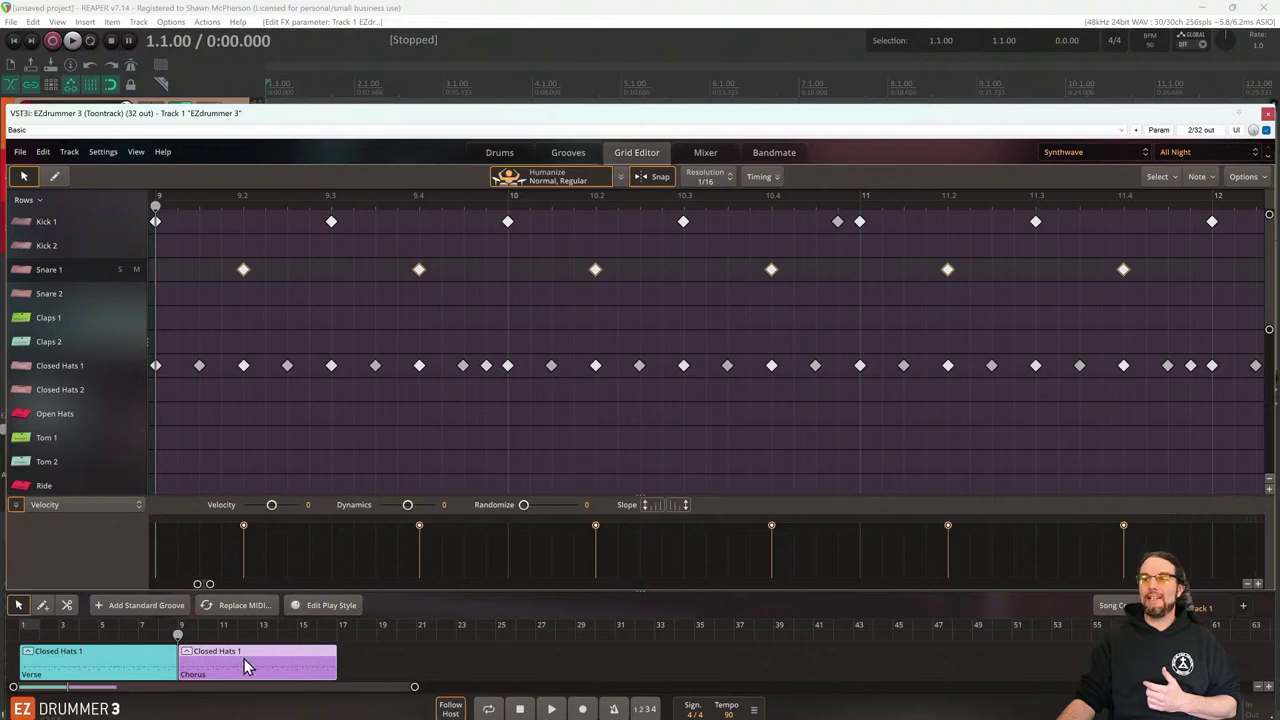
drag(245, 276, 243, 294)
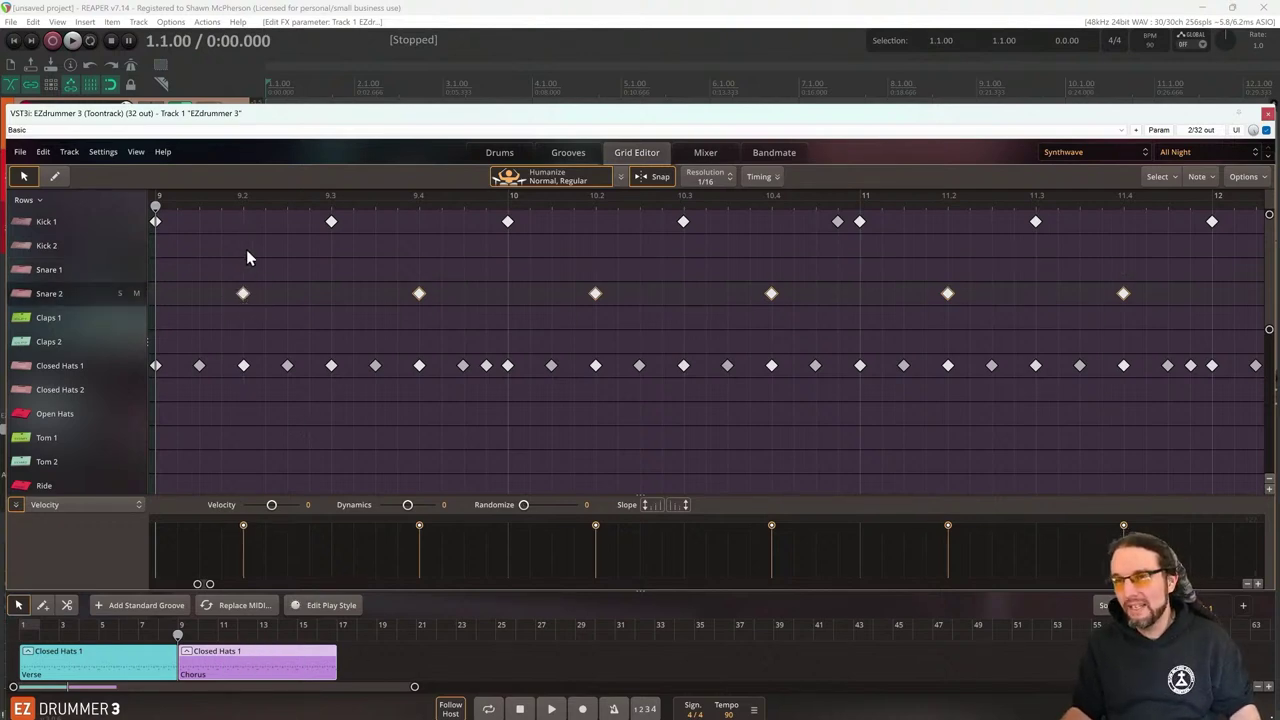
click(54, 176)
click(243, 221)
click(419, 221)
click(771, 221)
click(947, 221)
click(1131, 226)
Shorten the Chorus block to four bars so it ends at bar 13
scroll(1037, 297, down, 3)
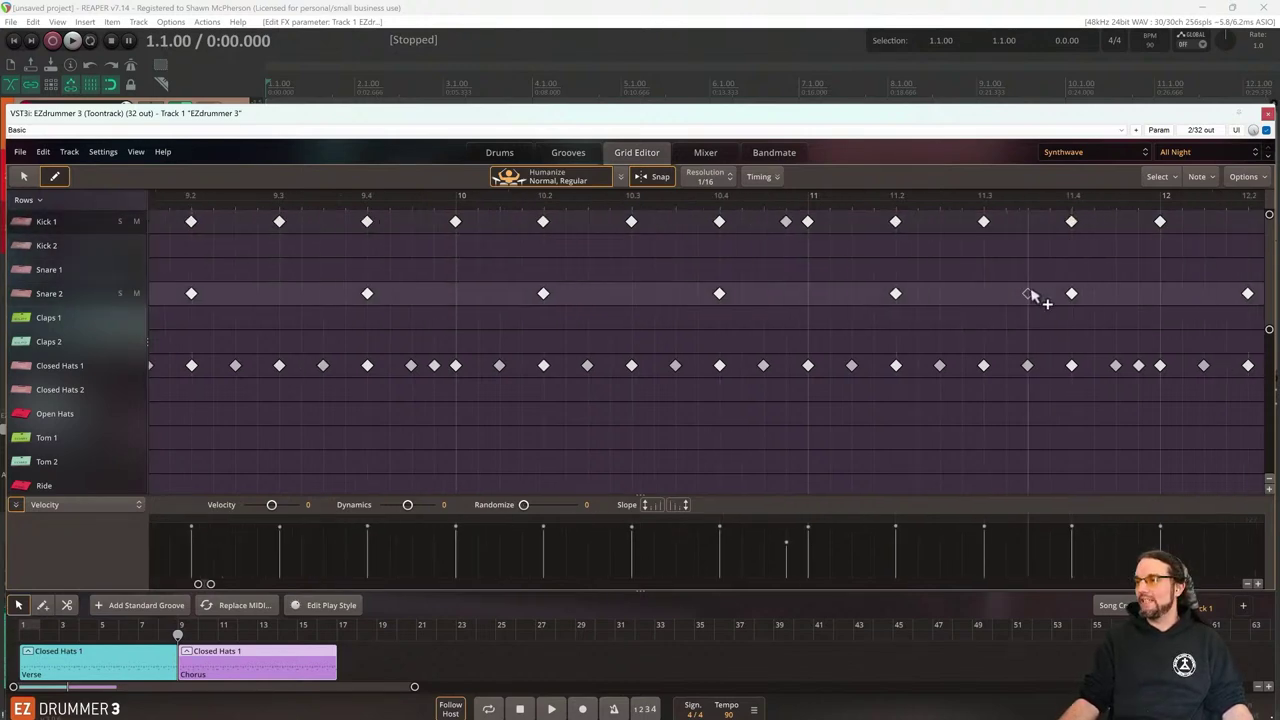
scroll(905, 395, down, 5)
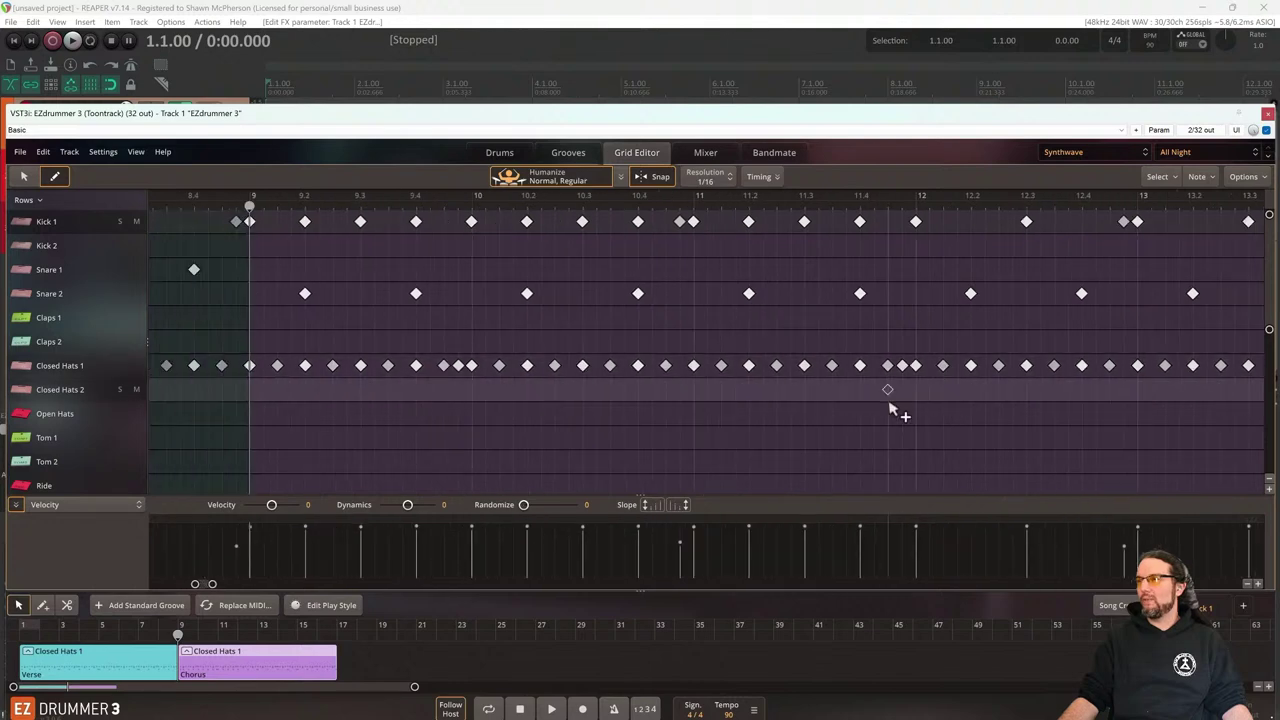
scroll(805, 437, right, 2)
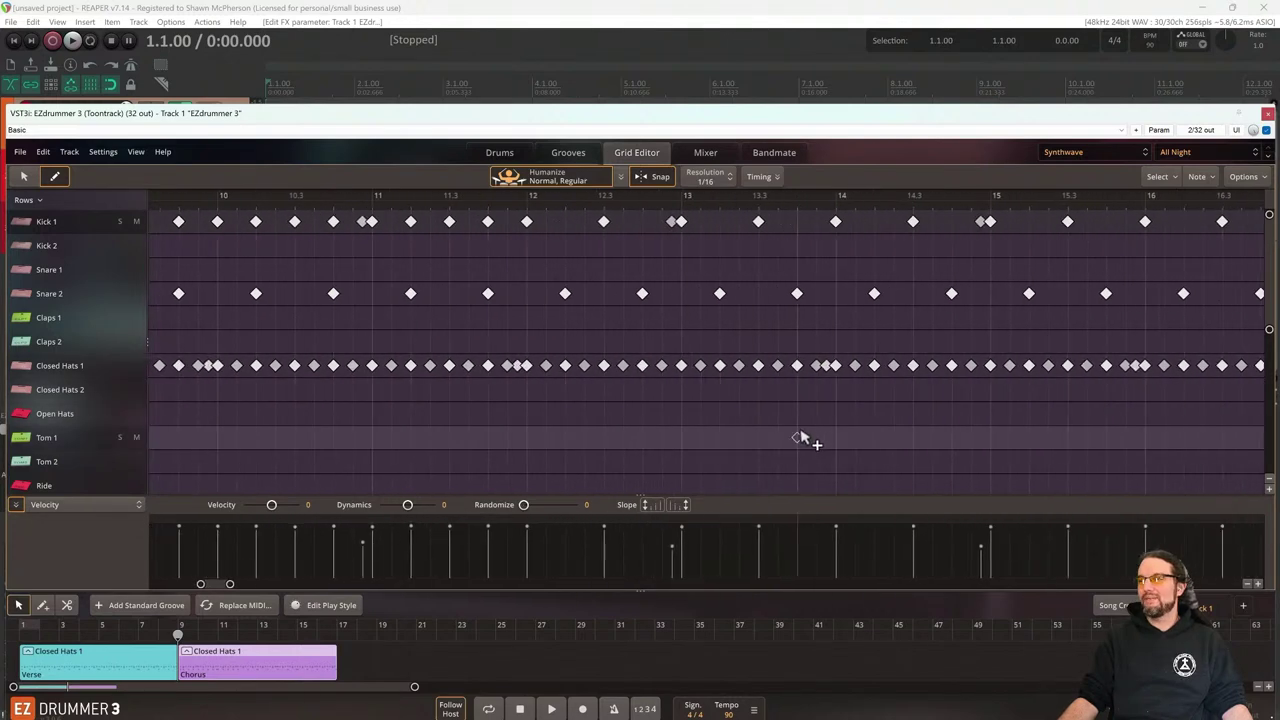
scroll(728, 437, left, 10)
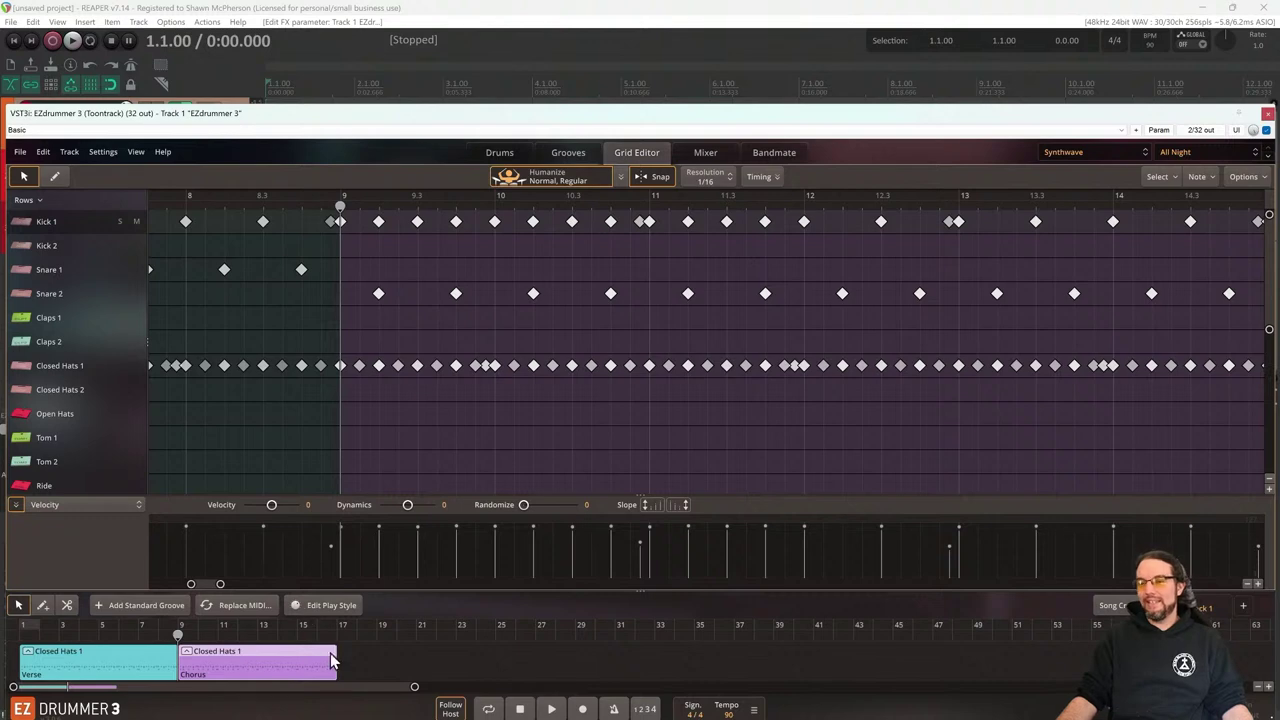
drag(333, 657, 317, 659)
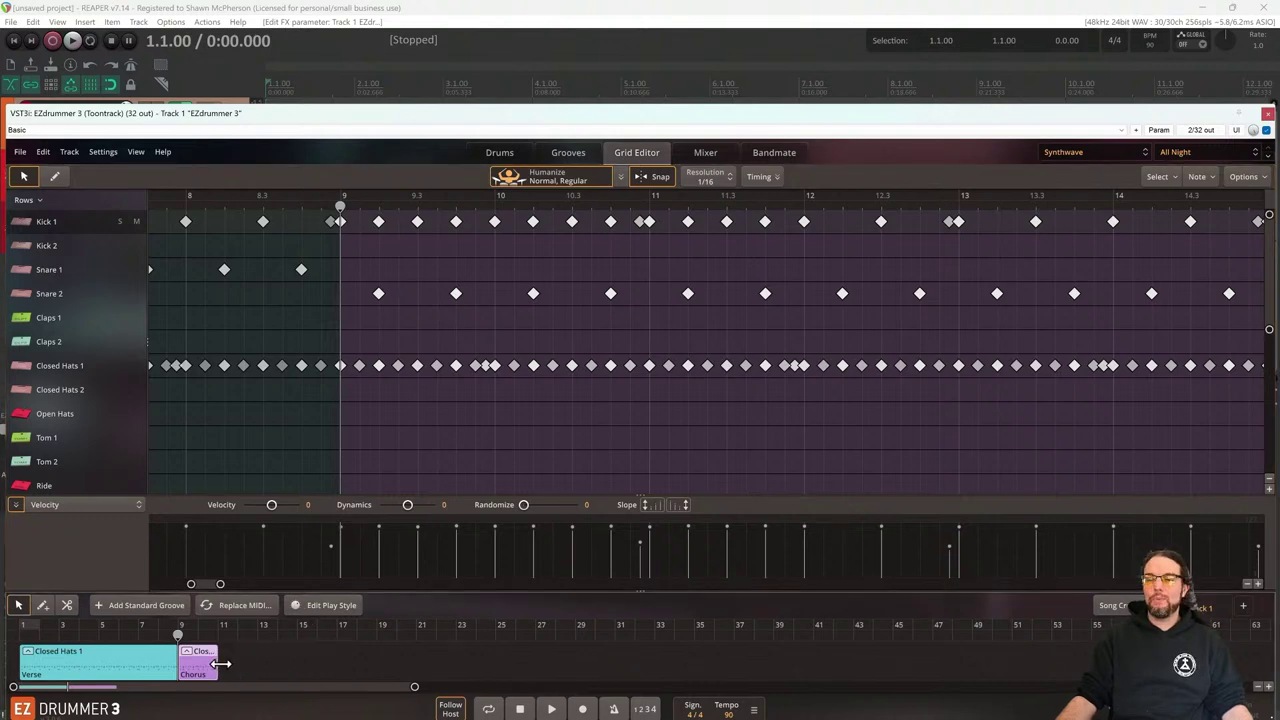
Add Kick 1 notes on beats 2 and 4 of bar 12 and briefly play the arrangement from the start
scroll(490, 377, up, 2)
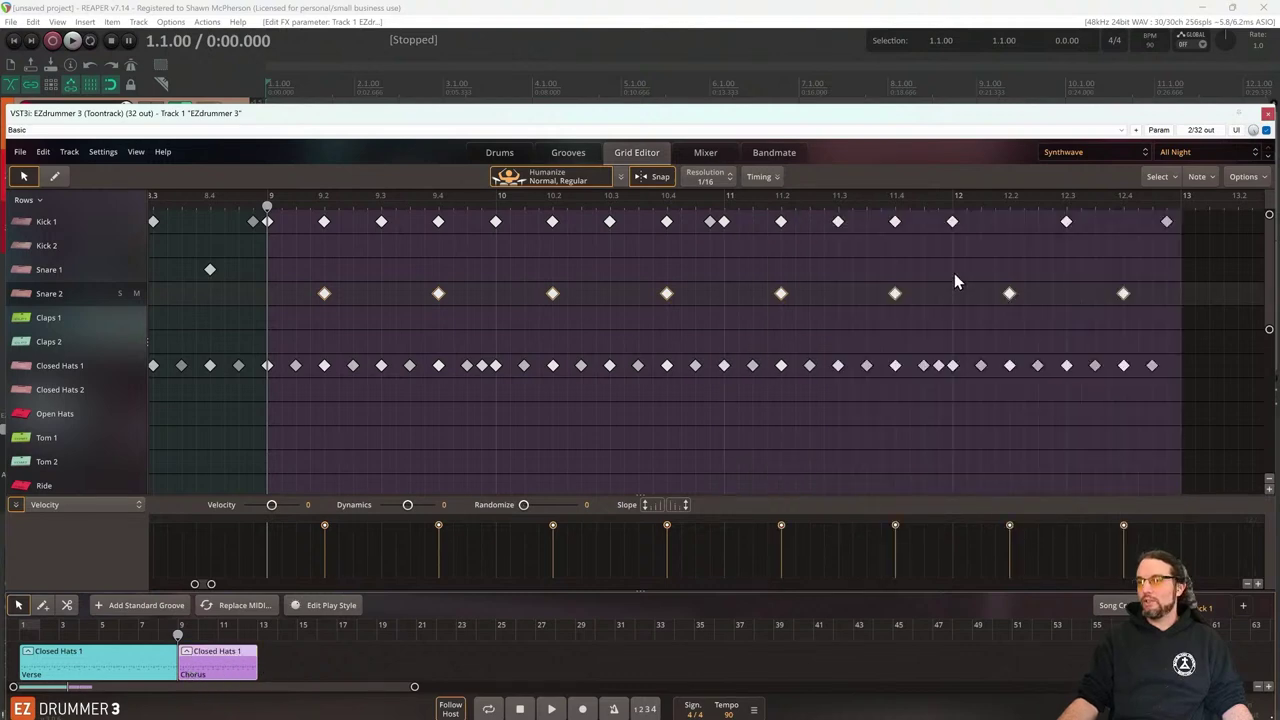
click(55, 176)
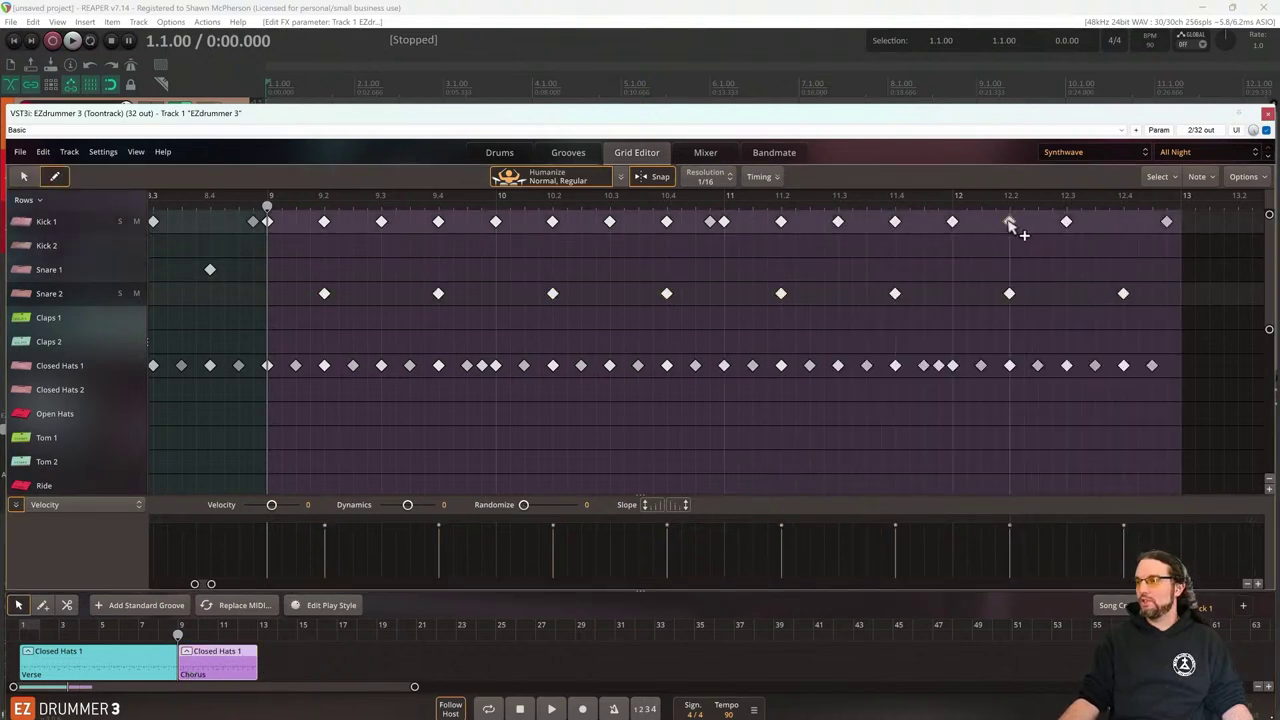
click(1009, 222)
click(1122, 224)
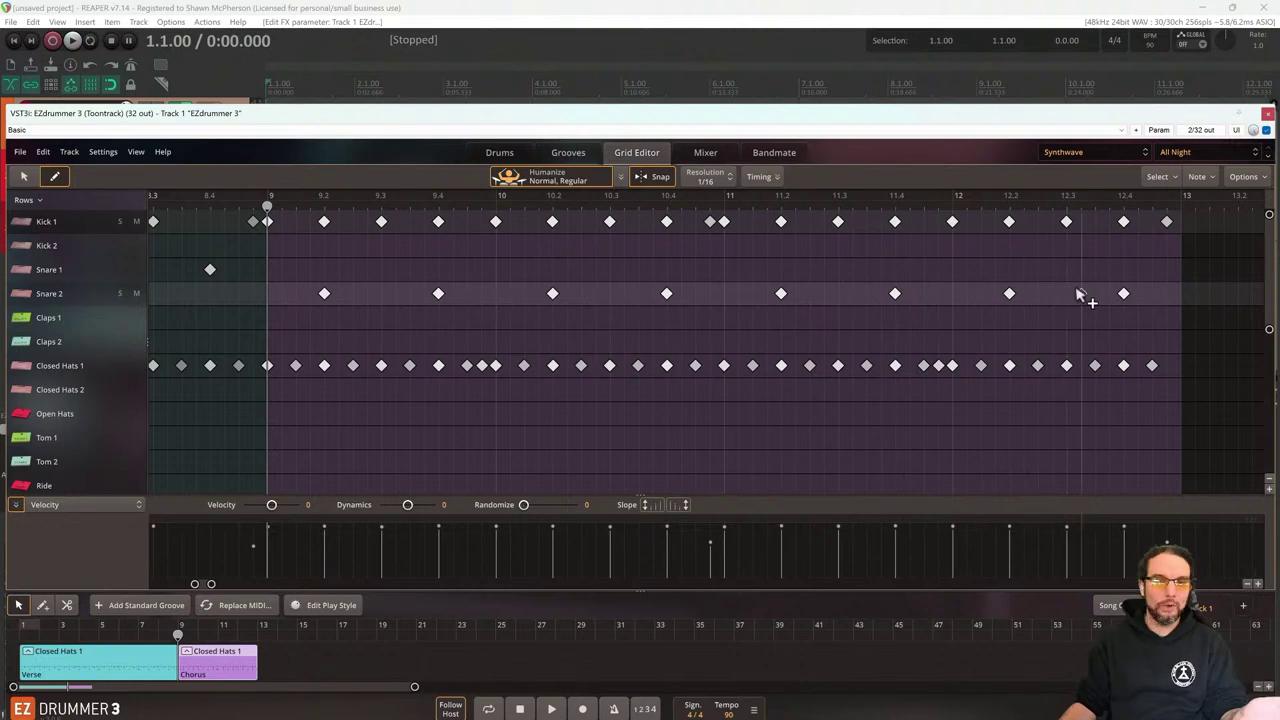
key(space)
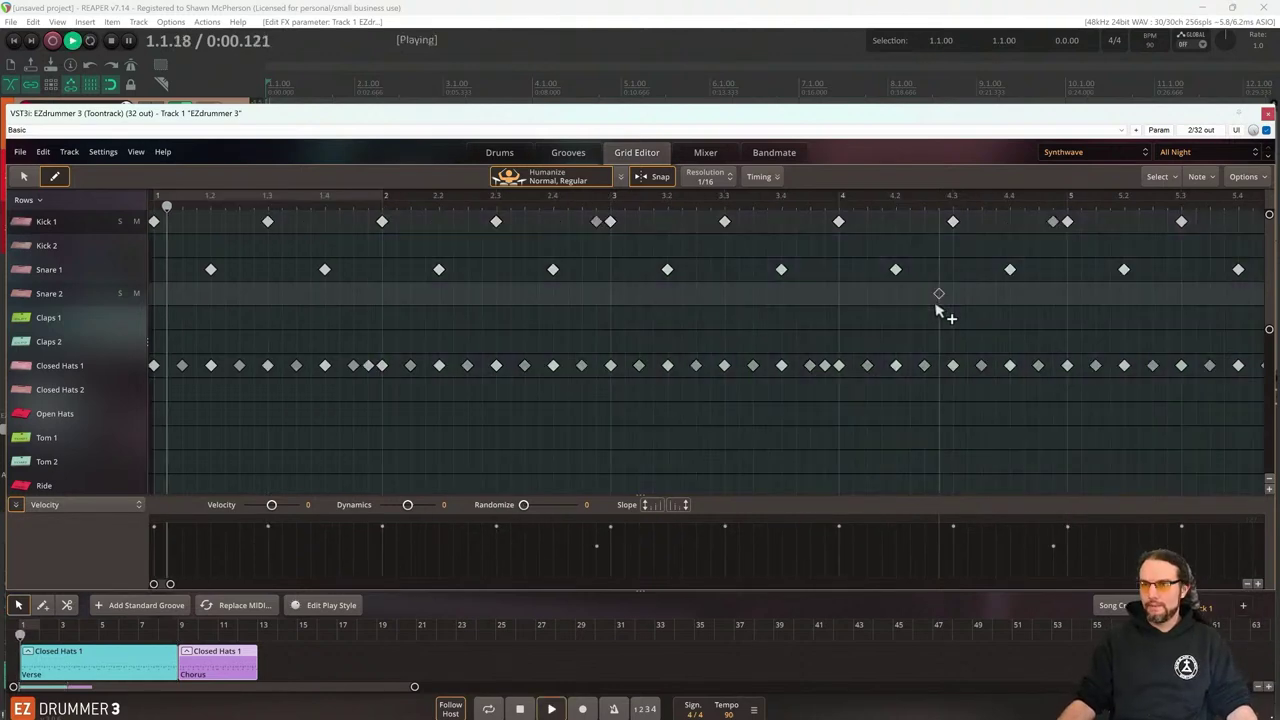
key(space)
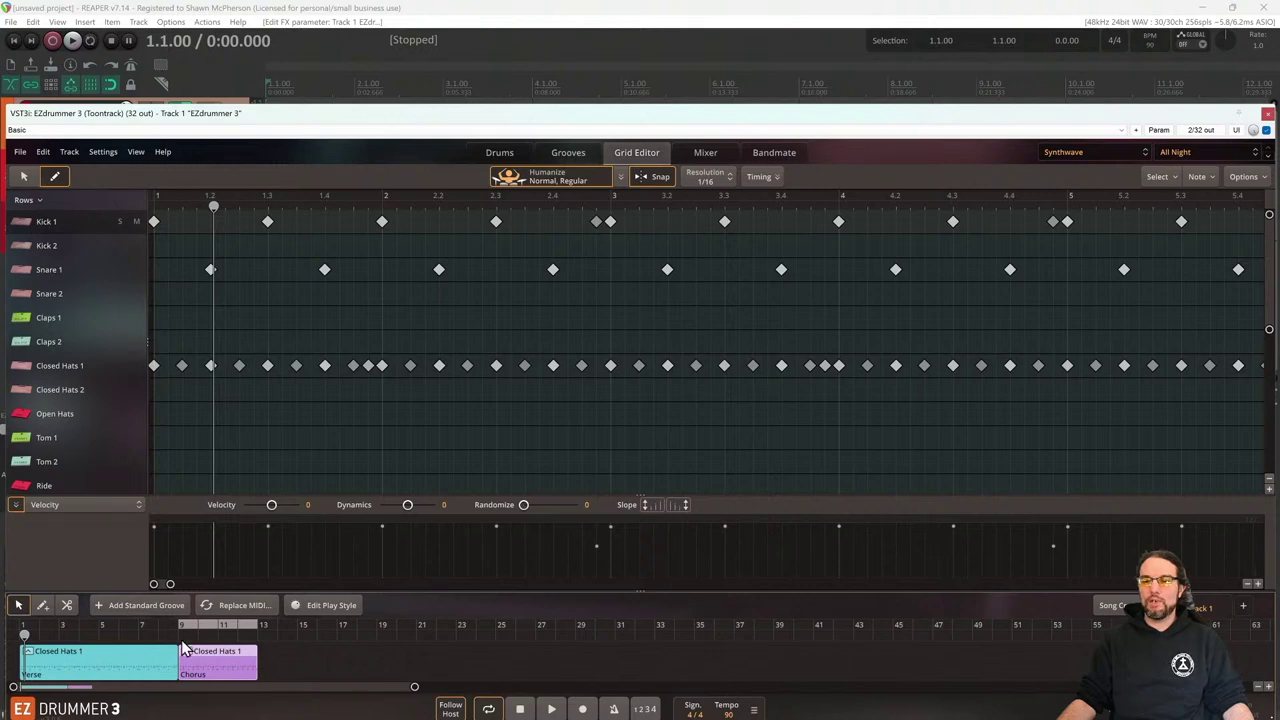
Play the Chorus block from bar 9 to audition its drum pattern
click(178, 638)
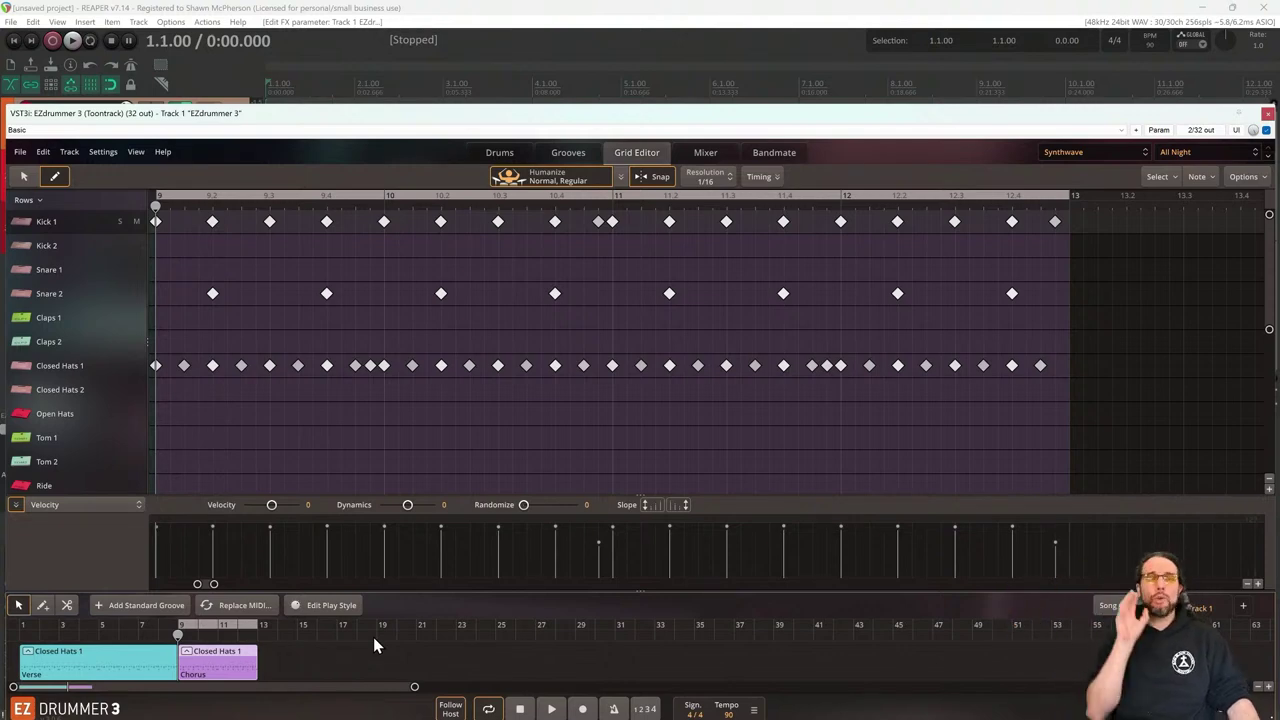
key(space)
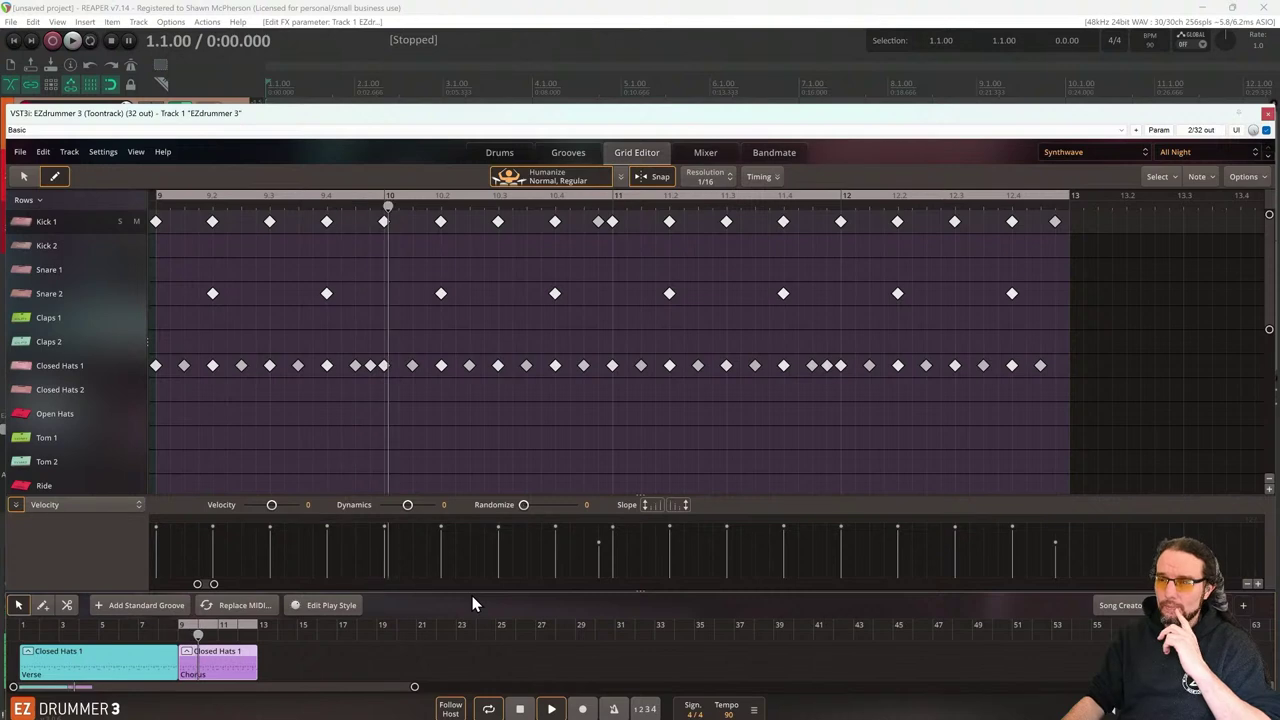
click(67, 269)
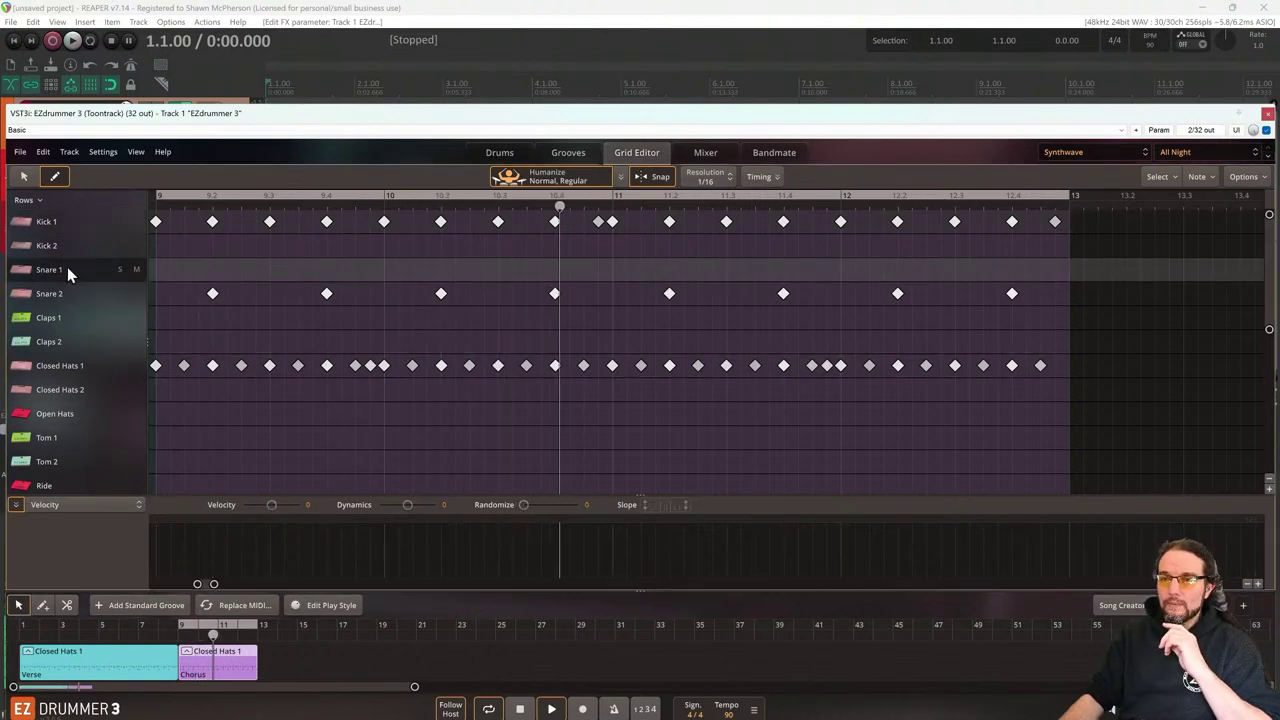
scroll(480, 395, down, 2)
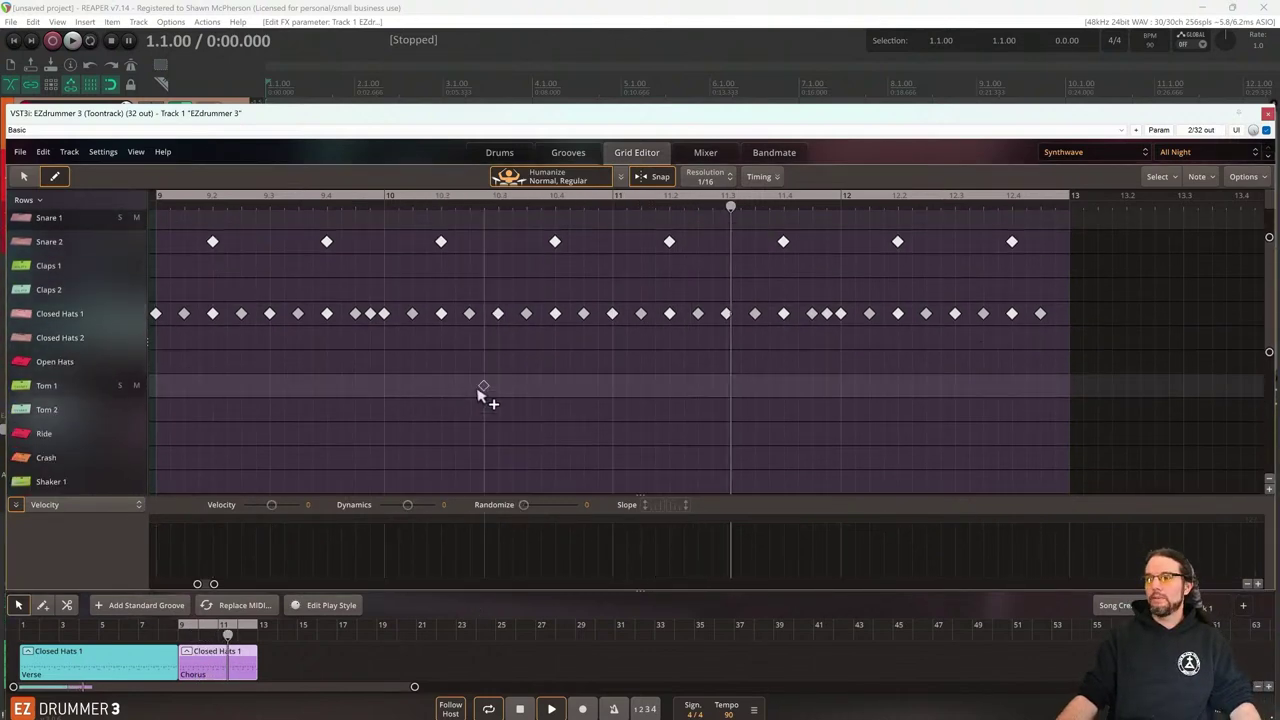
key(space)
key(space)
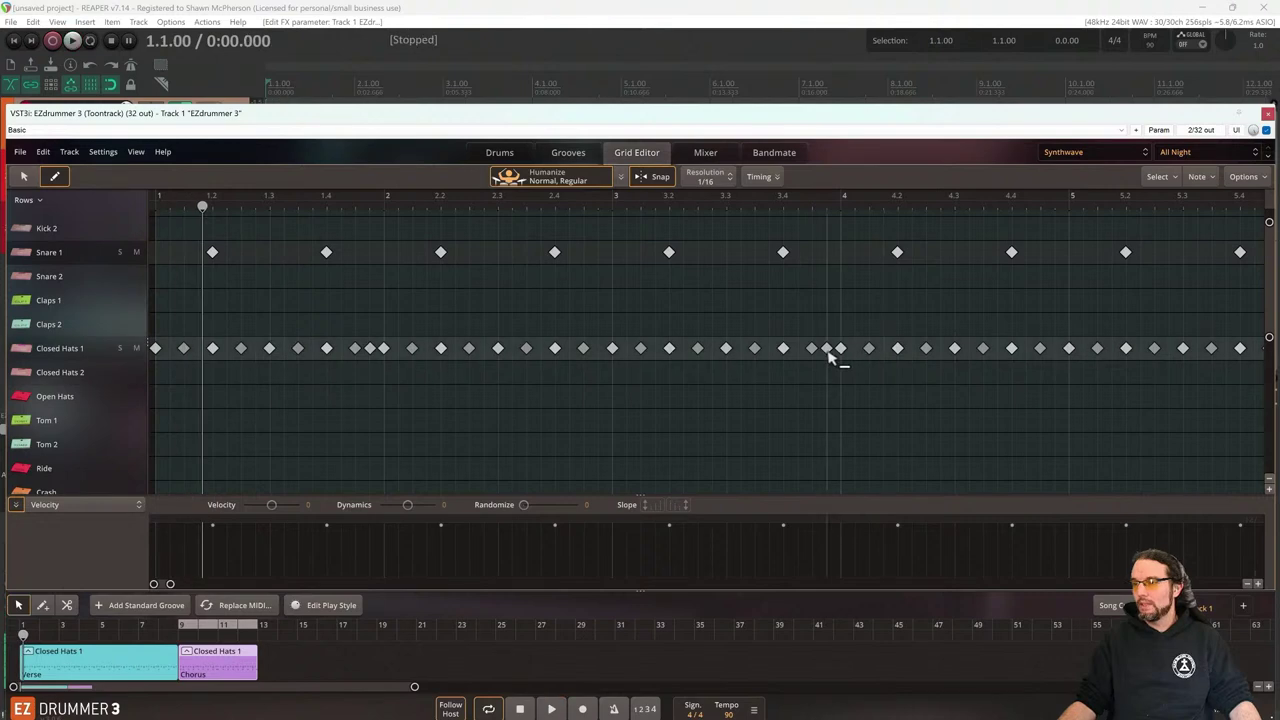
Replace the last two Closed Hats 1 notes of bar 11 with Tom 1 and Tom 2 notes, and add a Kick 1 note near the end of bar 12
click(828, 350)
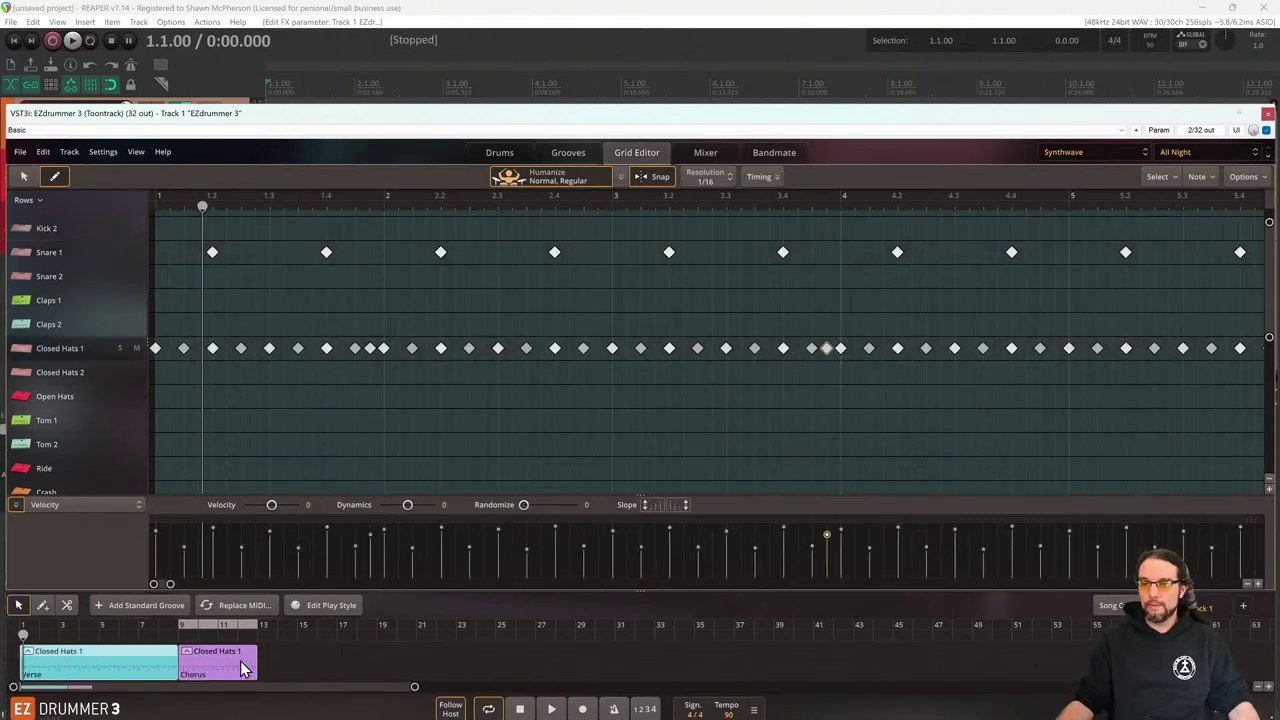
click(202, 671)
click(826, 350)
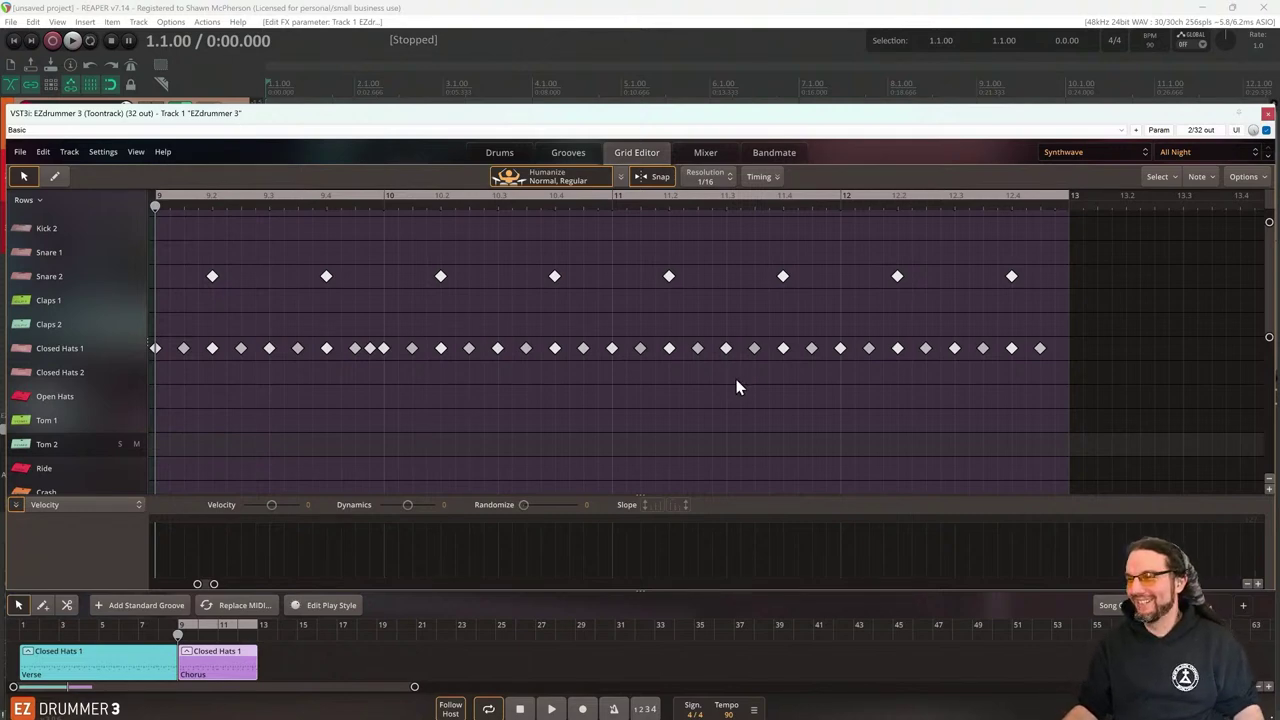
click(58, 178)
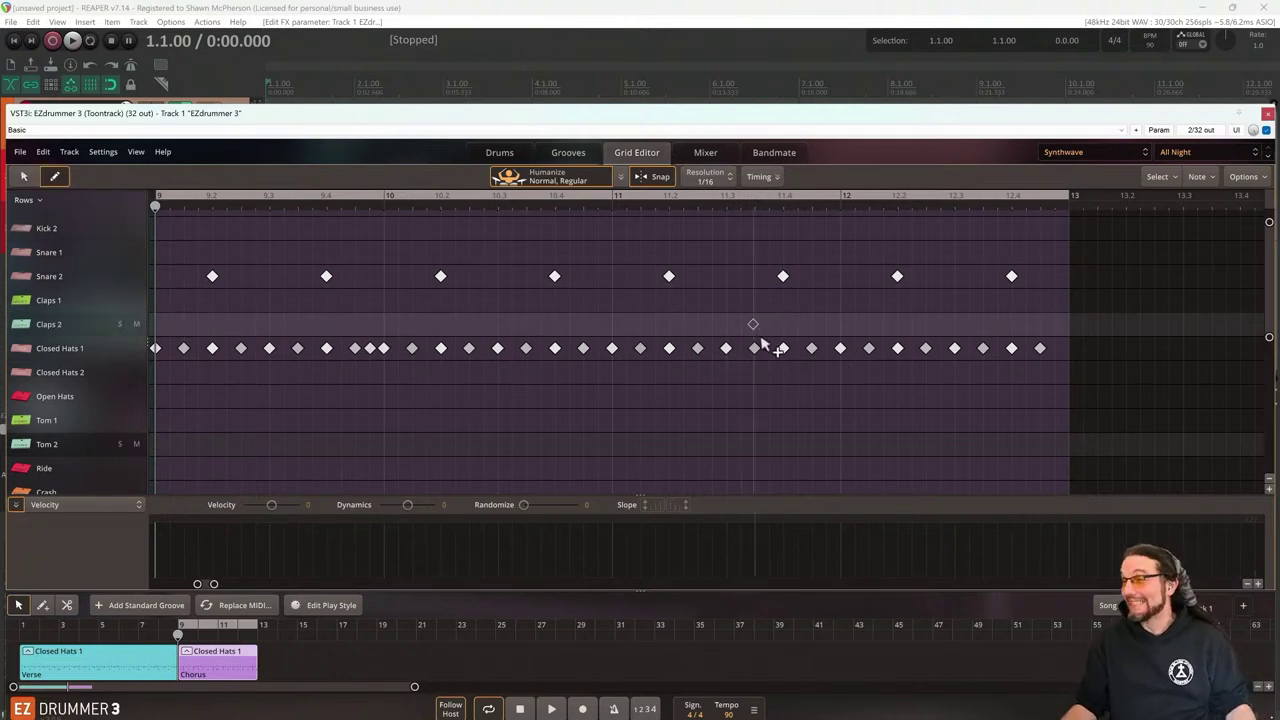
click(811, 420)
click(825, 444)
click(811, 349)
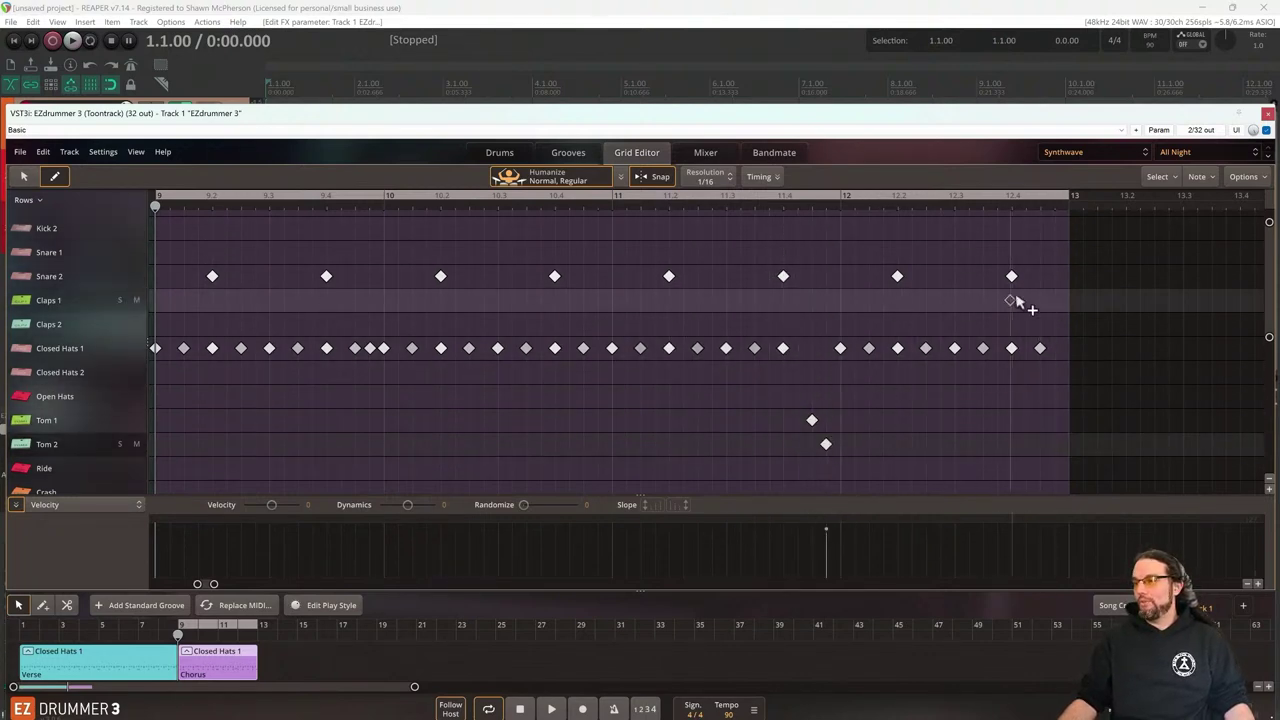
scroll(1017, 300, up, 1)
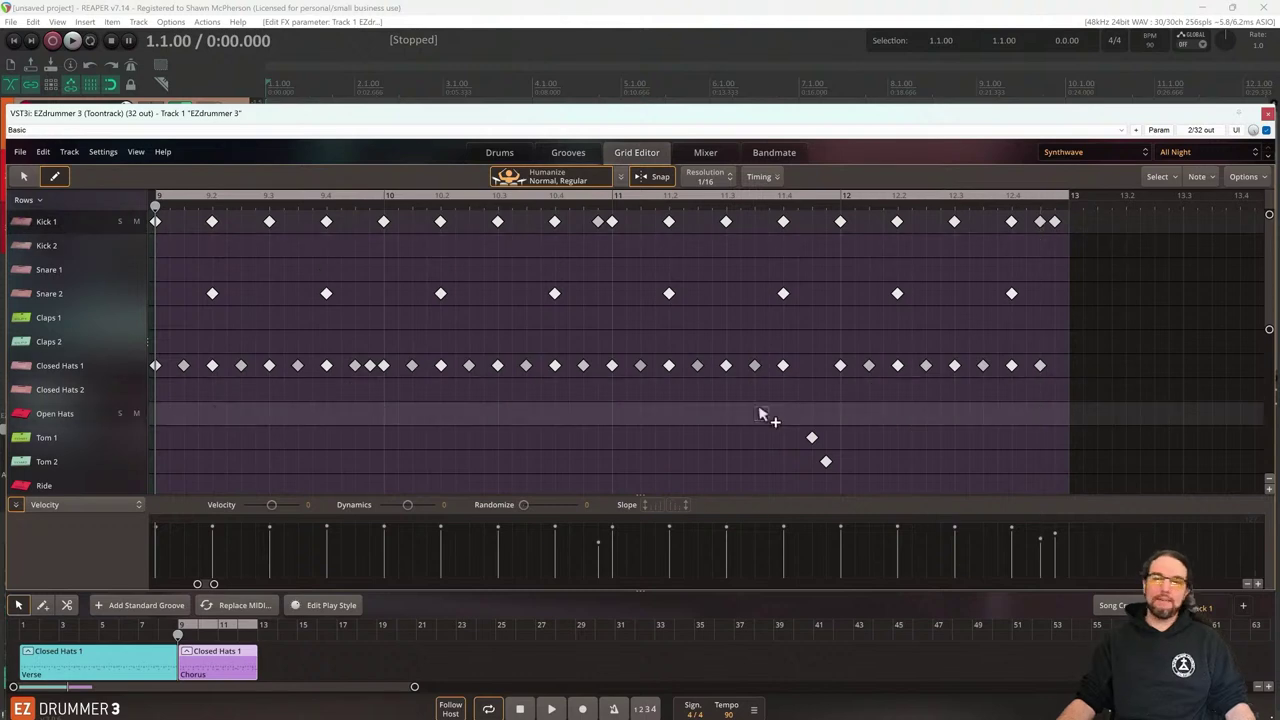
Play the edited Chorus block from bar 9 to hear the tom fill and the extra kick
key(space)
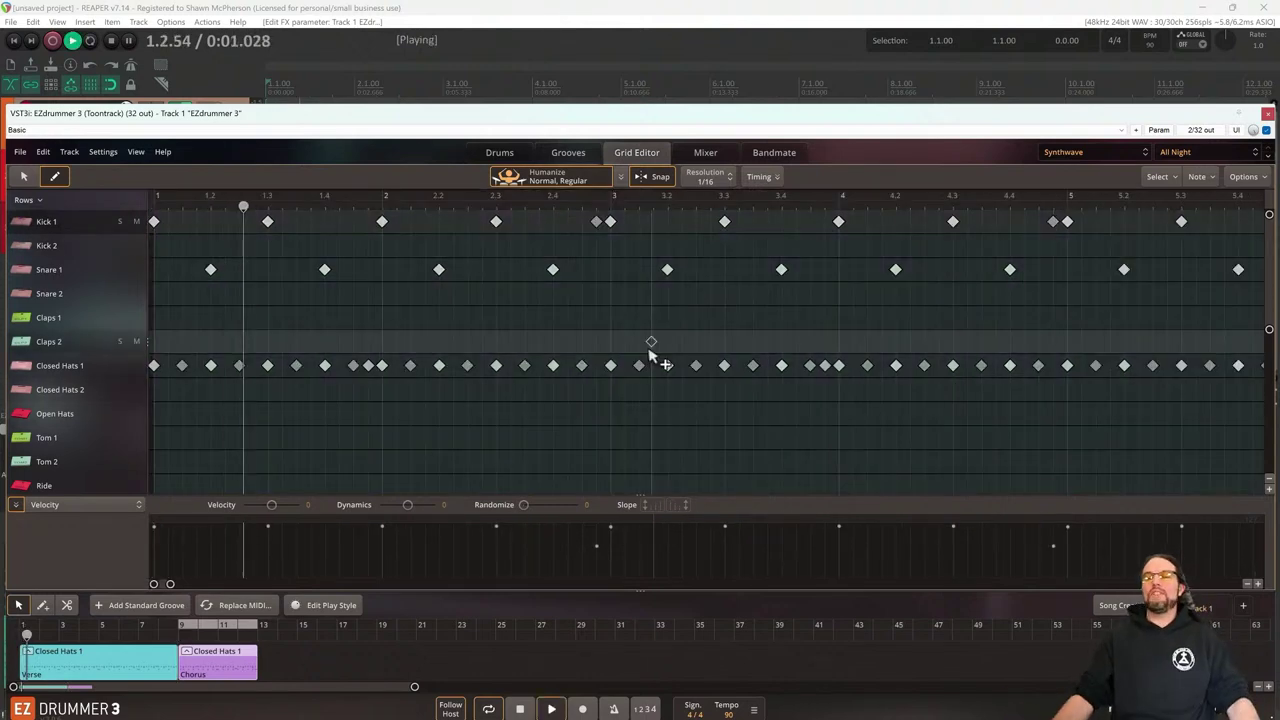
key(space)
click(183, 648)
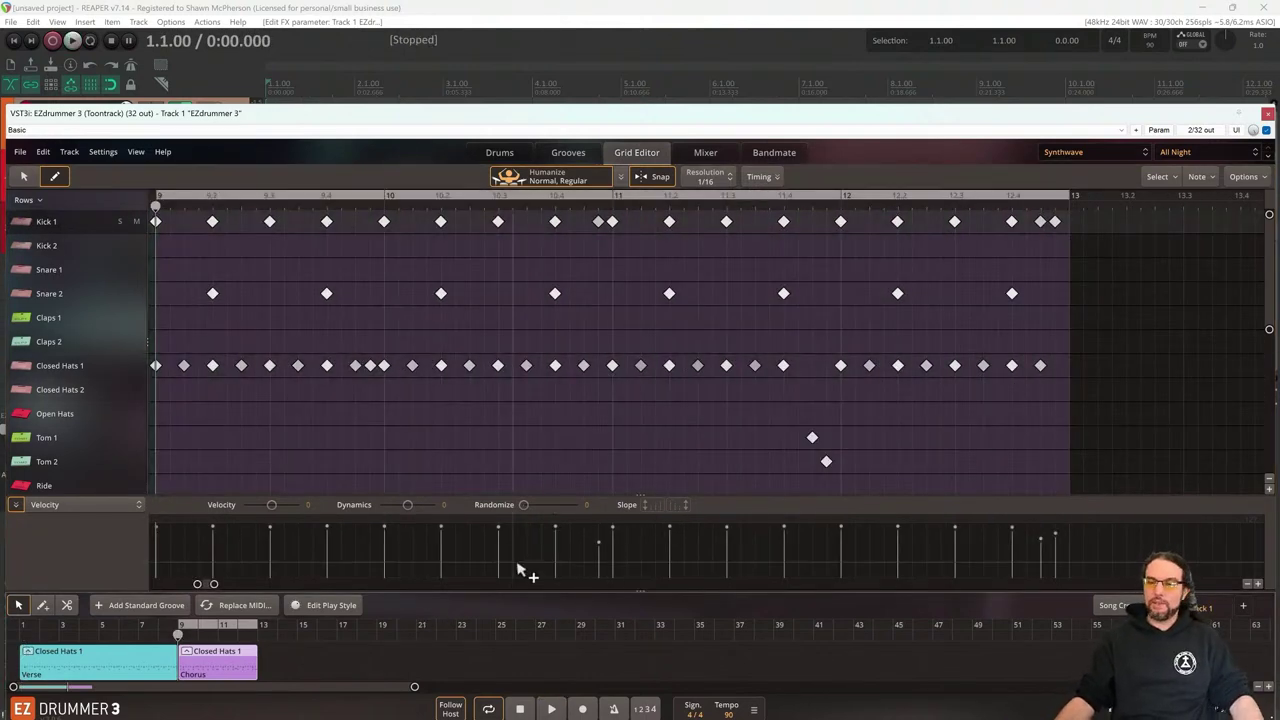
key(space)
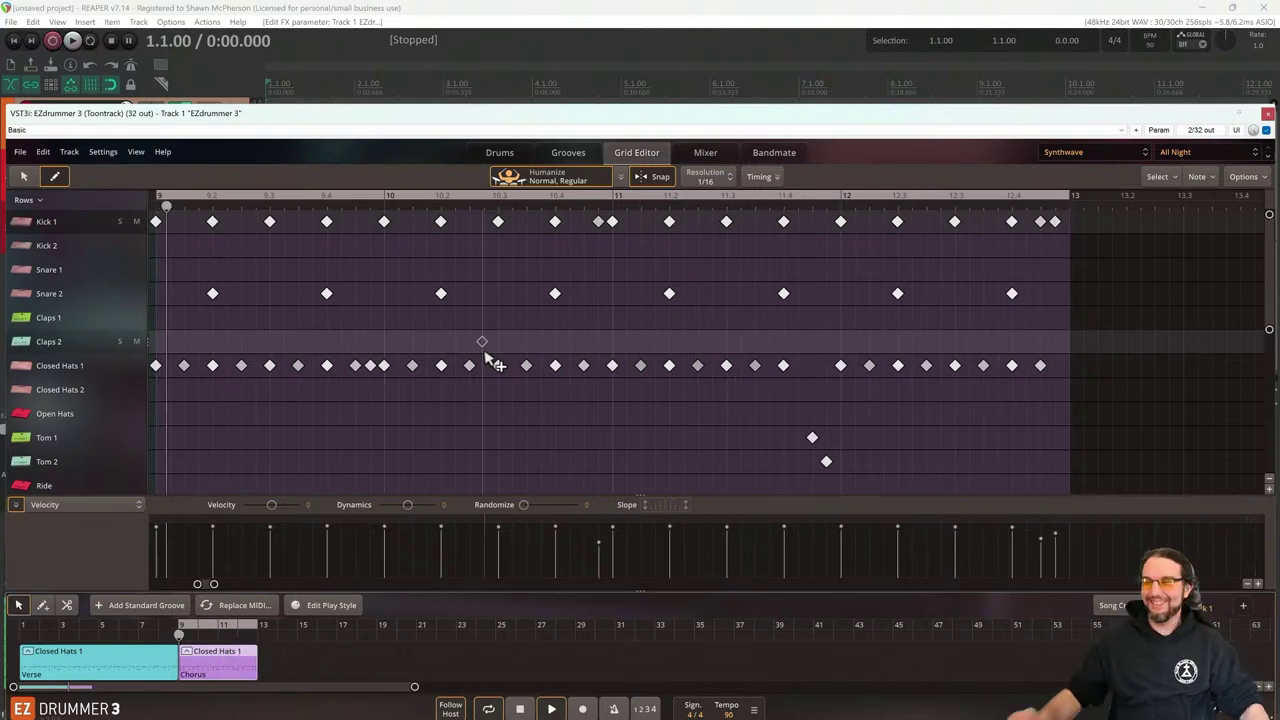
key(space)
key(space)
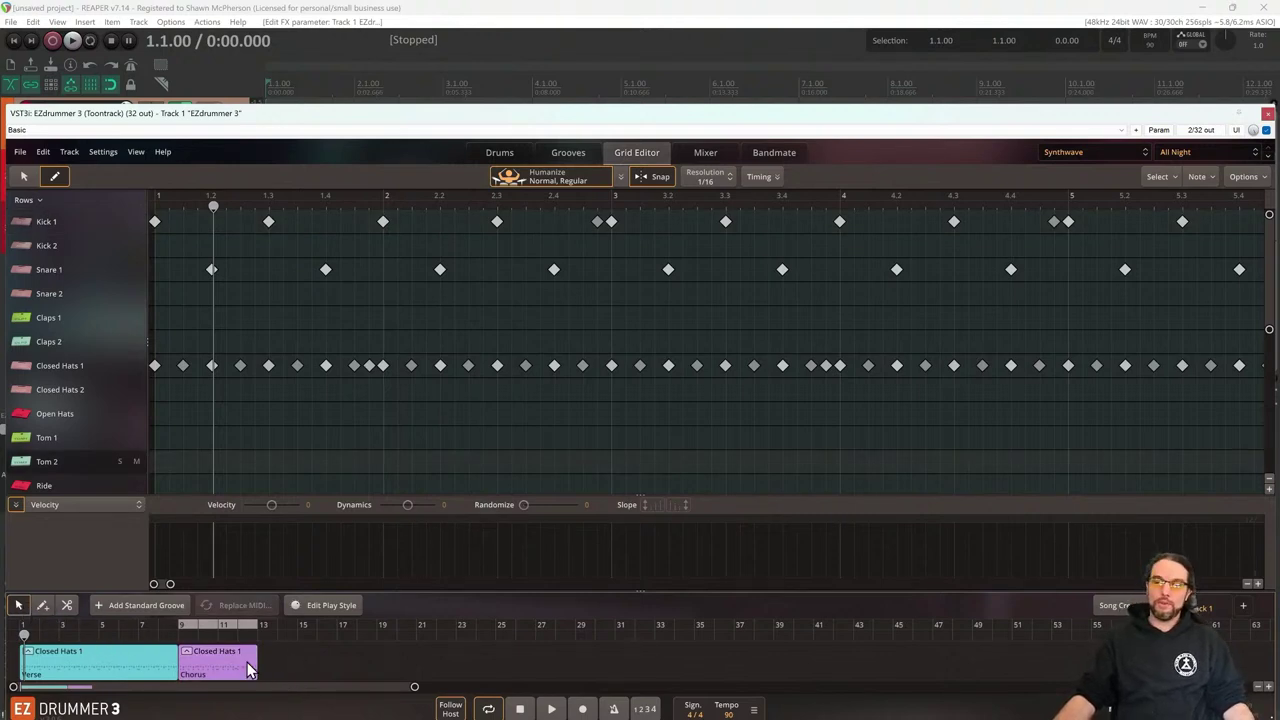
Duplicate the Chorus block so the copy starts at bar 13, and merge both Chorus blocks into one eight-bar block
click(247, 662)
drag(220, 675, 299, 672)
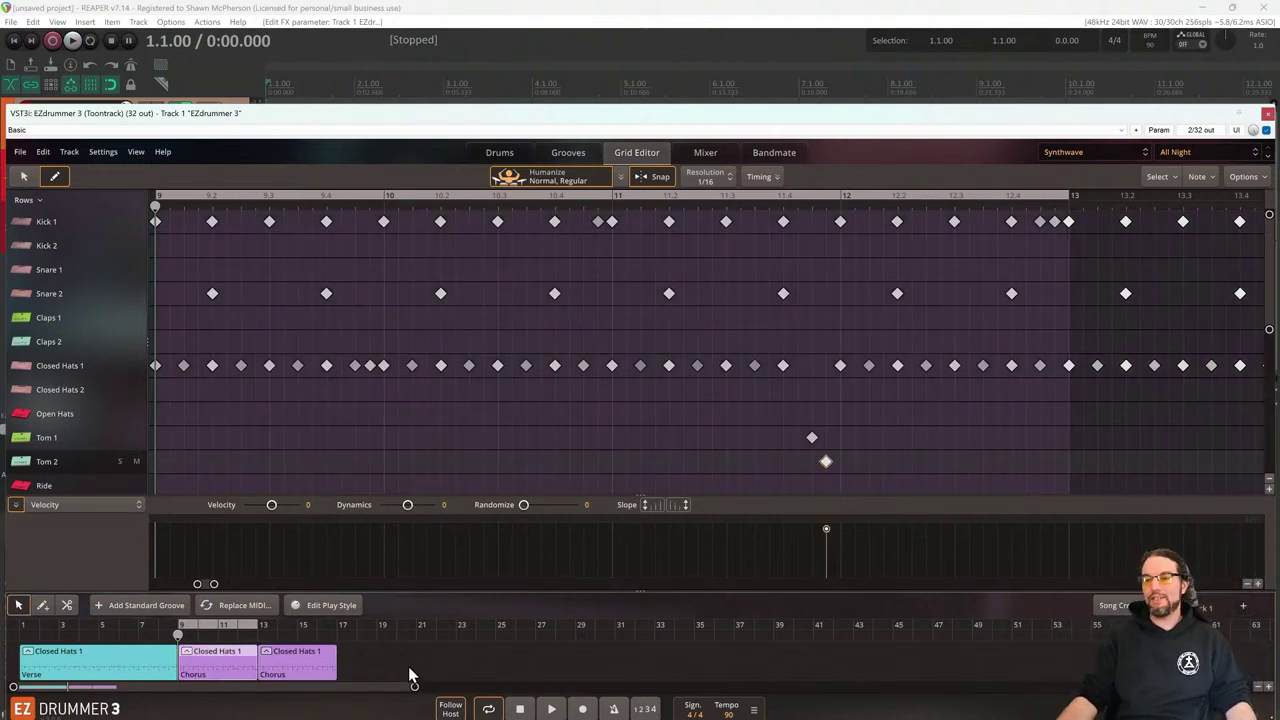
click(410, 675)
click(300, 668)
right_click(293, 673)
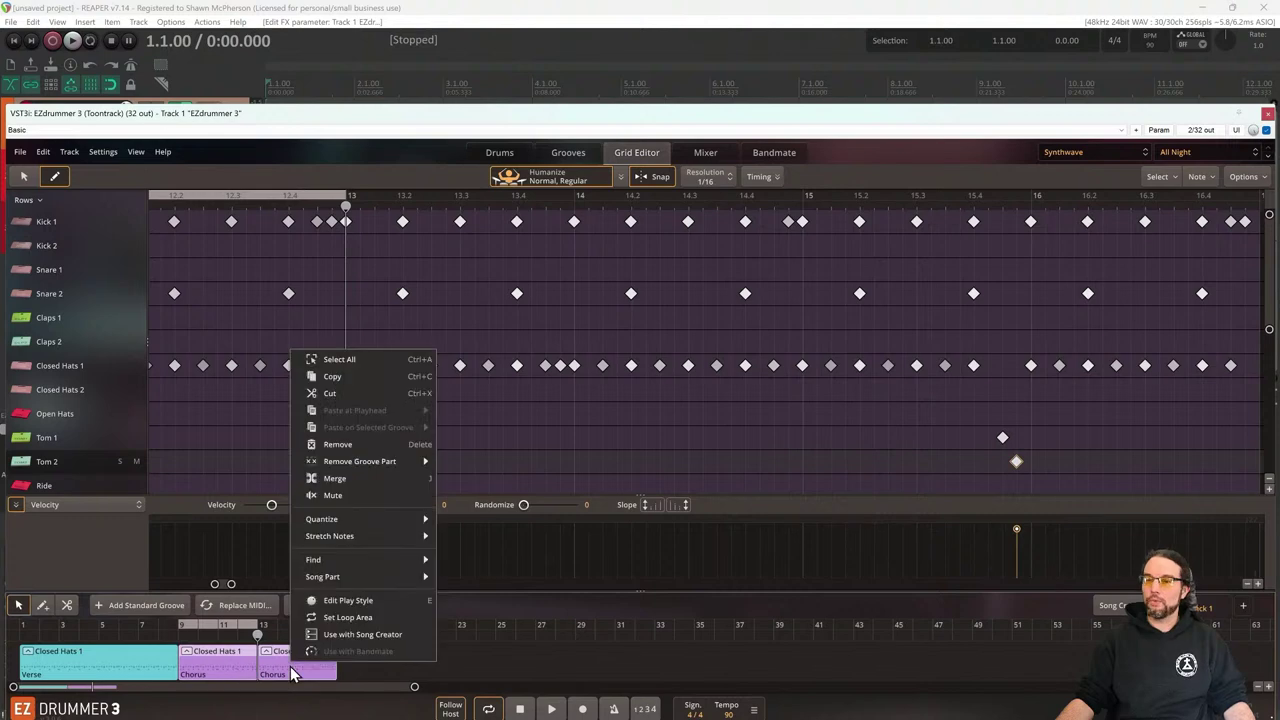
click(339, 478)
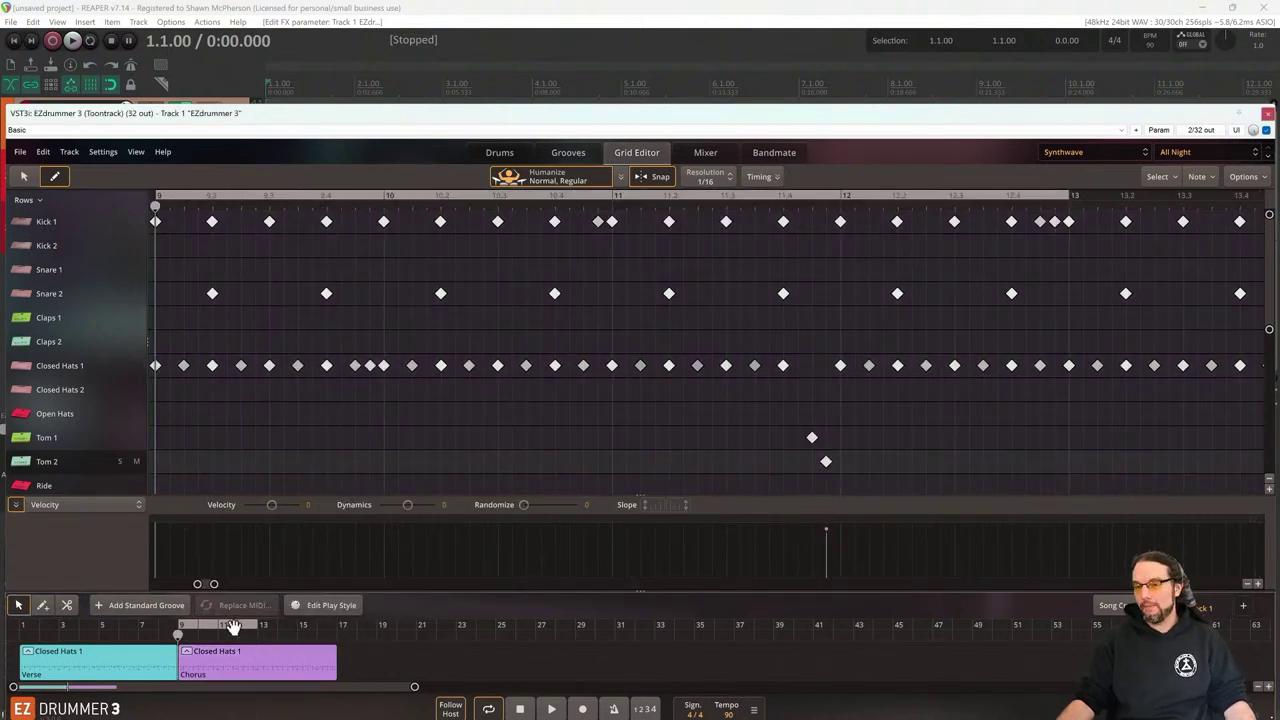
Duplicate the Verse and Chorus blocks together so the copies start at bar 17, and close the EZdrummer 3 window
click(197, 670)
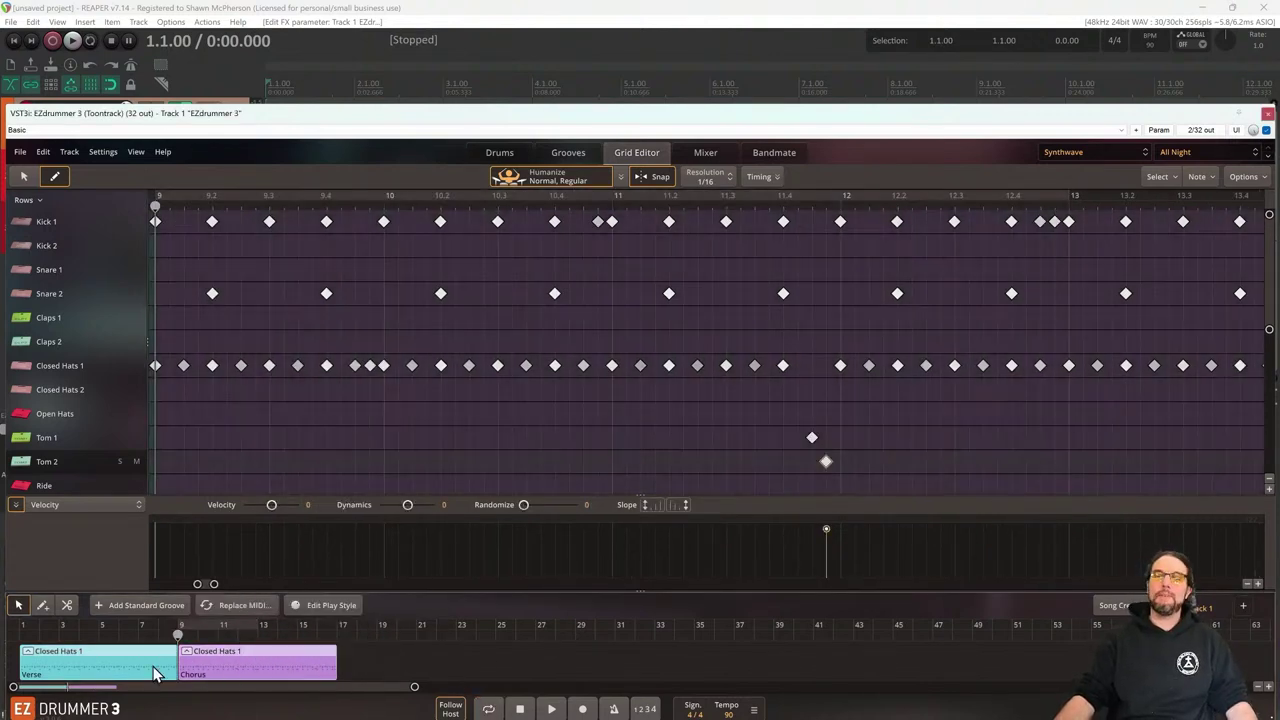
click(427, 660)
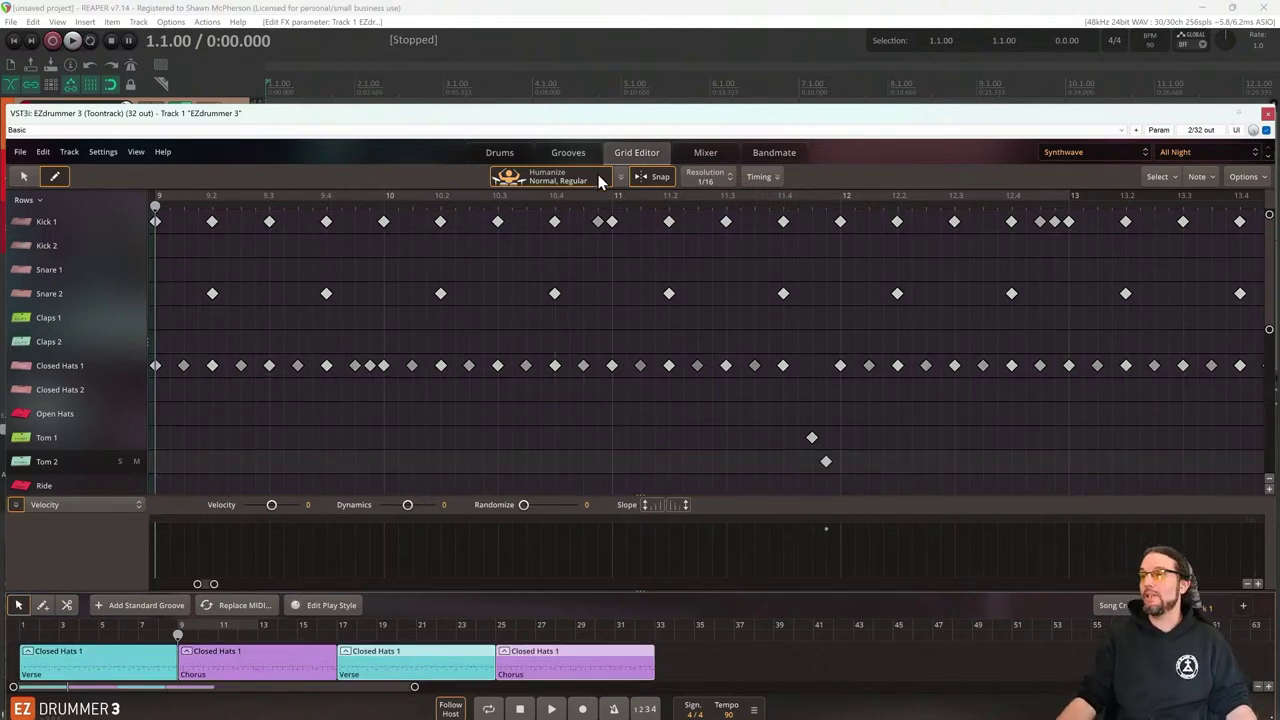
click(1267, 113)
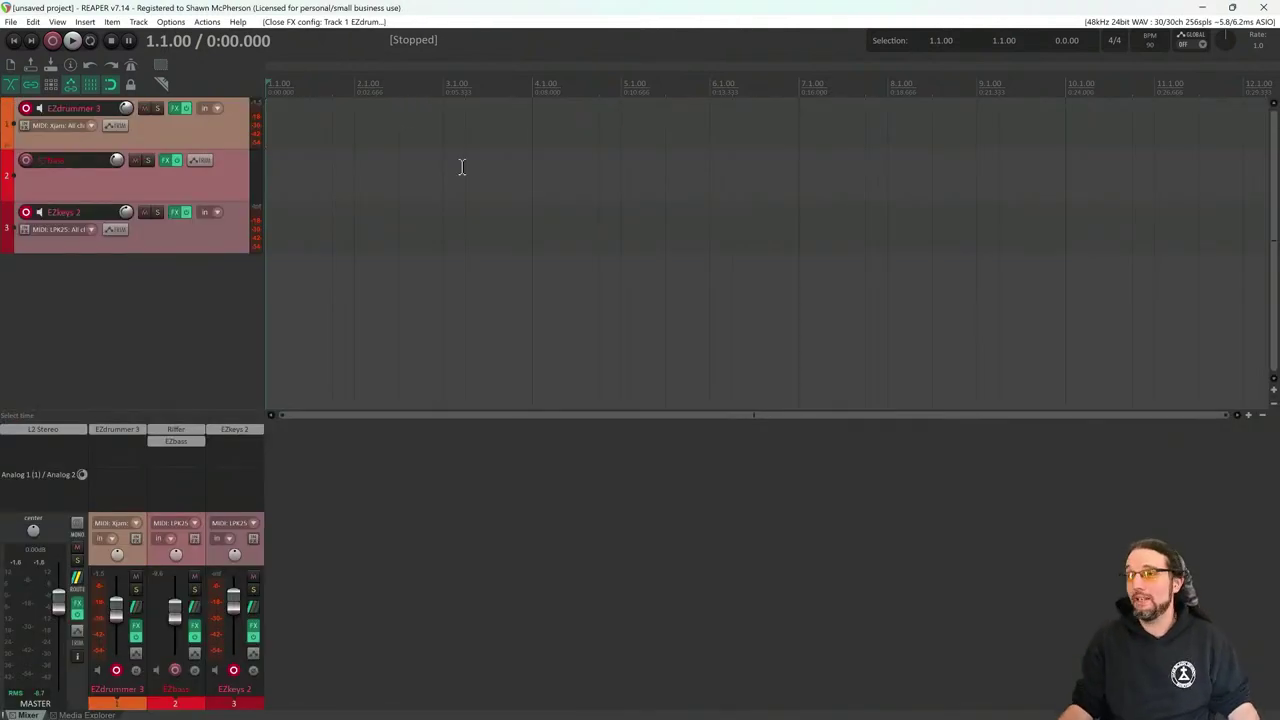
Set the project's time selection from 1.1.00 to 33.1.00
scroll(431, 155, down, 3)
scroll(434, 150, down, 2)
drag(451, 92, 270, 95)
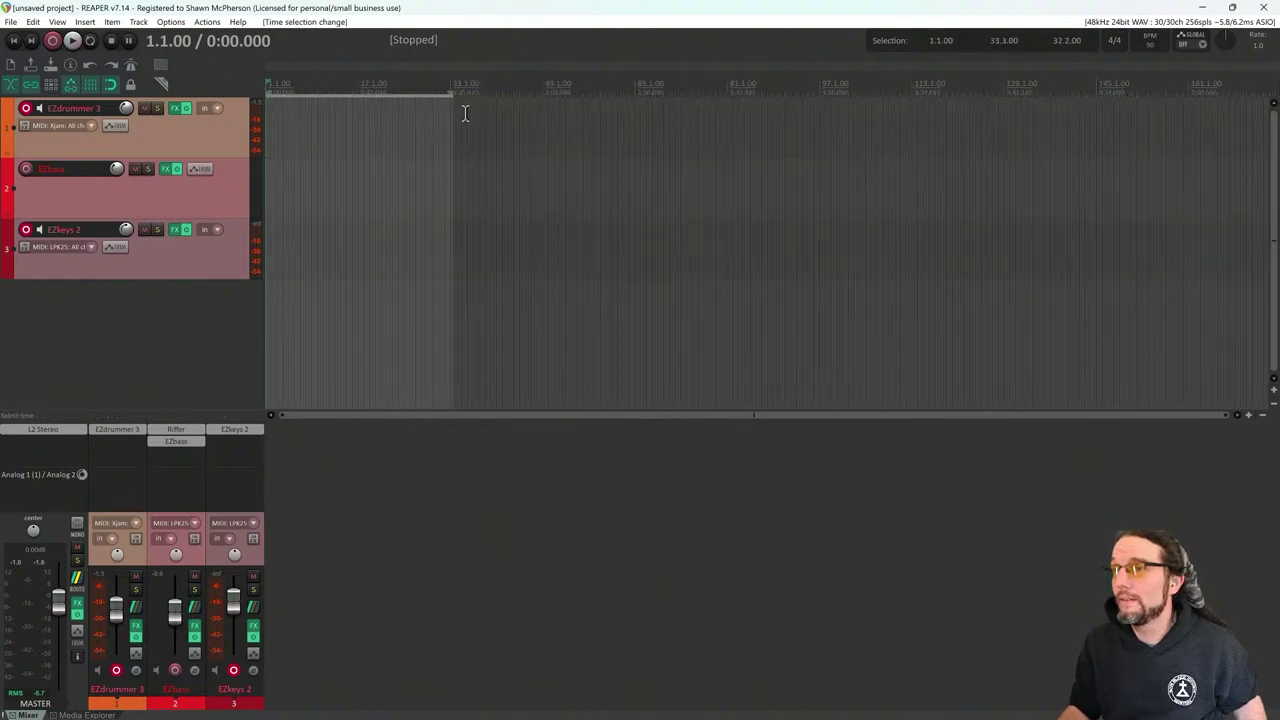
scroll(462, 105, up, 5)
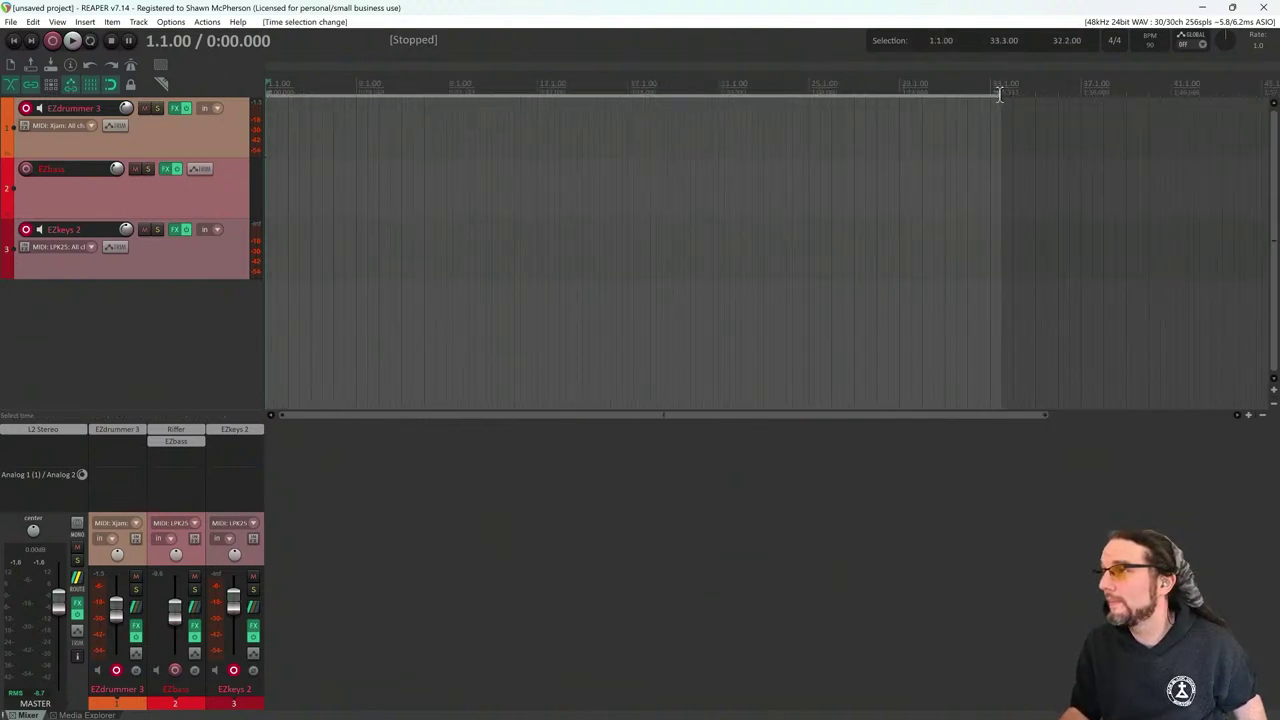
click(1000, 94)
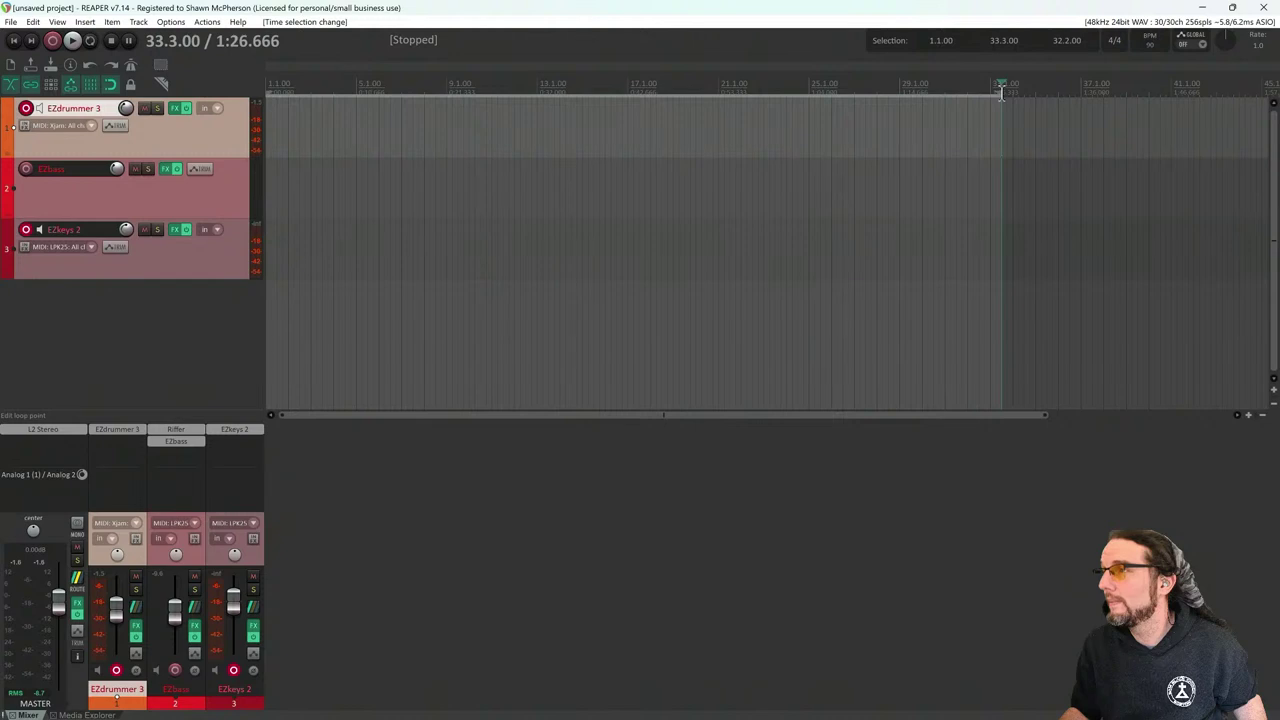
drag(1001, 96, 989, 97)
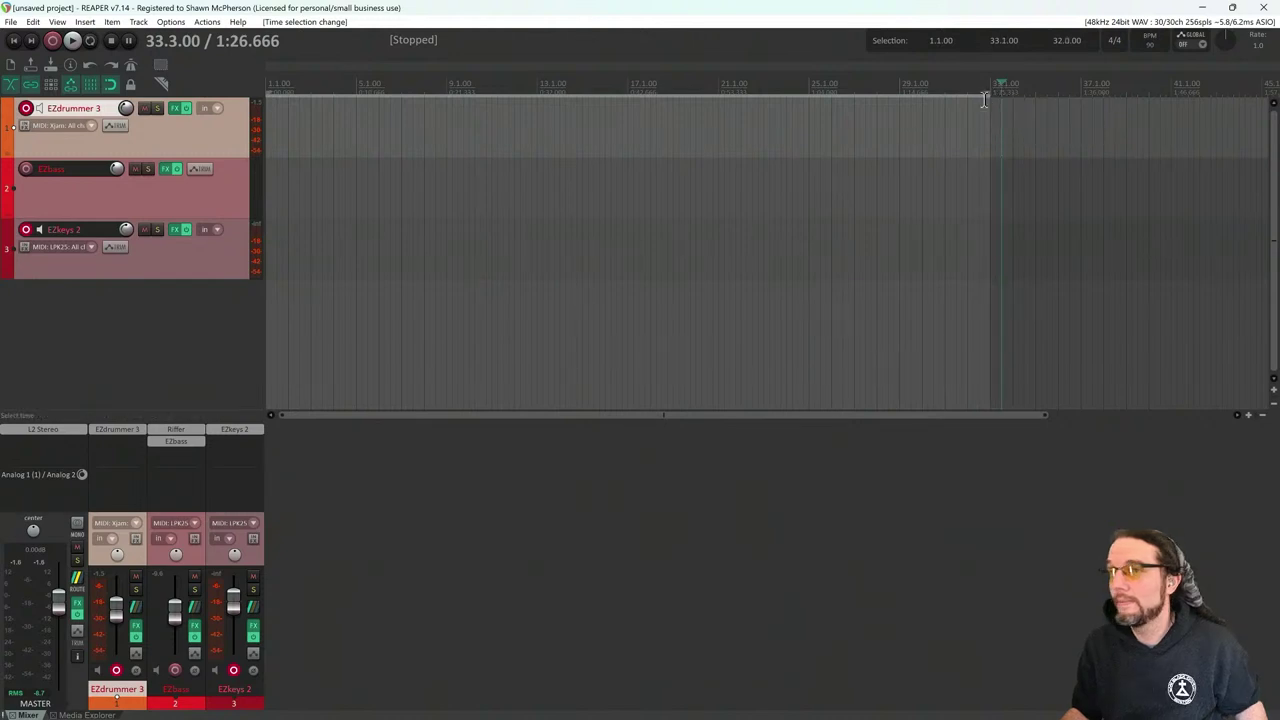
Return the playhead to the project start and turn on repeat
key(space)
key(space)
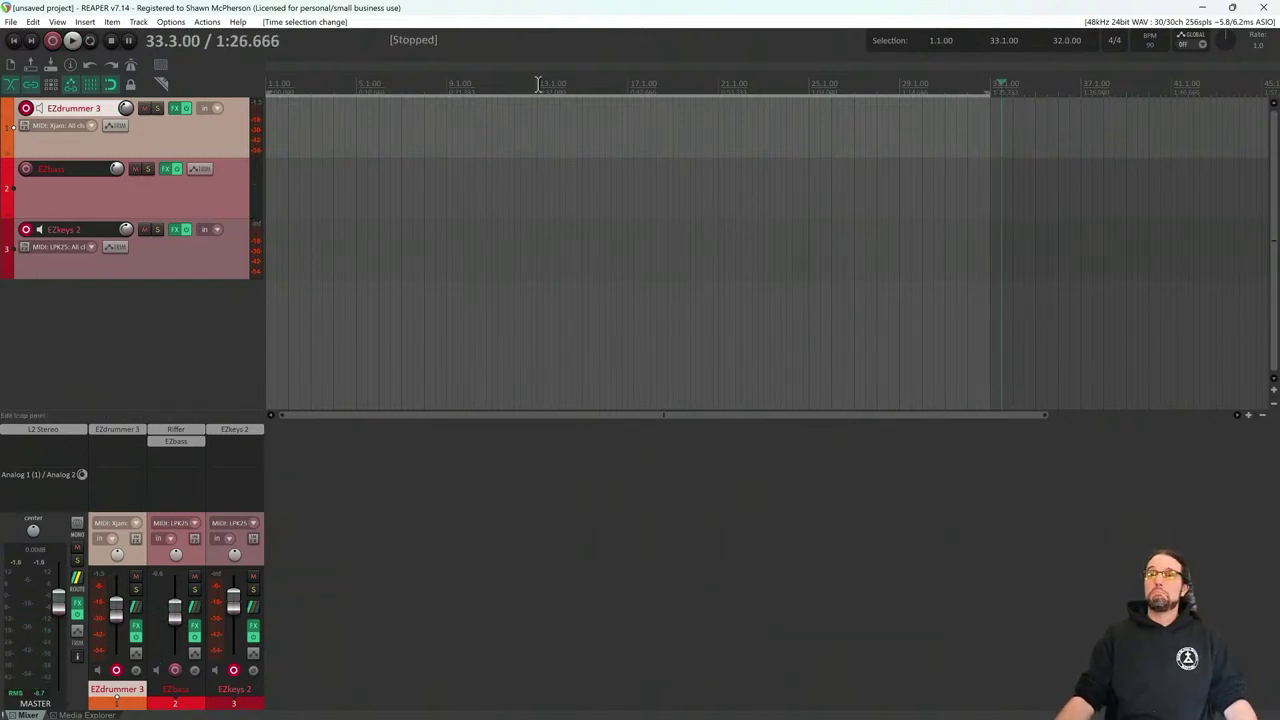
key(Home)
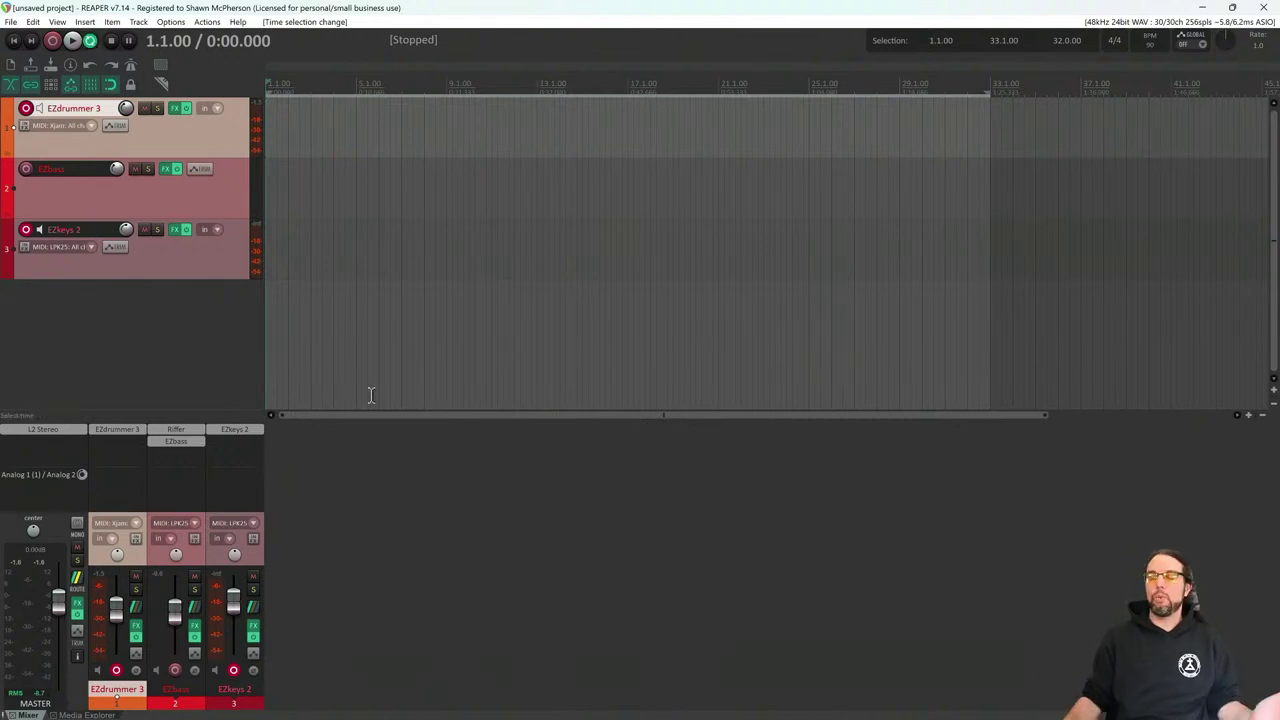
View the EZbass instrument on track 2 and close its window again
click(175, 444)
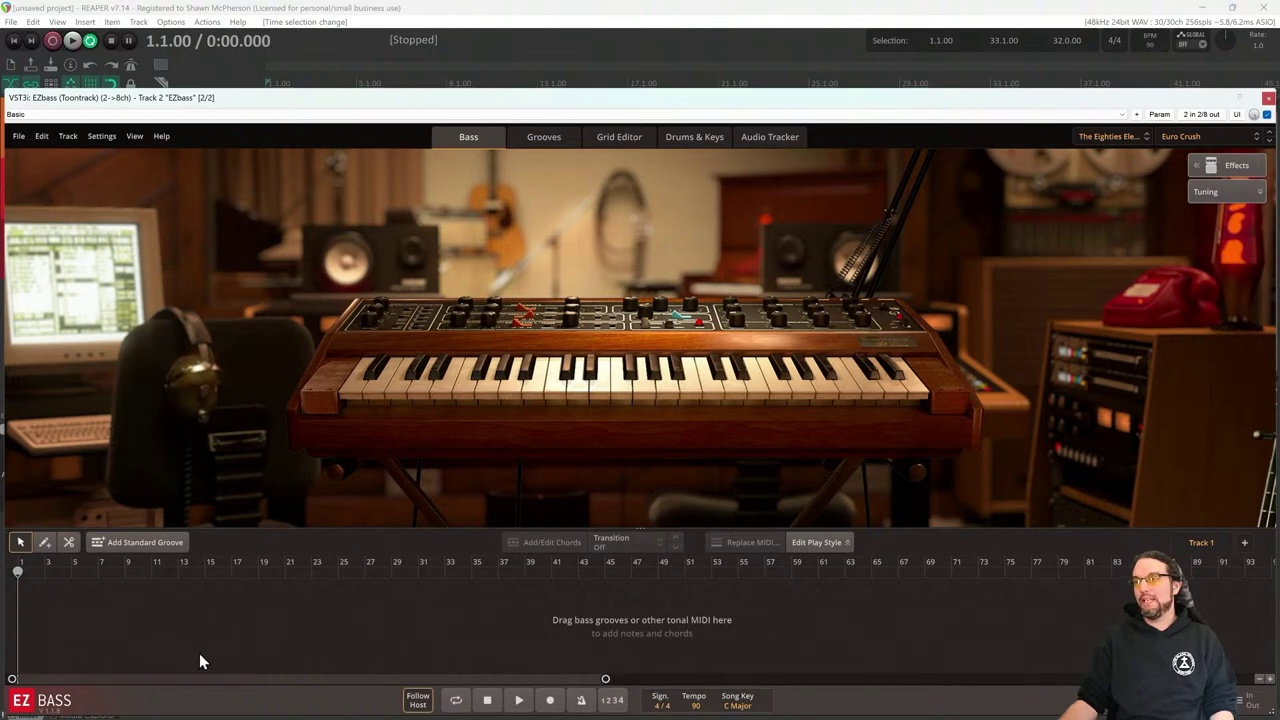
click(1268, 101)
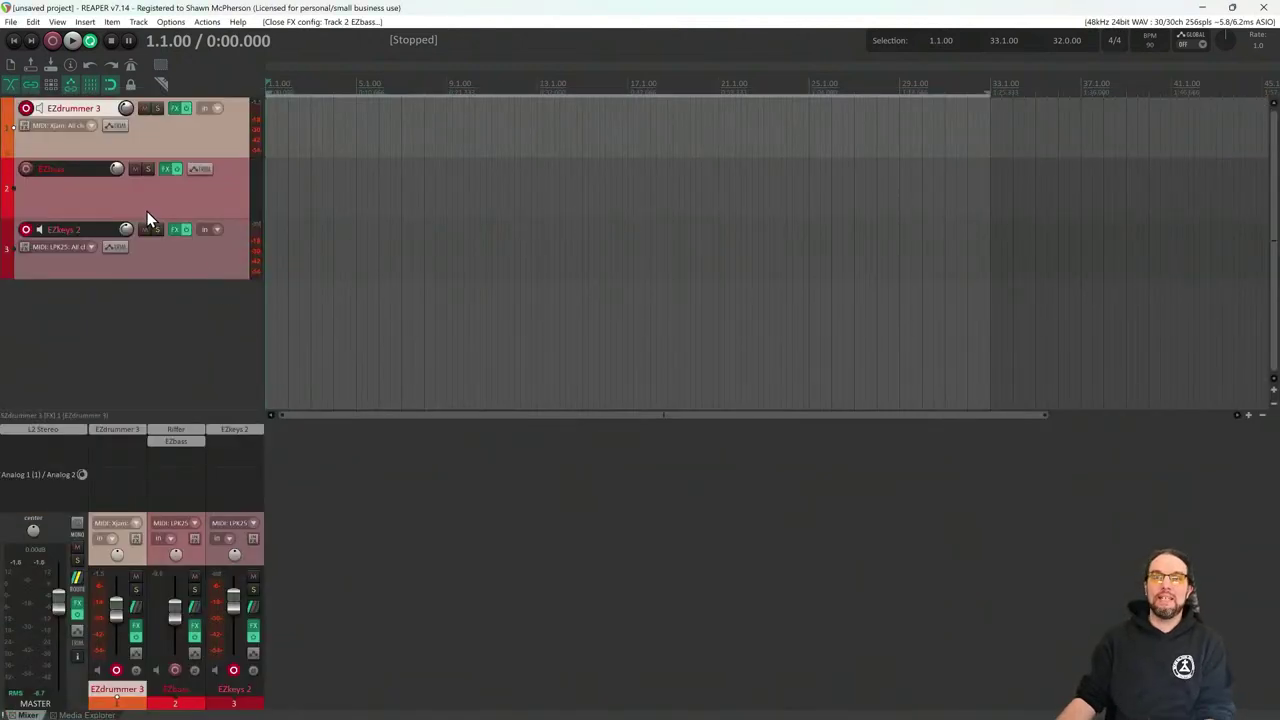
click(130, 199)
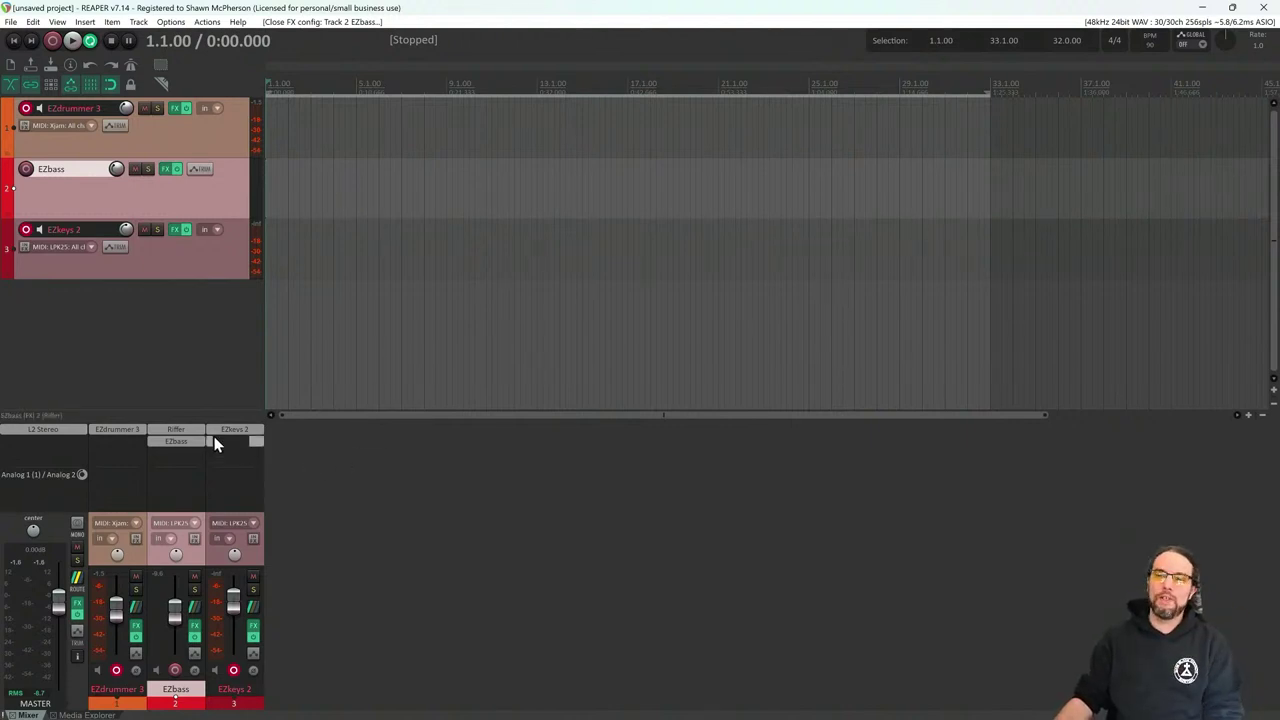
click(357, 484)
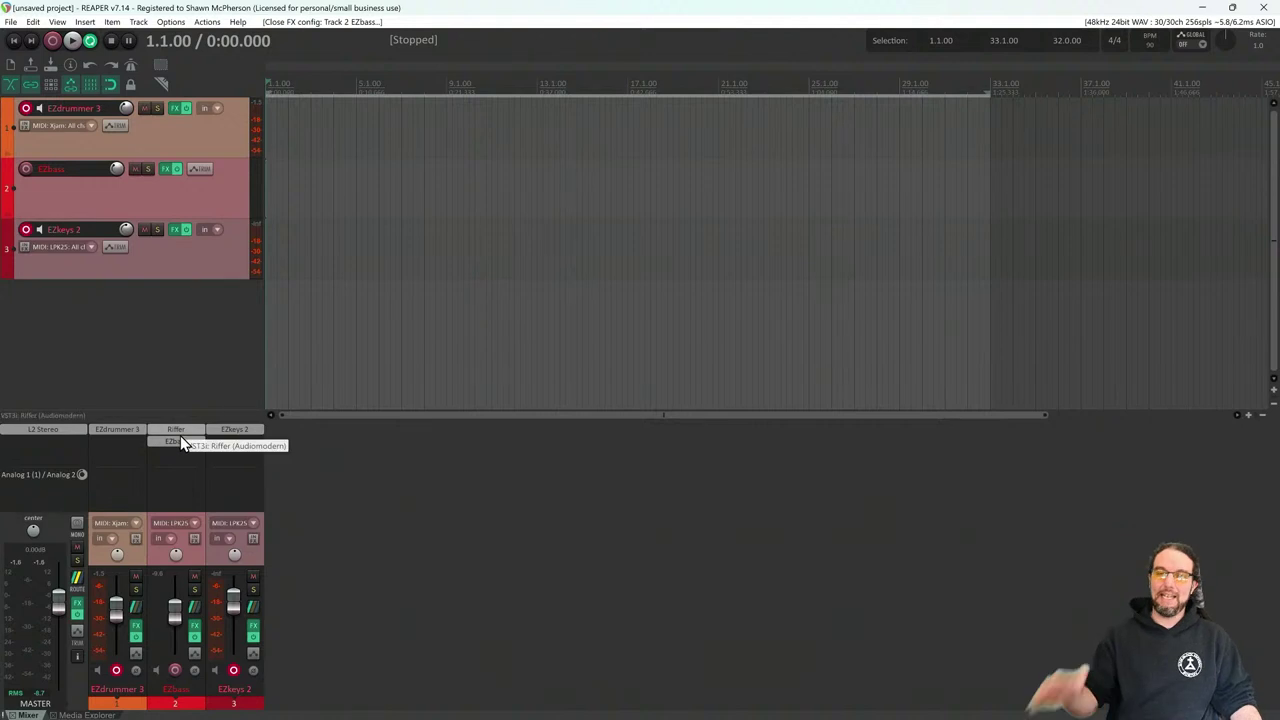
Play the project from the start to hear the drums together with the Riffer-driven EZbass track
key(space)
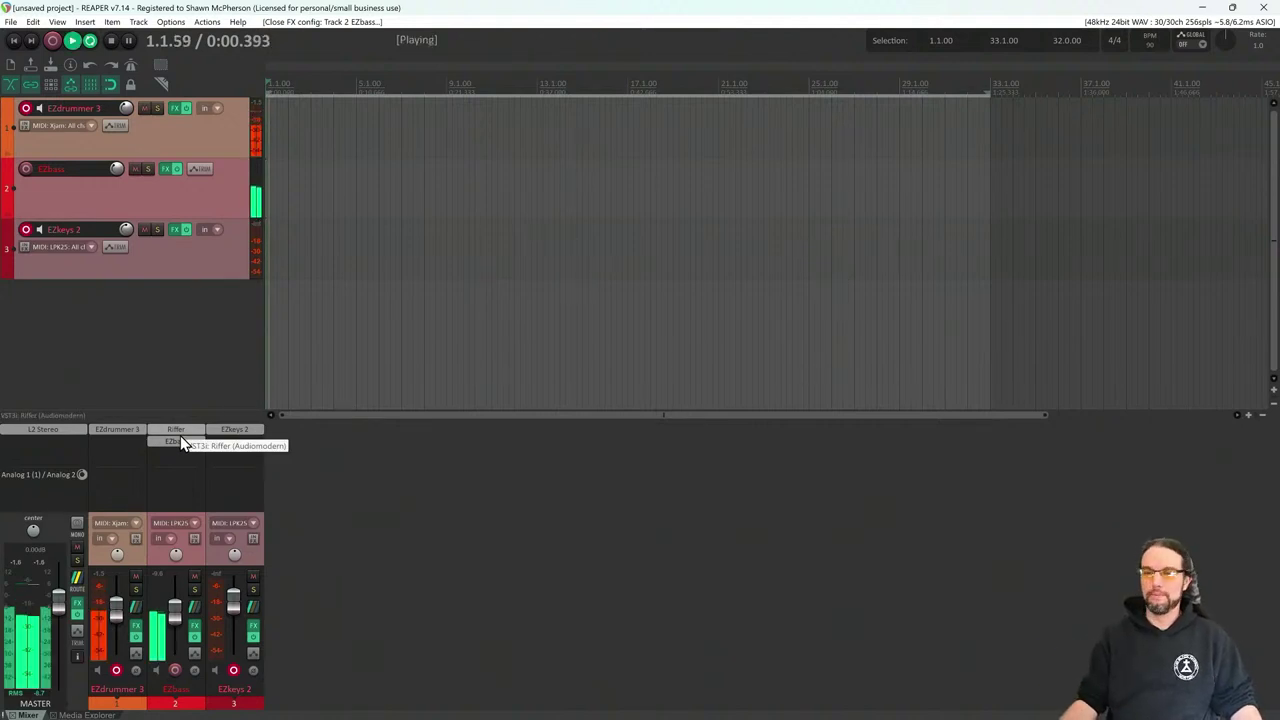
click(110, 441)
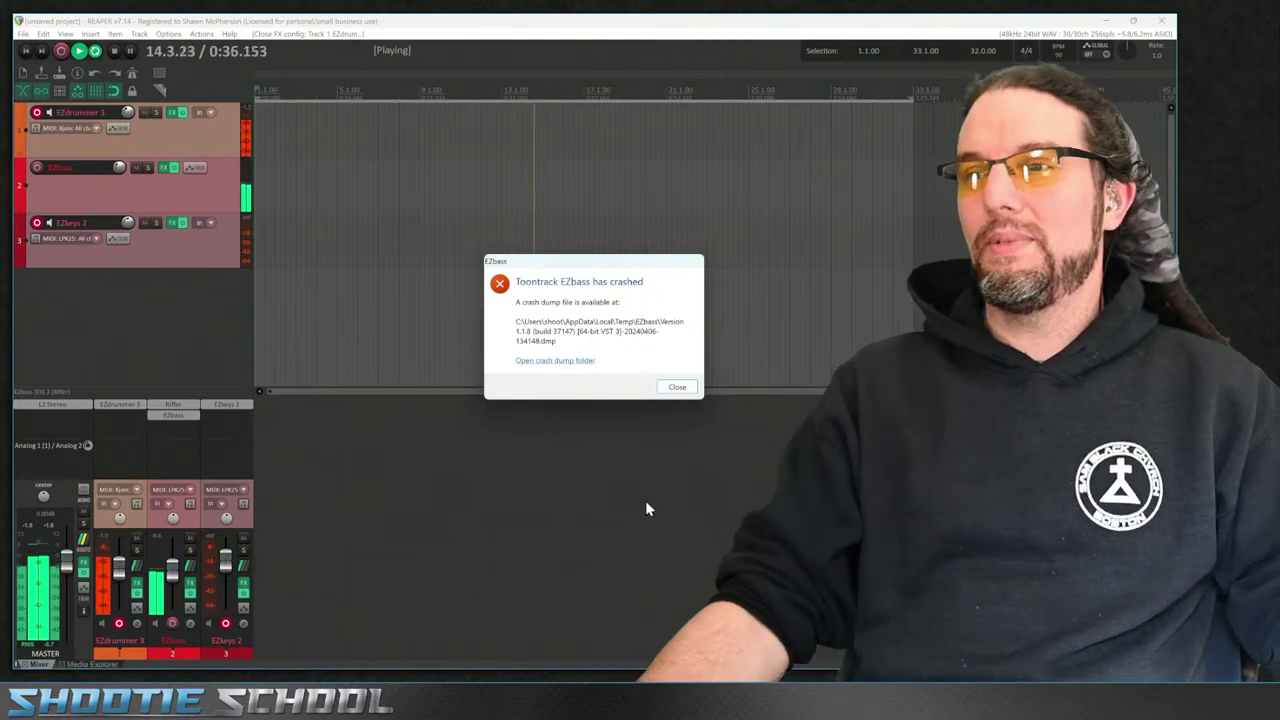
Dismiss the EZbass crash report and the Visual C++ runtime error
click(691, 389)
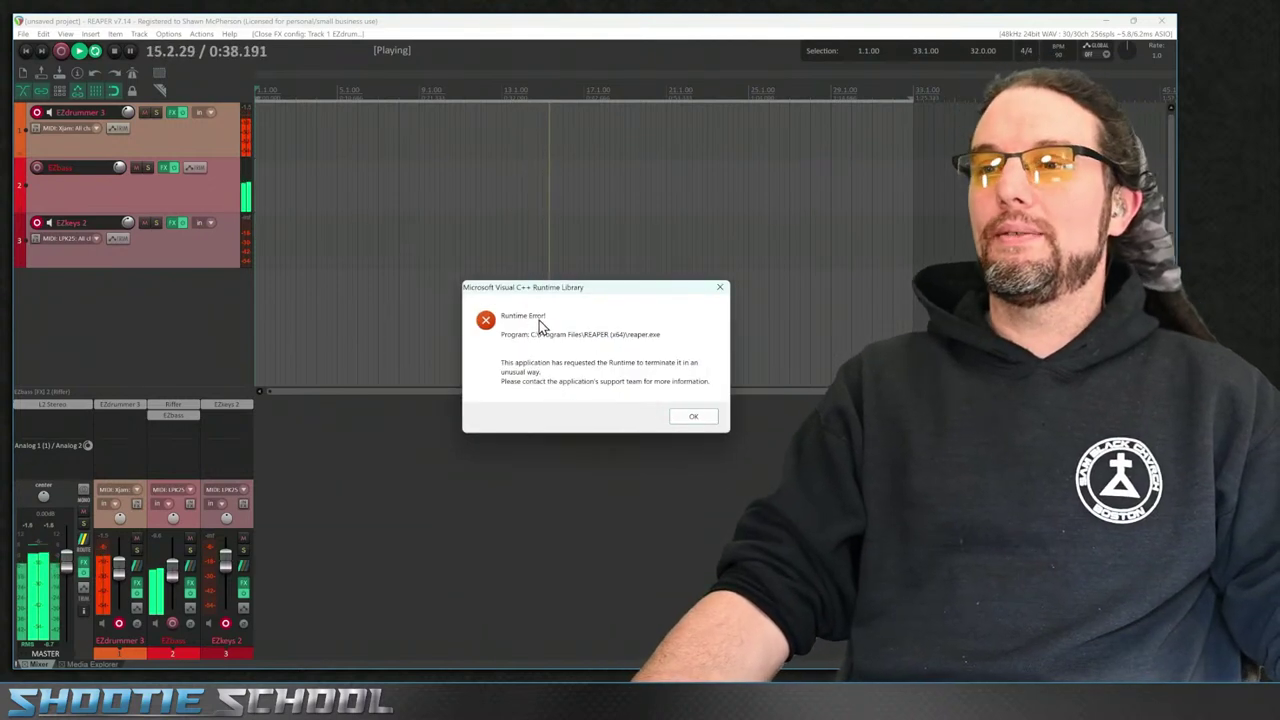
click(693, 416)
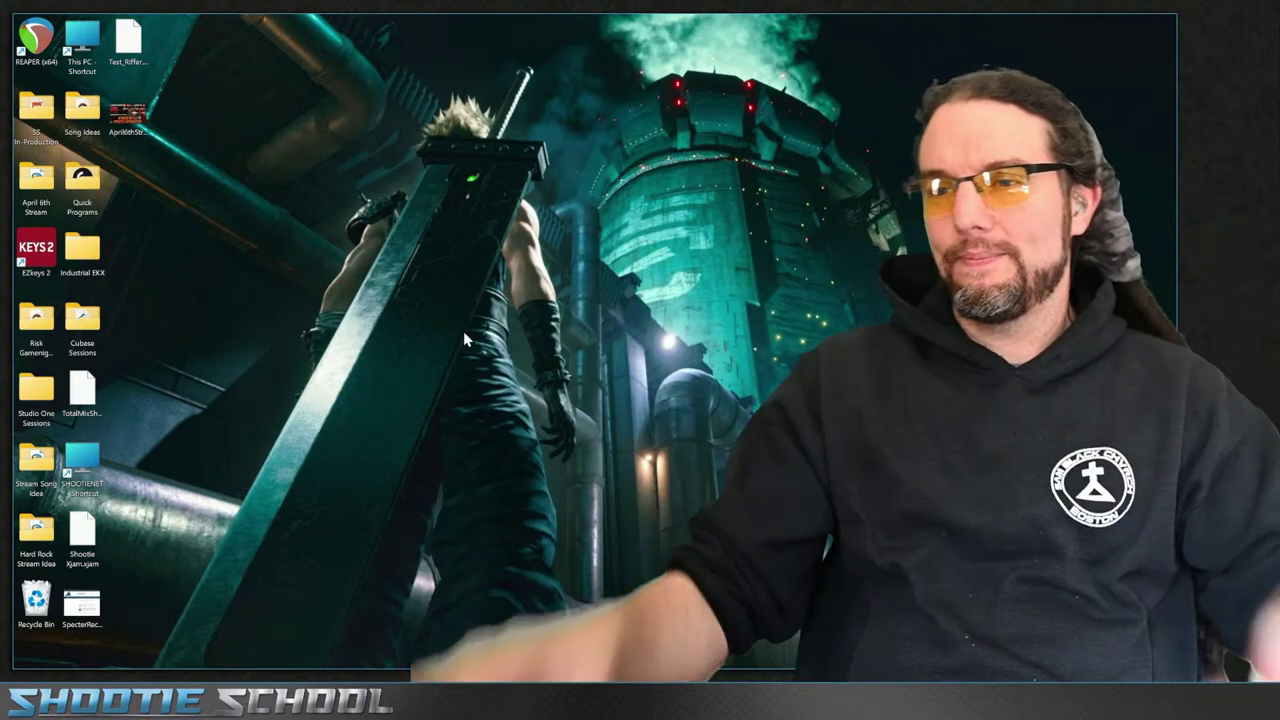
mouse_move(660, 672)
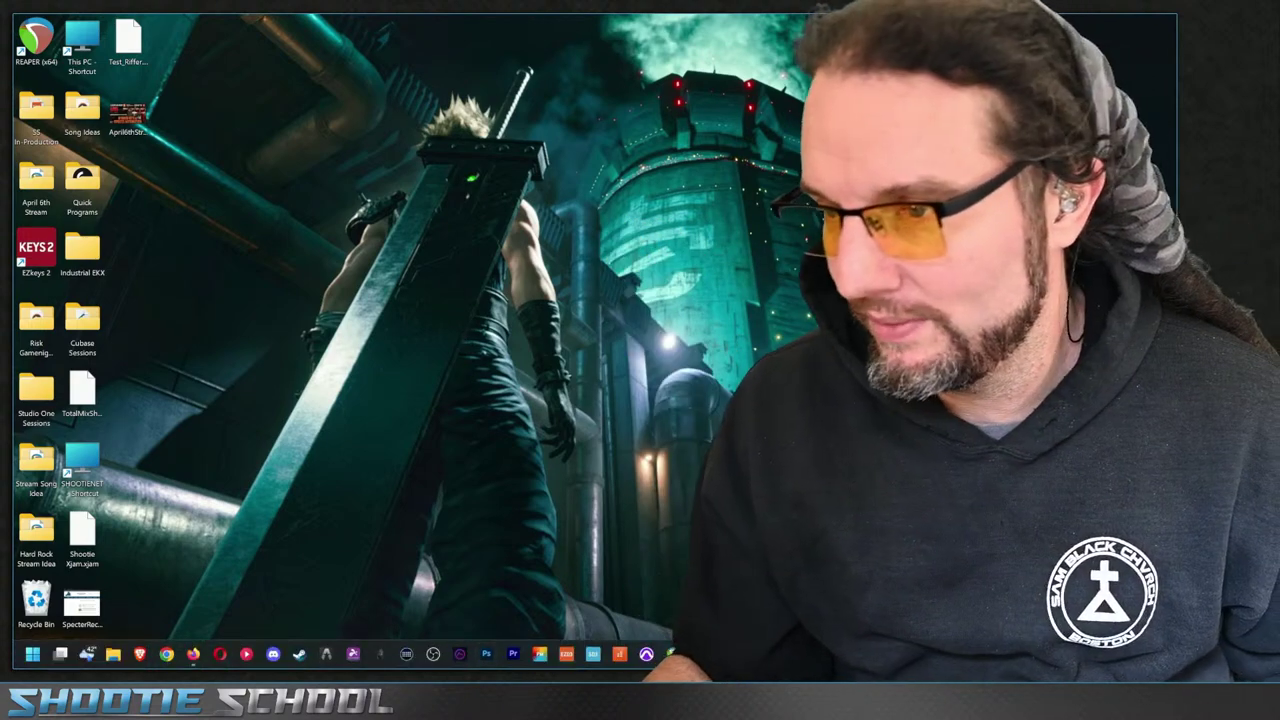
Launch the standalone EZdrummer 3 and close it again
click(566, 654)
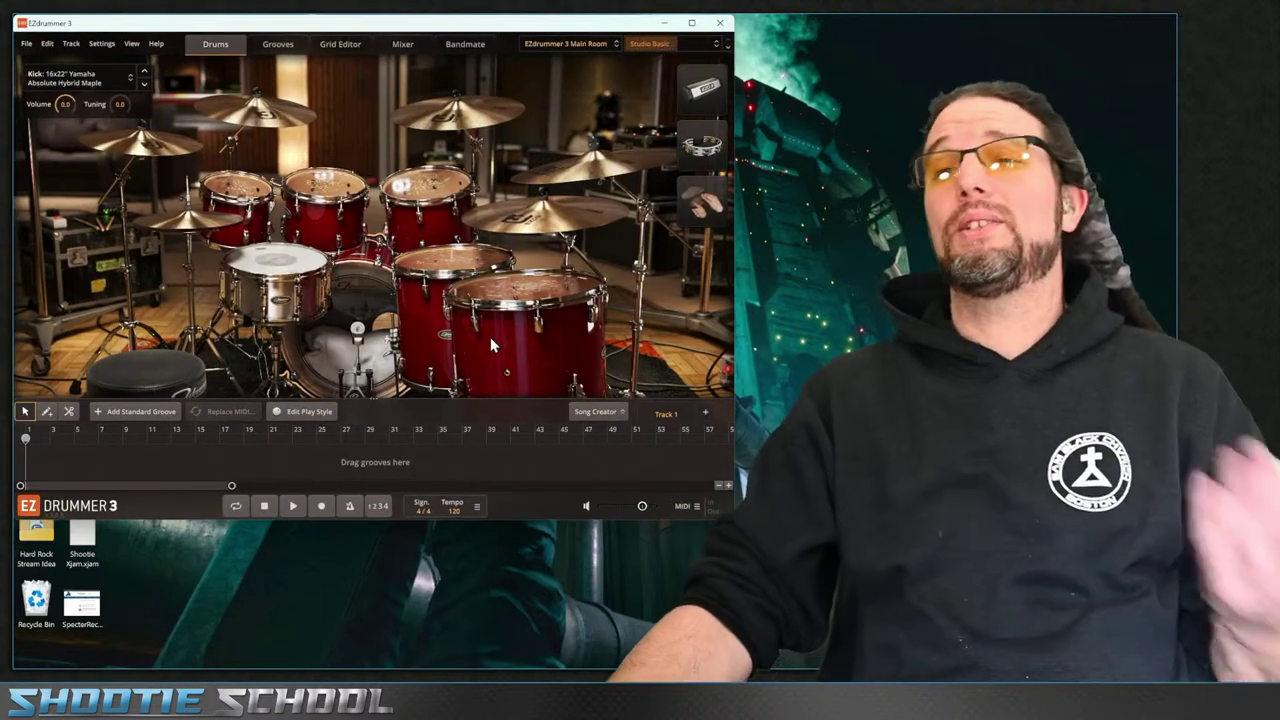
click(720, 22)
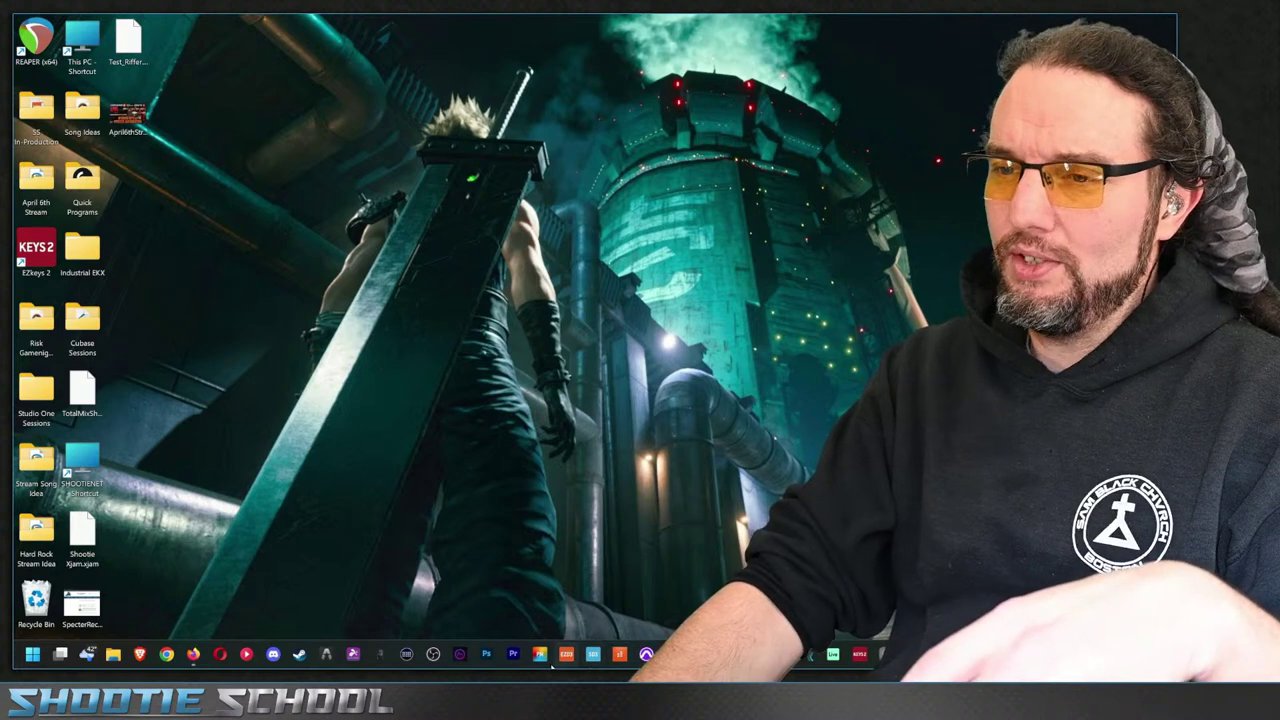
Switch to REAPER and open the project template containing the EZdrummer 3, EZbass and EZkeys 2 tracks
mouse_move(195, 666)
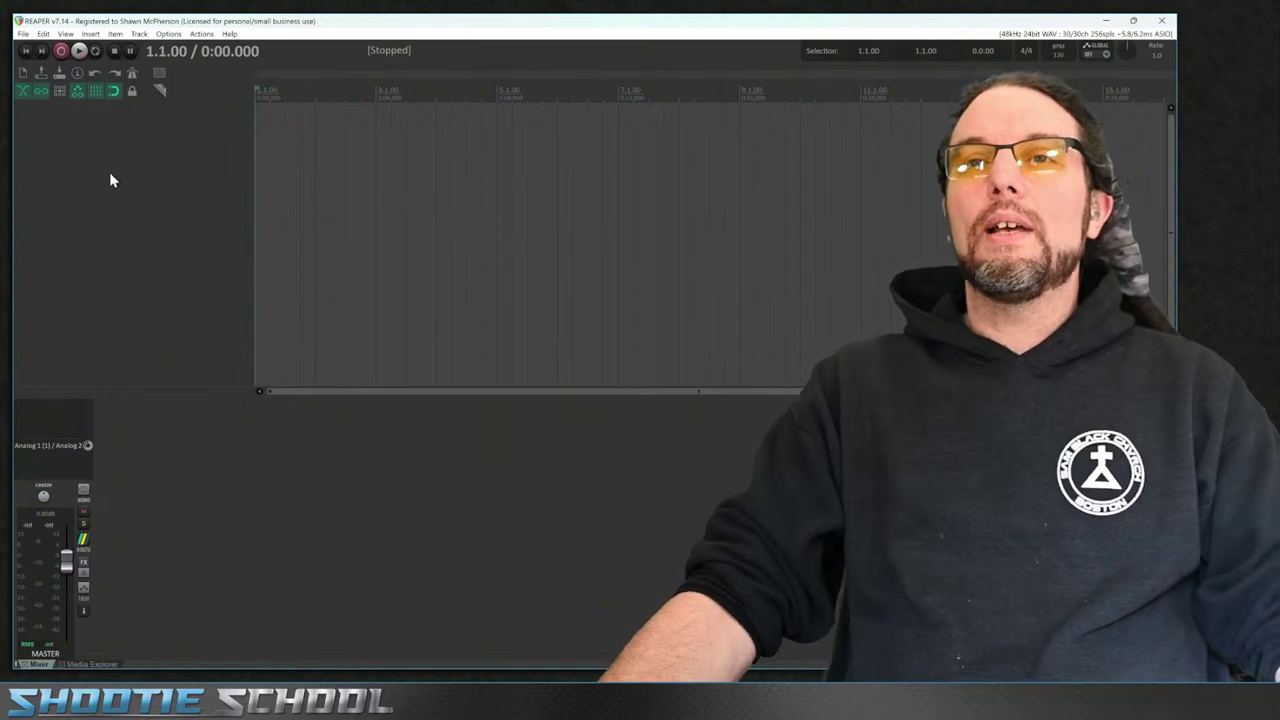
click(23, 34)
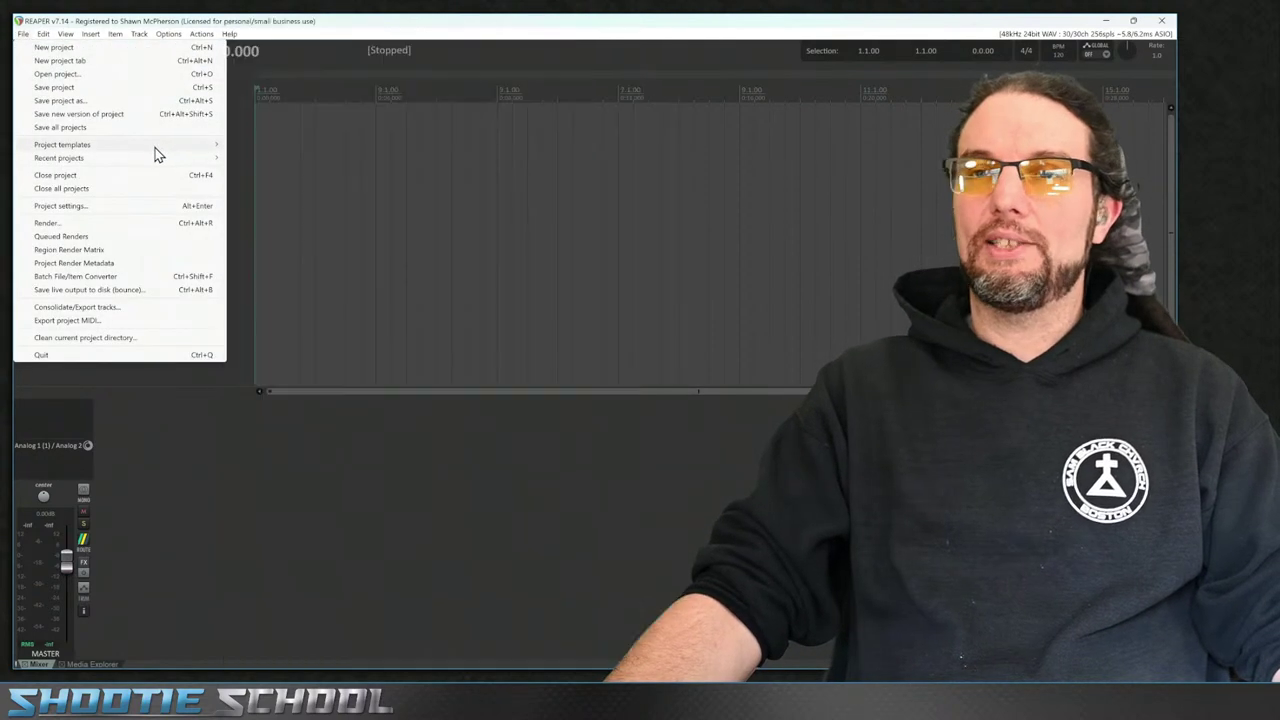
mouse_move(155, 146)
click(278, 161)
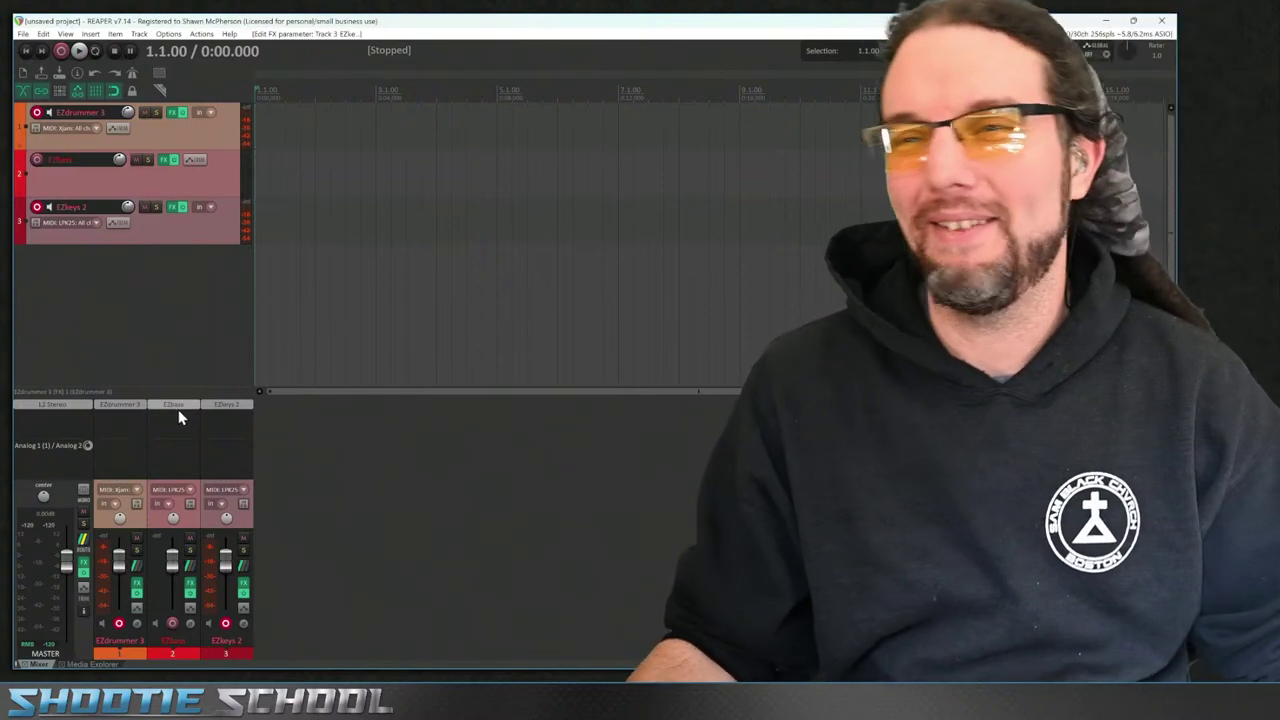
Check that EZbass on track 2 opens in the new project, and close its window
click(178, 408)
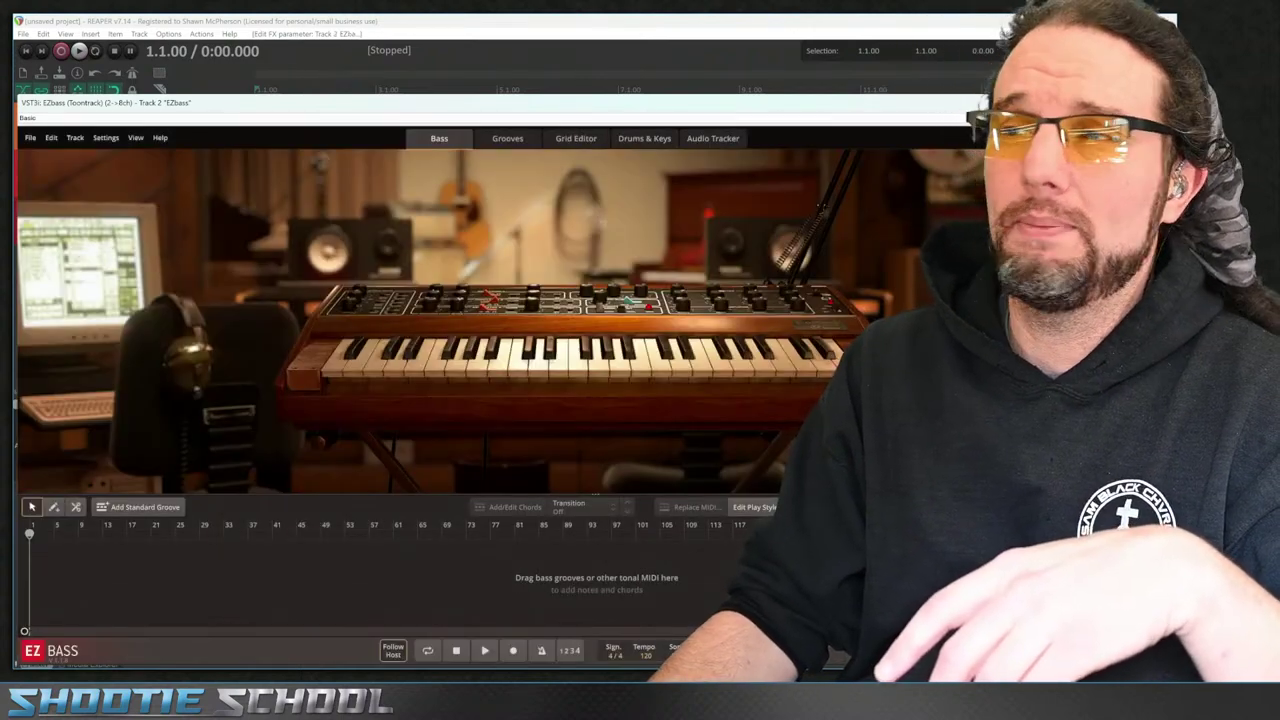
key(Escape)
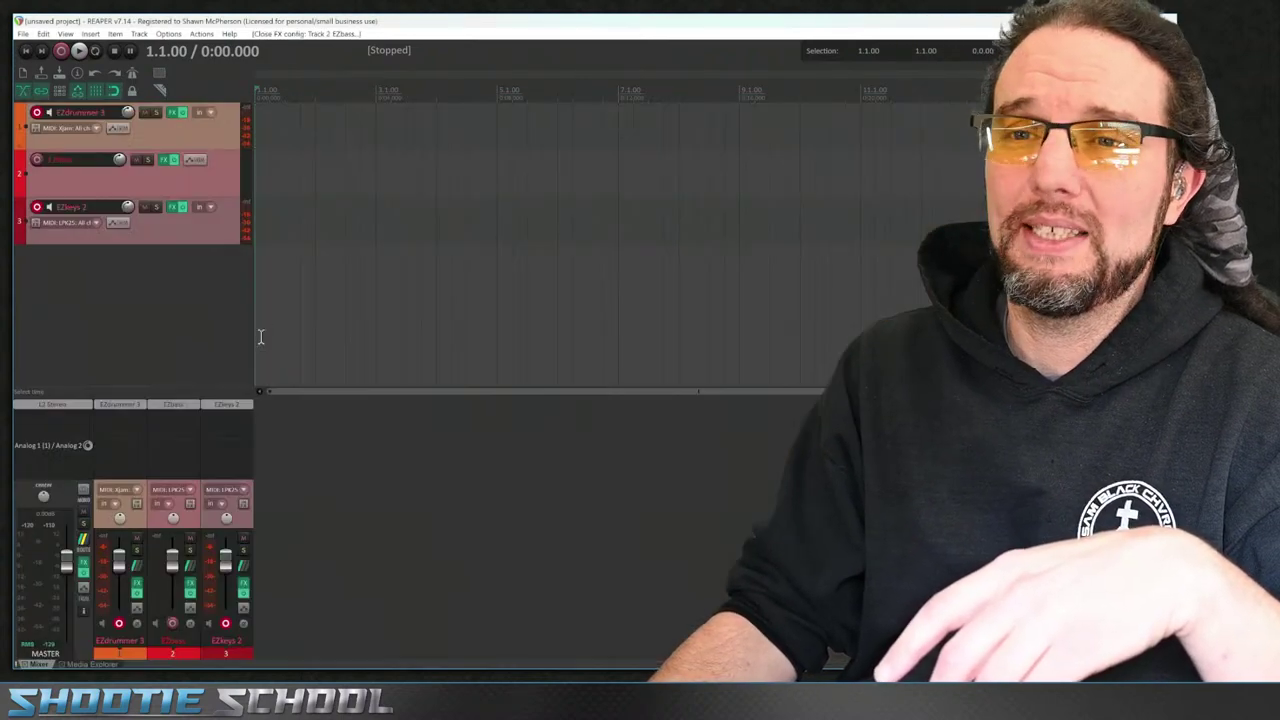
In EZdrummer 3's grid editor, draw one bar with Kick 1 on beats 1 and 3 and Snare 1 on beats 2 and 4
click(112, 405)
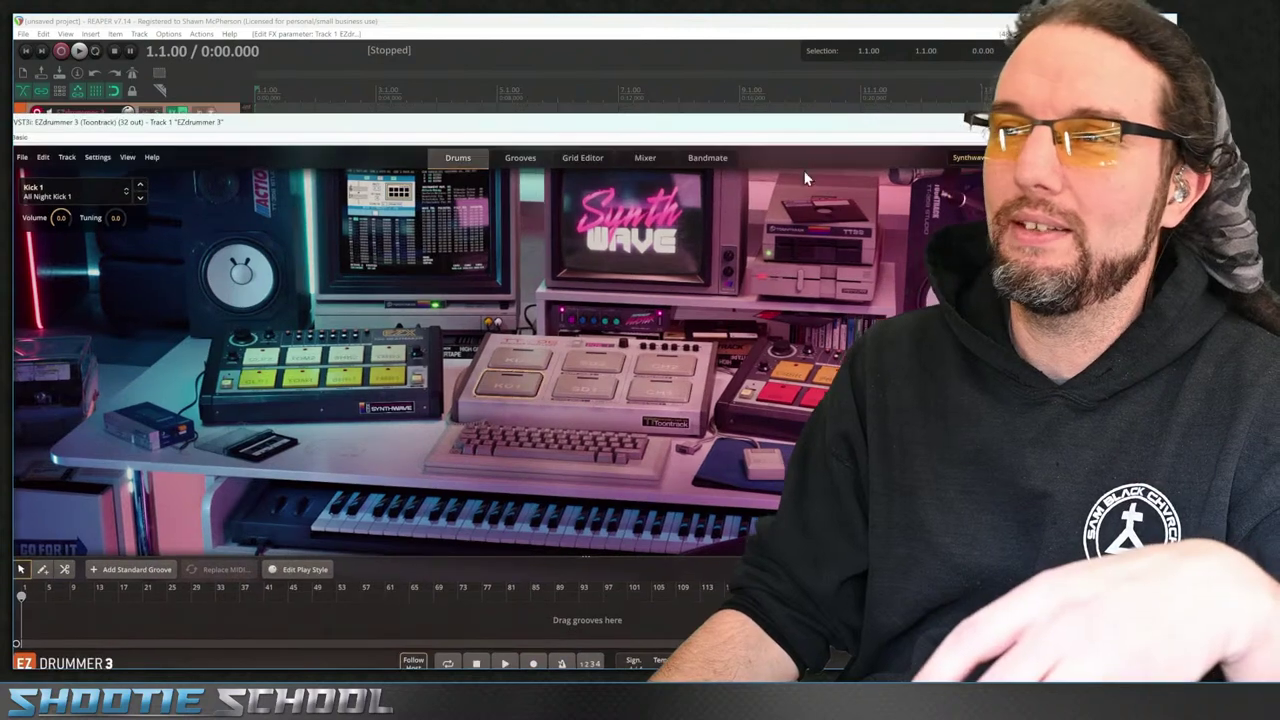
click(584, 157)
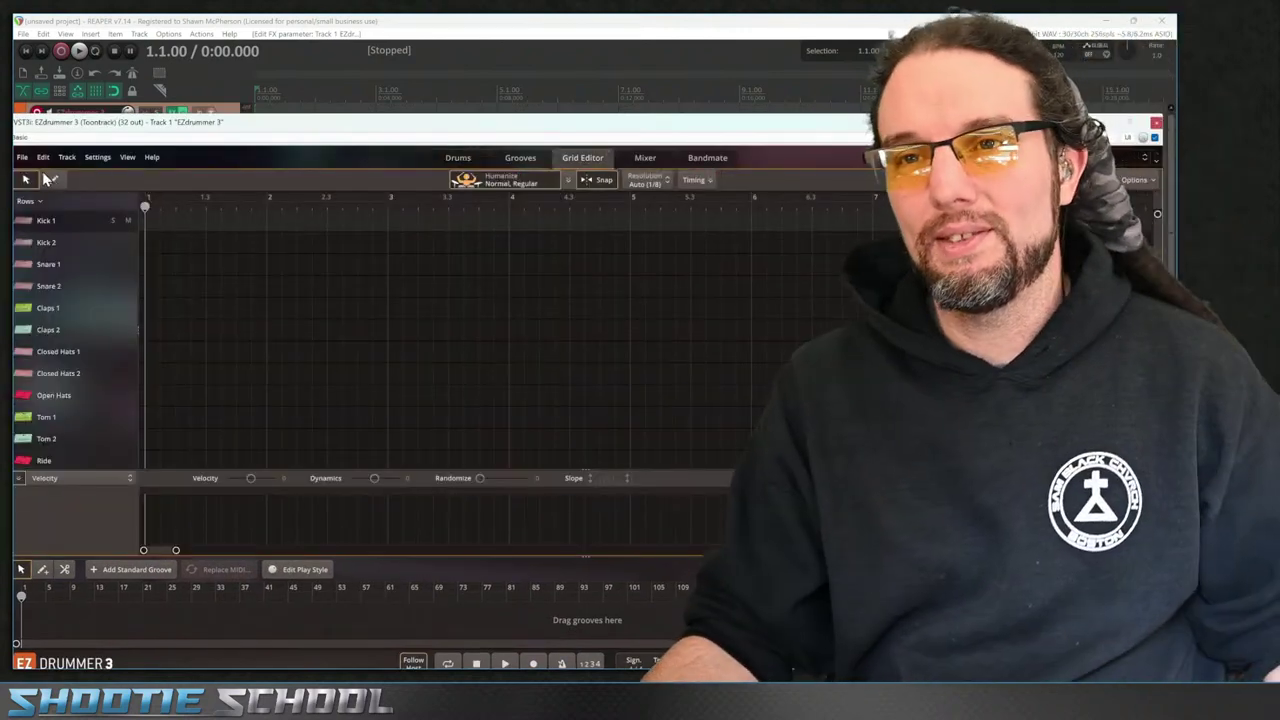
click(53, 179)
click(146, 221)
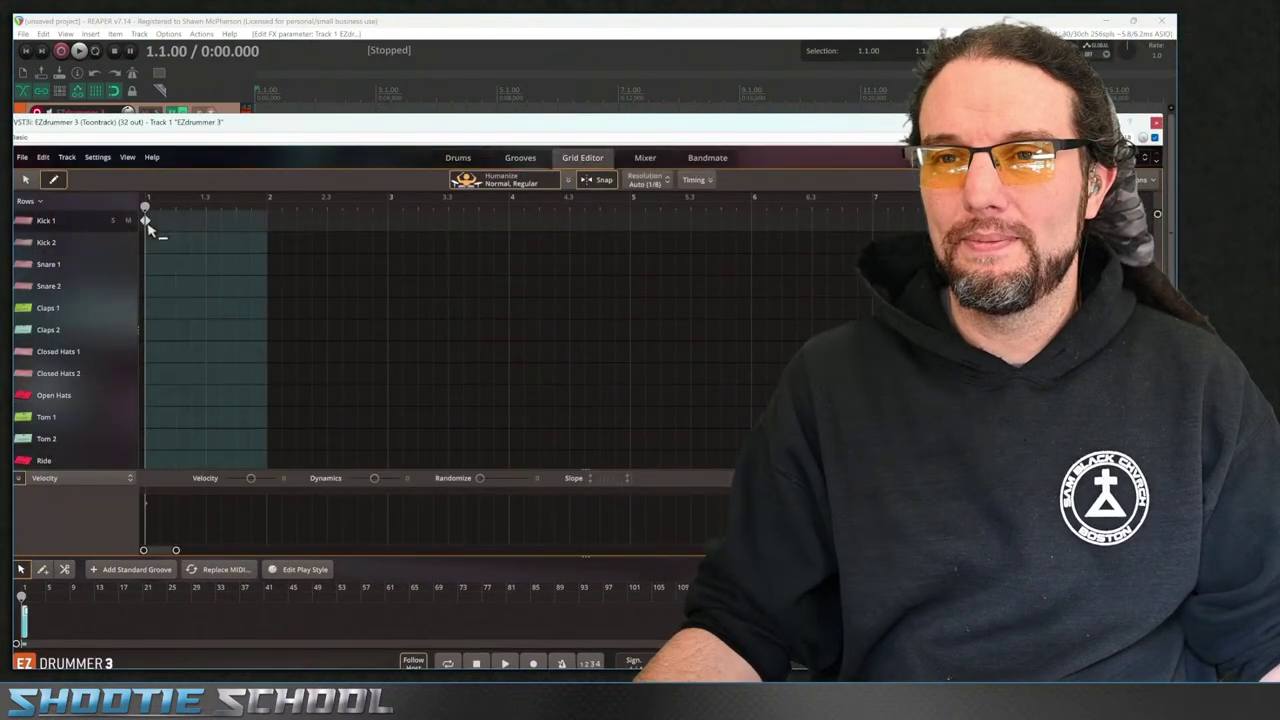
click(205, 220)
click(175, 242)
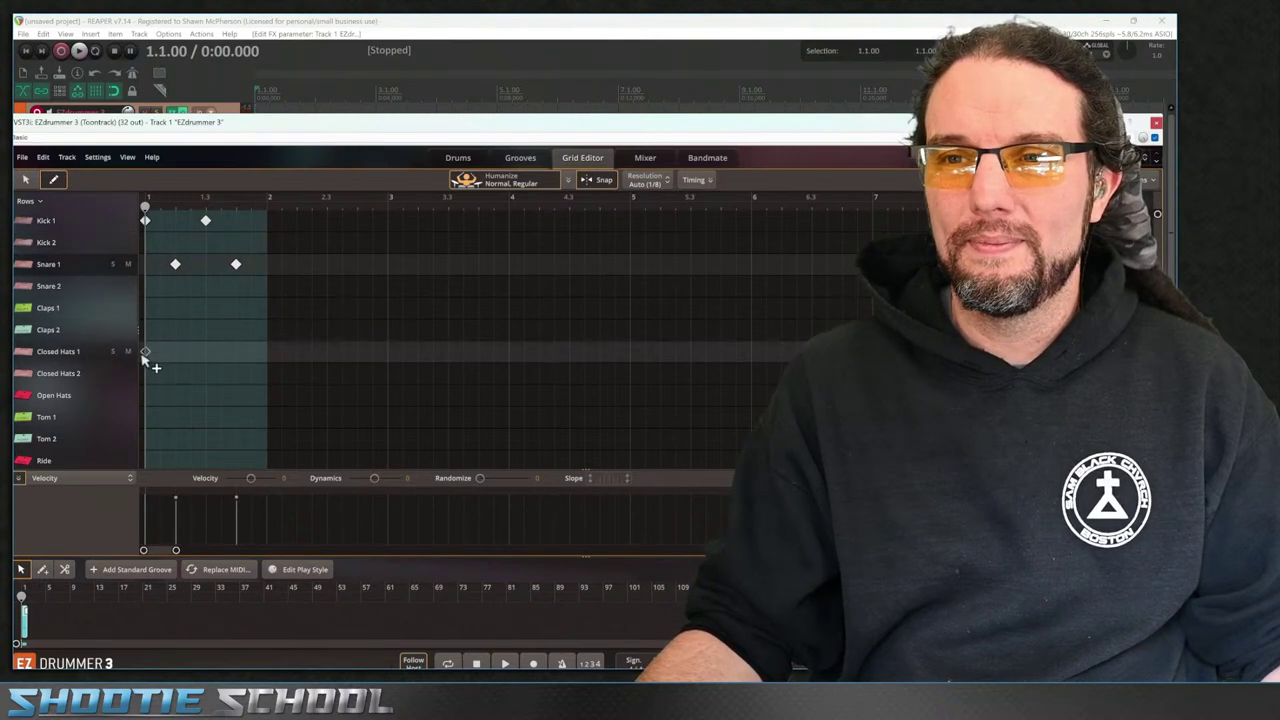
Fill the first bar with eighth-note Closed Hats 1 hits and add one extra sixteenth-note hit at its end
click(252, 352)
scroll(258, 365, up, 4)
click(260, 353)
scroll(258, 365, down, 8)
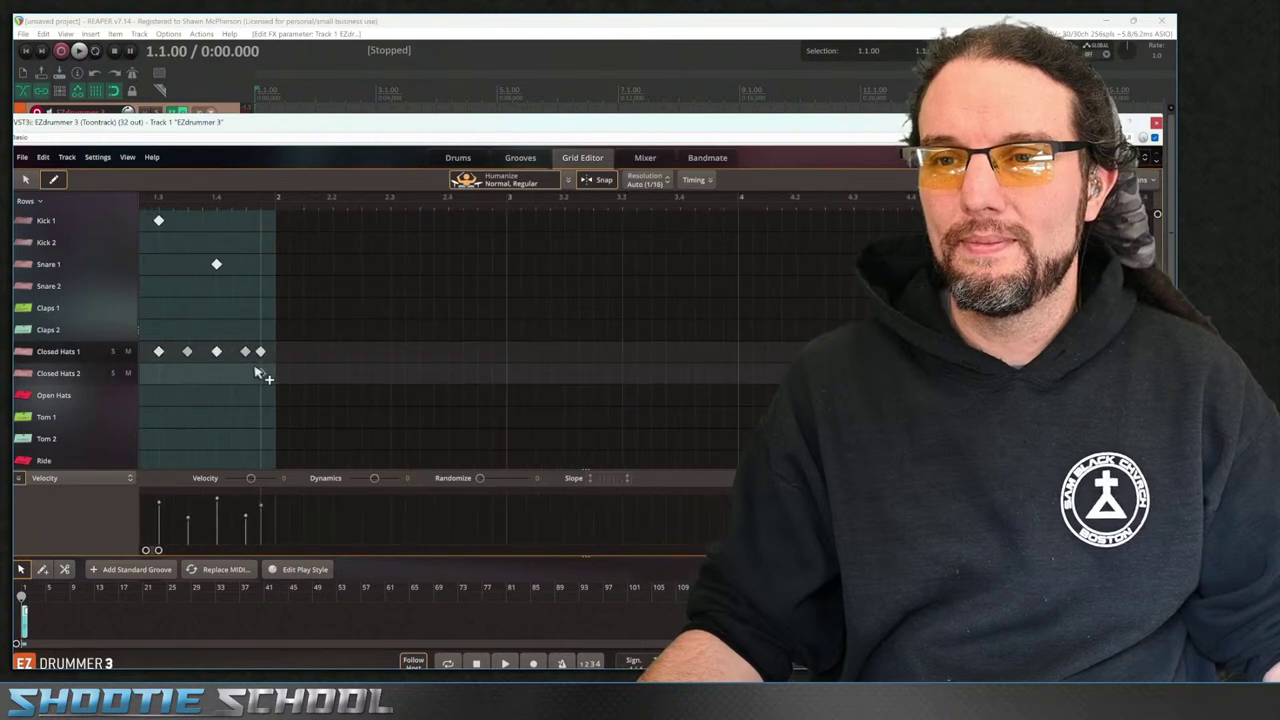
Duplicate the one-bar groove to fill eight bars and merge the copies into a single verse block
click(45, 221)
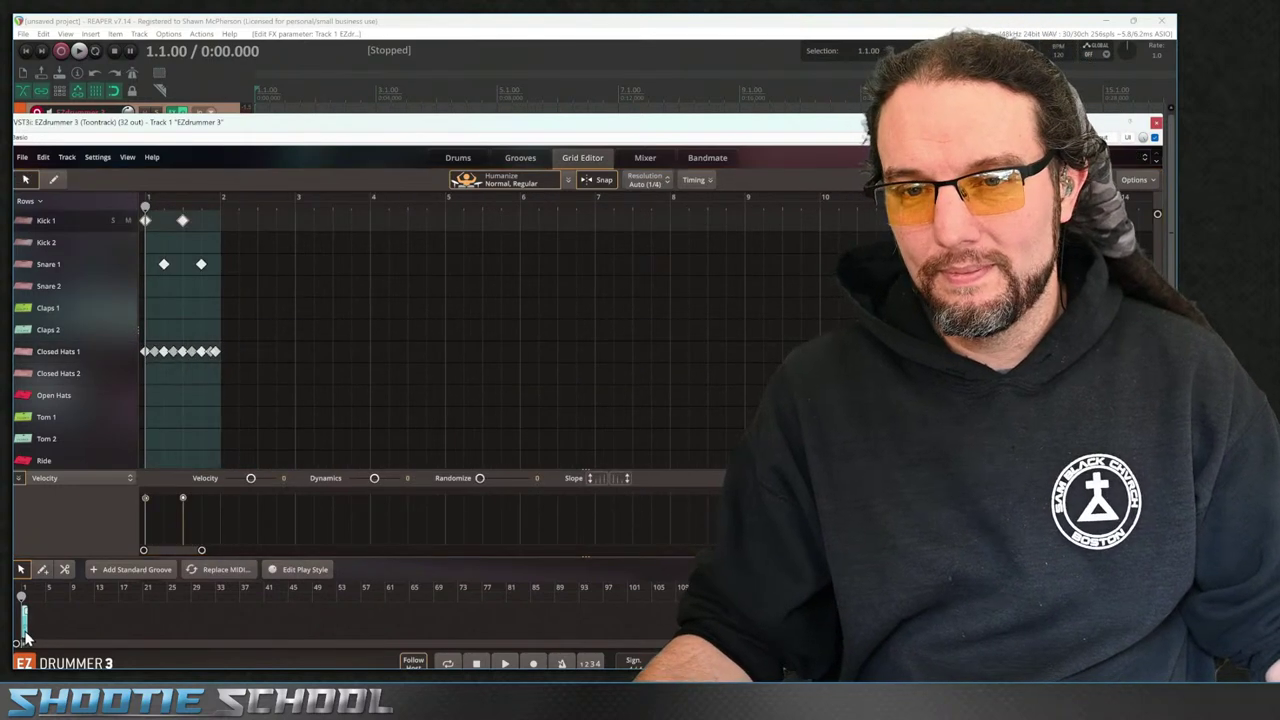
key(ctrl+d)
key(ctrl+d)
key(ctrl+d)
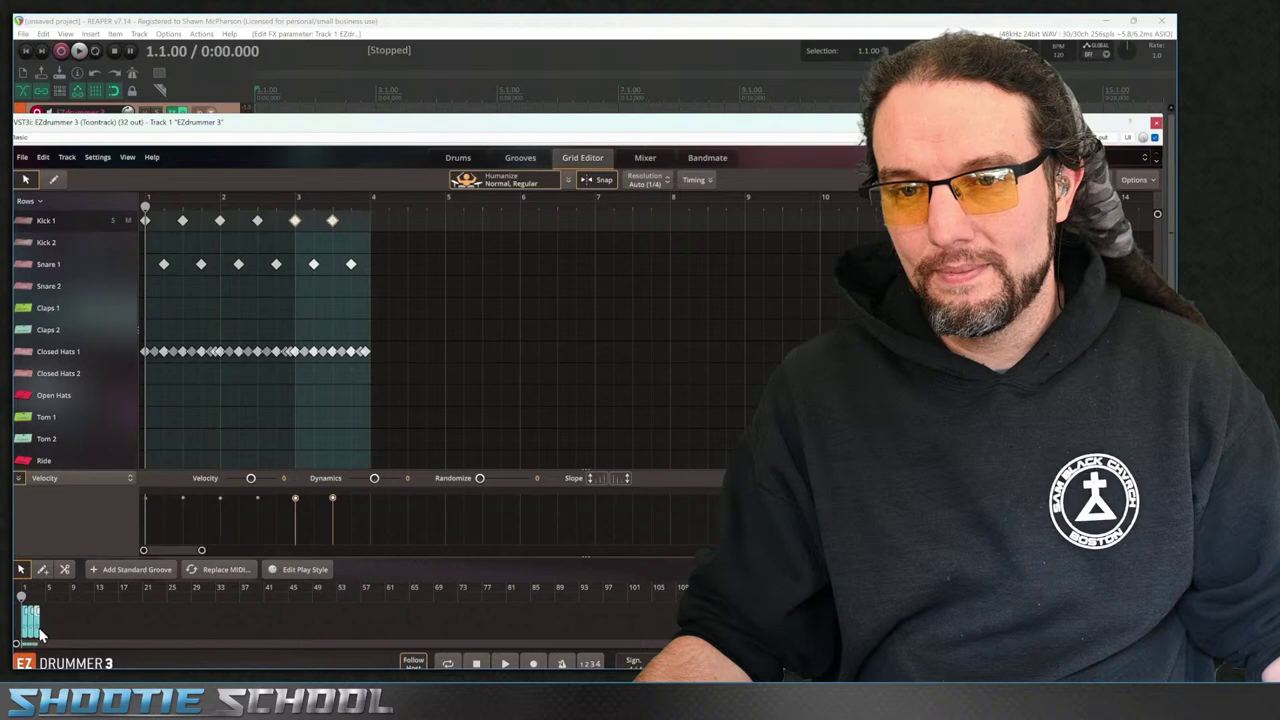
key(ctrl+d)
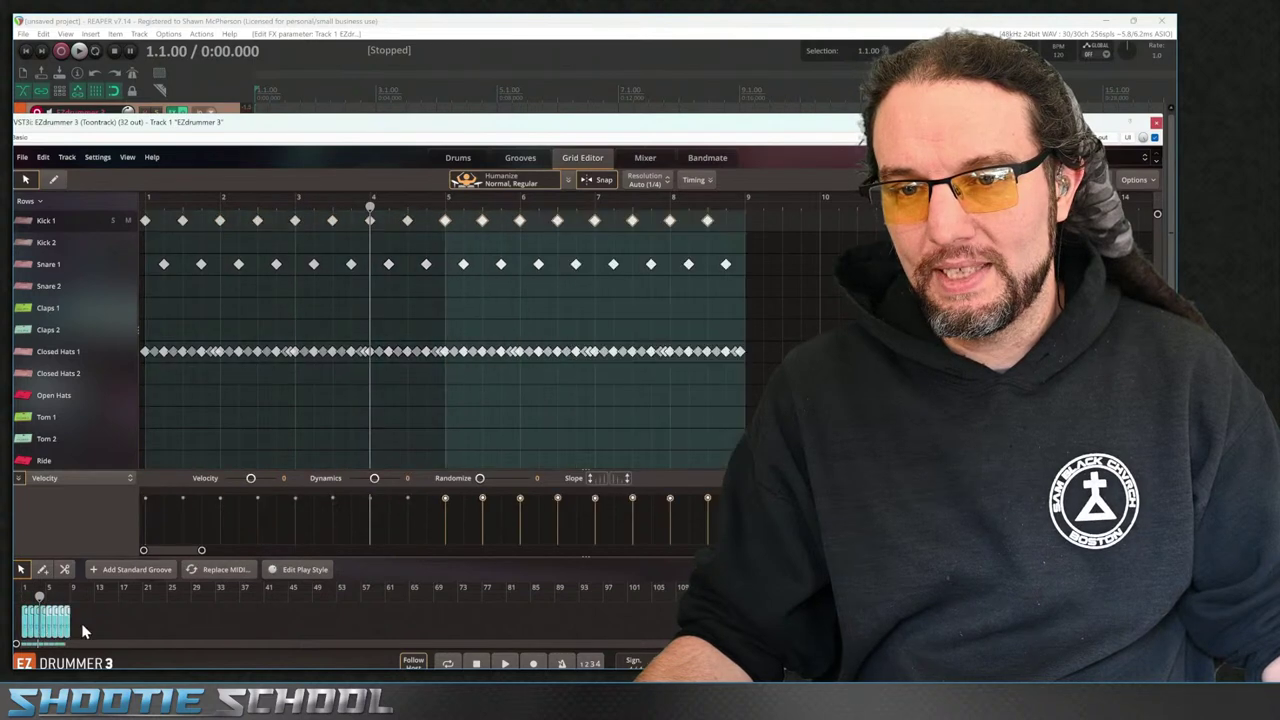
right_click(45, 628)
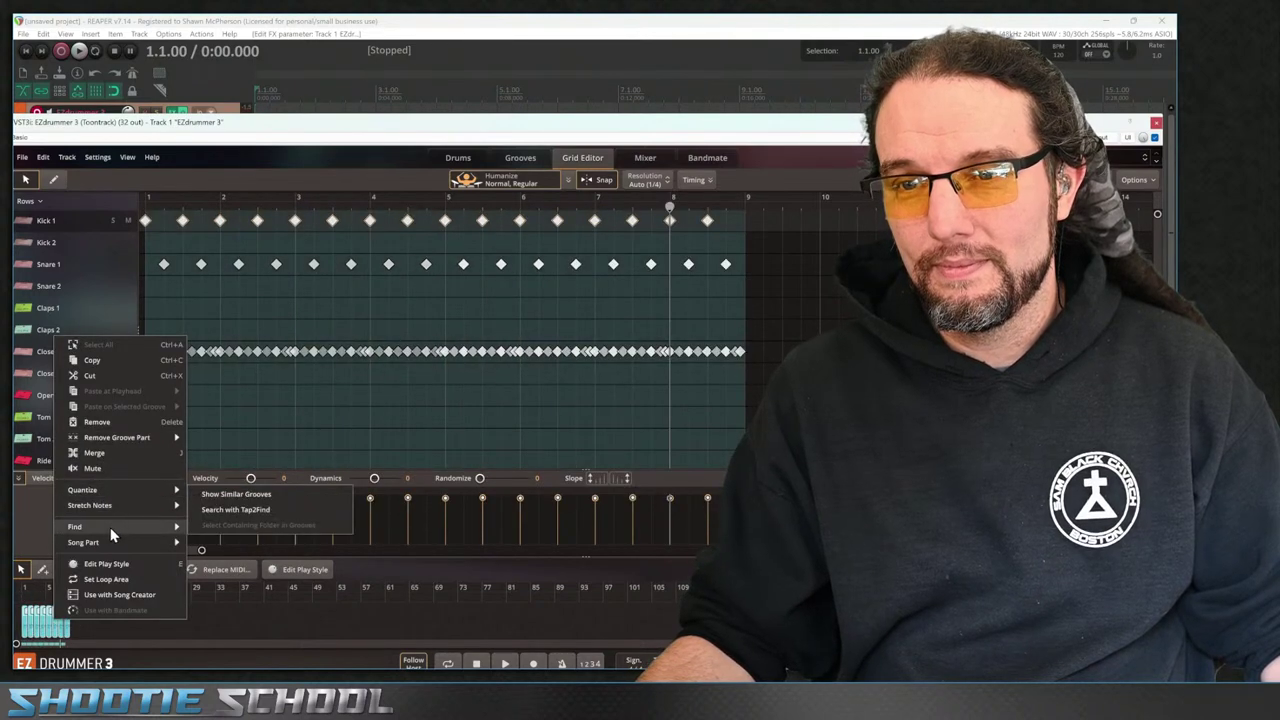
mouse_move(116, 542)
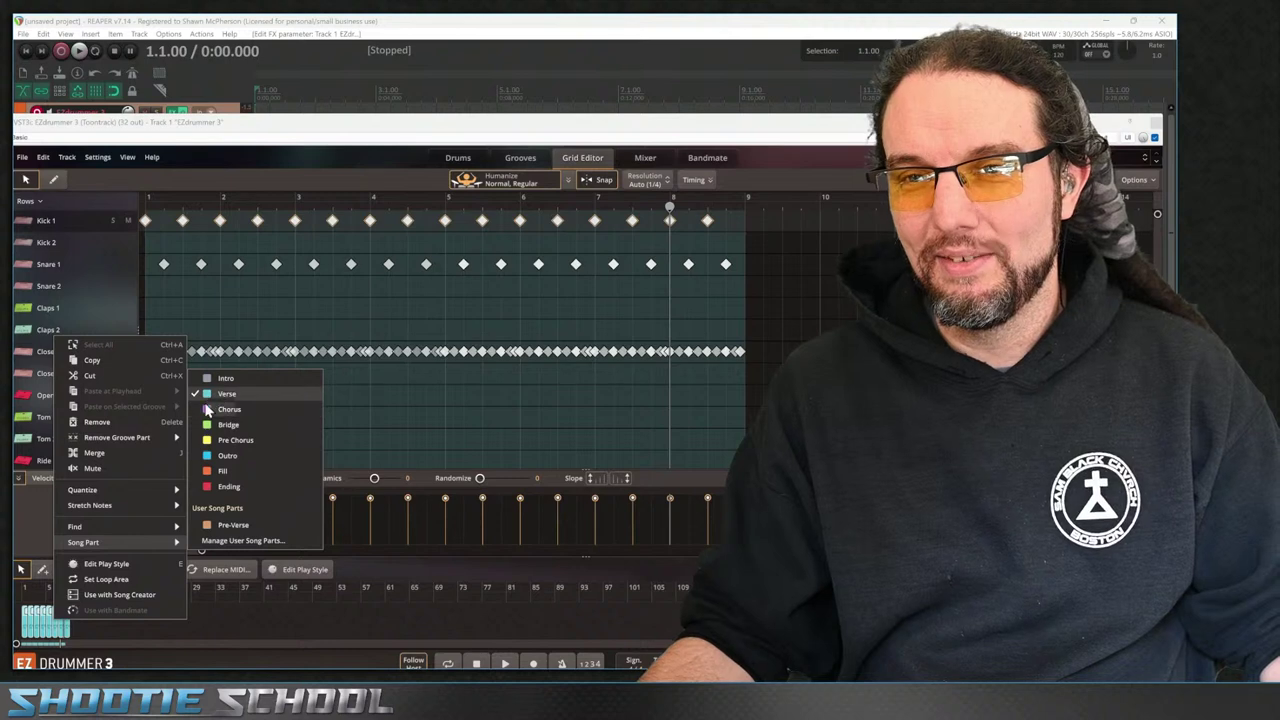
click(129, 452)
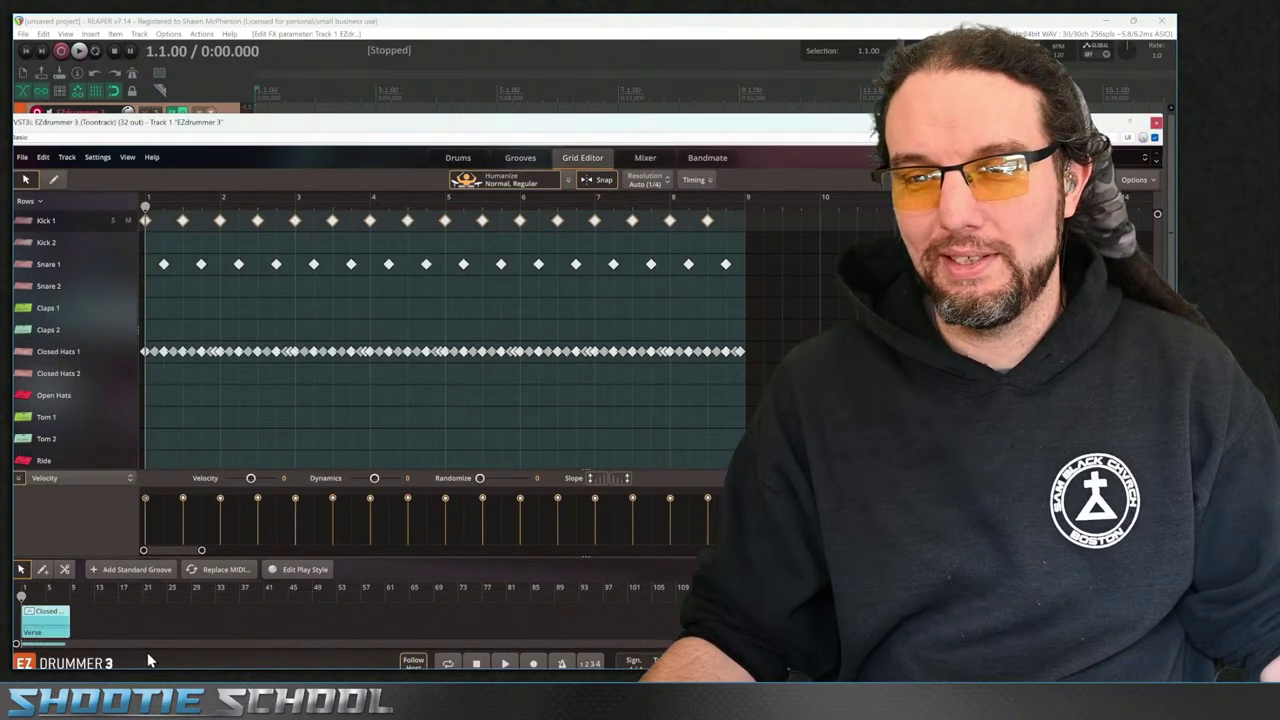
Copy the verse block to bar 9 and move the copy's snare hits from Snare 1 to Snare 2
drag(55, 627, 97, 622)
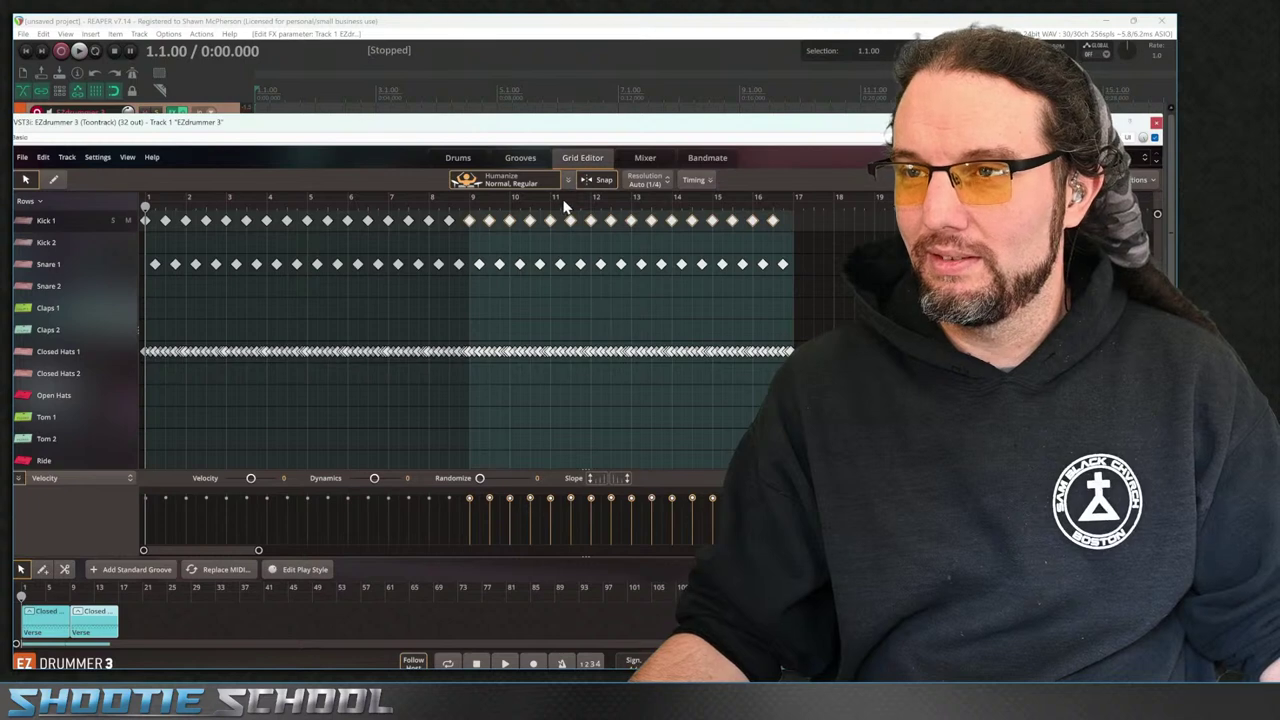
click(565, 224)
scroll(580, 277, up, 4)
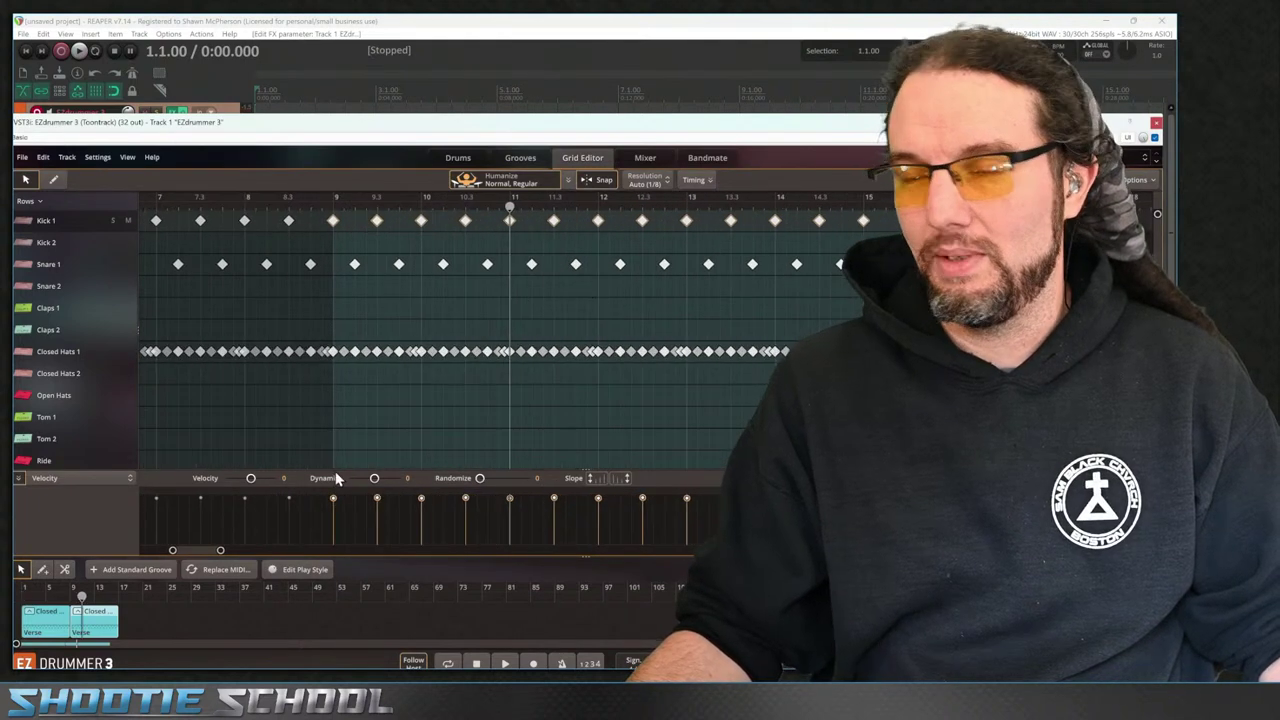
scroll(548, 343, up, 1)
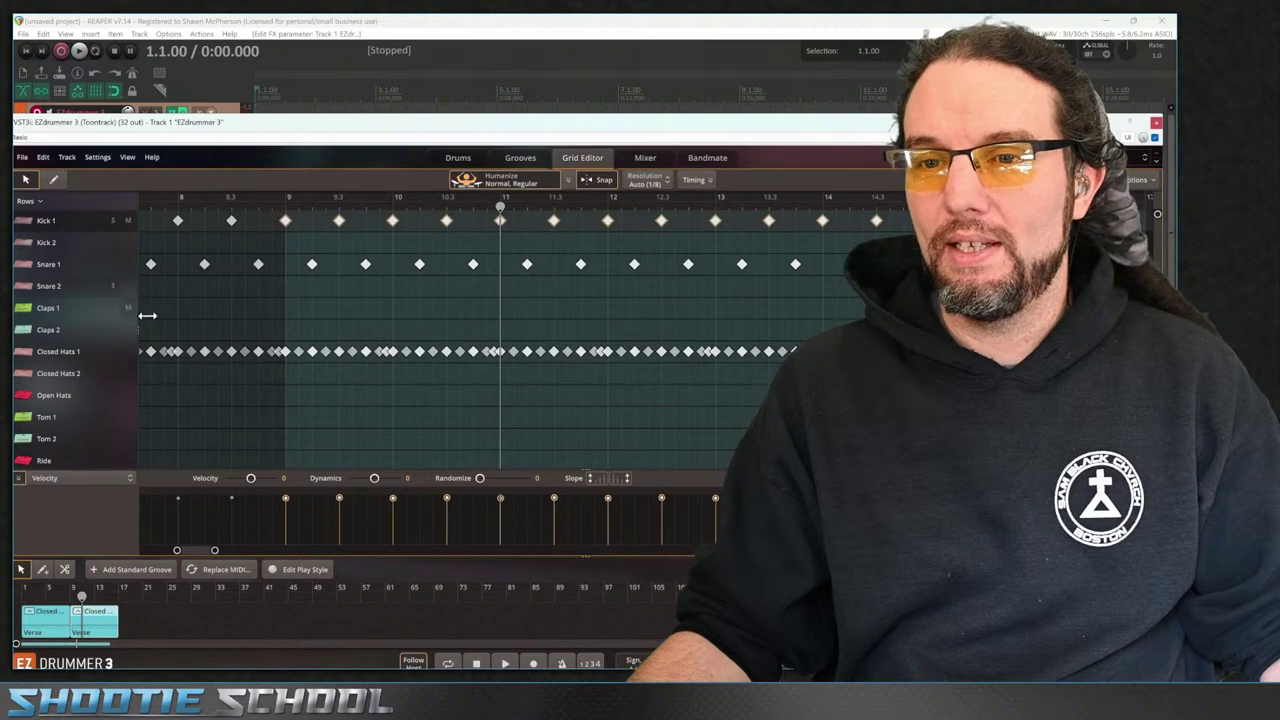
click(62, 266)
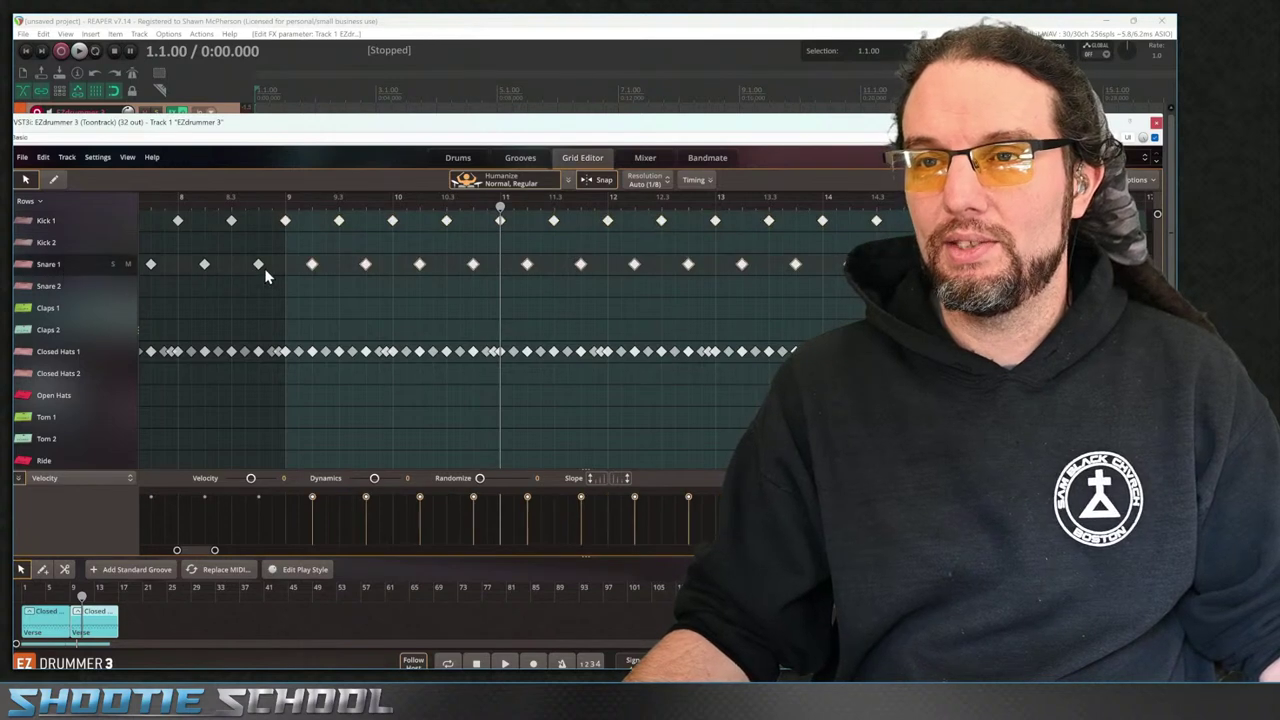
drag(312, 278, 332, 314)
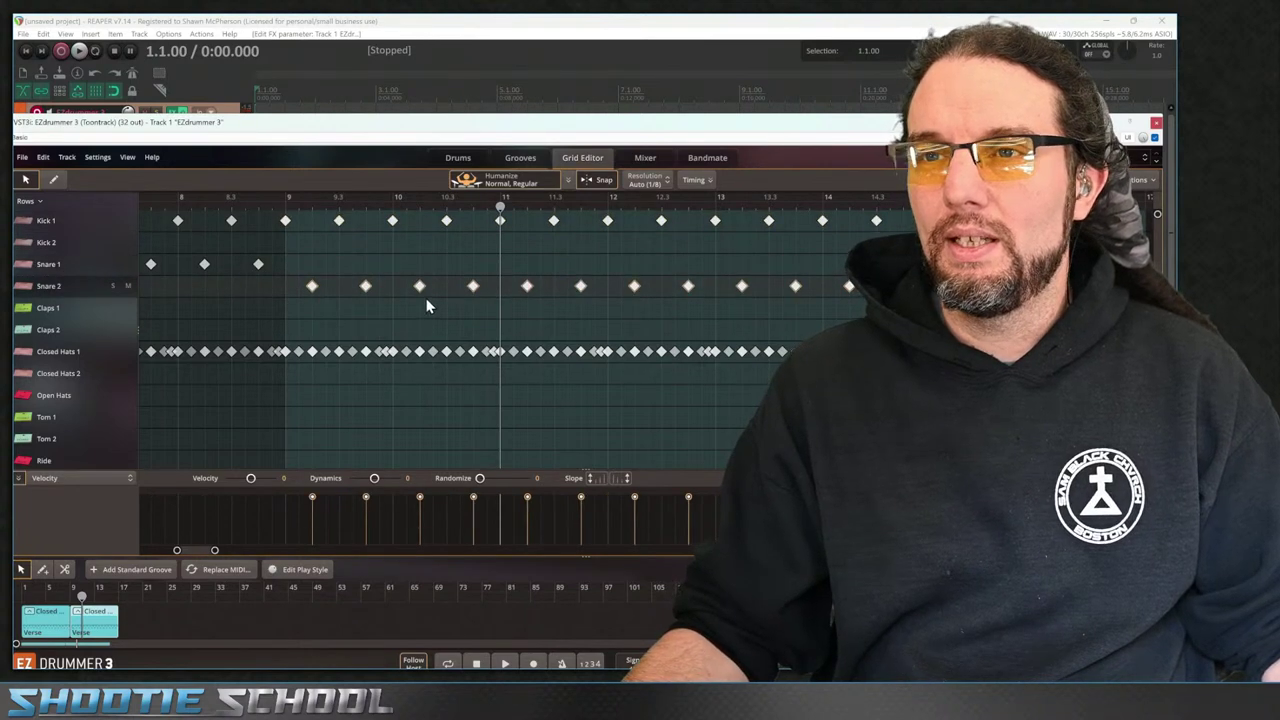
Add Kick 1 hits on beats 2 and 4 of bars 9 and 10
click(54, 178)
click(312, 220)
click(366, 220)
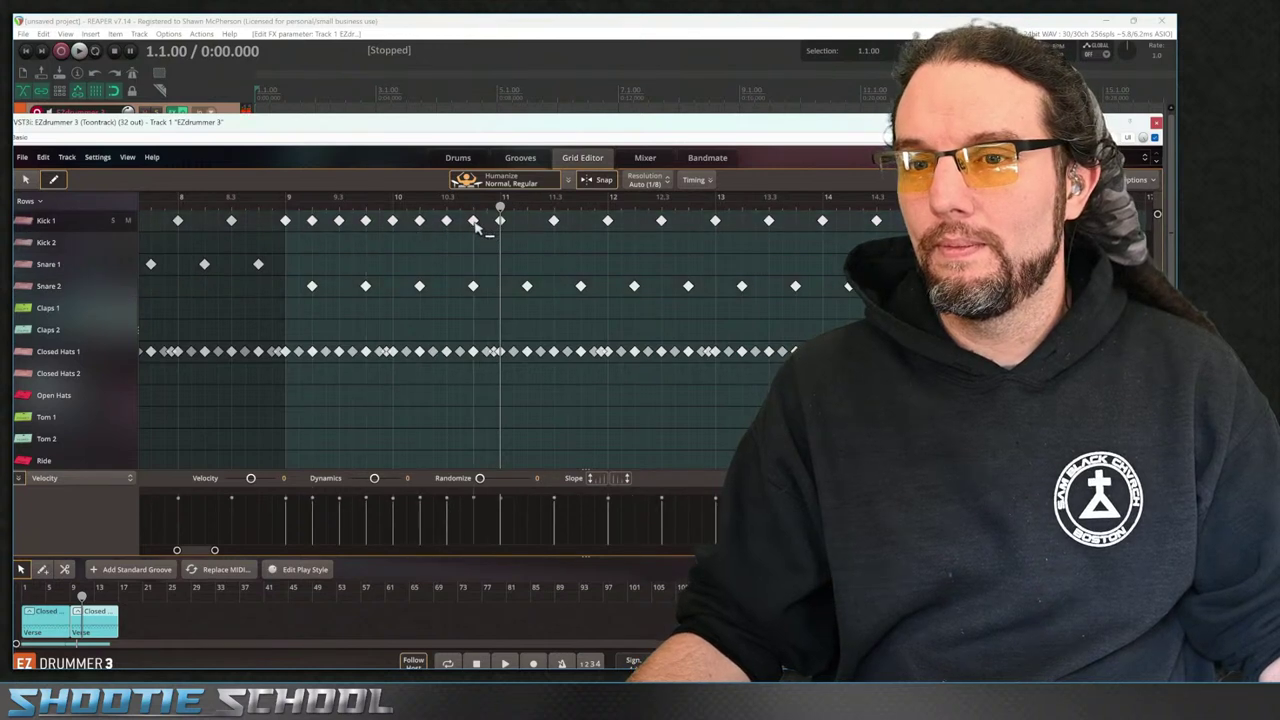
click(474, 221)
Reduce the second block to its first two bars, repeat them up to bar 25, and merge the copies
scroll(92, 622, up, 5)
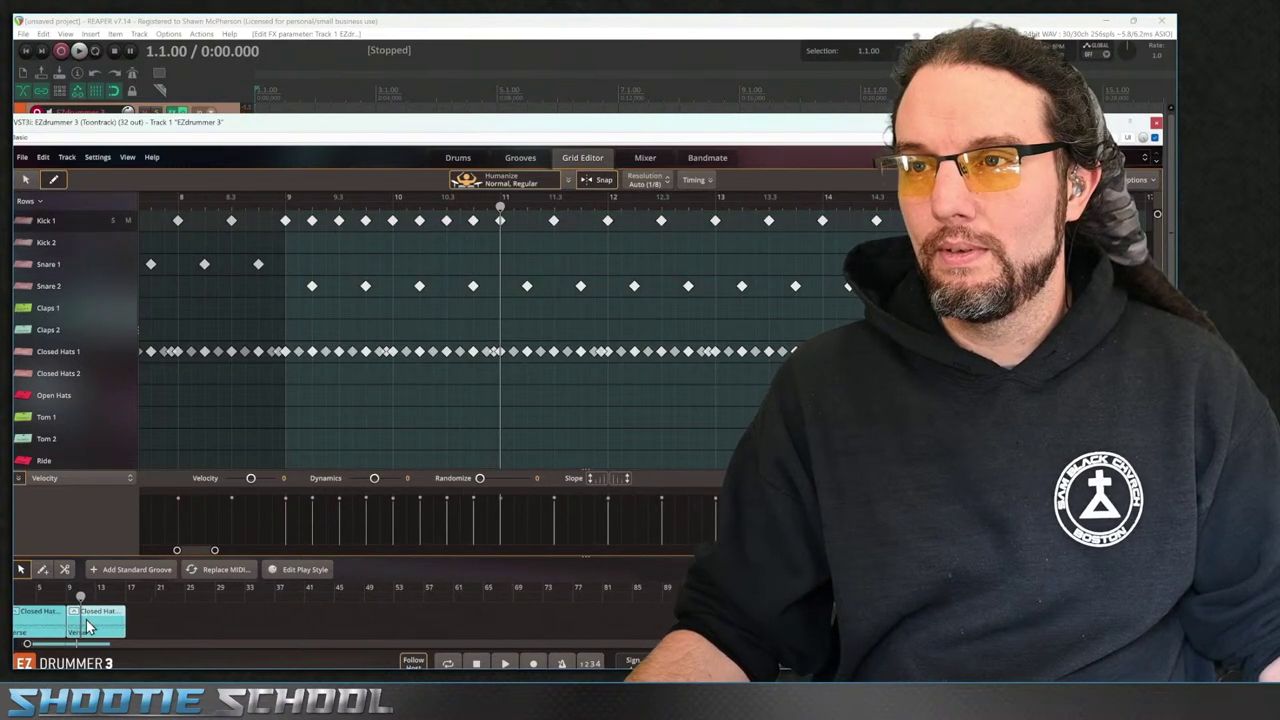
drag(136, 615, 218, 626)
click(74, 632)
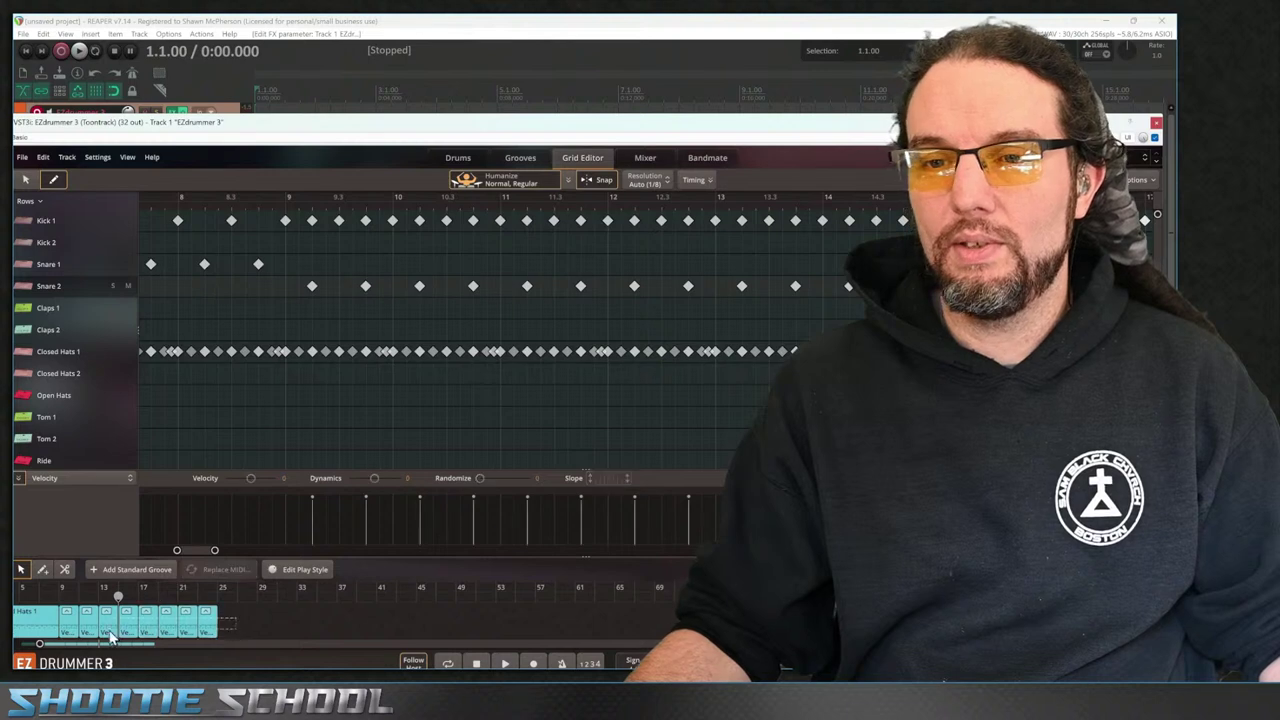
right_click(166, 614)
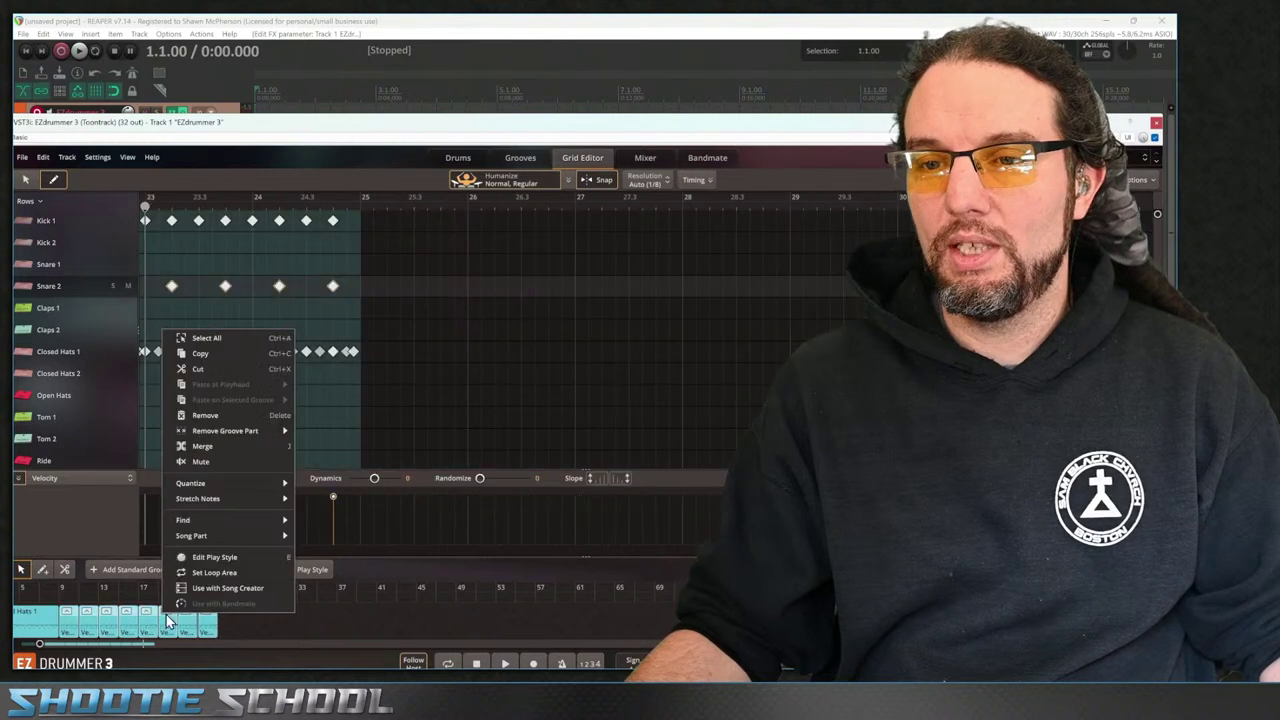
click(228, 452)
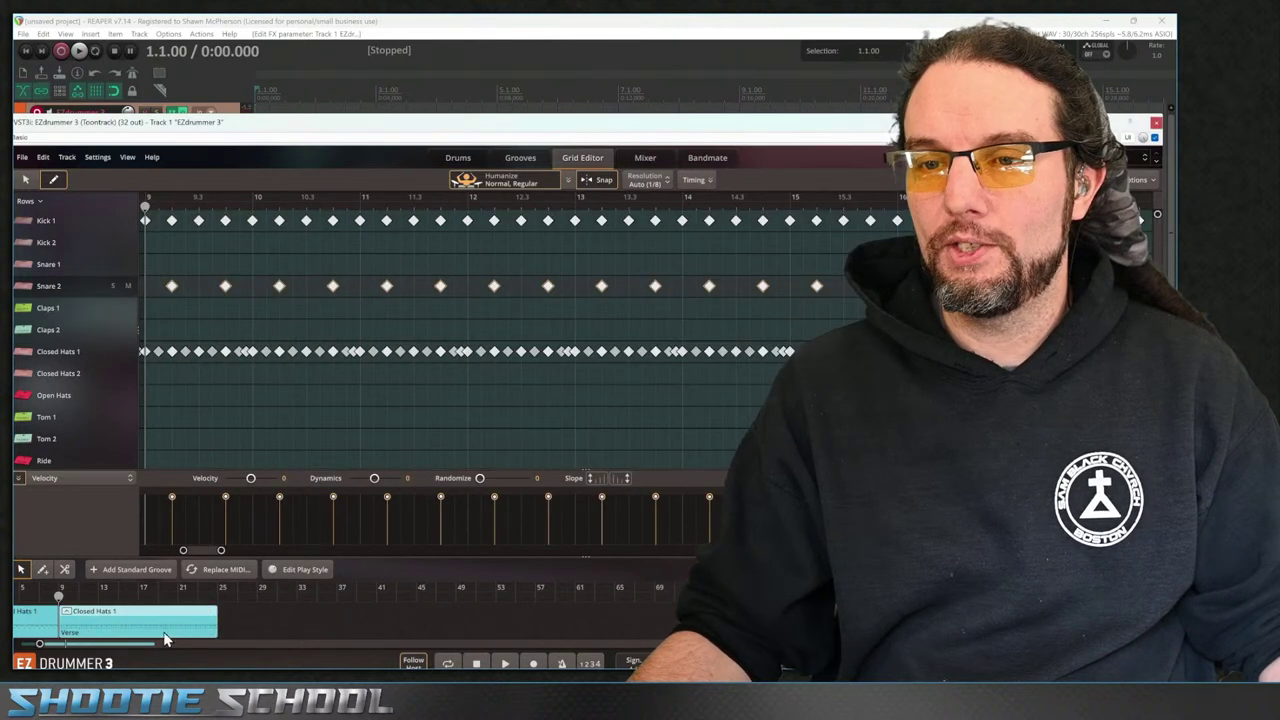
Set the merged block's song part to Chorus and trim it to eight bars
right_click(167, 628)
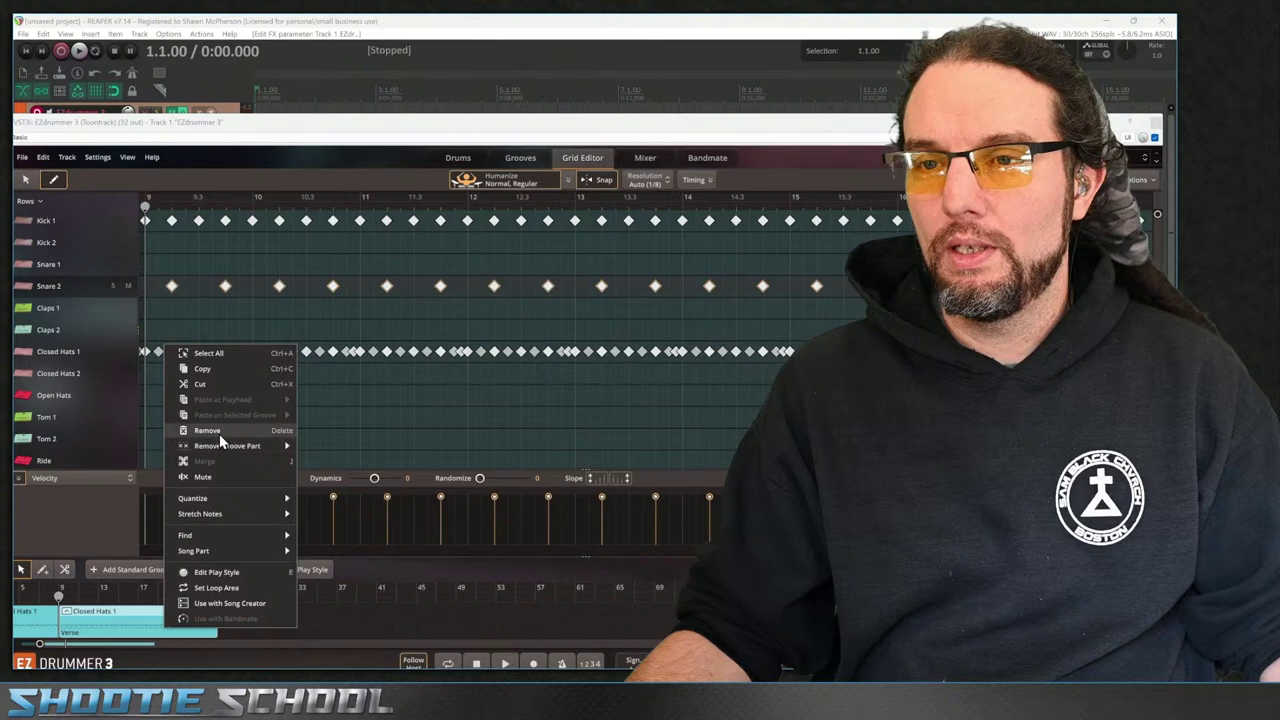
mouse_move(222, 445)
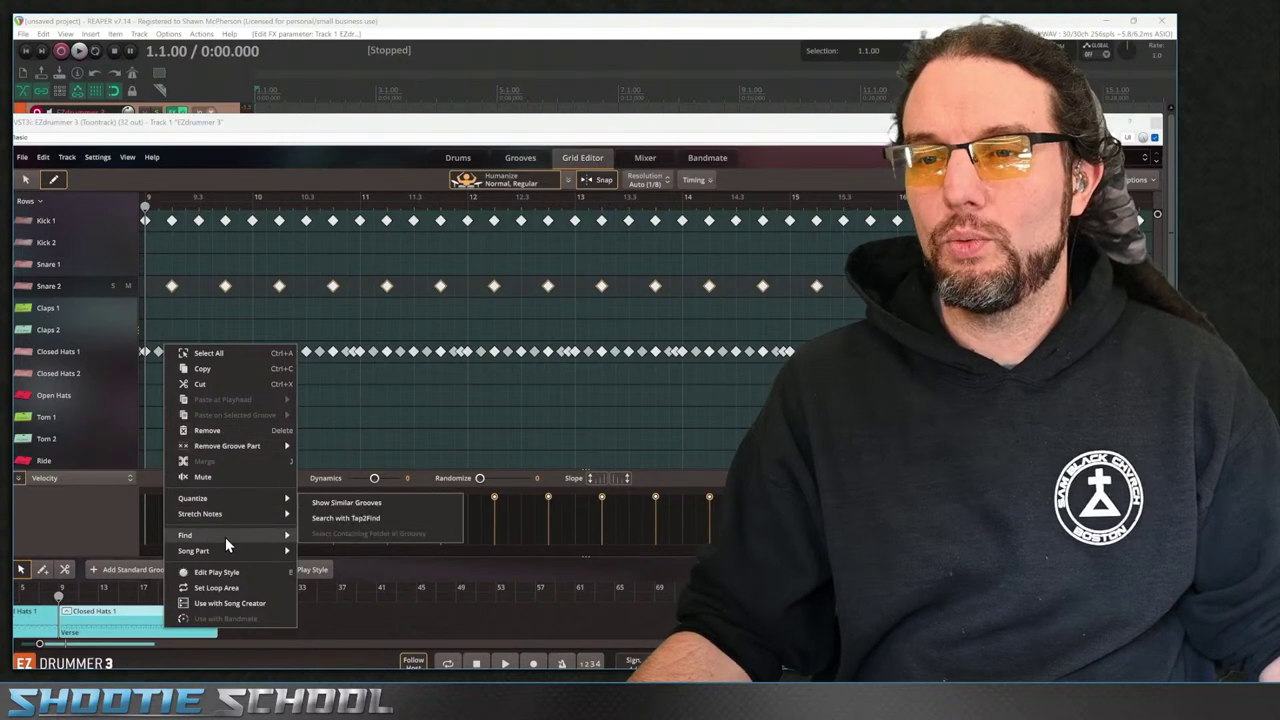
mouse_move(227, 551)
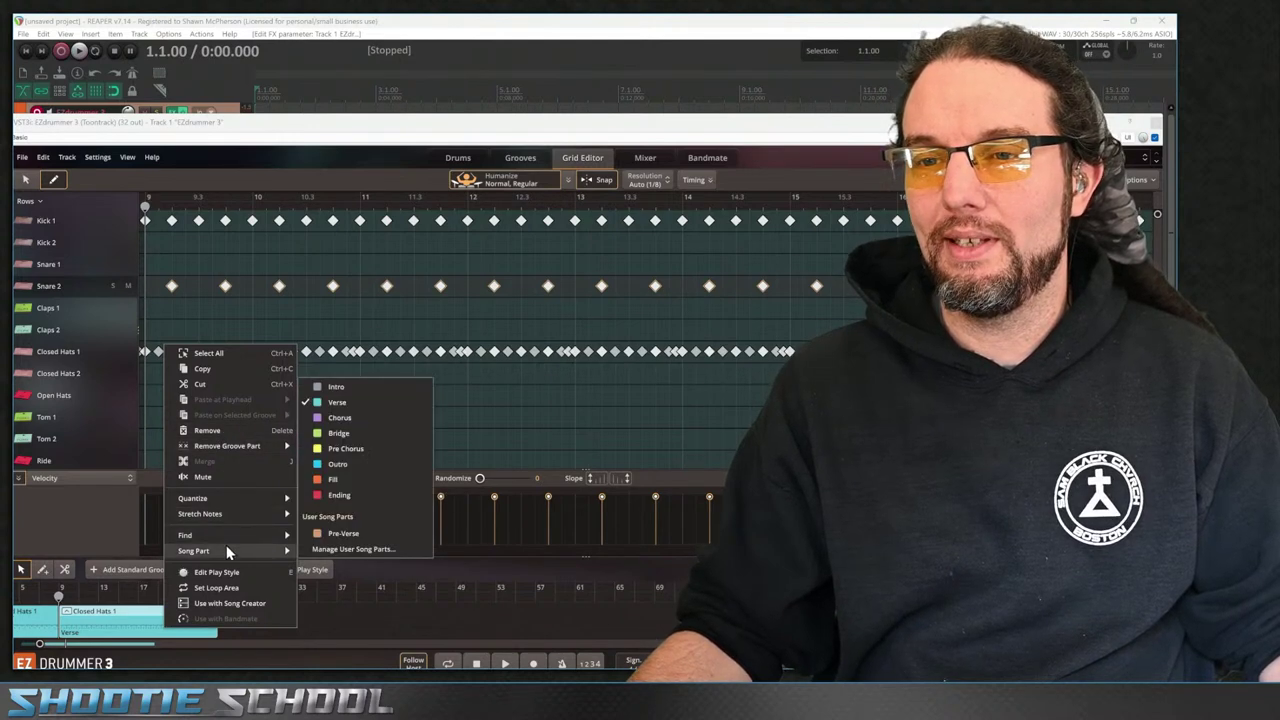
click(337, 419)
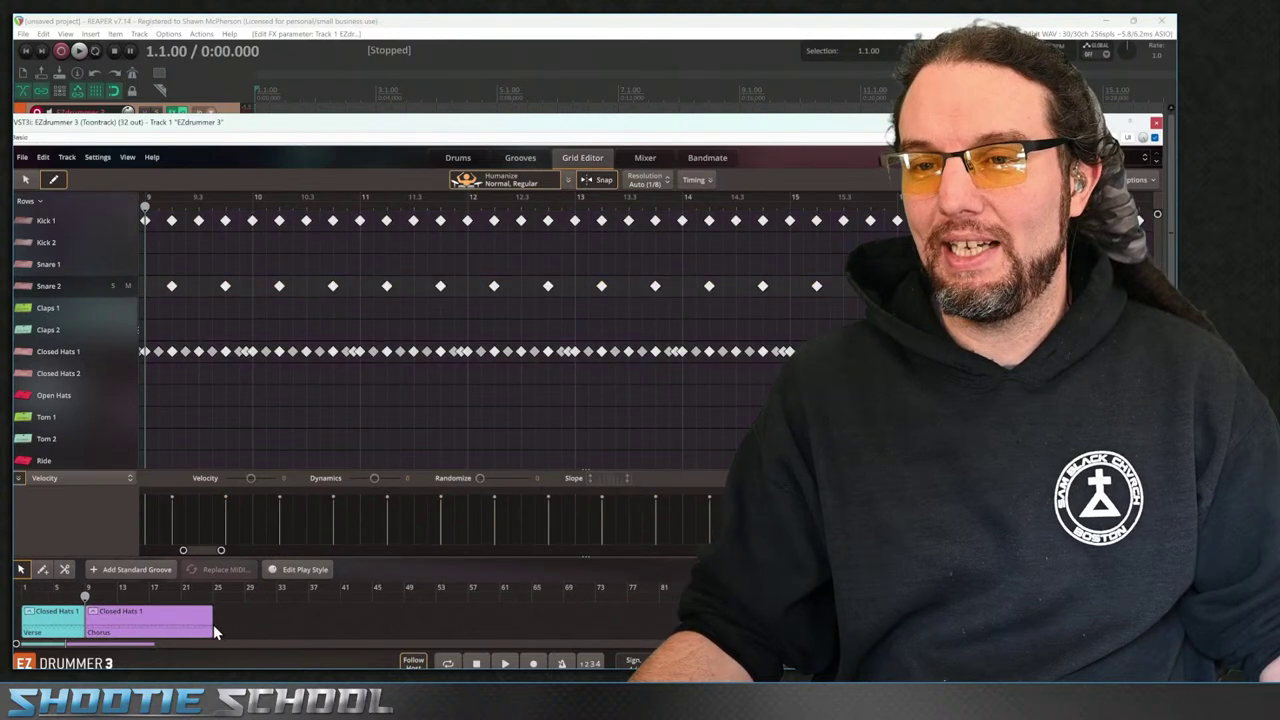
drag(210, 624, 152, 626)
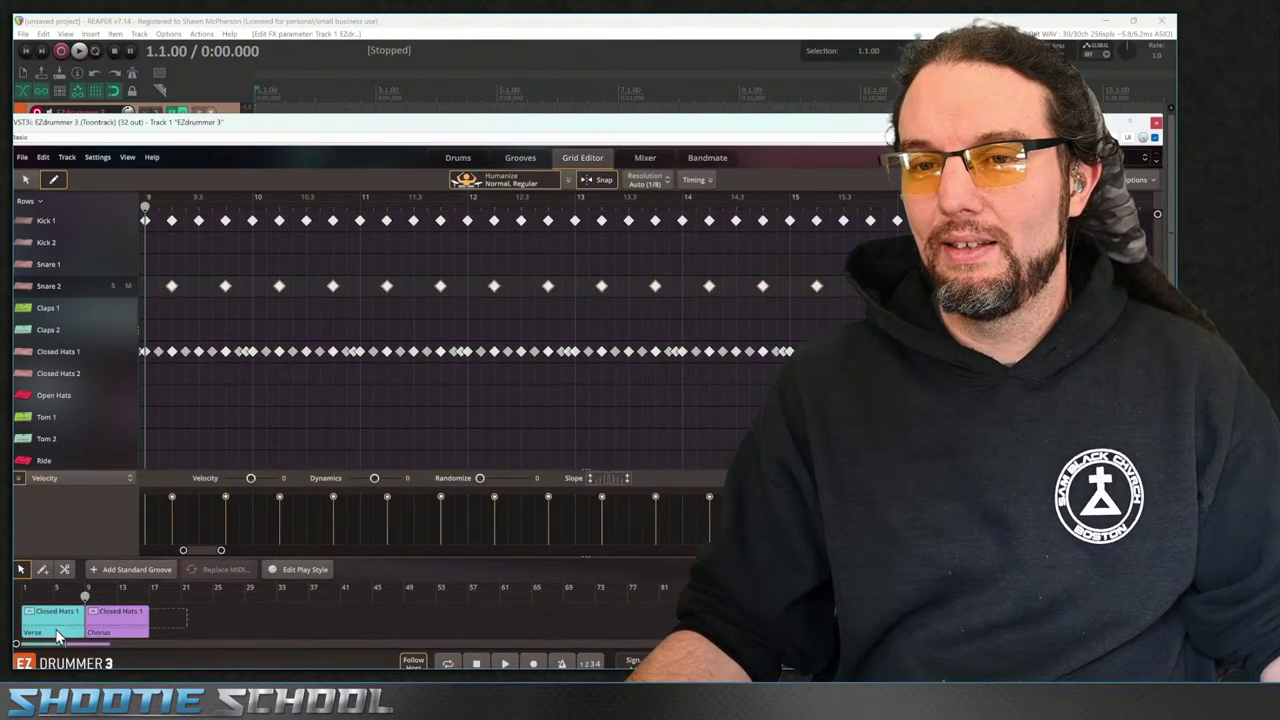
Duplicate the verse and chorus pair to extend the arrangement to 32 bars, and close the EZdrummer 3 window
key(ctrl+d)
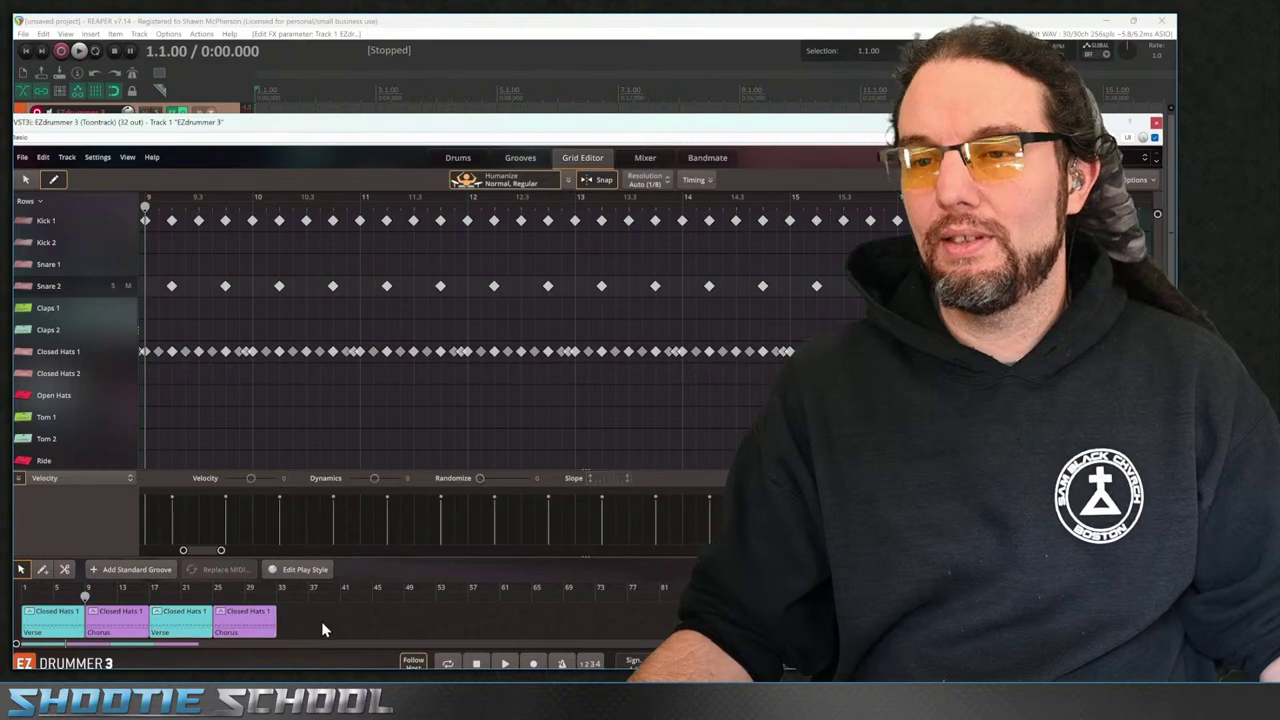
click(1155, 122)
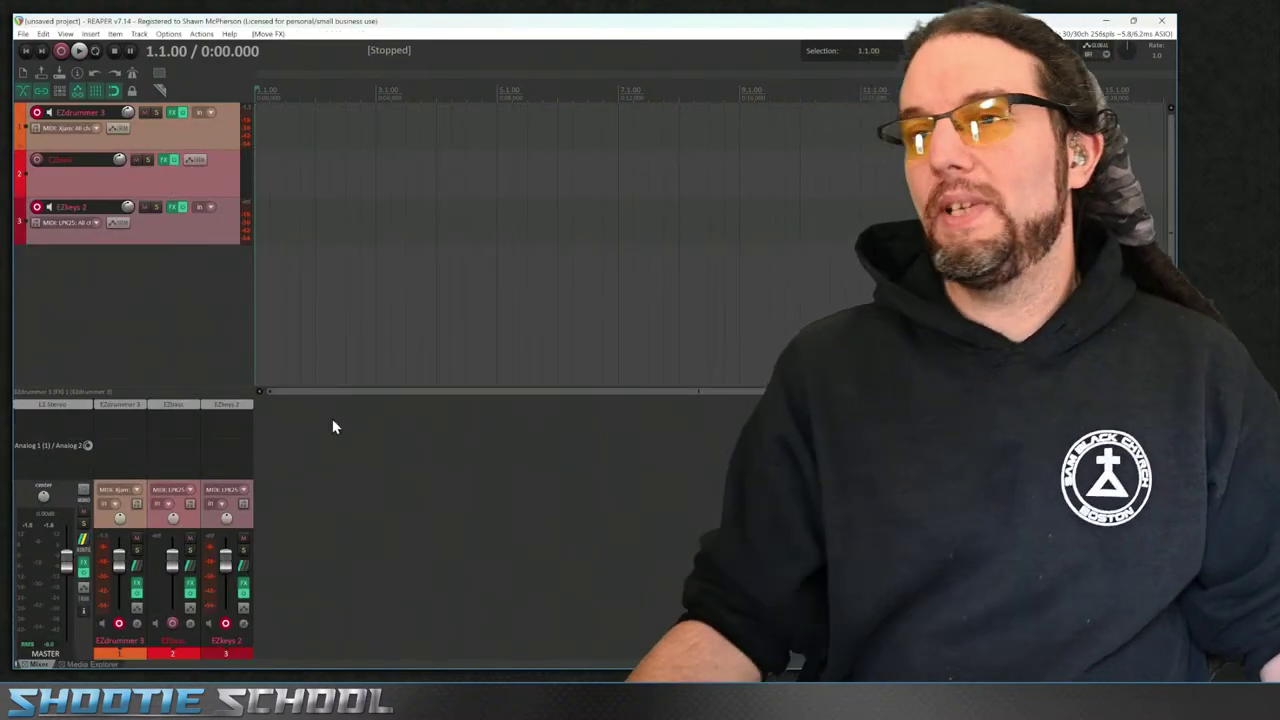
Check the EZbass instrument, and add the Riffer plug-in to the EZbass track
click(186, 408)
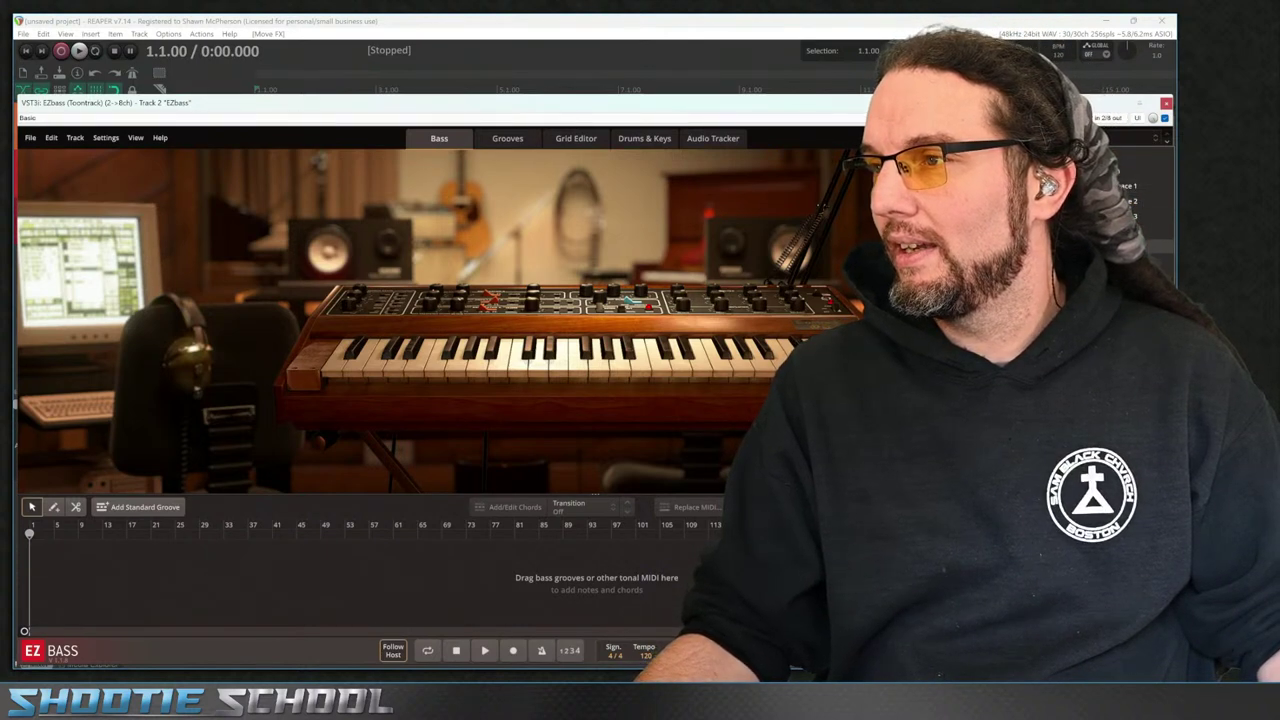
click(1166, 105)
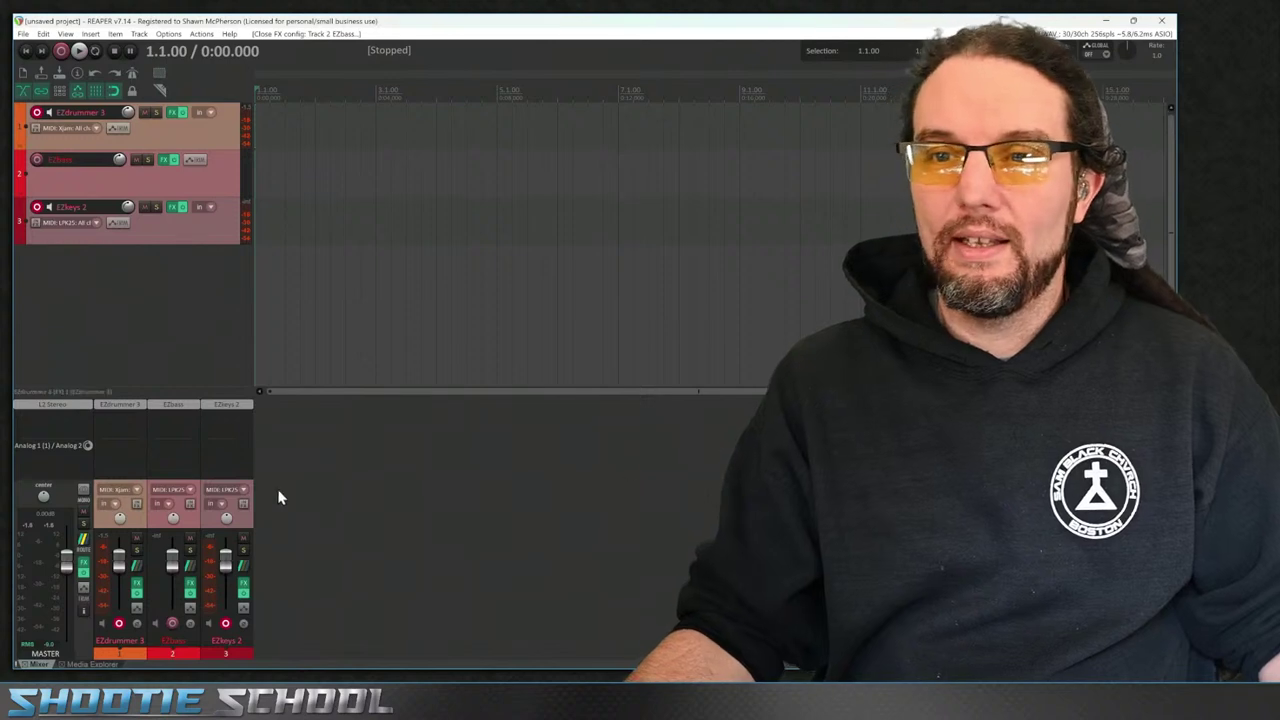
double_click(156, 418)
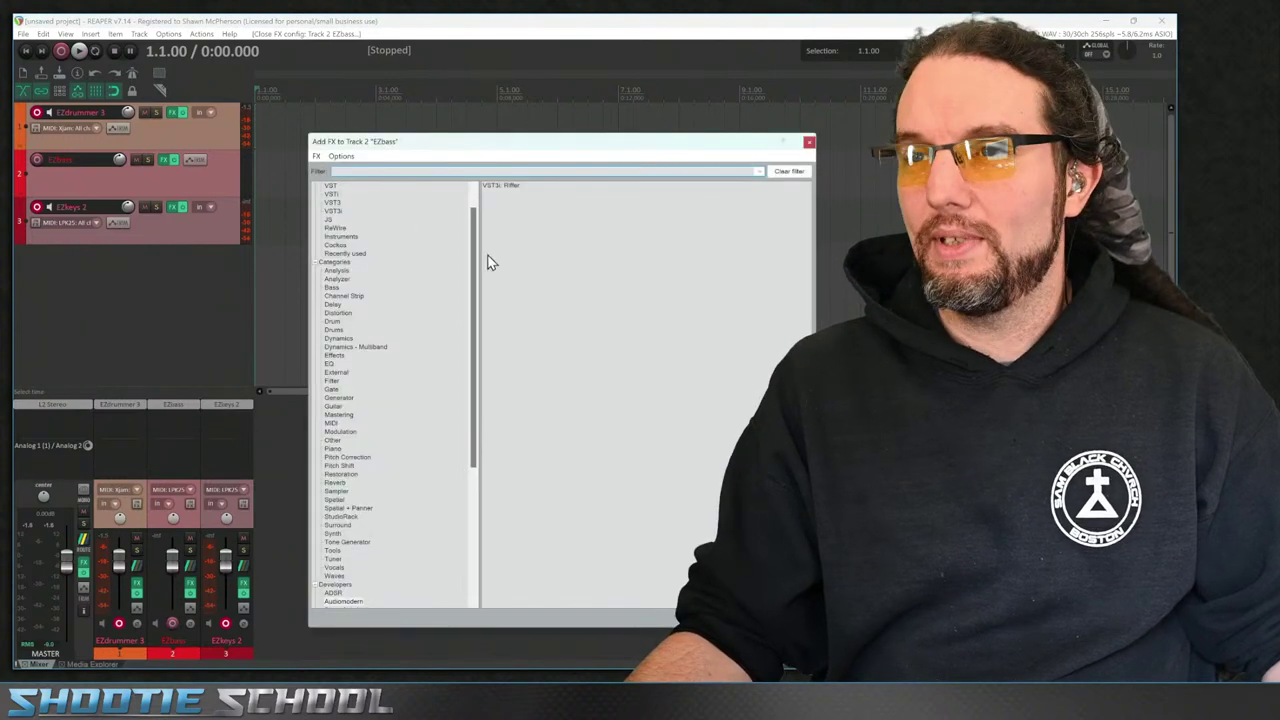
double_click(517, 189)
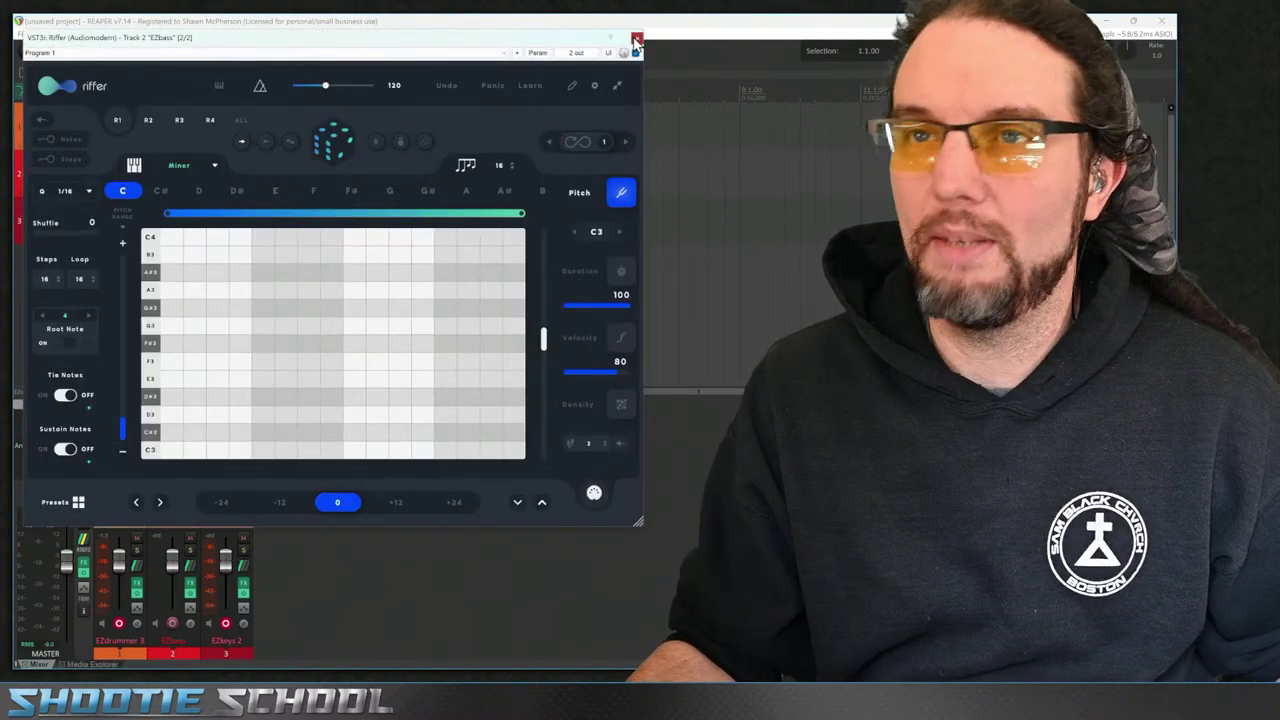
click(636, 40)
Save the project as RifferNew in the Riffer folder
click(21, 34)
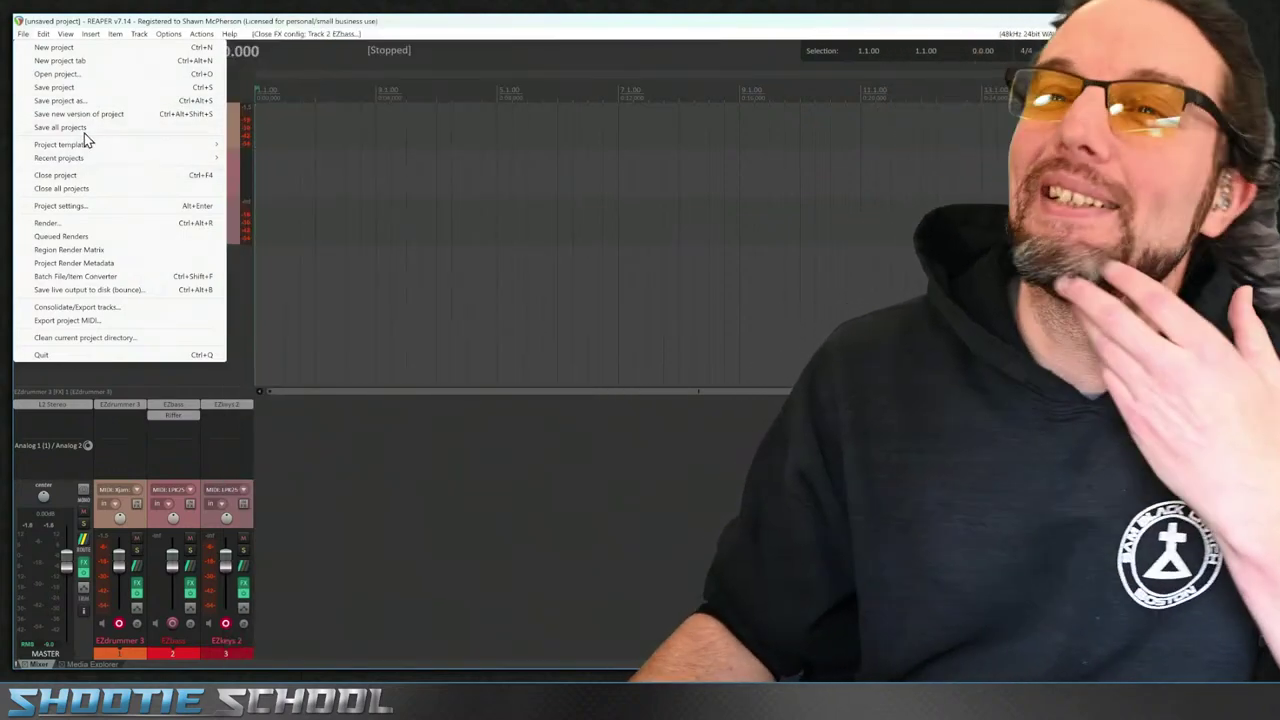
click(86, 101)
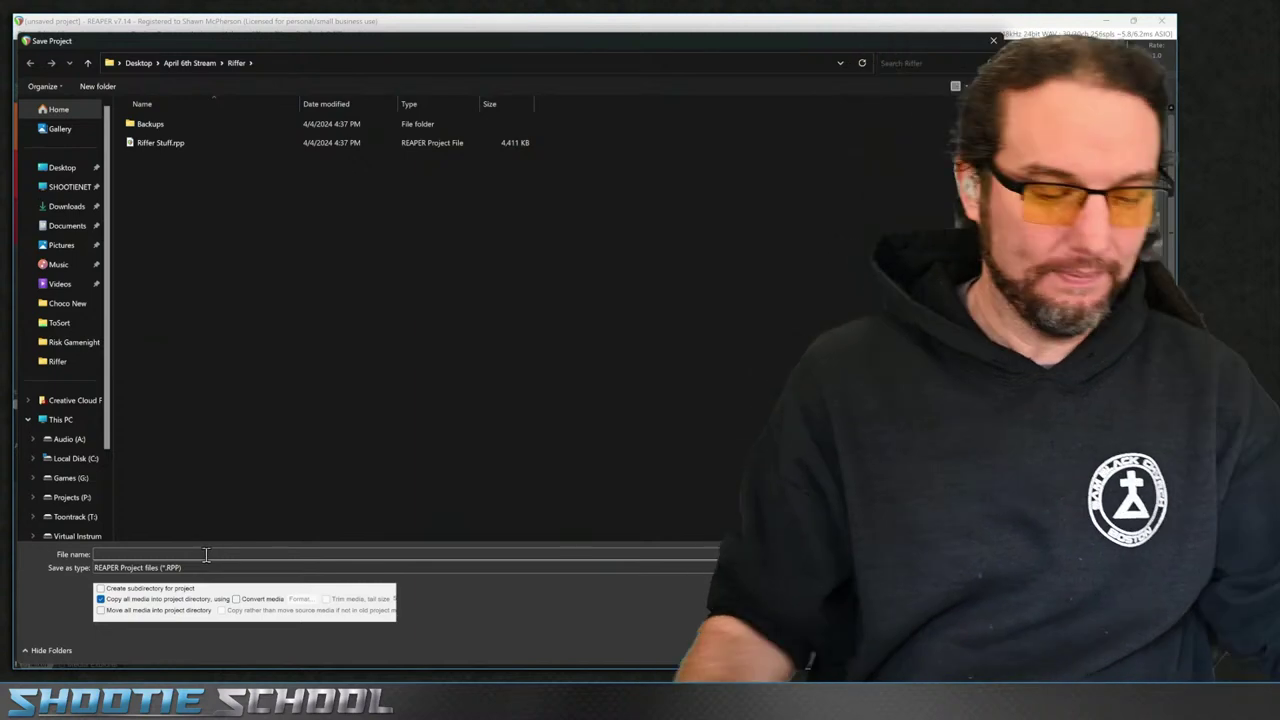
text(RifferNew)
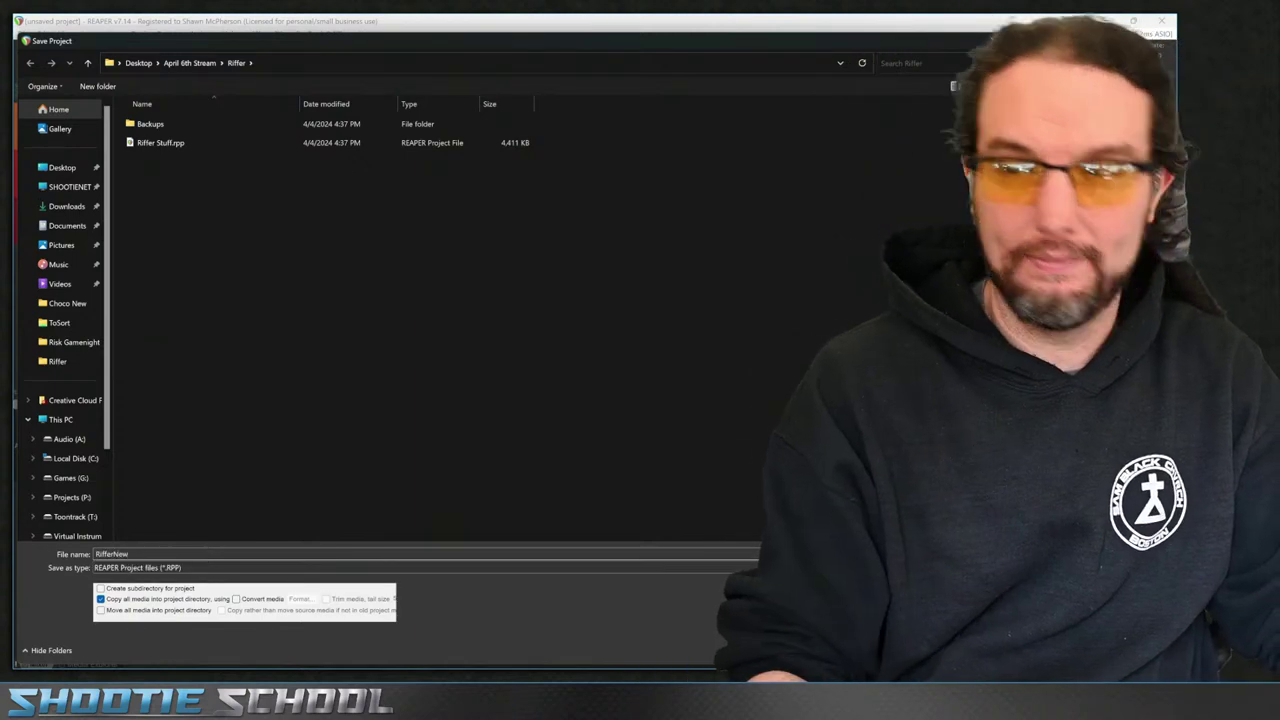
key(Escape)
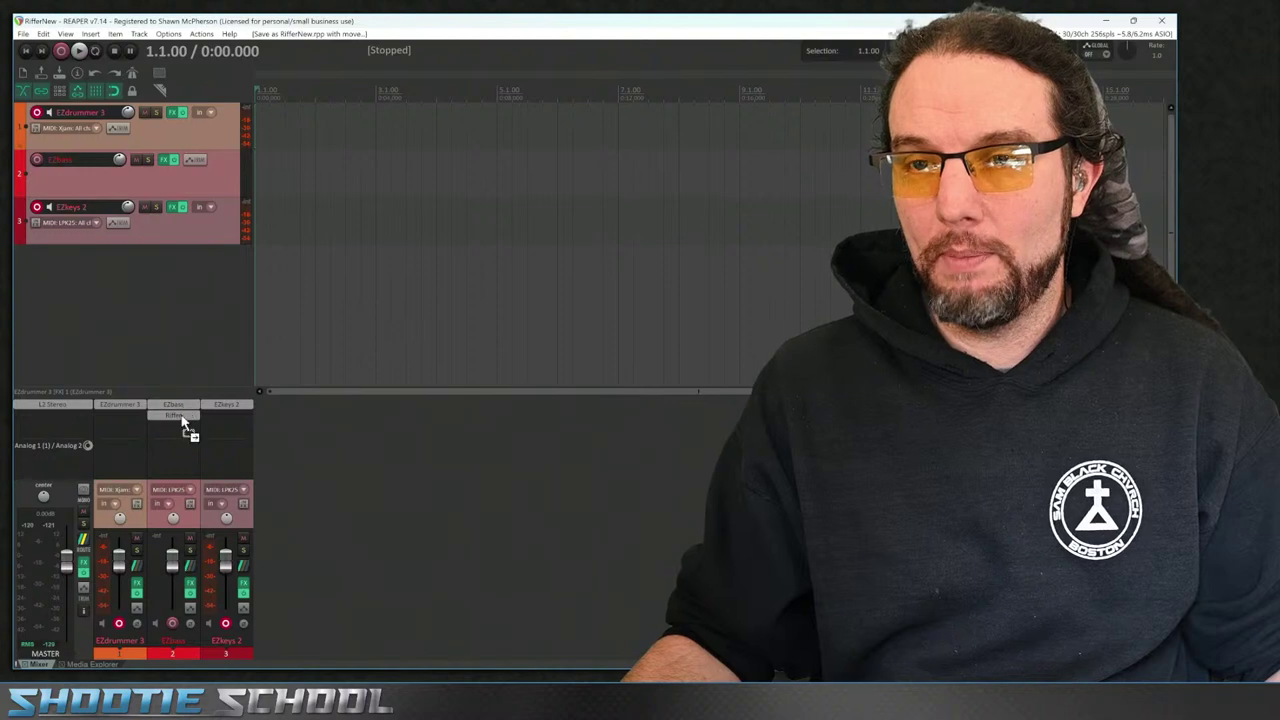
Place Riffer ahead of EZbass in the track's effect chain and randomize a C minor pattern between C1 and C2
click(186, 415)
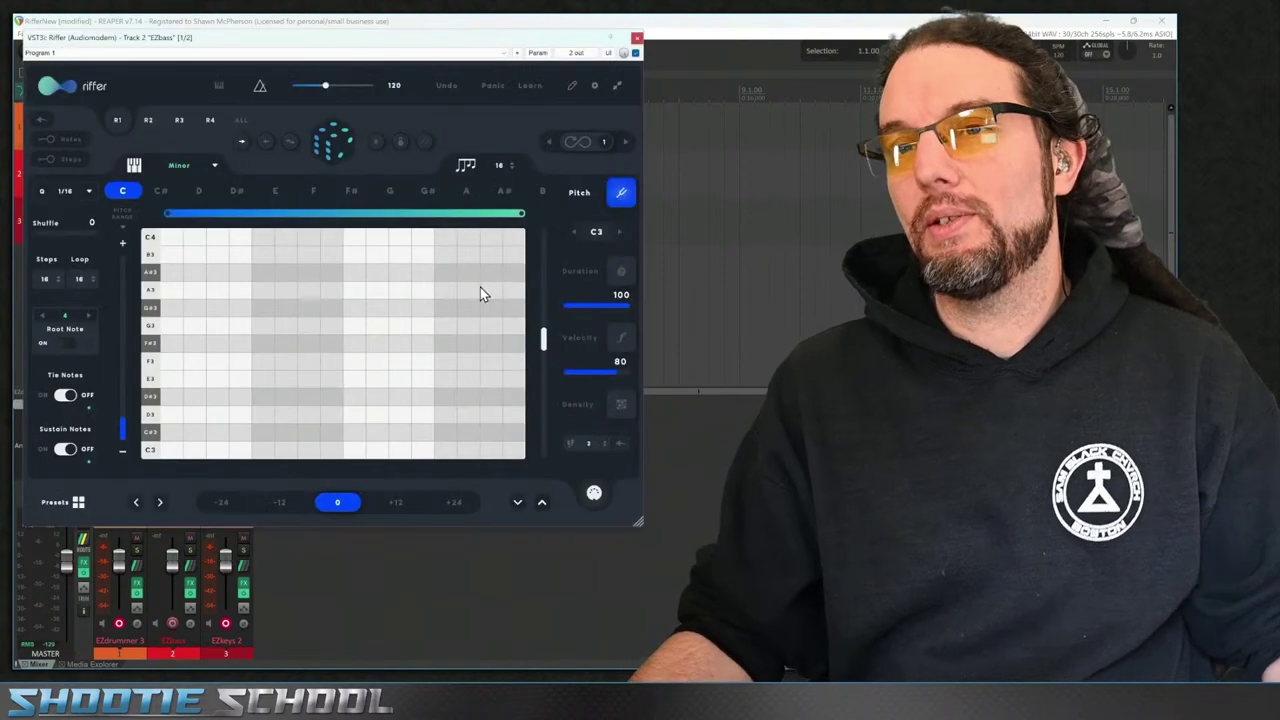
drag(541, 338, 548, 380)
click(336, 155)
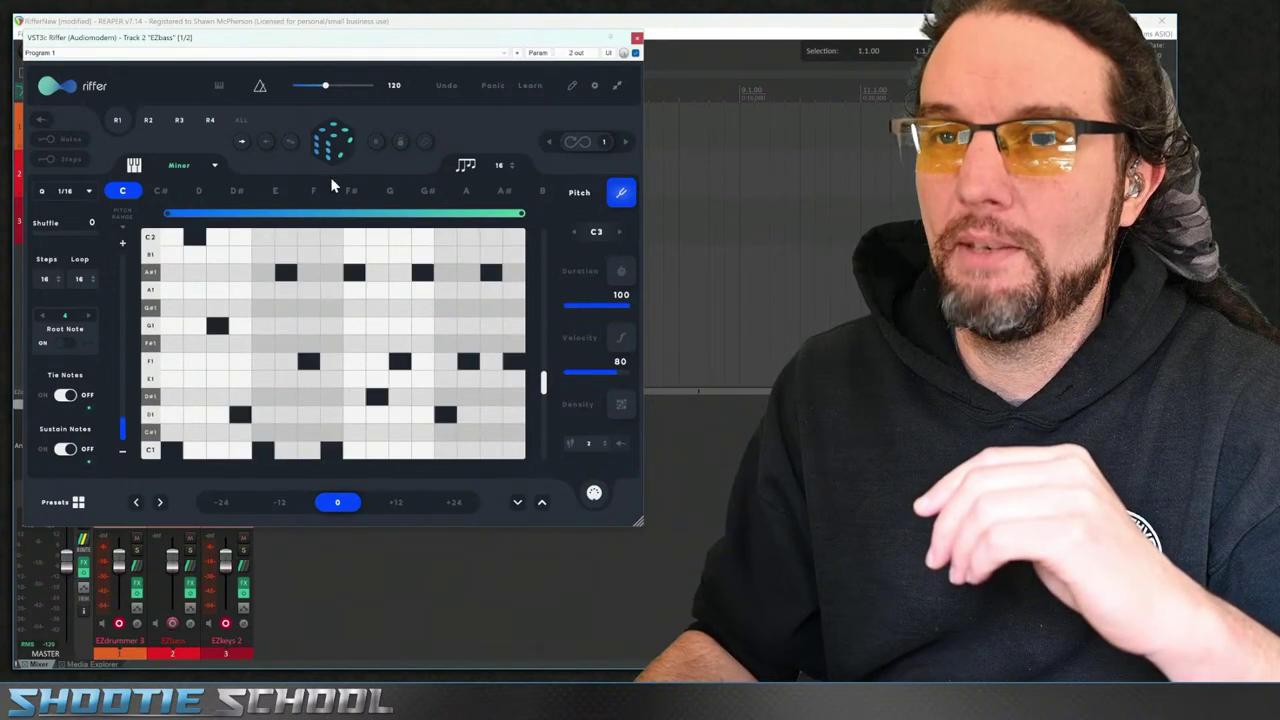
Set Riffer's note count to 13, enable the Notes option, and randomize the pattern again
click(619, 405)
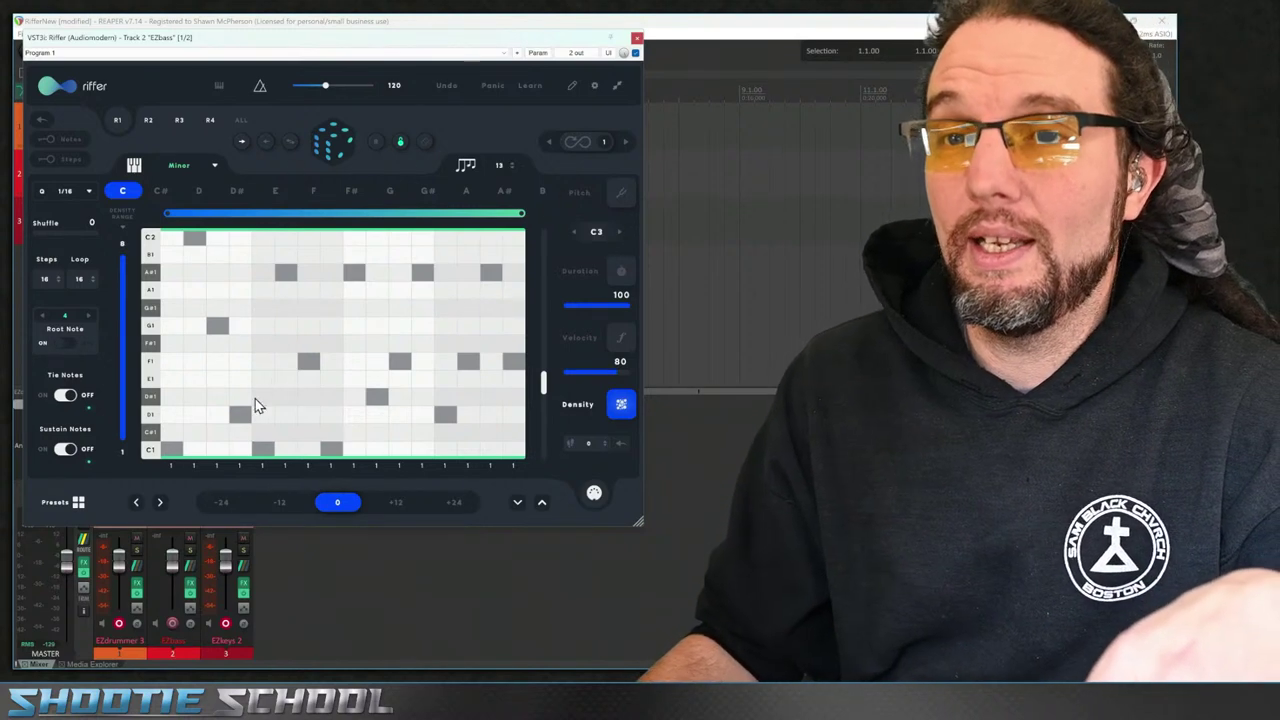
click(621, 193)
click(59, 141)
click(344, 144)
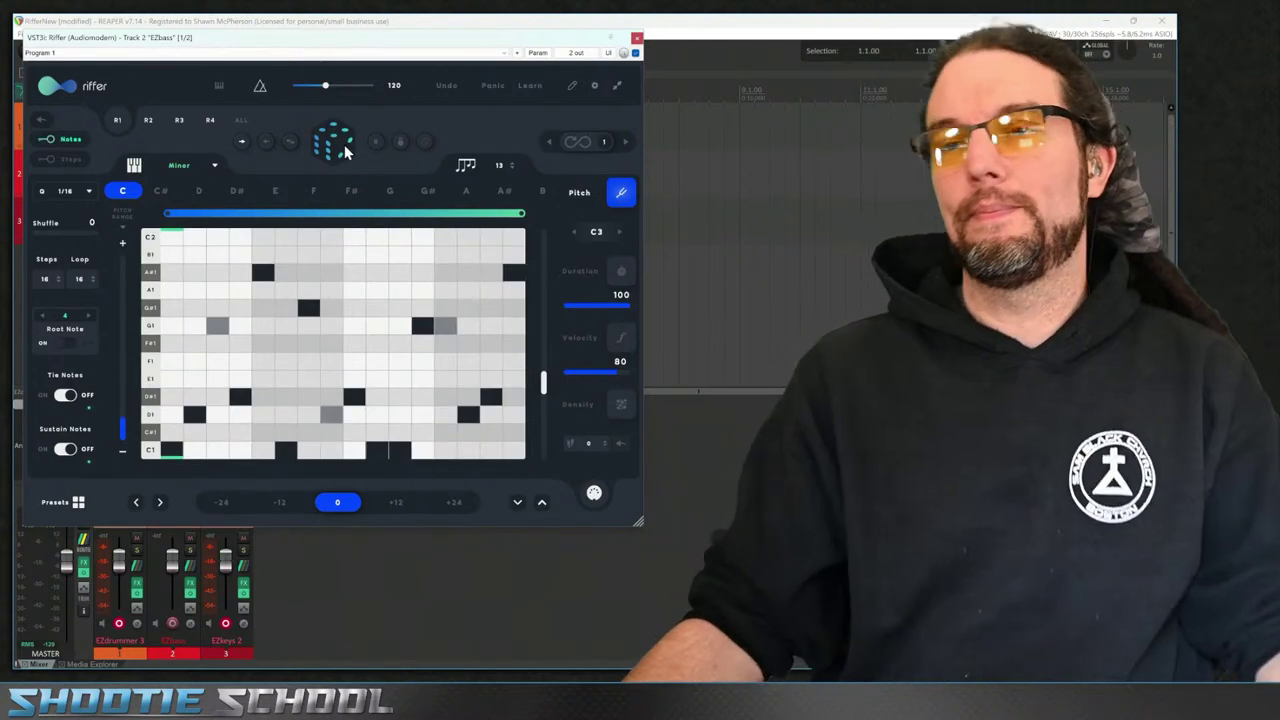
Audition the riff with the drums, set the project tempo to 90 BPM, and turn on Riffer's Sustain Notes
key(space)
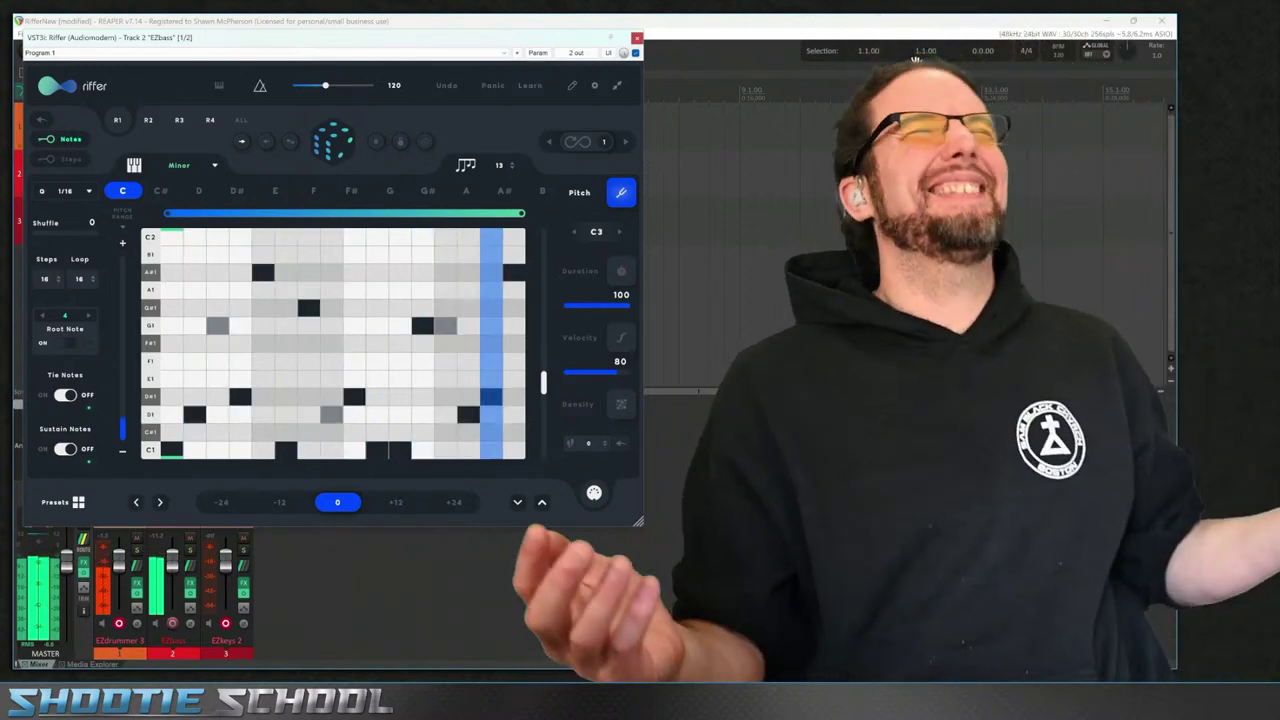
drag(581, 40, 752, 88)
key(space)
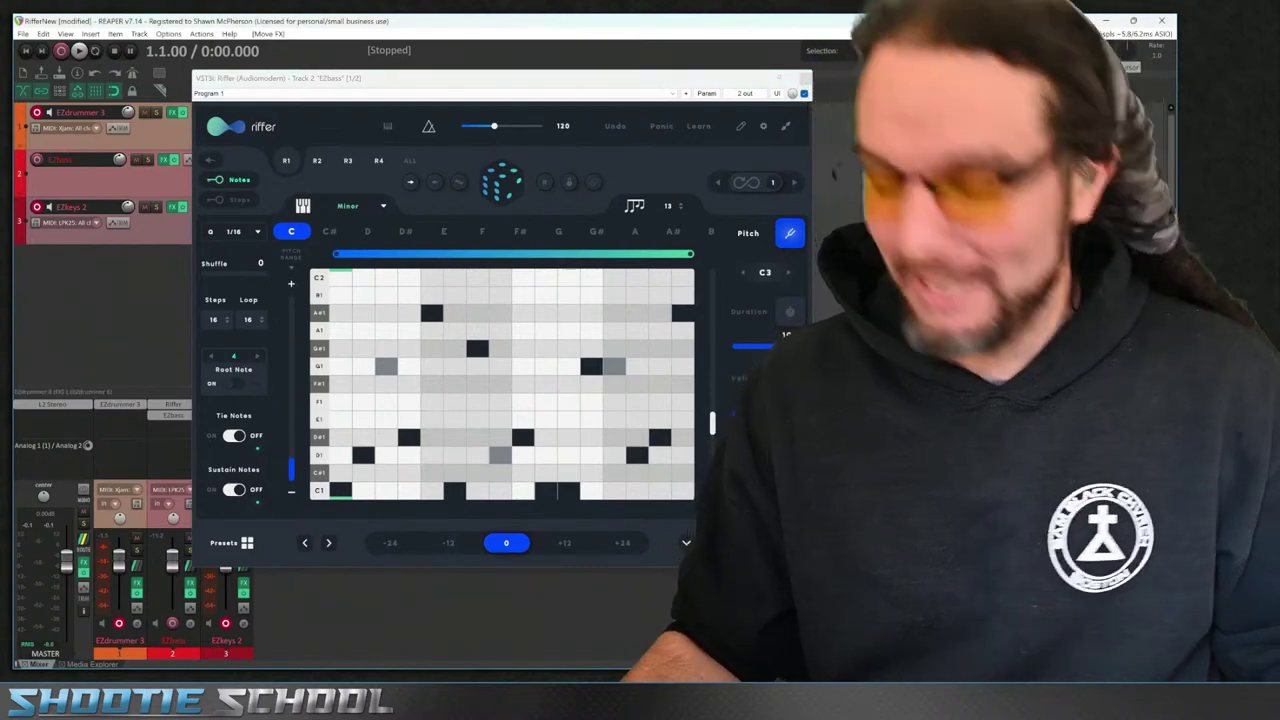
key(space)
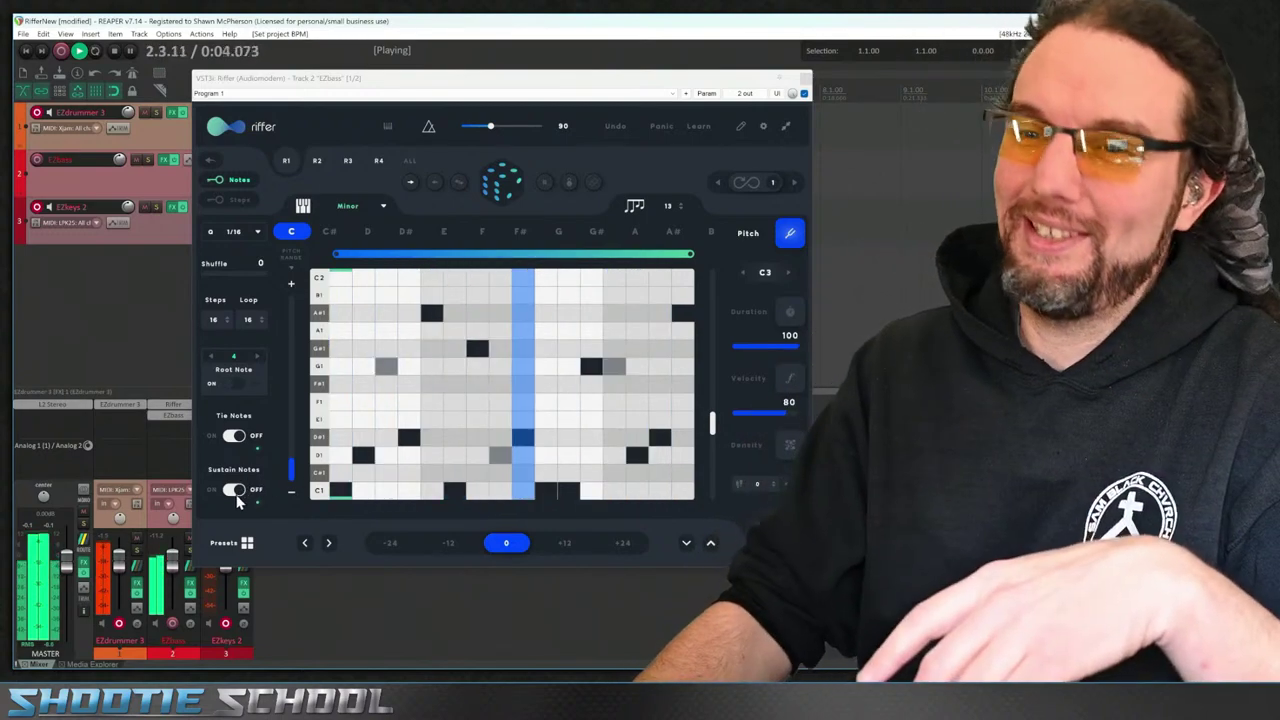
click(234, 489)
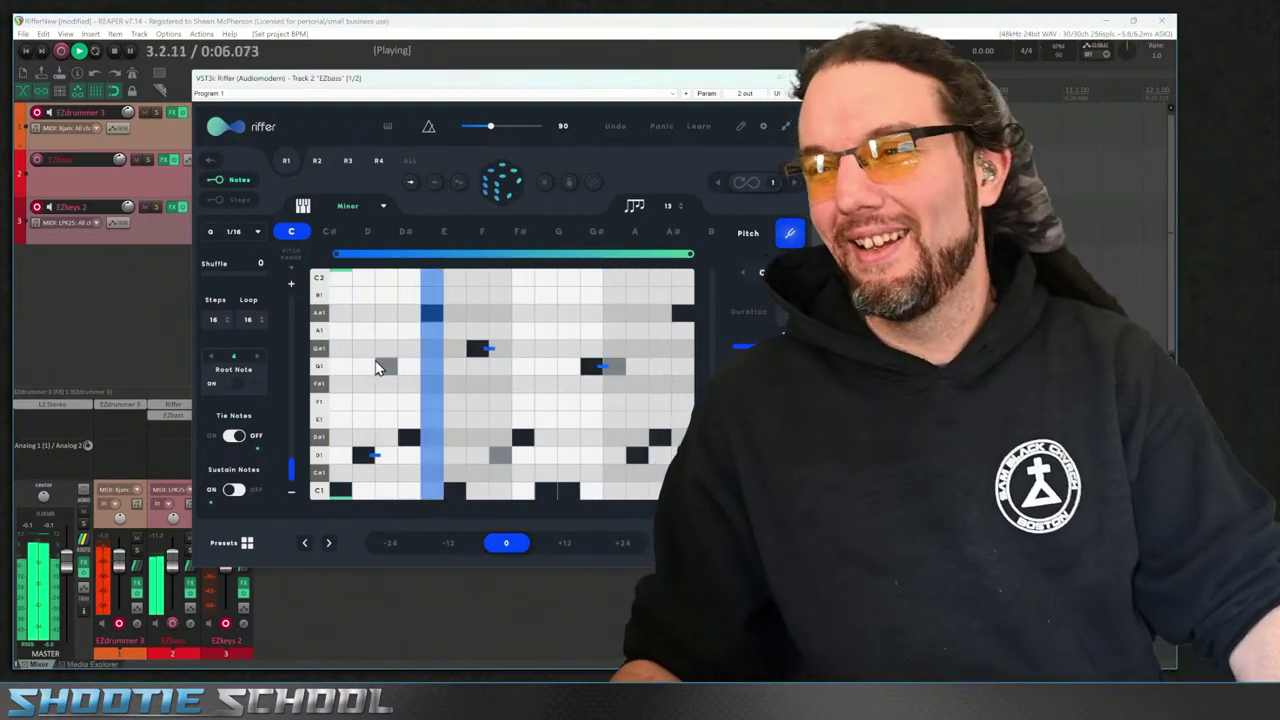
Close Riffer, lower the EZbass track volume slightly against the drums, and stop playback
key(Escape)
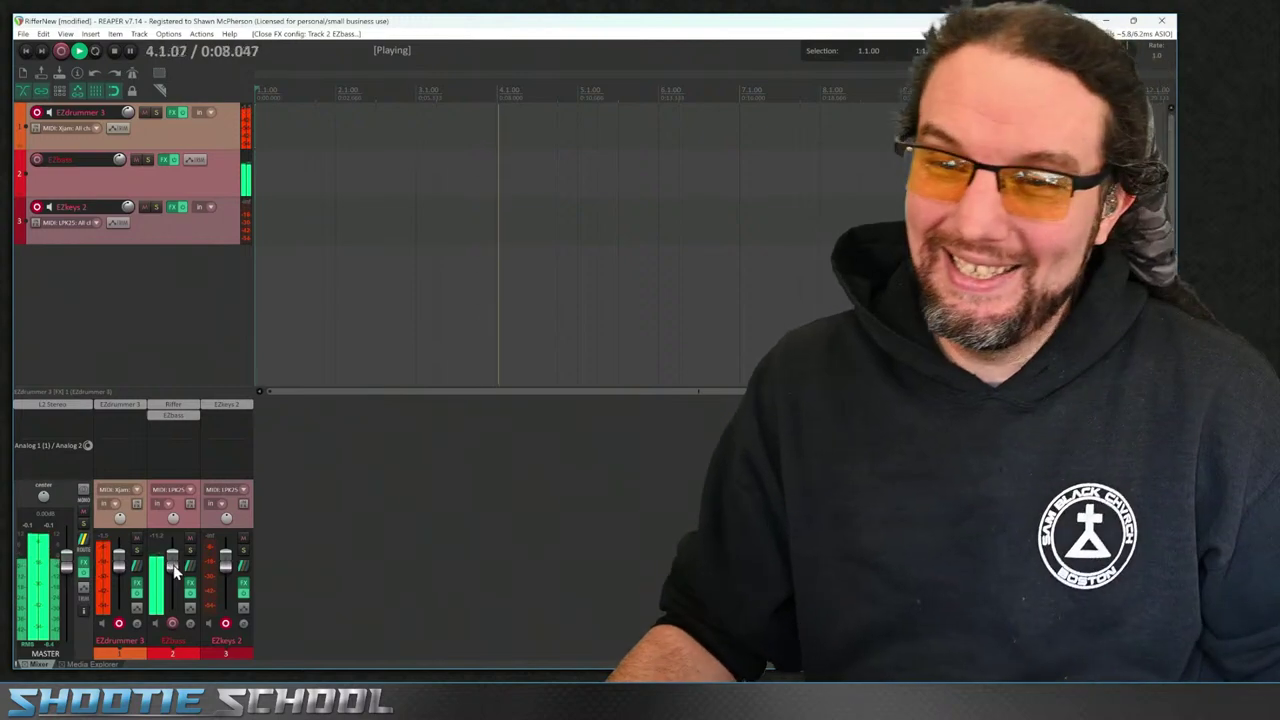
drag(172, 554, 172, 566)
key(space)
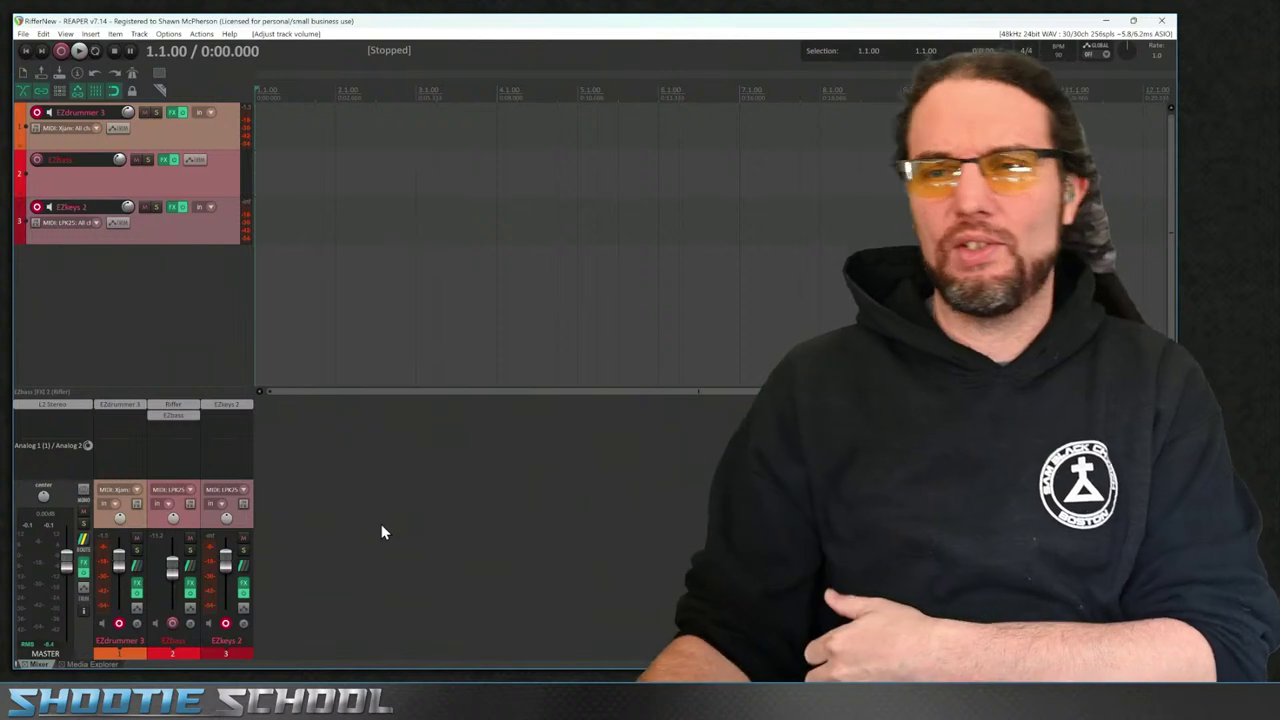
Enable Riffer's Infinity mode with an interval of 2 and audition the regenerating bass pattern
click(173, 404)
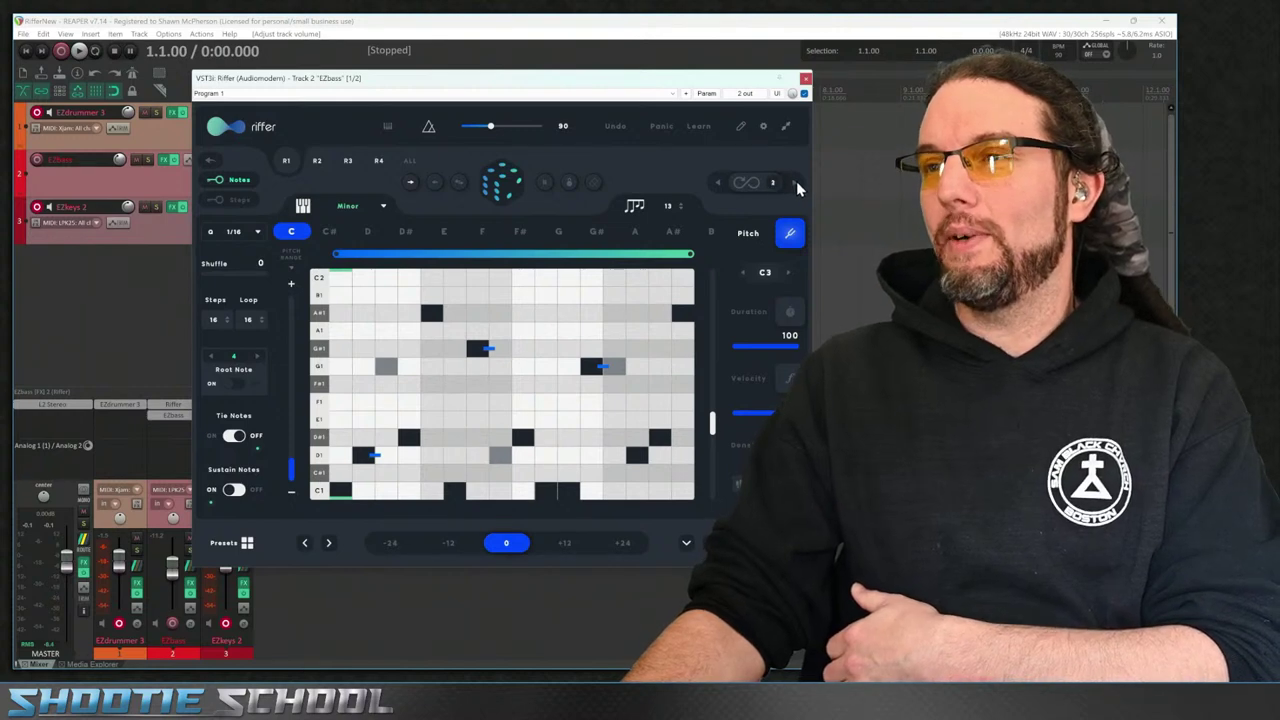
click(748, 184)
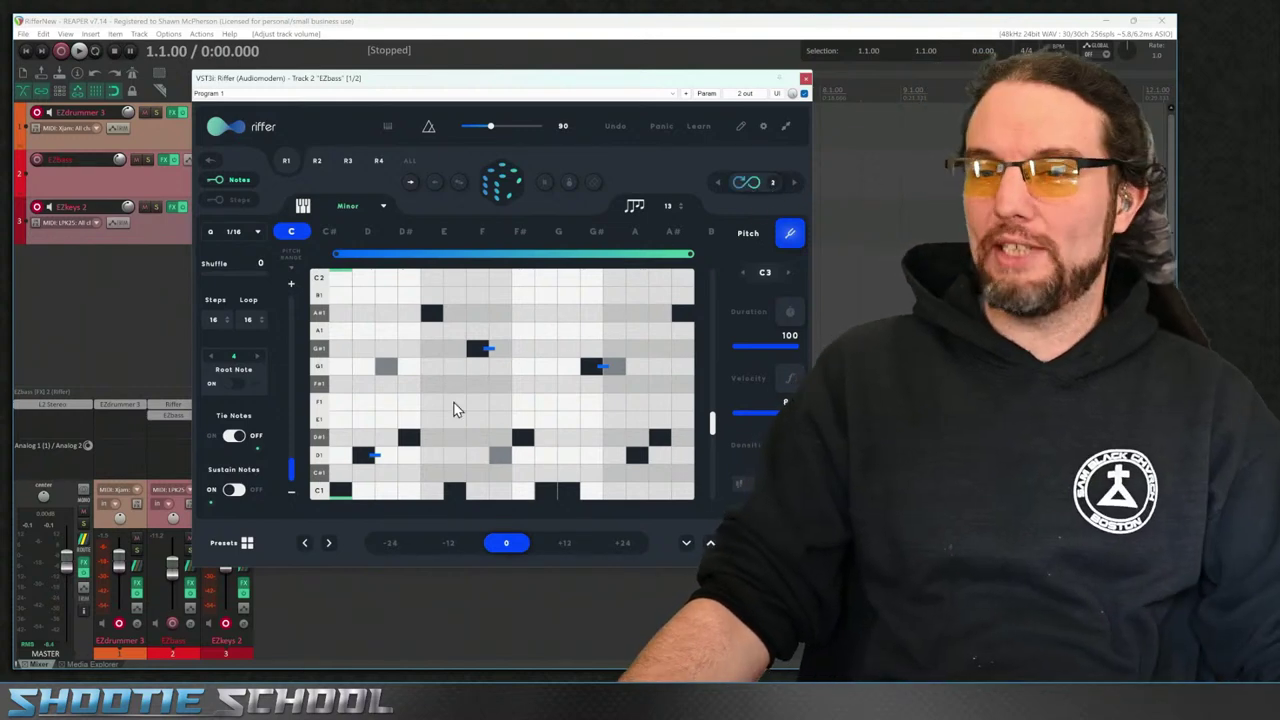
key(space)
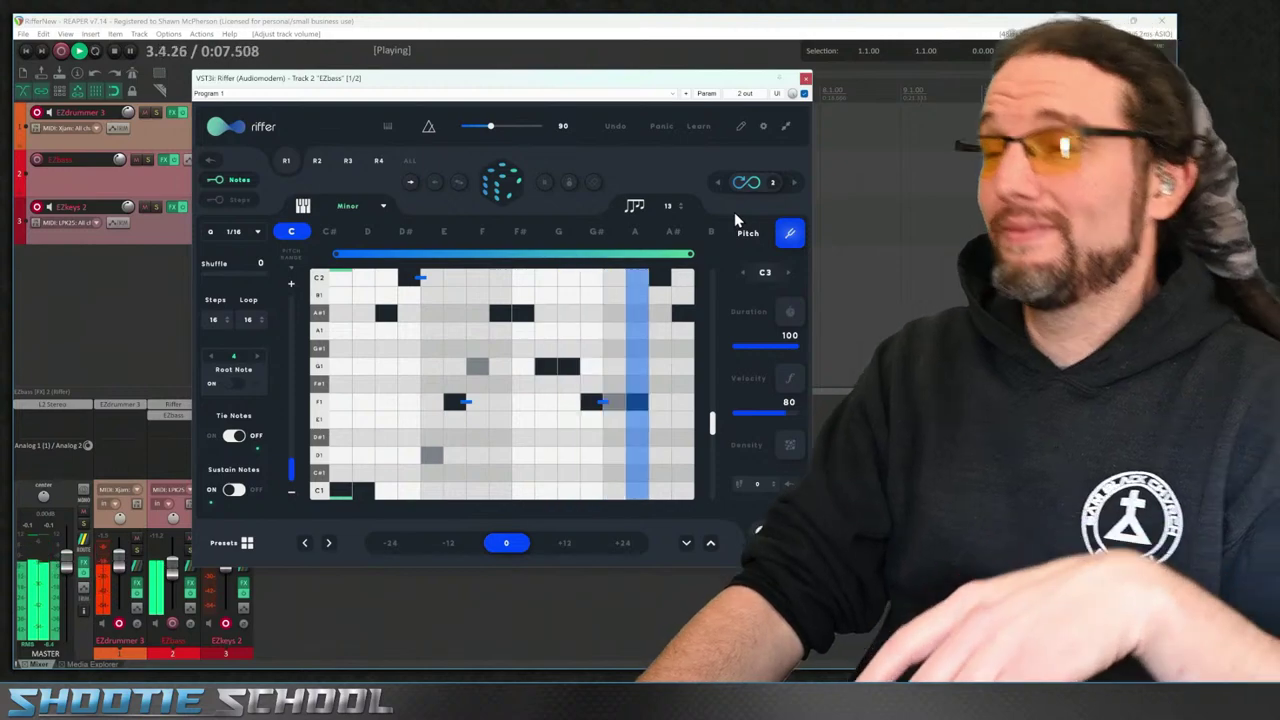
key(space)
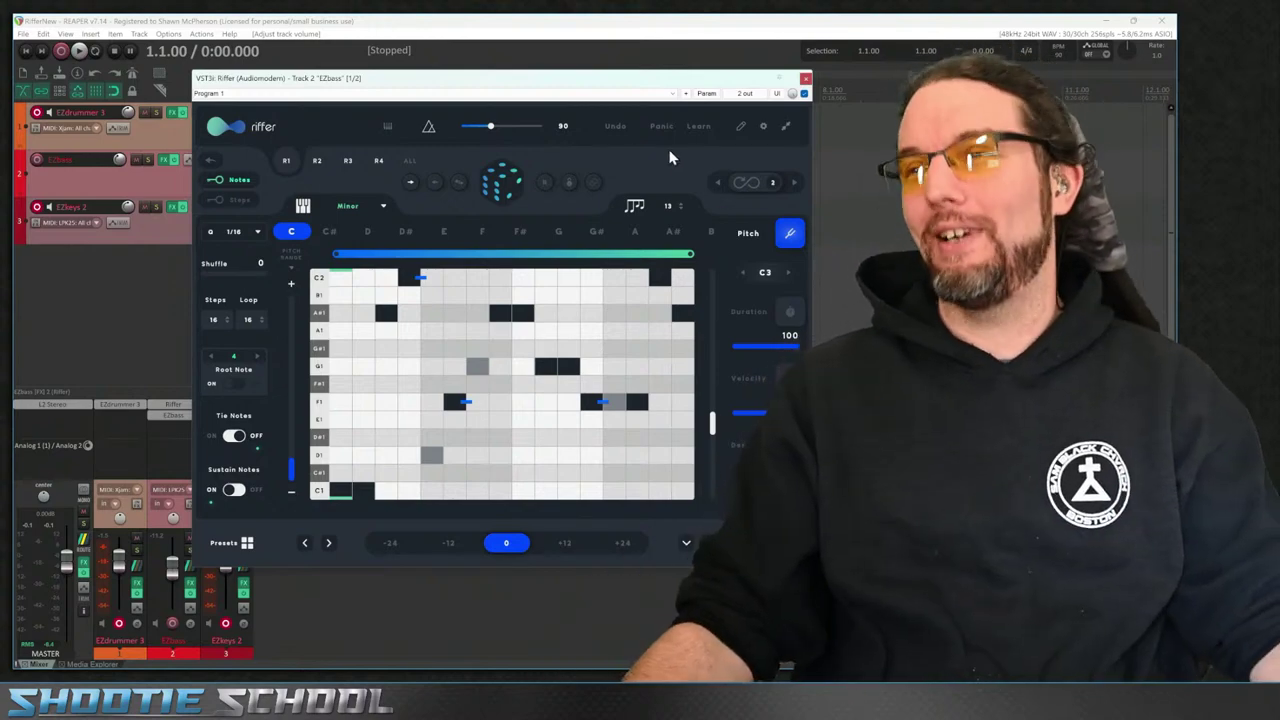
Inspect Riffer's preset list and its option to export the sequence as a MIDI file, without saving anything
click(741, 127)
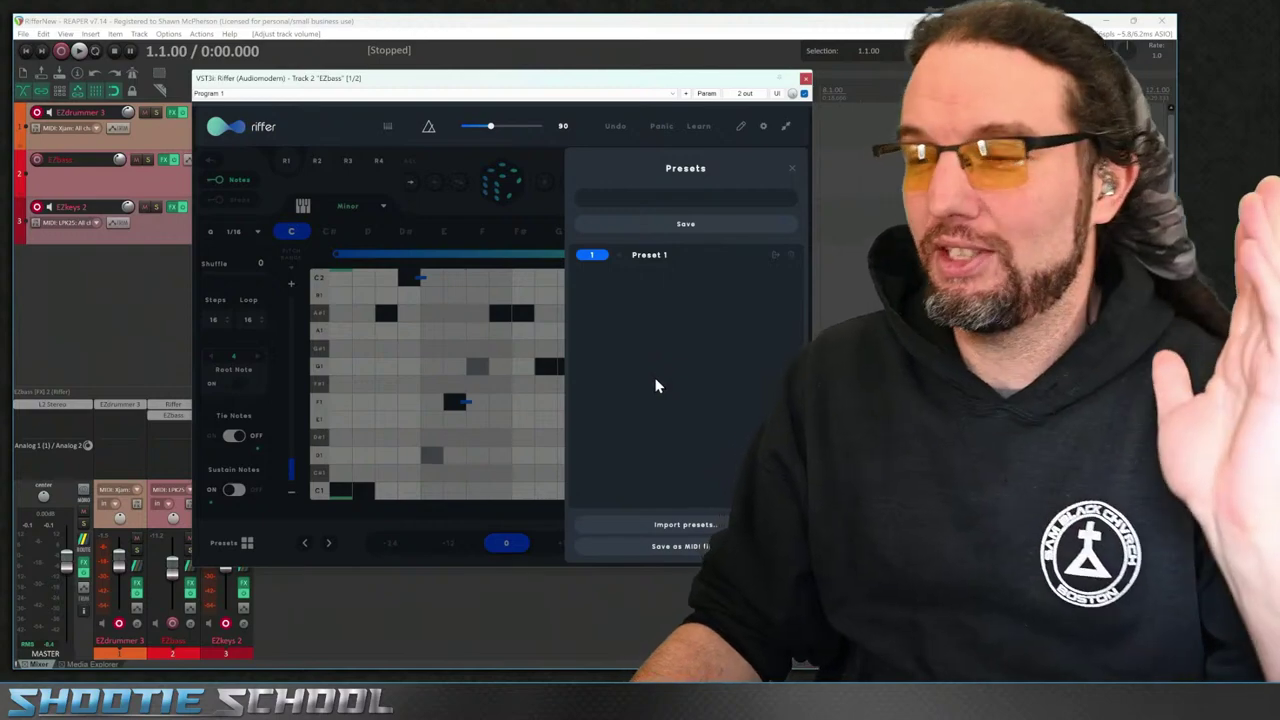
click(685, 546)
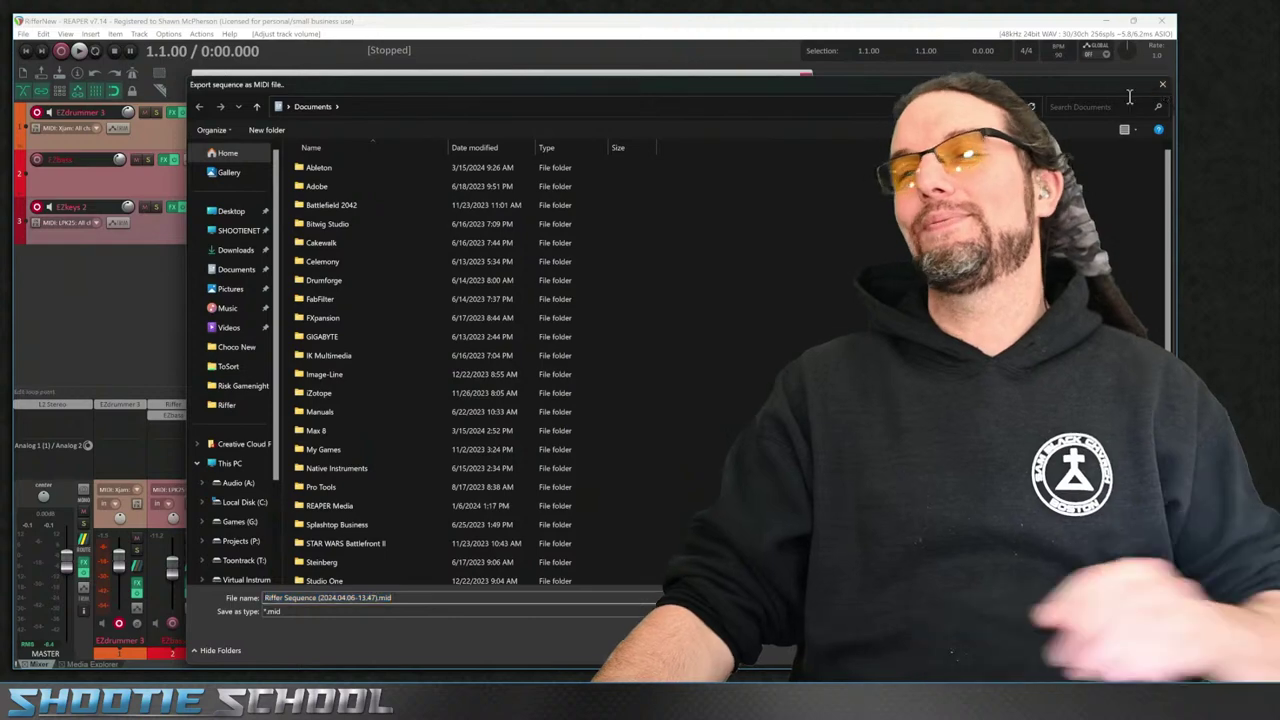
click(1162, 84)
click(792, 168)
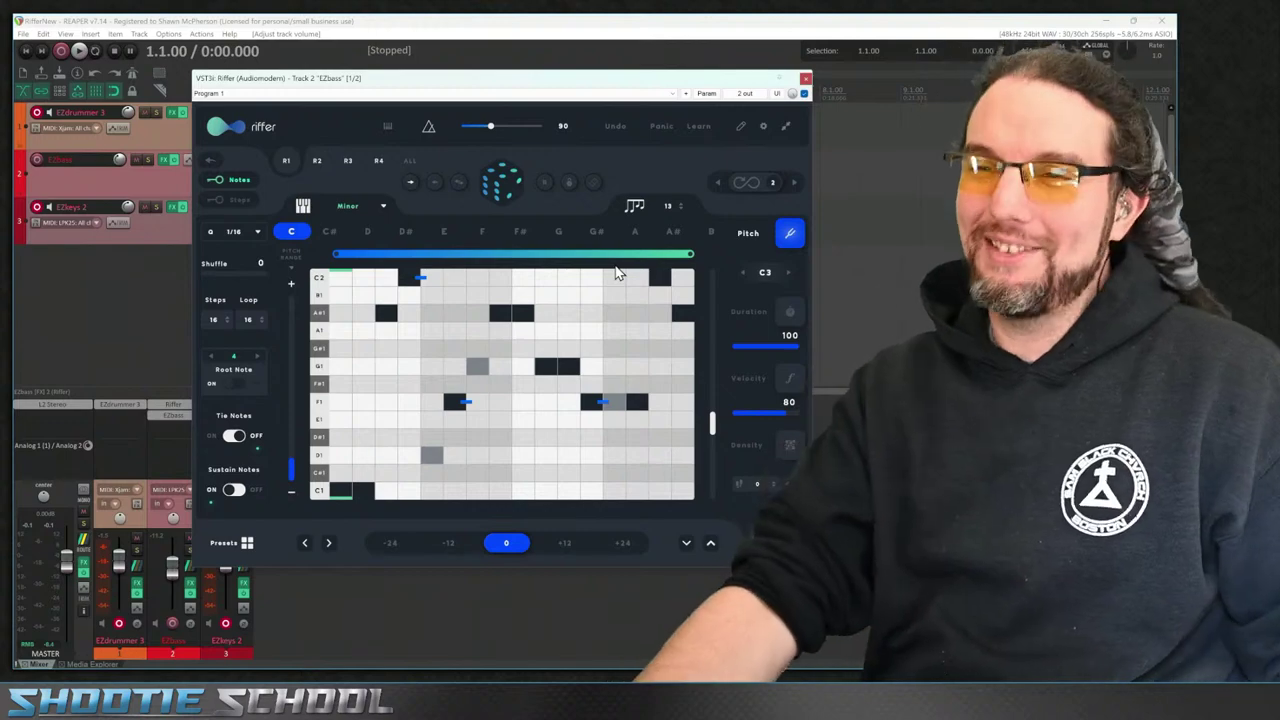
Fine-tune the EZbass volume to about -7 dB and lower the EZdrummer 3 volume slightly while playing the groove
key(space)
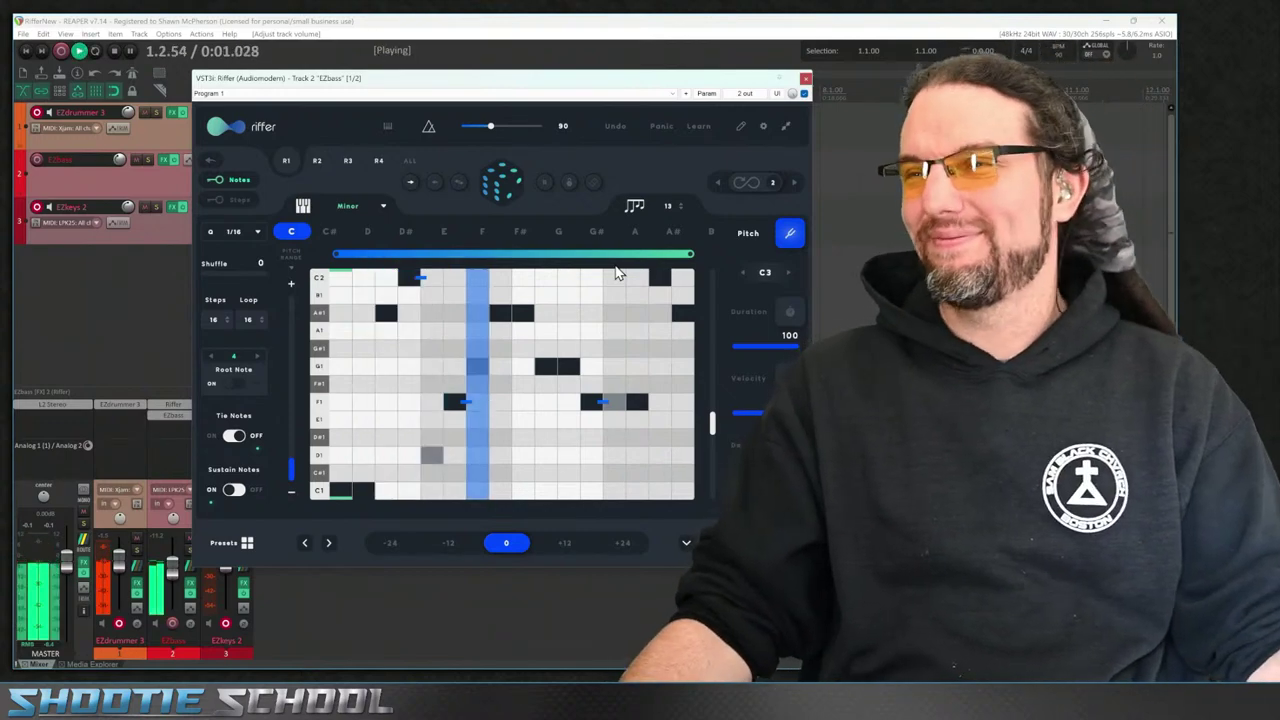
click(805, 78)
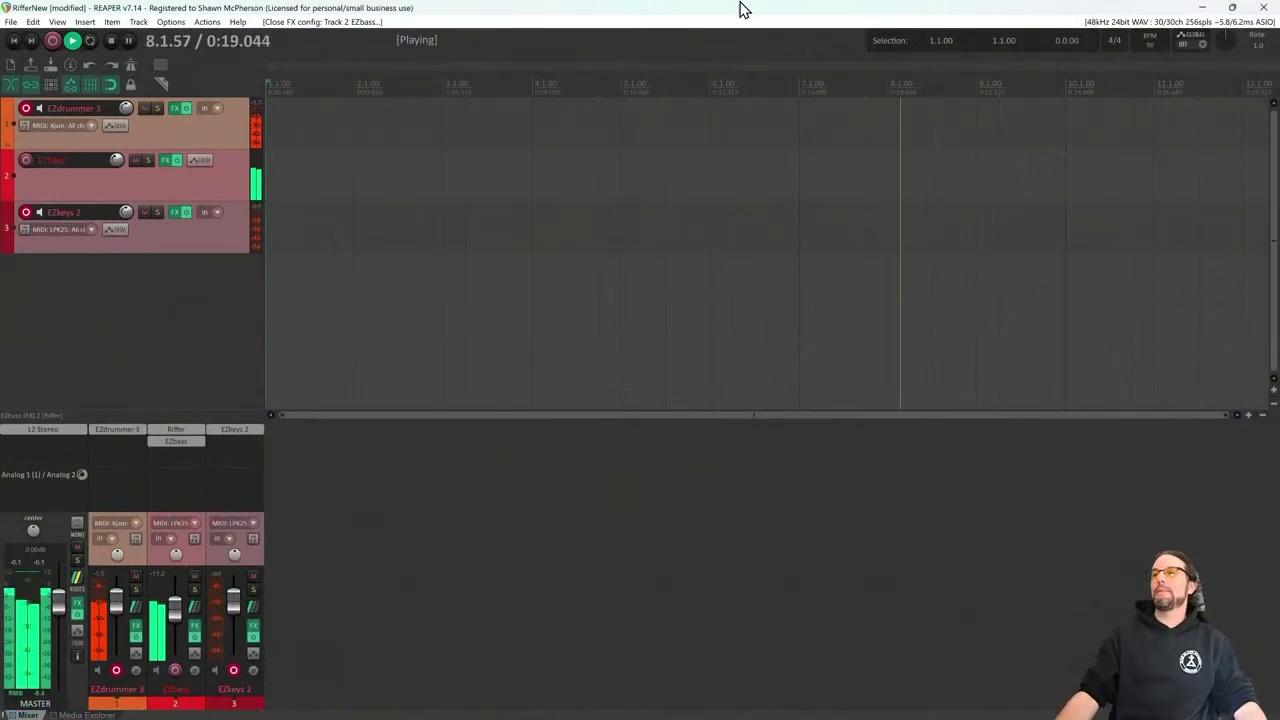
mouse_move(173, 615)
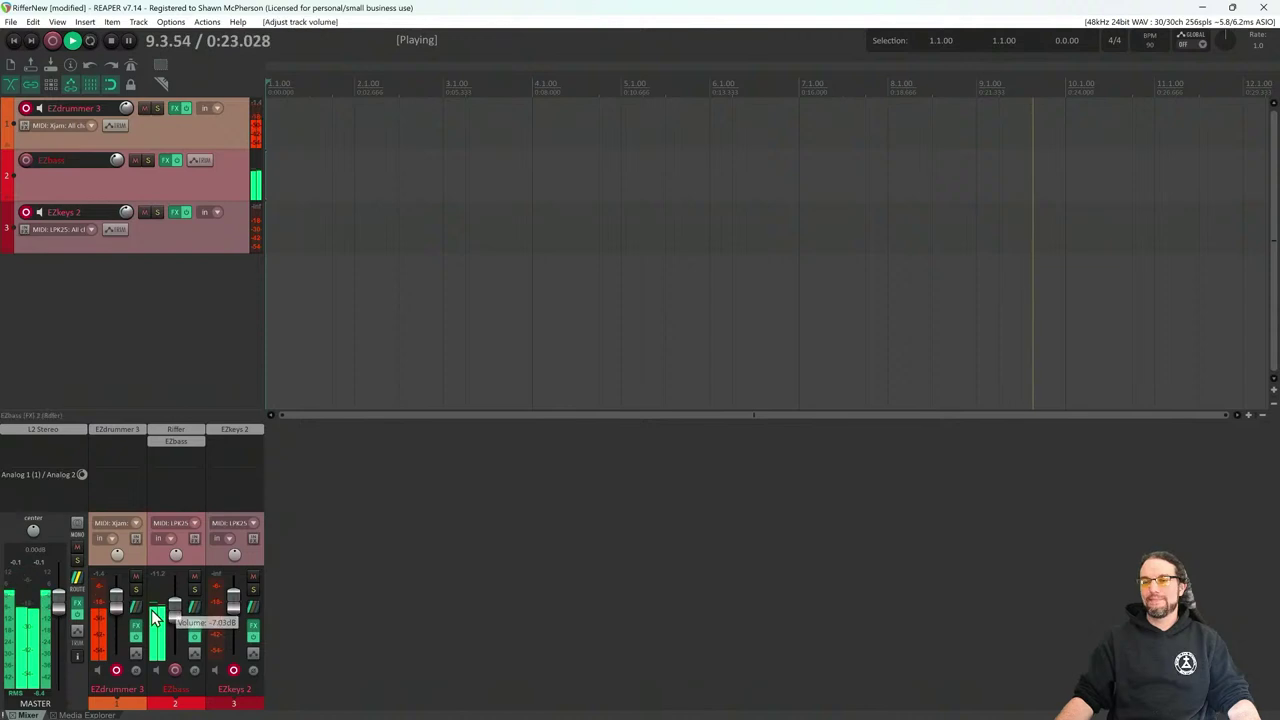
scroll(123, 620, down, 3)
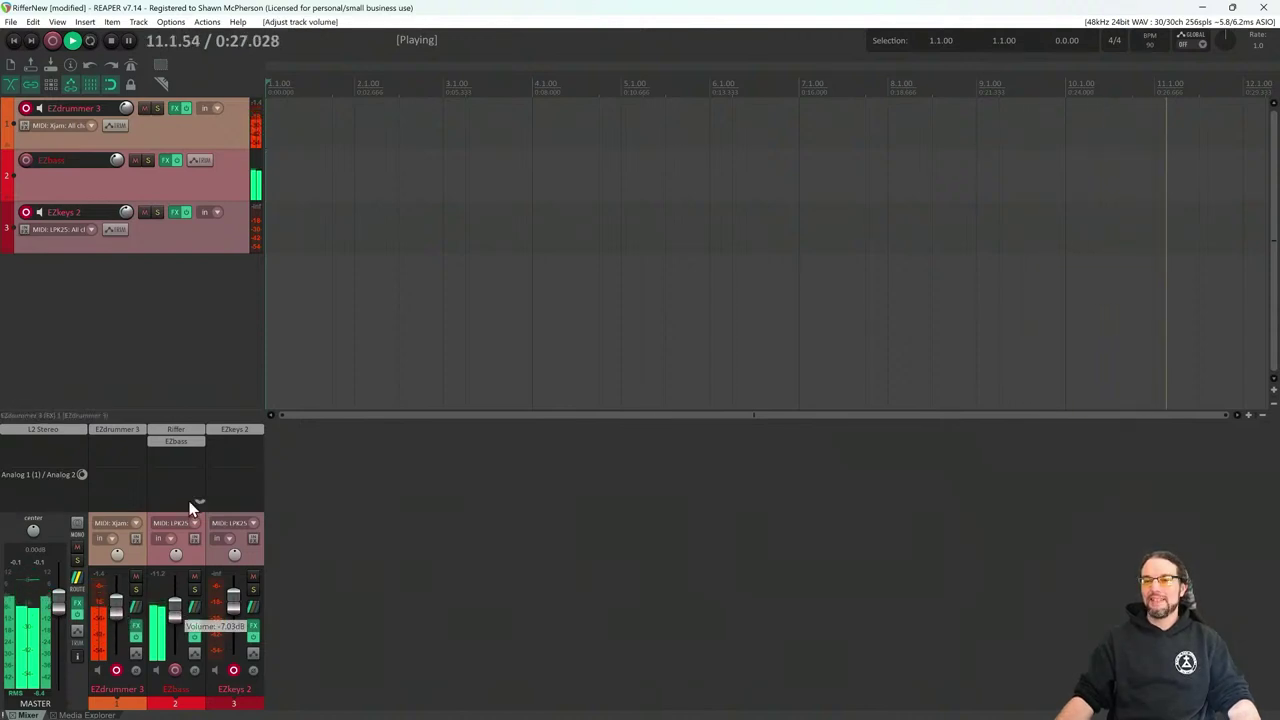
key(space)
Enable Riffer's Infinity mode with an interval of 8 and play the arrangement
click(173, 431)
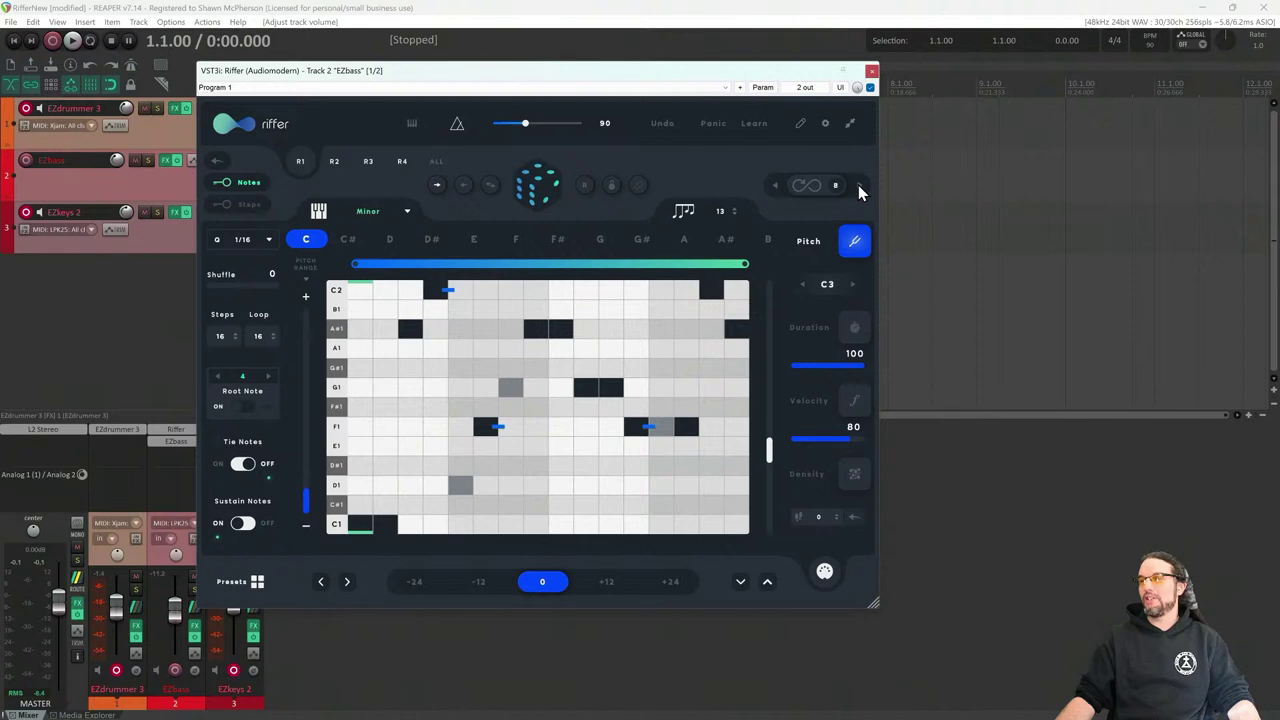
click(799, 187)
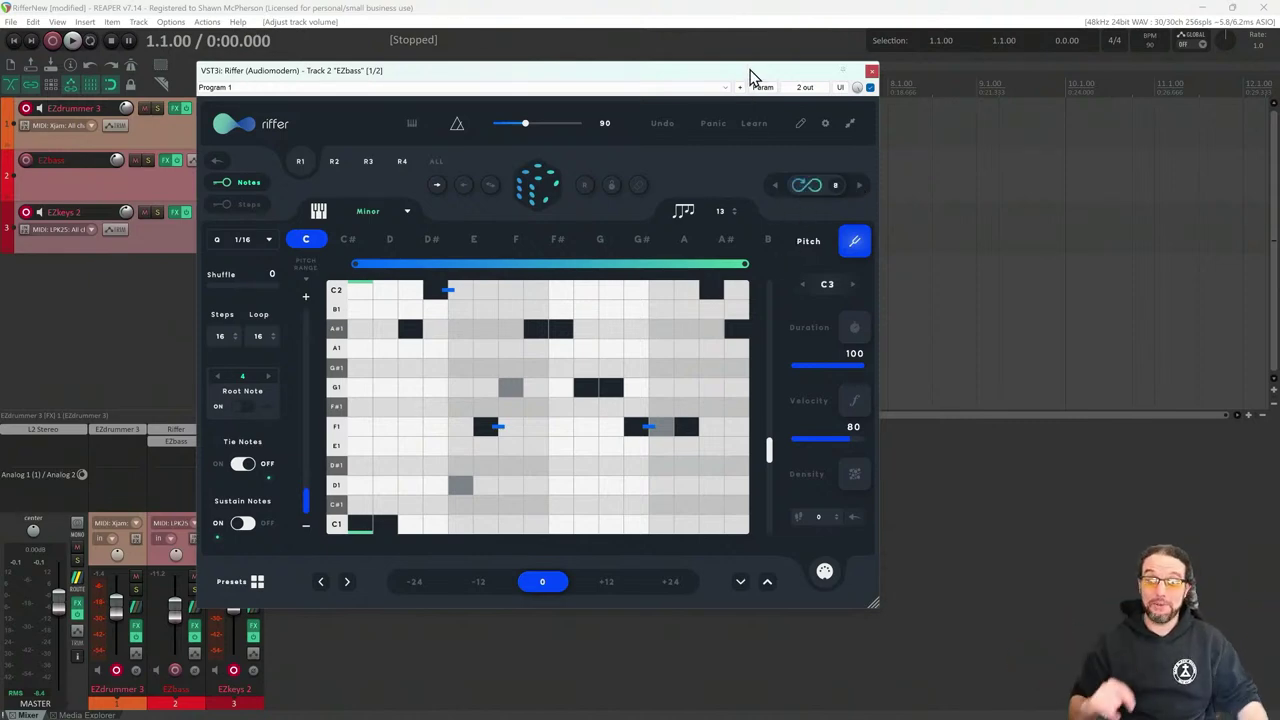
key(space)
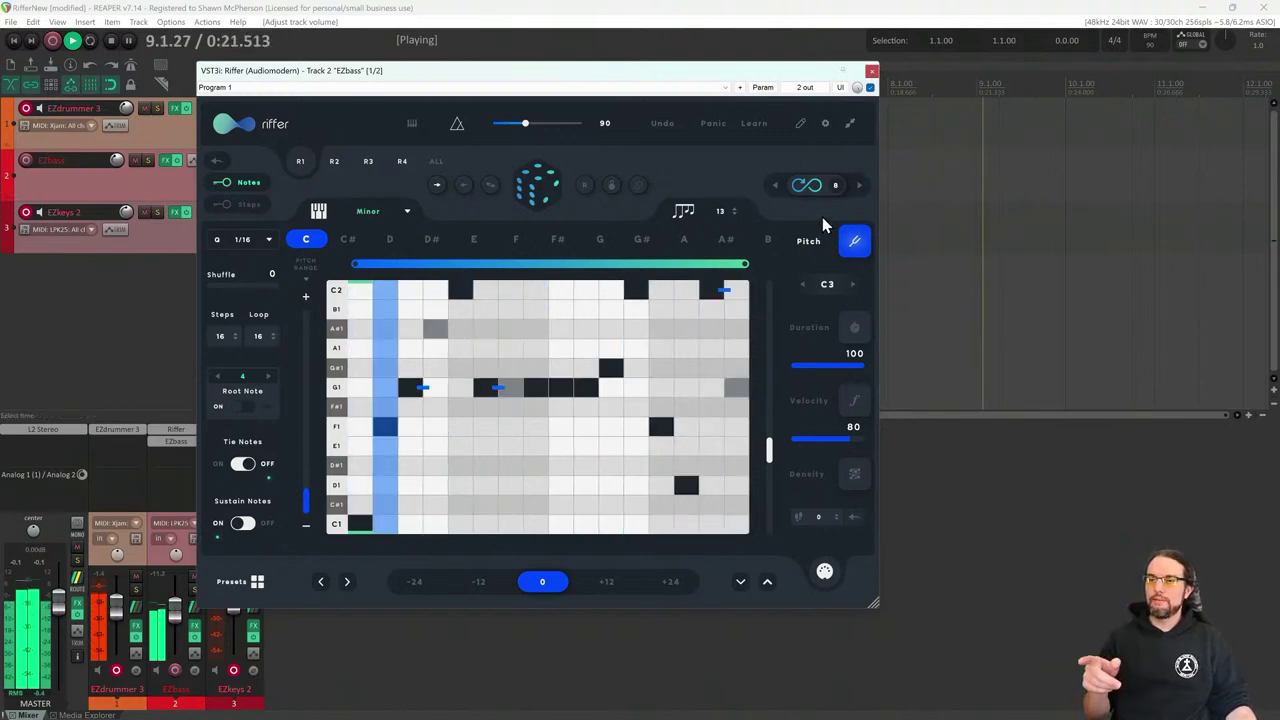
Close Riffer and check the verse and chorus drum arrangement in EZdrummer 3 during playback
click(871, 70)
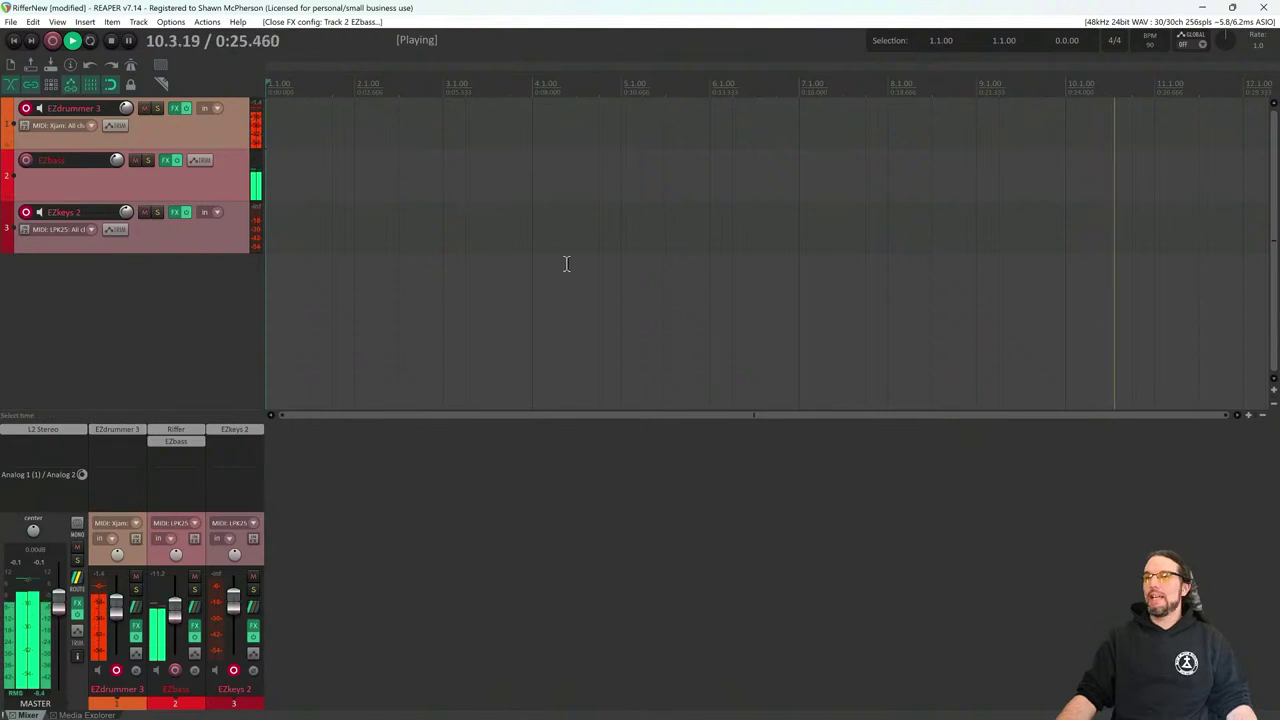
click(122, 433)
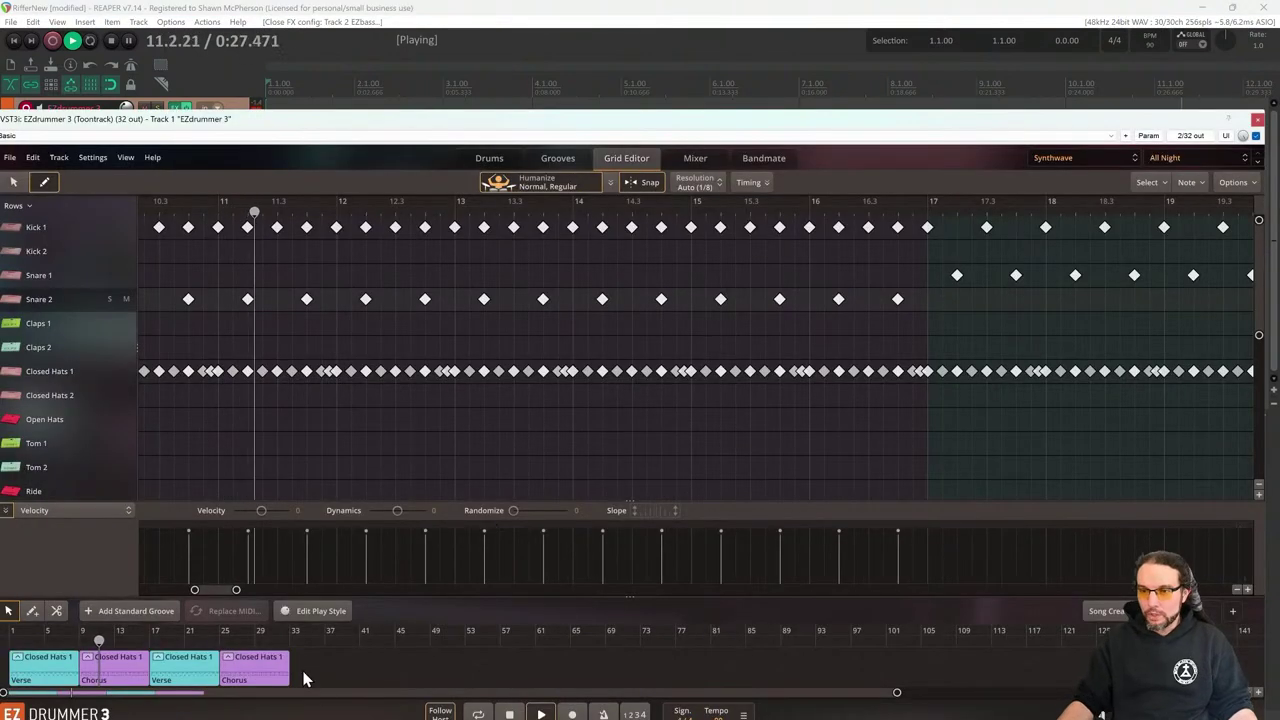
click(1257, 124)
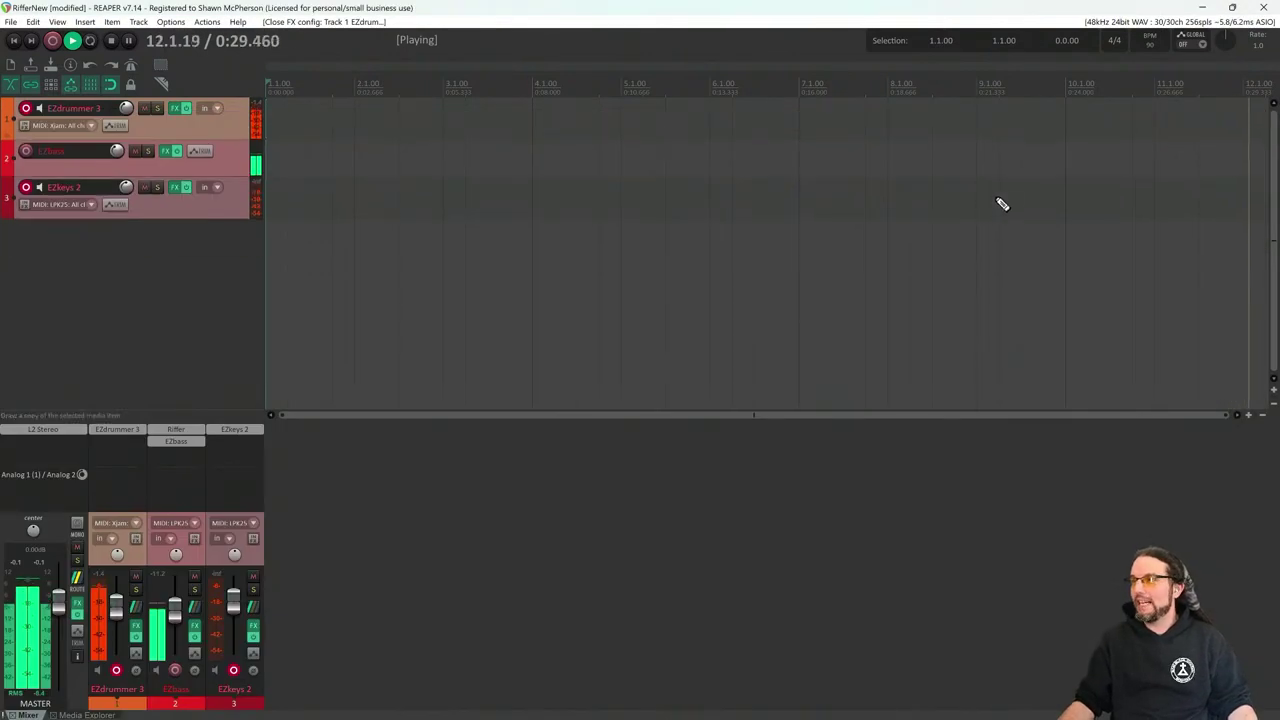
Set a looped 32-bar time selection from bar 1 to bar 33 and stop playback
scroll(899, 197, down, 3)
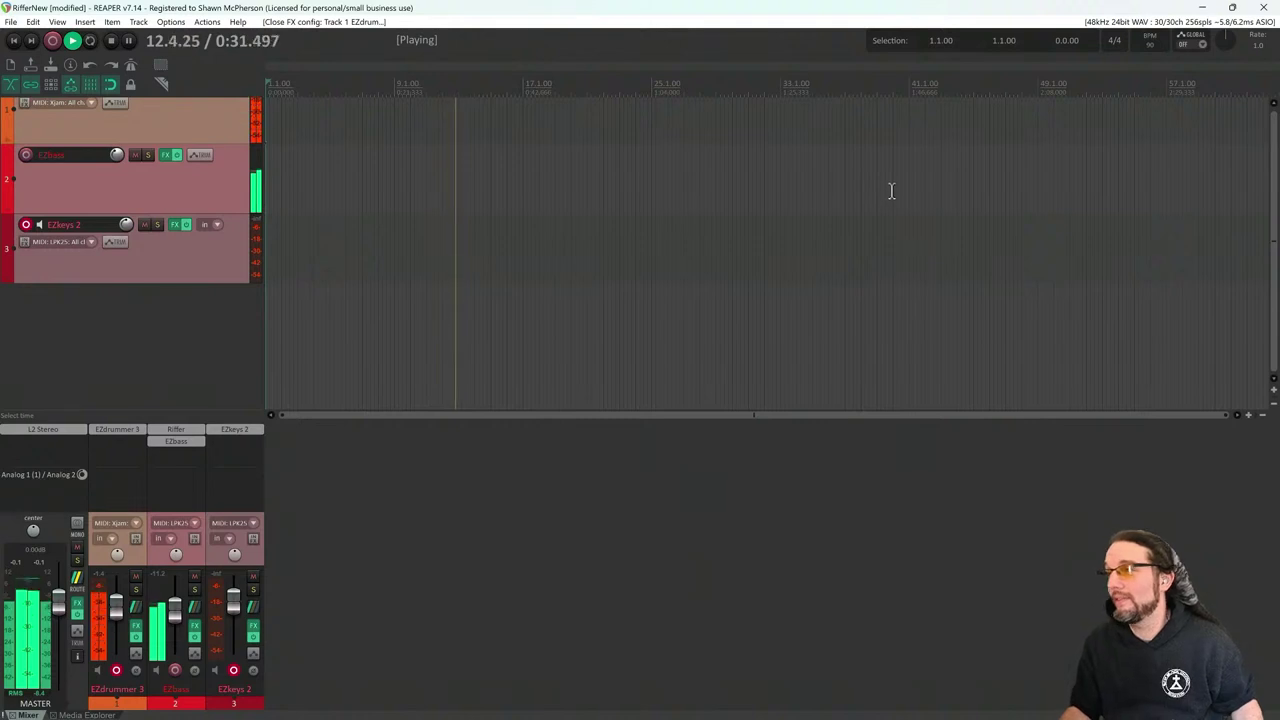
drag(779, 88, 267, 100)
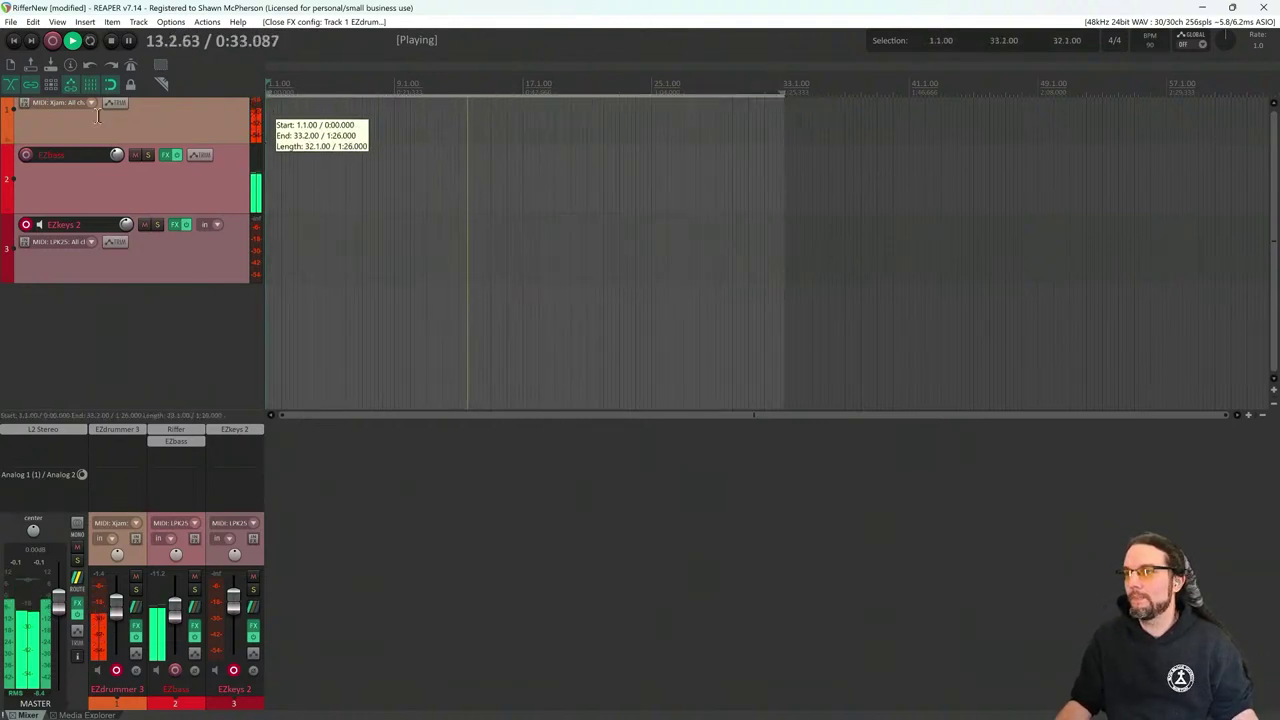
key(ctrl+Page_Up)
drag(900, 416, 1090, 378)
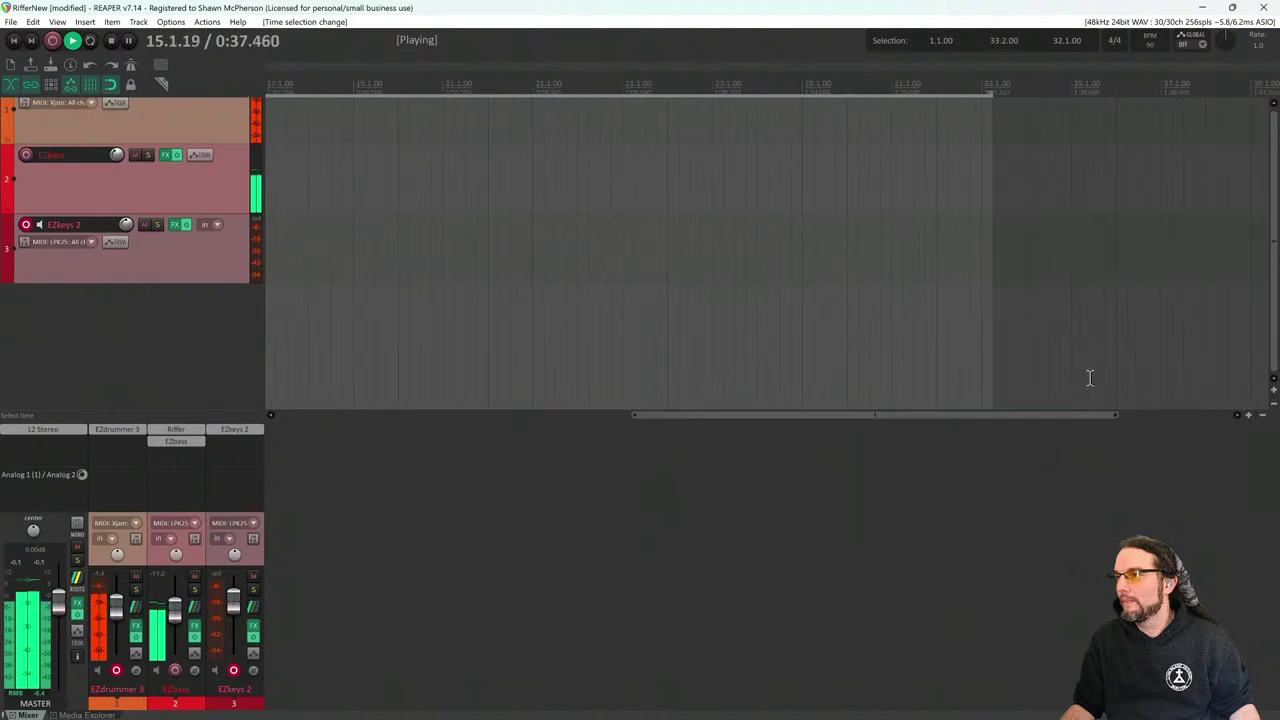
drag(993, 101, 982, 100)
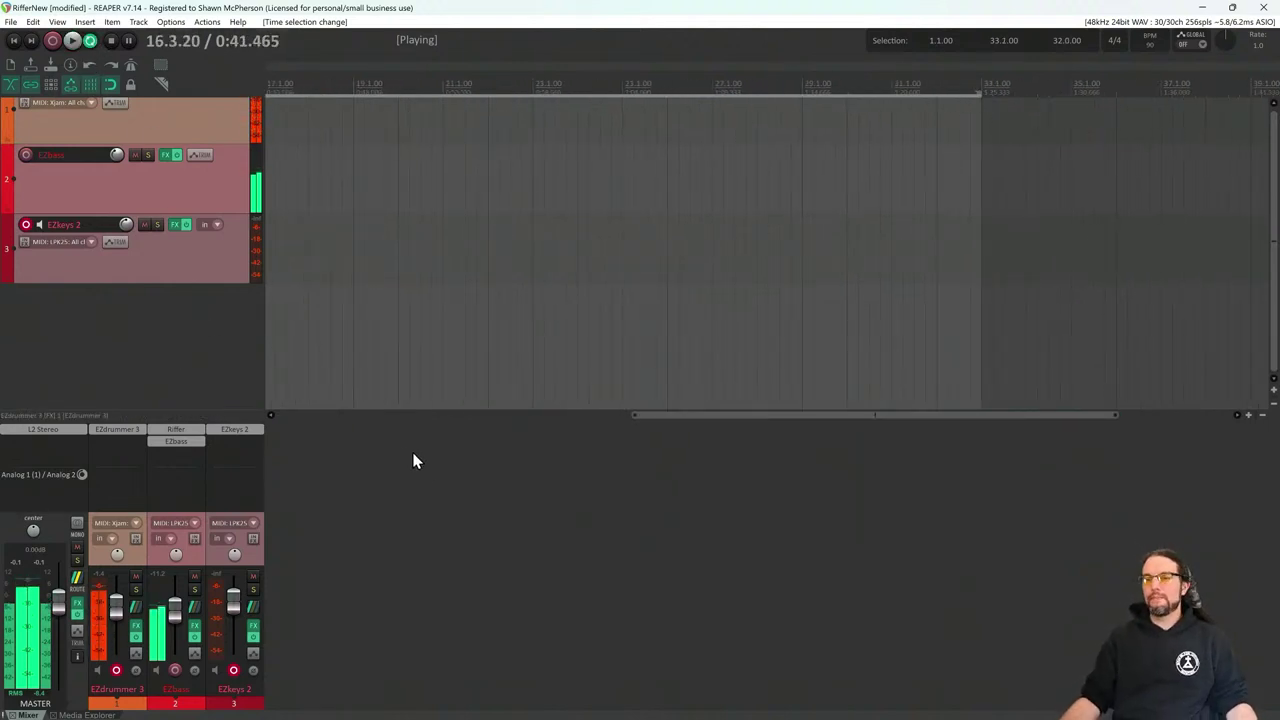
key(space)
Open EZdrummer 3 and select the first Verse block in its song track
click(121, 432)
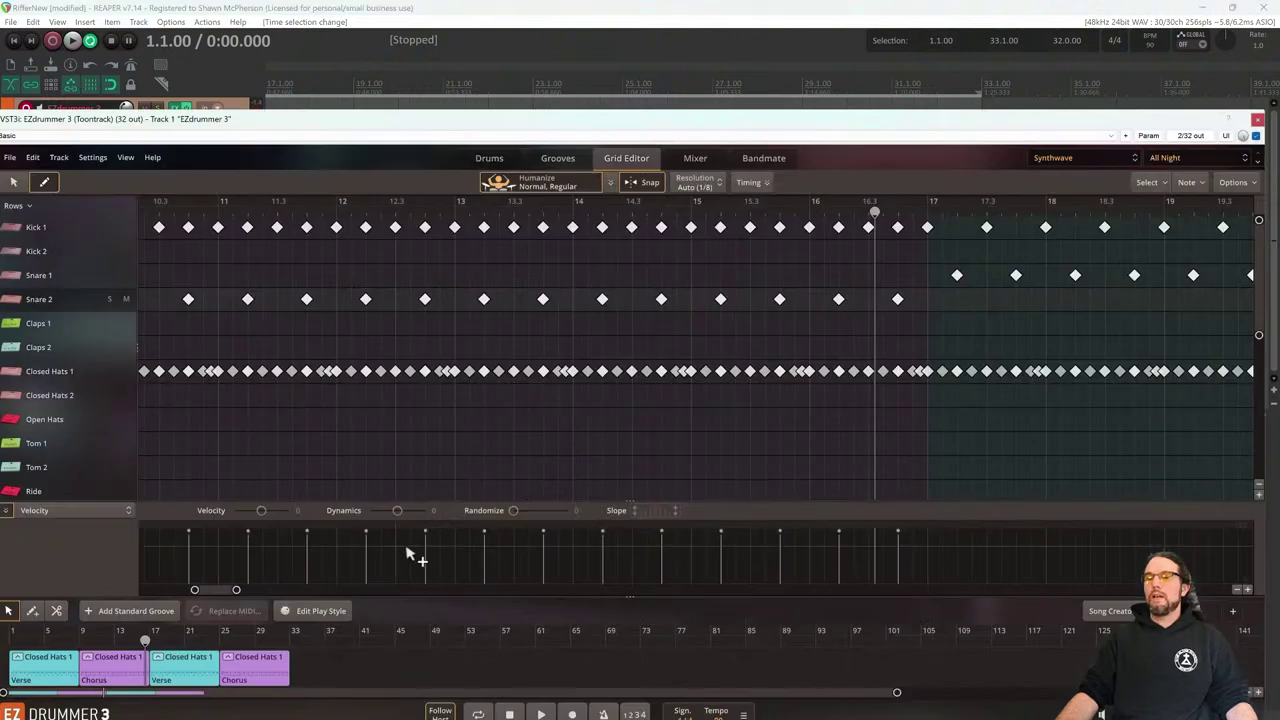
click(47, 667)
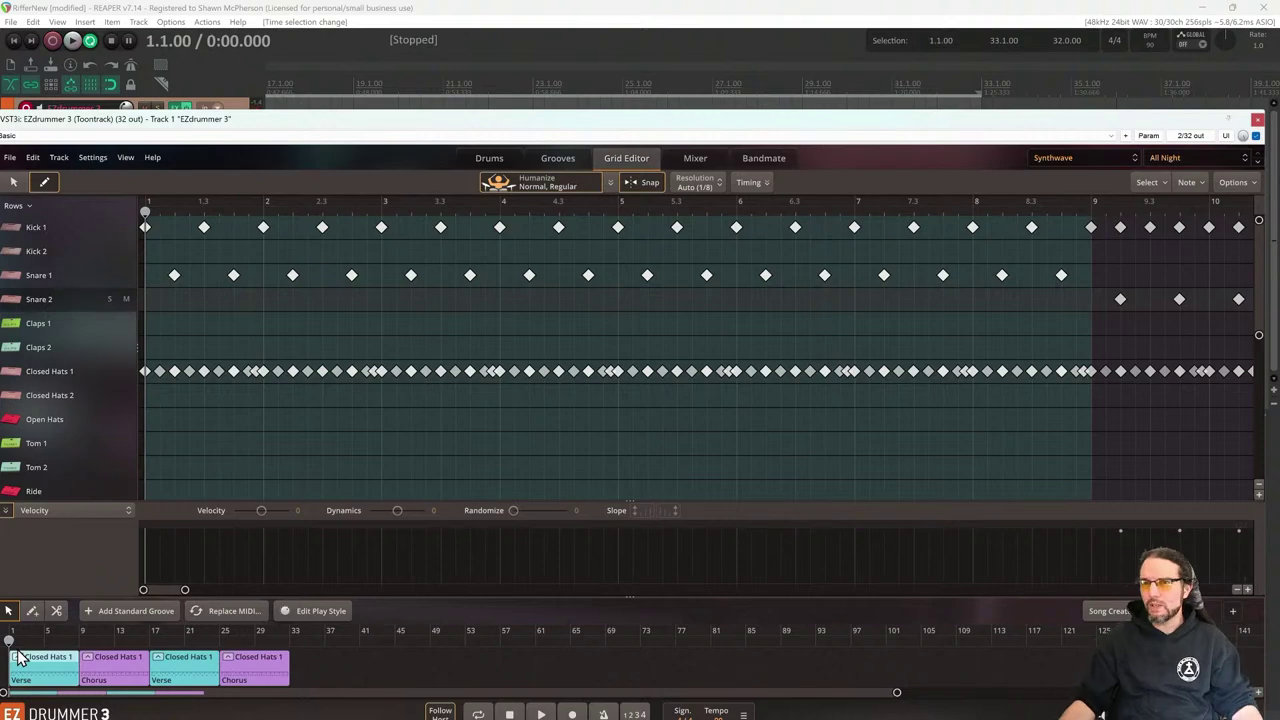
drag(392, 126, 399, 117)
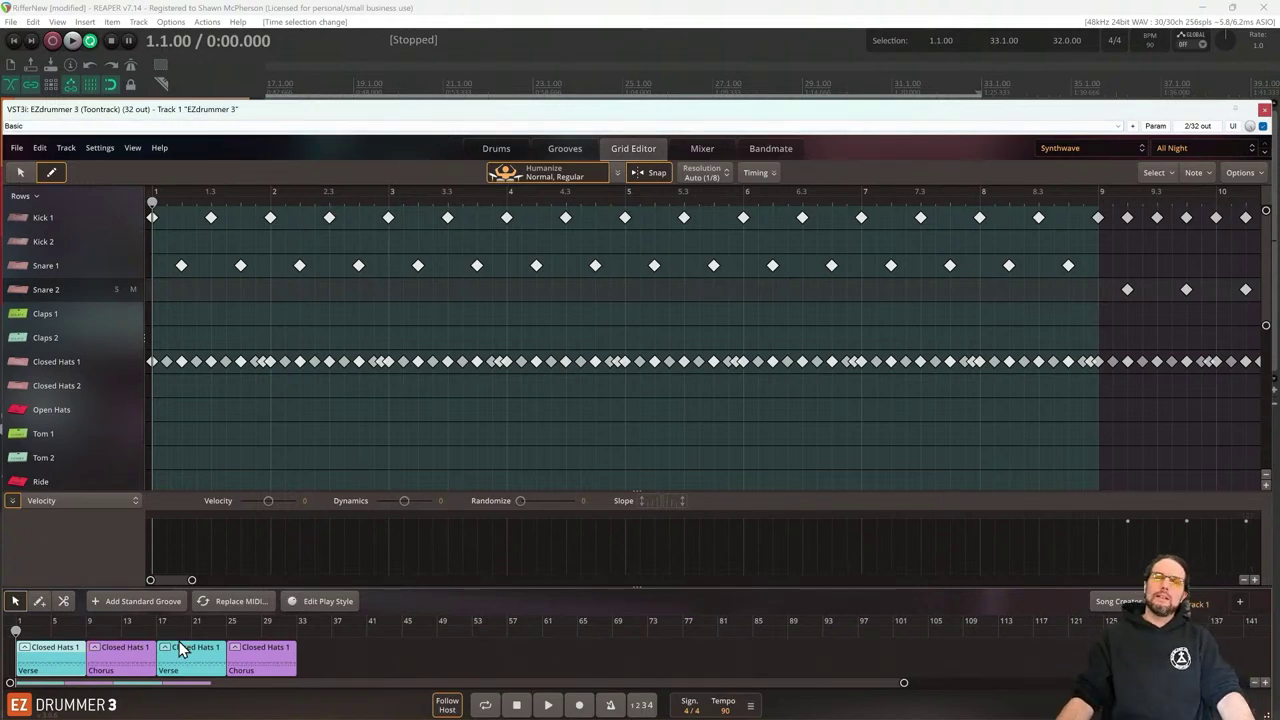
click(350, 660)
click(48, 666)
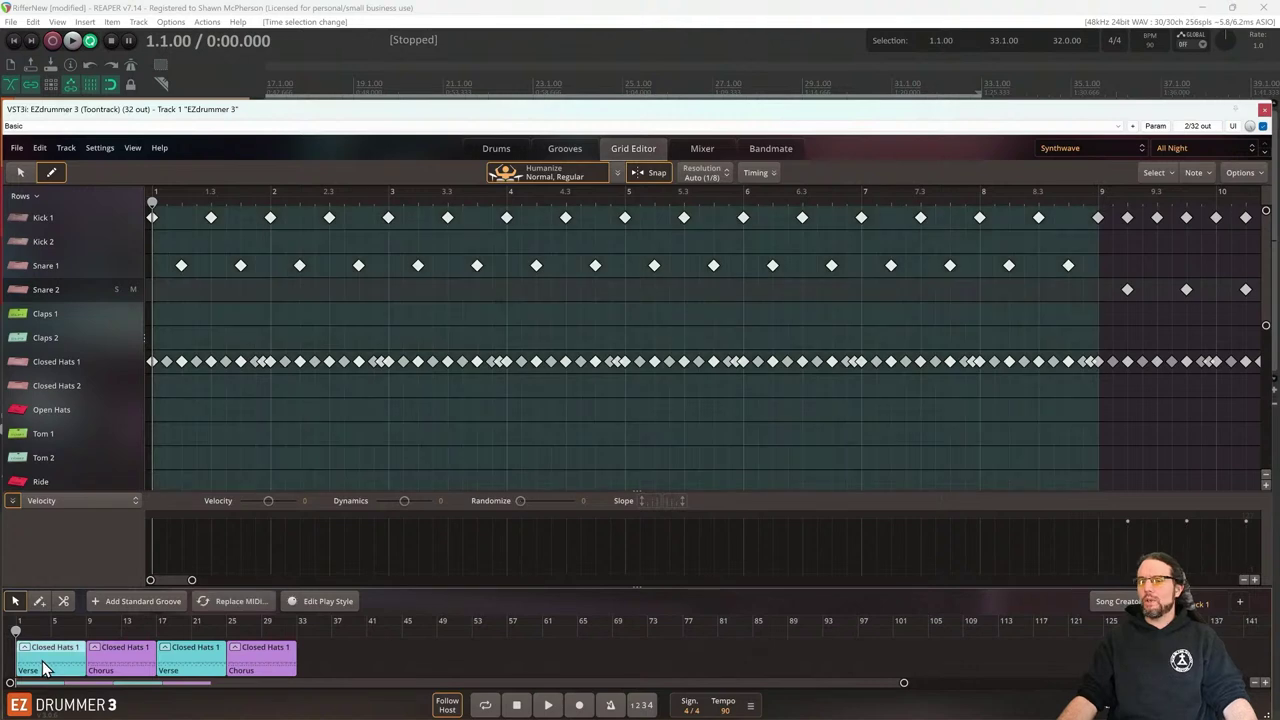
Open EZdrummer 3's mixer and try turning the Low-Pass filter down to 0%
click(692, 148)
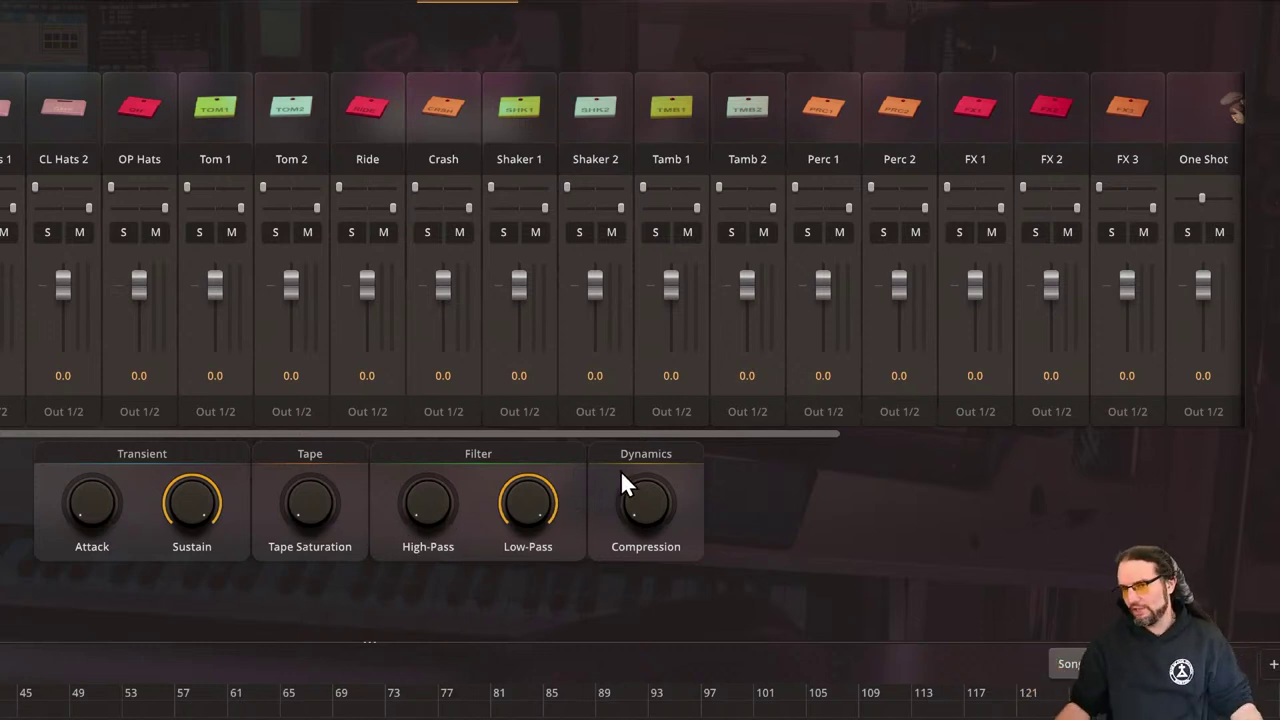
mouse_move(621, 471)
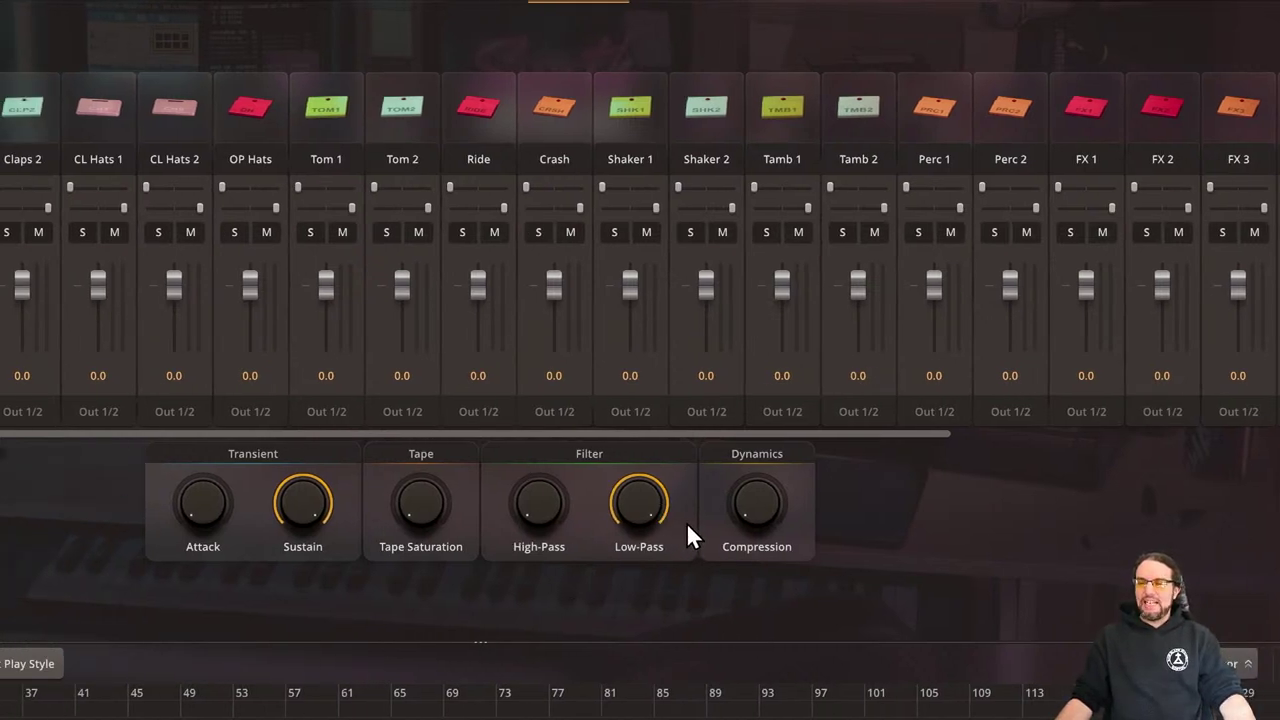
drag(645, 496, 593, 458)
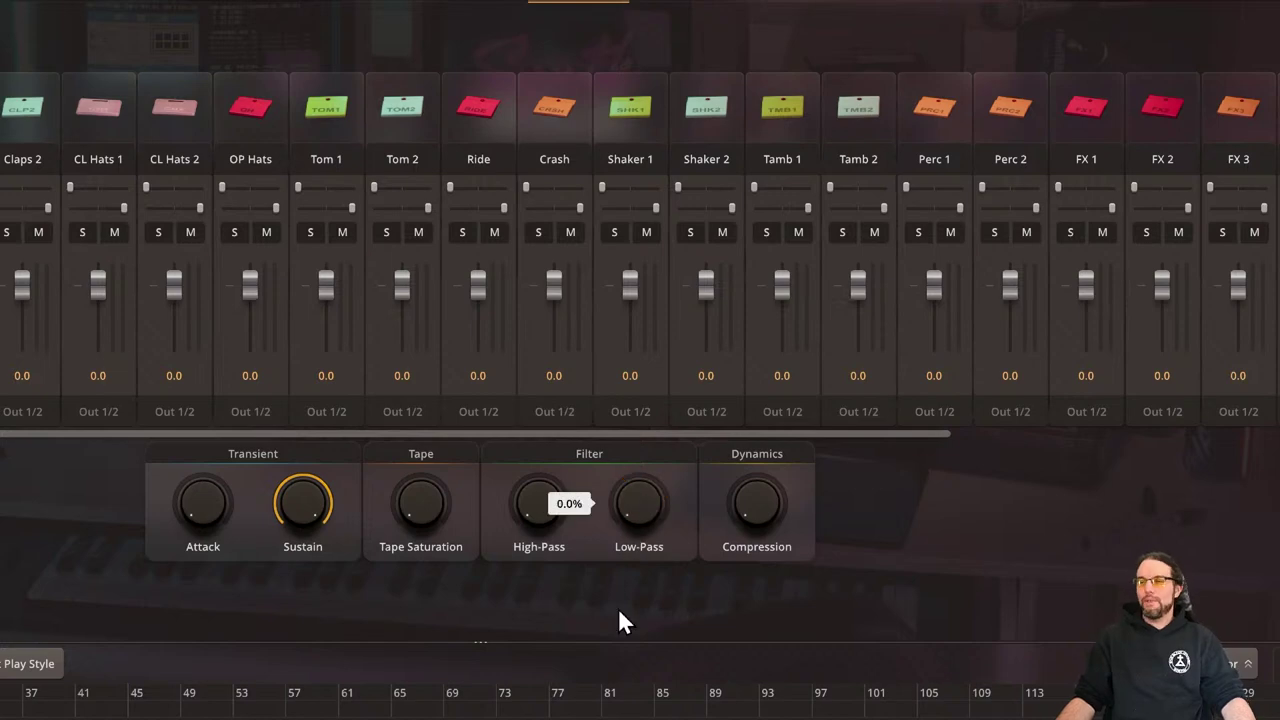
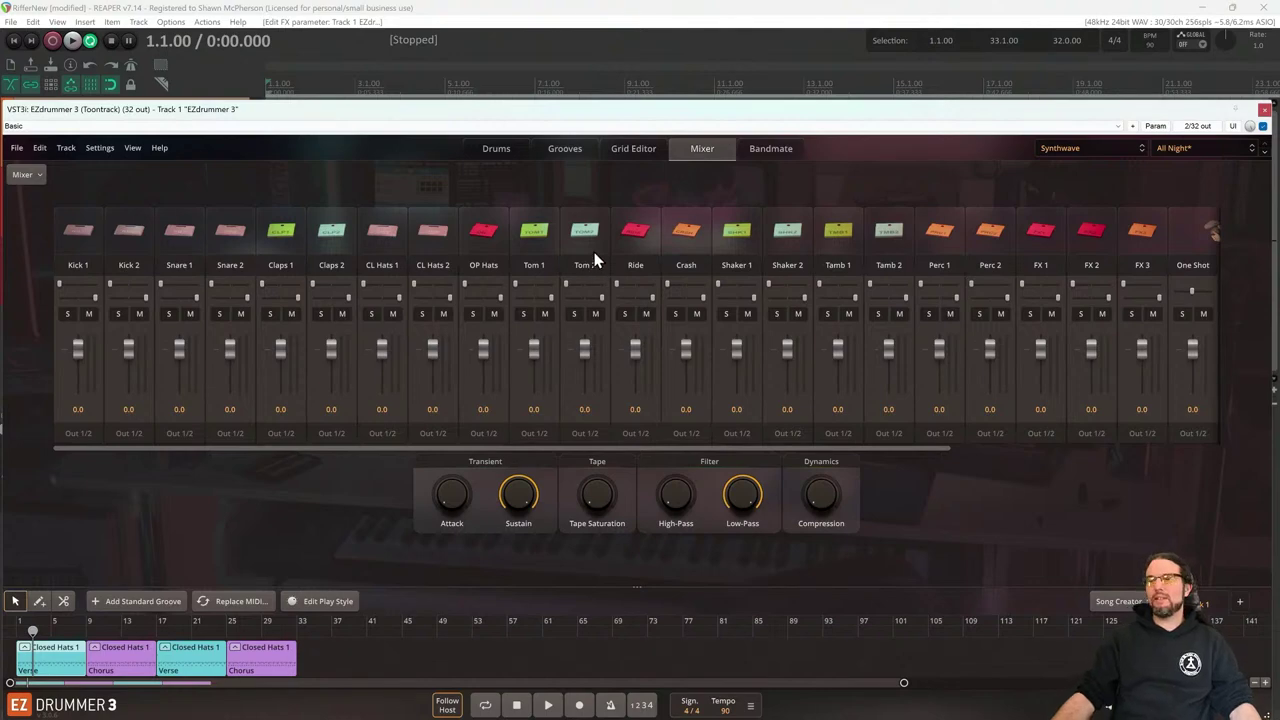
key(alt+Tab)
key(alt+Tab)
key(alt+Tab)
key(alt+Tab)
key(alt+Tab)
key(alt+Tab)
click(229, 22)
click(294, 43)
right_click(296, 43)
click(336, 124)
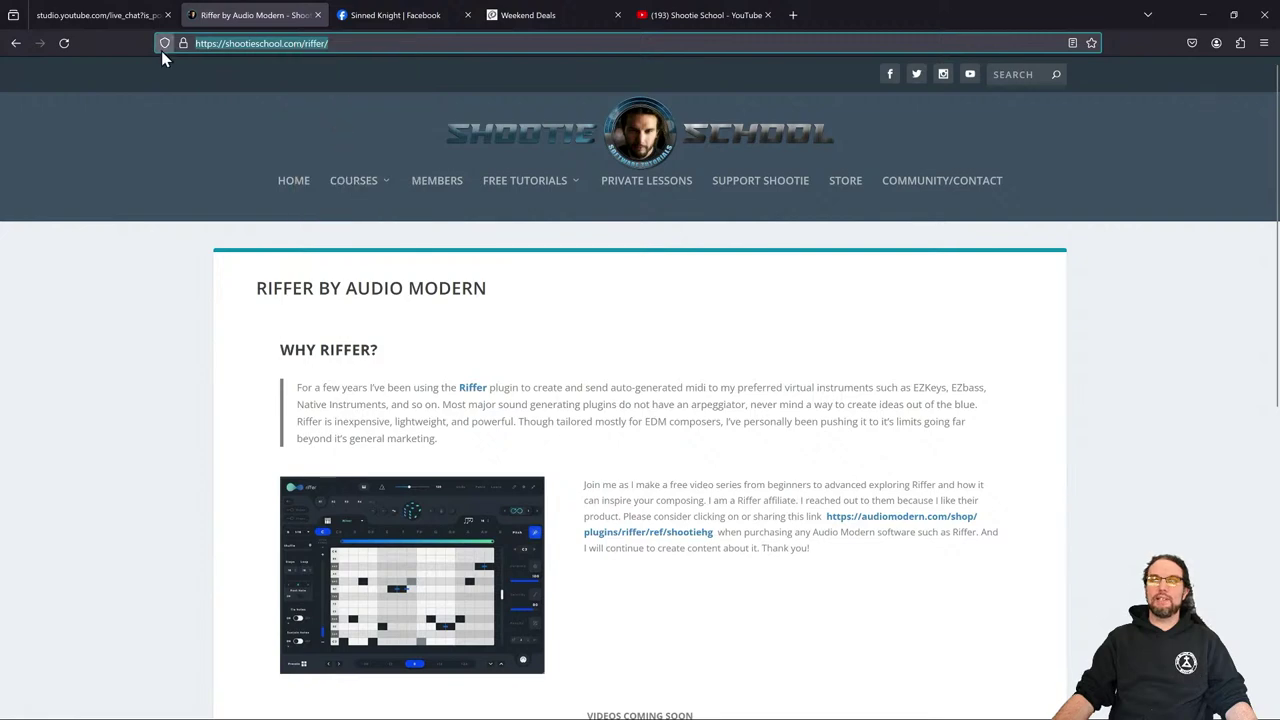
Post the copied Riffer page link in the YouTube live chat and return to REAPER
click(140, 15)
click(310, 686)
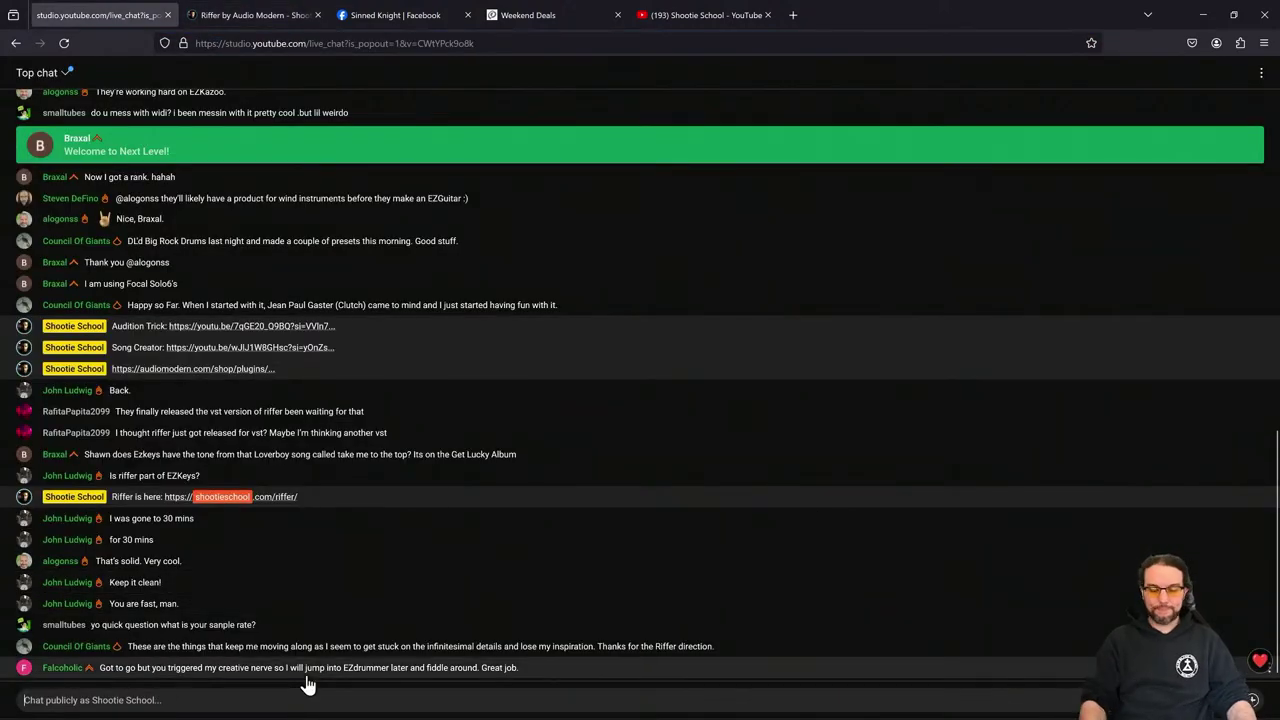
key(ctrl+v)
key(Return)
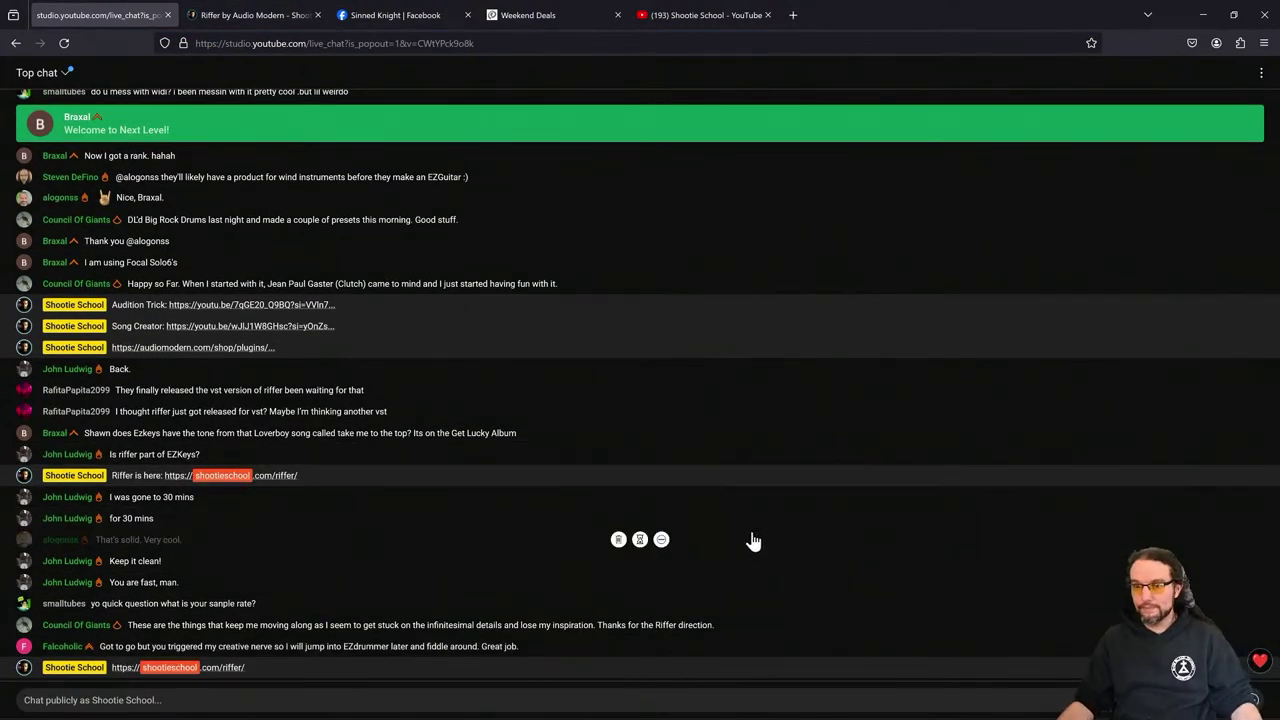
key(alt+Tab)
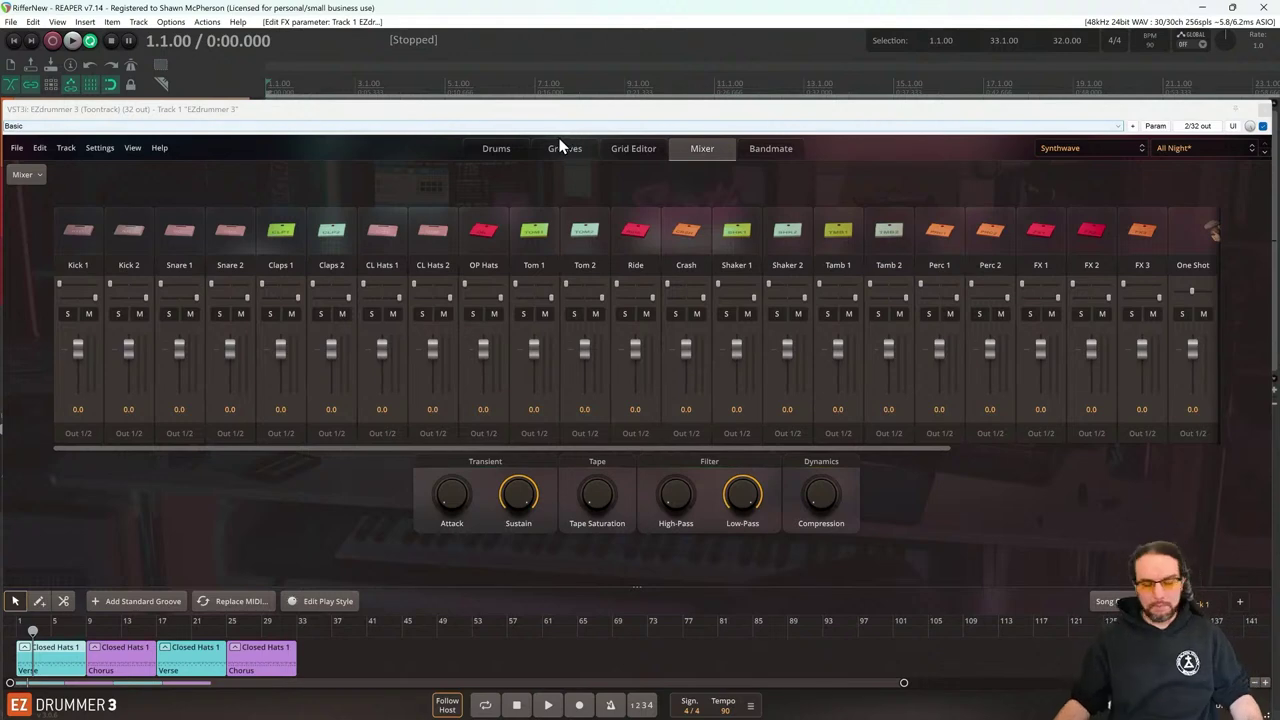
Play the drums while sweeping the Low-Pass filter down to about 42% and back to full, then stop playback
click(620, 120)
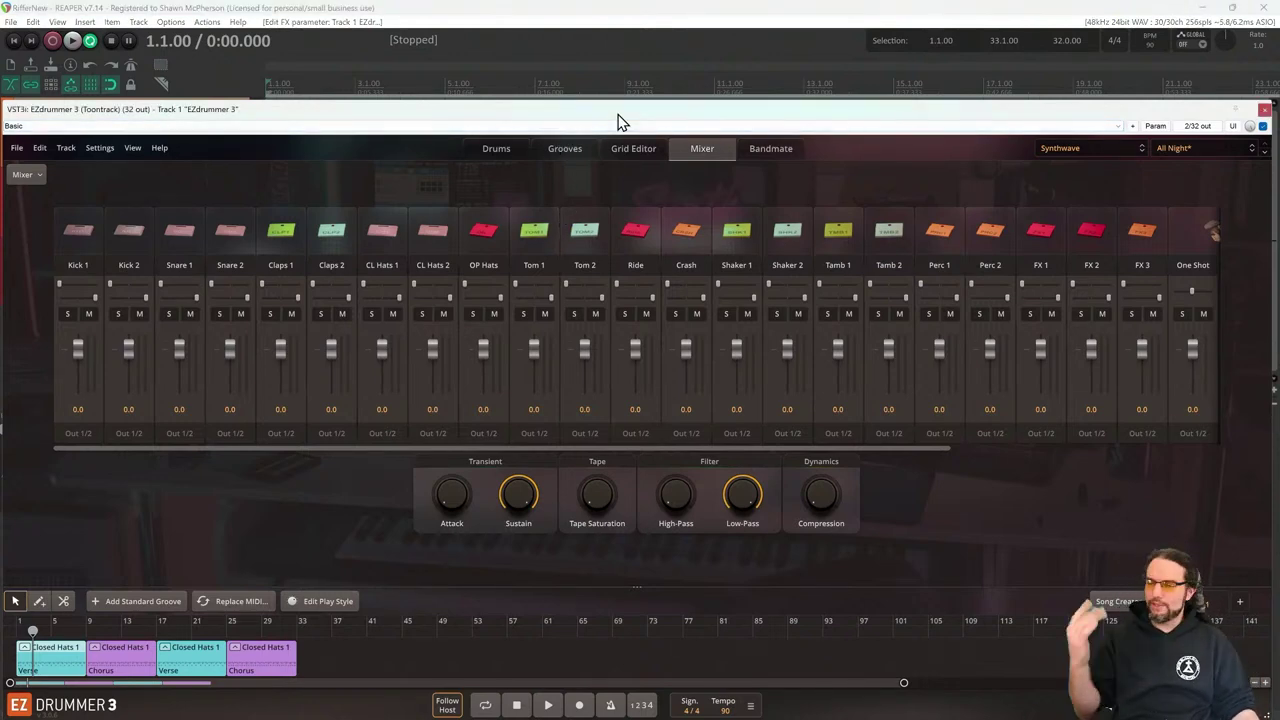
key(space)
key(space)
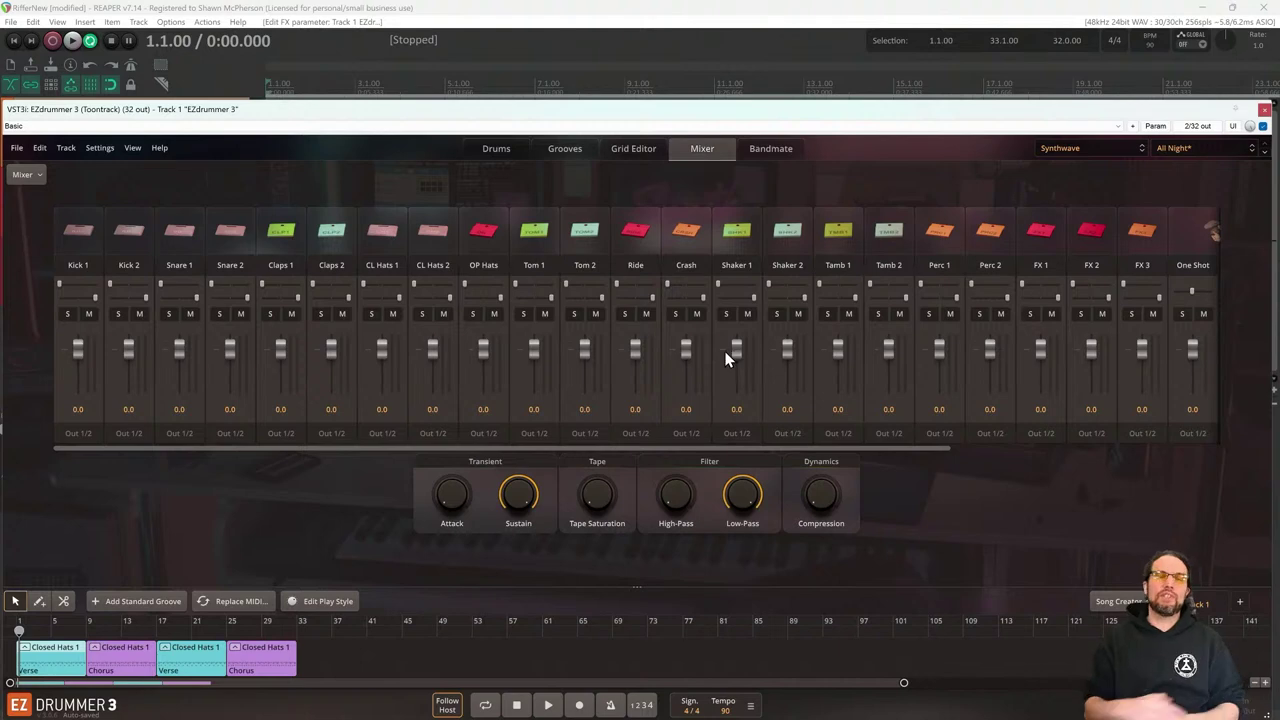
mouse_move(742, 515)
key(space)
scroll(741, 512, down, 3)
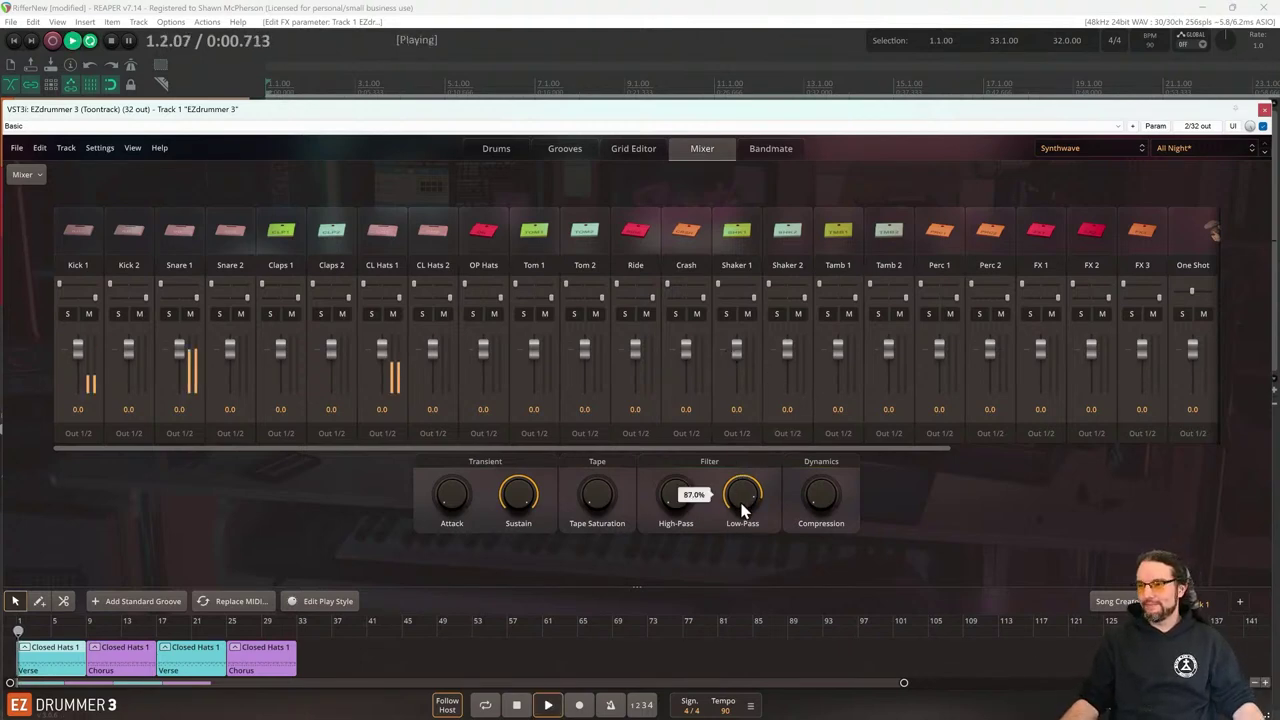
scroll(738, 514, down, 5)
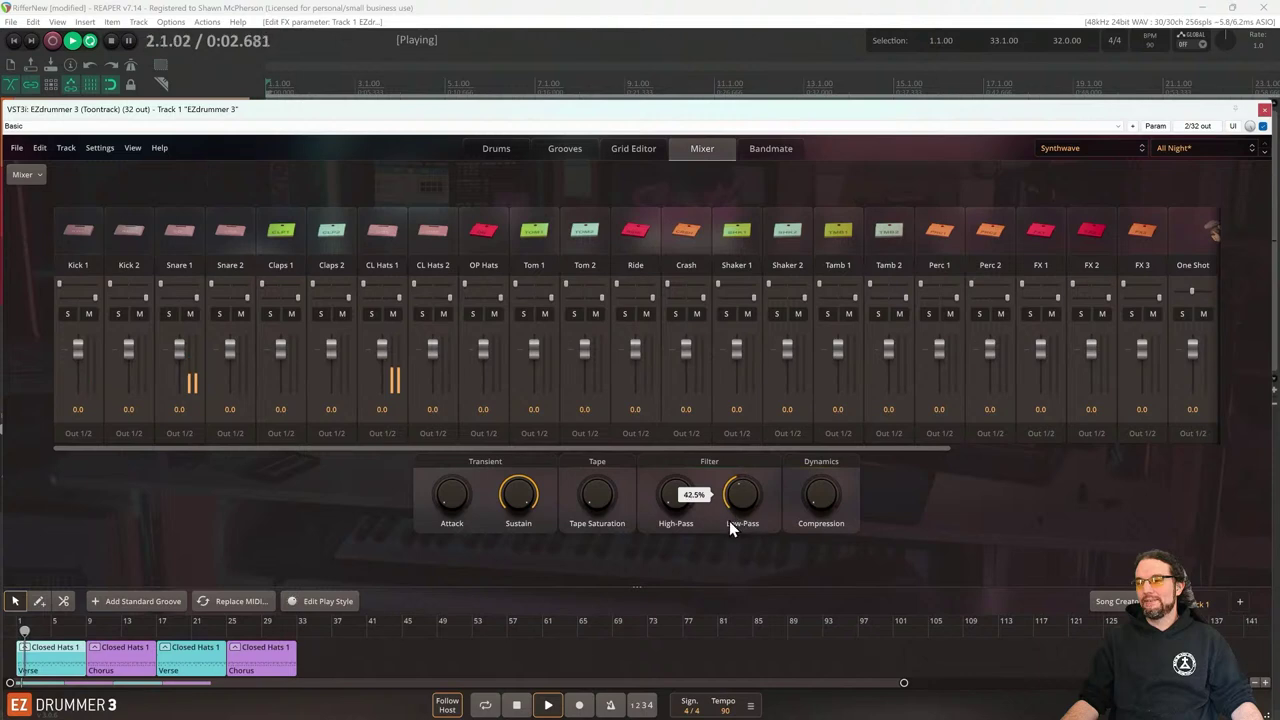
scroll(729, 533, down, 1)
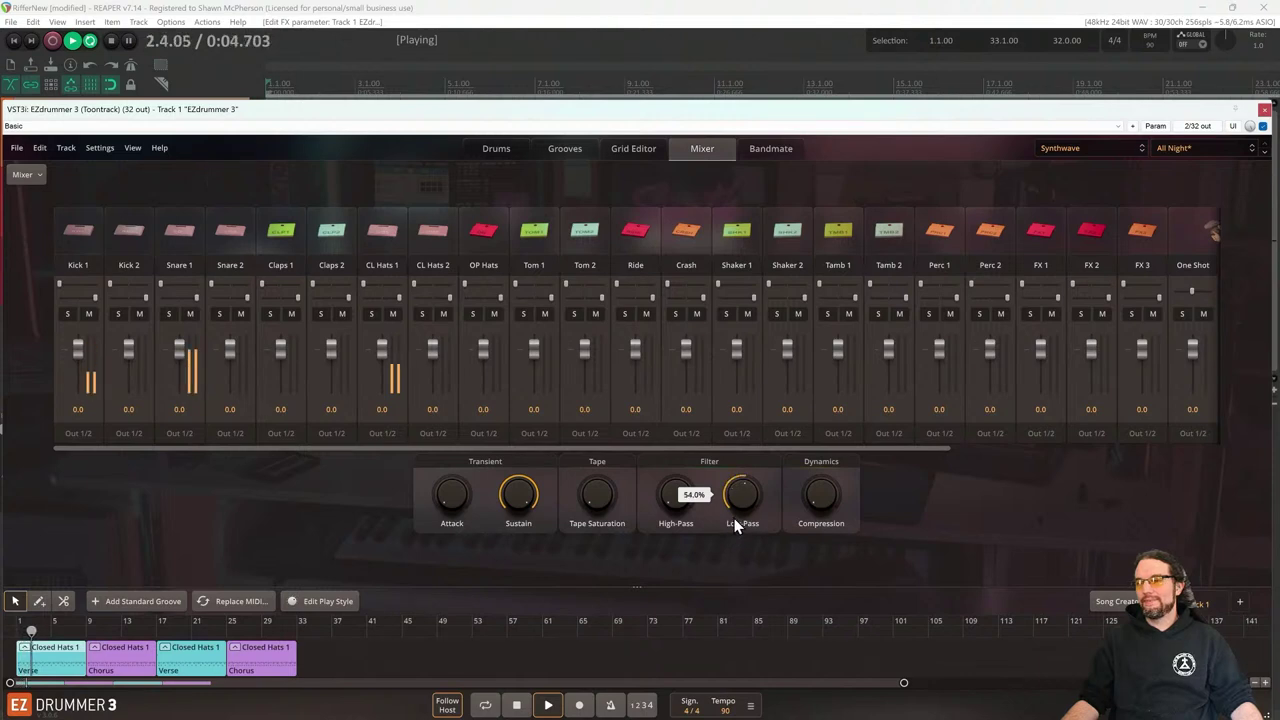
drag(734, 505, 736, 490)
key(space)
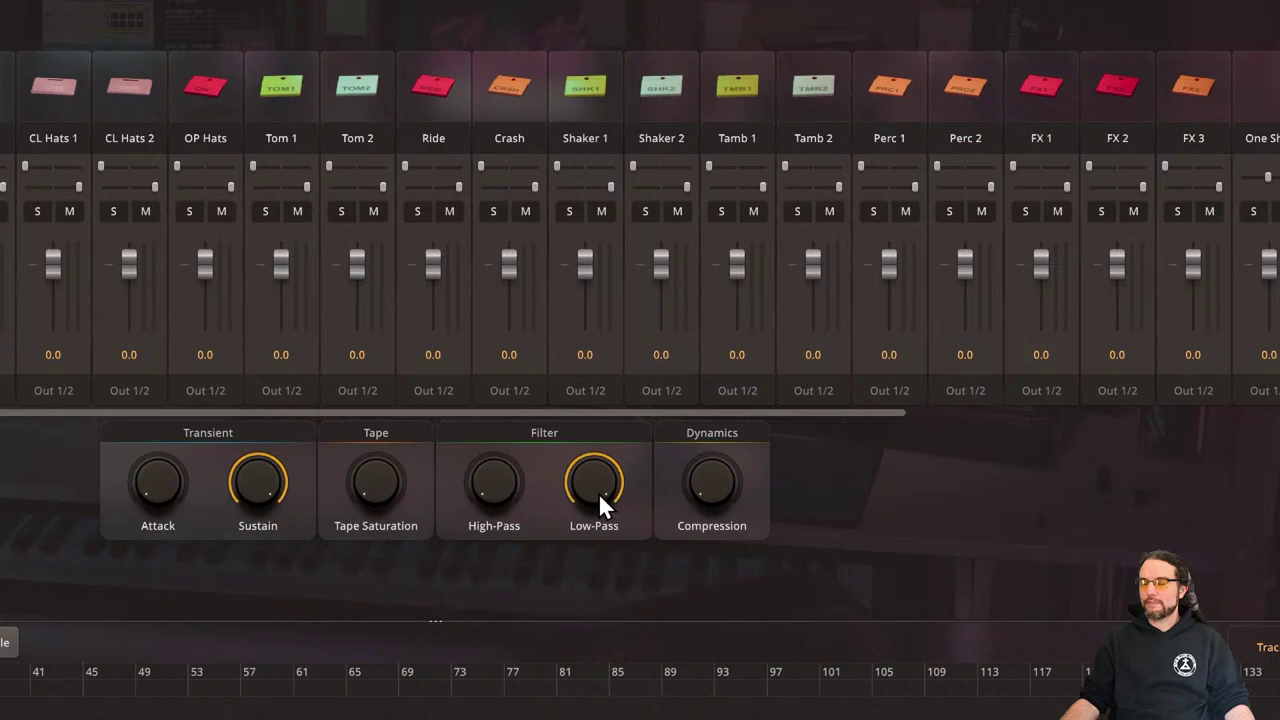
Bind the mixer's Low-Pass filter knob to MIDI controller CC57
right_click(590, 480)
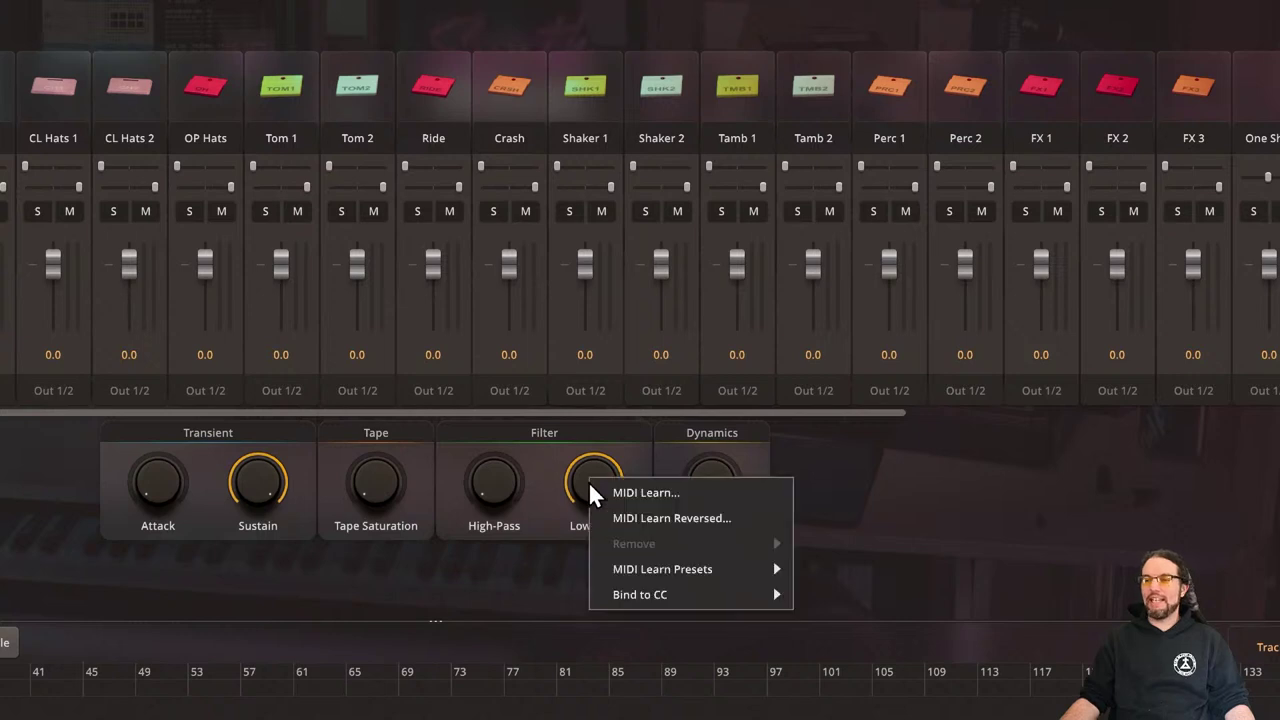
click(923, 482)
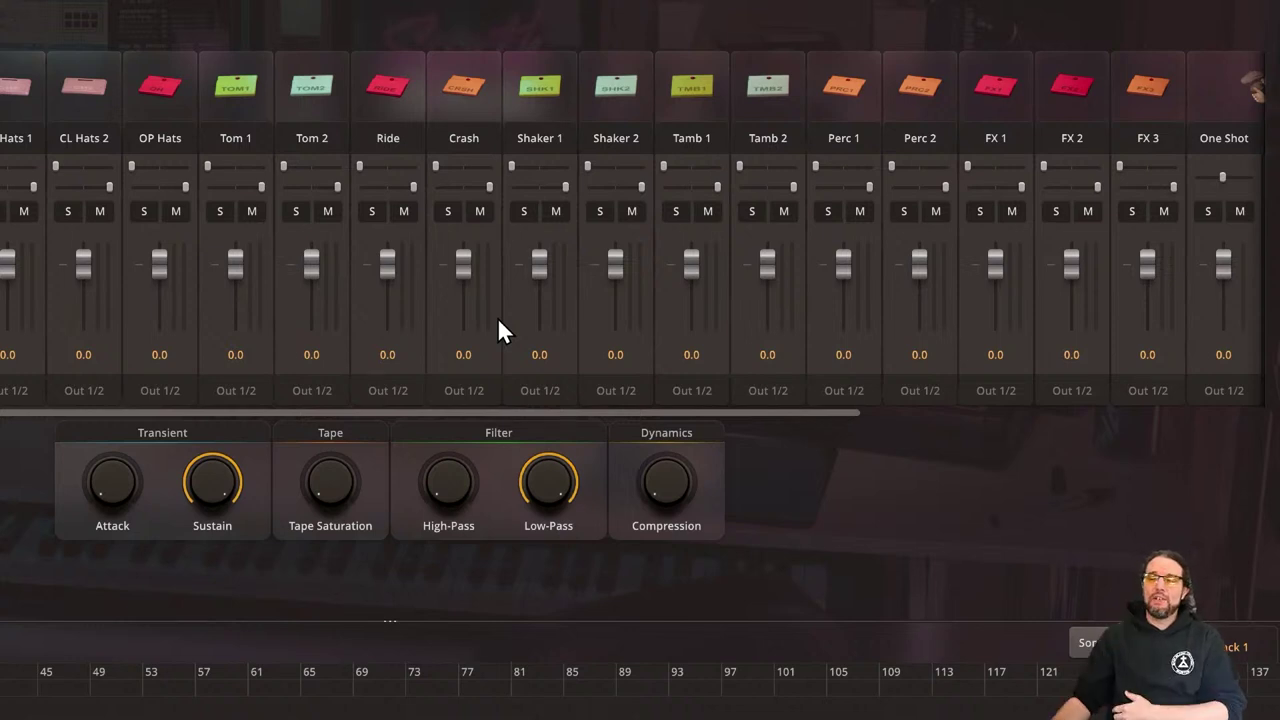
right_click(547, 481)
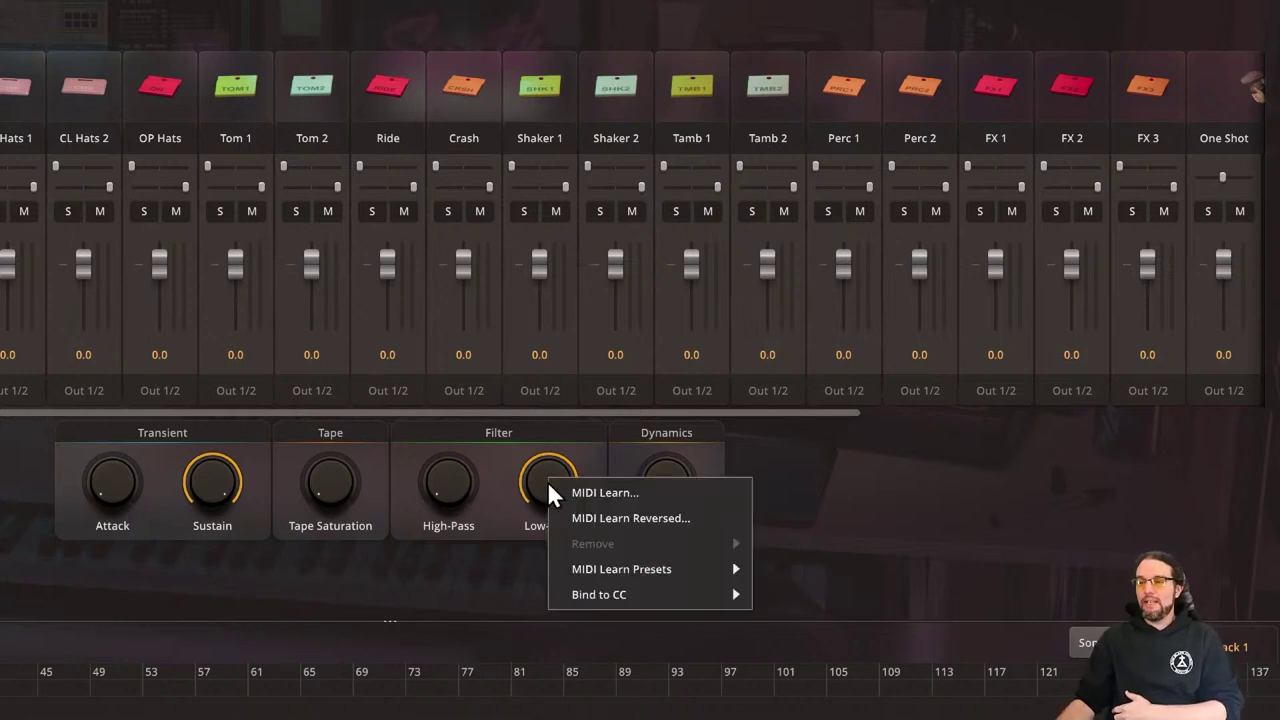
mouse_move(632, 598)
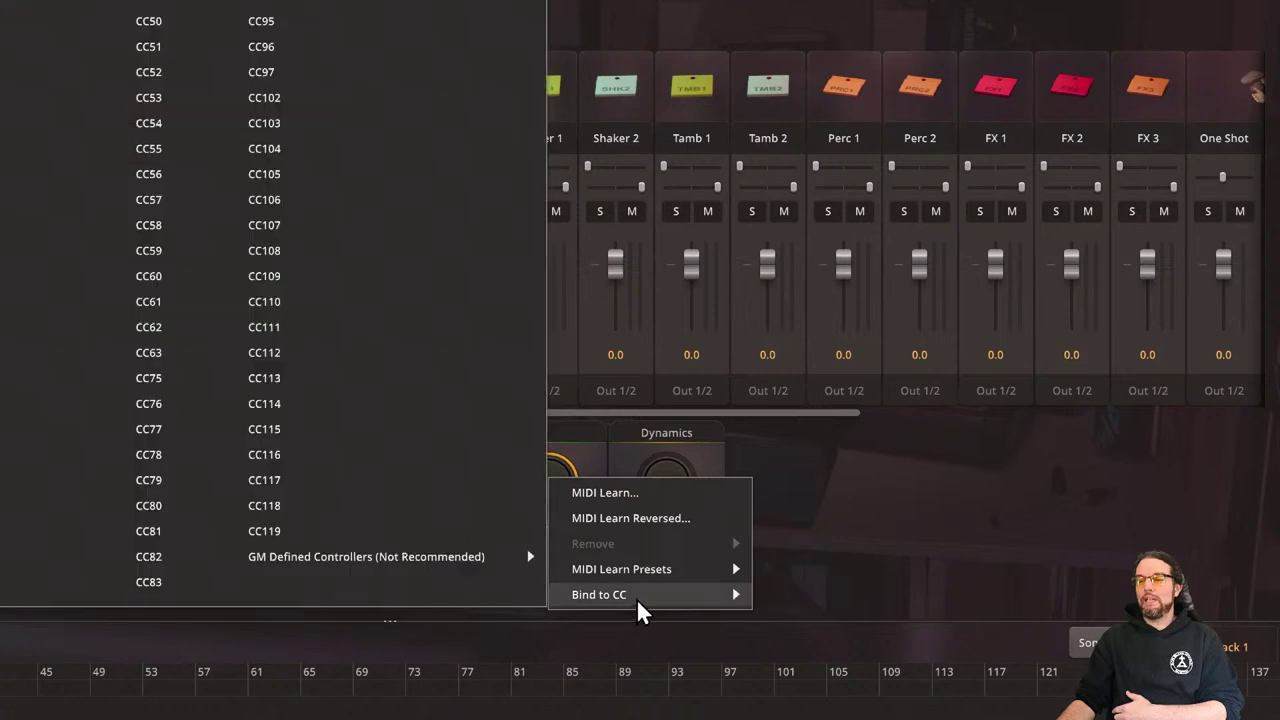
click(160, 203)
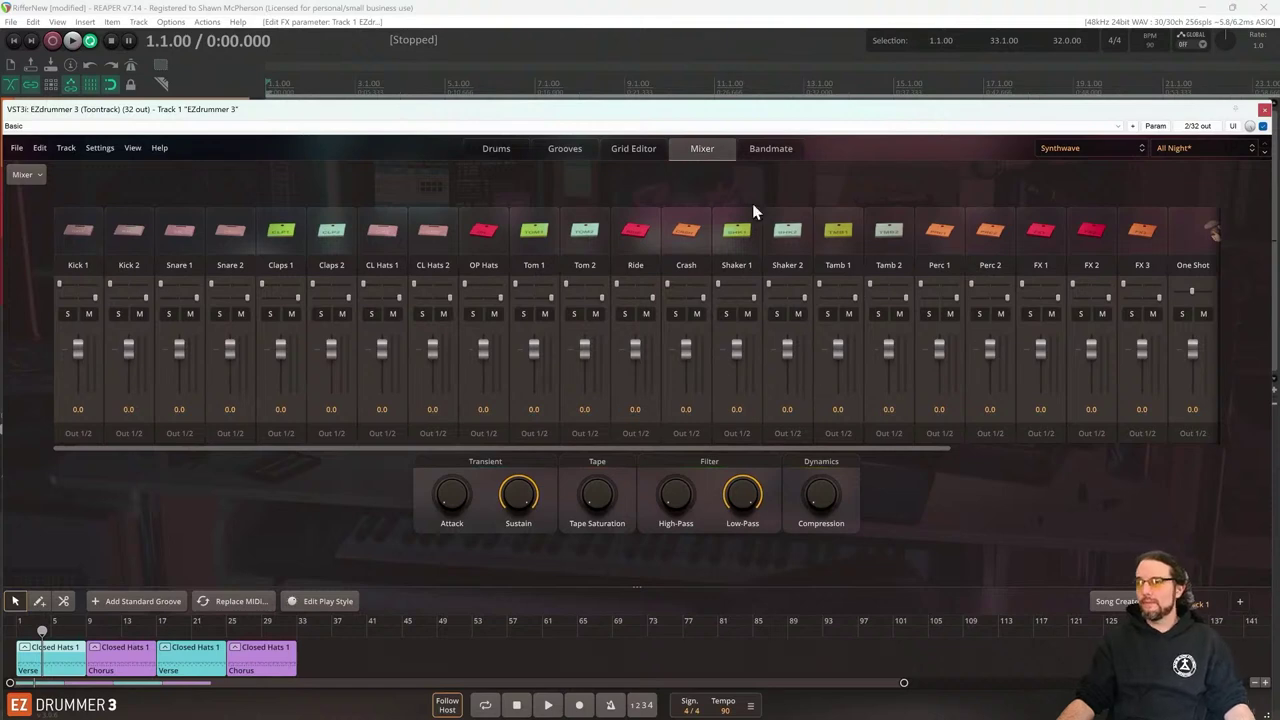
Show the Low-Pass (CC57) automation lane beneath the drum notes in the Grid Editor
click(627, 149)
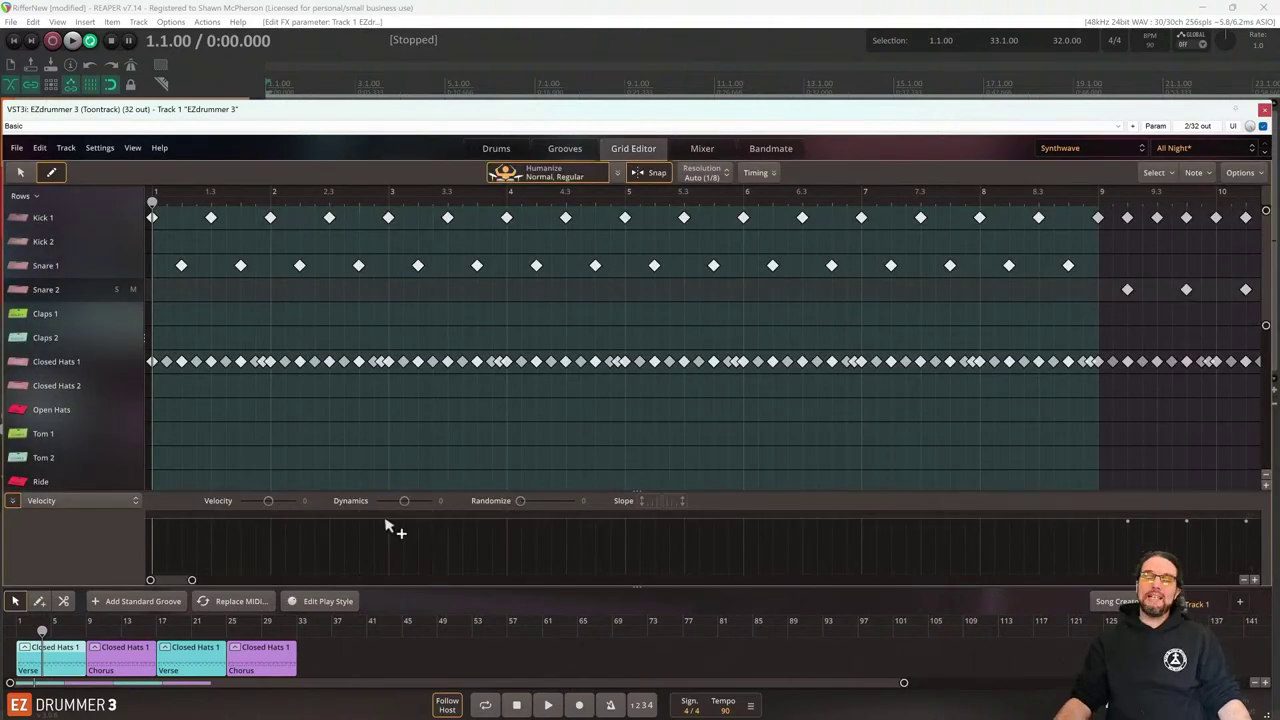
click(16, 502)
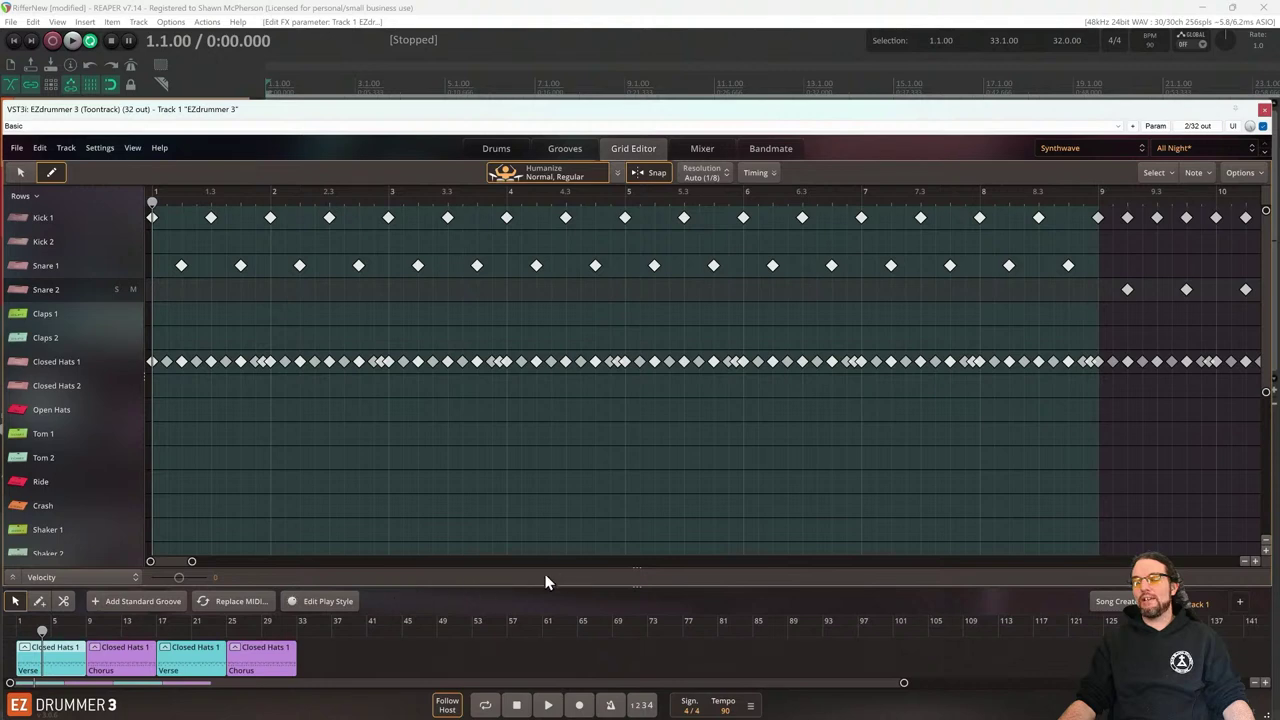
click(12, 580)
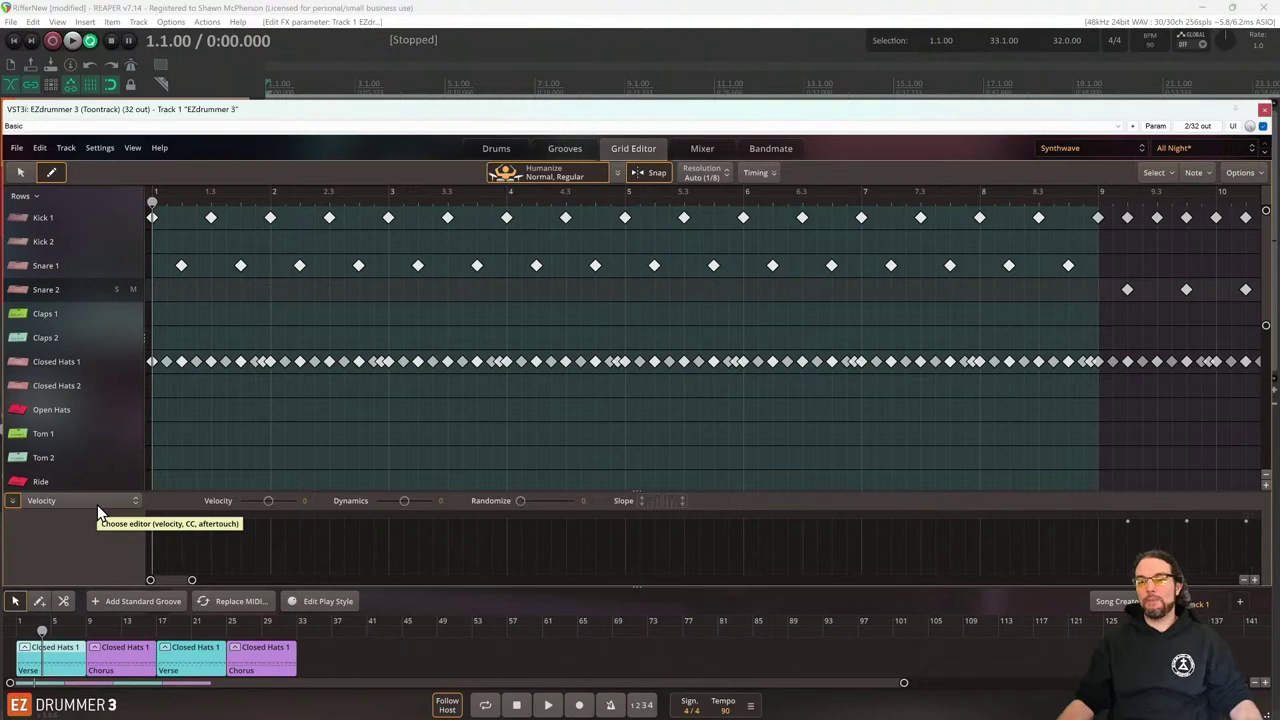
click(98, 505)
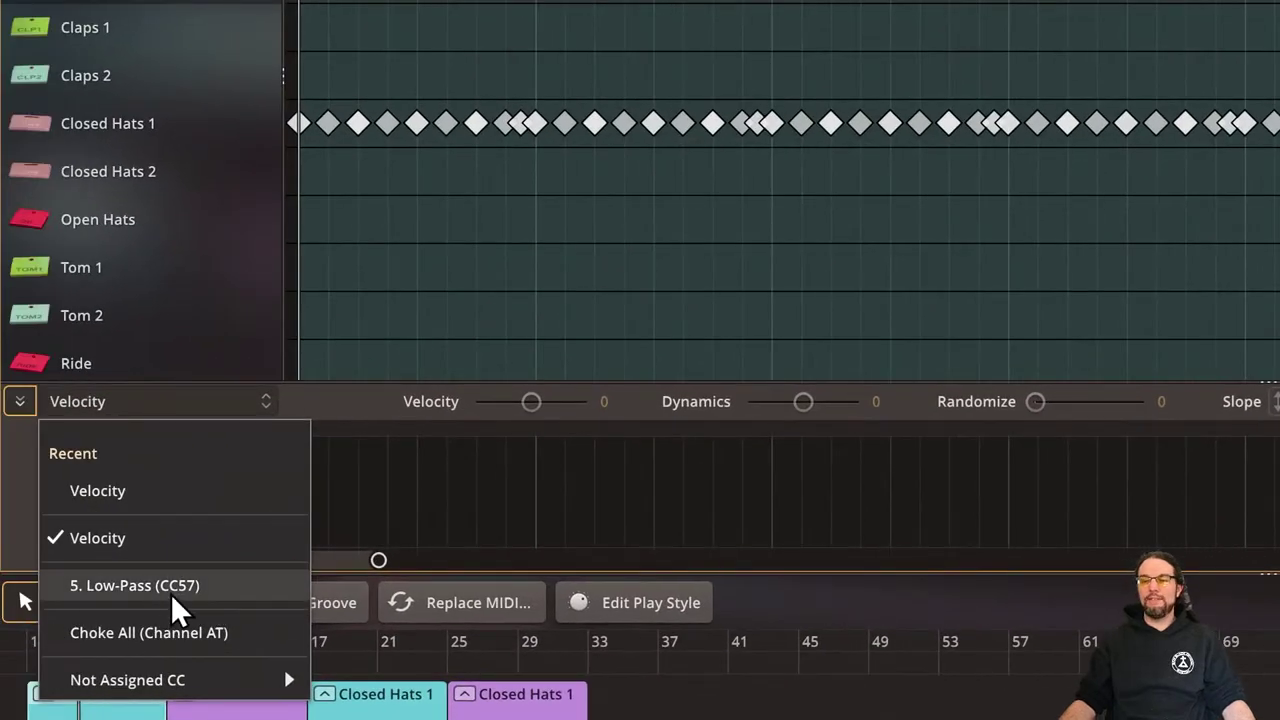
click(86, 583)
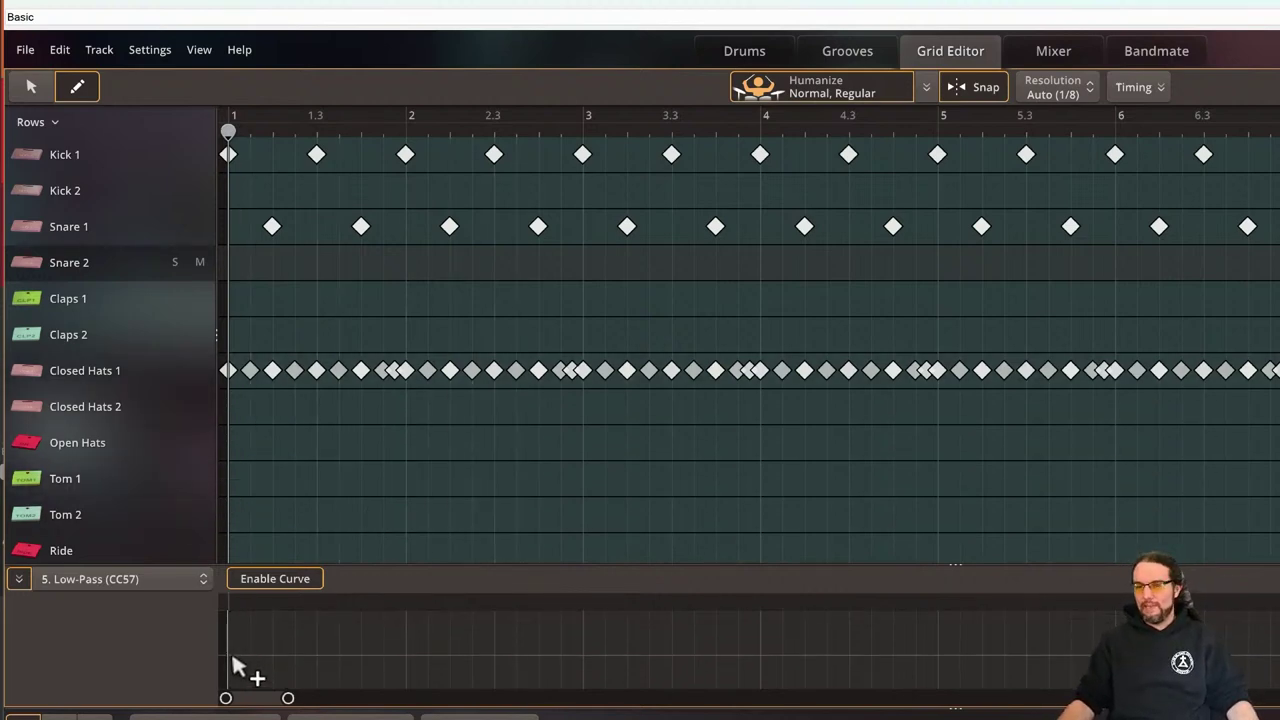
Enlarge the Low-Pass (CC57) lane in the Grid Editor to make room for drawing a curve
drag(529, 563, 511, 393)
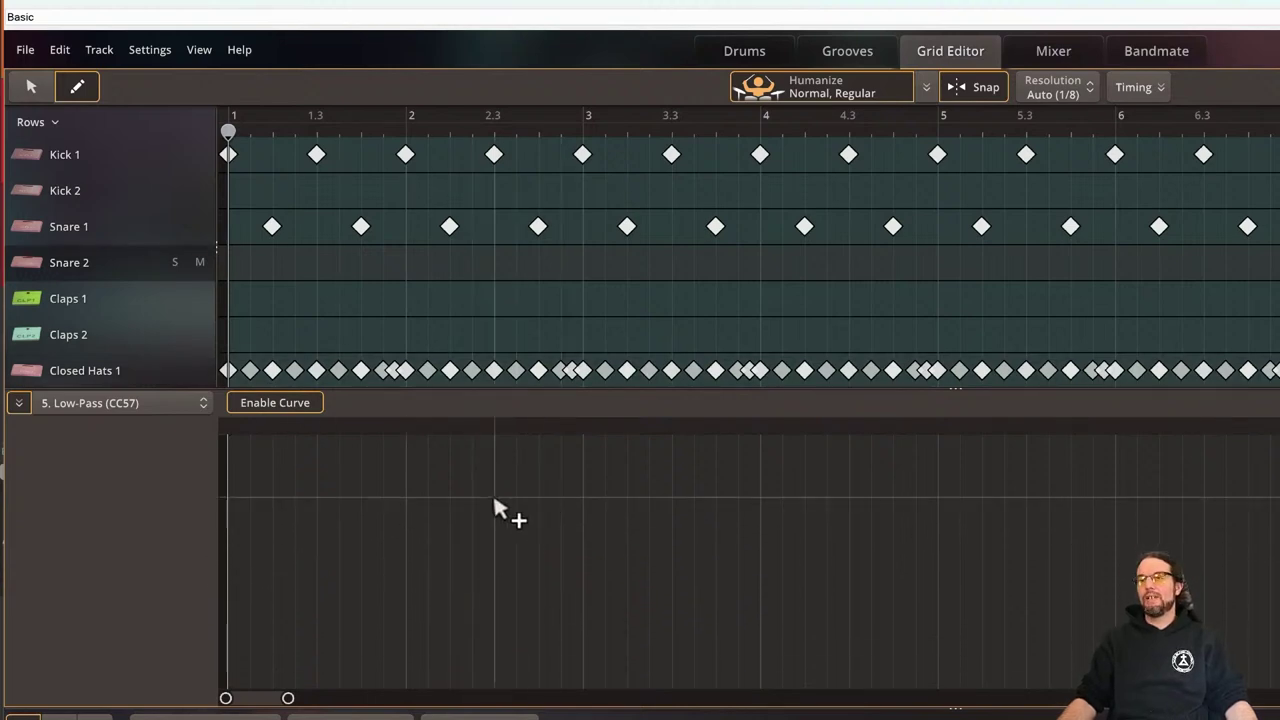
drag(451, 387, 431, 590)
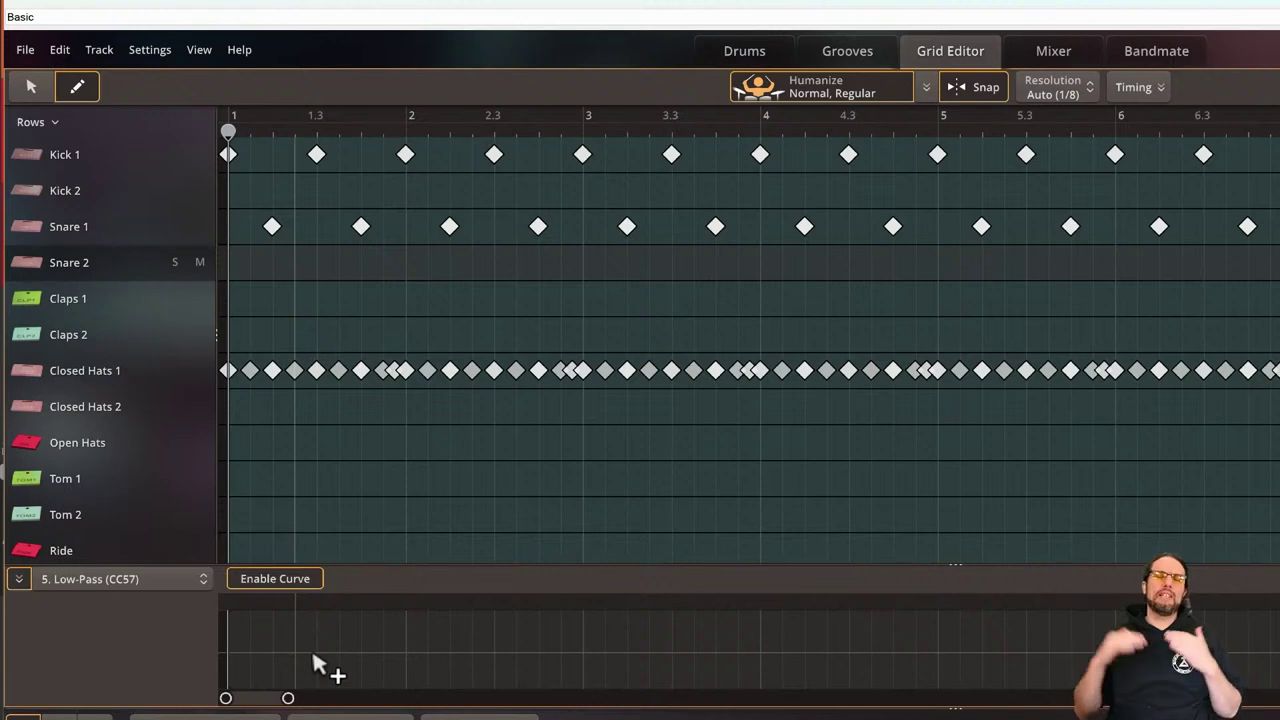
drag(391, 562, 383, 408)
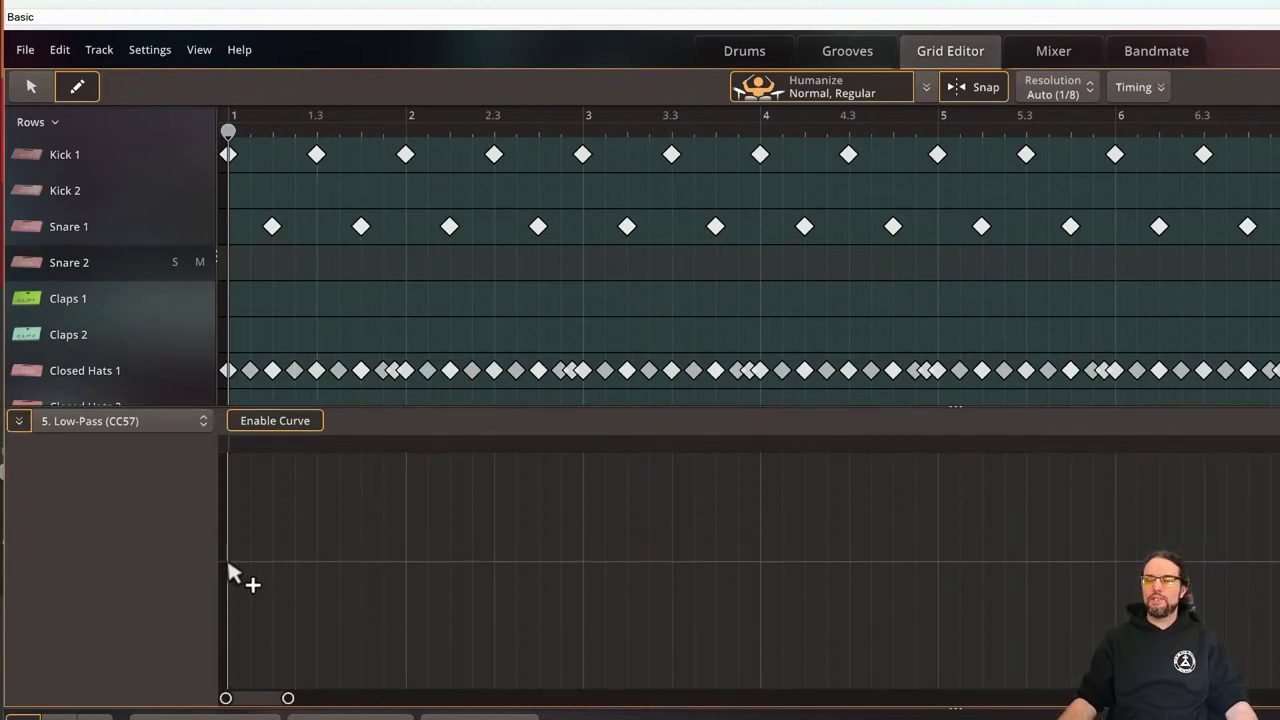
Draw a Low-Pass (CC57) curve at medium level from bar 1 to just past bar 2 and play it
drag(240, 564, 447, 562)
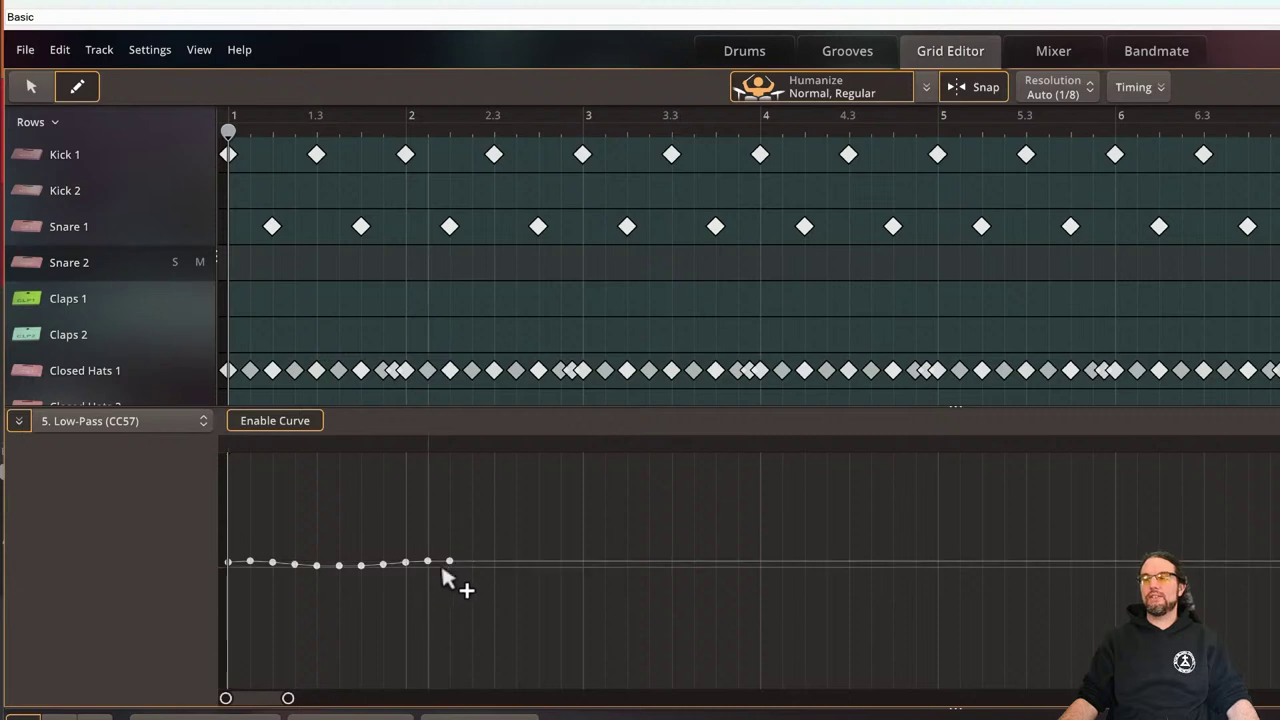
key(space)
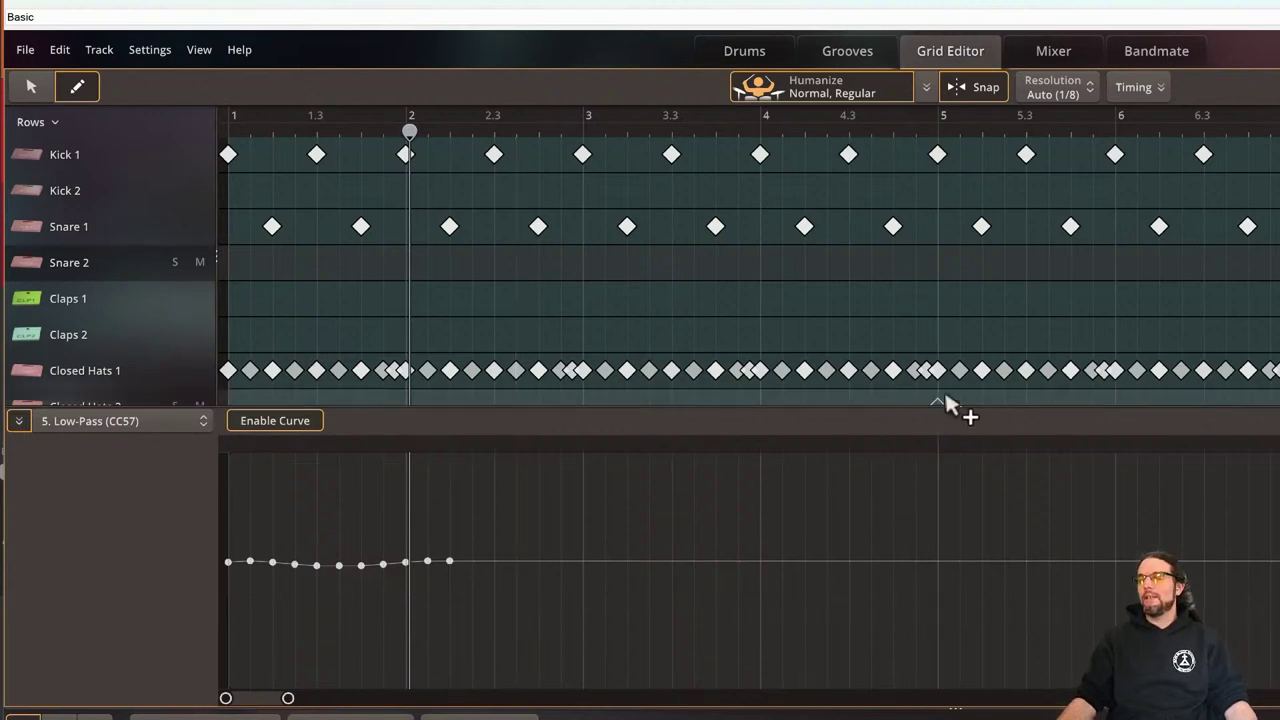
Set the Grid Editor resolution to 1/1 and delete the drawn points from the Low-Pass (CC57) lane
click(1058, 94)
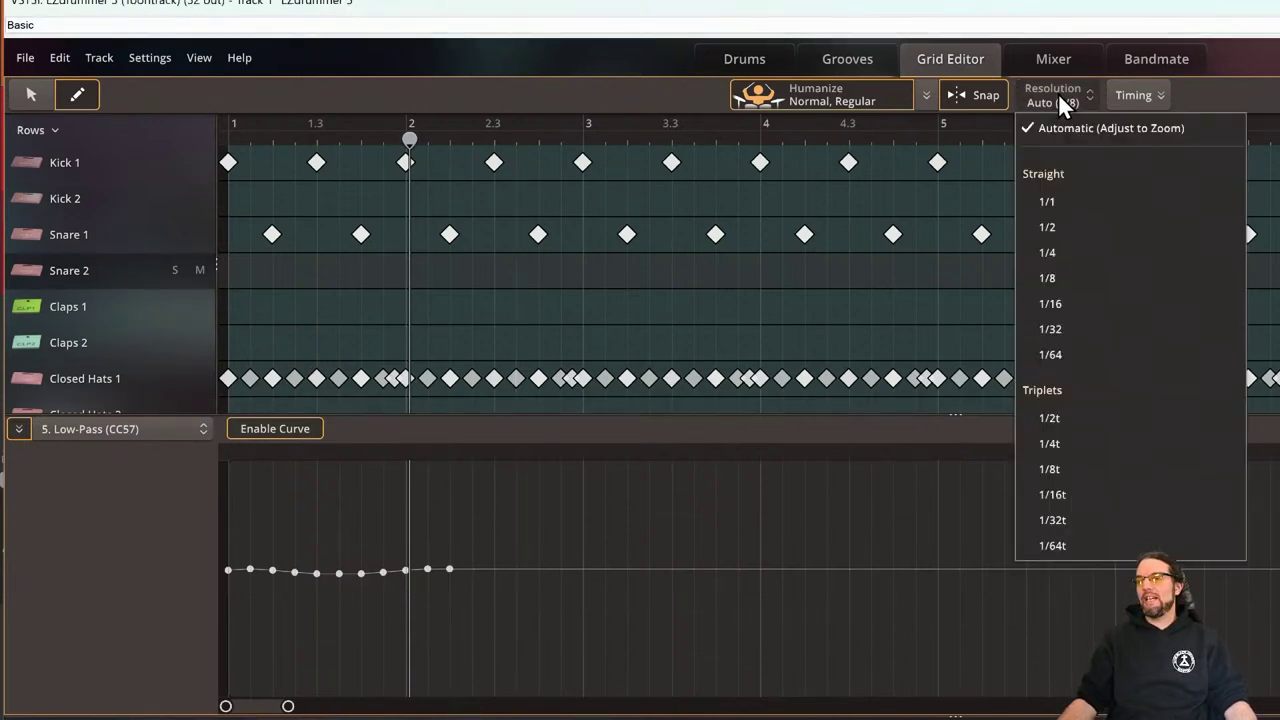
click(1048, 201)
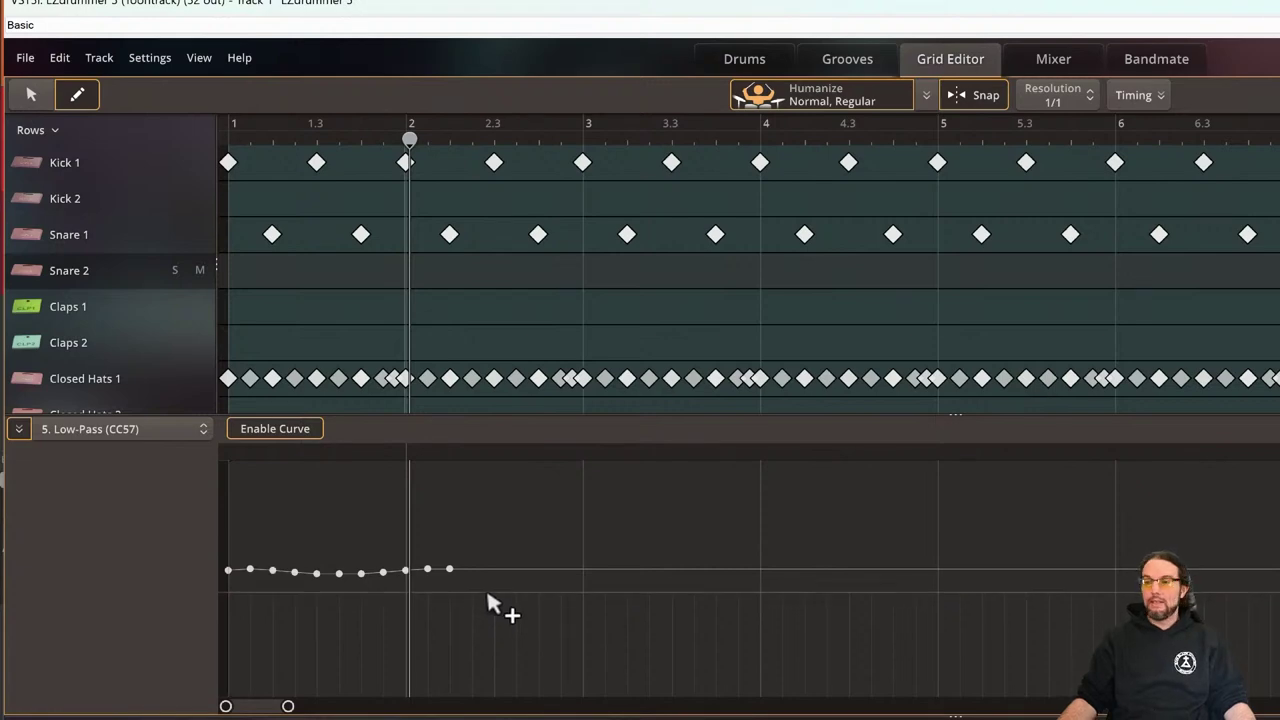
key(1)
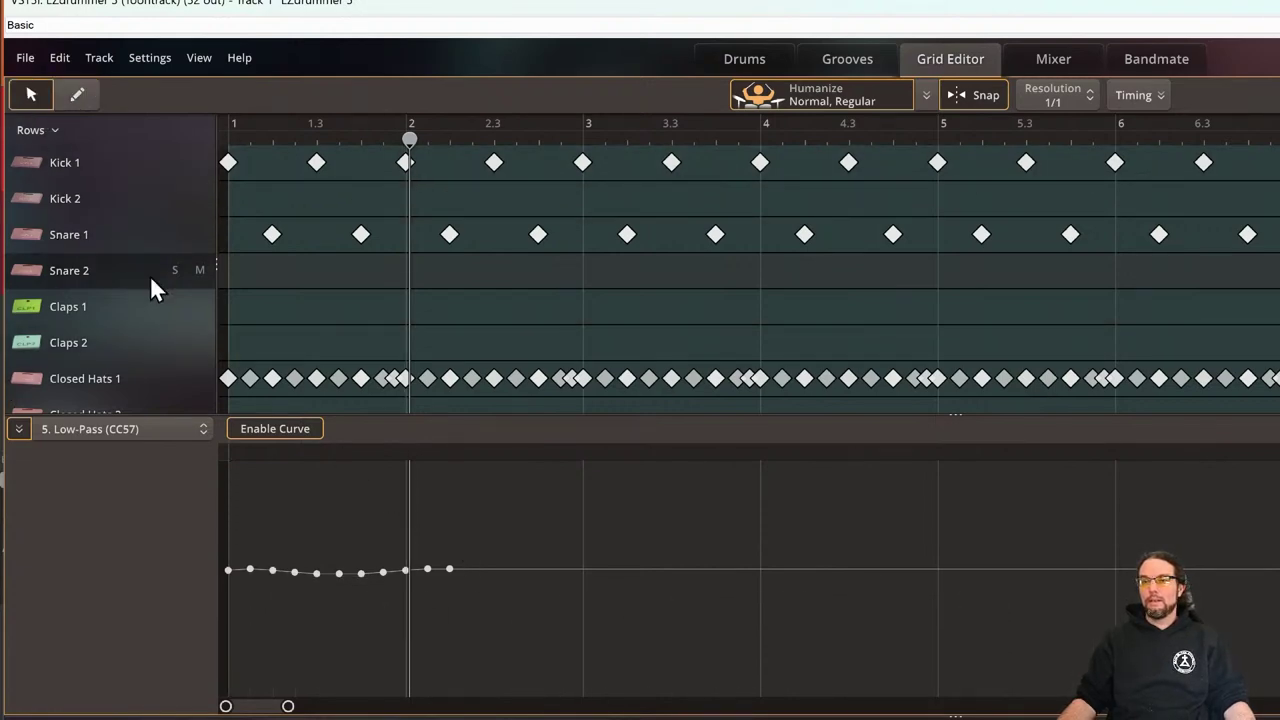
key(Delete)
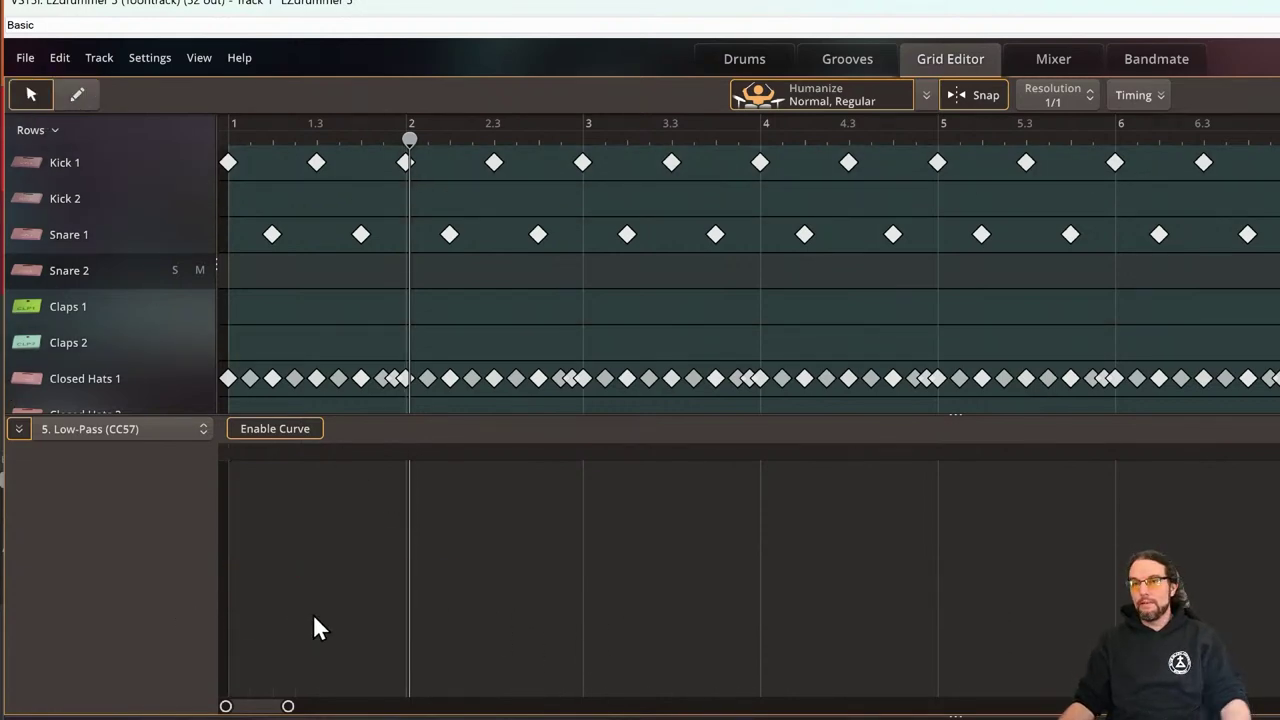
click(72, 92)
drag(337, 568, 512, 557)
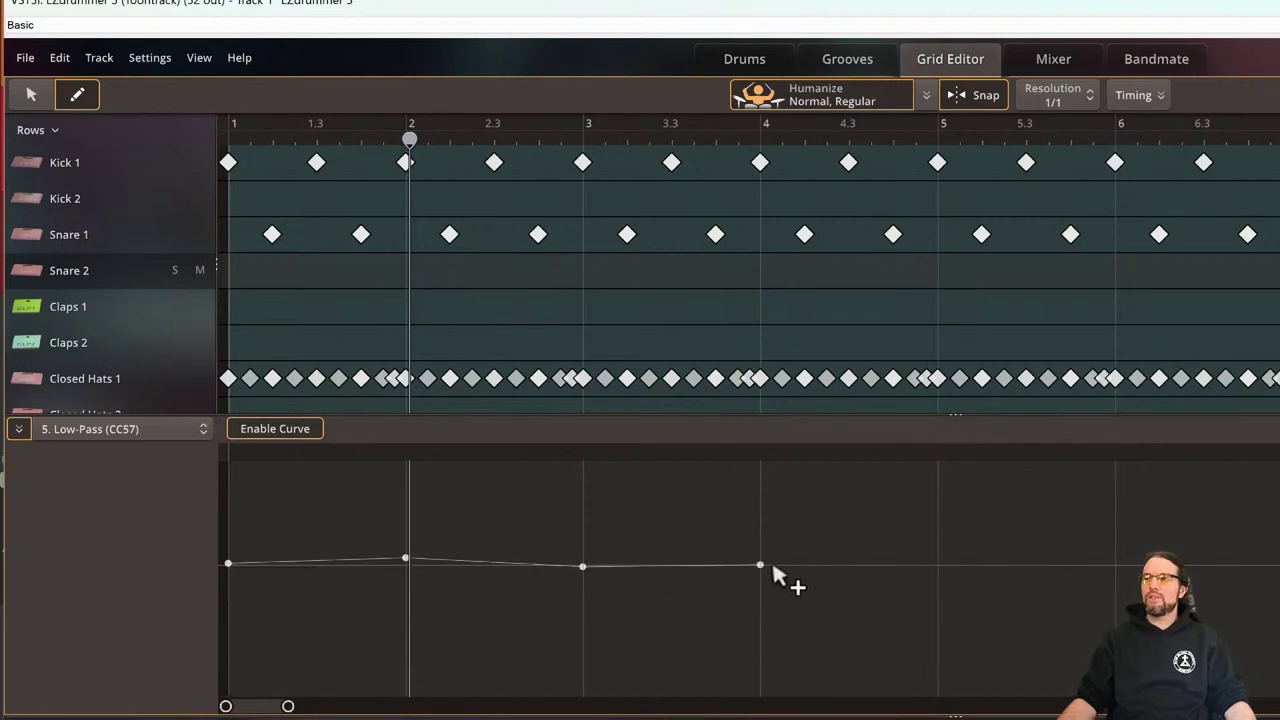
key(Delete)
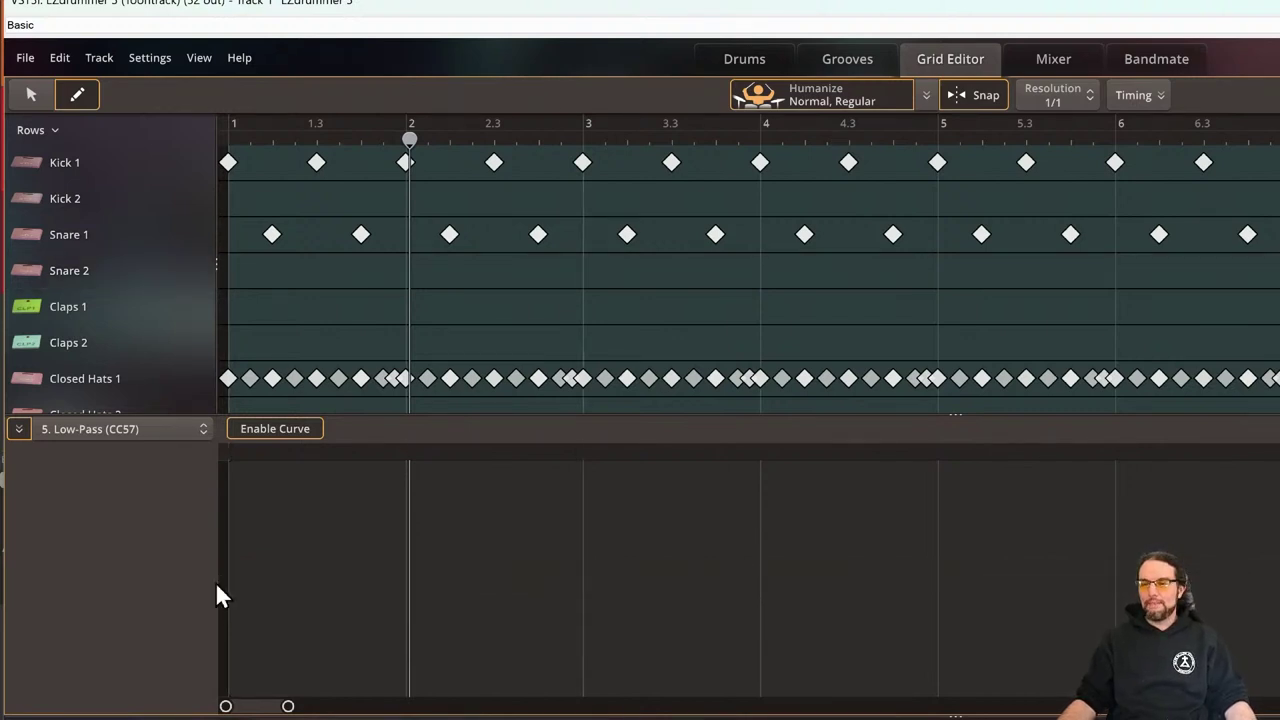
Draw Low-Pass (CC57) points on each bar from bar 1 to bar 6, rising gently toward bar 5, and play the result
click(229, 536)
drag(231, 537, 593, 543)
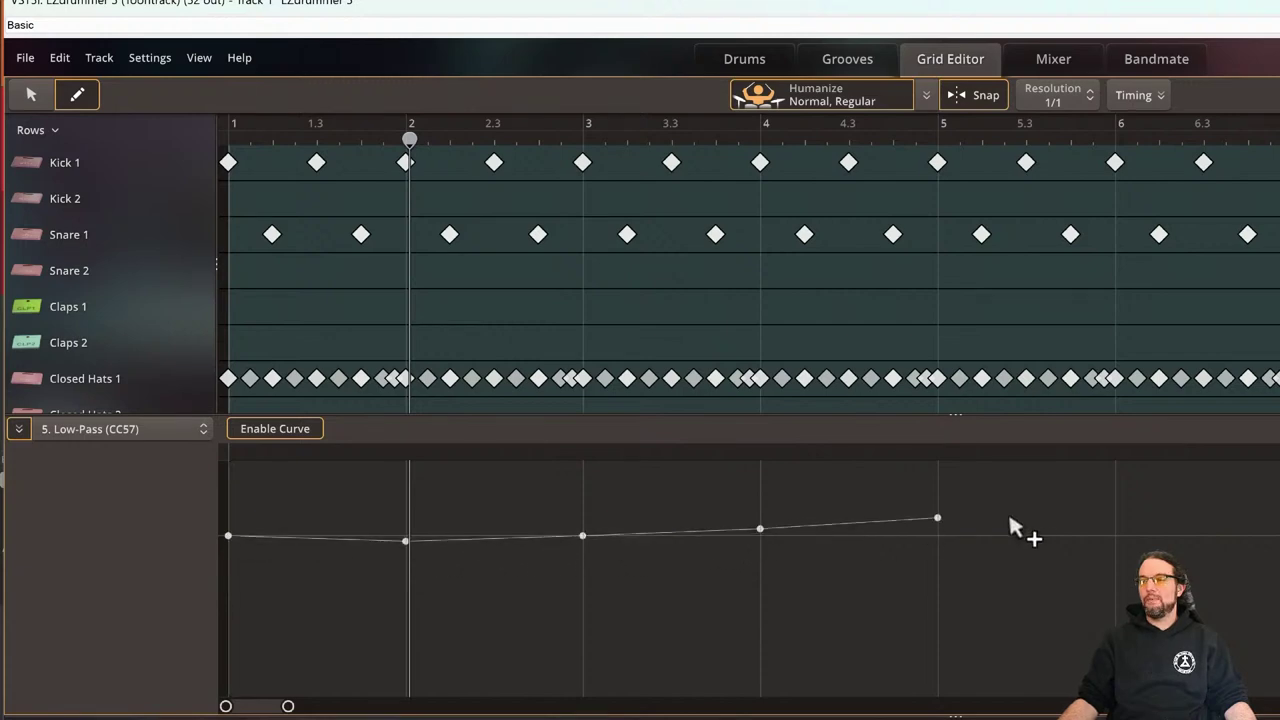
drag(1089, 528, 974, 521)
scroll(888, 537, down, 5)
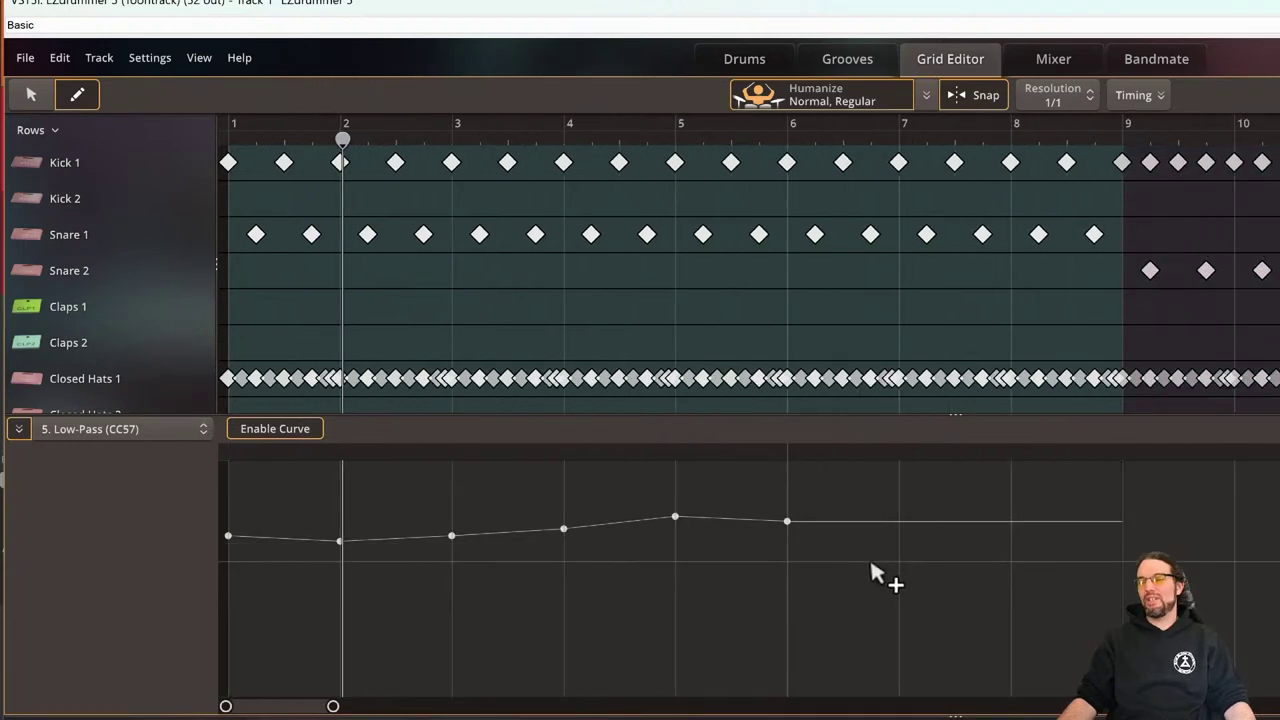
scroll(860, 577, down, 2)
key(space)
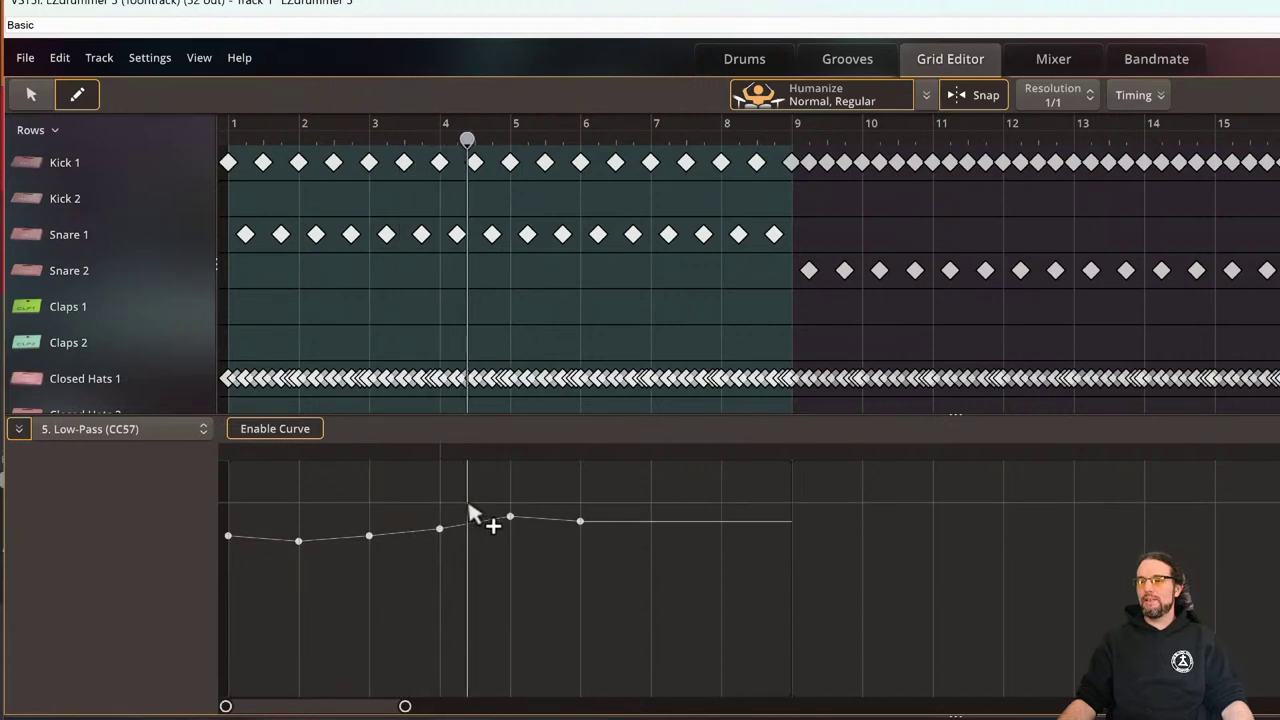
Raise the bar 5 Low-Pass point to the maximum and delete the point at bar 6
drag(510, 516, 518, 440)
right_click(581, 521)
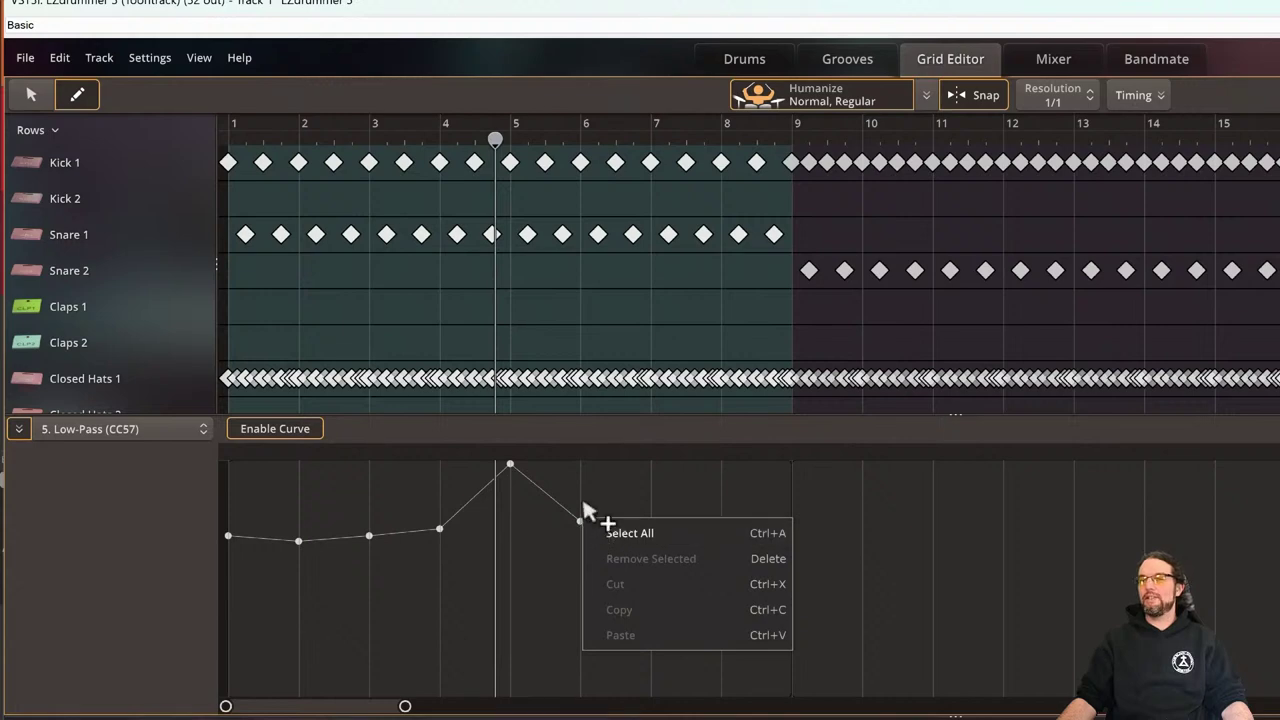
click(594, 437)
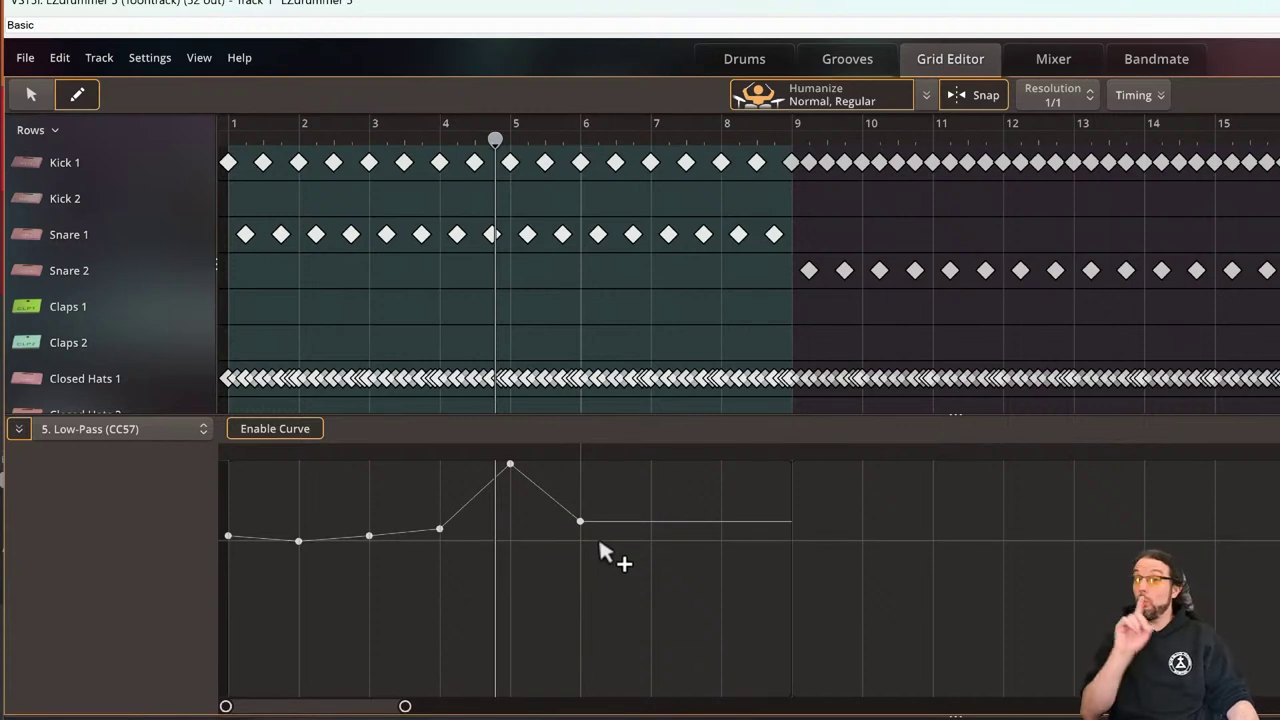
key(1)
drag(608, 493, 513, 569)
key(Delete)
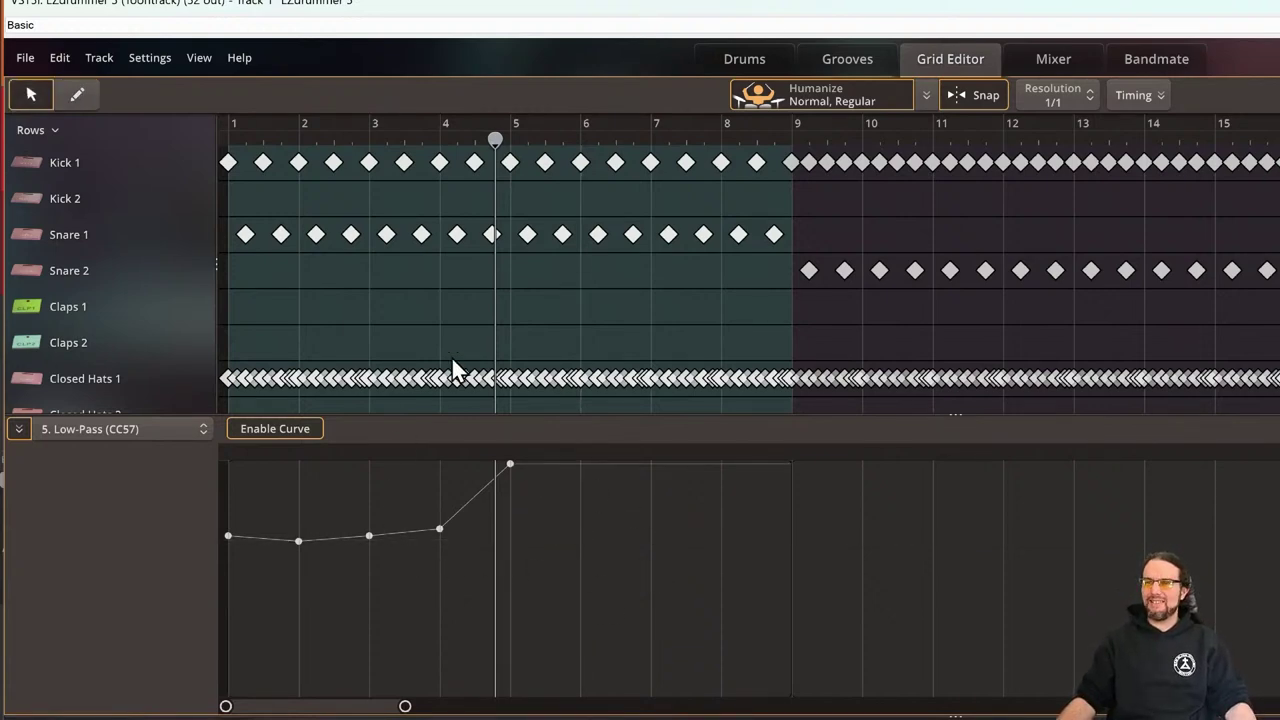
Play from bar 3 while checking the mixer's Low-Pass knob, and close the EZdrummer 3 window
click(369, 137)
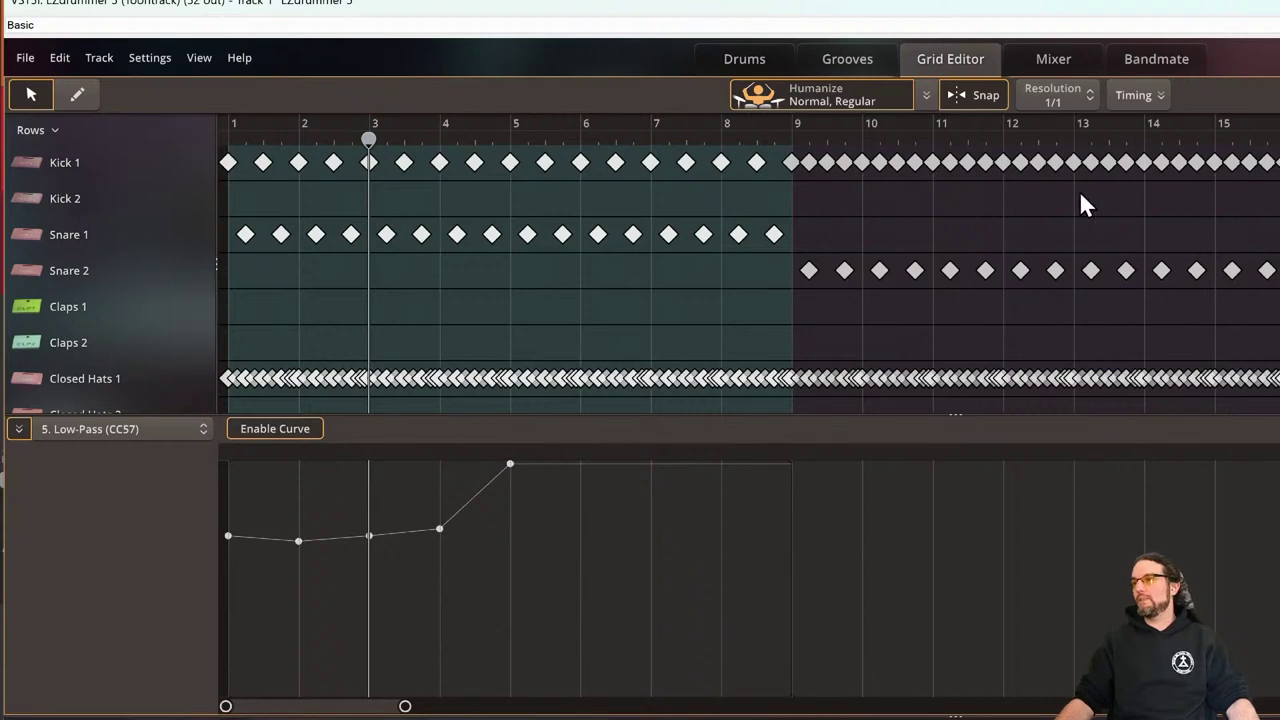
click(1050, 58)
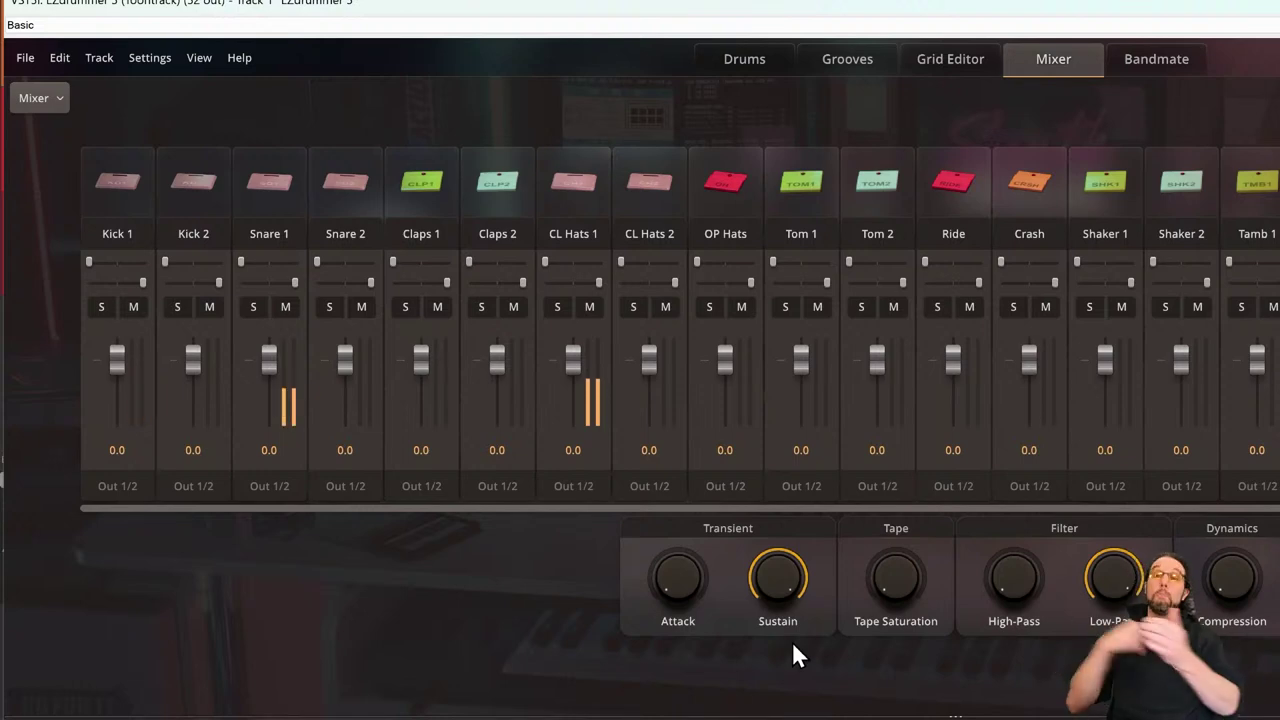
click(747, 60)
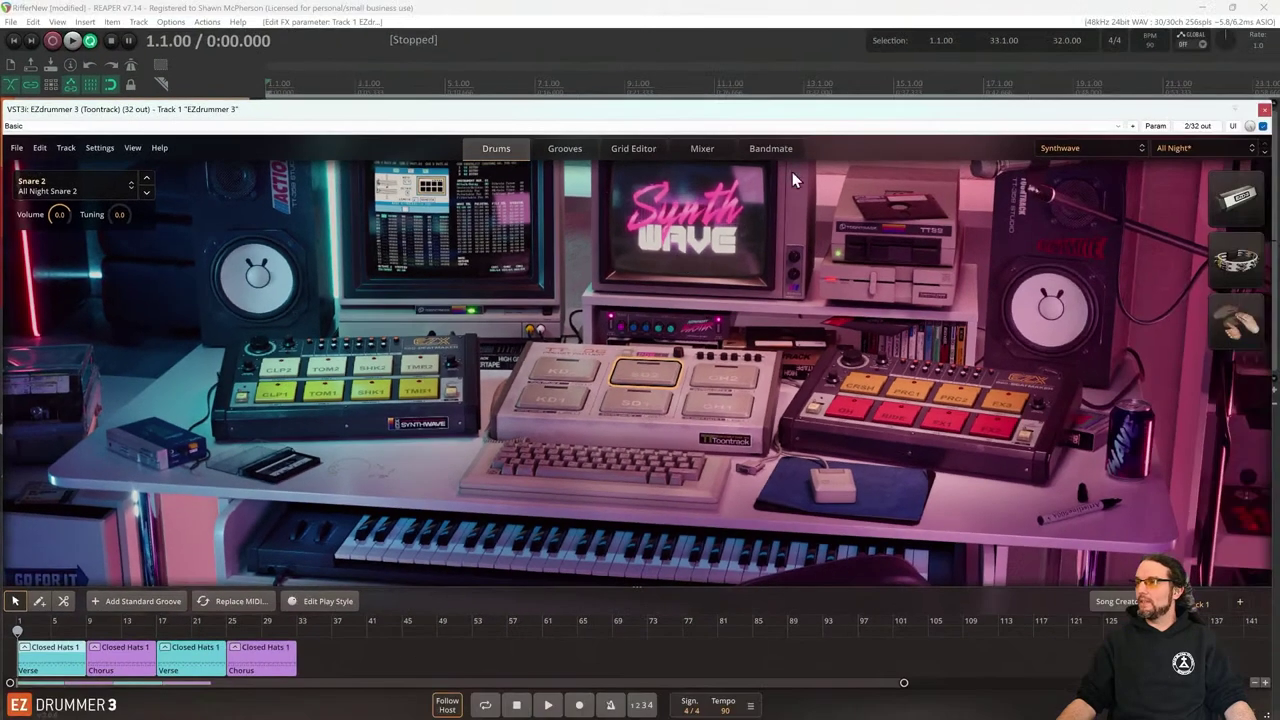
click(1265, 109)
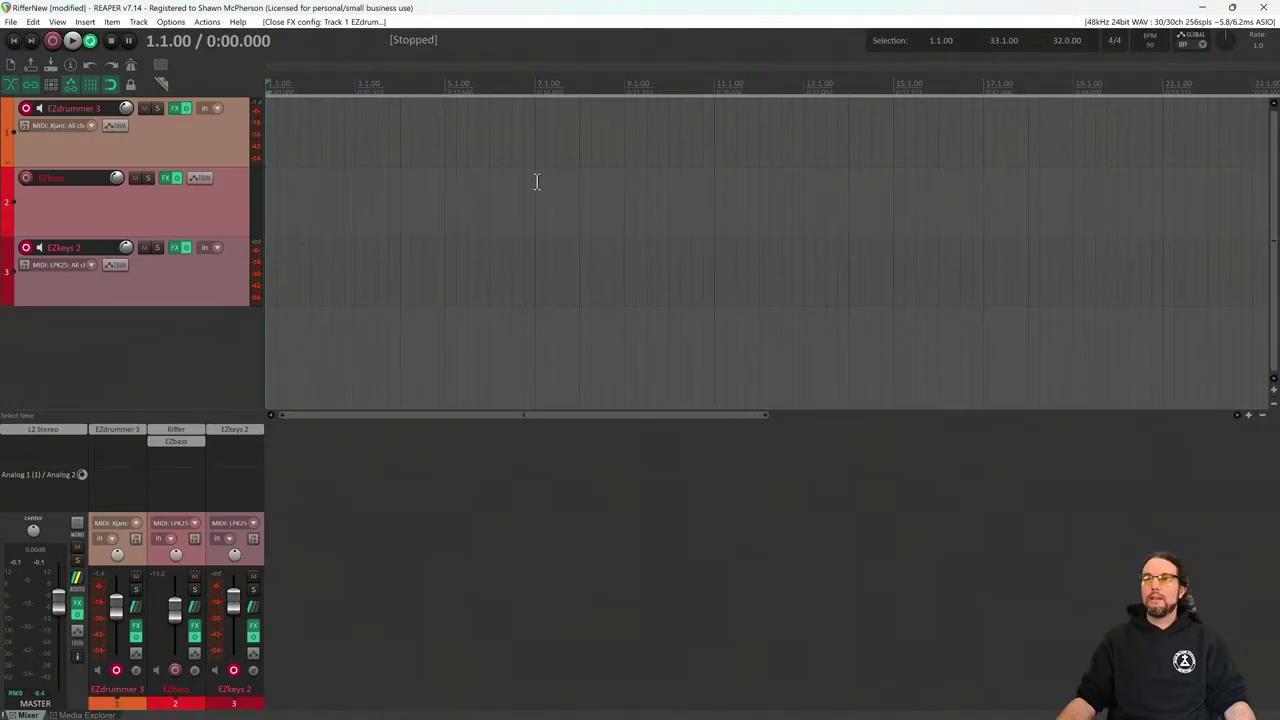
Clear the time selection, turn off repeat and place the edit cursor at bar 5 of the project timeline
drag(446, 86, 437, 145)
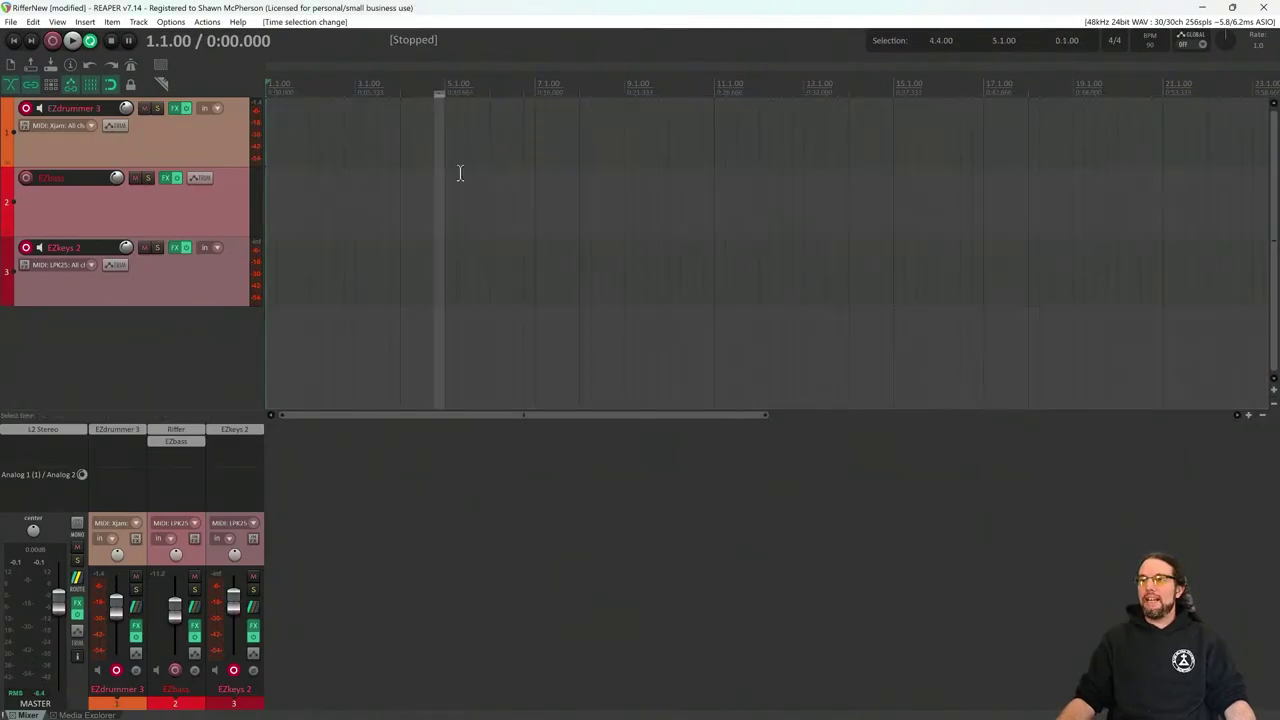
click(446, 84)
click(400, 130)
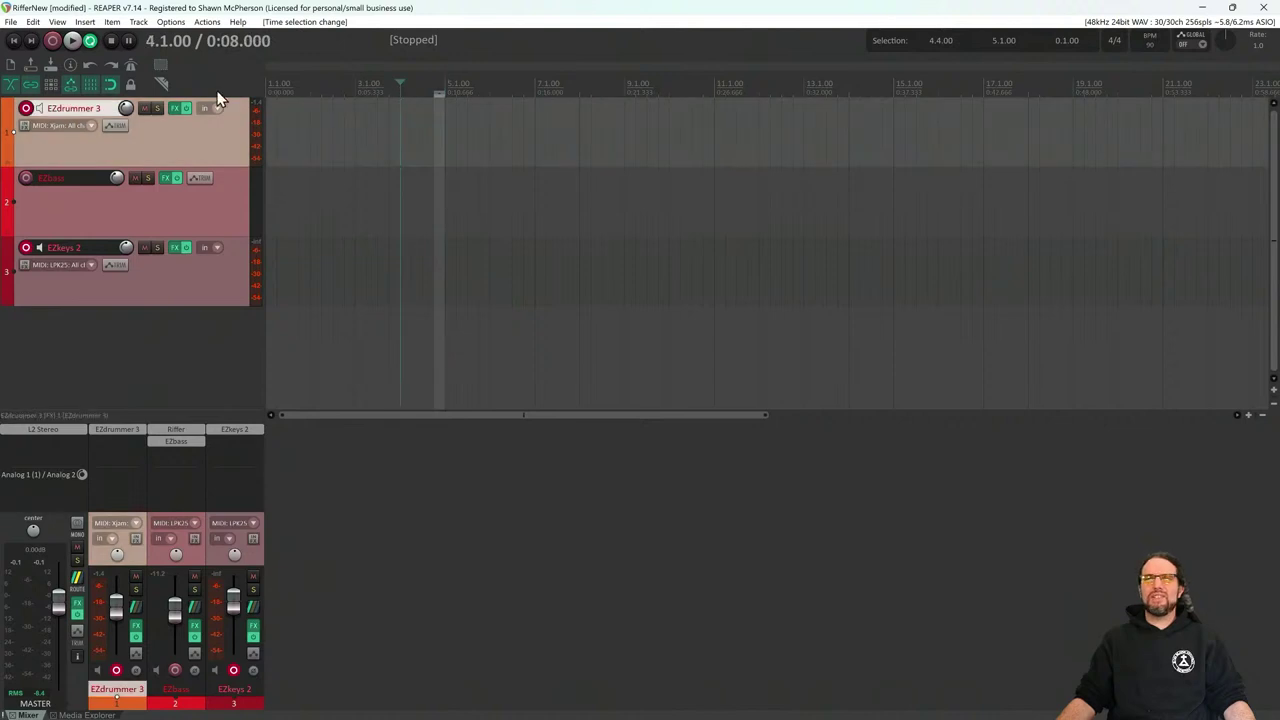
click(90, 41)
click(446, 91)
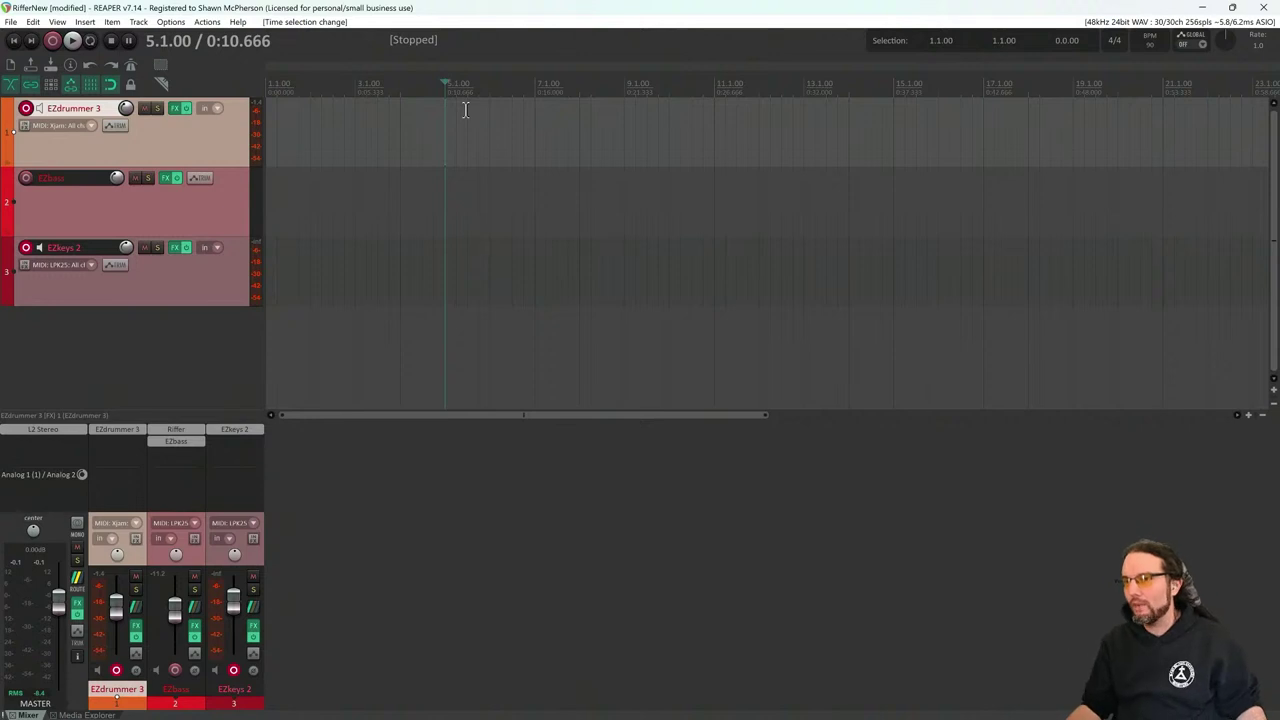
Play the song briefly from bar 5 and again from bar 4 to hear the filter change
key(space)
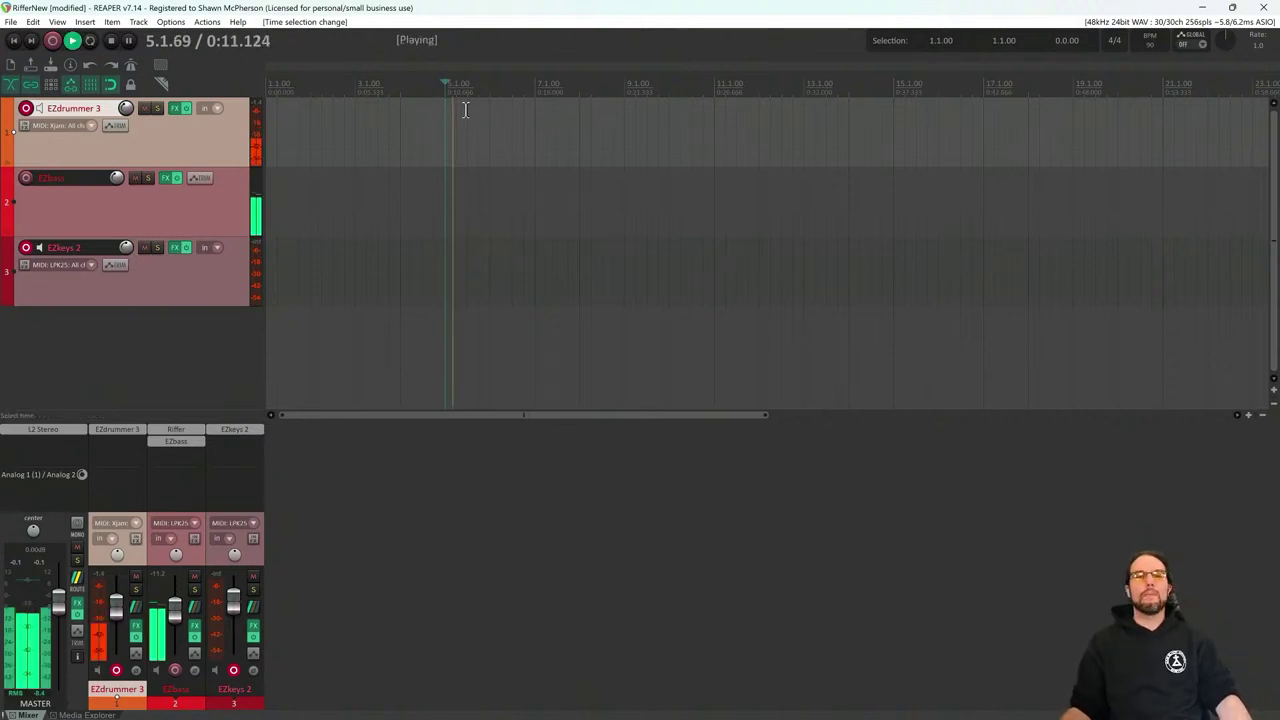
key(space)
click(400, 88)
key(space)
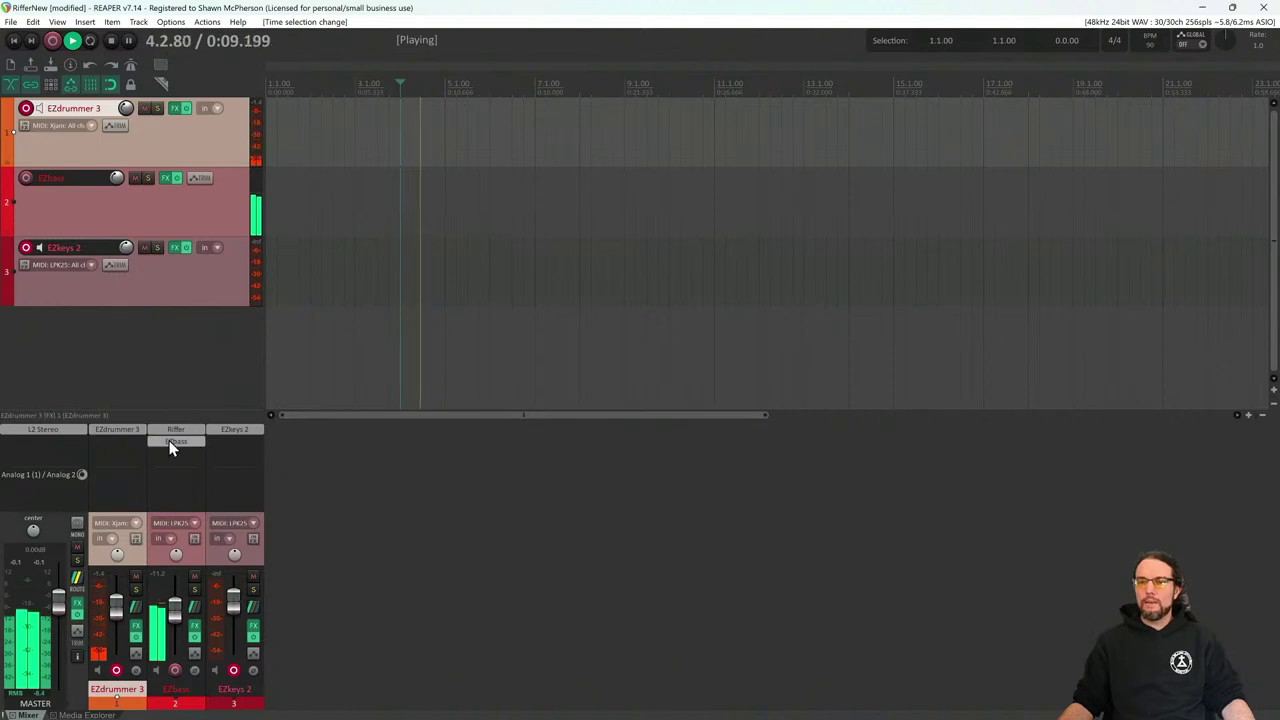
key(space)
In EZdrummer 3, shorten the first Verse block to four bars and shift the following blocks so the Chorus starts at bar 5
click(125, 431)
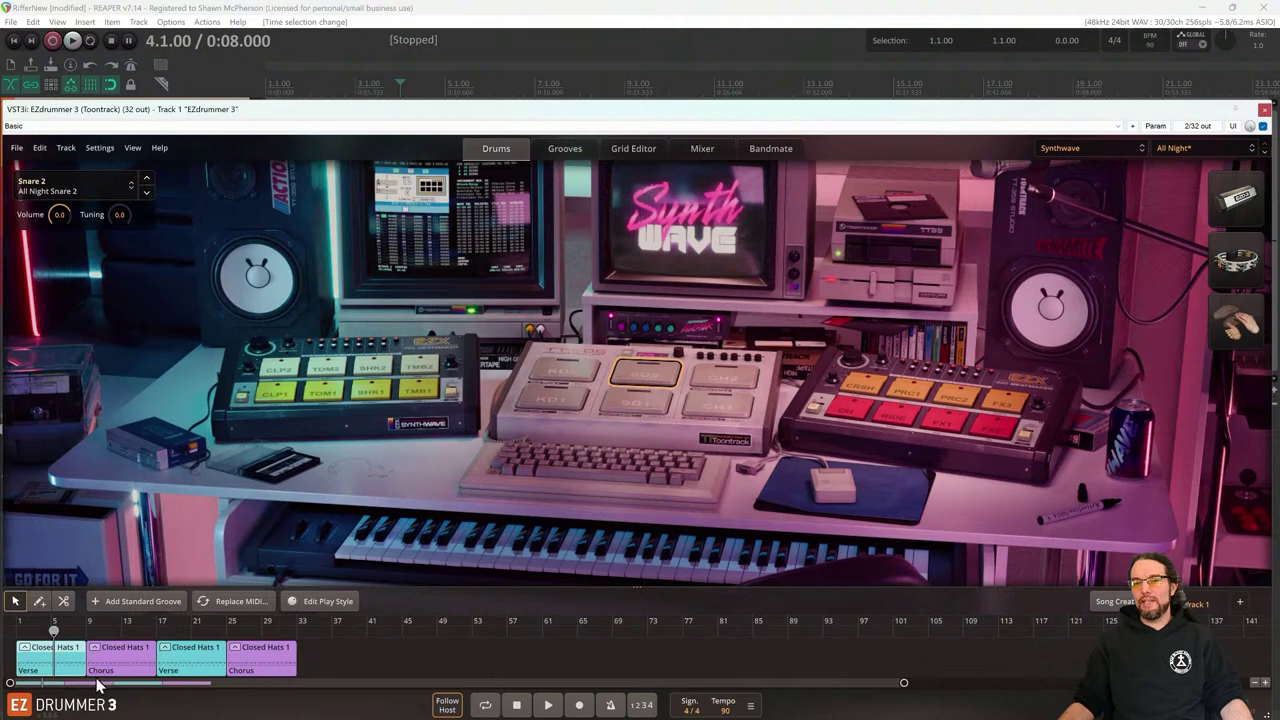
drag(84, 671, 60, 671)
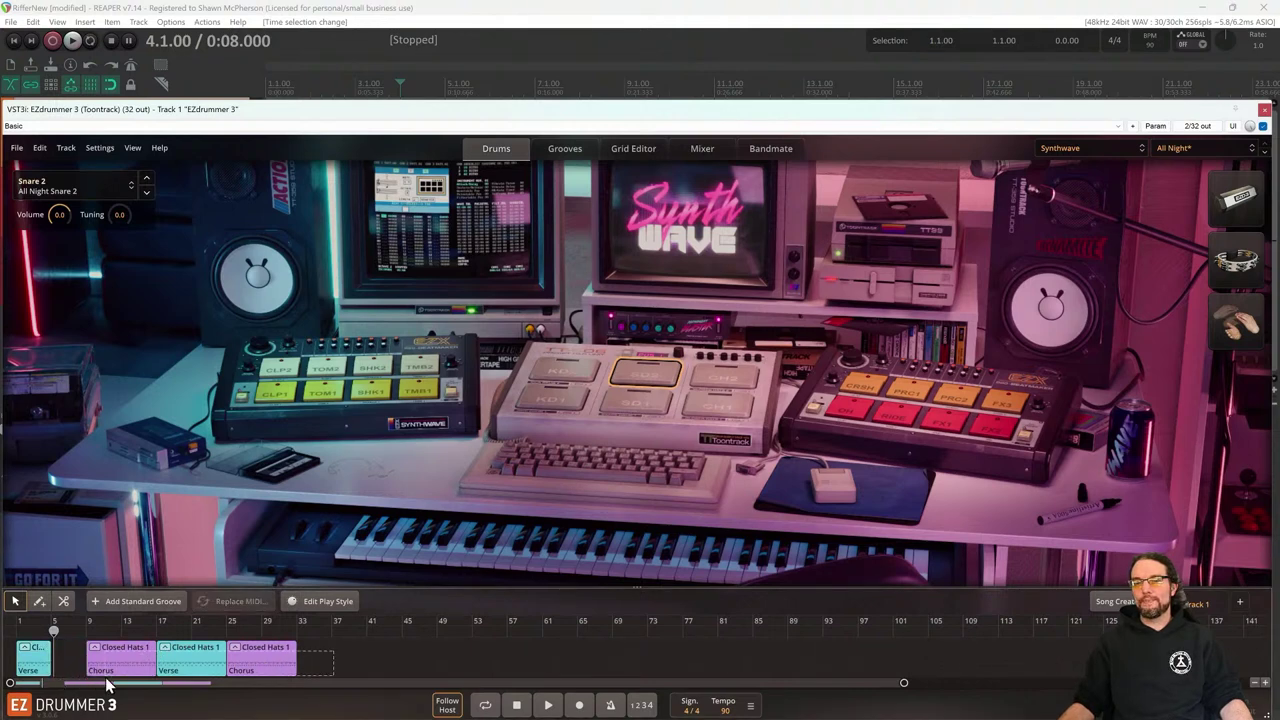
drag(200, 676, 165, 680)
click(18, 655)
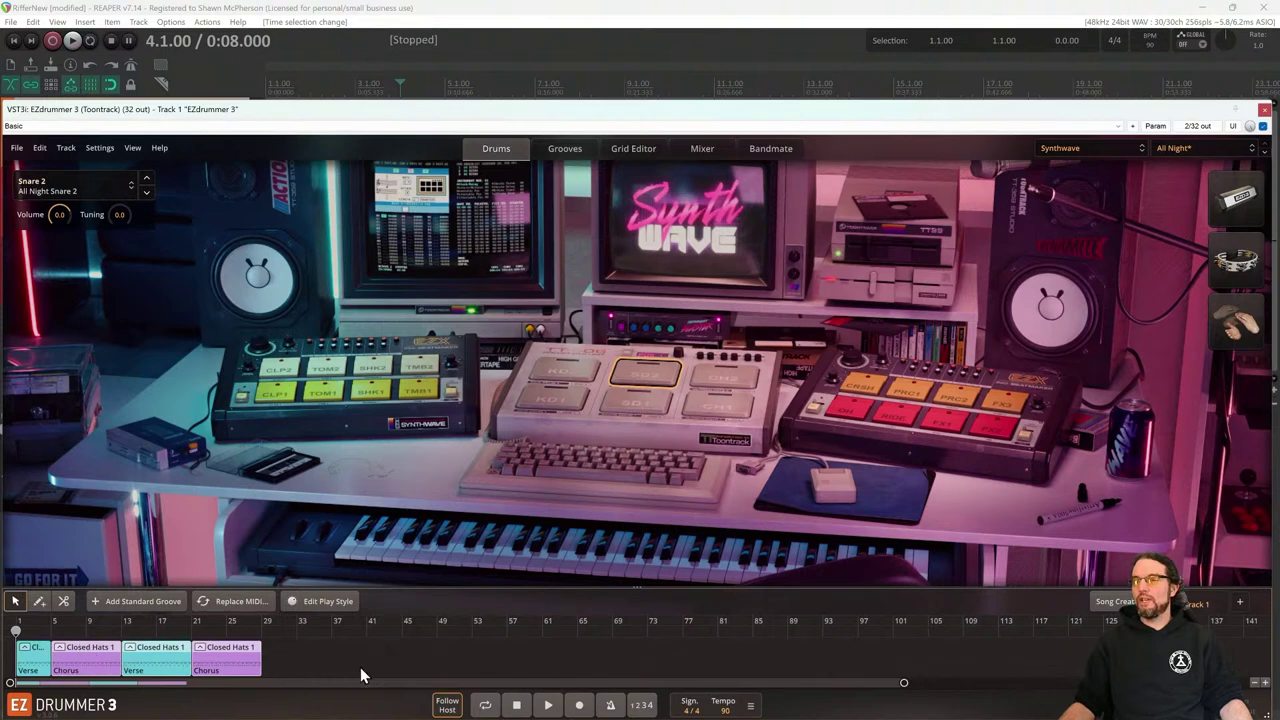
Play the shortened verse from the start of the song while checking the filter in the mixer
click(521, 62)
key(space)
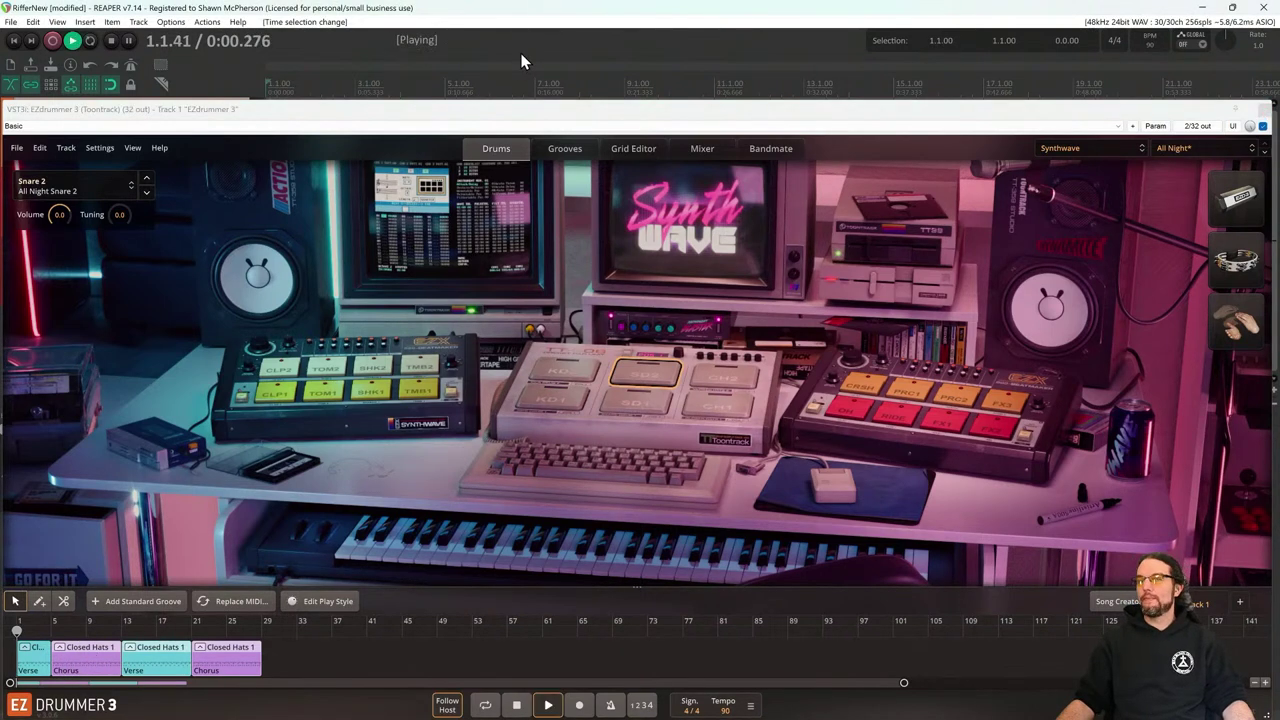
click(700, 150)
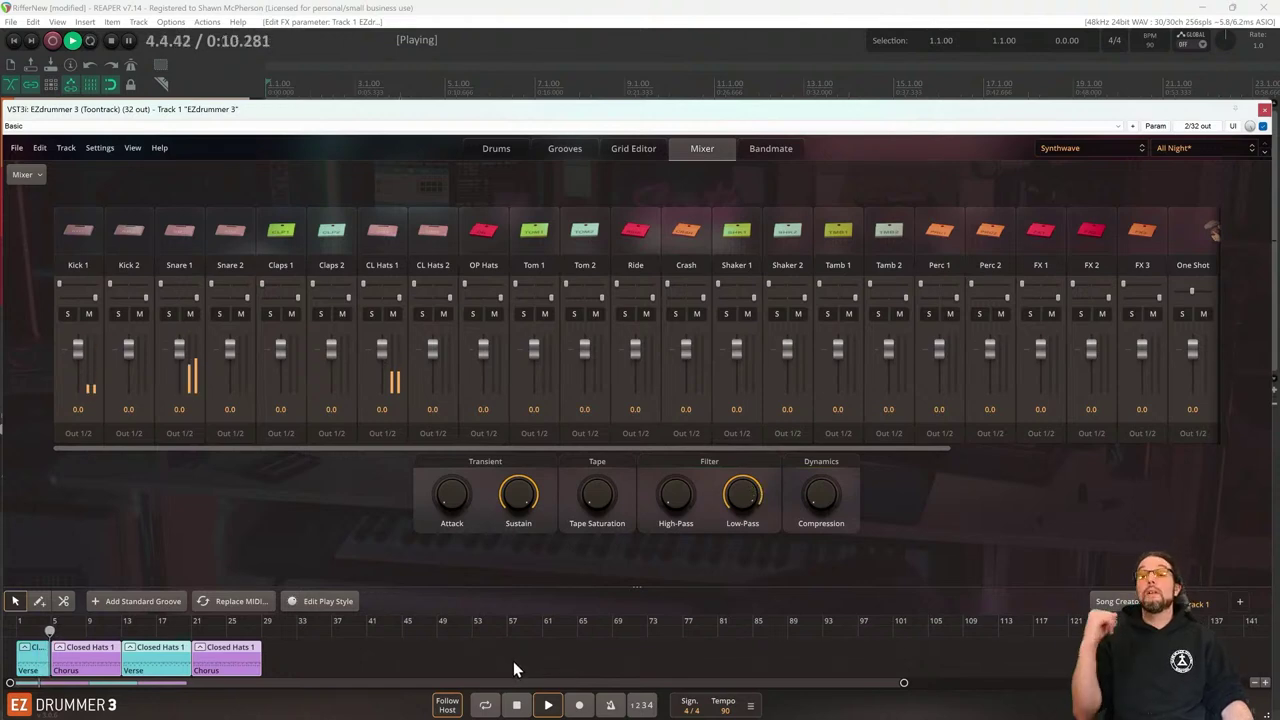
key(space)
Add a Crash note at bar 5 in the Grid Editor, where the Chorus begins
double_click(105, 665)
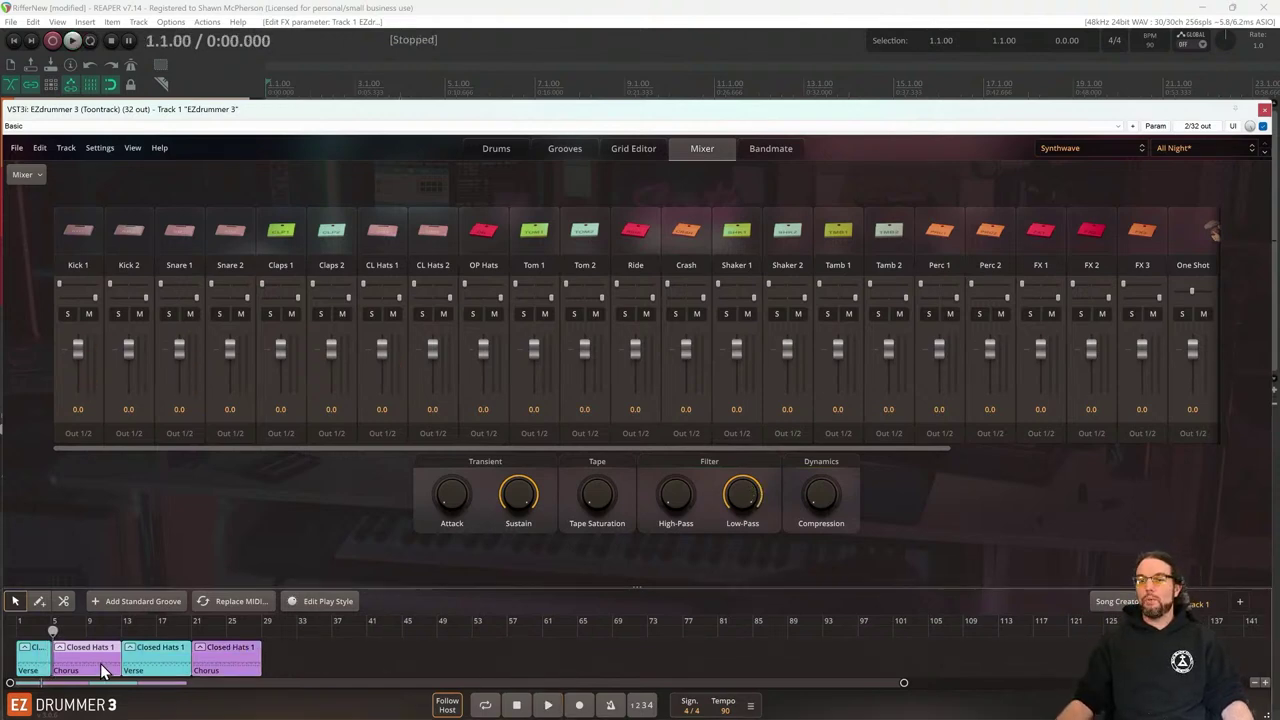
click(13, 396)
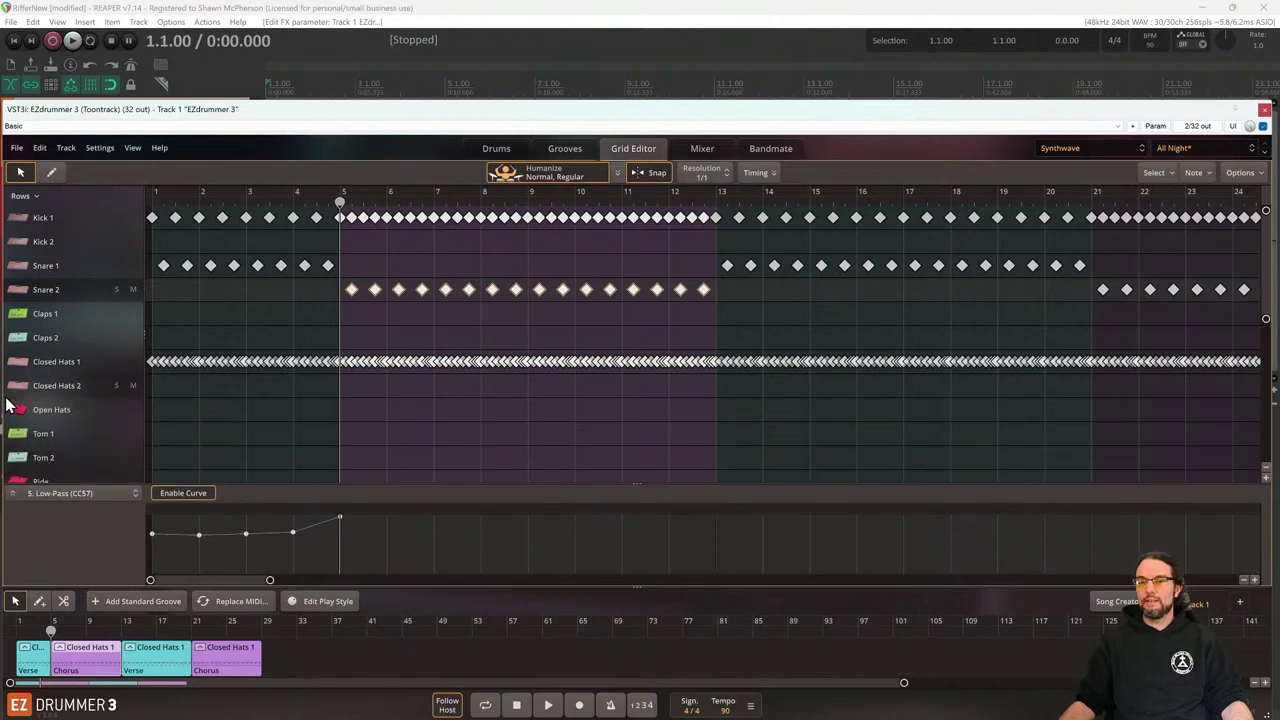
scroll(128, 399, down, 1)
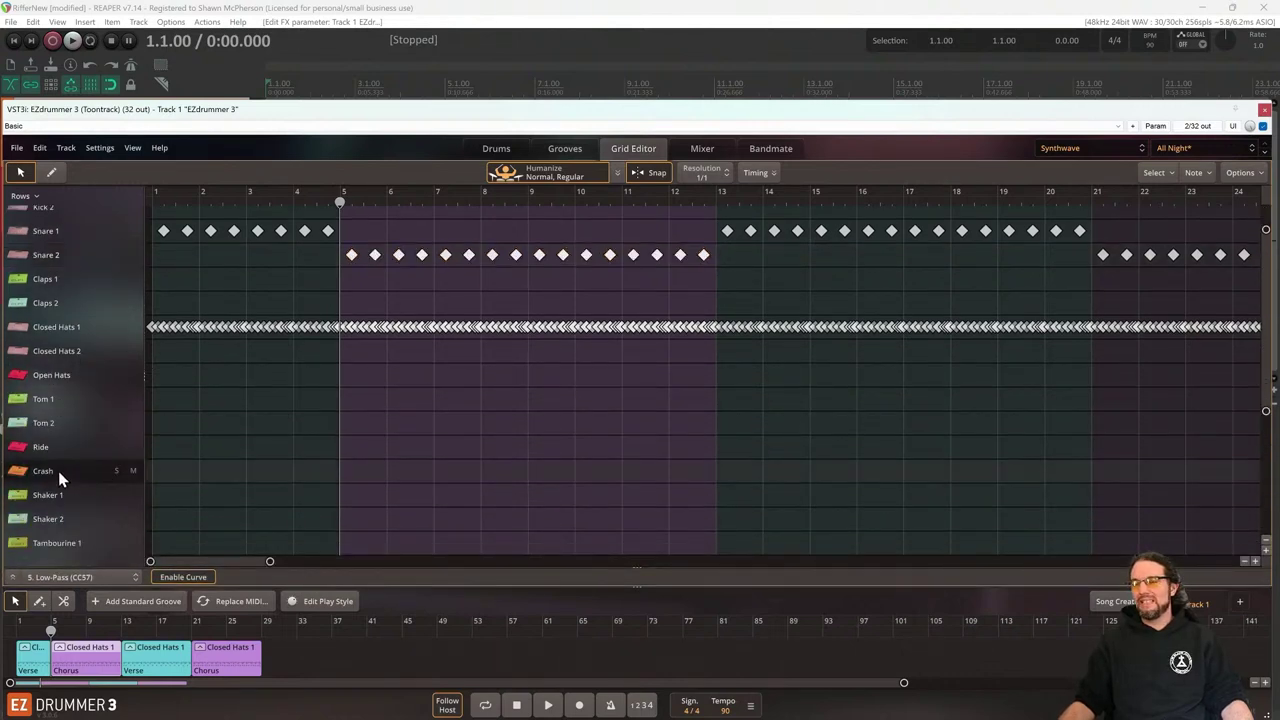
click(51, 174)
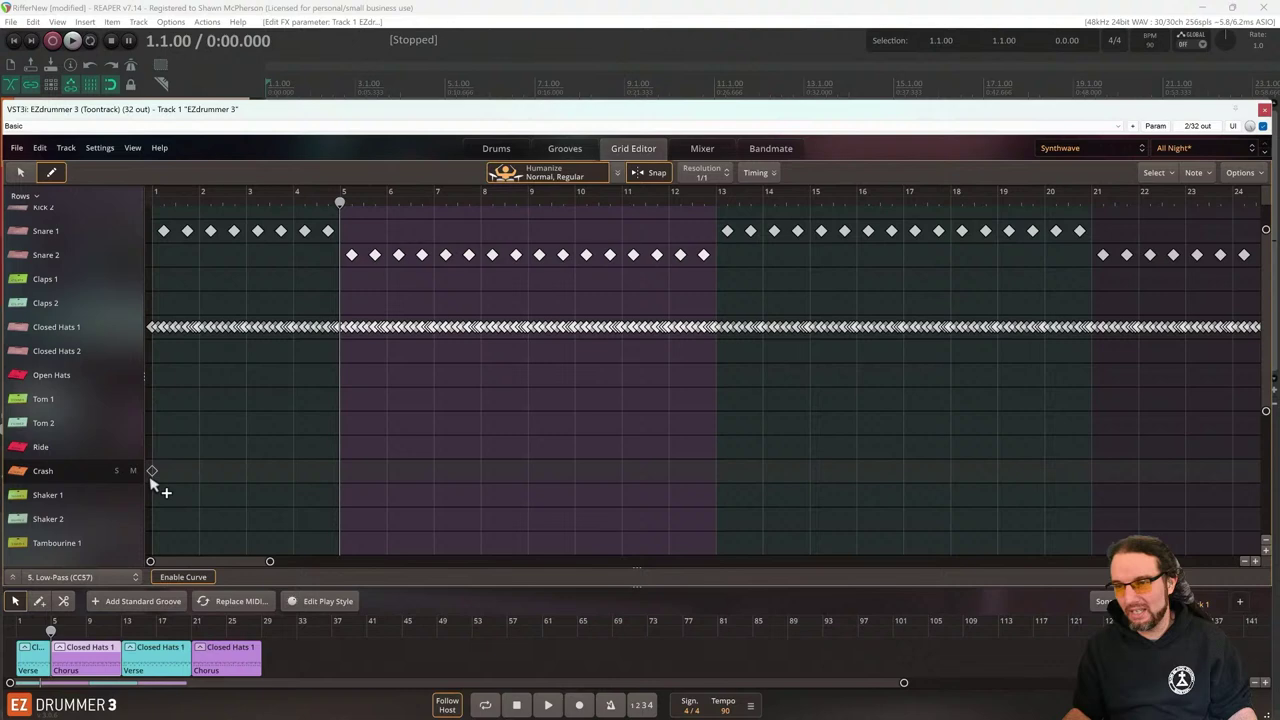
click(341, 482)
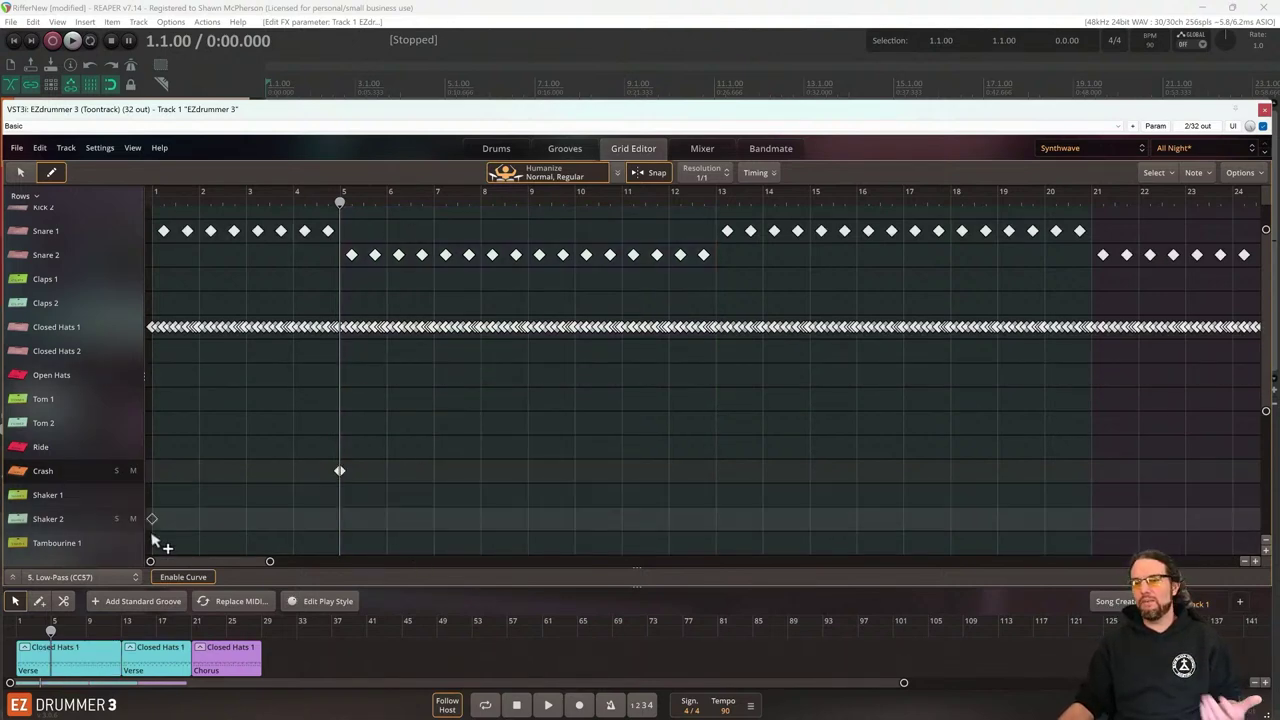
Switch the Grid Editor's lower lane from Low-Pass (CC57) to Velocity and reduce the velocity of the bar 5 Crash hit
click(14, 578)
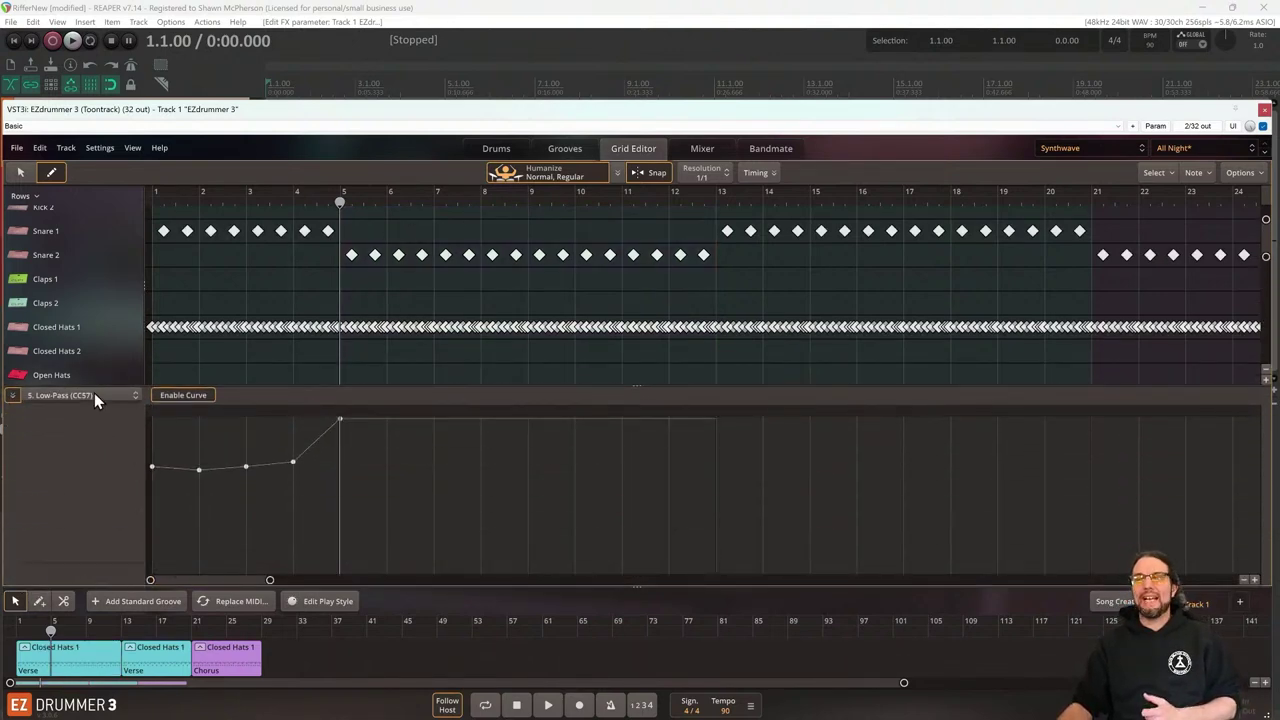
click(94, 395)
click(90, 457)
click(20, 172)
drag(340, 418, 340, 447)
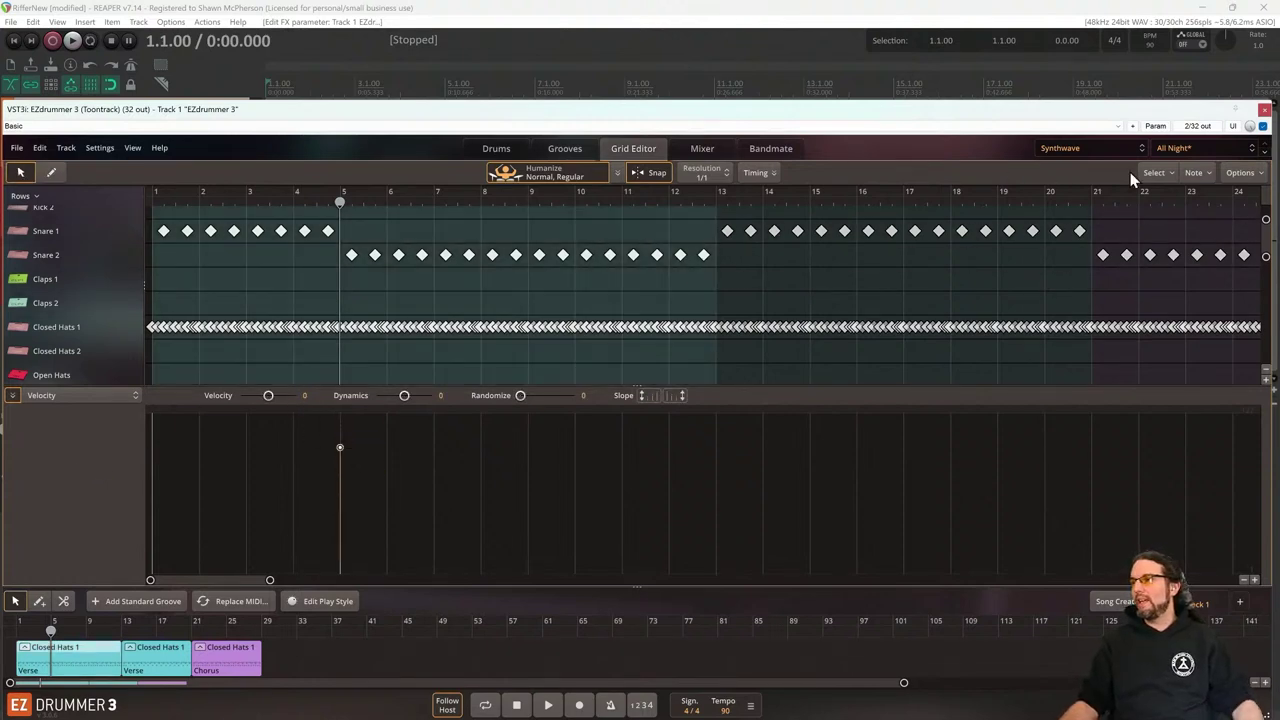
View the Riffer pattern on the EZbass track, close it and play the song from the start past bar 5
click(1265, 109)
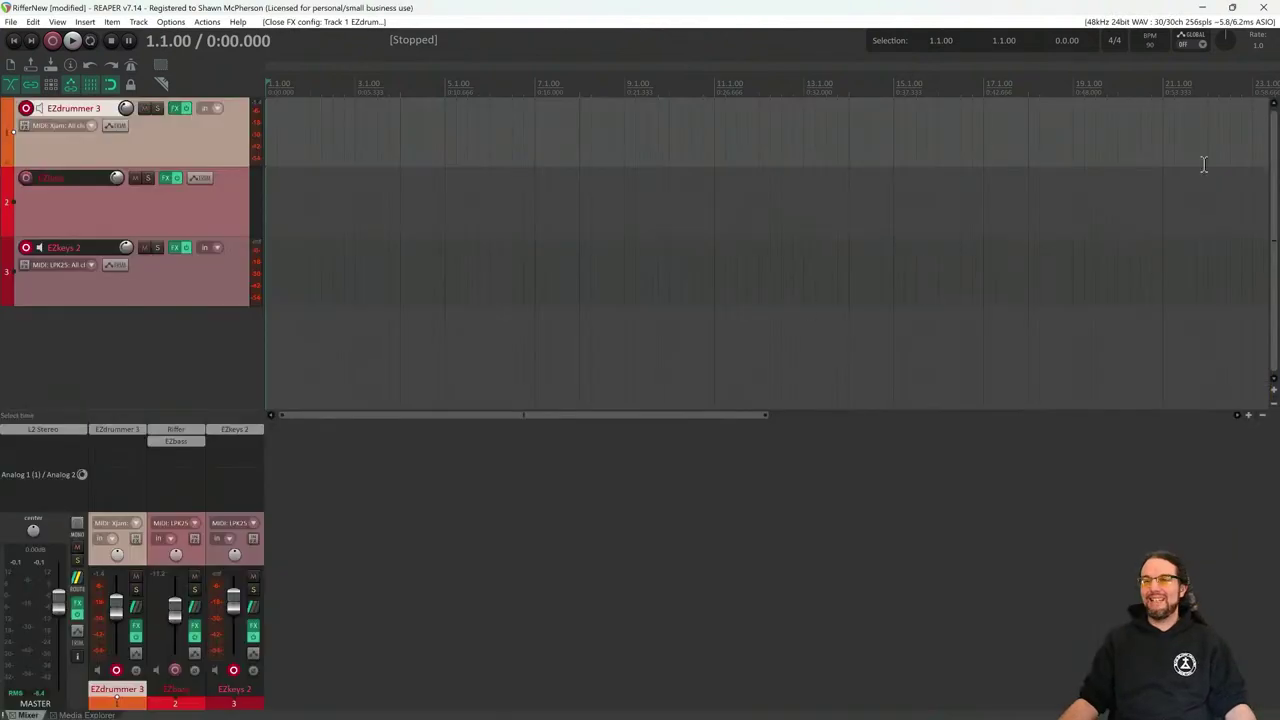
click(174, 429)
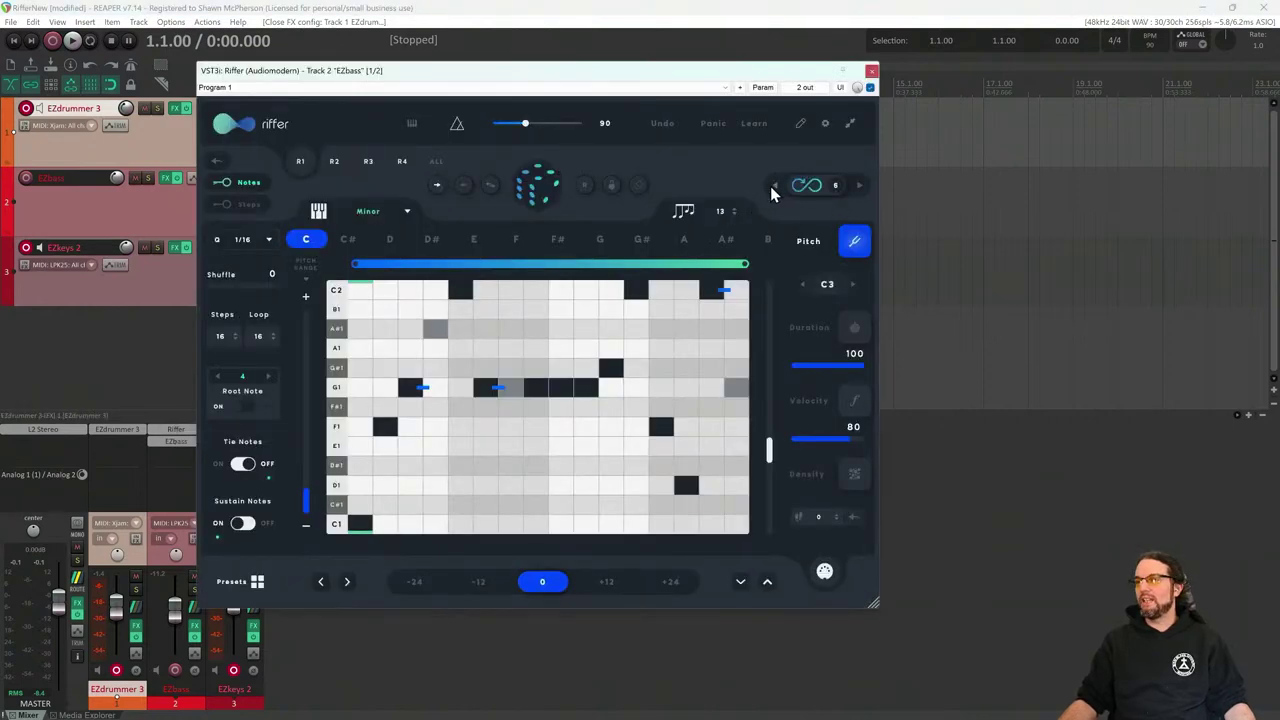
click(871, 70)
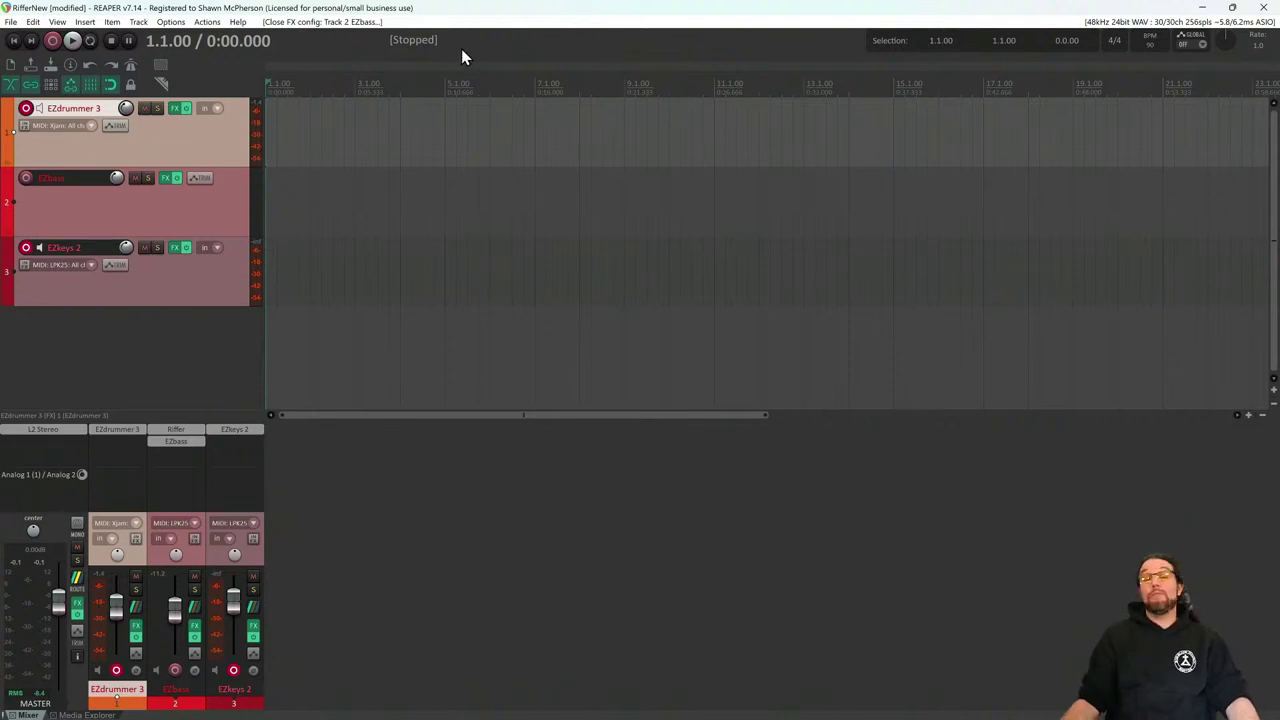
key(space)
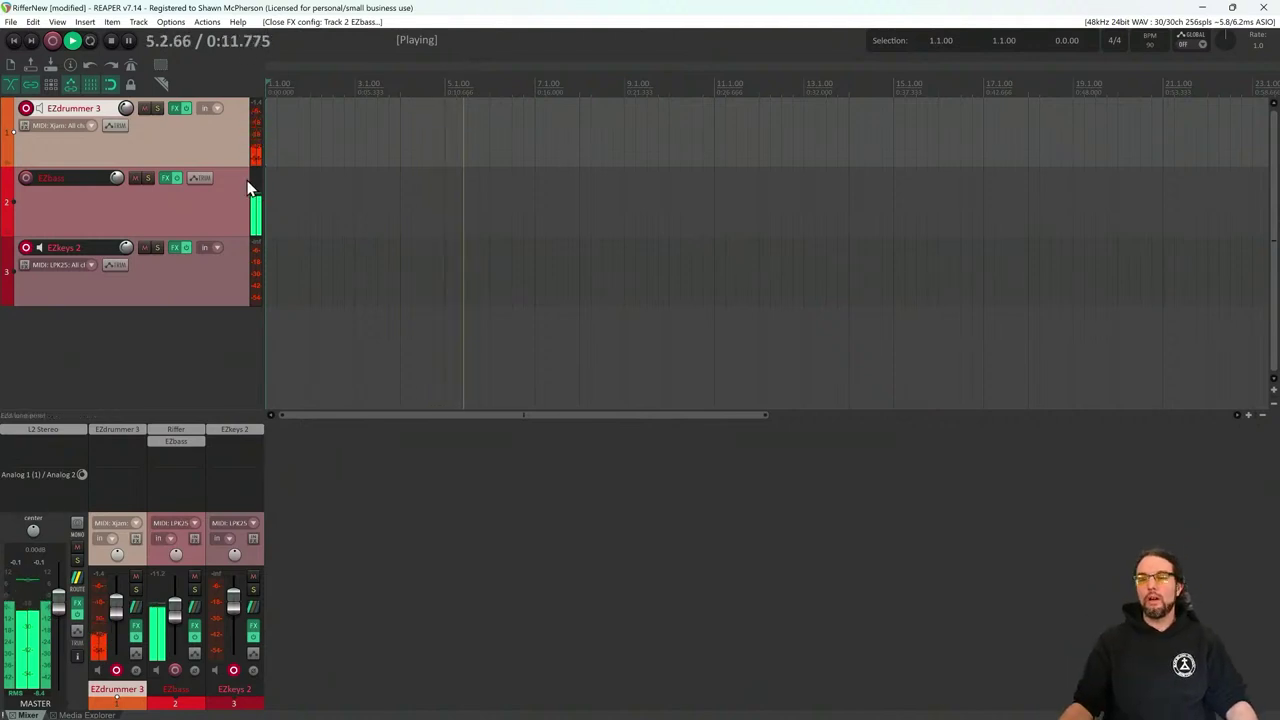
key(space)
Reopen EZdrummer 3, select only the first Verse block and show Low-Pass (CC57) in the Grid Editor's lower lane
click(365, 525)
click(113, 436)
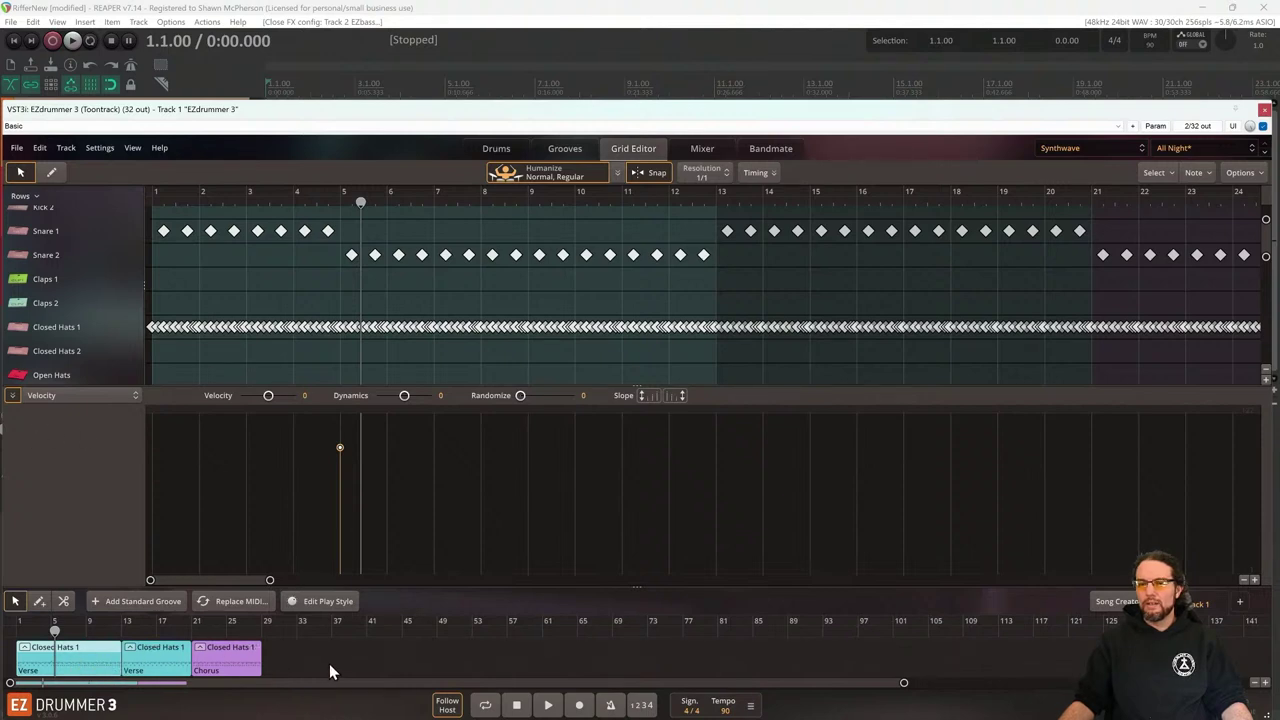
shift+click(148, 676)
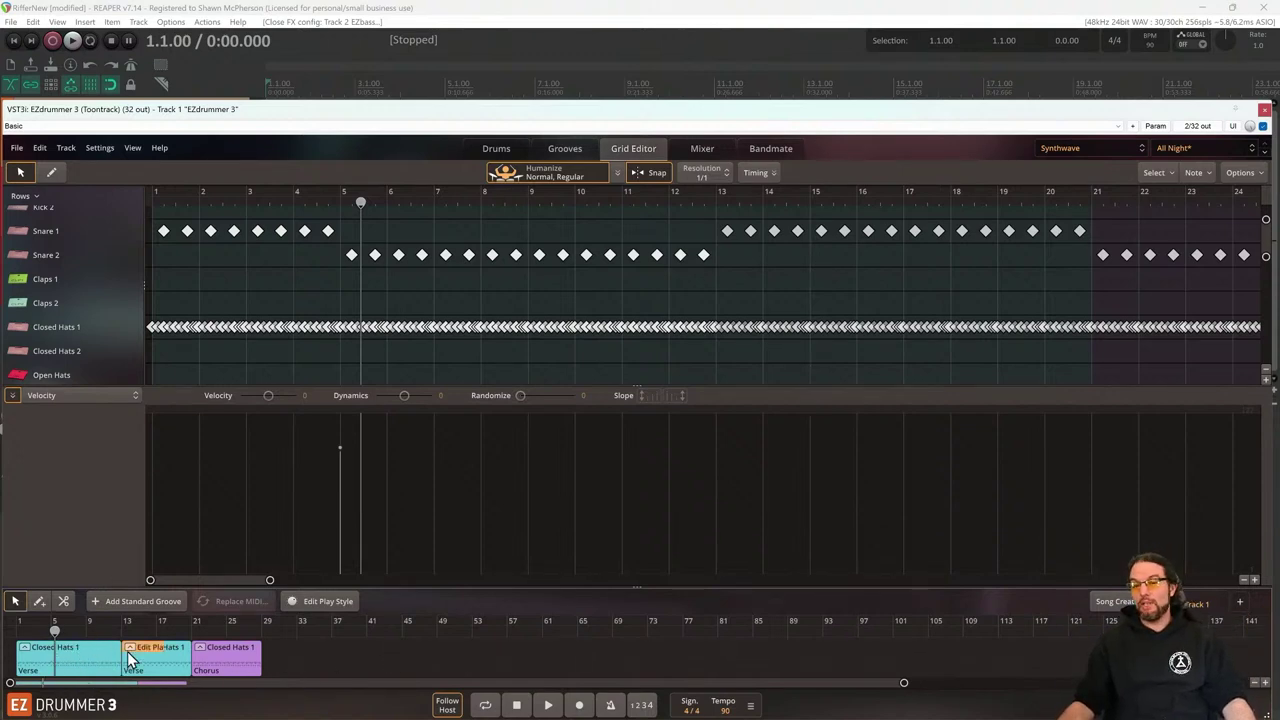
click(82, 654)
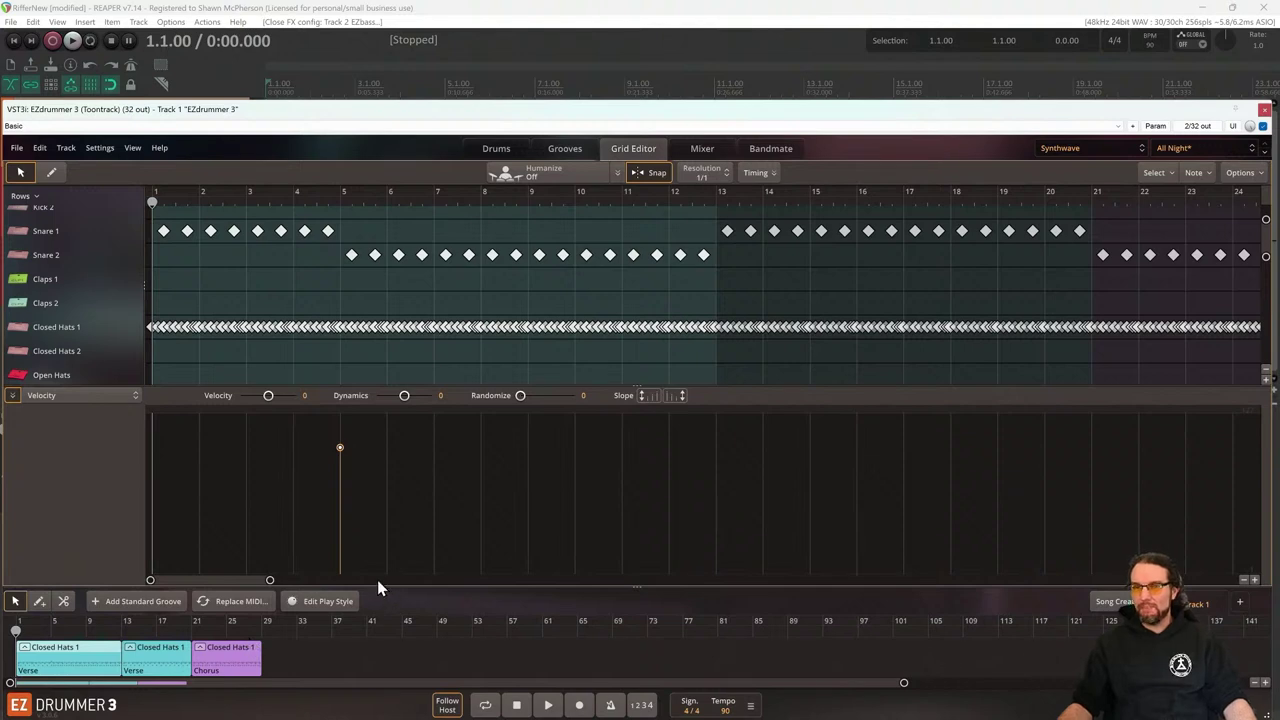
click(102, 404)
click(82, 505)
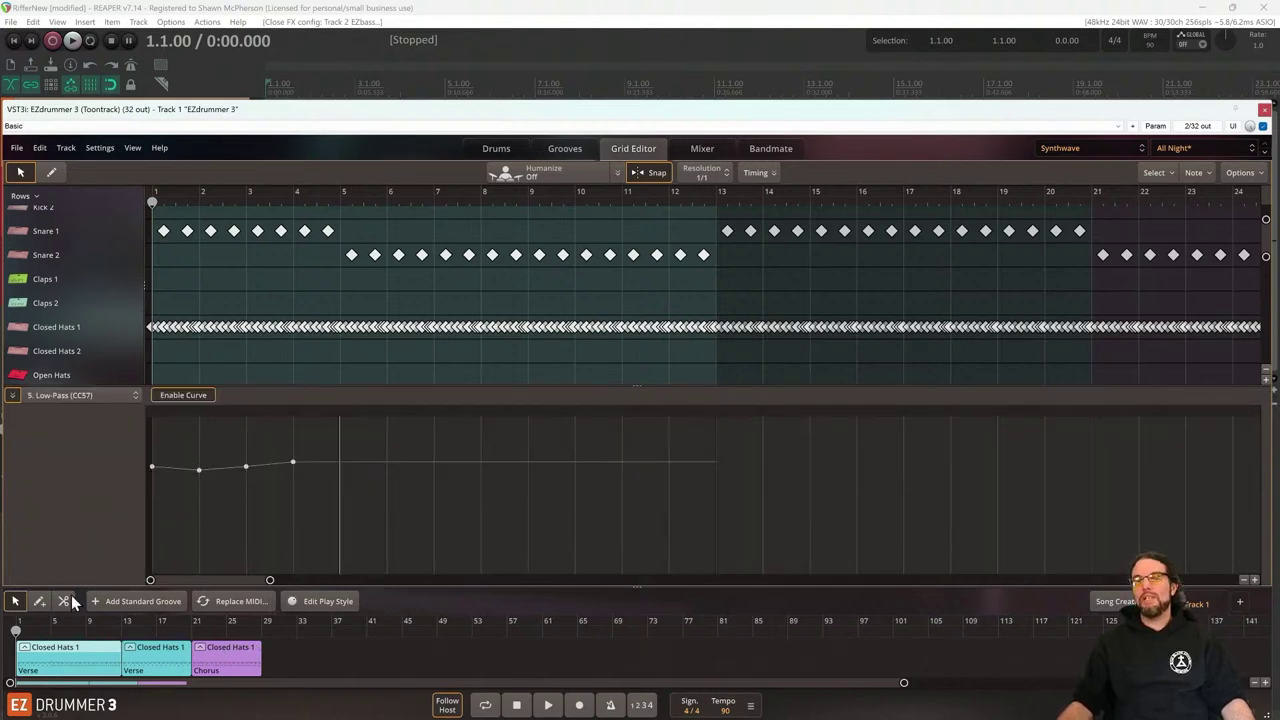
Move the bar 4 Low-Pass automation point to bar 5 and delete the points at bars 1 to 3
click(341, 199)
drag(295, 465, 341, 467)
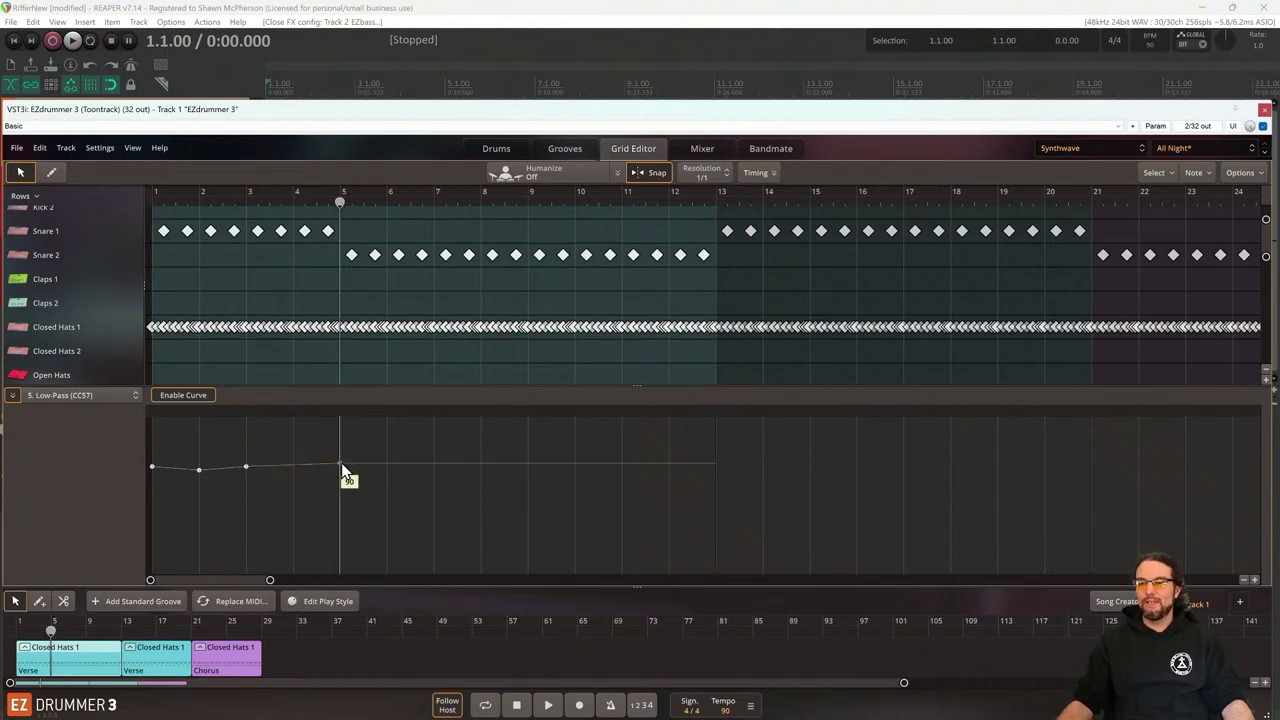
key(Delete)
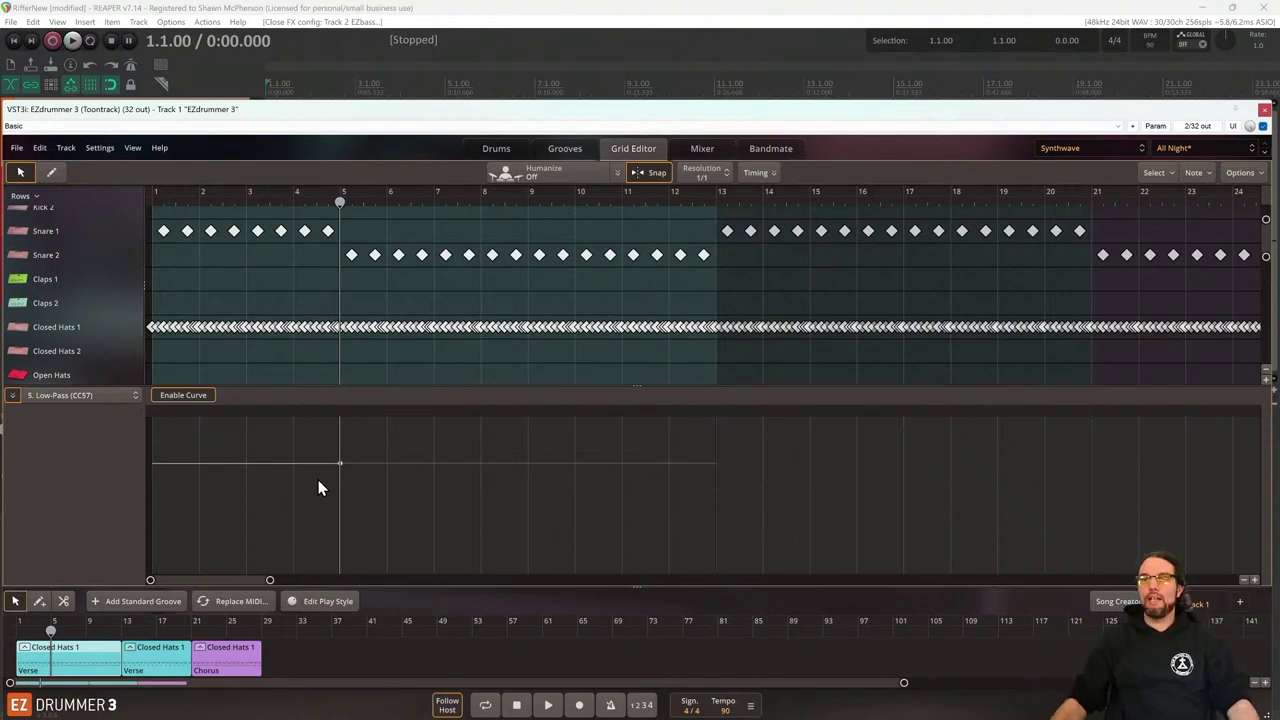
Add a Low-Pass point at bar 4 slightly below the curve and raise the bar 5 point to the maximum
click(51, 172)
mouse_move(297, 464)
mouse_down()
mouse_move(295, 580)
mouse_move(298, 509)
mouse_up()
drag(342, 465, 343, 420)
drag(295, 506, 296, 474)
Play the song from the start and watch the Low-Pass filter in the mixer through bar 5
key(space)
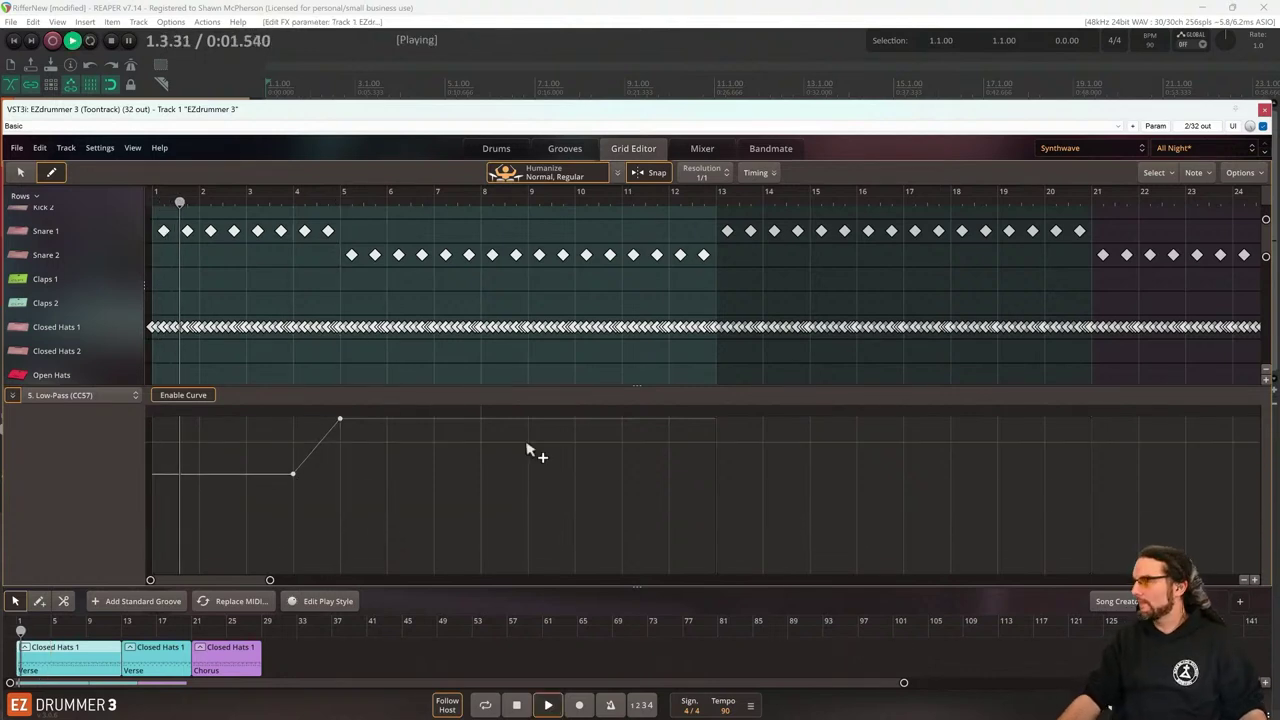
click(700, 147)
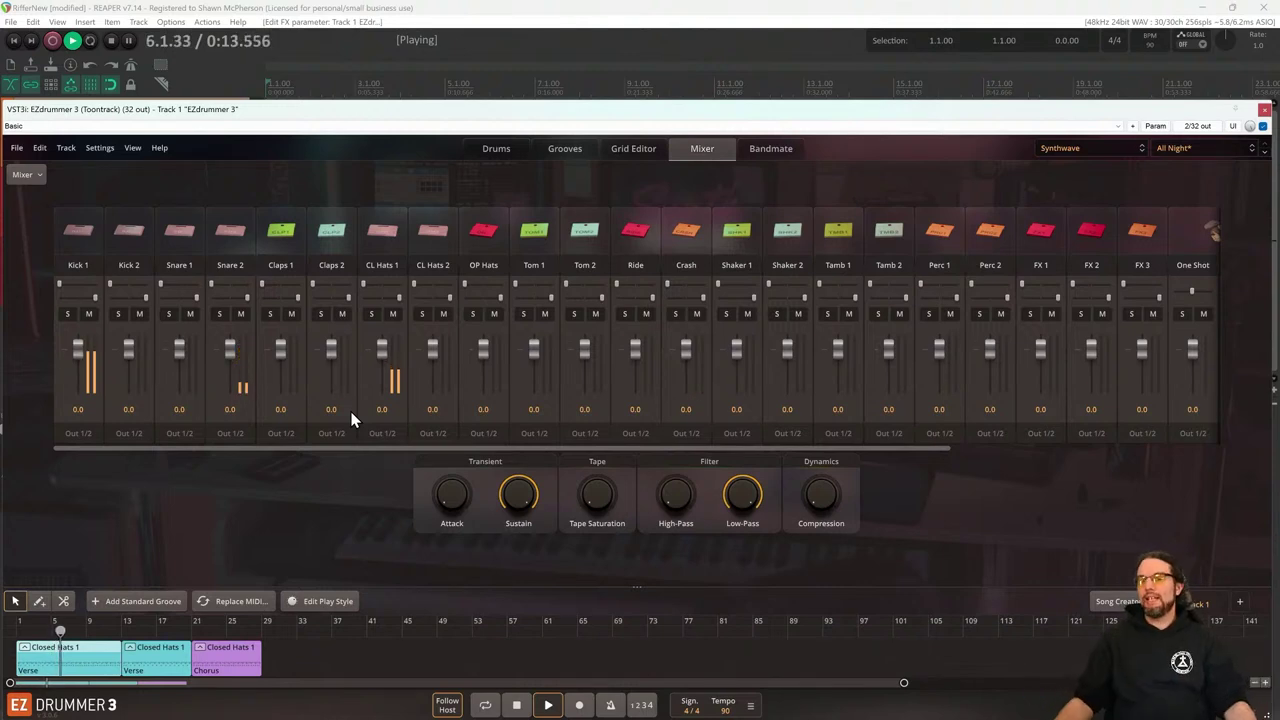
Stop playback and split the first Verse block at bar 5
click(63, 603)
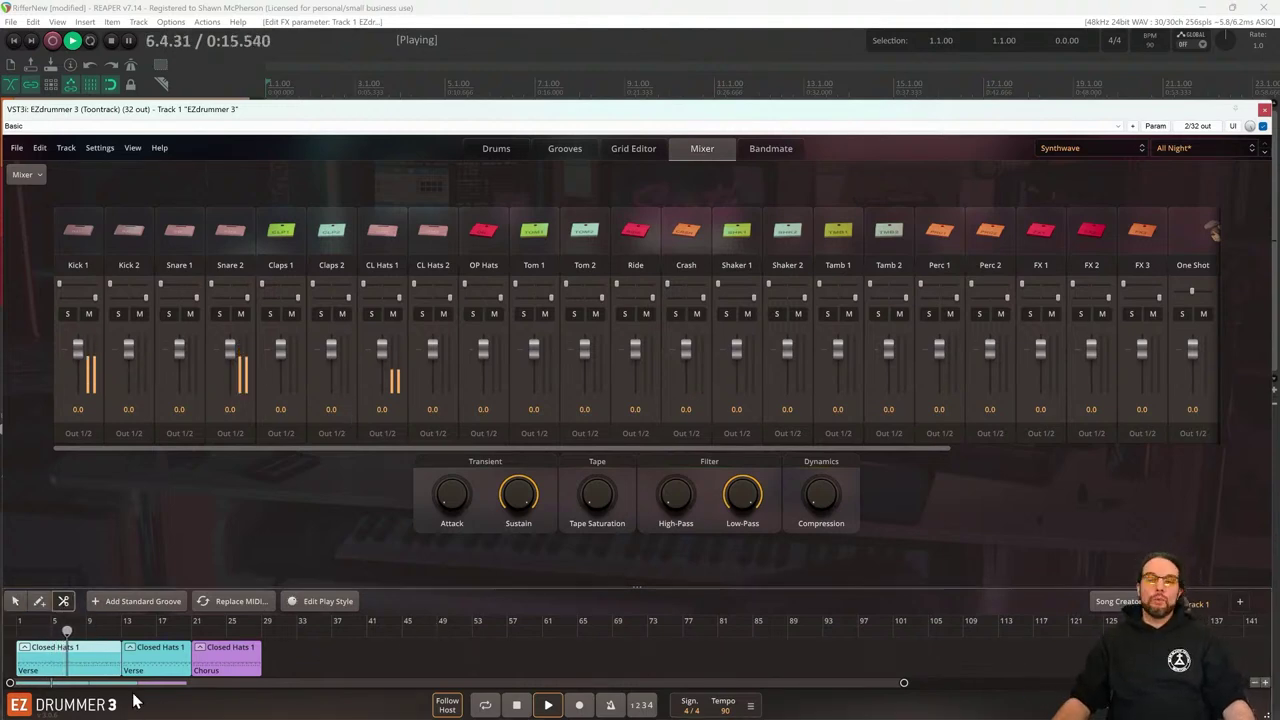
key(space)
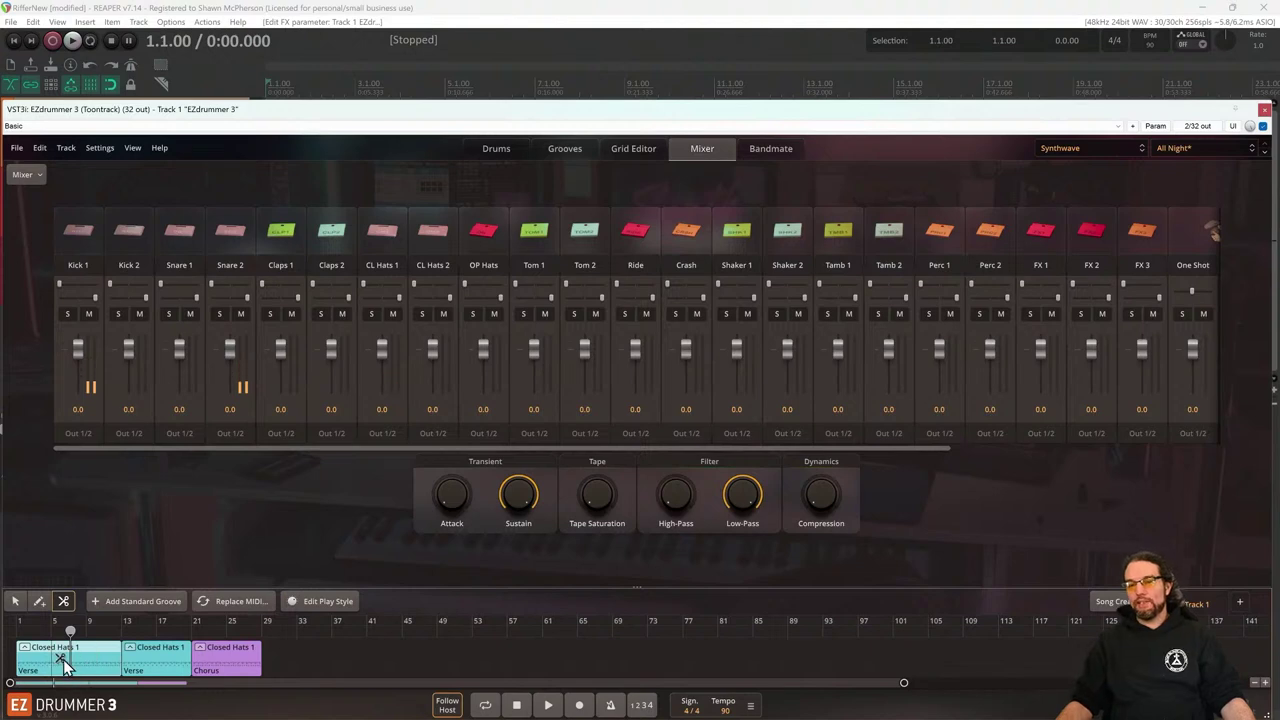
click(57, 660)
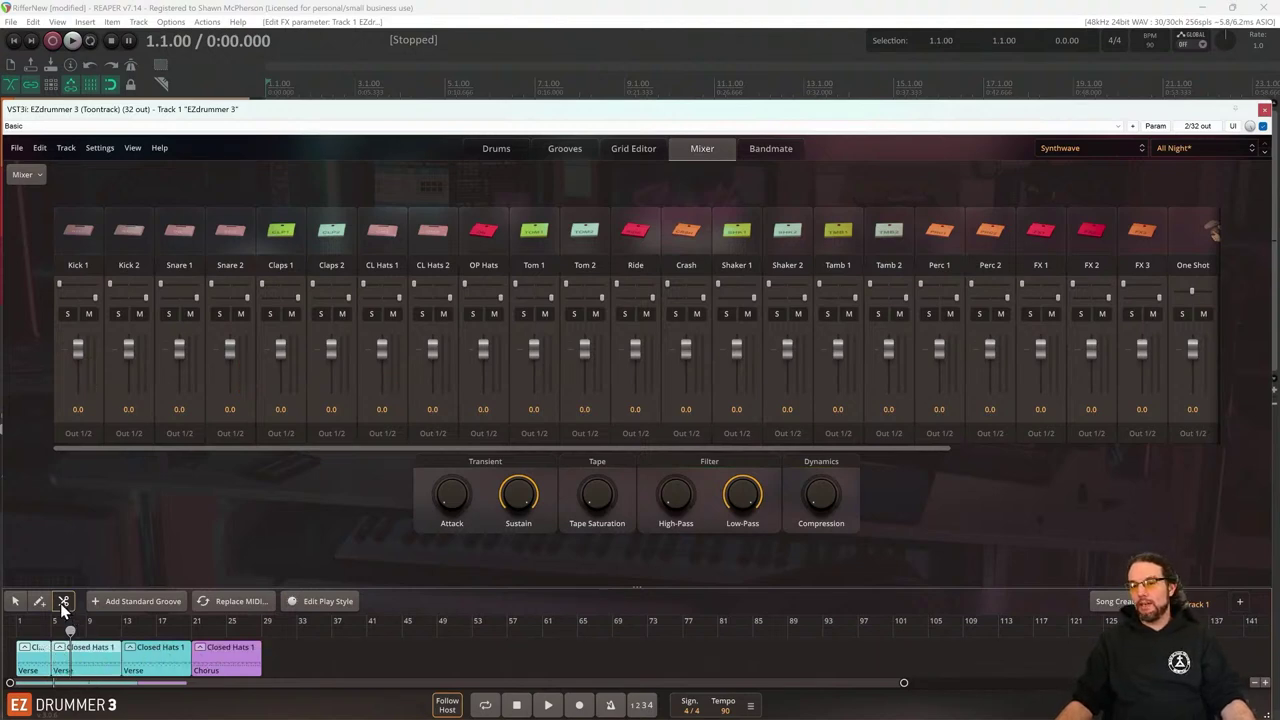
Try to set the song part to Chorus with both split blocks selected, and undo the change
right_click(87, 658)
mouse_move(160, 580)
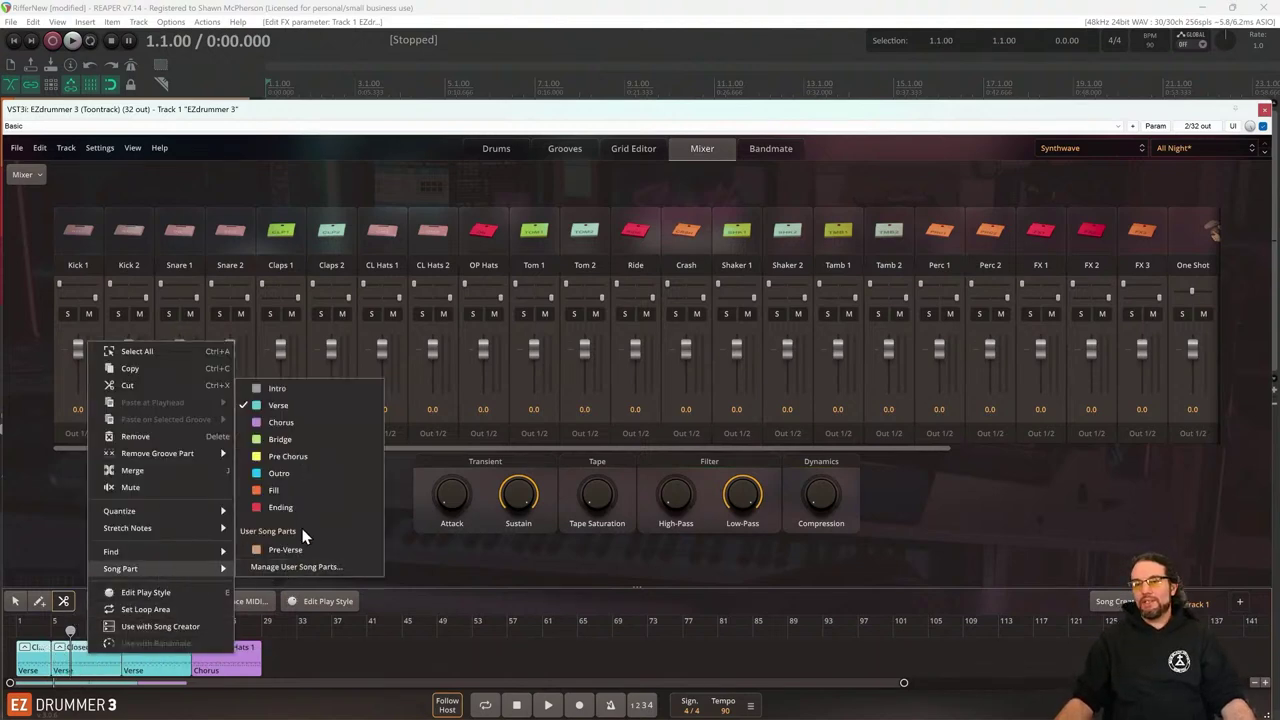
click(292, 424)
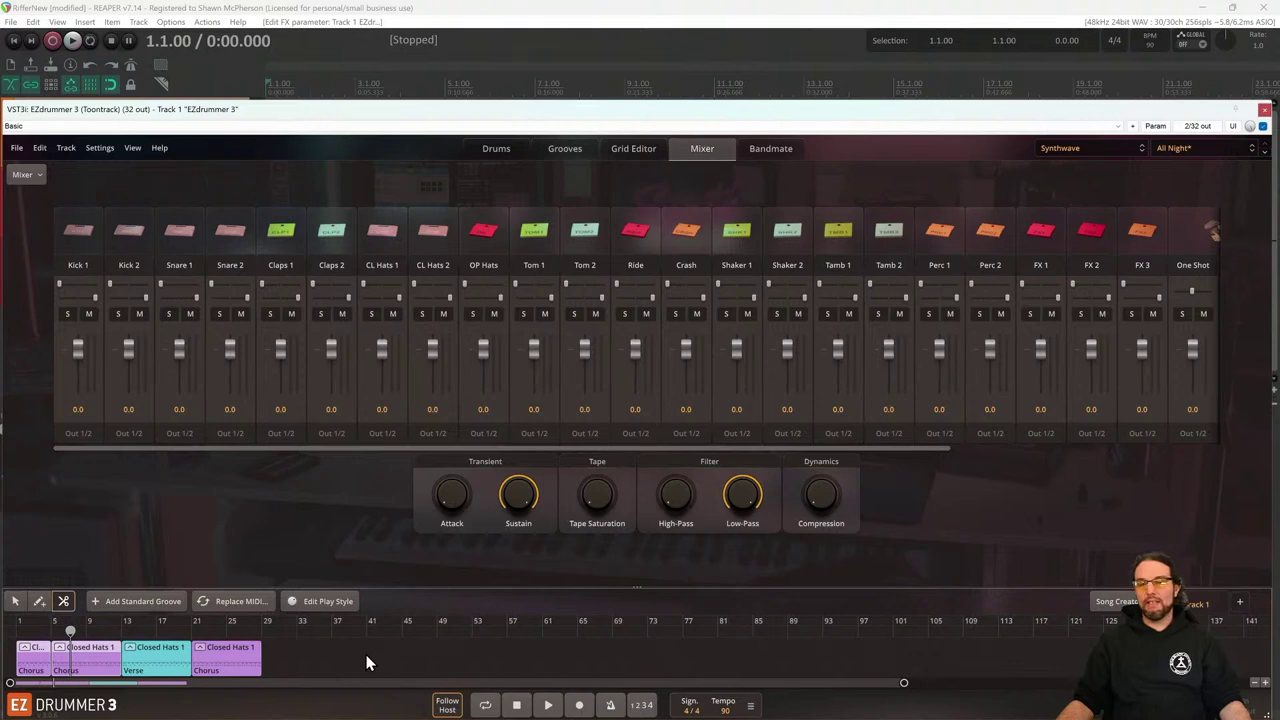
key(ctrl+z)
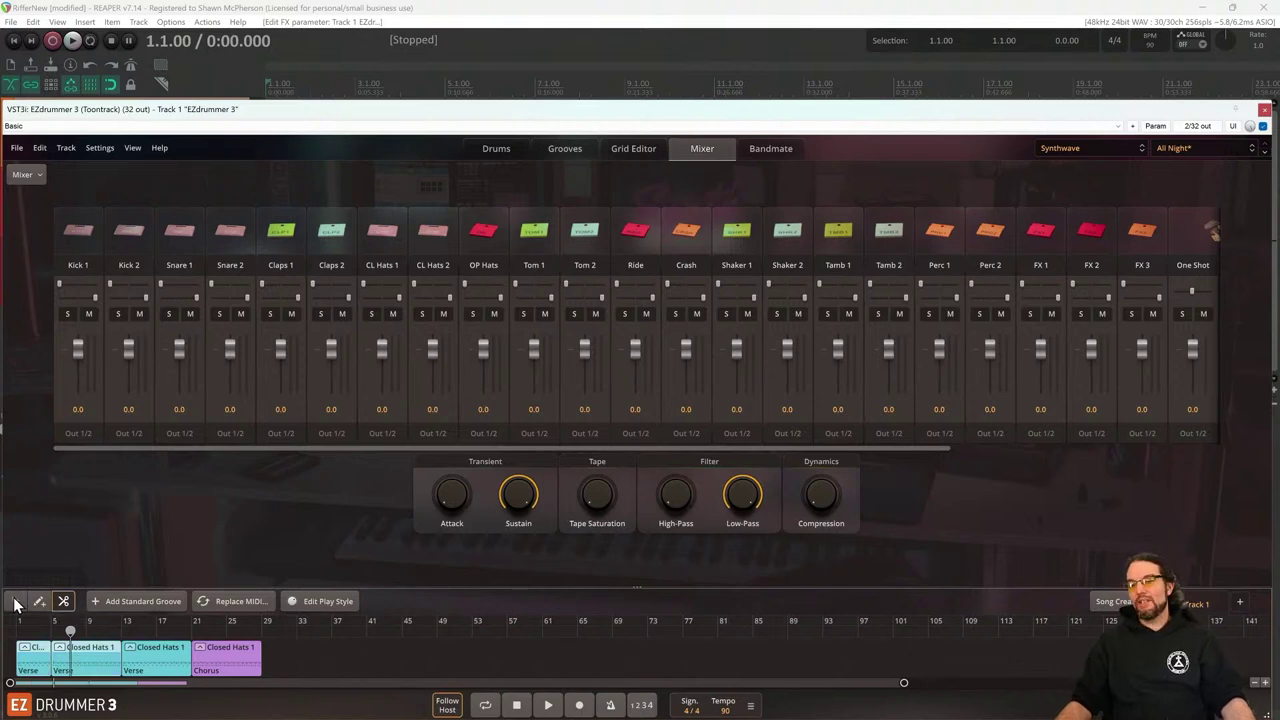
Set only the block starting at bar 5 to the Chorus song part and briefly play the song
right_click(100, 653)
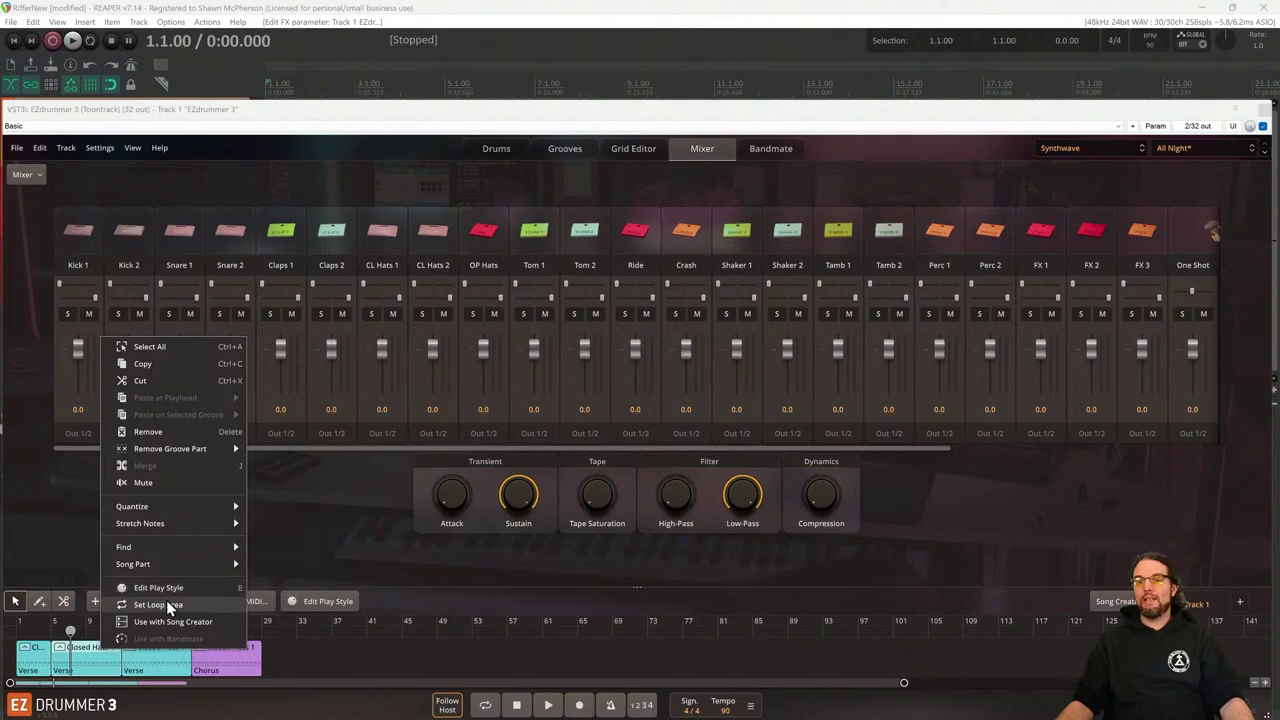
mouse_move(172, 570)
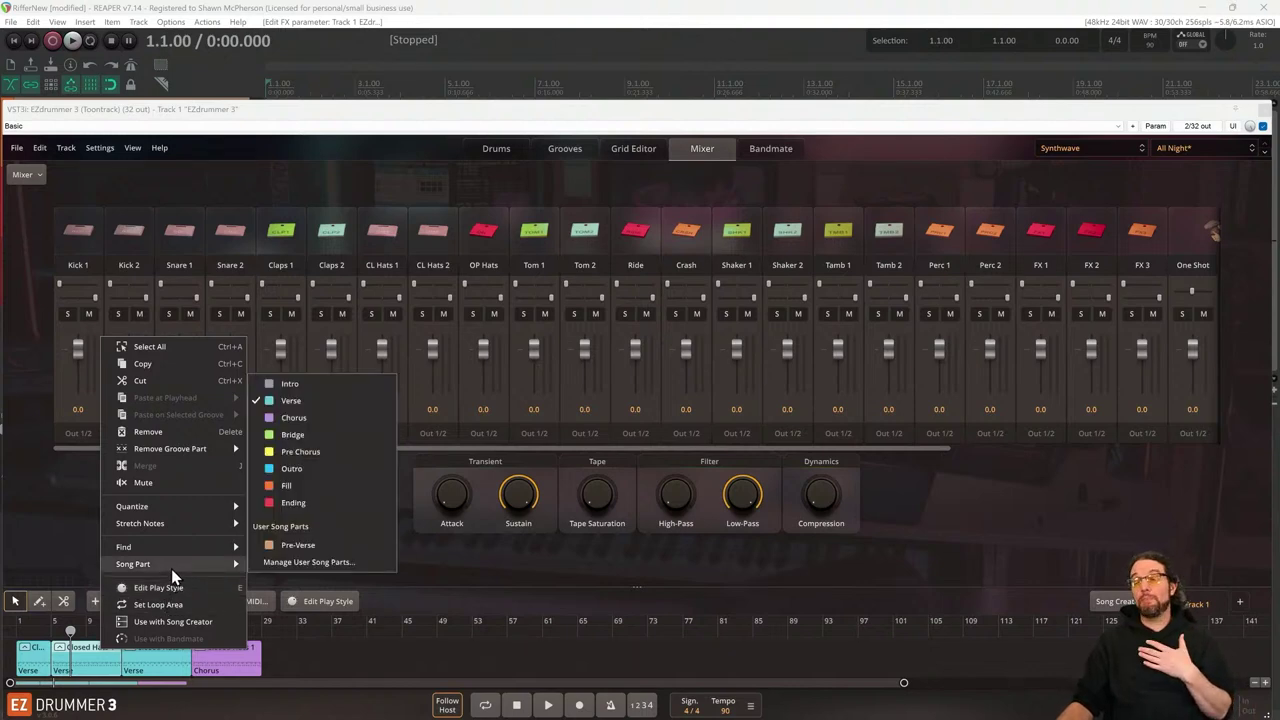
click(300, 418)
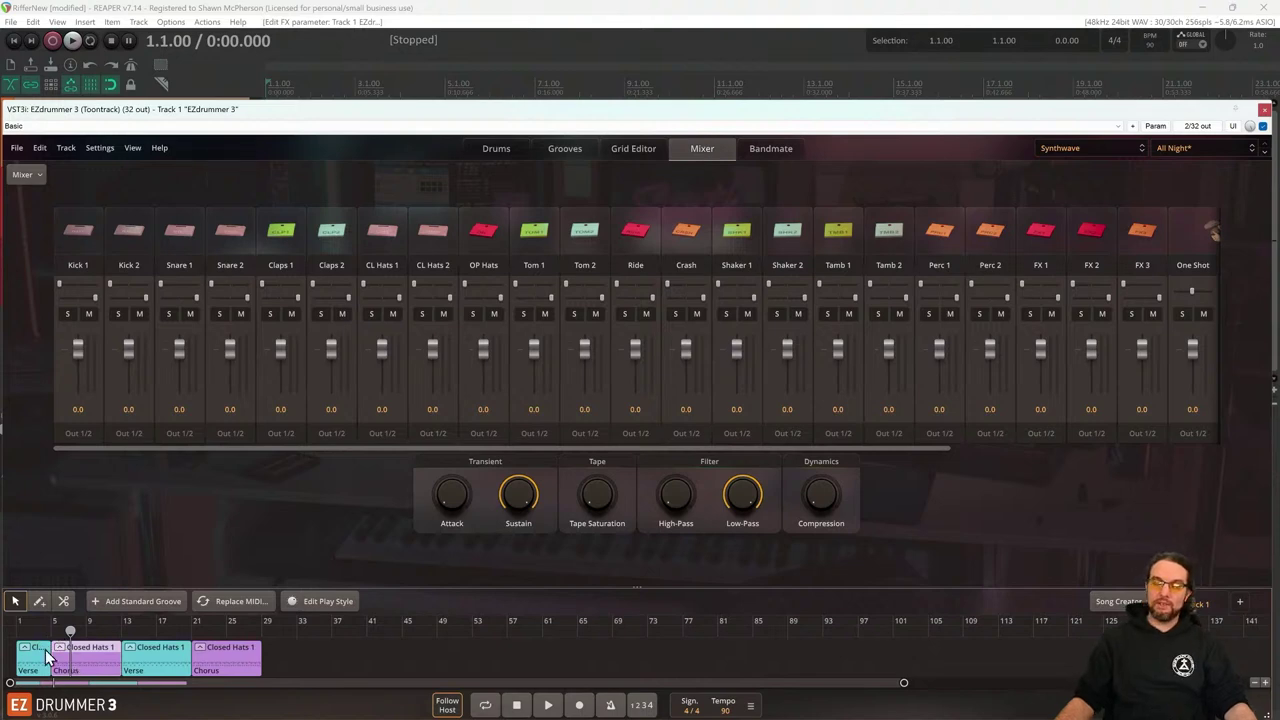
click(286, 673)
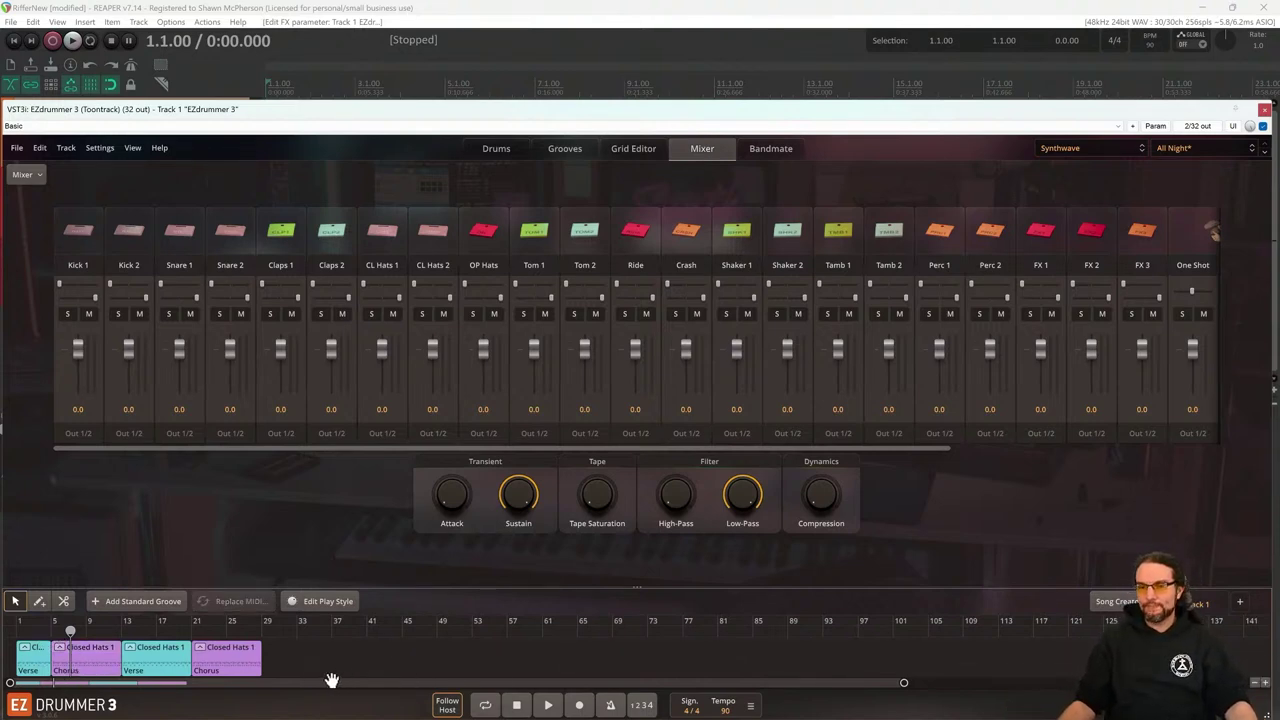
key(space)
key(space)
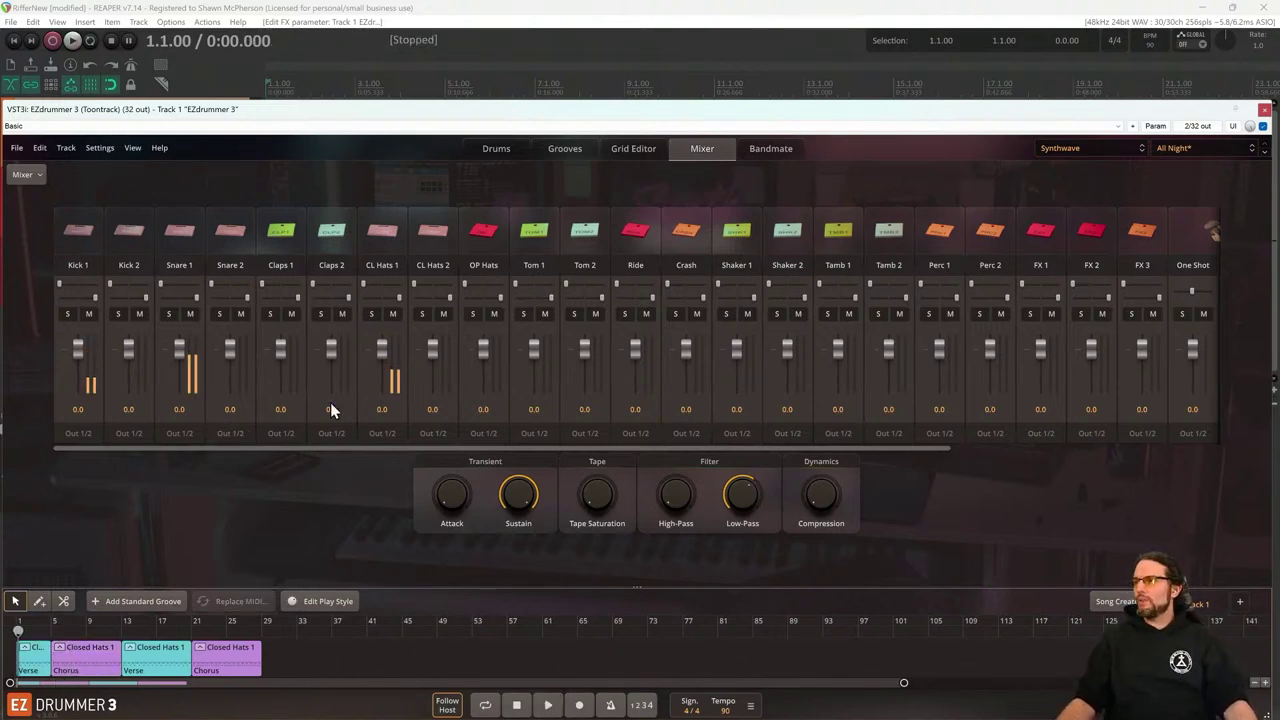
Close EZdrummer 3, open EZbass on track 2 and save the project
click(1265, 112)
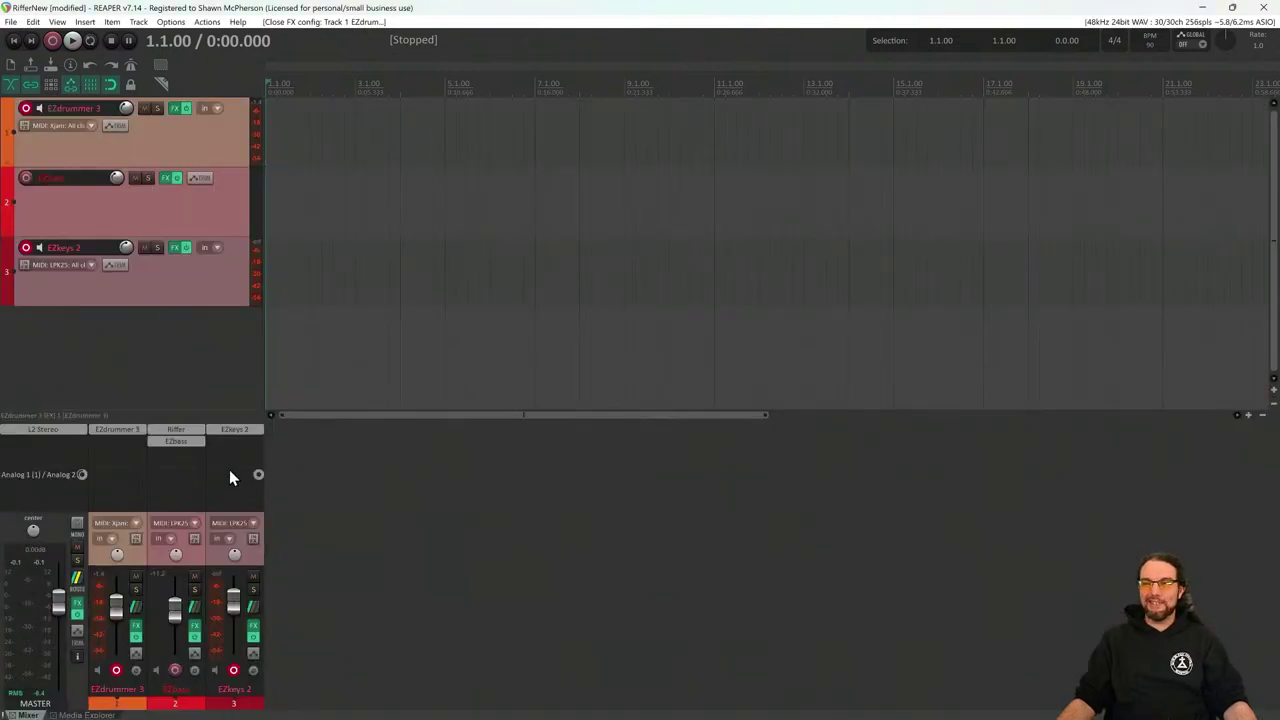
click(180, 443)
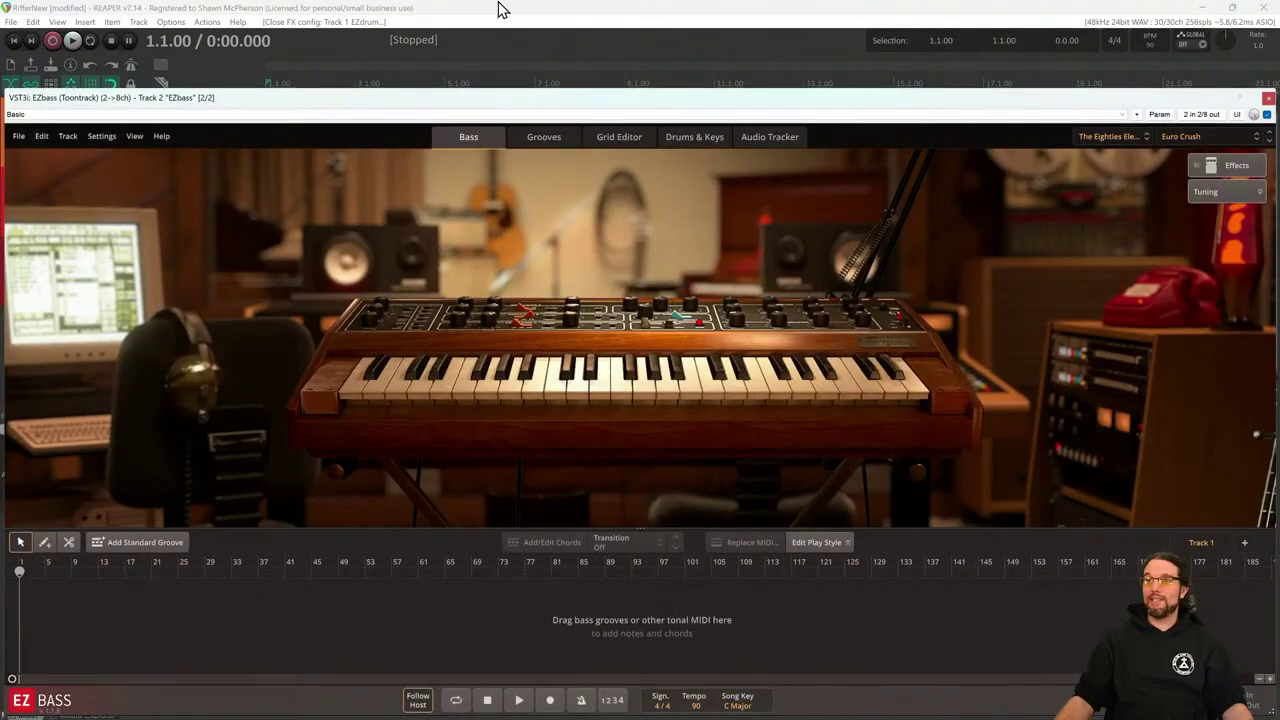
key(ctrl+s)
click(948, 98)
Play the song with EZbass's effects controls shown to audition the Euro Crush sound
key(space)
click(1222, 165)
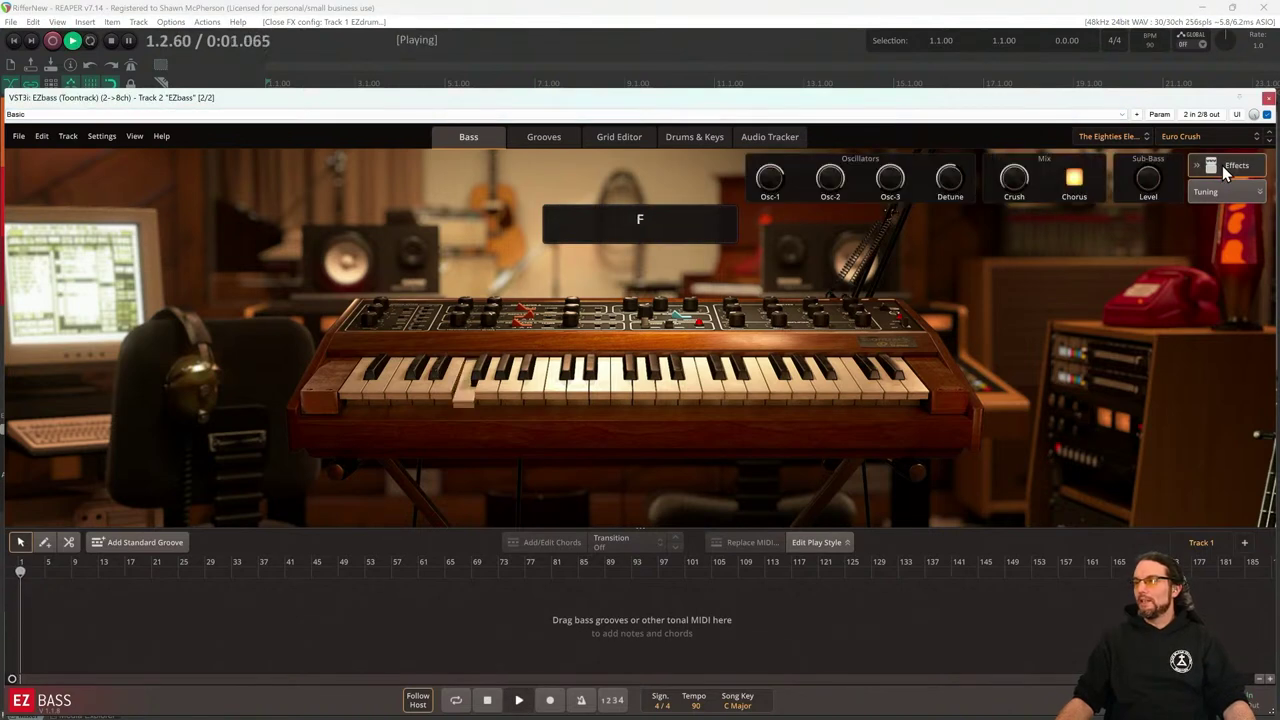
key(space)
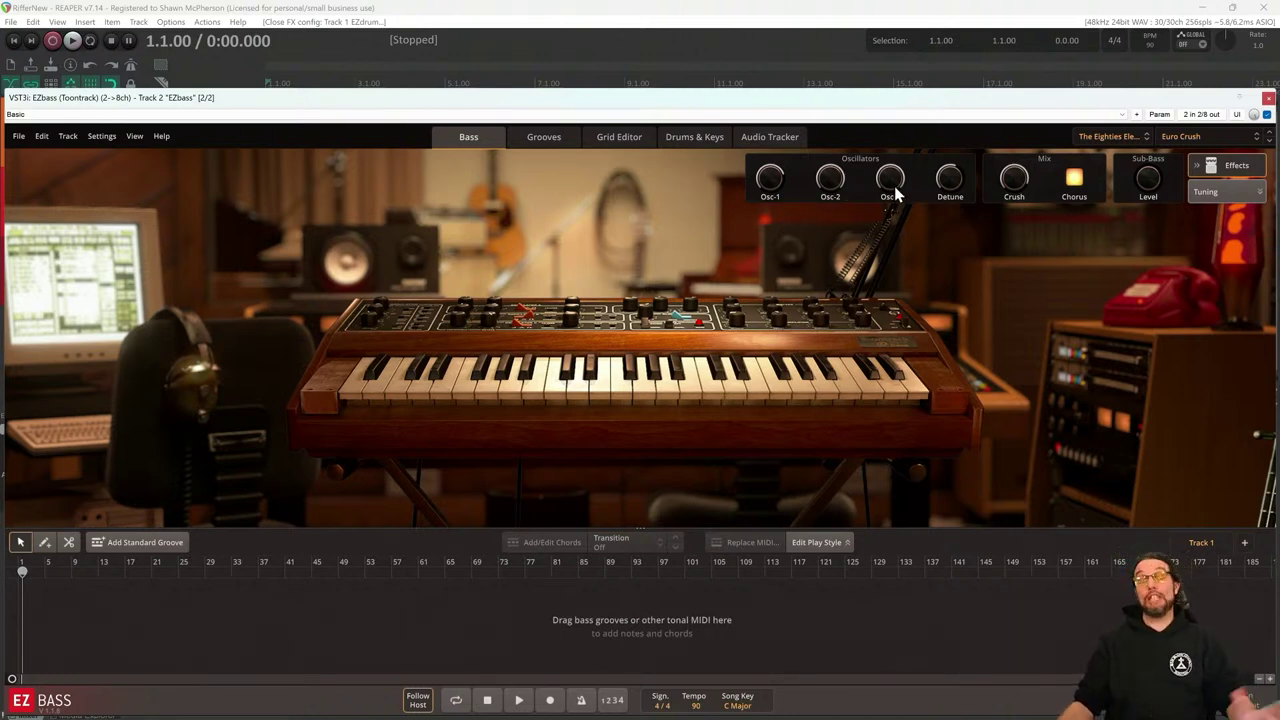
Raise the EZbass Osc-3, Osc-2 and Osc-1 levels while the song plays, and stop playback
key(space)
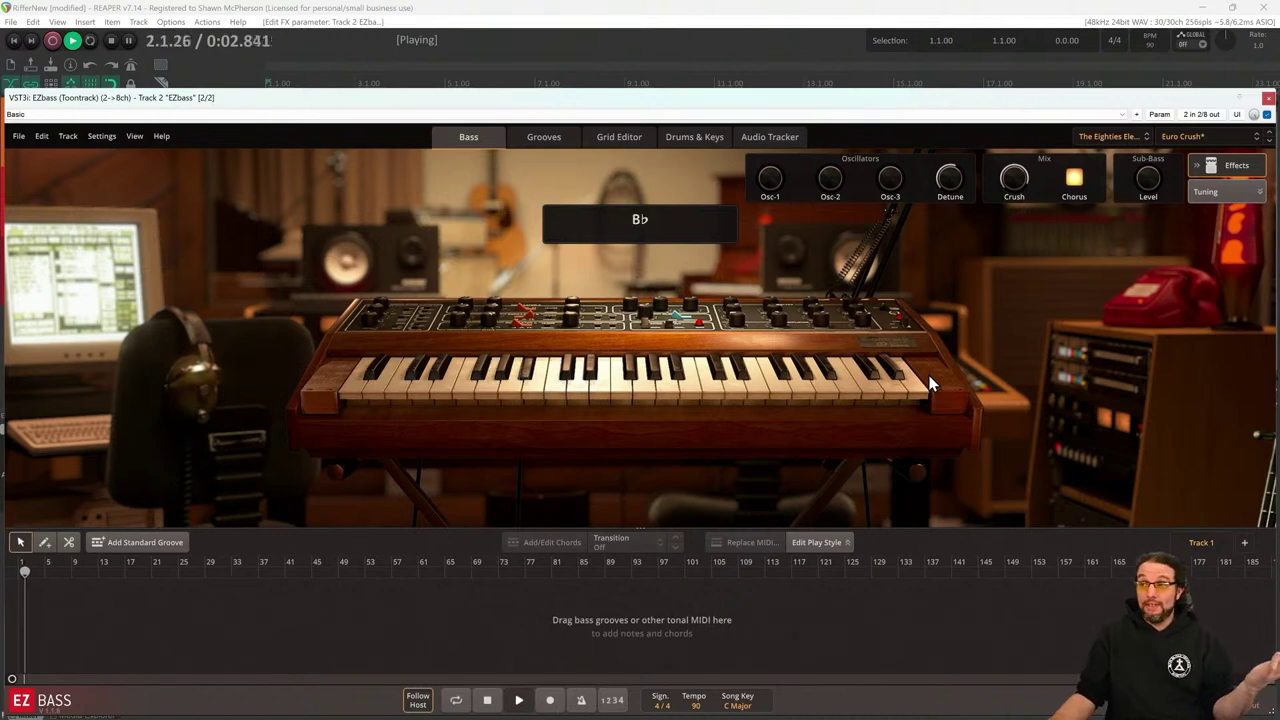
drag(879, 135, 877, 122)
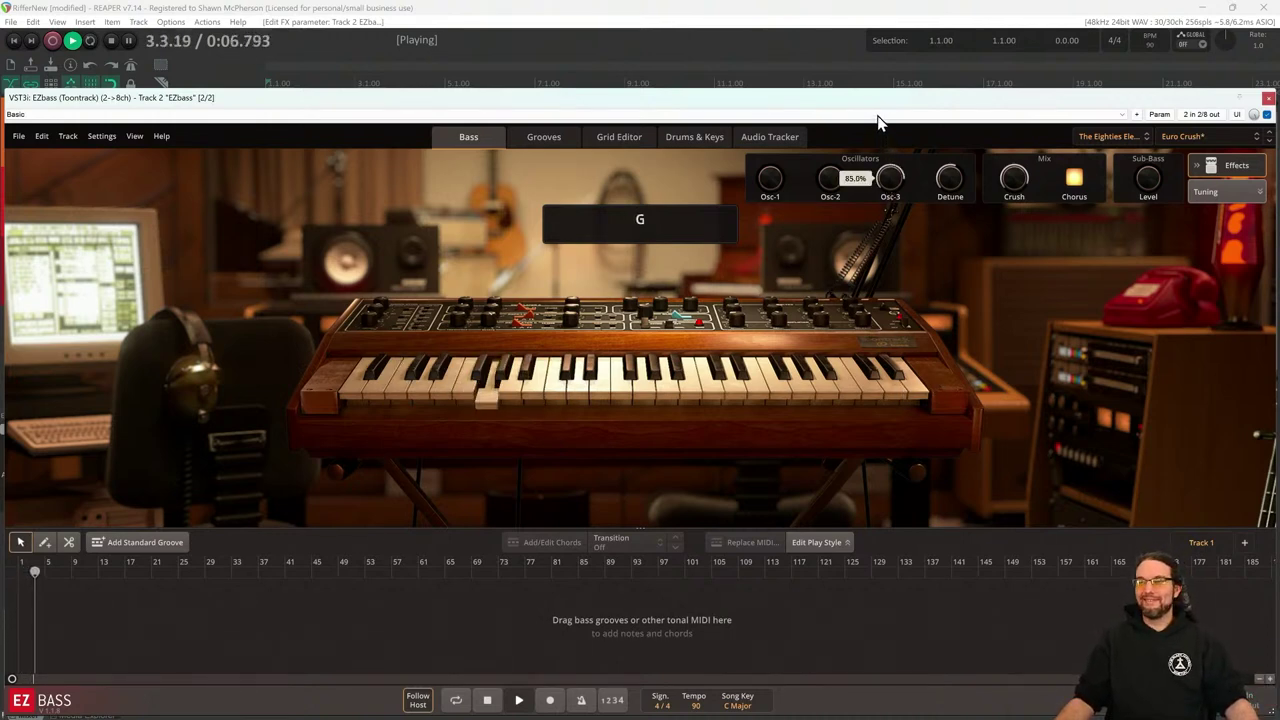
drag(822, 165, 814, 124)
drag(772, 180, 766, 129)
key(space)
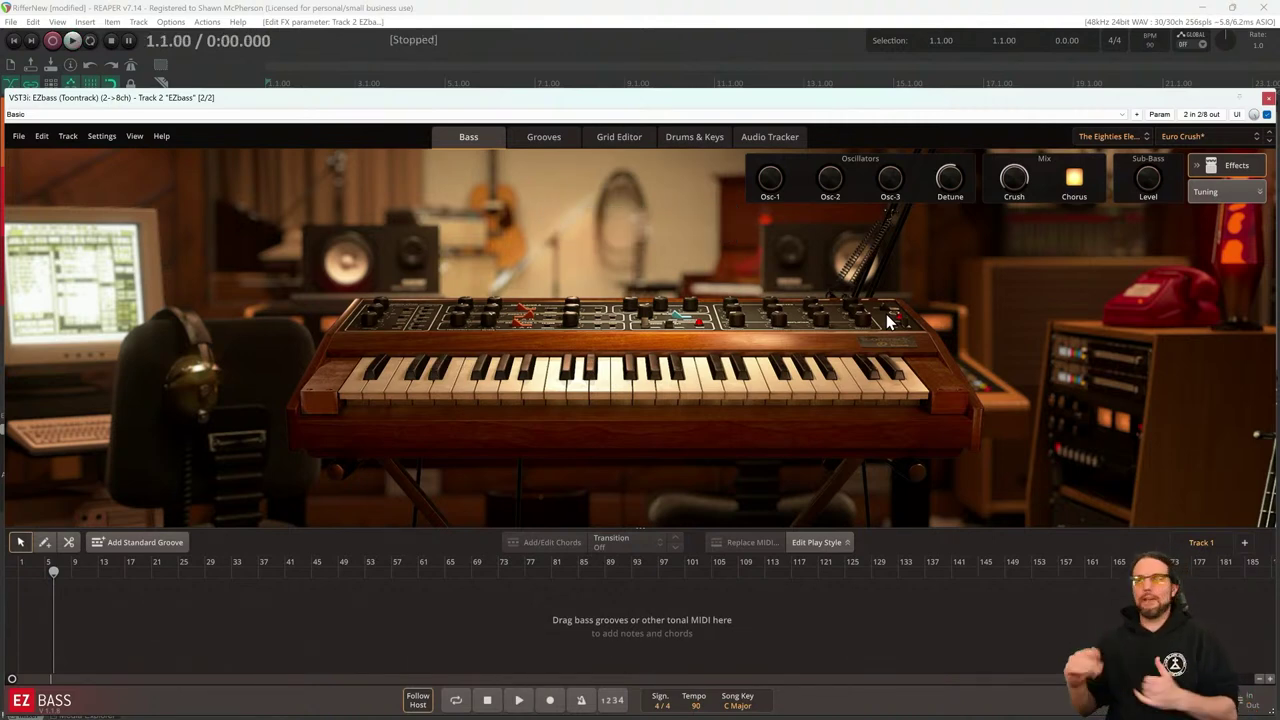
Adjust EZbass's Osc-2 level during playback and dismiss the crash and runtime error dialogs
key(space)
drag(840, 191, 869, 150)
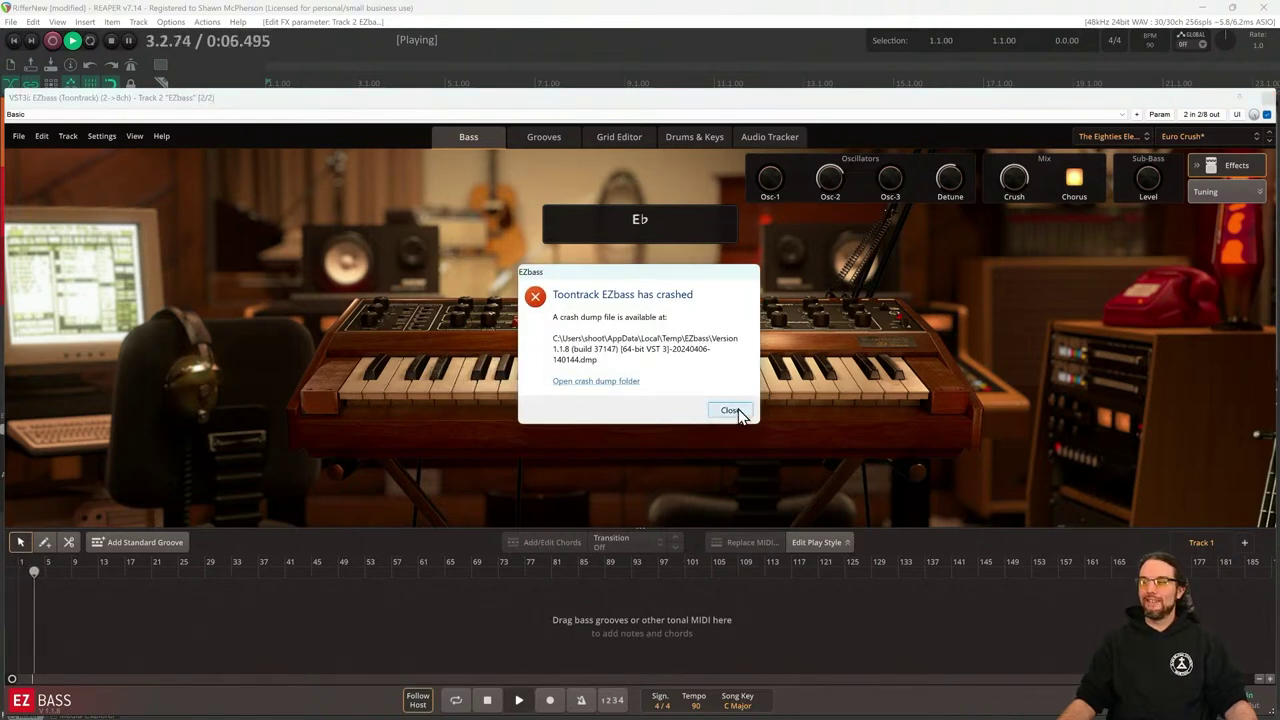
click(735, 411)
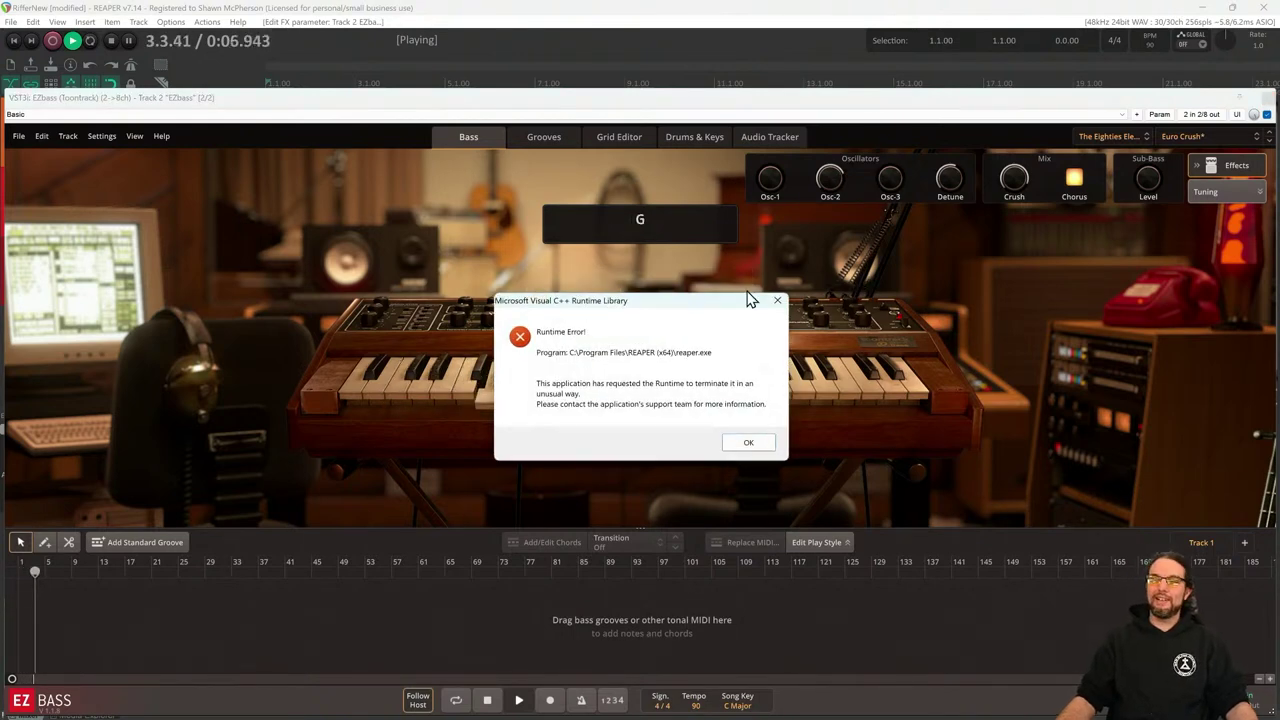
click(763, 446)
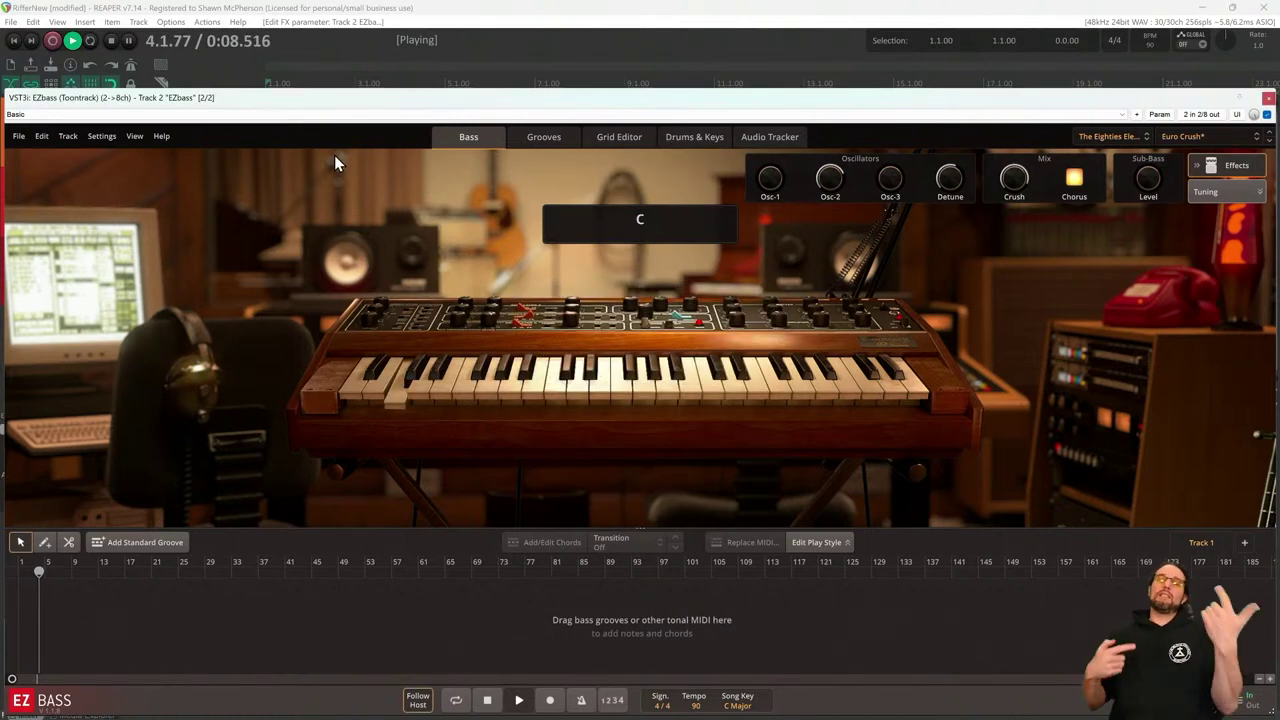
Switch to the browser to read the YouTube live chat, then return to REAPER
key(alt+Tab)
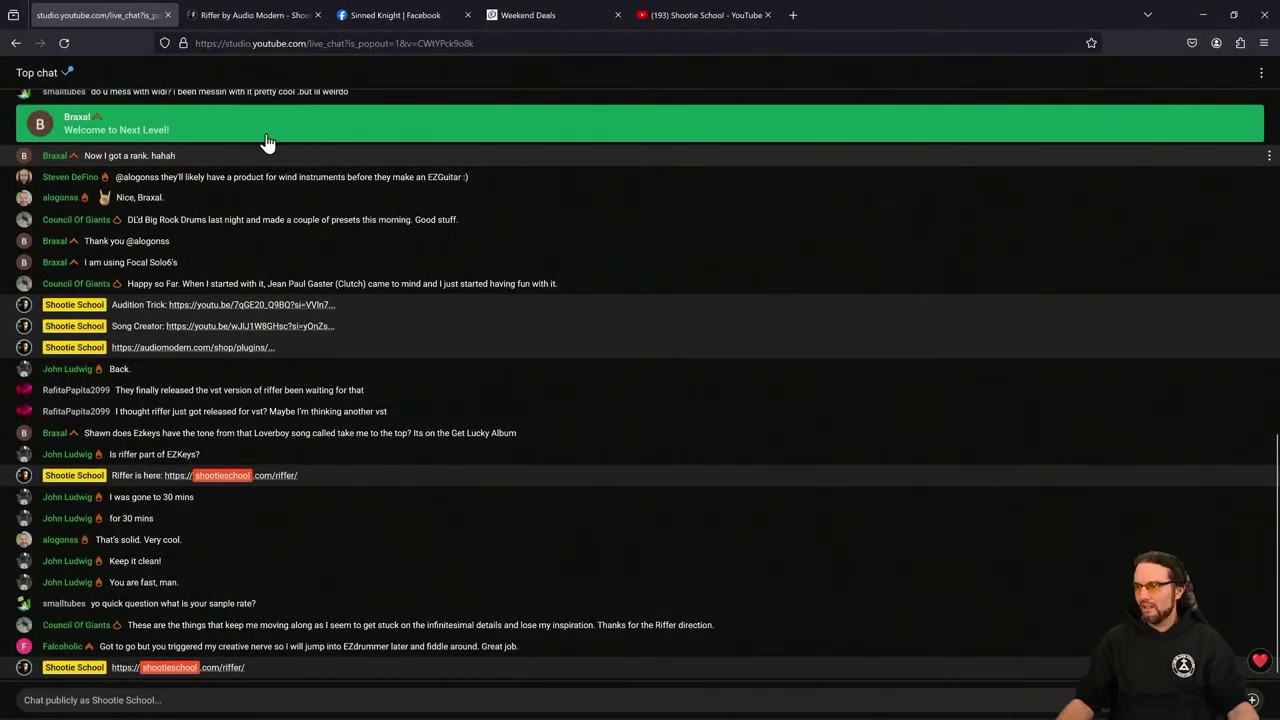
mouse_move(461, 704)
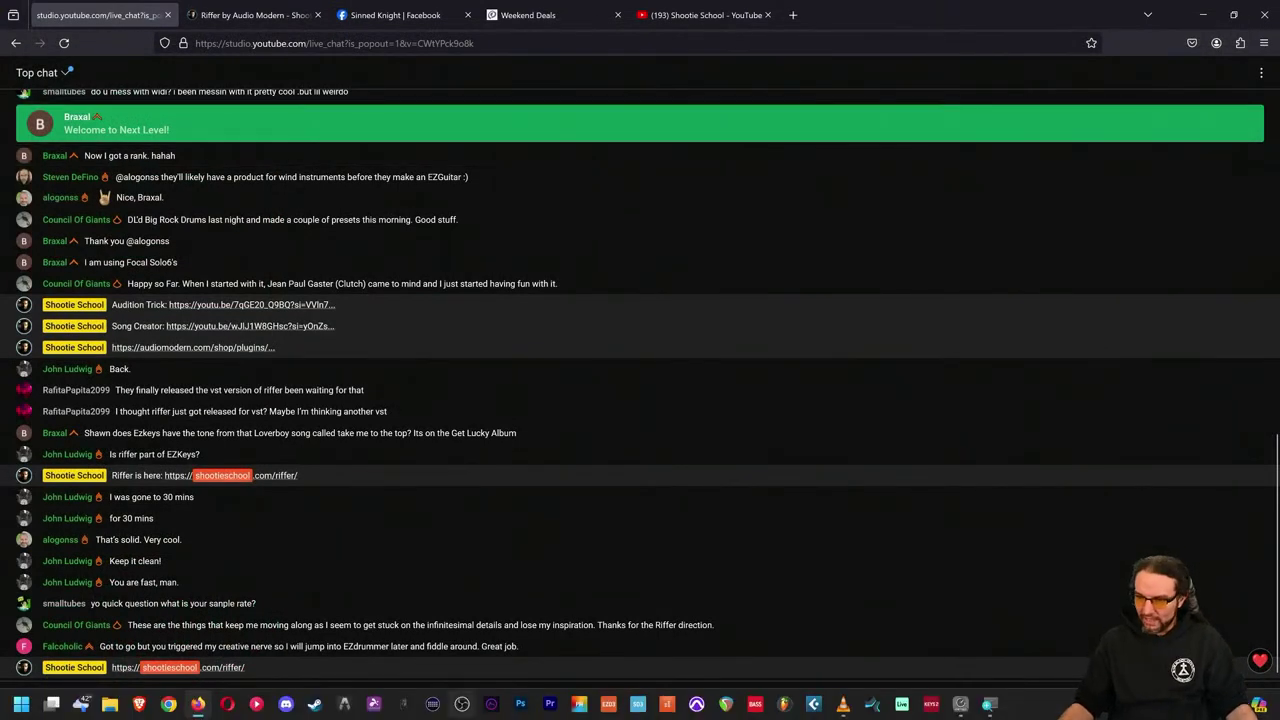
click(727, 705)
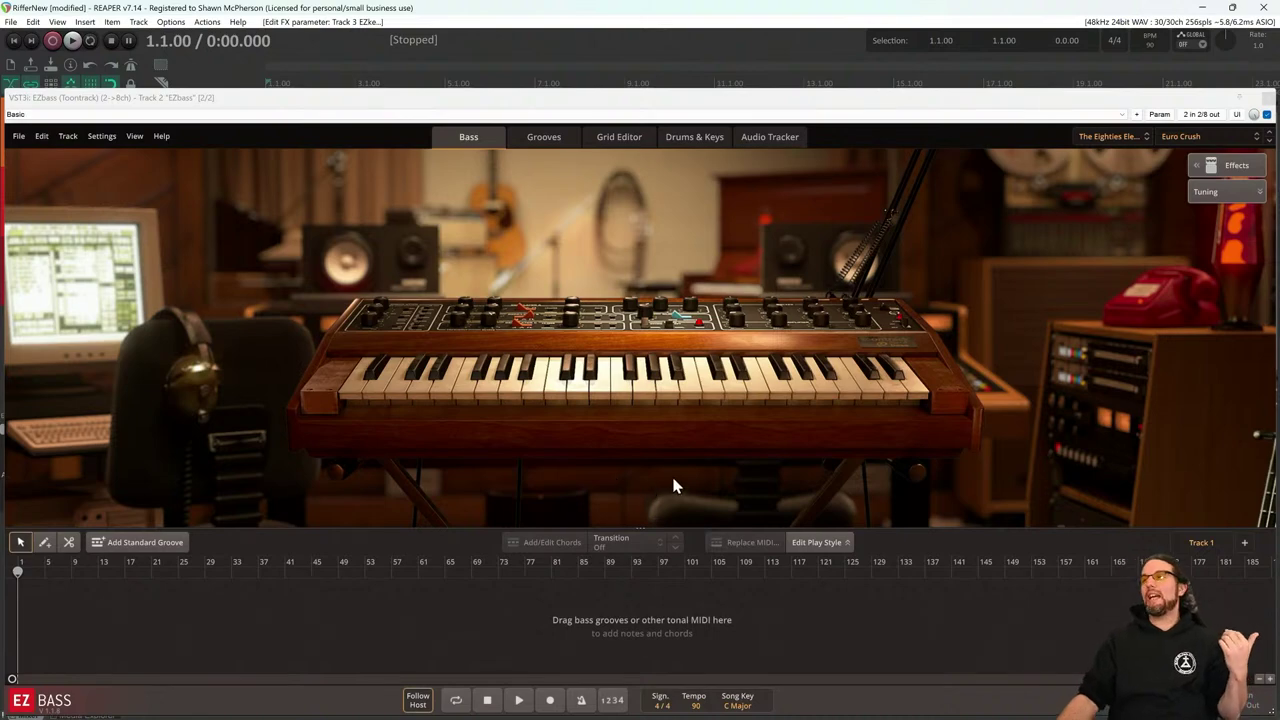
Move the EZbass window down to uncover REAPER's timeline ruler, and briefly start and stop playback
click(982, 97)
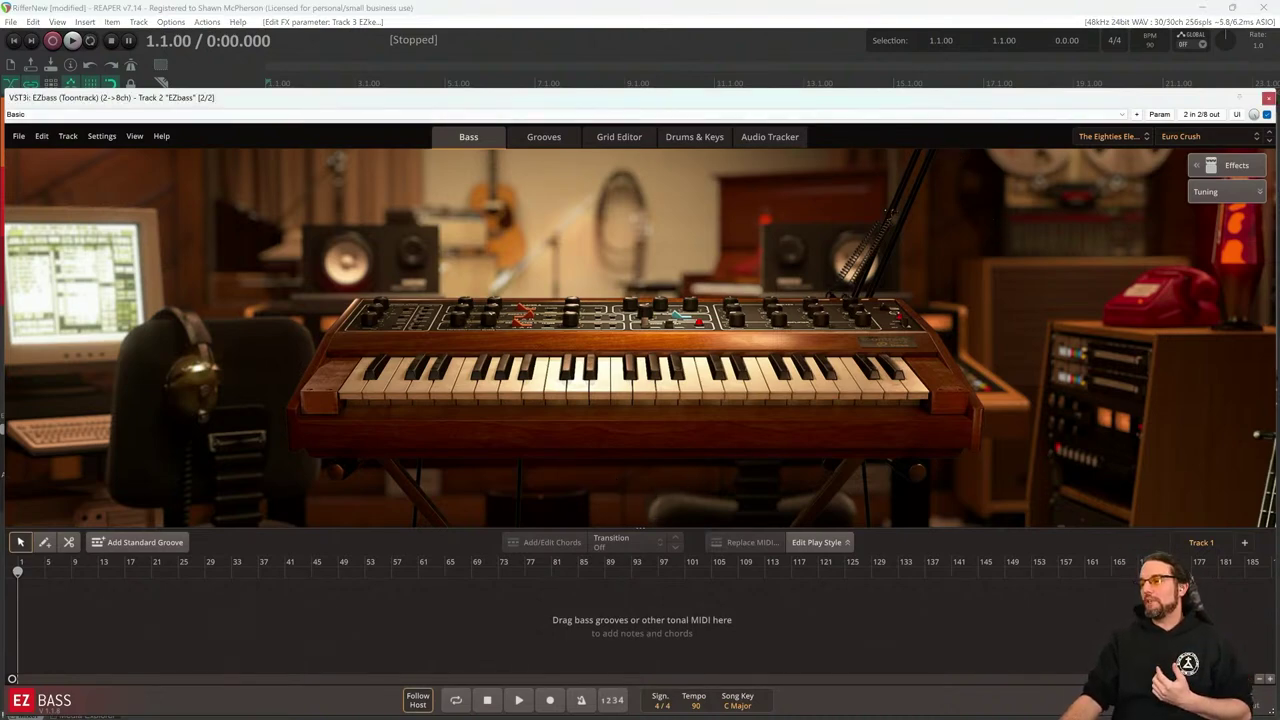
double_click(790, 100)
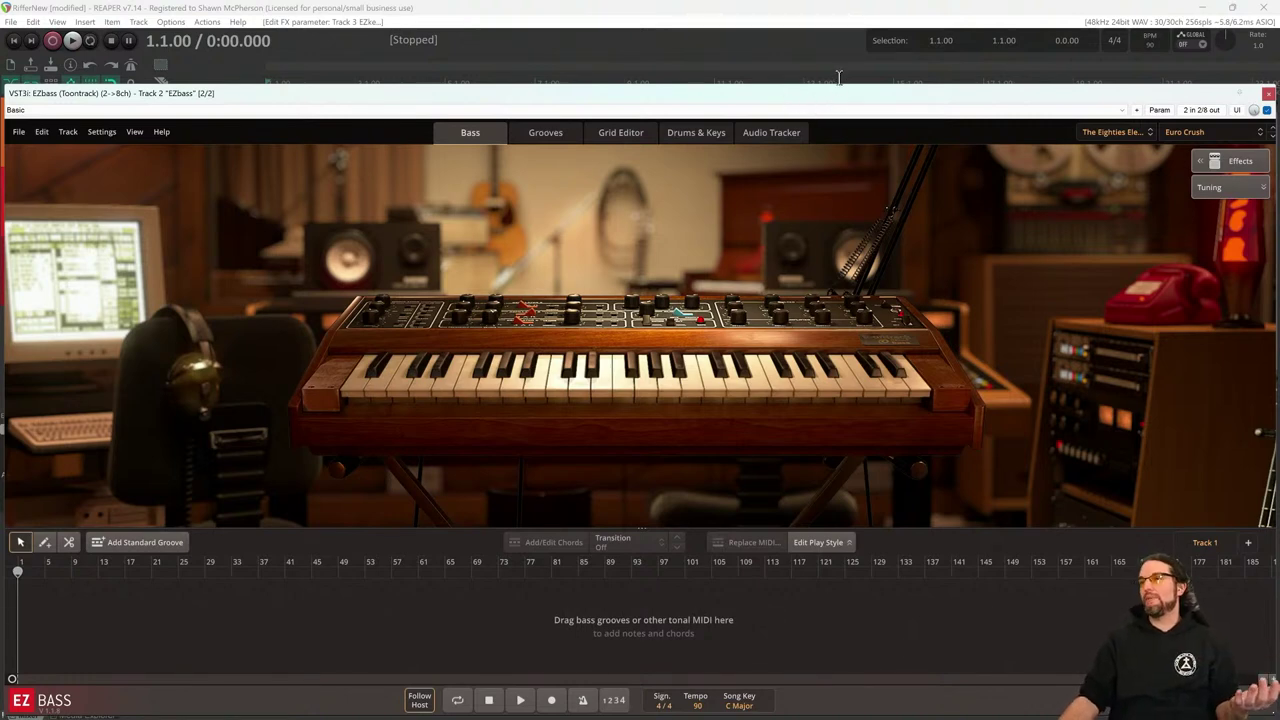
drag(846, 86, 882, 118)
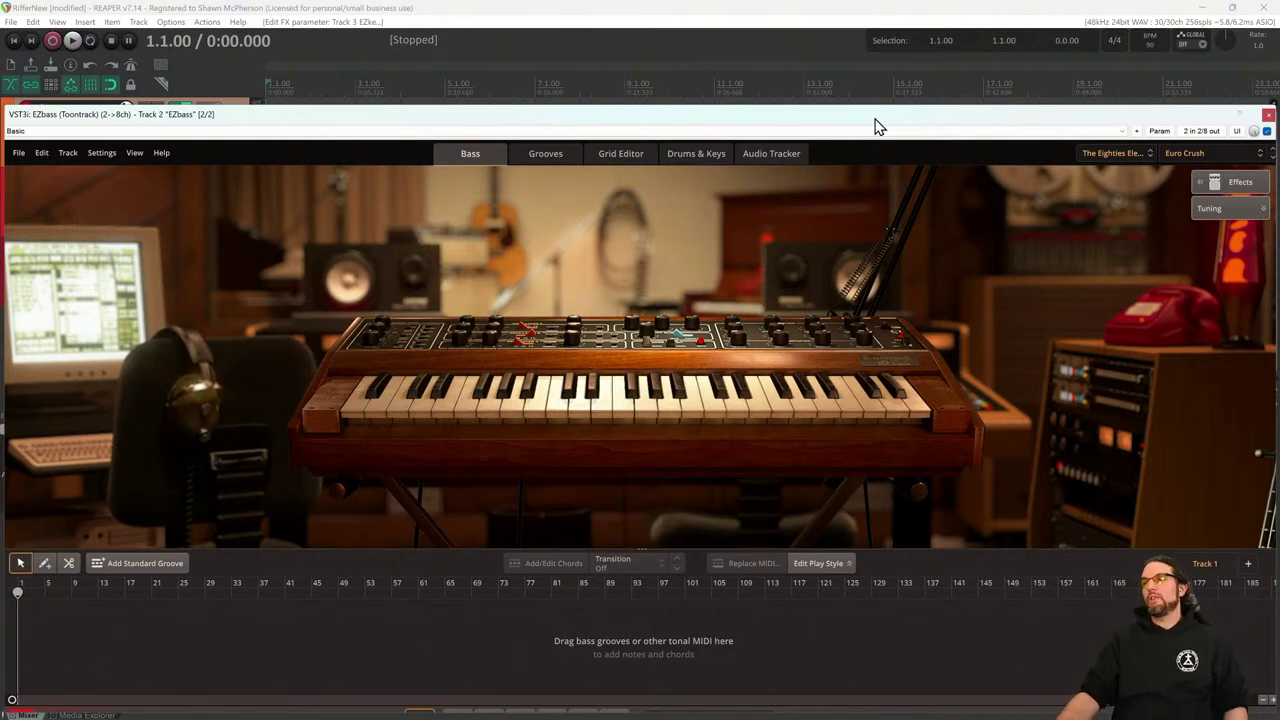
drag(875, 125, 871, 120)
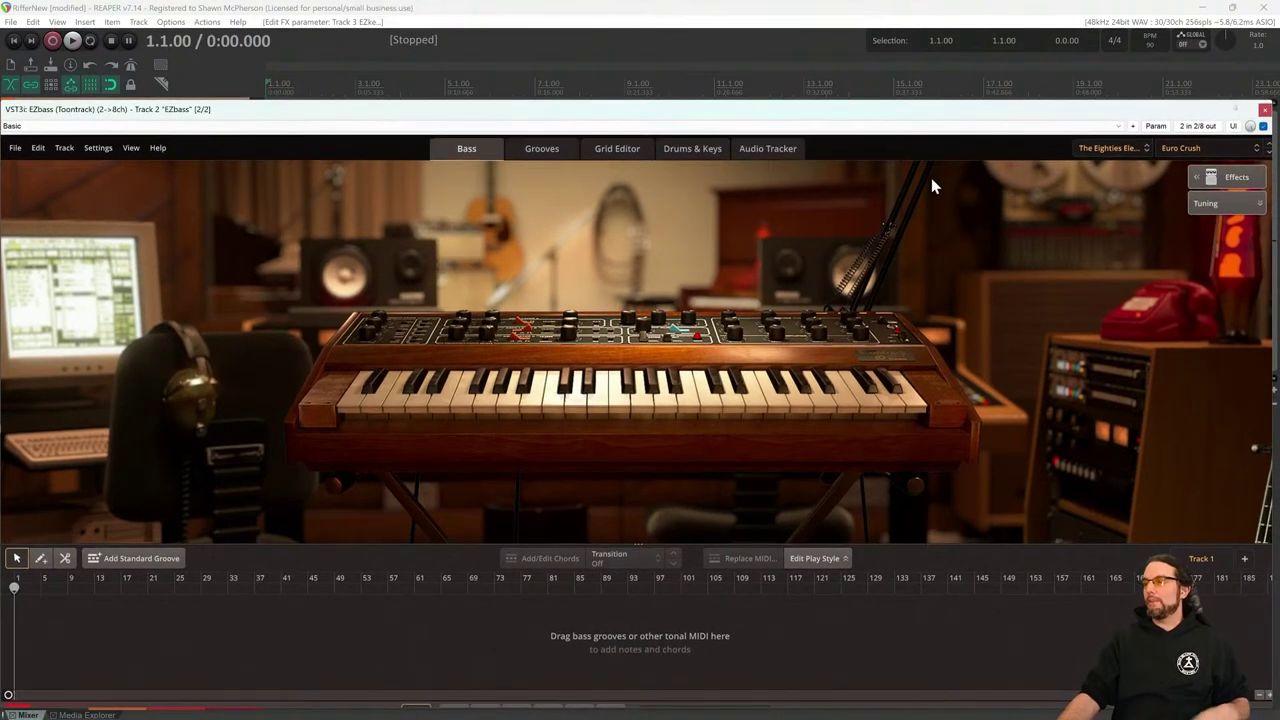
key(space)
key(space)
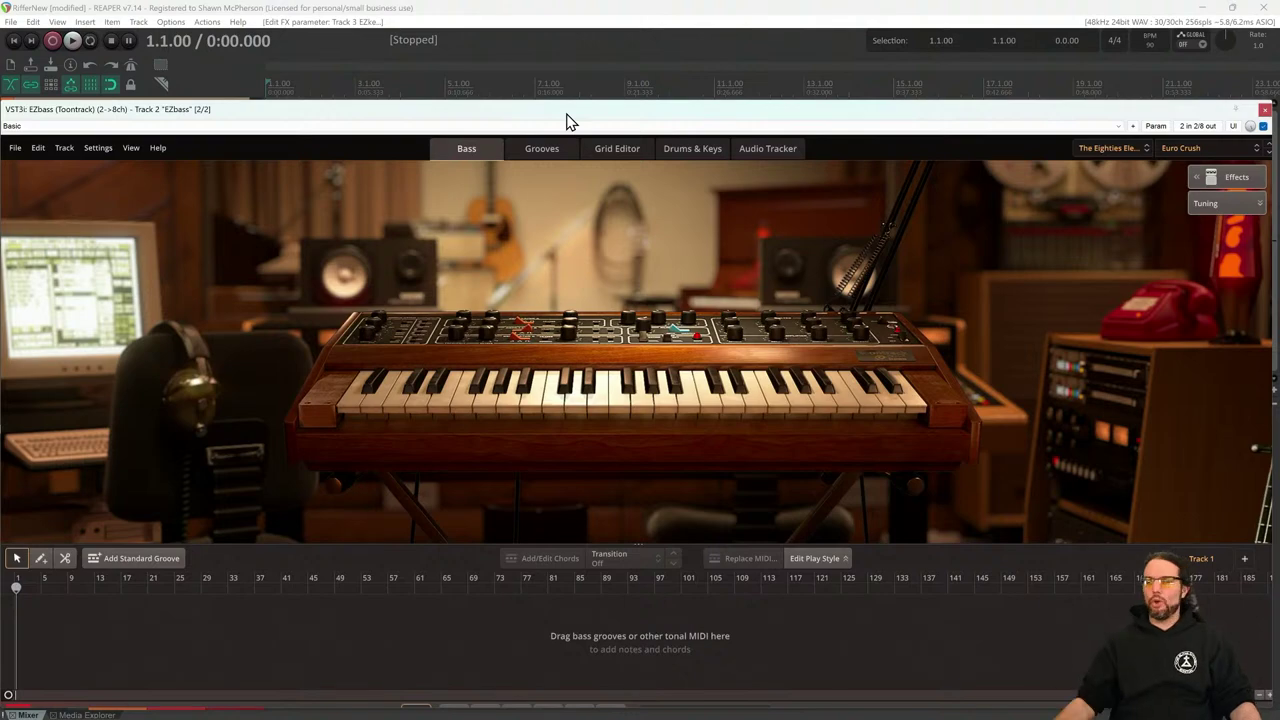
Show the RME TotalMix FX mixer for the audio interface and return to the EZbass window
mouse_move(609, 707)
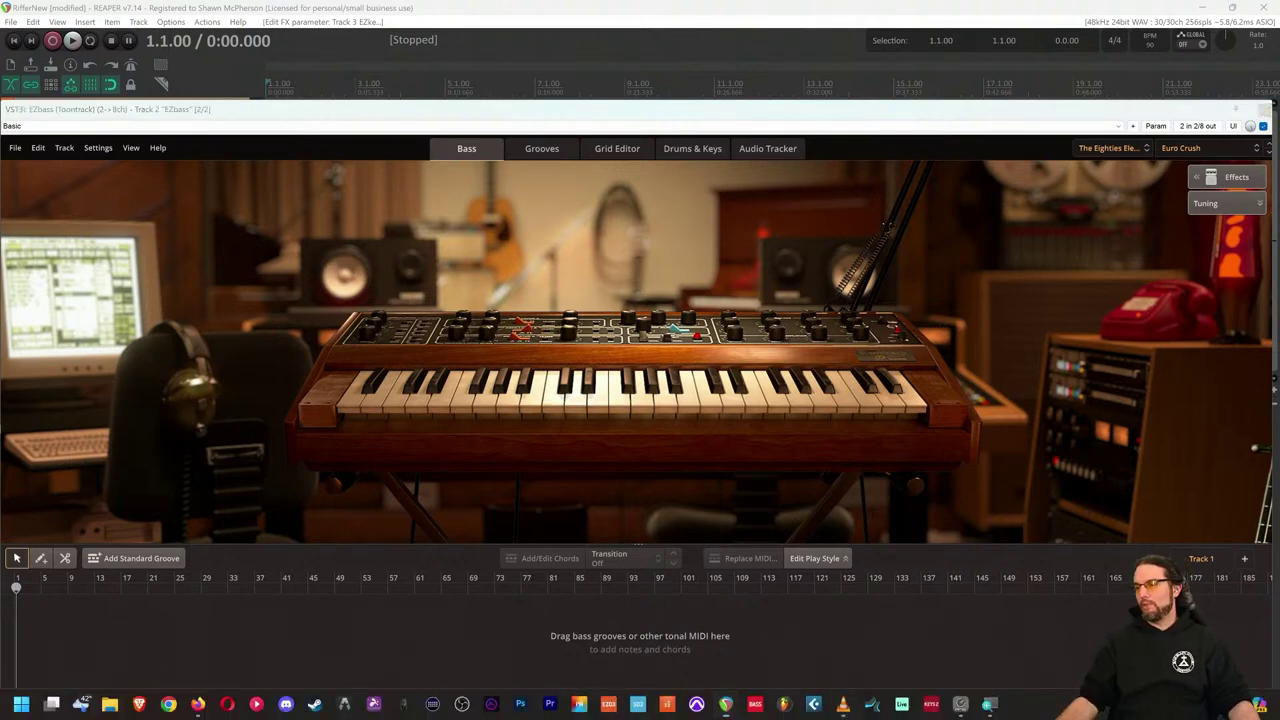
drag(964, 74, 606, 62)
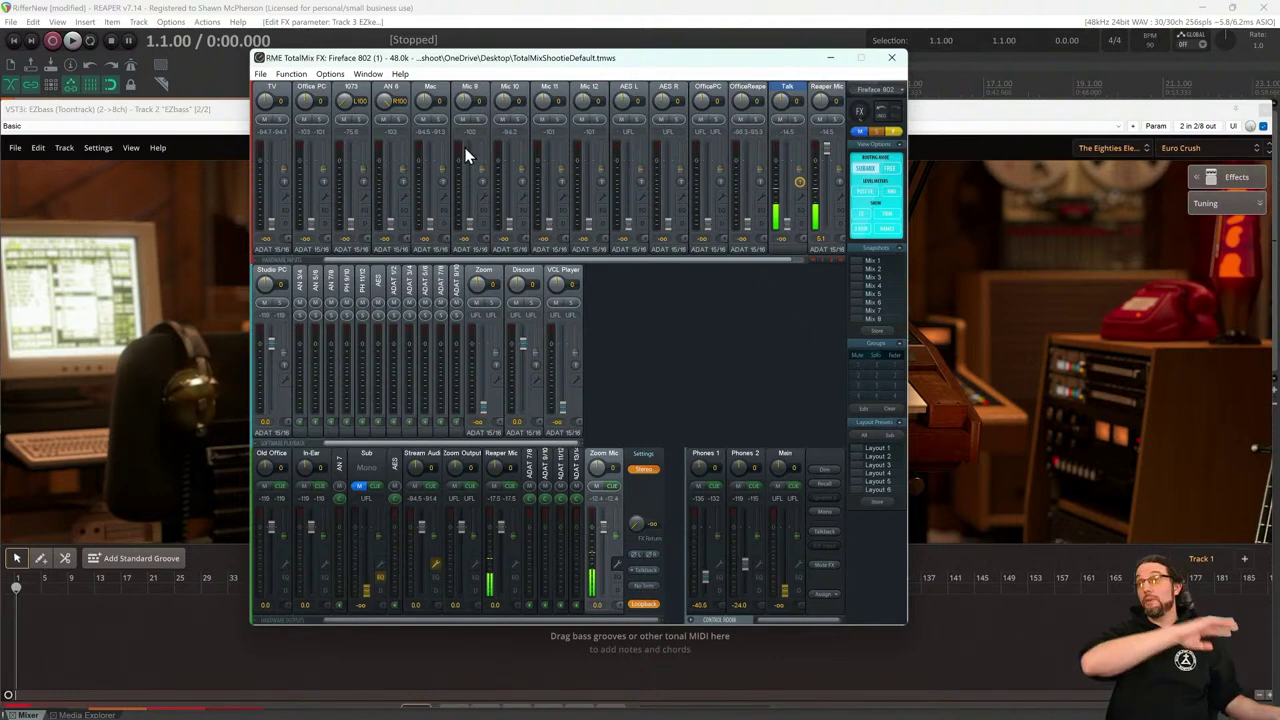
click(966, 32)
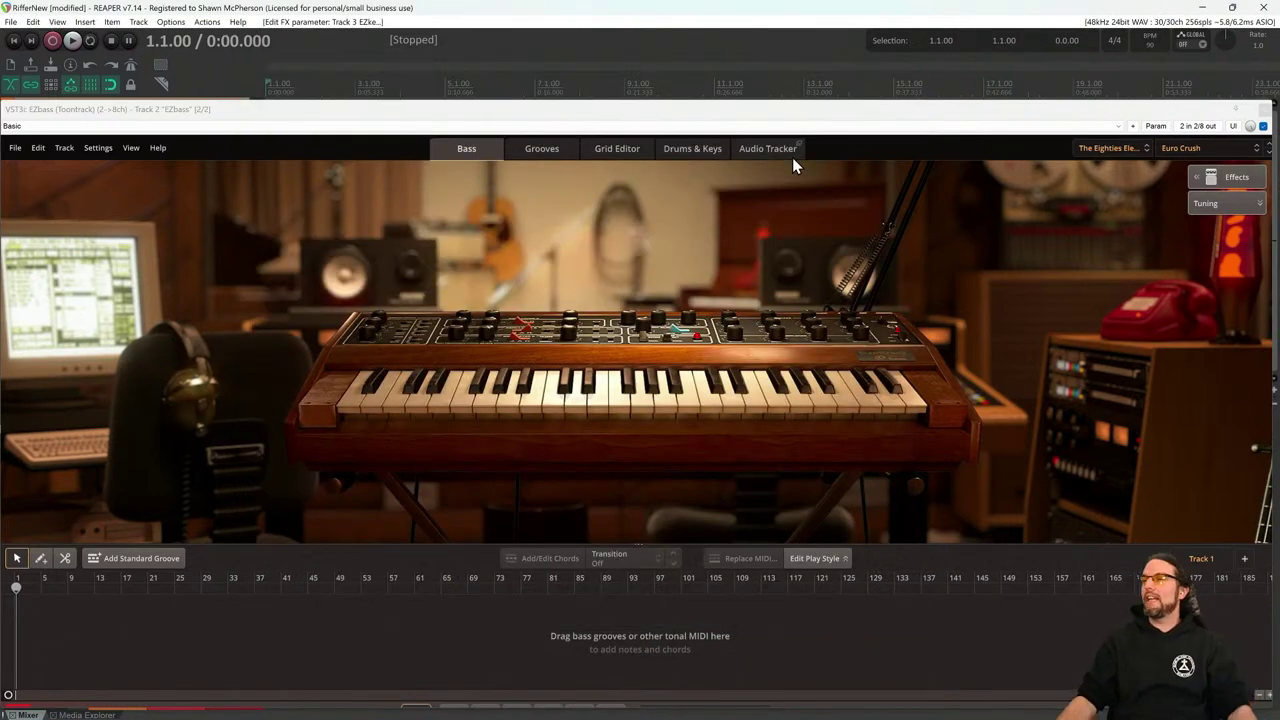
drag(884, 100, 886, 105)
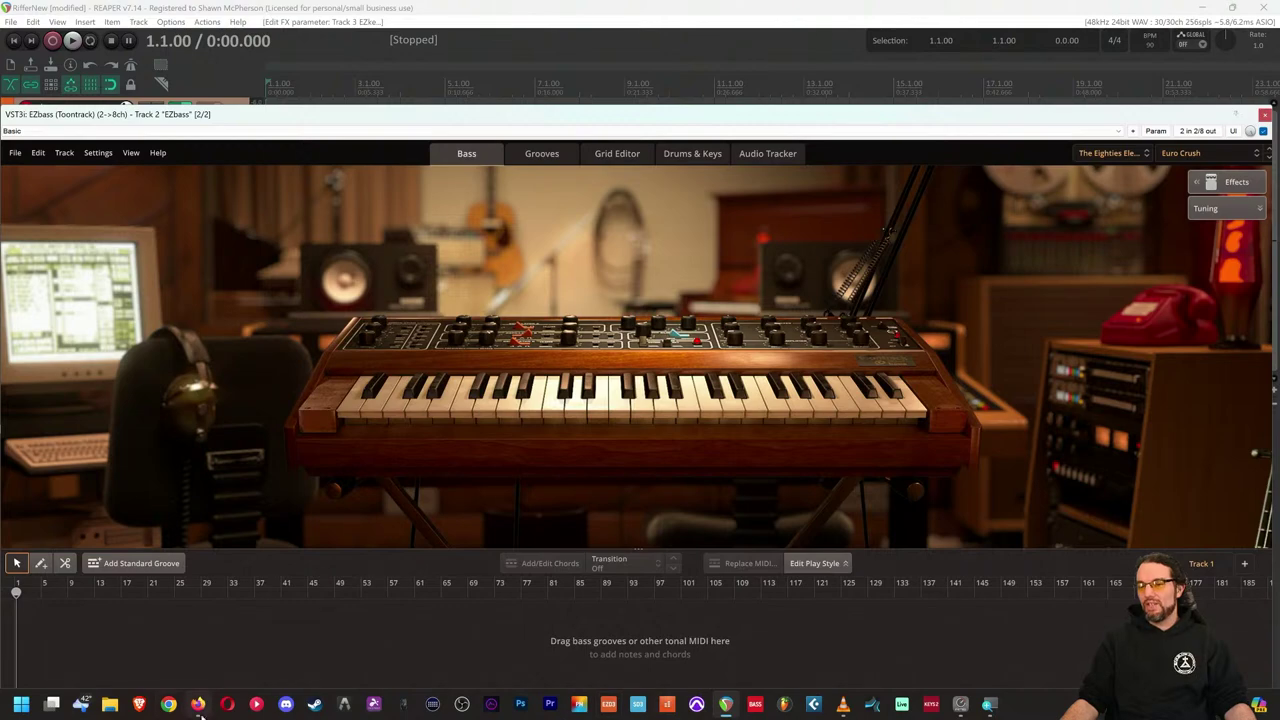
Search the Shootie School YouTube channel in the browser for "audio interface" and open the sharing options of the Toontrack Audio Settings video
click(199, 710)
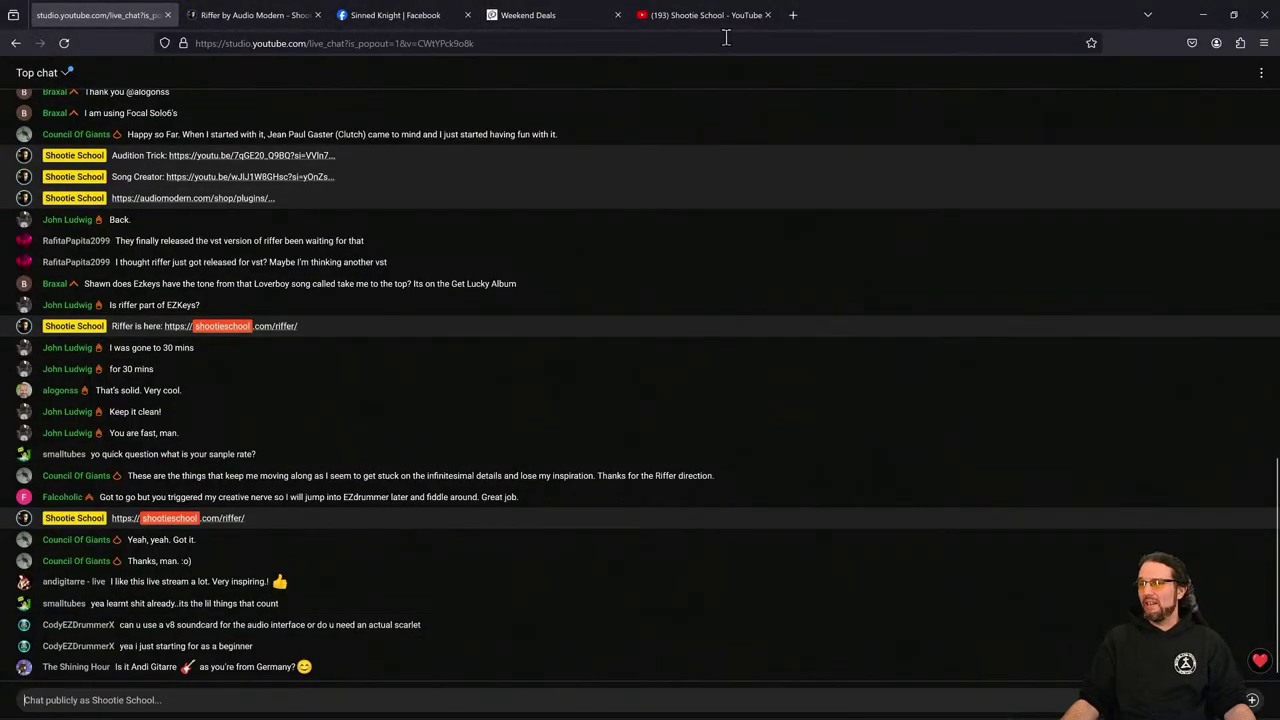
click(705, 15)
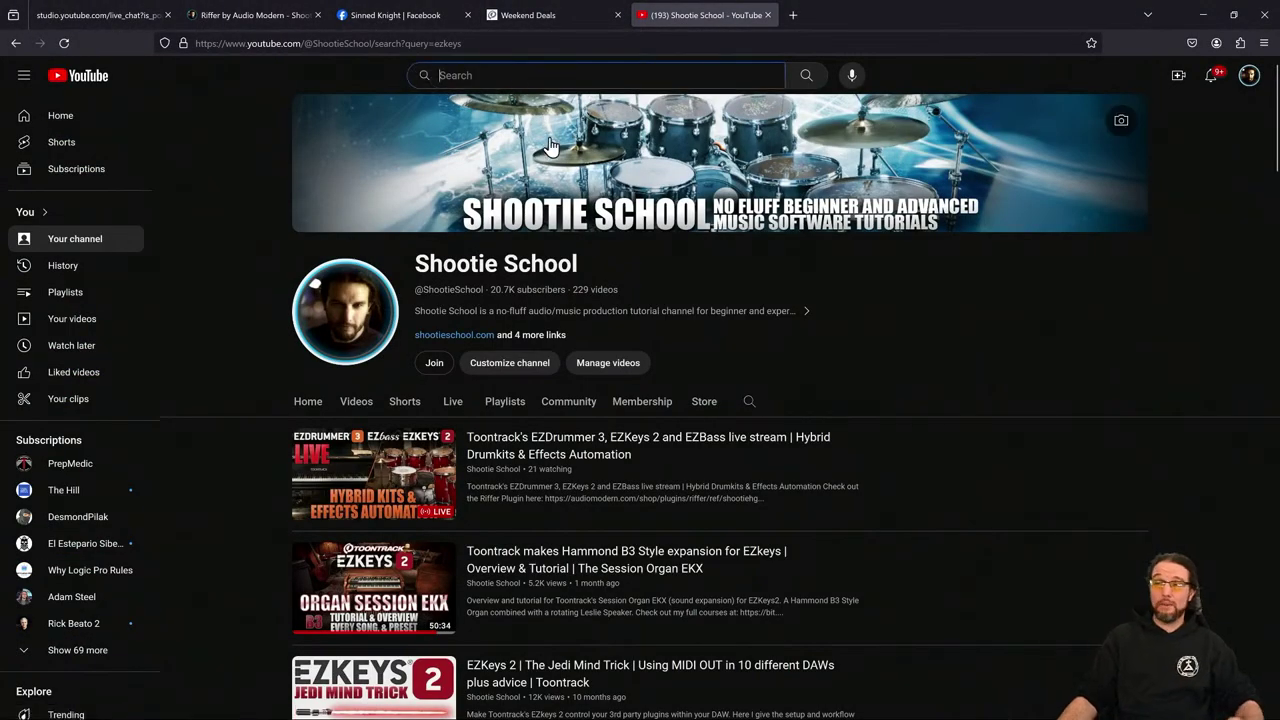
click(749, 401)
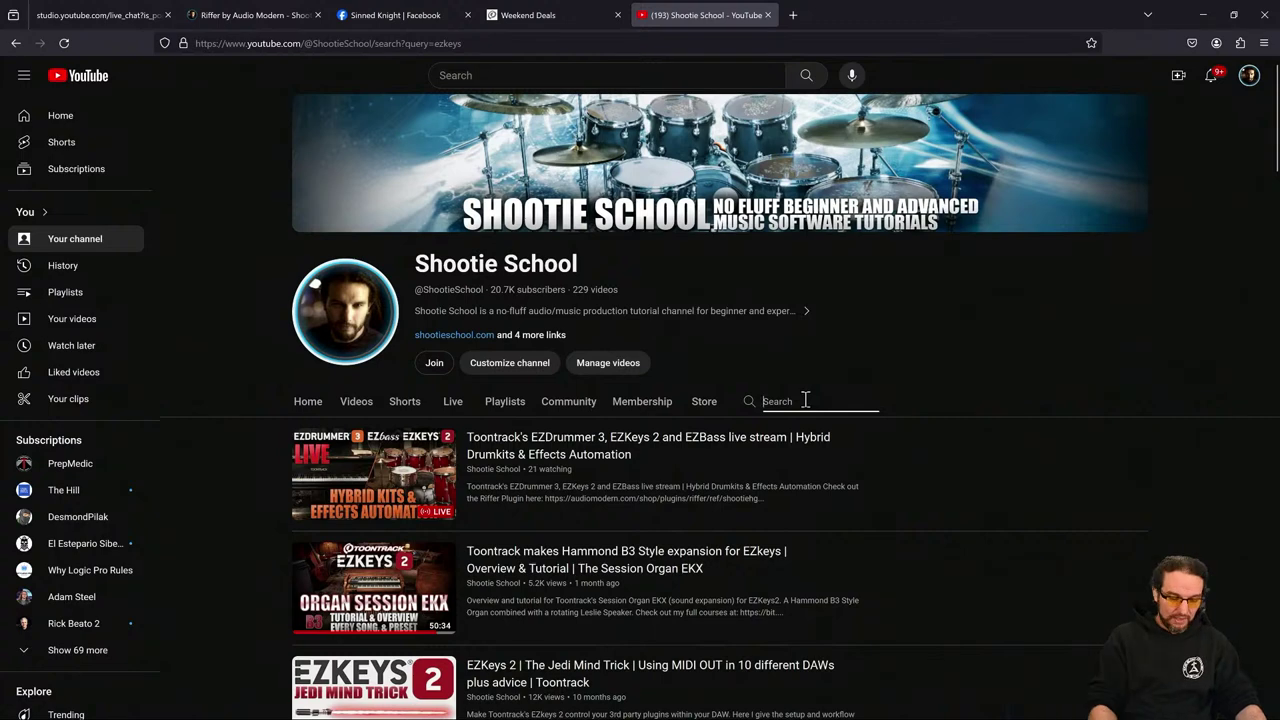
text(audio interface)
key(Return)
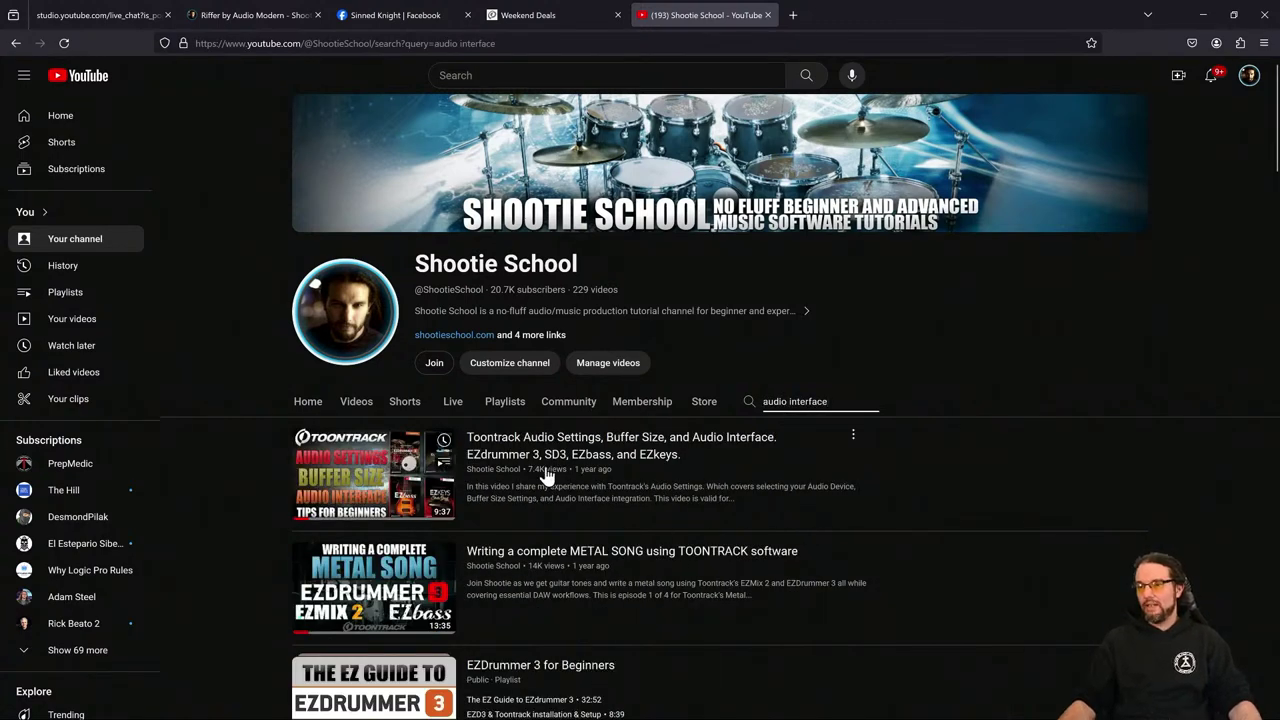
click(853, 434)
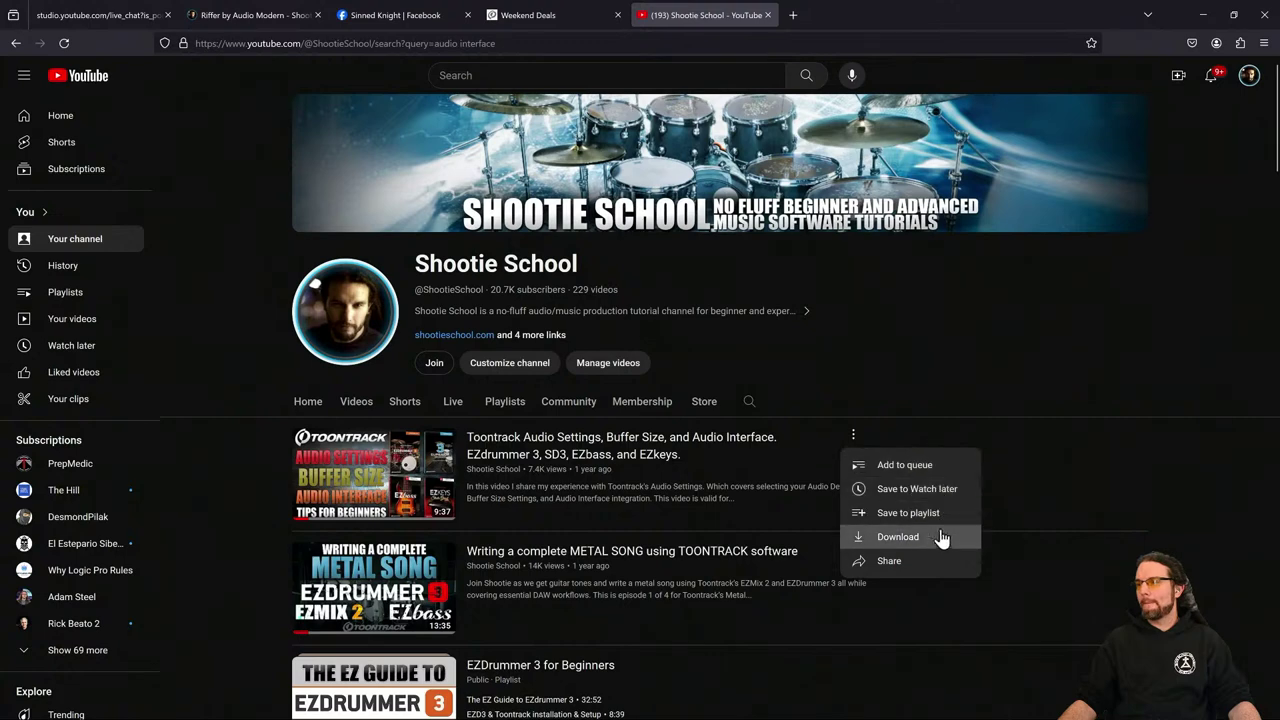
click(895, 560)
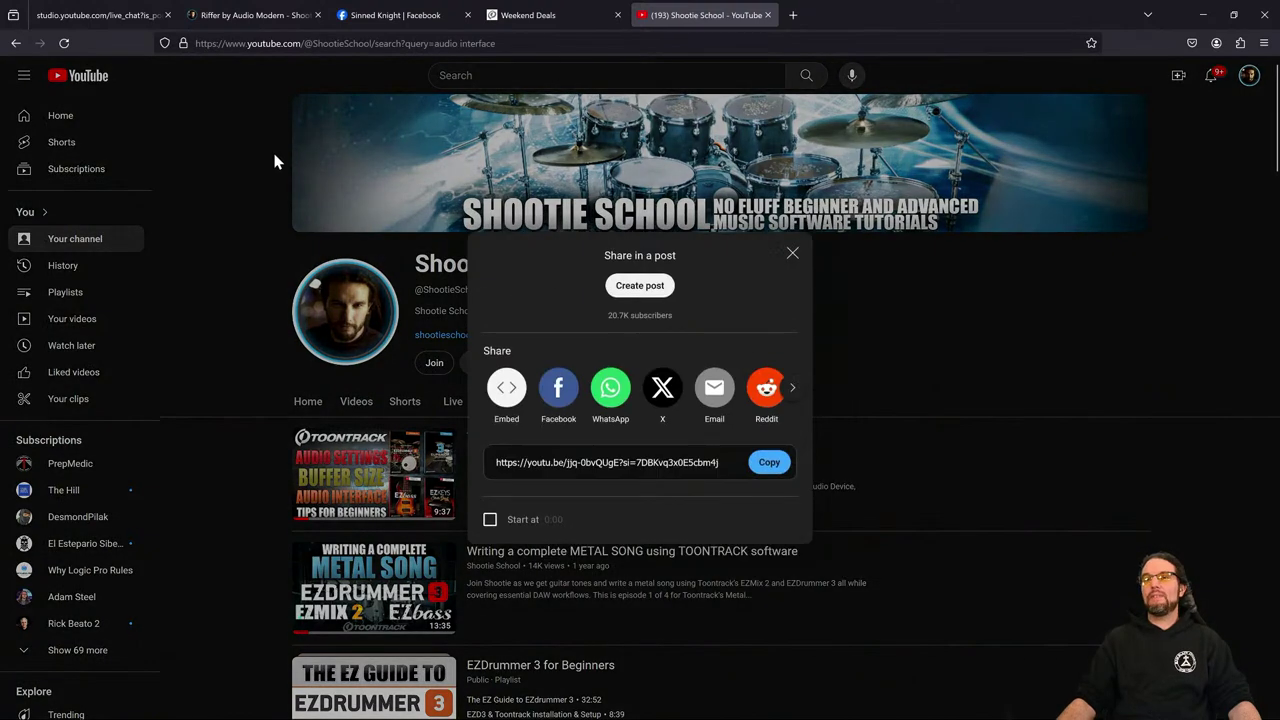
Begin a live chat message with the text "Audio Interface:"
click(110, 18)
click(320, 699)
text(A)
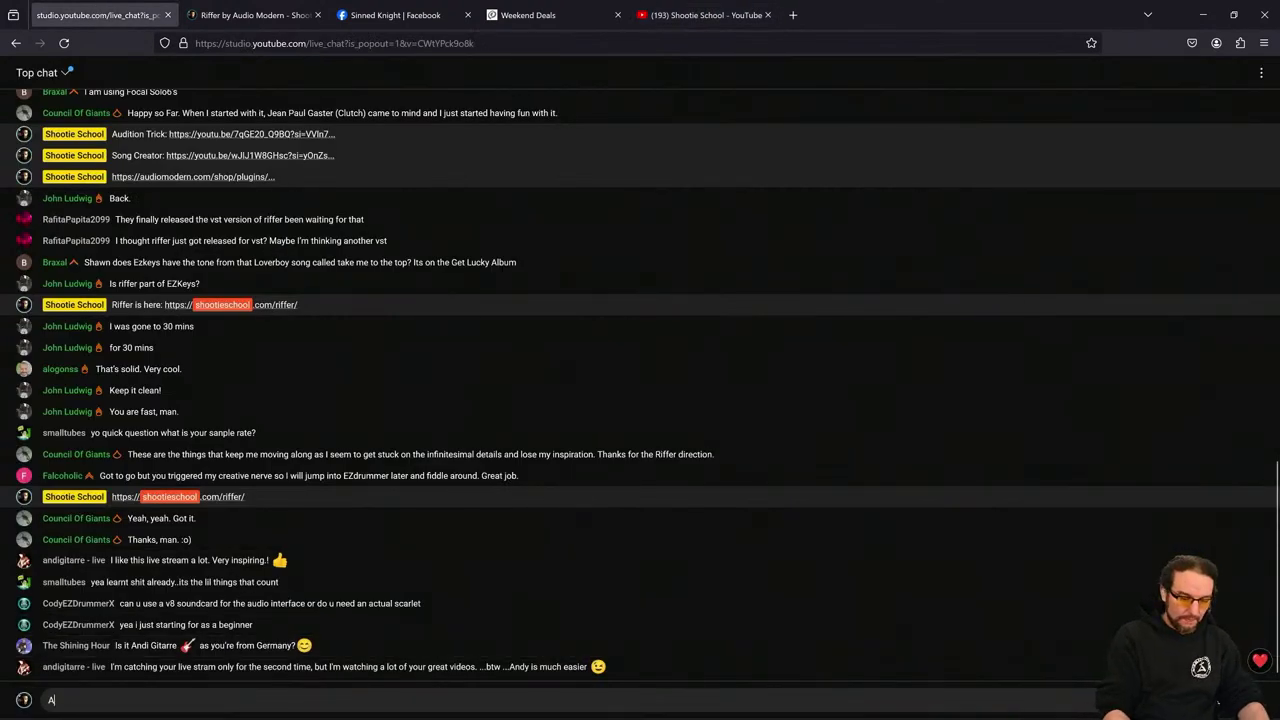
text(udio Interfac)
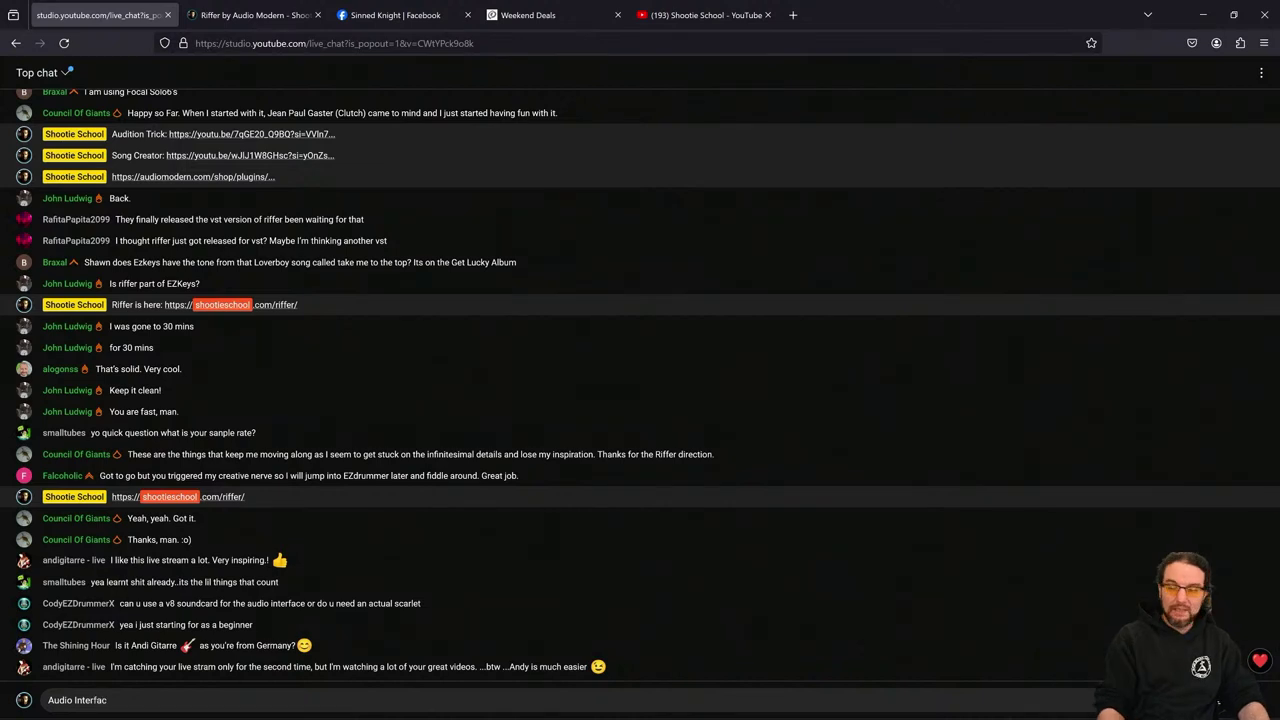
text(e:)
text(https://shootieschool.com/riffer/)
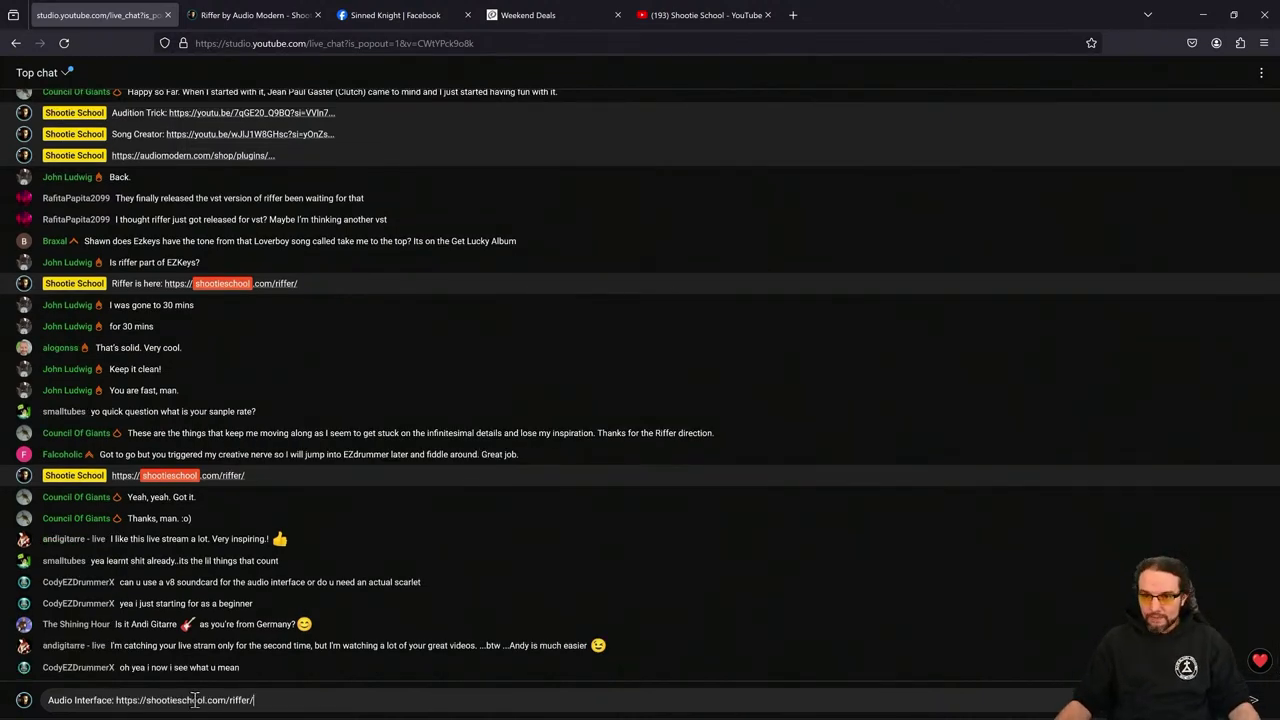
drag(117, 702, 331, 700)
key(BackSpace)
Reopen the sharing options of the Toontrack Audio Settings video on YouTube and copy its link
click(693, 12)
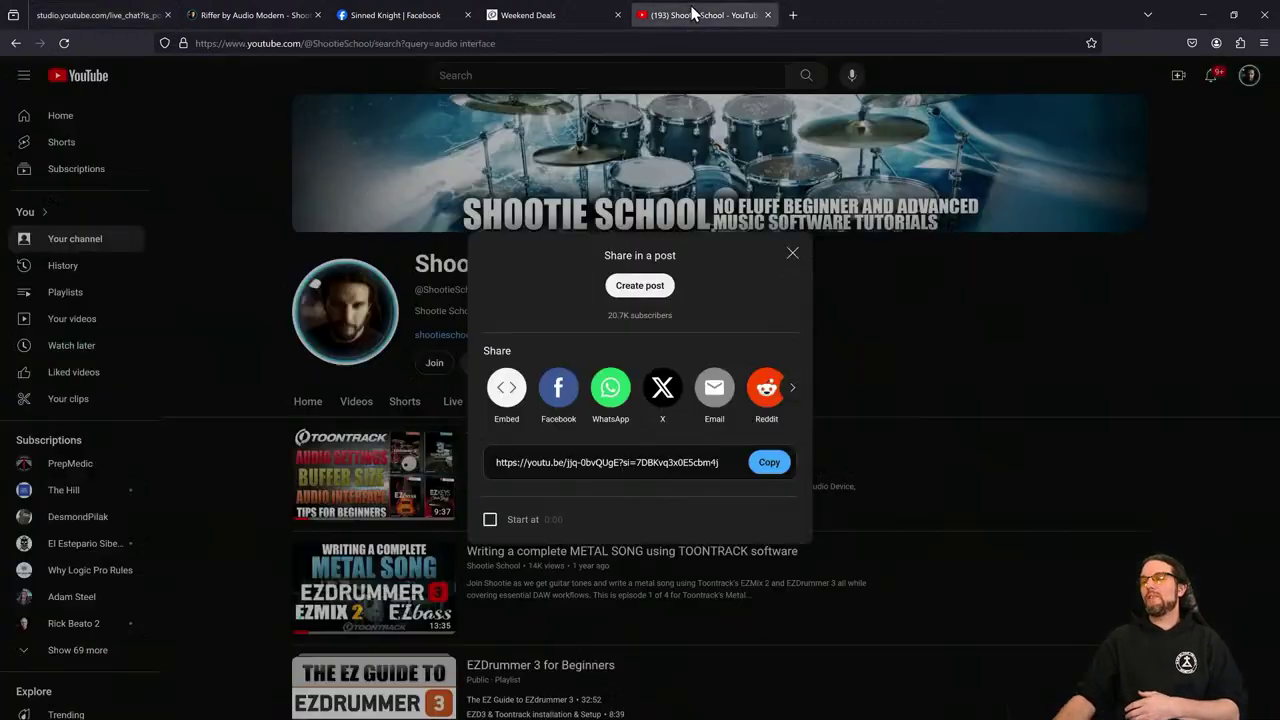
click(792, 254)
click(854, 437)
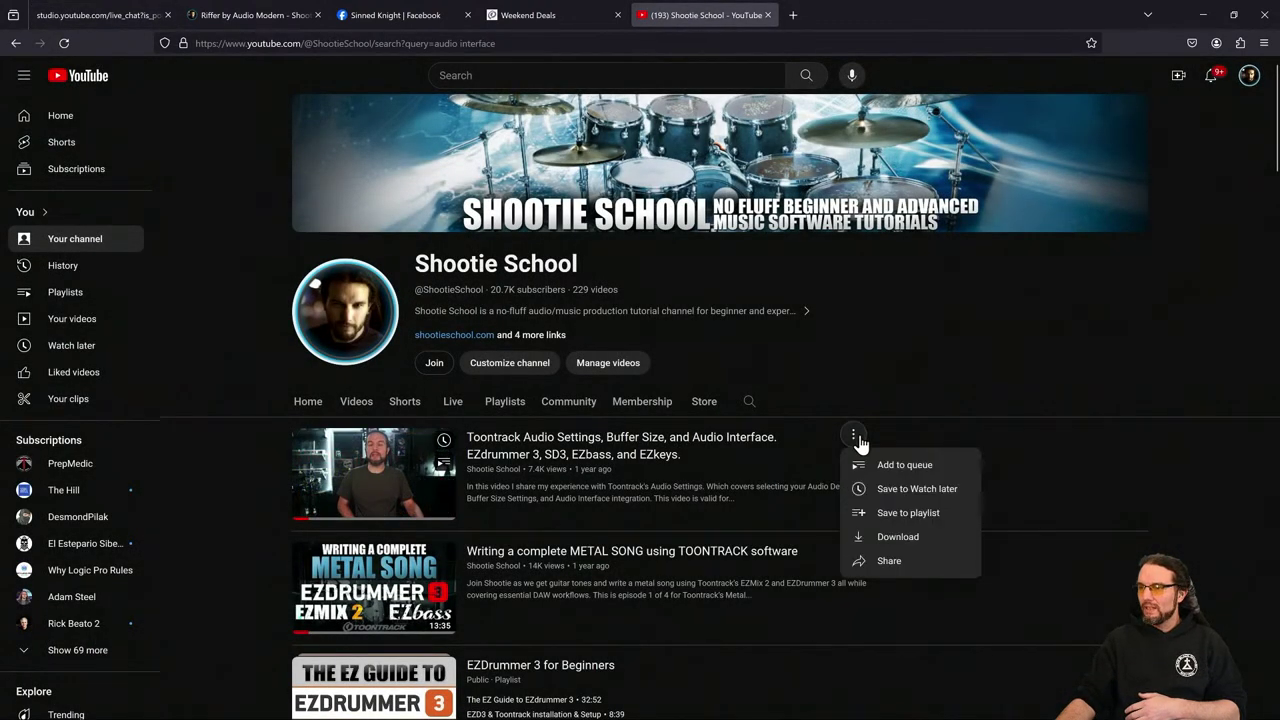
click(901, 562)
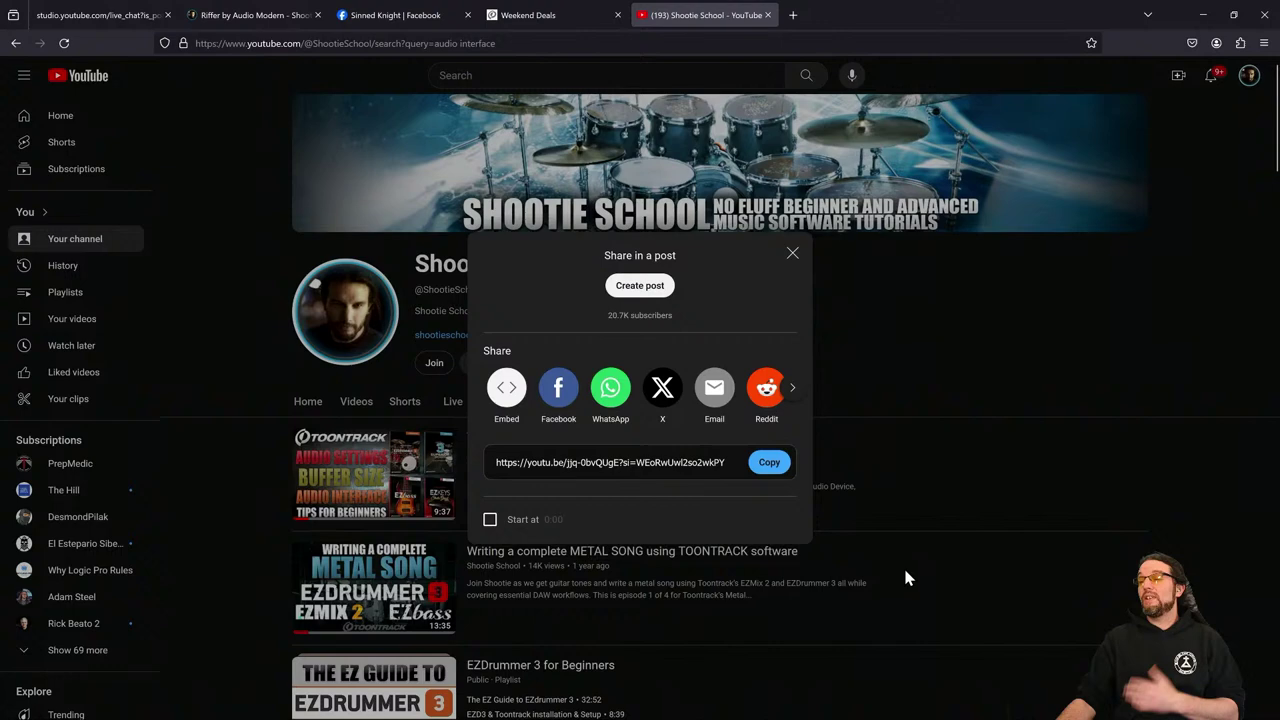
click(771, 464)
Paste the copied video link after "Audio Interface:" in the live chat and send the message
click(92, 17)
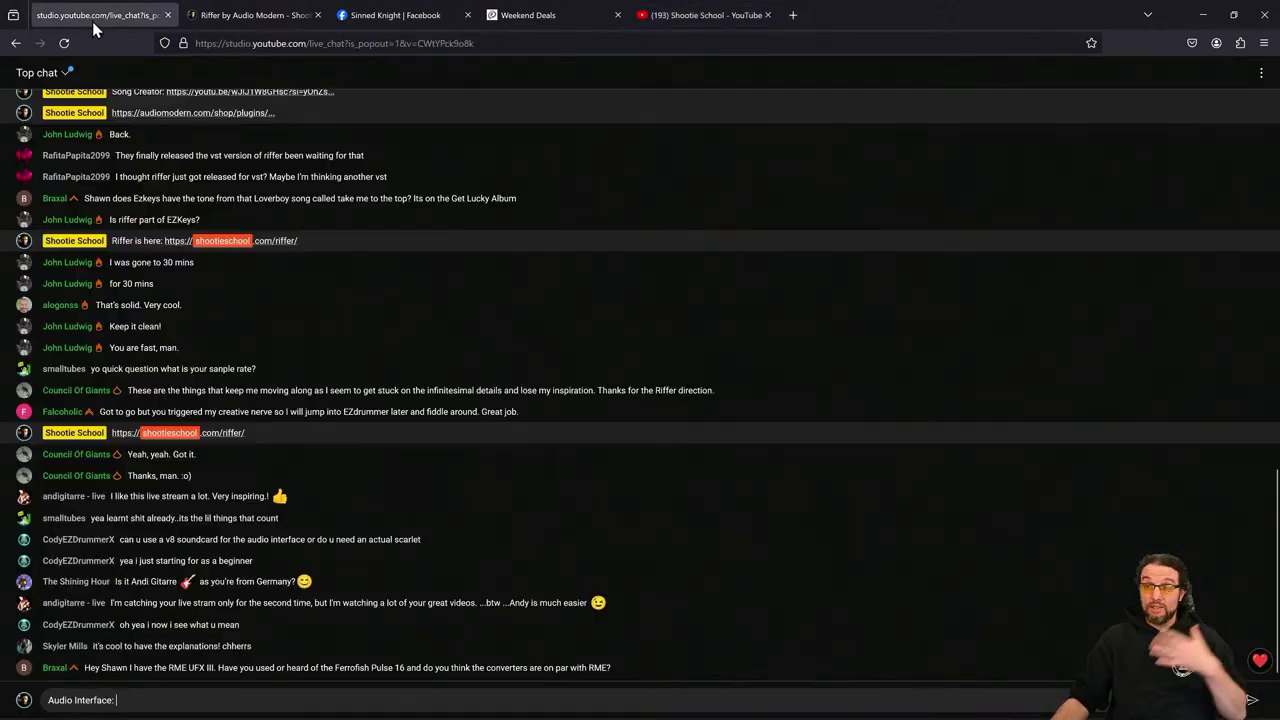
key(ctrl+v)
key(Return)
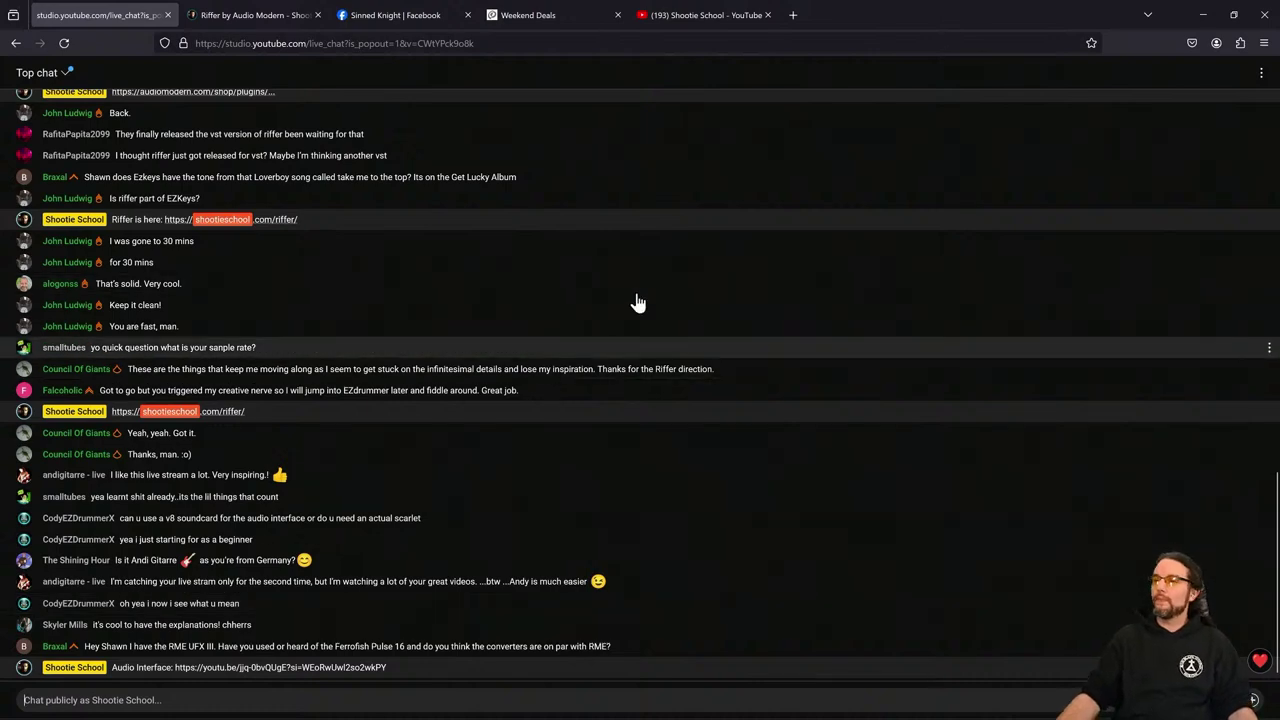
Switch back to EZbass in REAPER and show its effects controls
key(alt+Tab)
key(alt+Tab)
key(alt+Tab)
key(alt+Tab)
key(alt+Tab)
key(alt+Tab)
key(space)
key(space)
click(1200, 182)
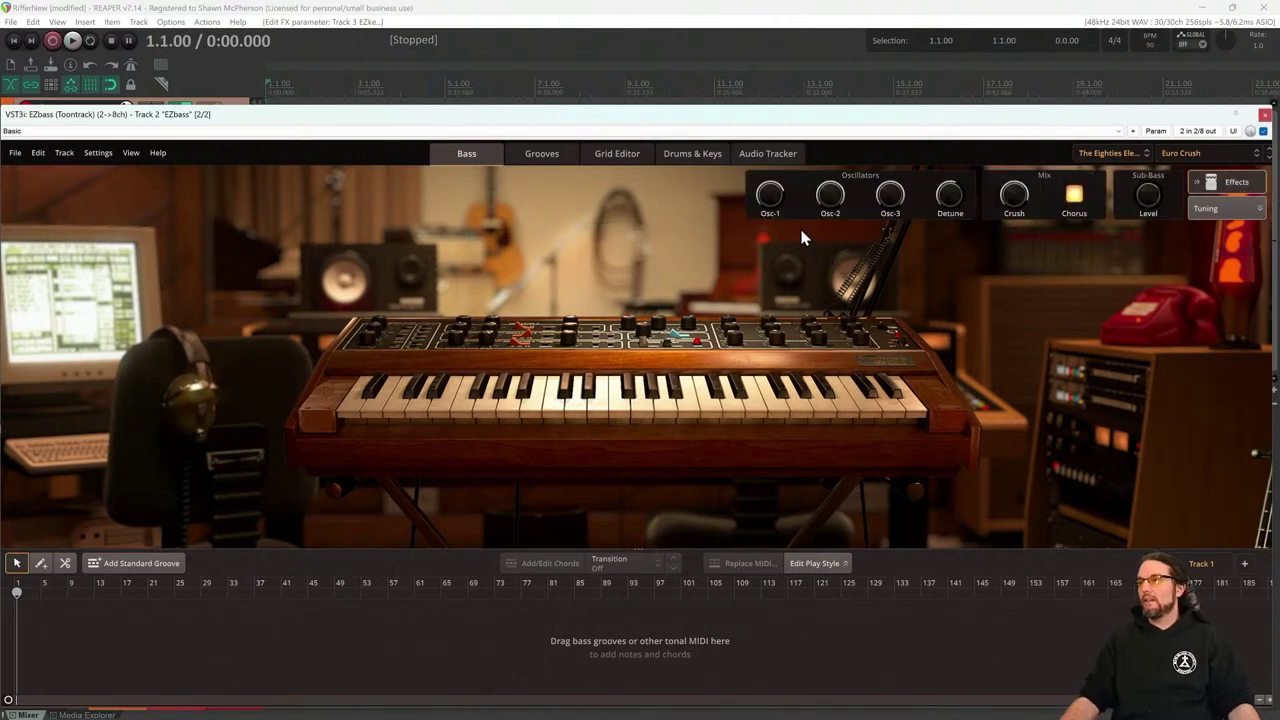
Play the song while varying EZbass's Osc-1 level, and stop playback
key(space)
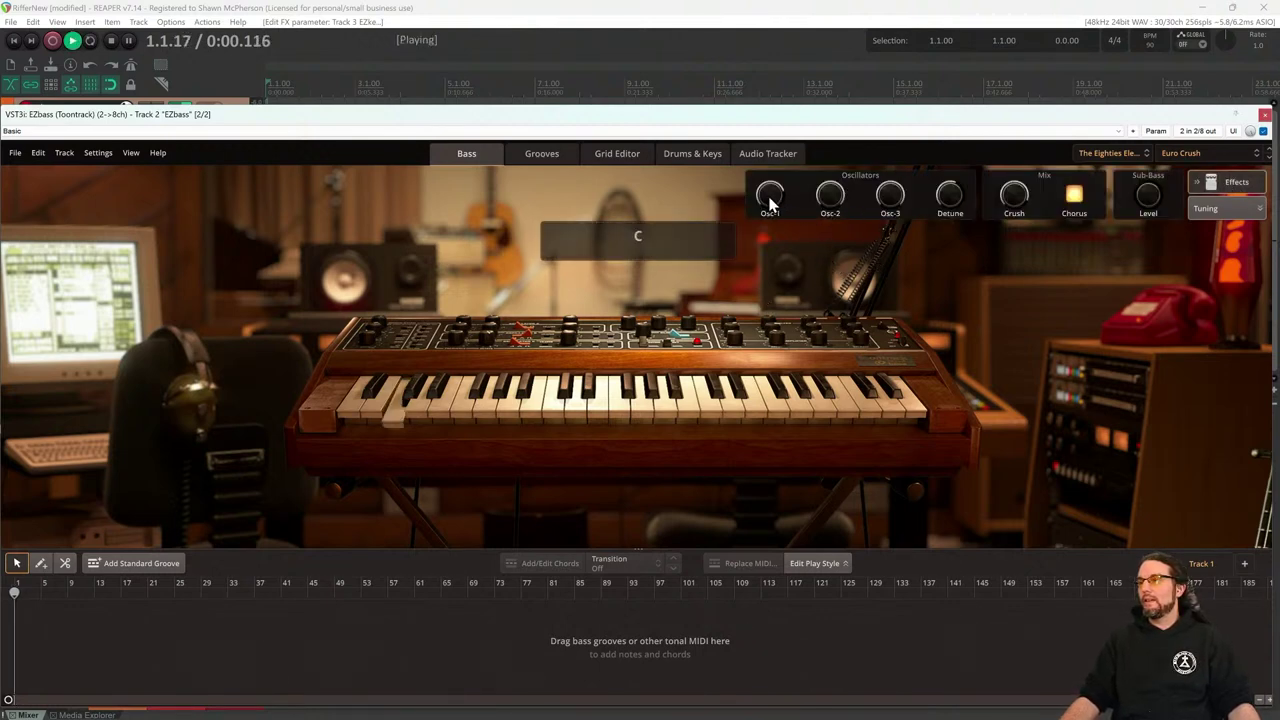
drag(770, 196, 757, 143)
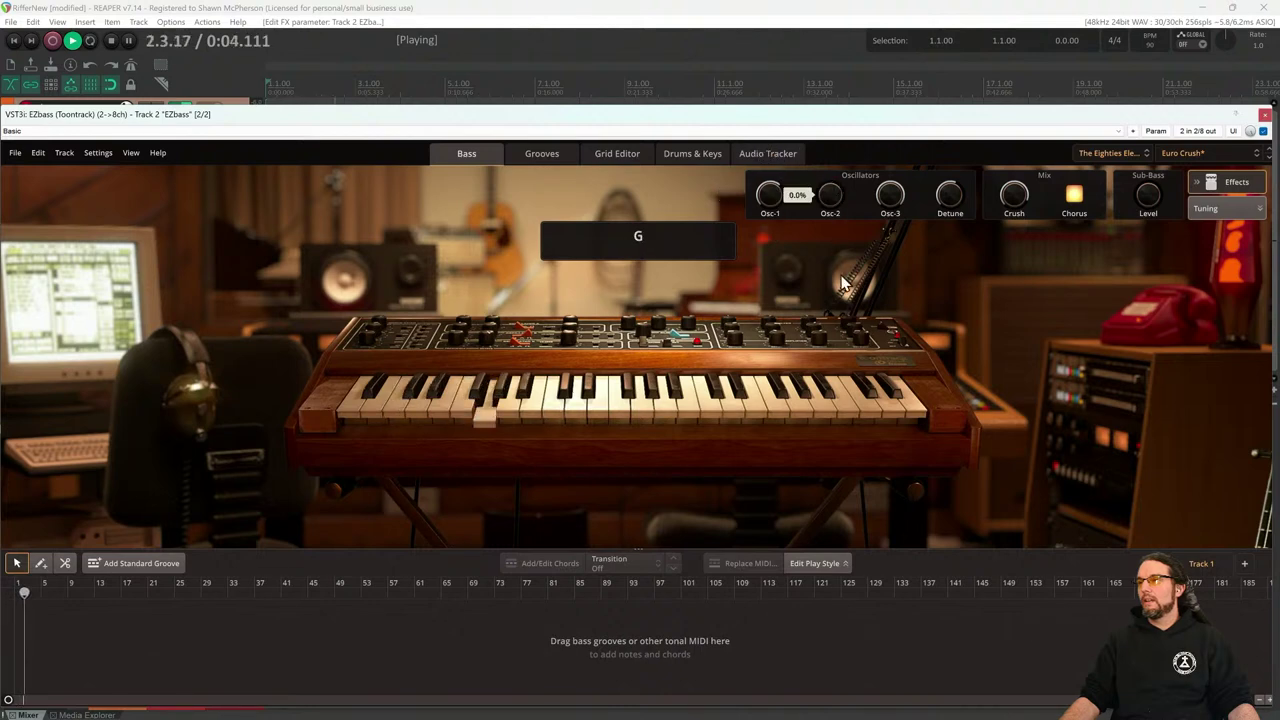
mouse_move(766, 197)
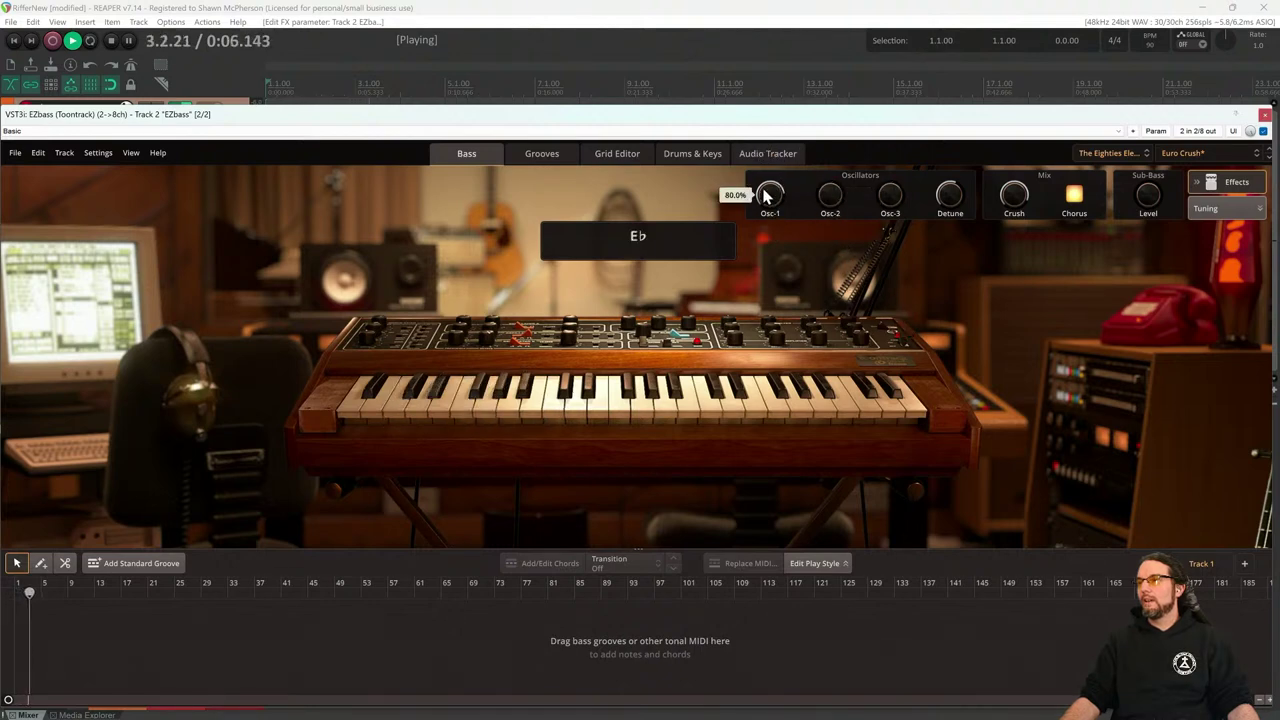
scroll(766, 194, down, 4)
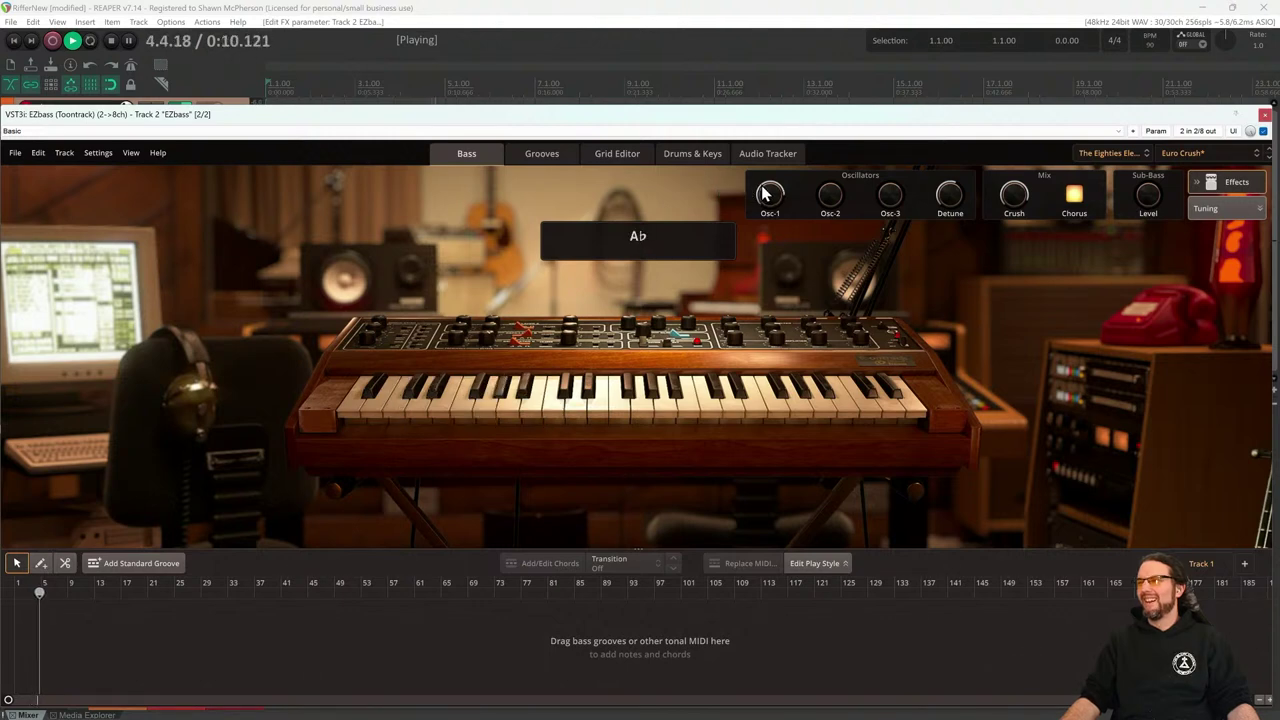
key(space)
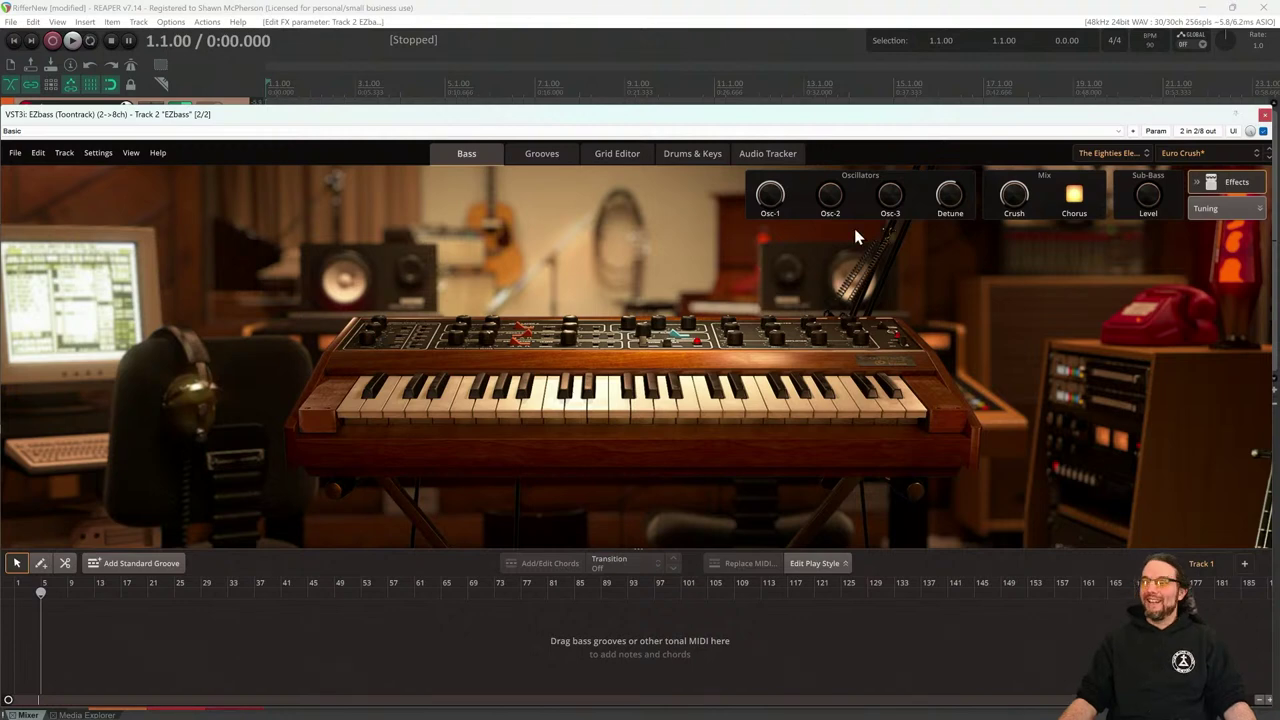
Bind EZbass's Osc-2 level to MIDI CC8 and its Osc-3 level to CC9
right_click(827, 200)
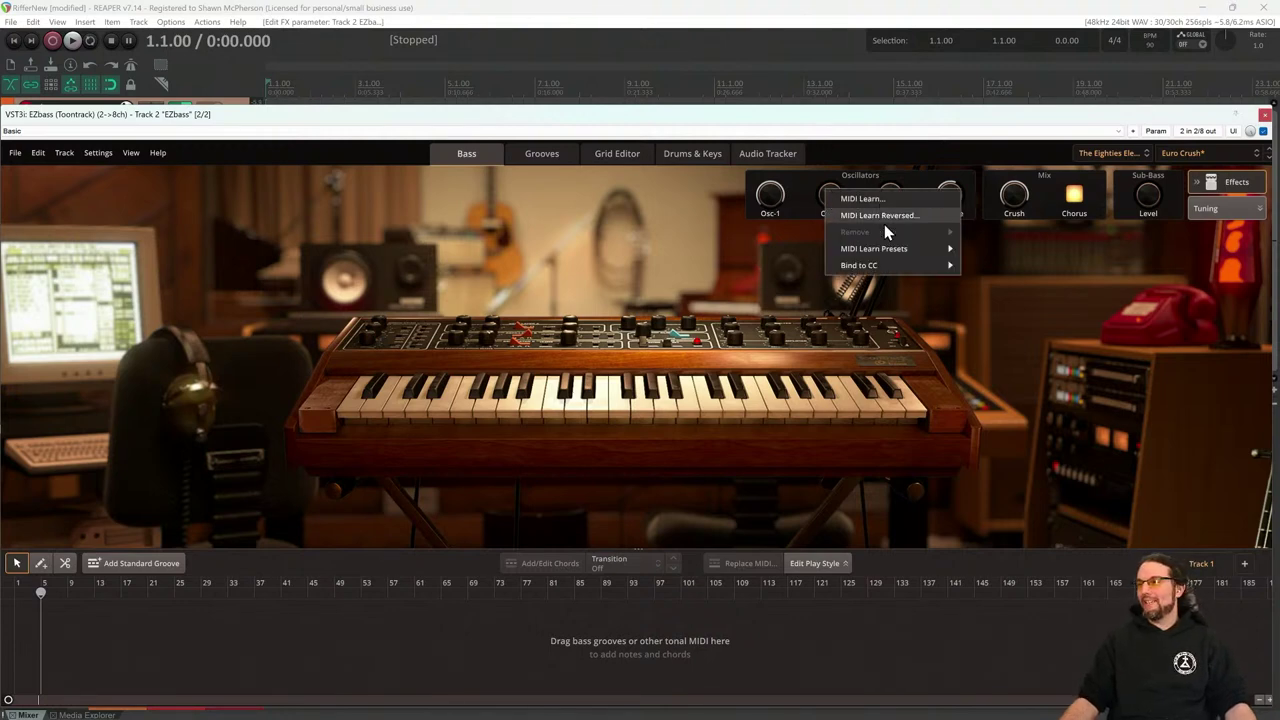
mouse_move(858, 265)
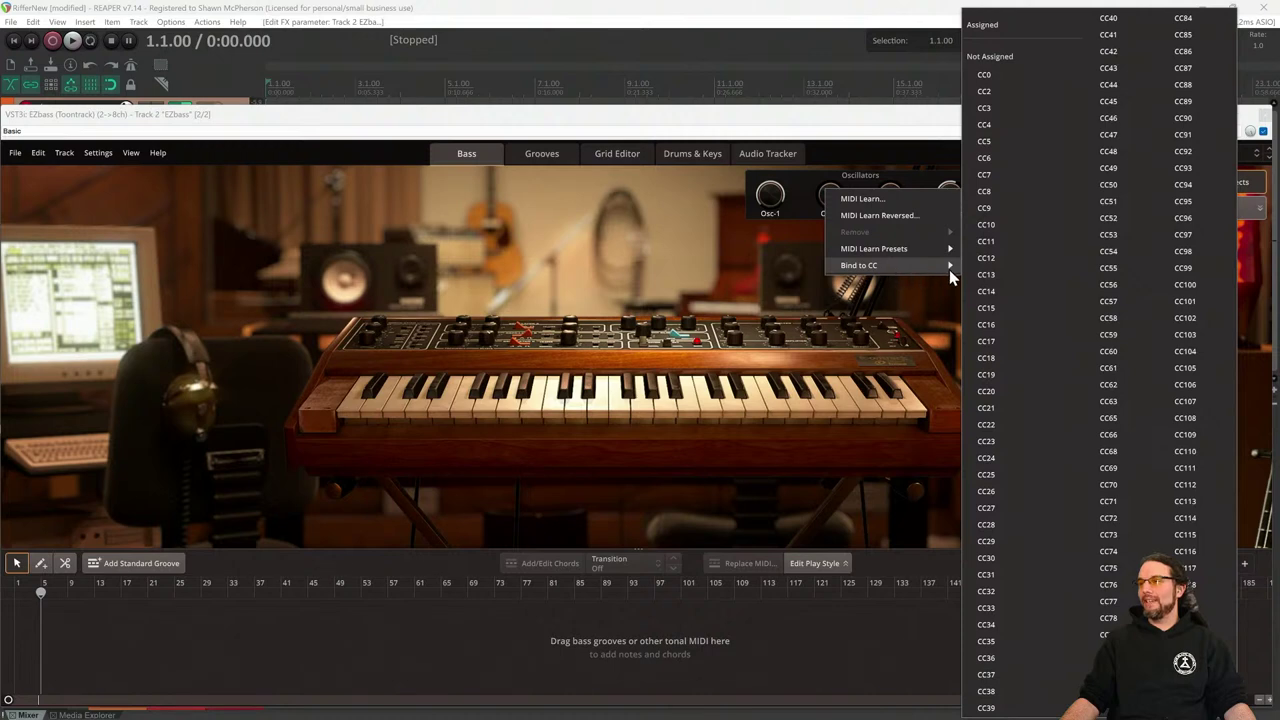
click(982, 192)
right_click(886, 197)
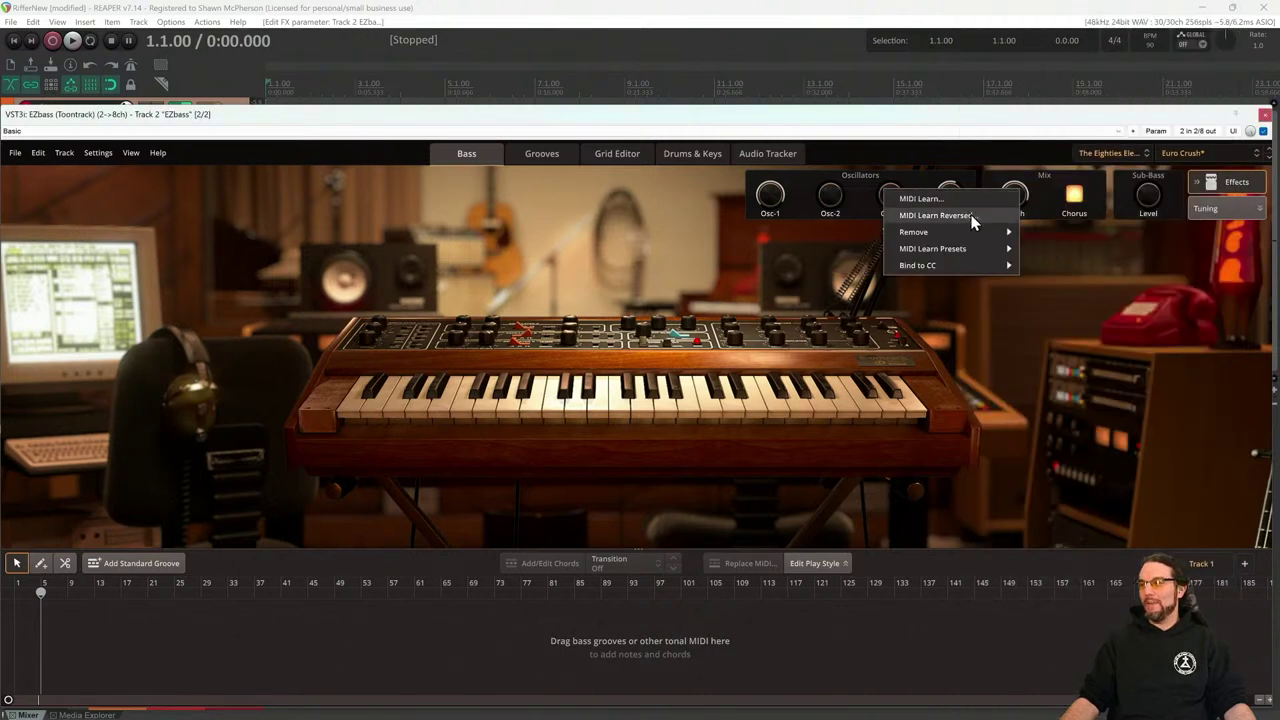
mouse_move(937, 266)
click(683, 225)
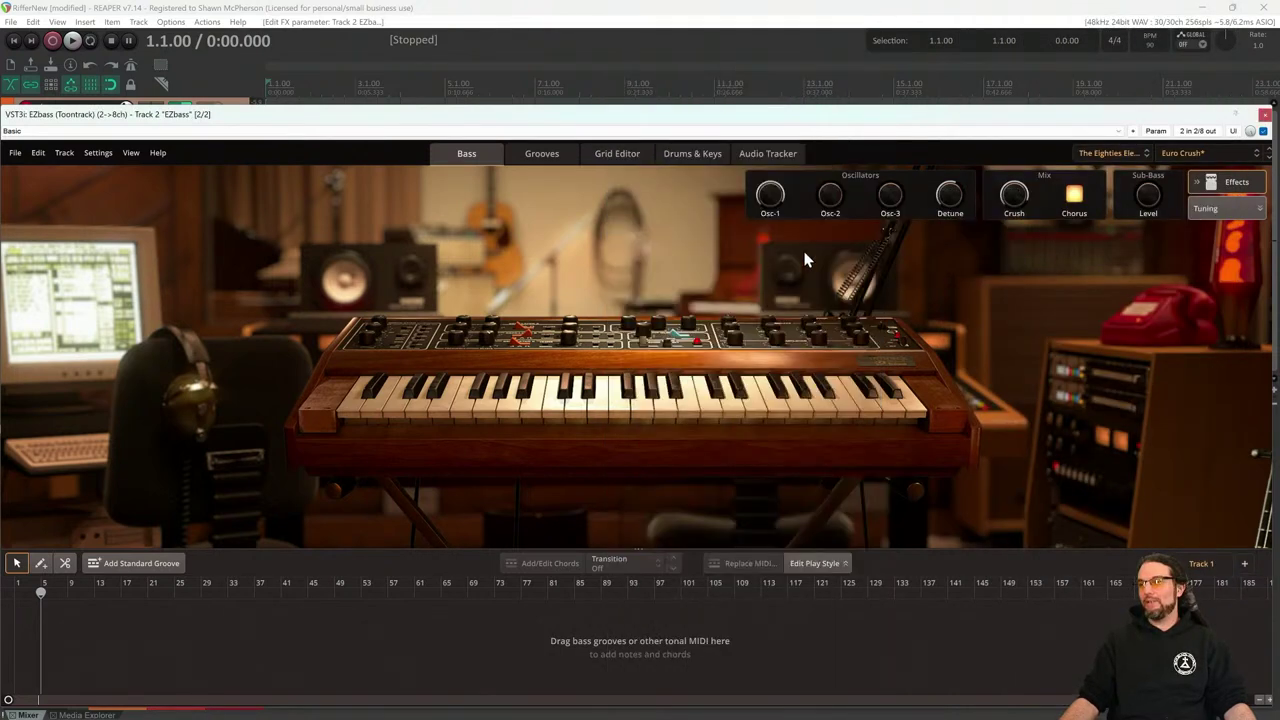
Show the Osc-2 (CC8) controller lane in EZbass's Grid Editor and enlarge the lane
click(617, 153)
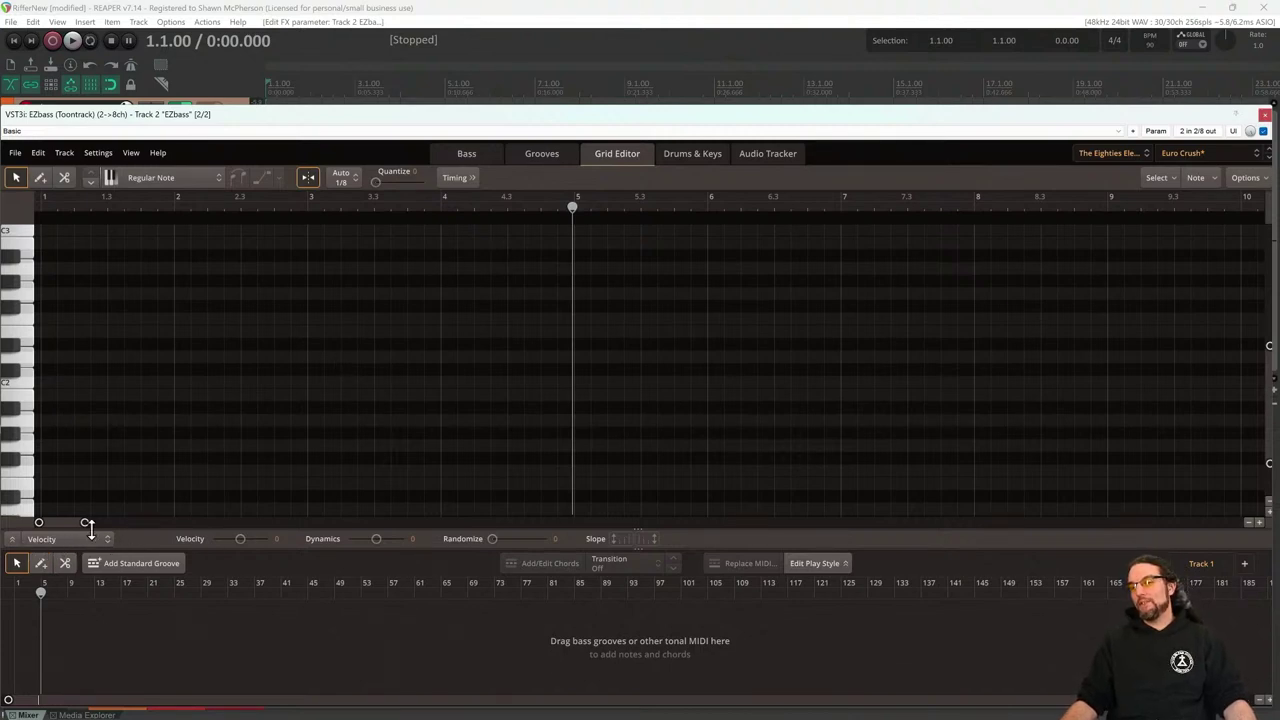
click(12, 539)
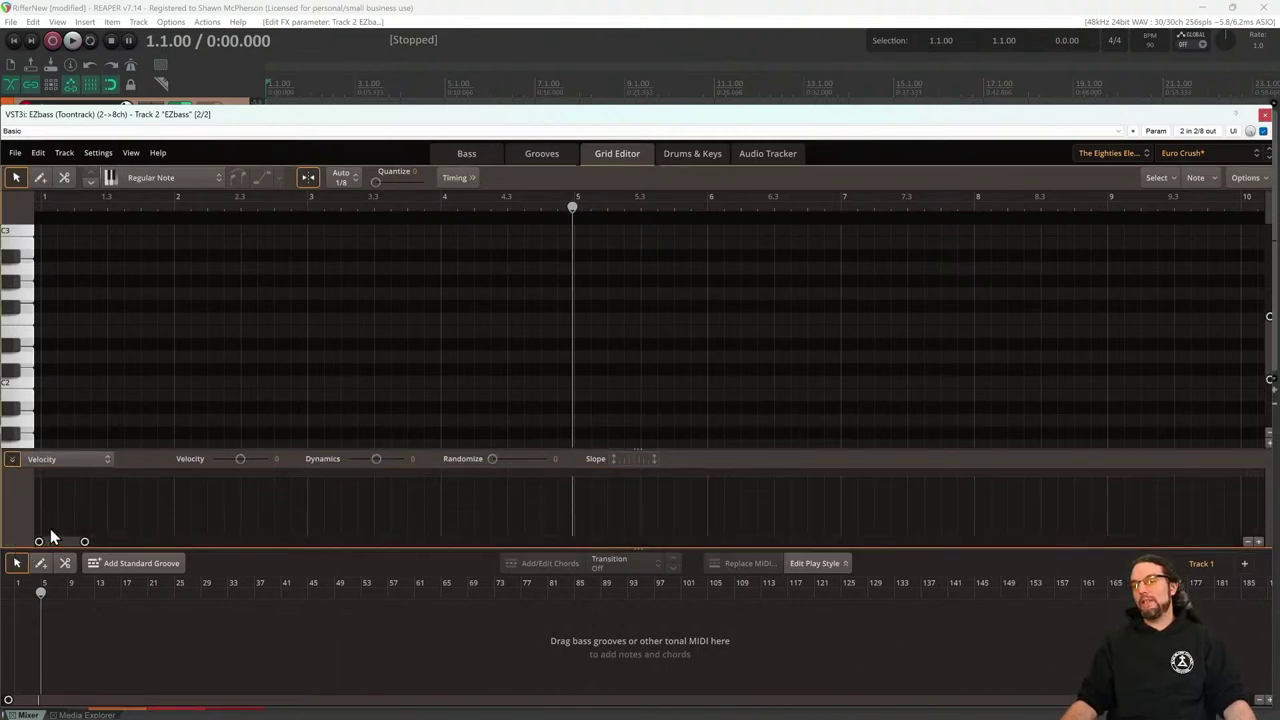
click(72, 462)
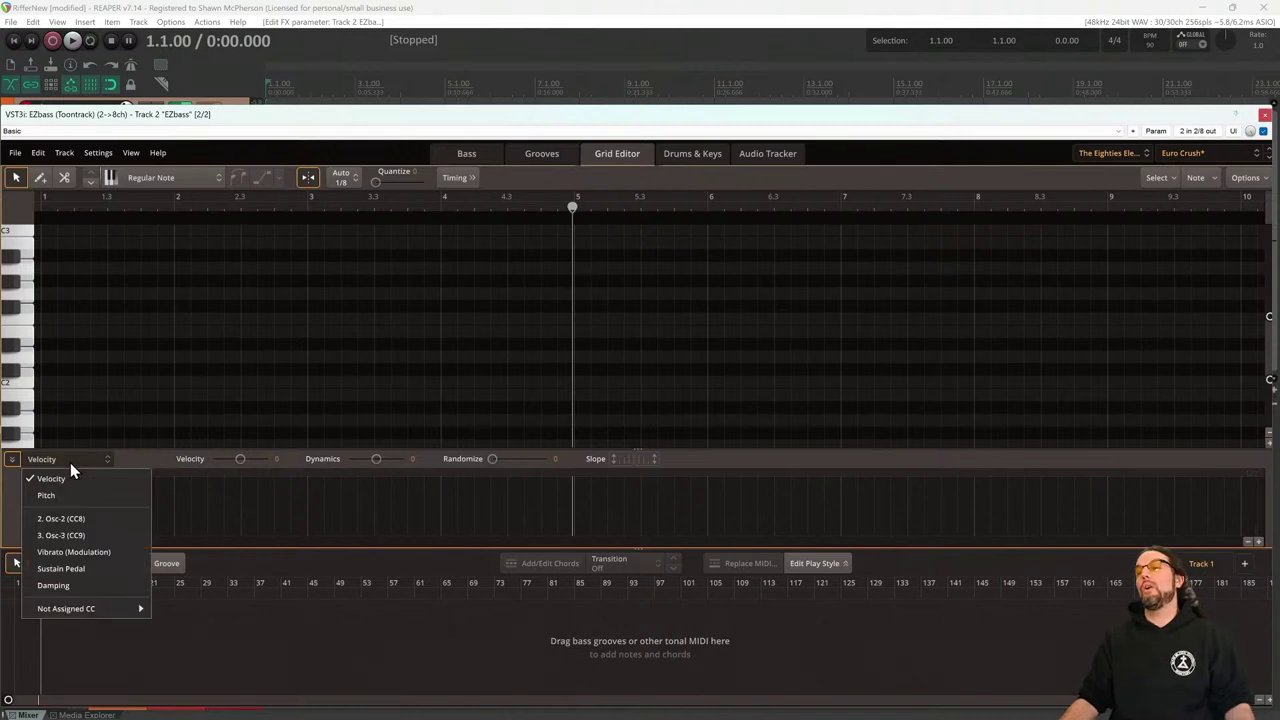
click(70, 519)
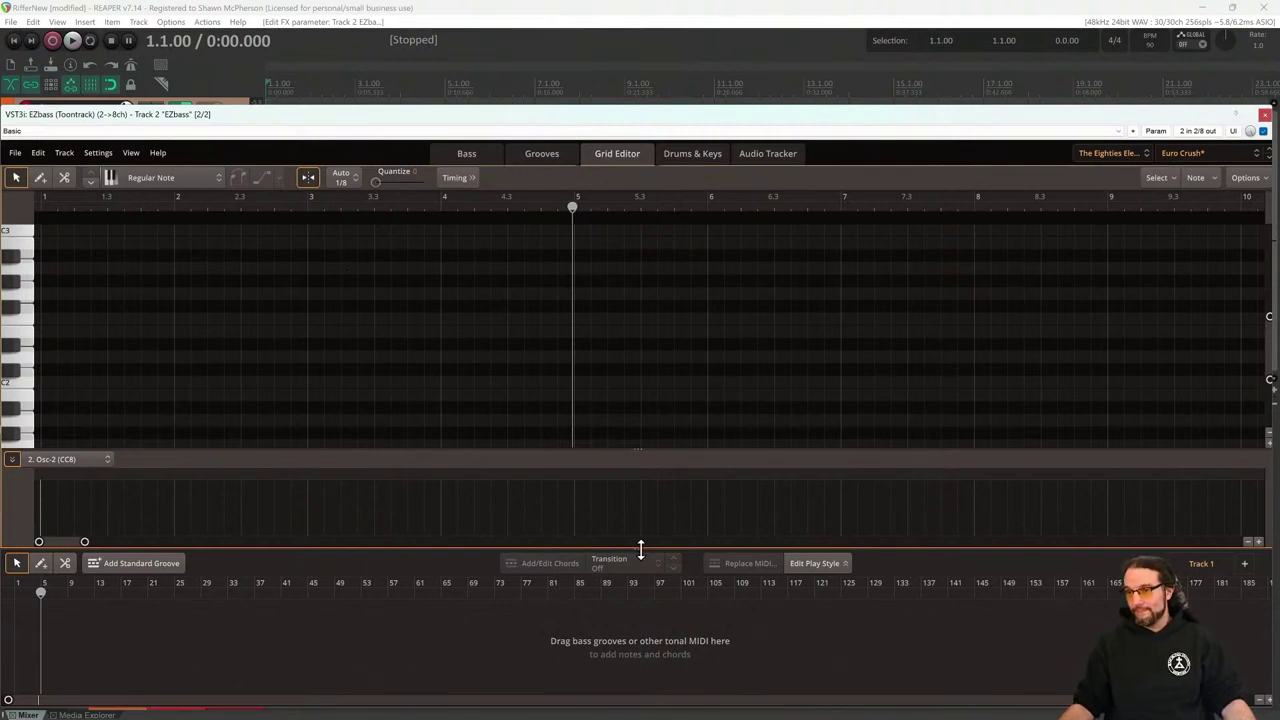
drag(641, 549, 641, 582)
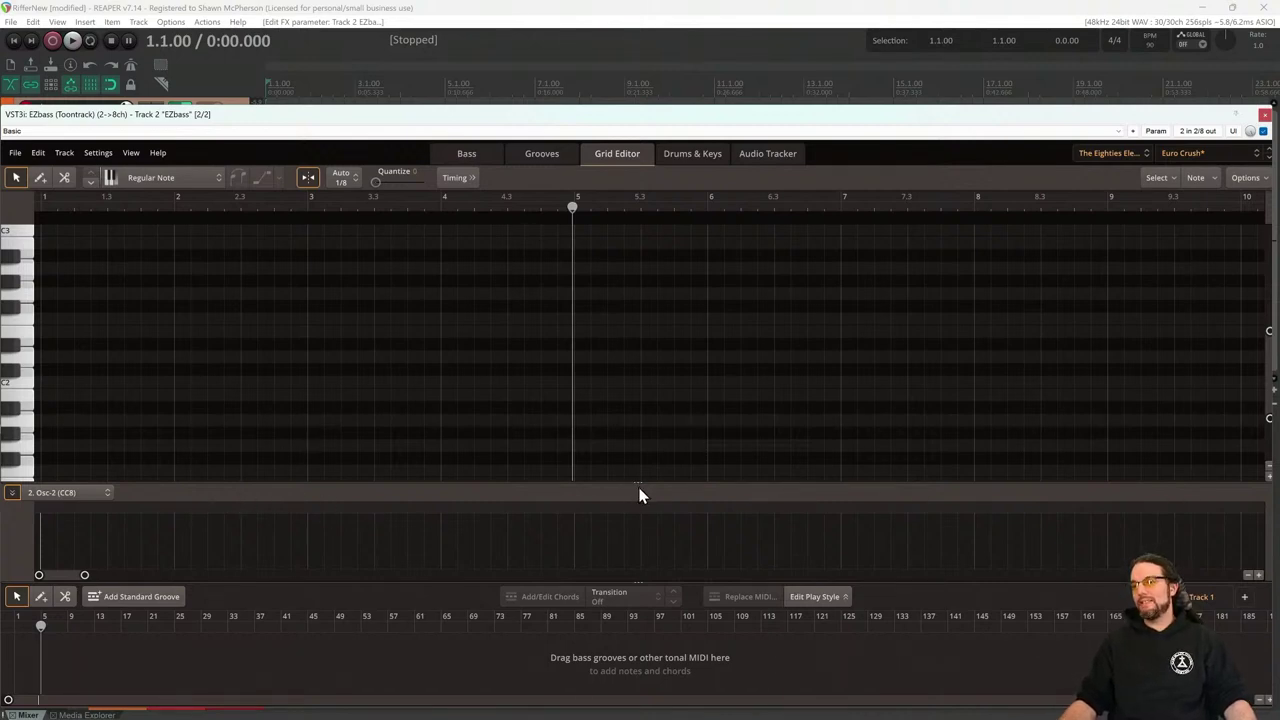
drag(634, 480, 616, 366)
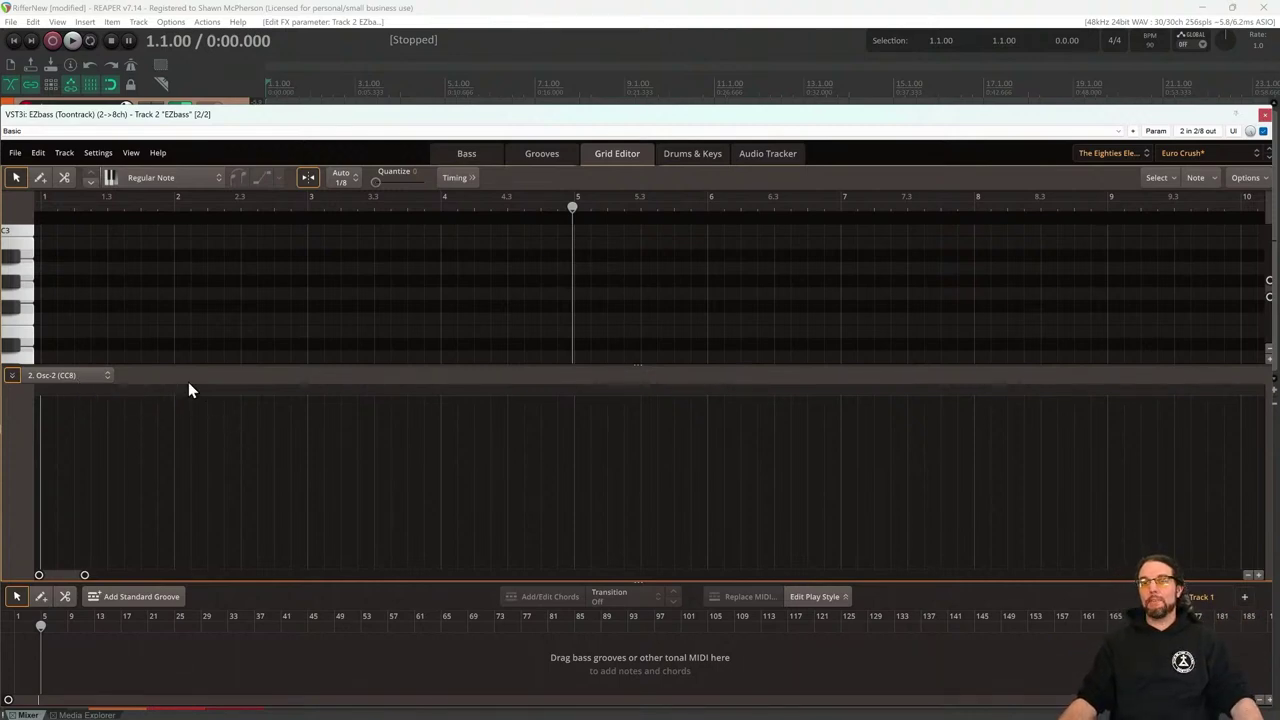
Draw an Osc-2 curve staying low from bar 1 and rising just before bar 5, and delete the surplus points between bars 1 and 4
click(40, 178)
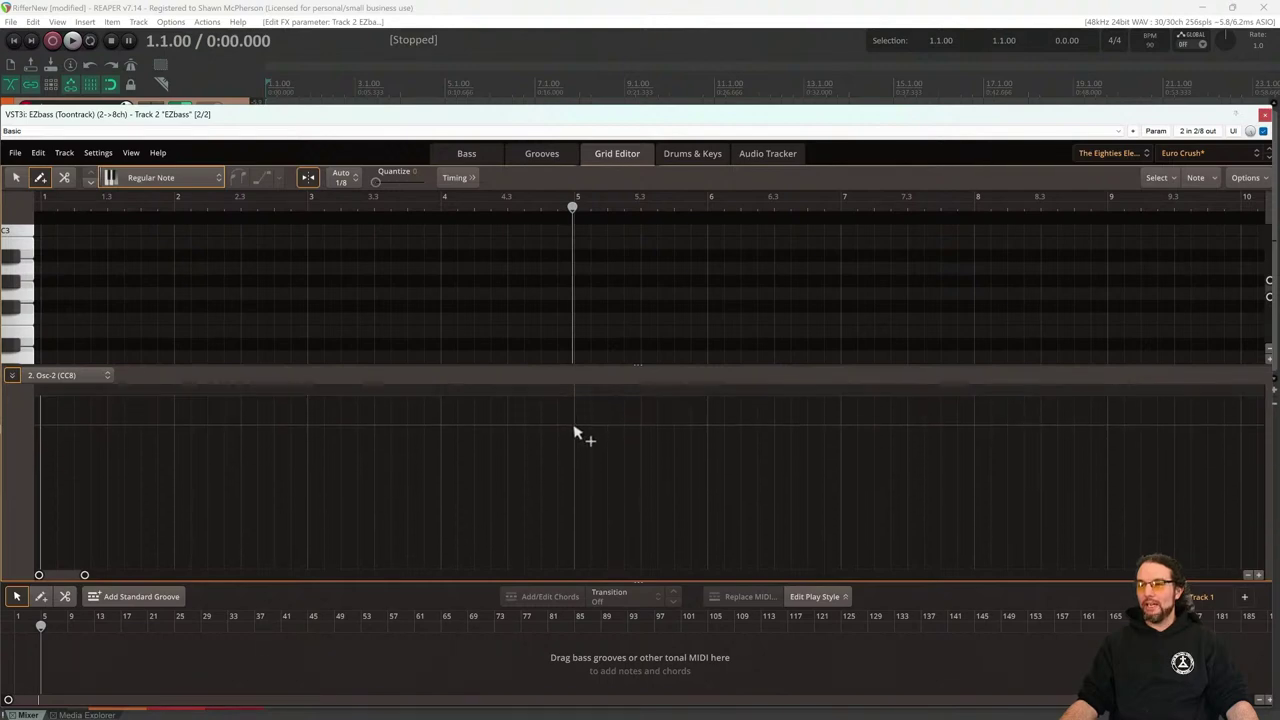
mouse_move(574, 440)
mouse_down()
mouse_move(520, 527)
mouse_move(463, 553)
mouse_up()
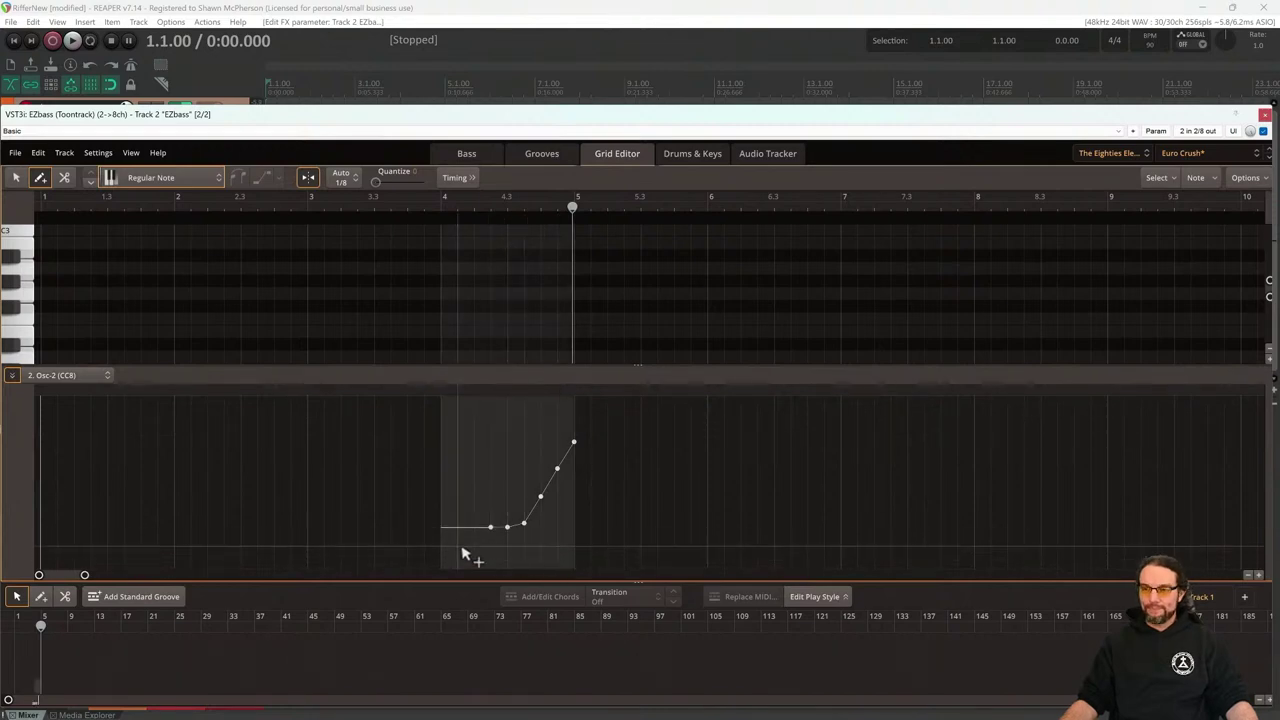
drag(445, 532, 24, 533)
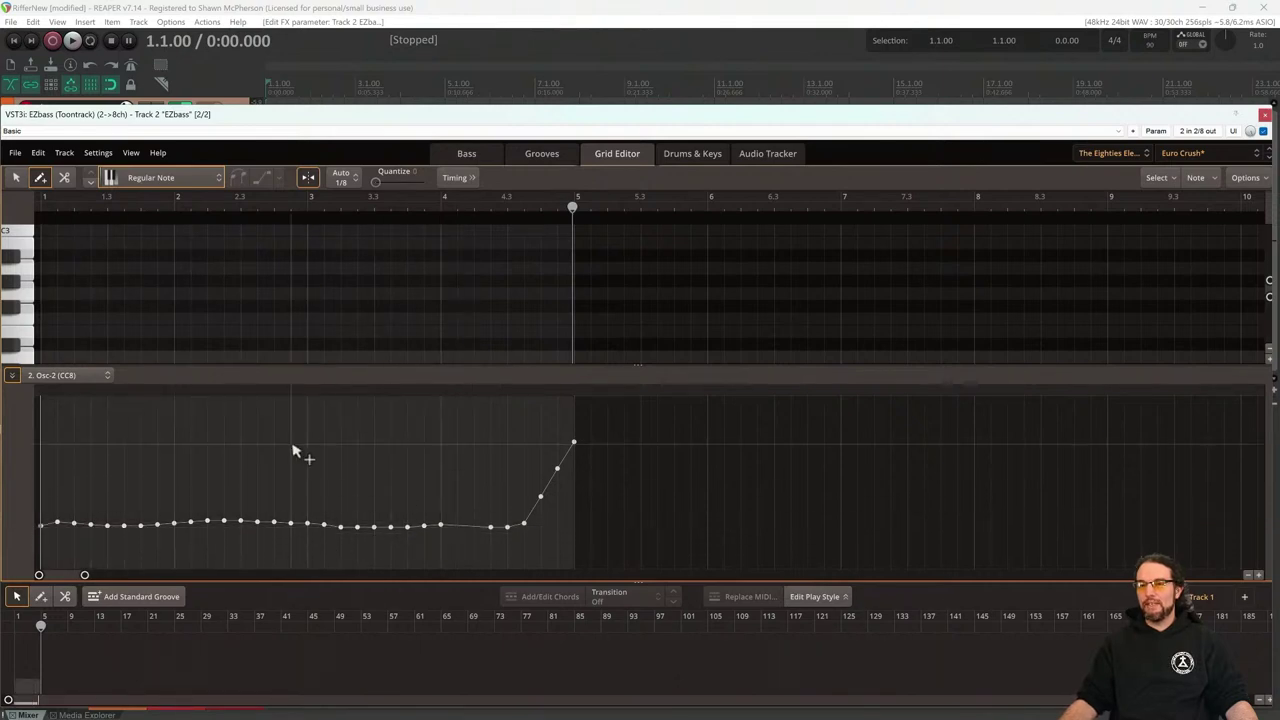
click(16, 177)
mouse_move(432, 505)
mouse_down()
mouse_move(360, 534)
mouse_move(56, 541)
mouse_up()
key(Delete)
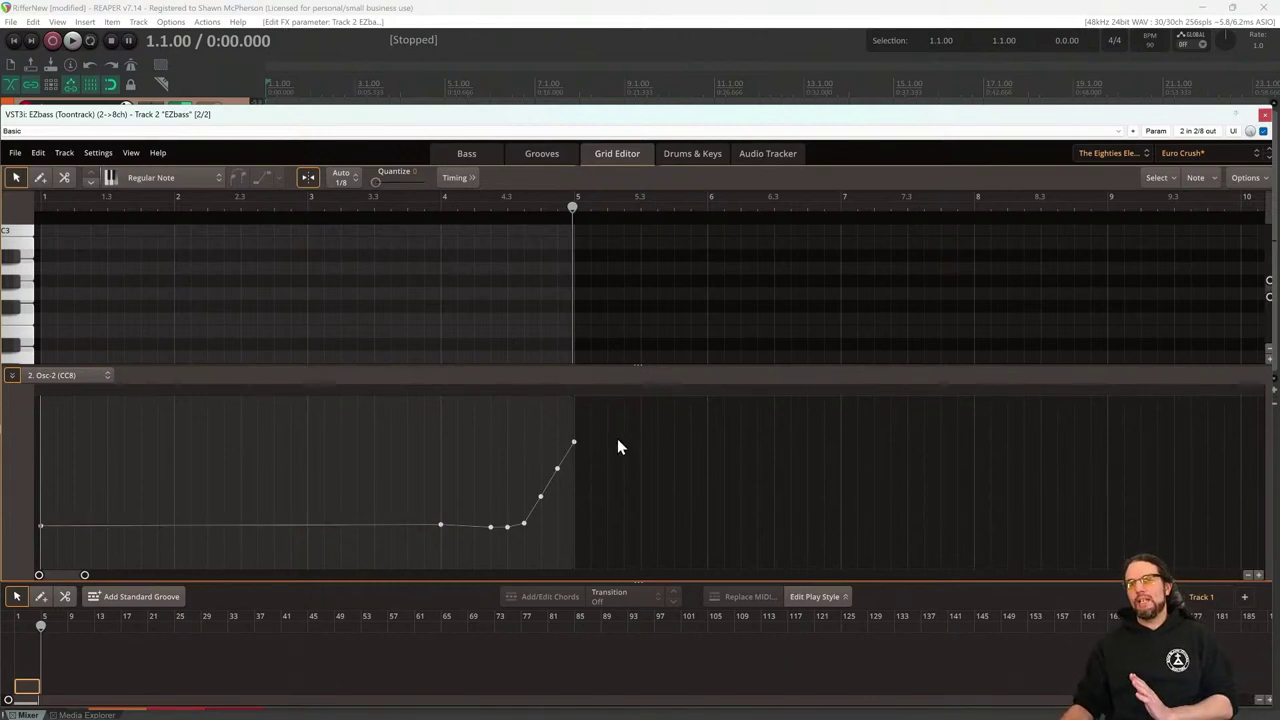
Copy all points of the Osc-2 curve and switch the controller lane to Osc-3 (CC9)
drag(622, 427, 22, 570)
right_click(541, 496)
click(579, 550)
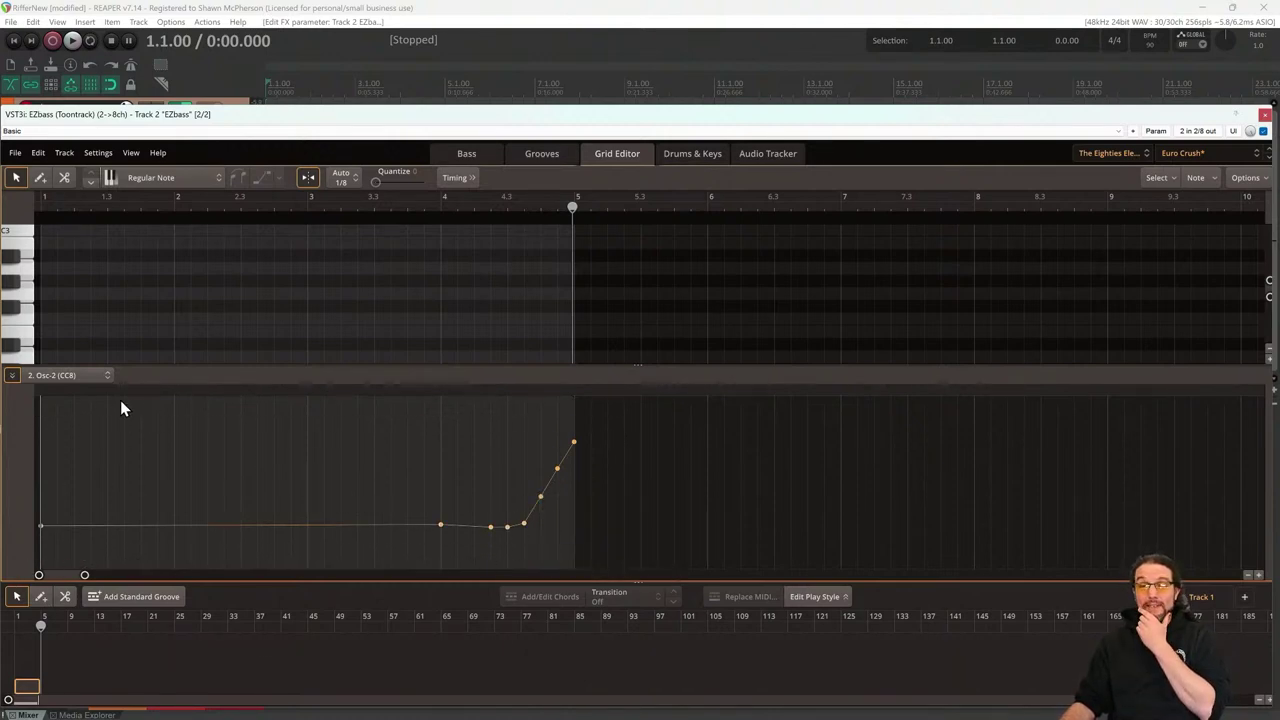
click(63, 375)
click(76, 499)
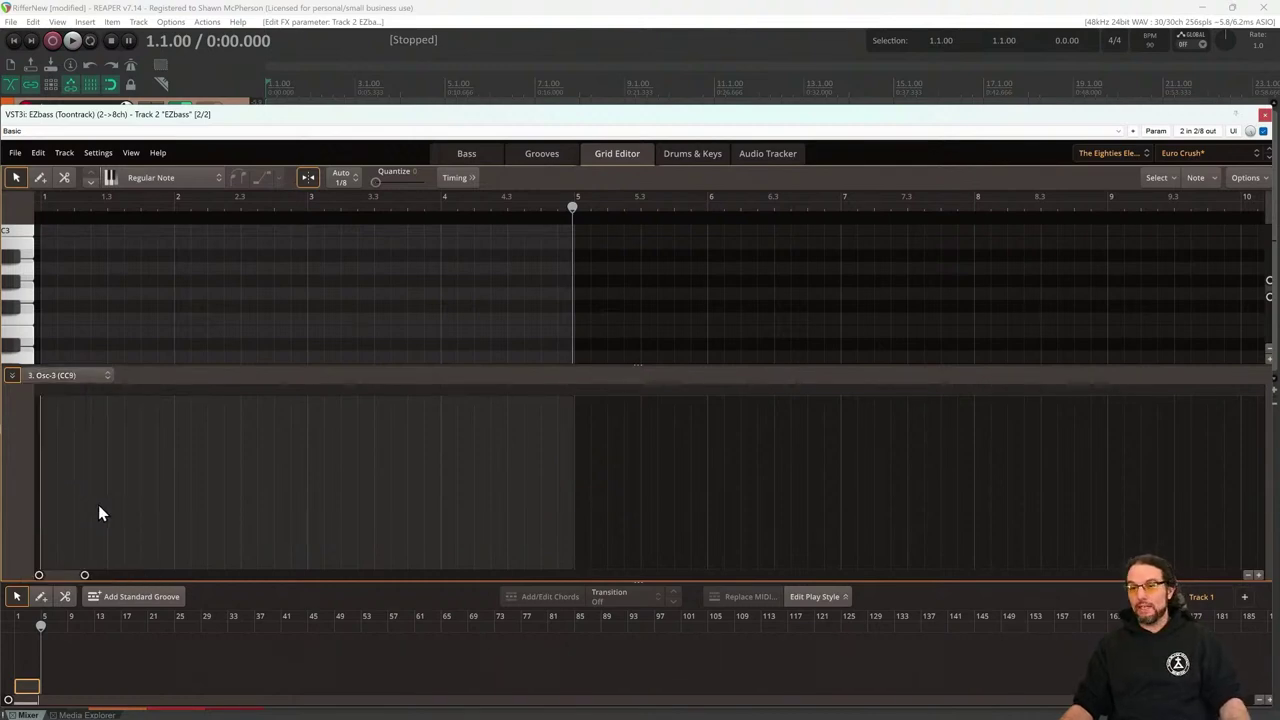
right_click(38, 410)
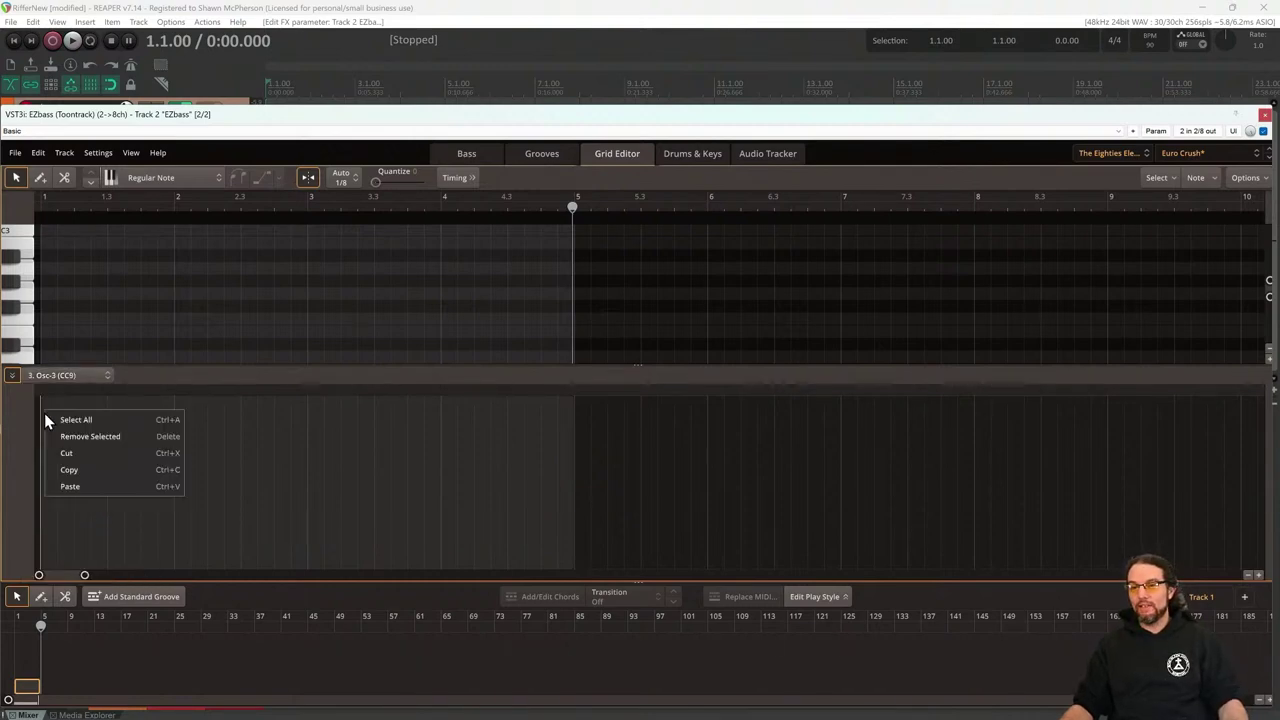
click(90, 487)
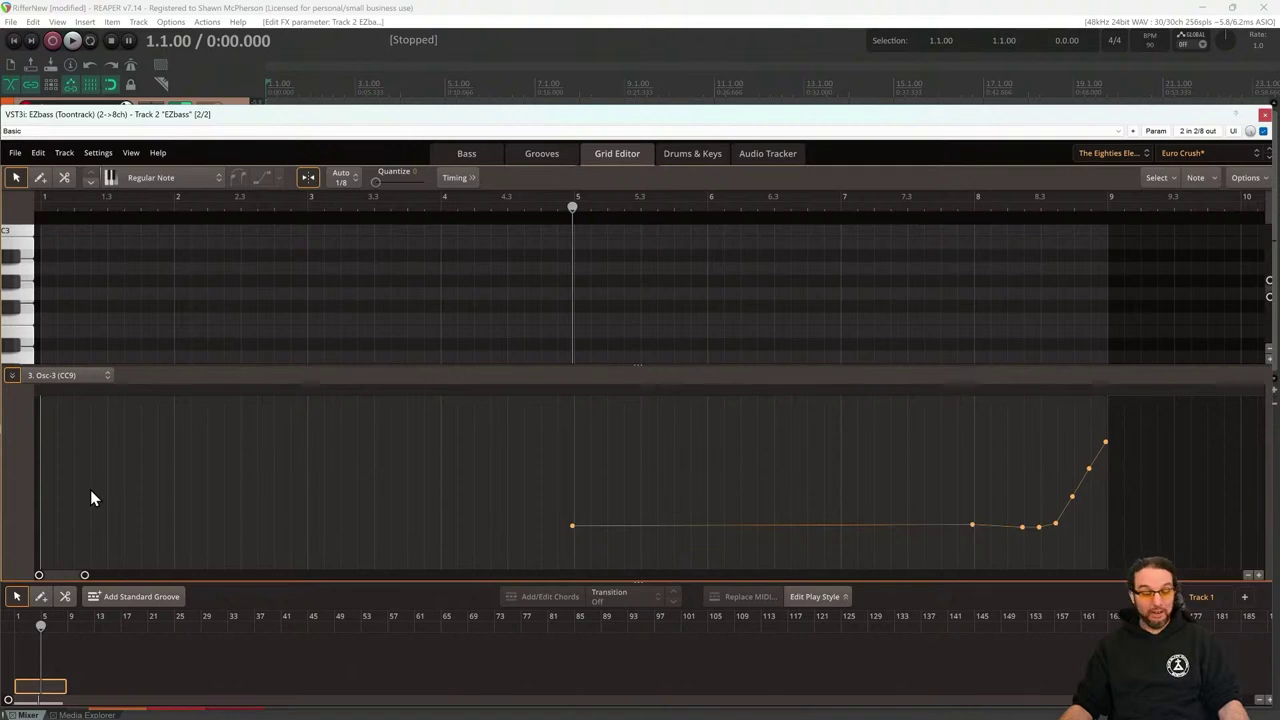
key(ctrl+z)
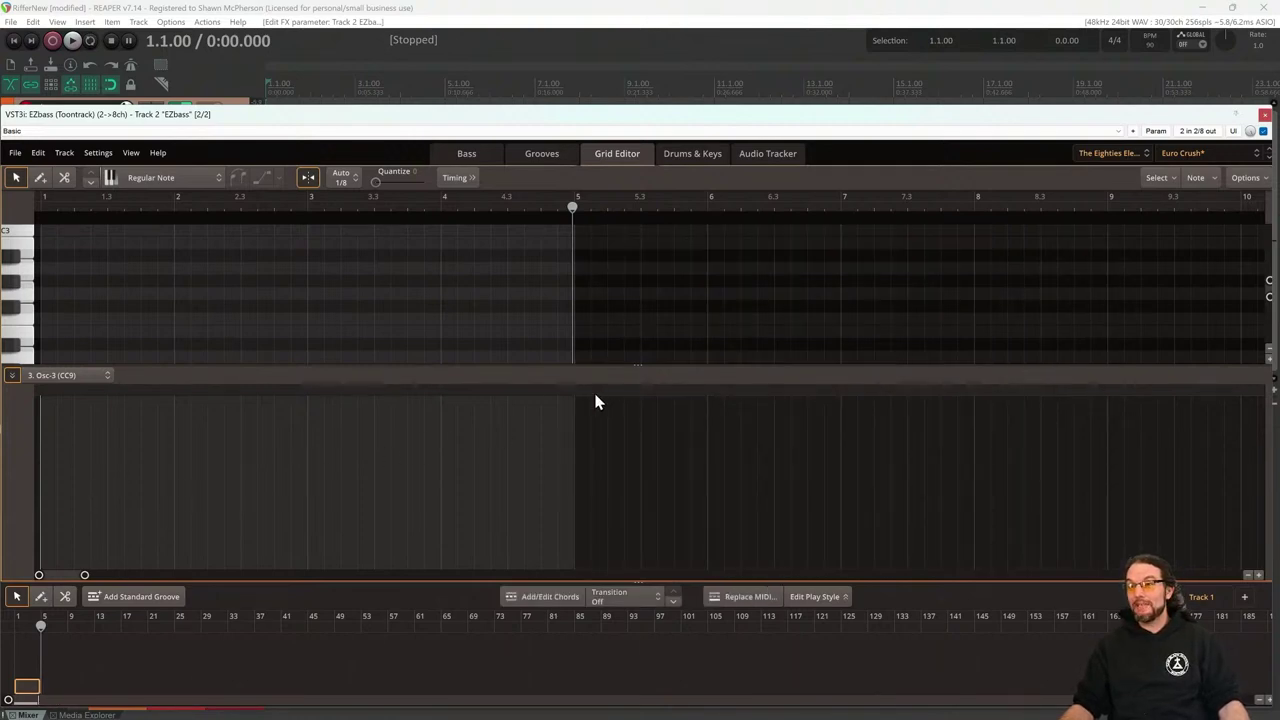
Paste the copied curve into the Osc-3 lane with the playhead at bar 1, and reduce the lane's height
drag(572, 206, 43, 212)
click(41, 206)
right_click(43, 478)
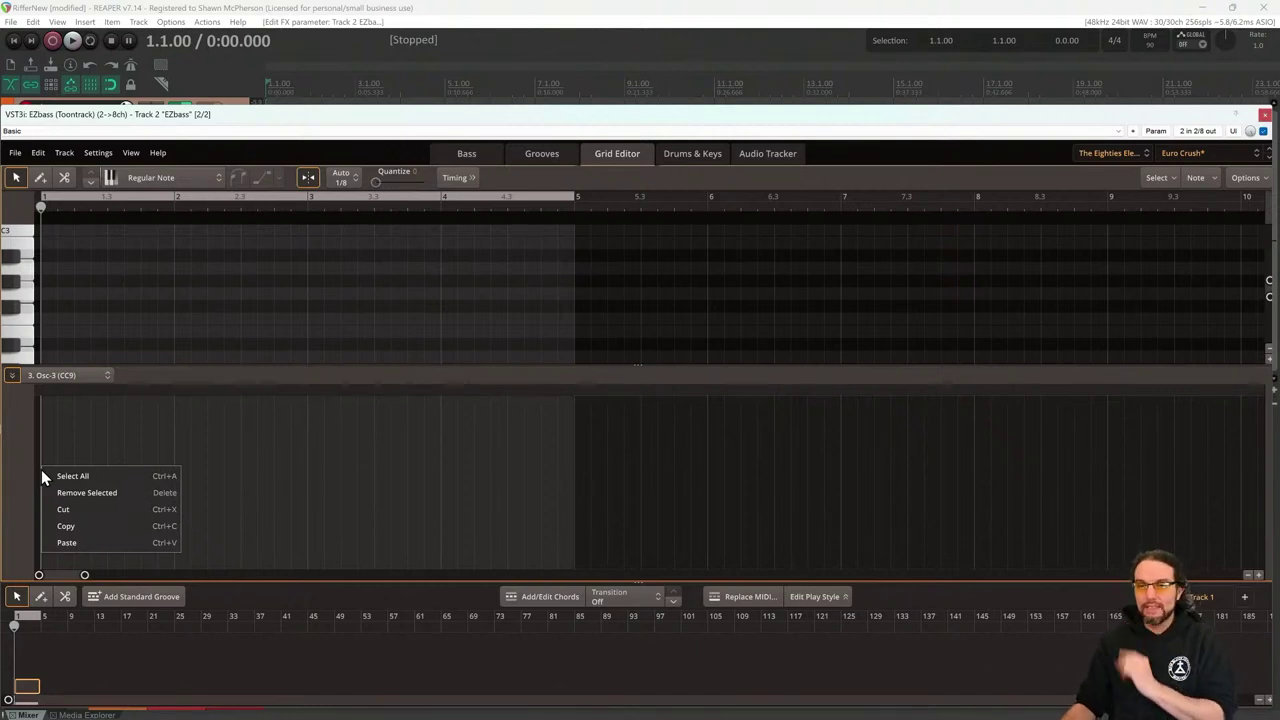
click(67, 543)
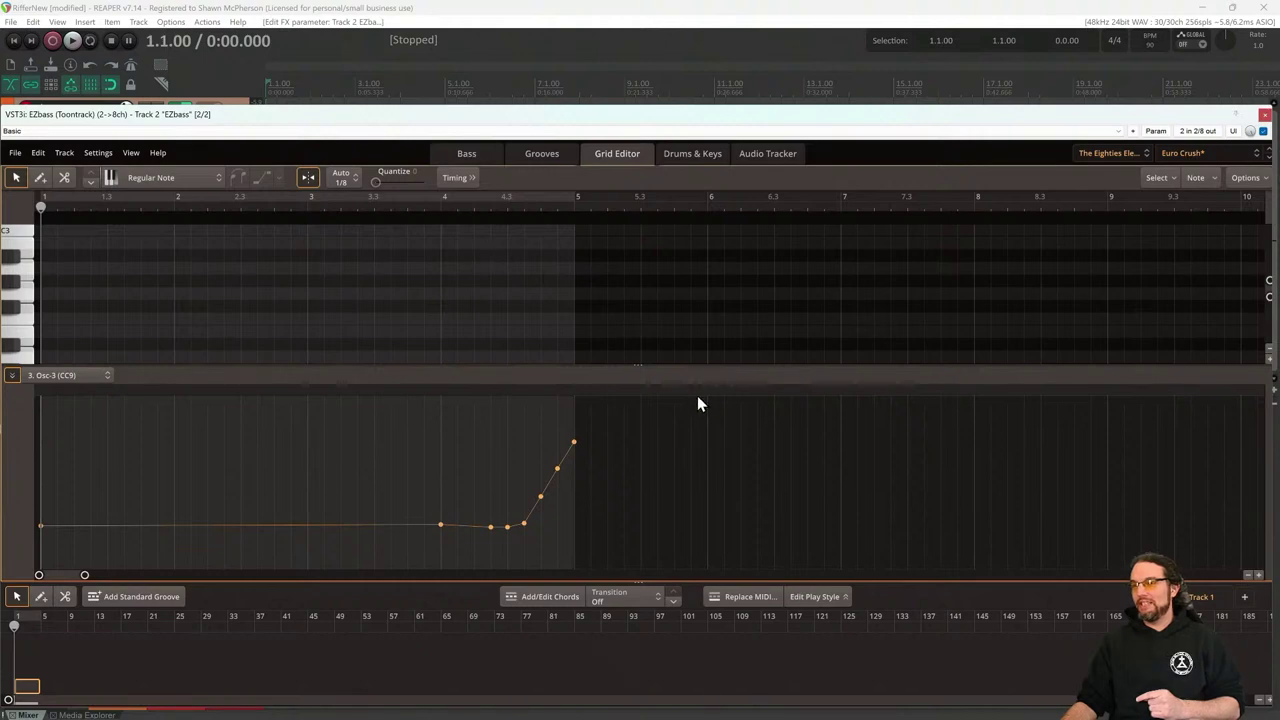
drag(637, 365, 637, 455)
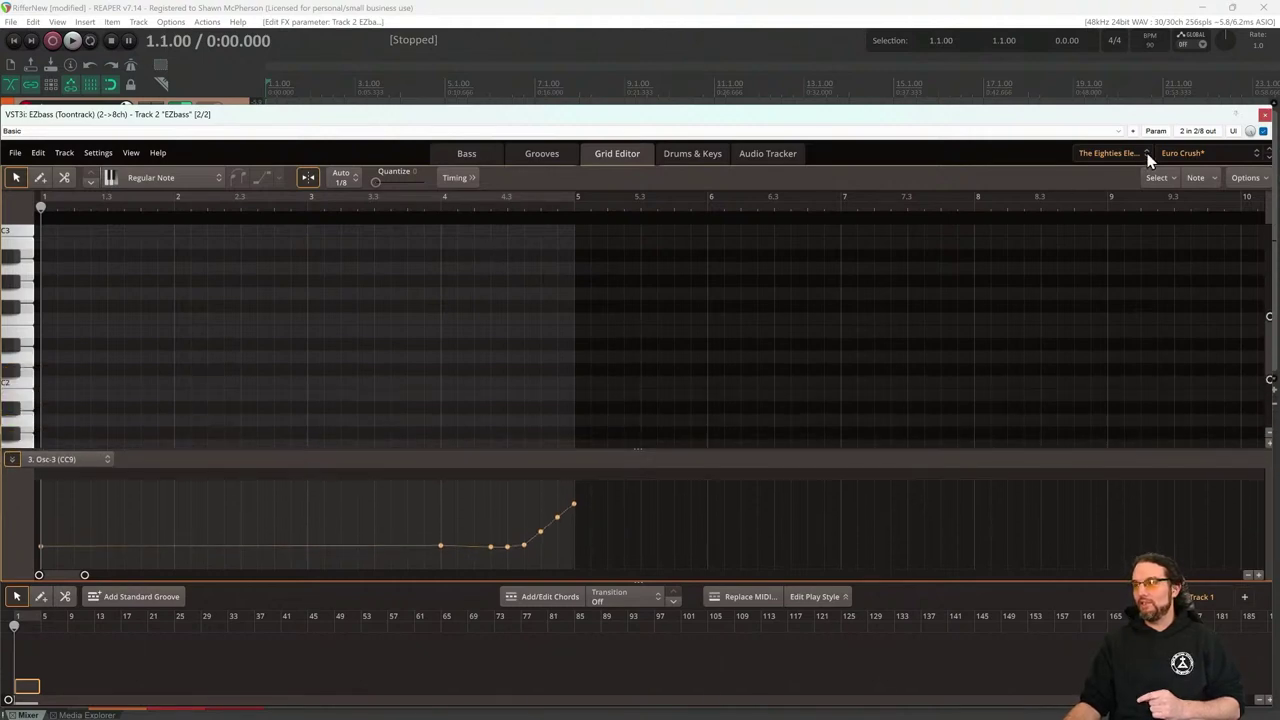
Return to EZbass's instrument view, play the song to check the oscillator knobs' response, and stop playback
click(708, 206)
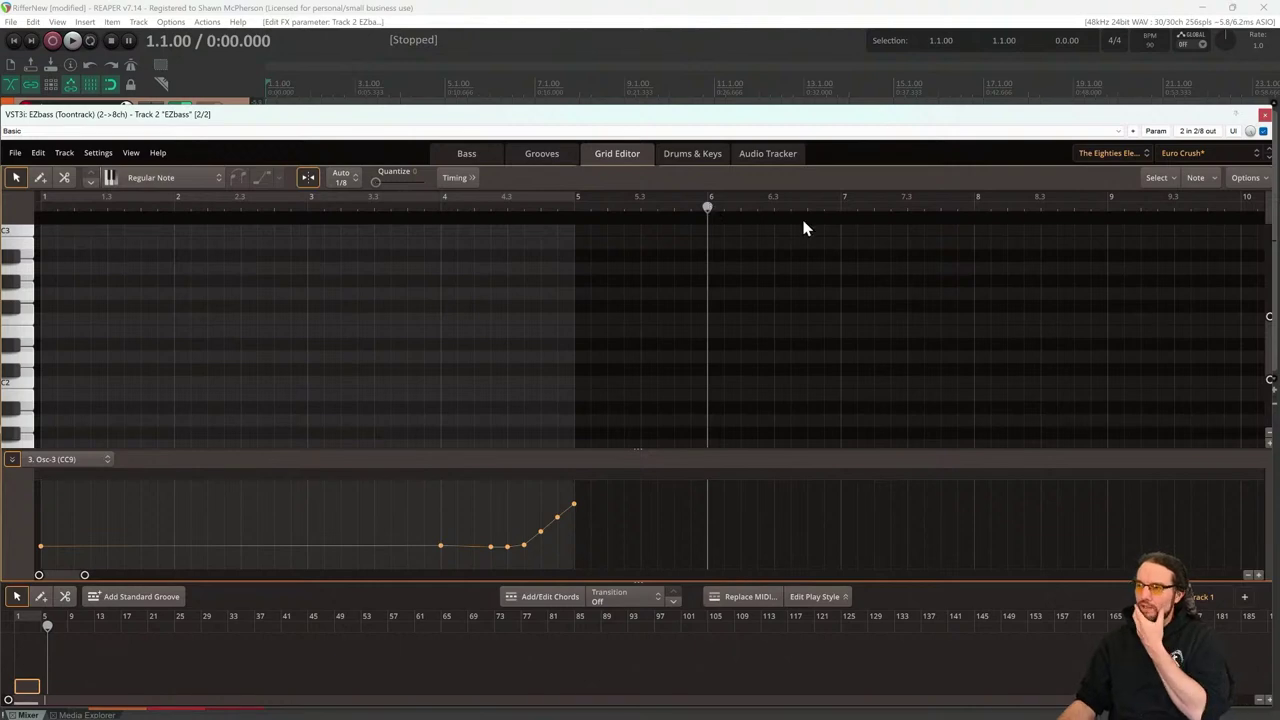
click(466, 154)
click(541, 153)
click(466, 155)
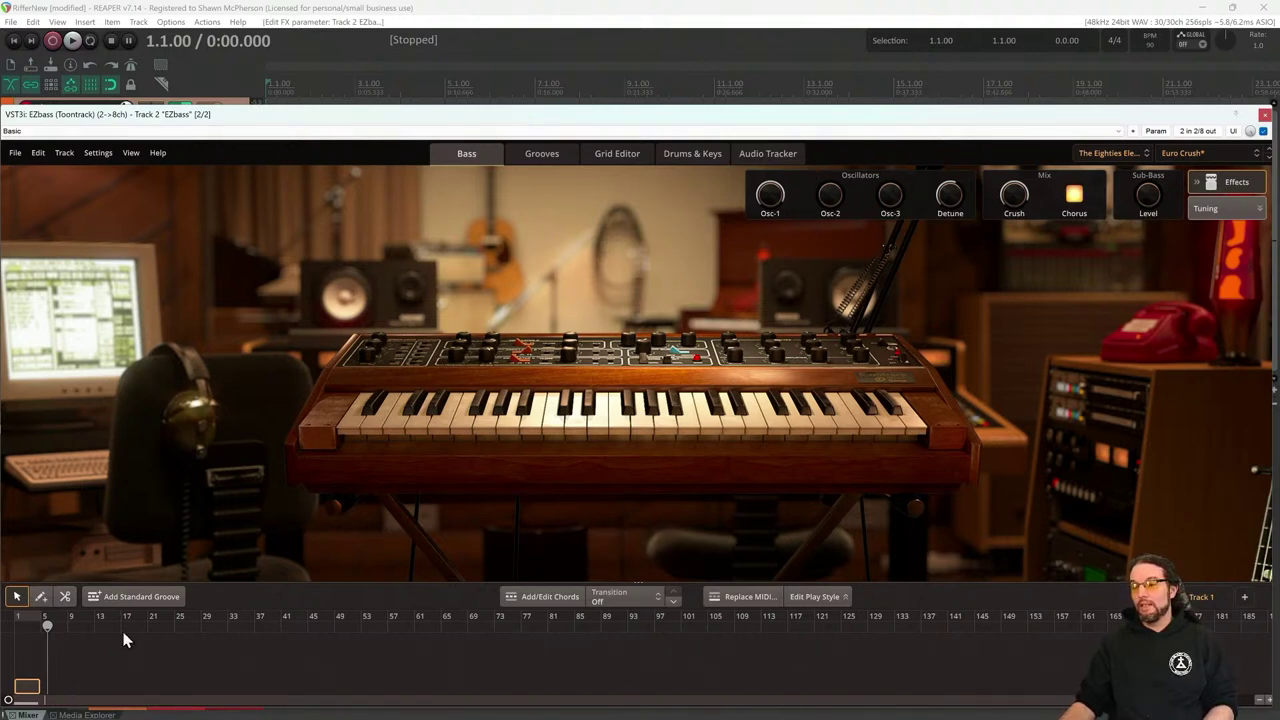
click(609, 57)
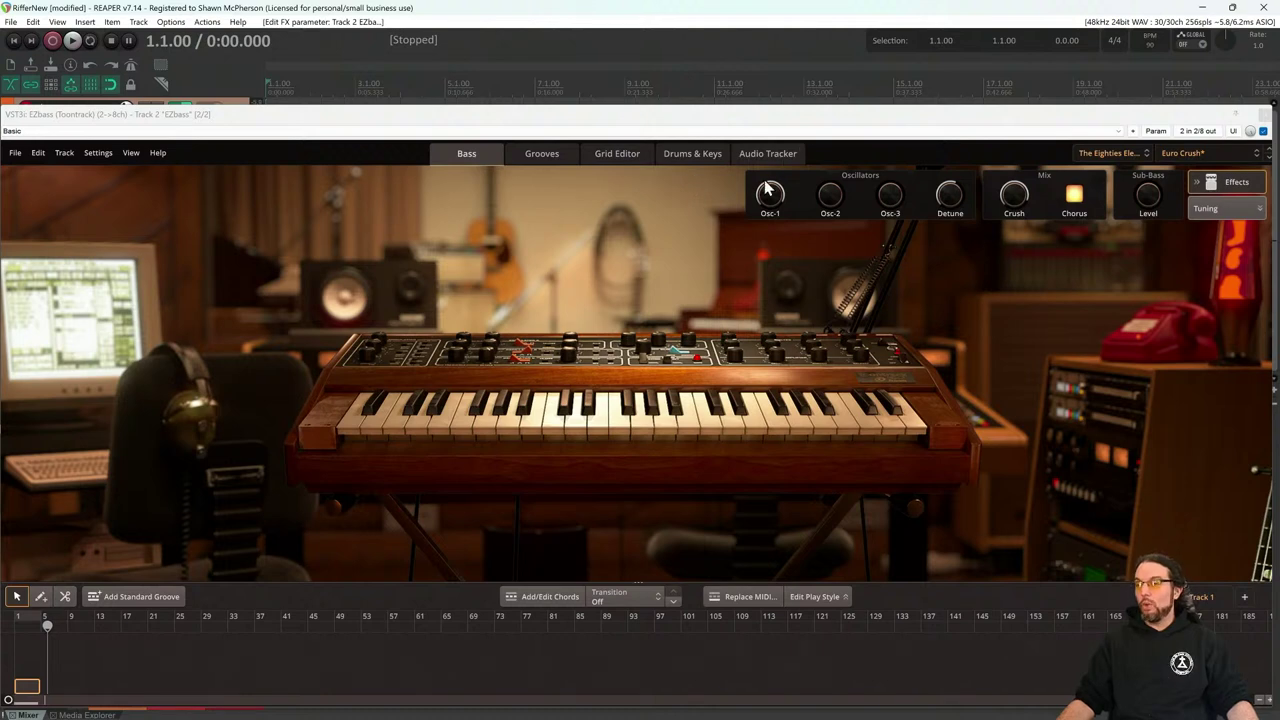
key(space)
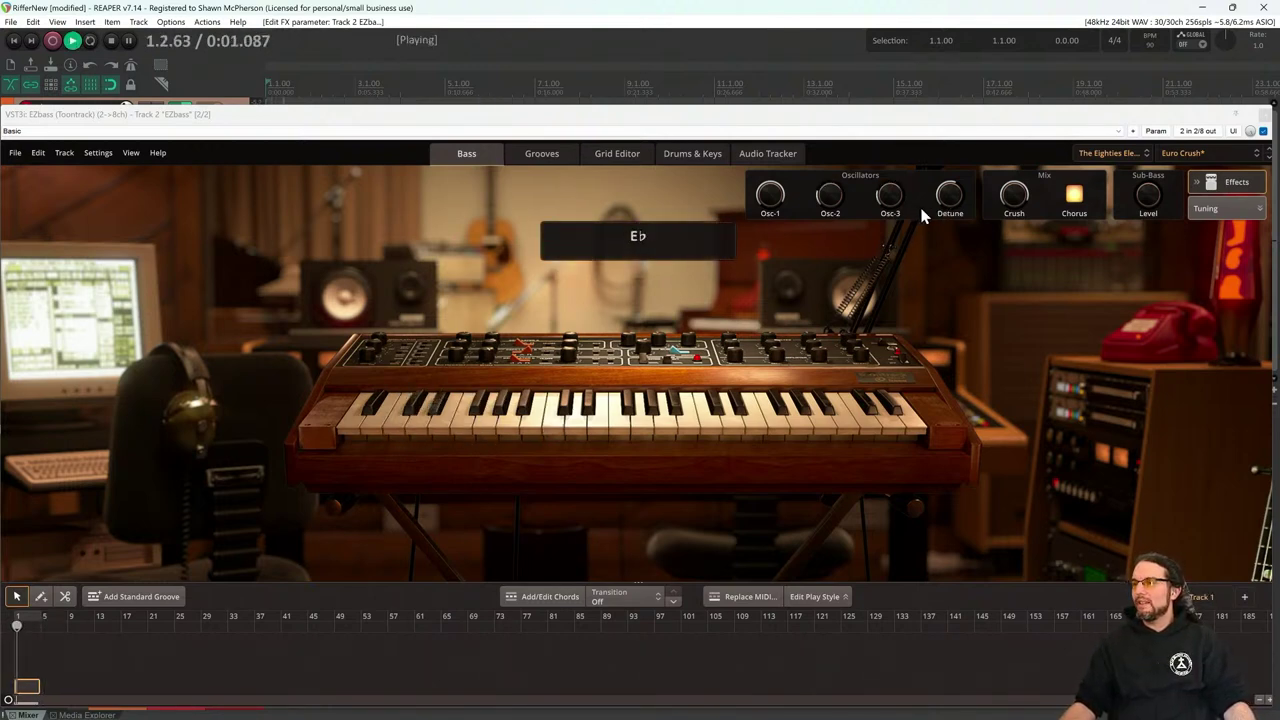
key(space)
Lower the flat opening section of the Osc-3 (CC9) curve in the Grid Editor to the bottom of the lane
click(617, 156)
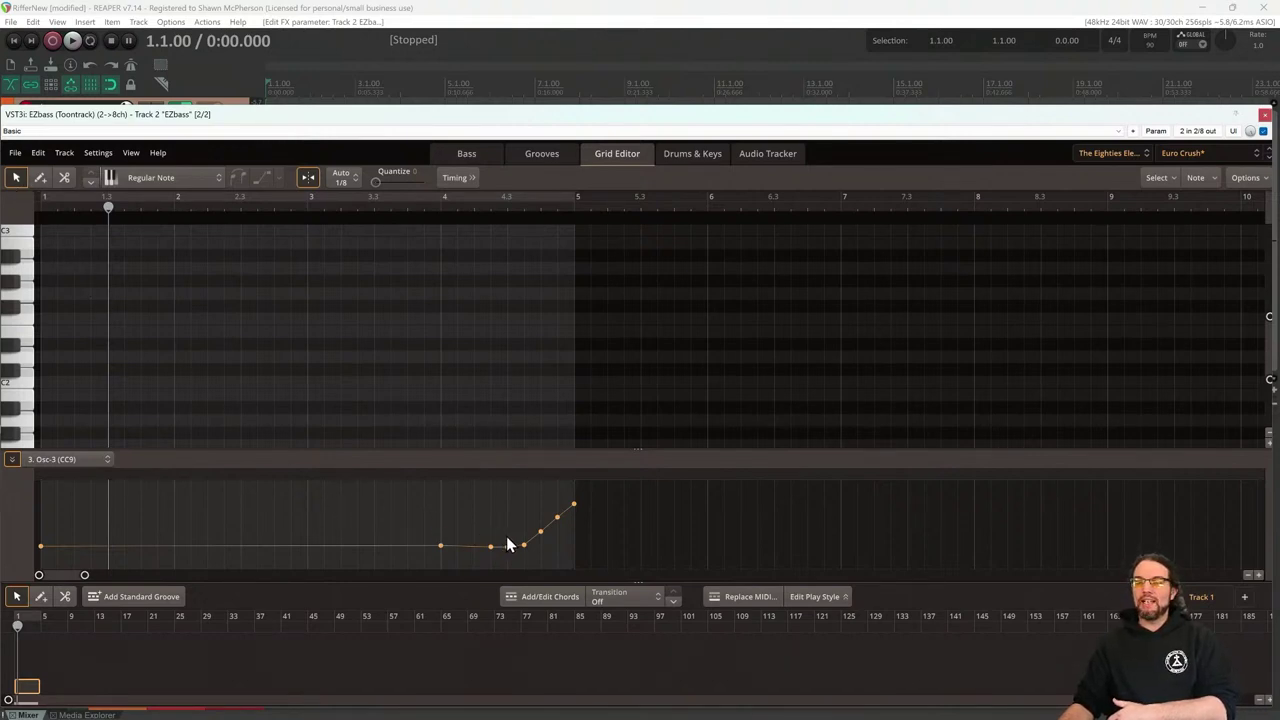
drag(516, 545, 479, 560)
drag(153, 549, 40, 568)
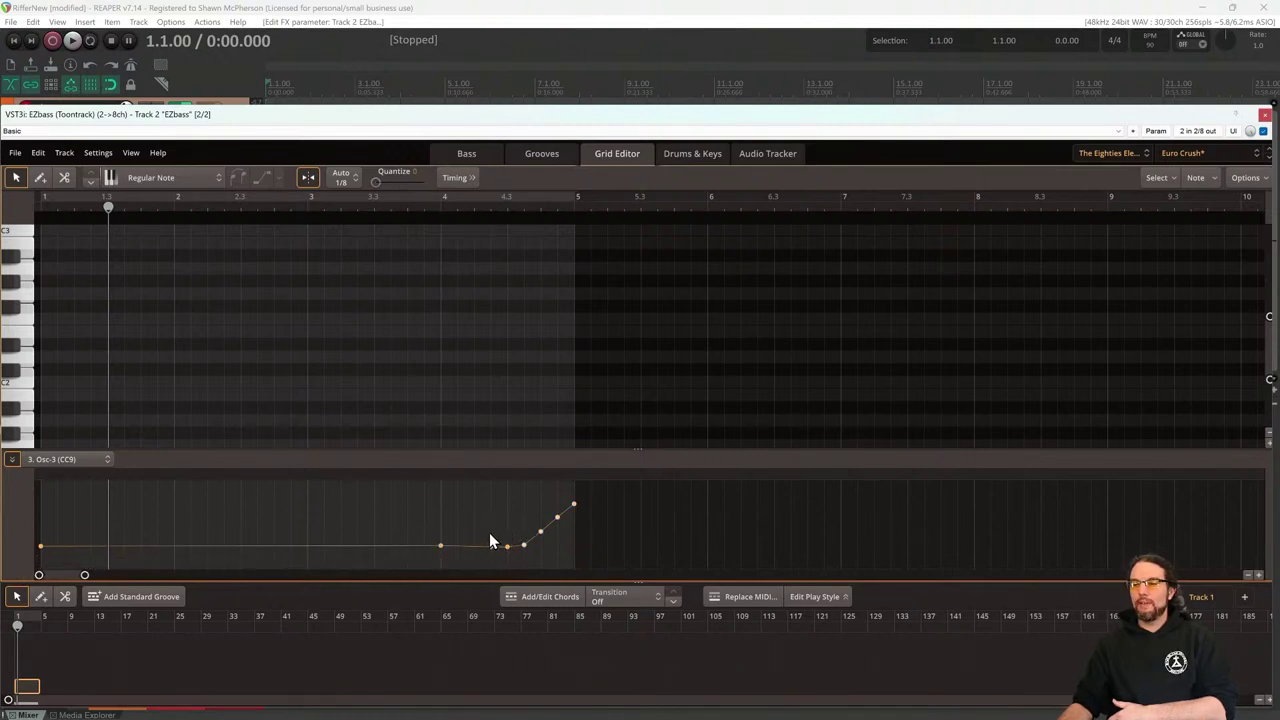
drag(259, 575, 63, 578)
drag(442, 546, 466, 581)
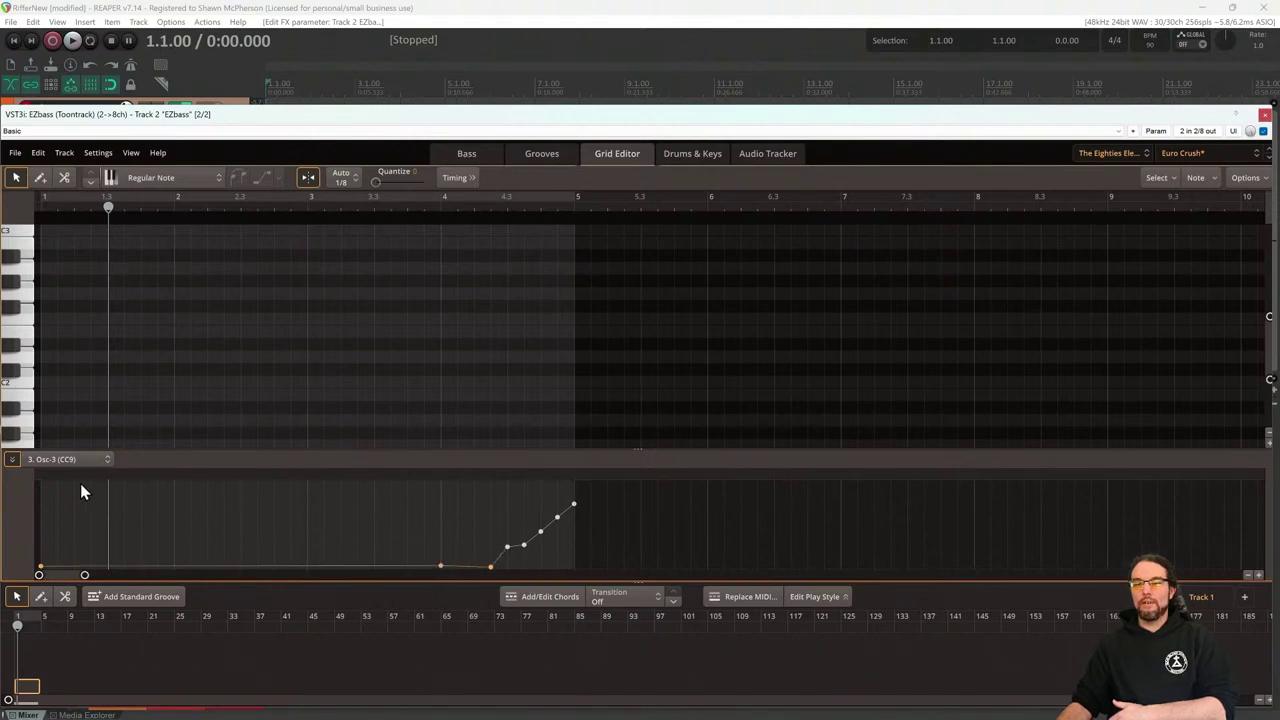
Switch the controller lane to Osc-2 (CC8) and lower its curve's flat opening section to the bottom
click(44, 460)
click(78, 510)
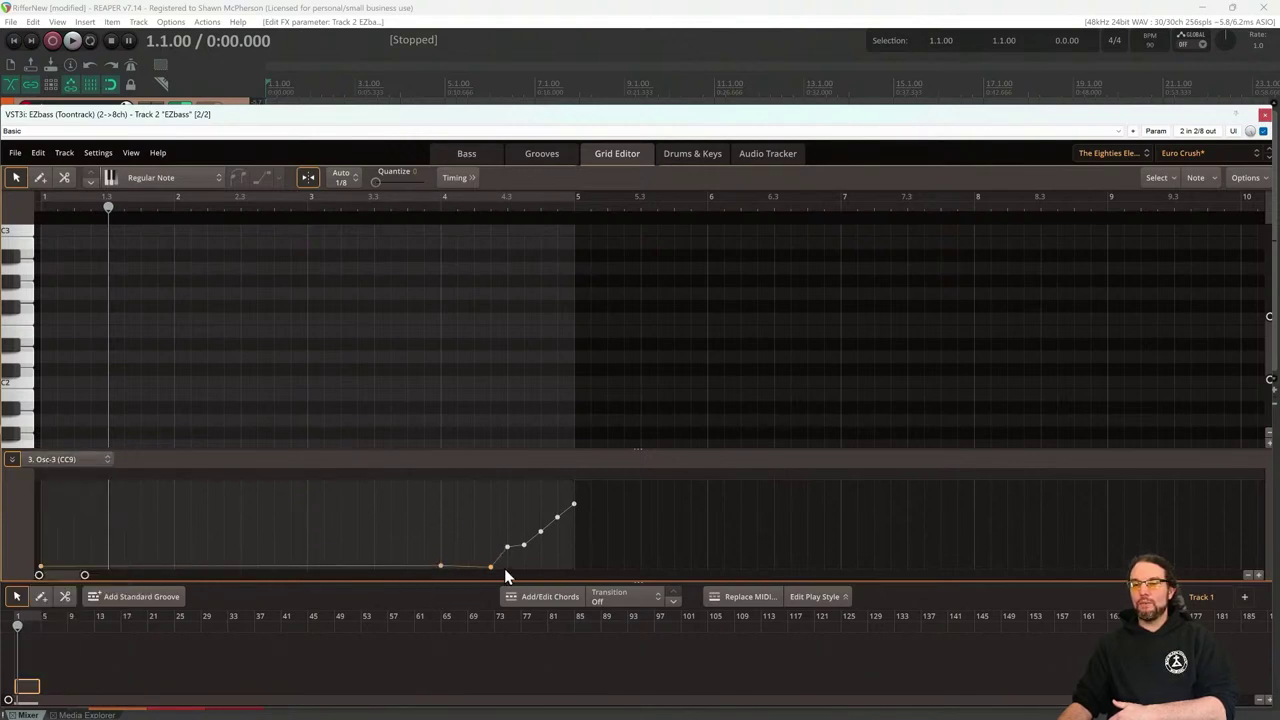
click(81, 459)
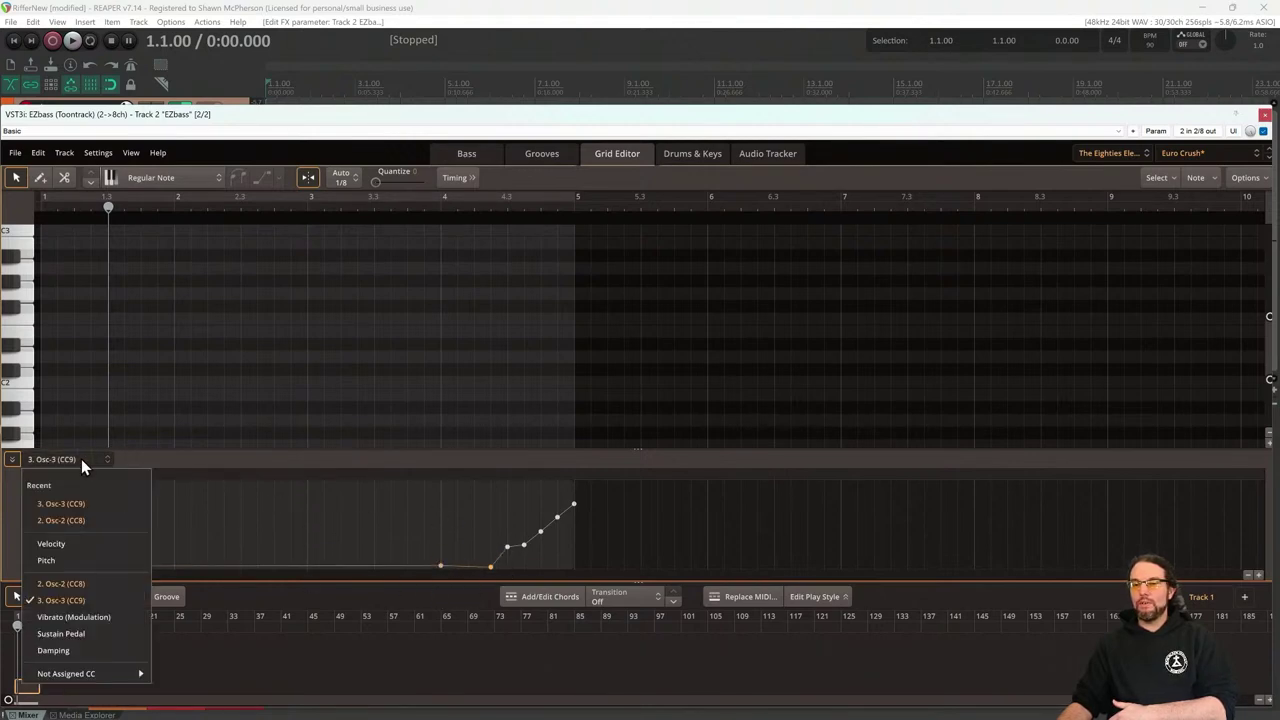
click(72, 519)
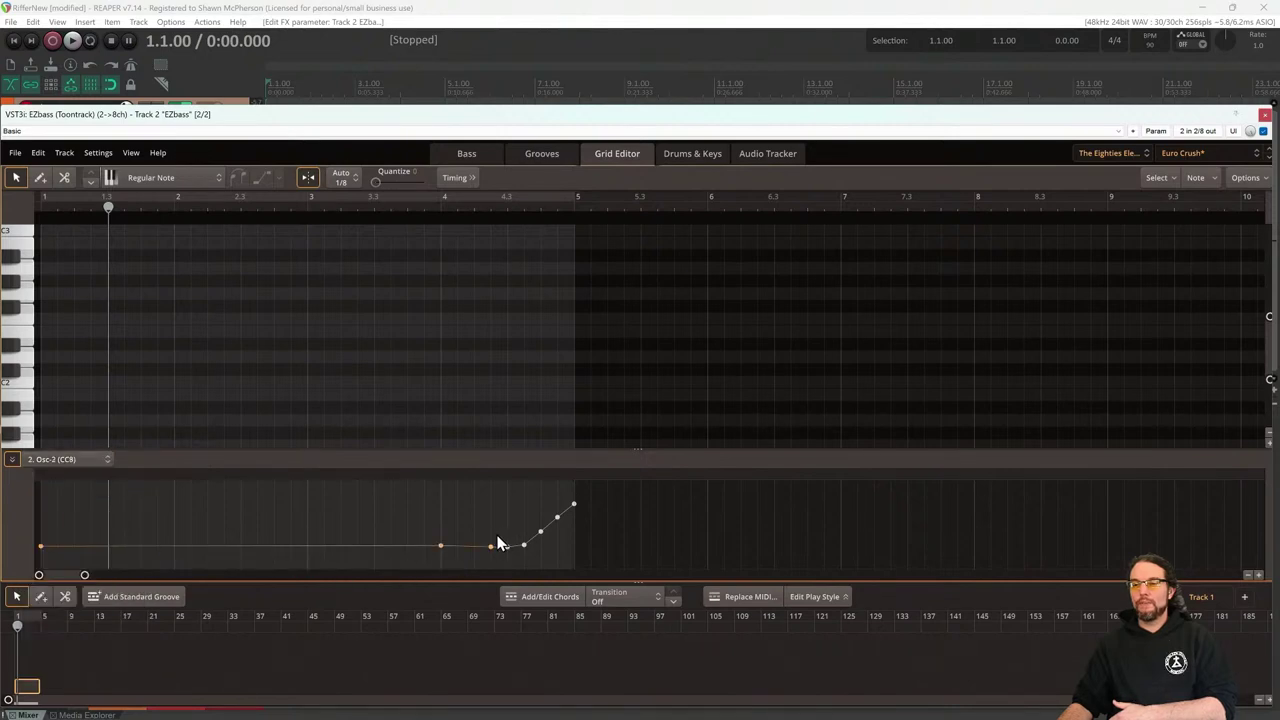
drag(490, 549, 490, 580)
Play the song with EZbass's instrument view showing, and close the EZbass window while playback continues
key(space)
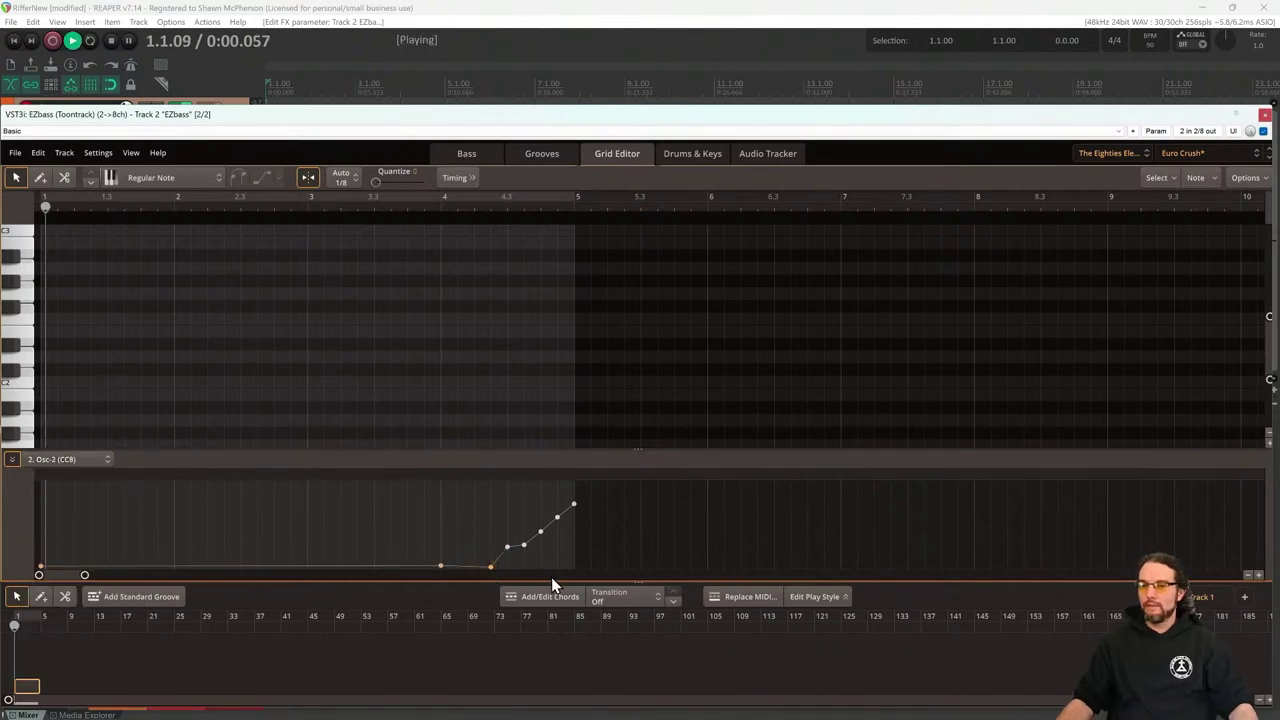
click(543, 156)
click(466, 155)
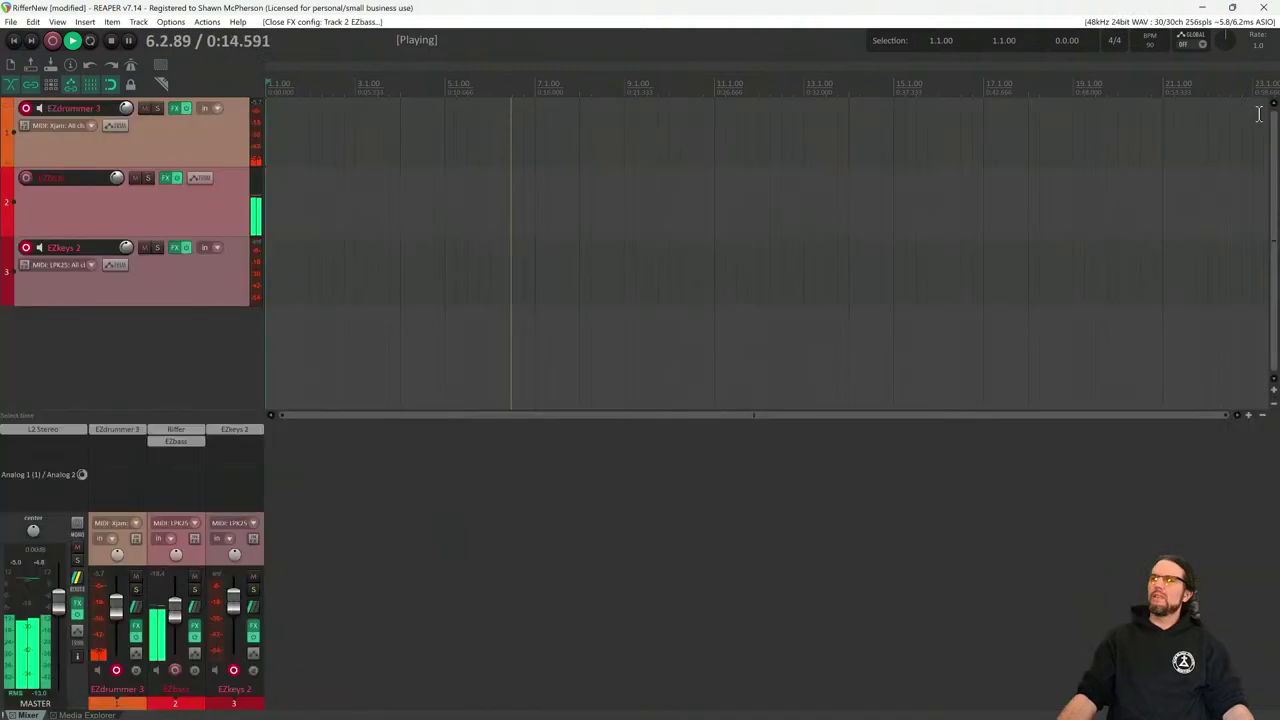
click(1264, 115)
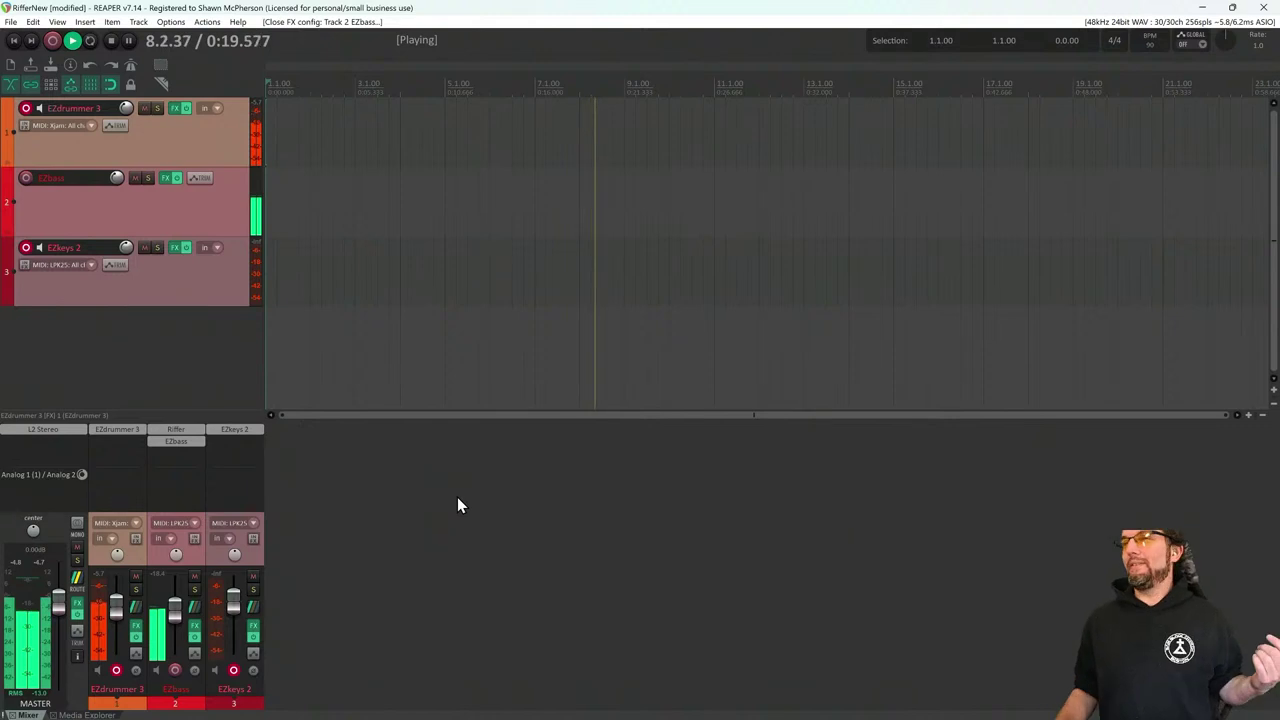
View EZdrummer 3's mixer while the song plays, and close its window
scroll(563, 277, down, 2)
scroll(571, 280, down, 8)
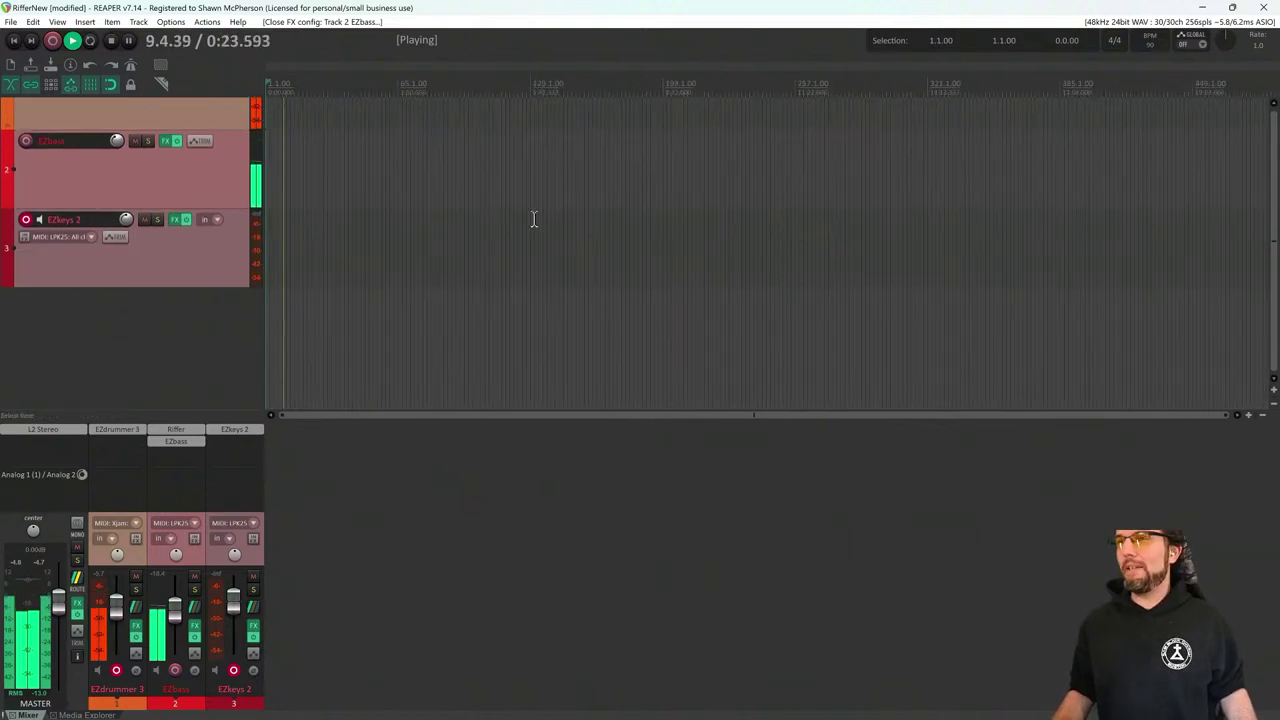
click(117, 433)
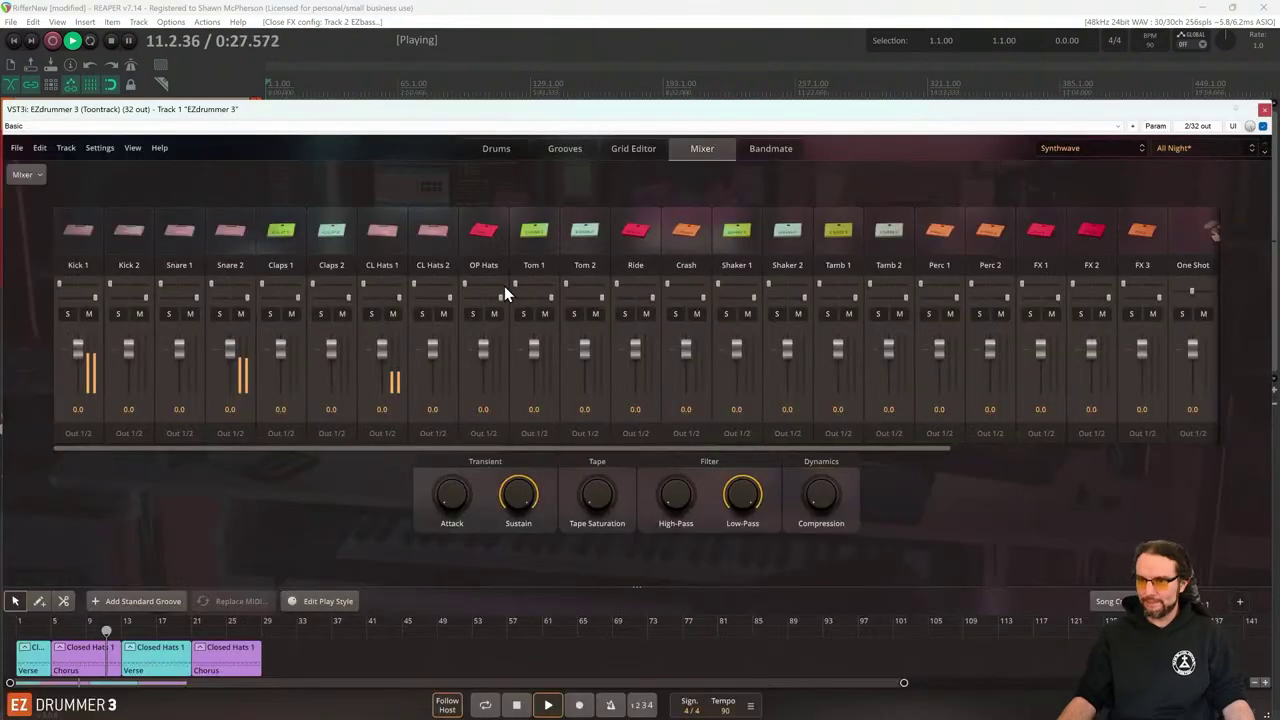
click(1265, 110)
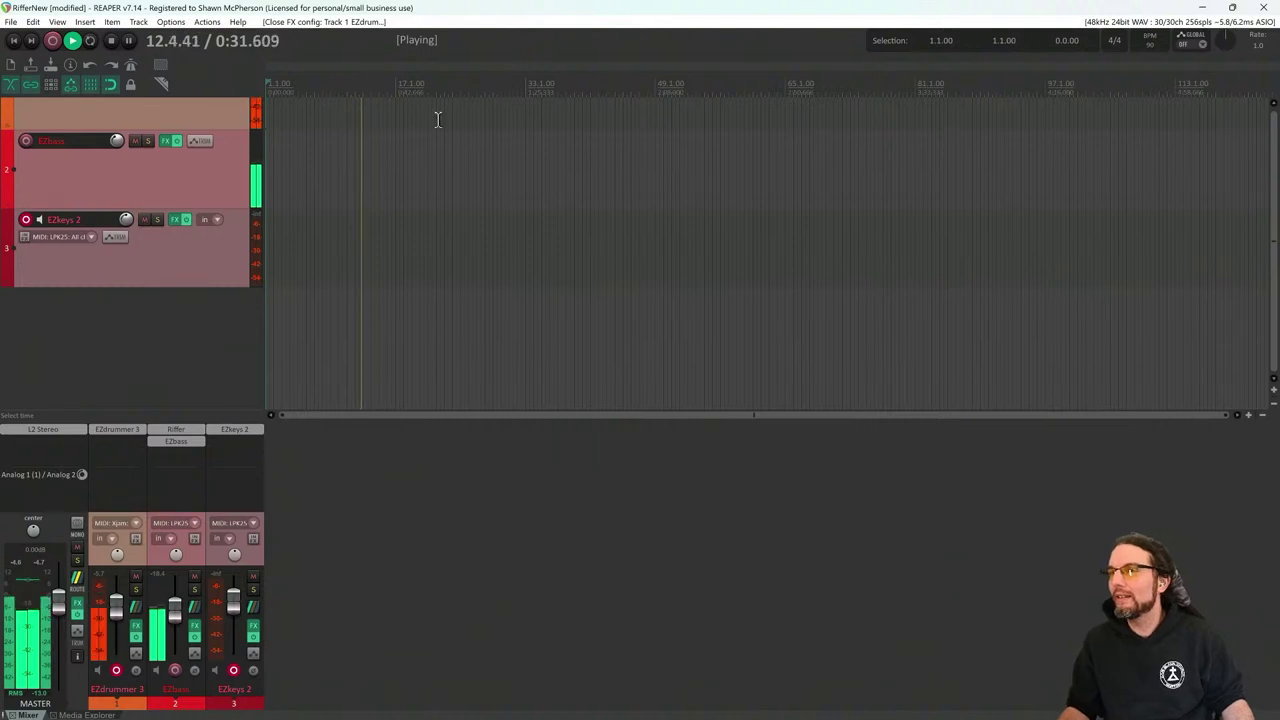
Loop playback over a time selection from bar 1 to bar 29, and lower the master volume to about -6.4 dB
scroll(437, 119, up, 4)
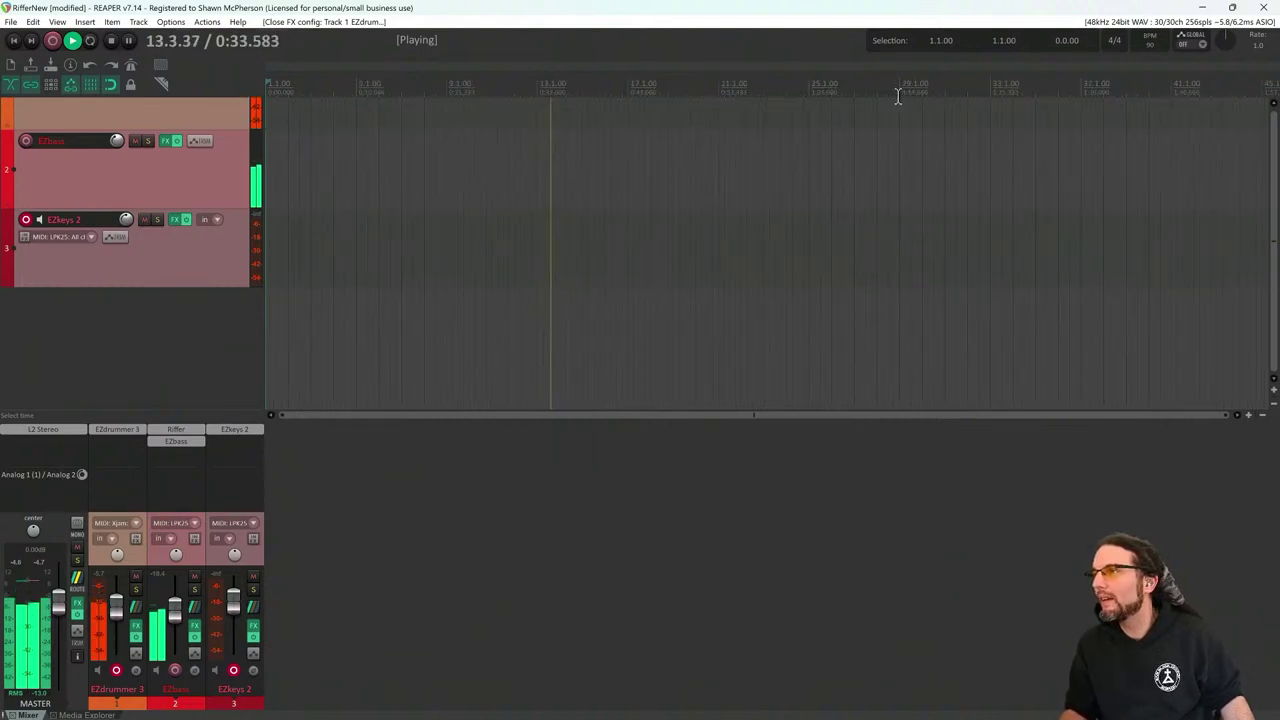
drag(898, 95, 157, 87)
key(r)
drag(59, 603, 62, 621)
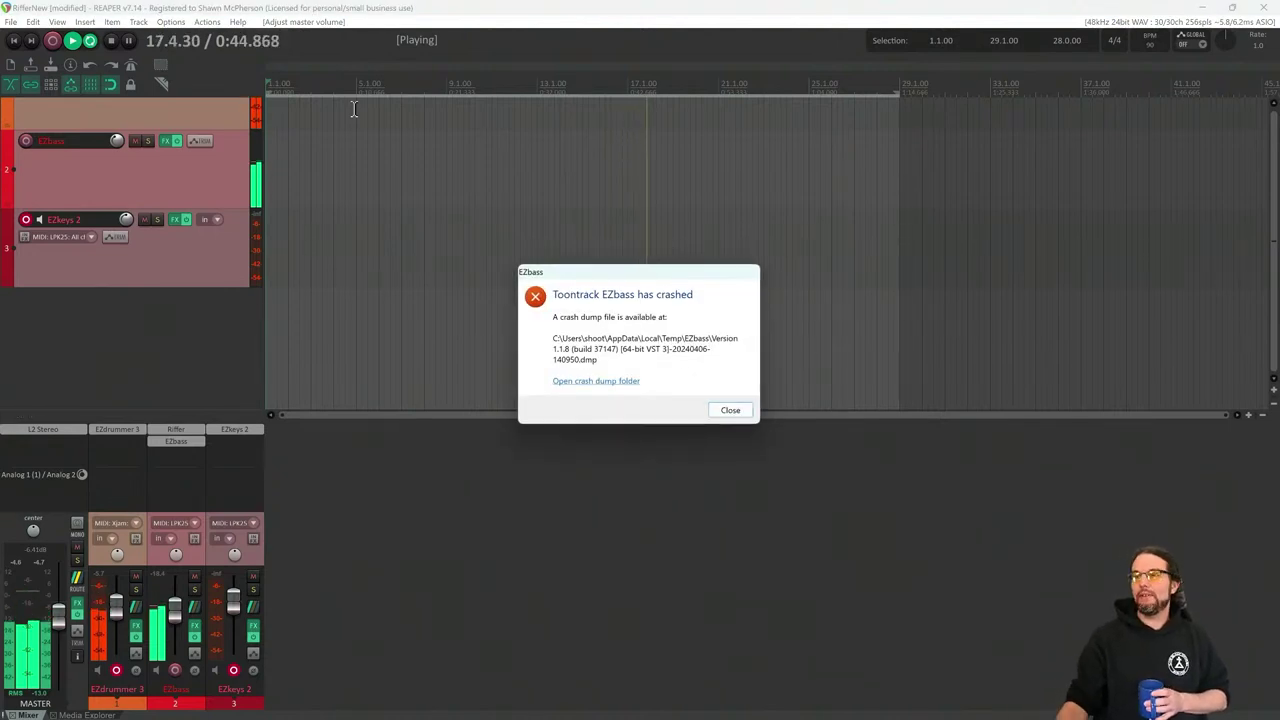
Dismiss the EZbass crash notice and the runtime error dialog
click(728, 411)
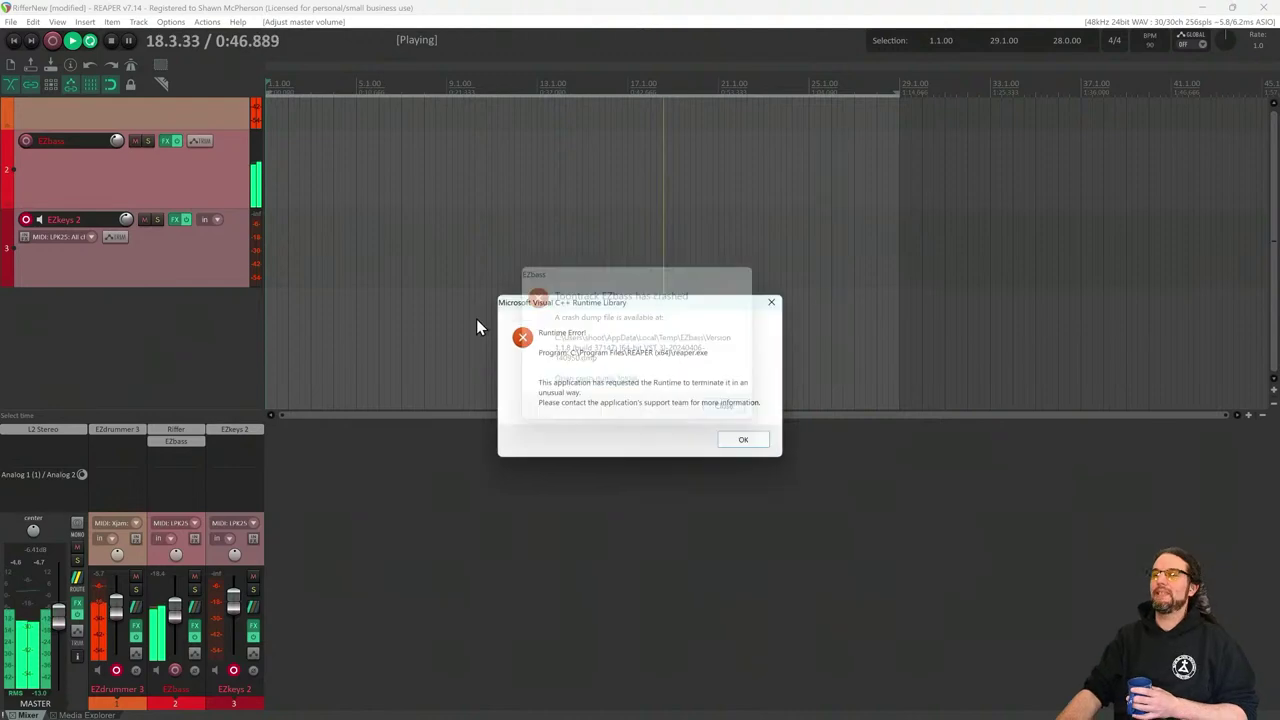
click(748, 443)
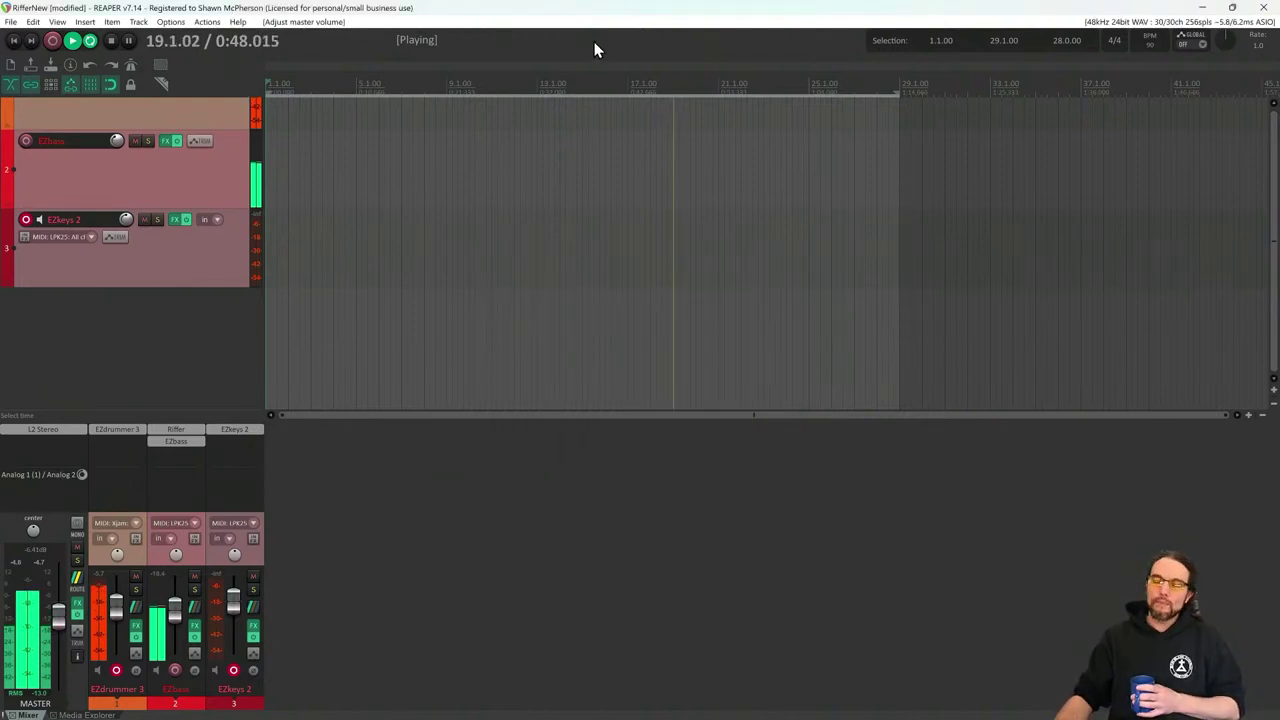
Switch to the browser's YouTube live chat and read through the viewers' recent messages
key(alt+Tab)
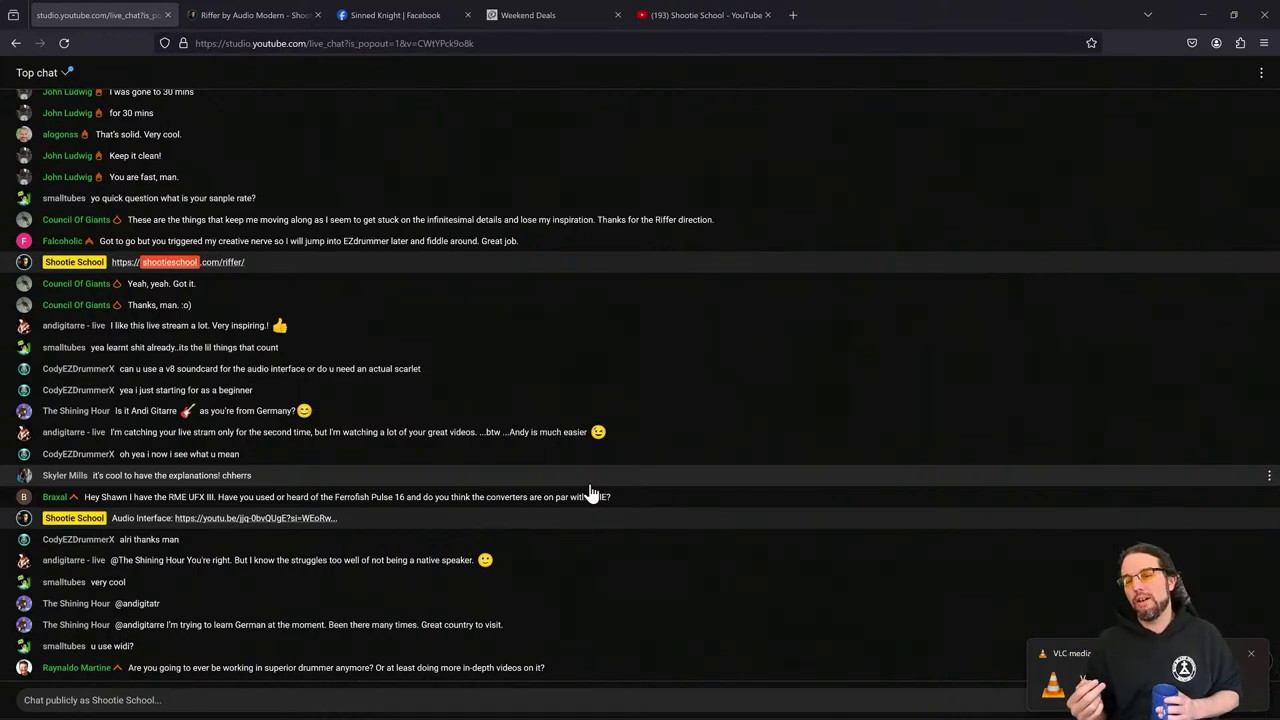
click(590, 492)
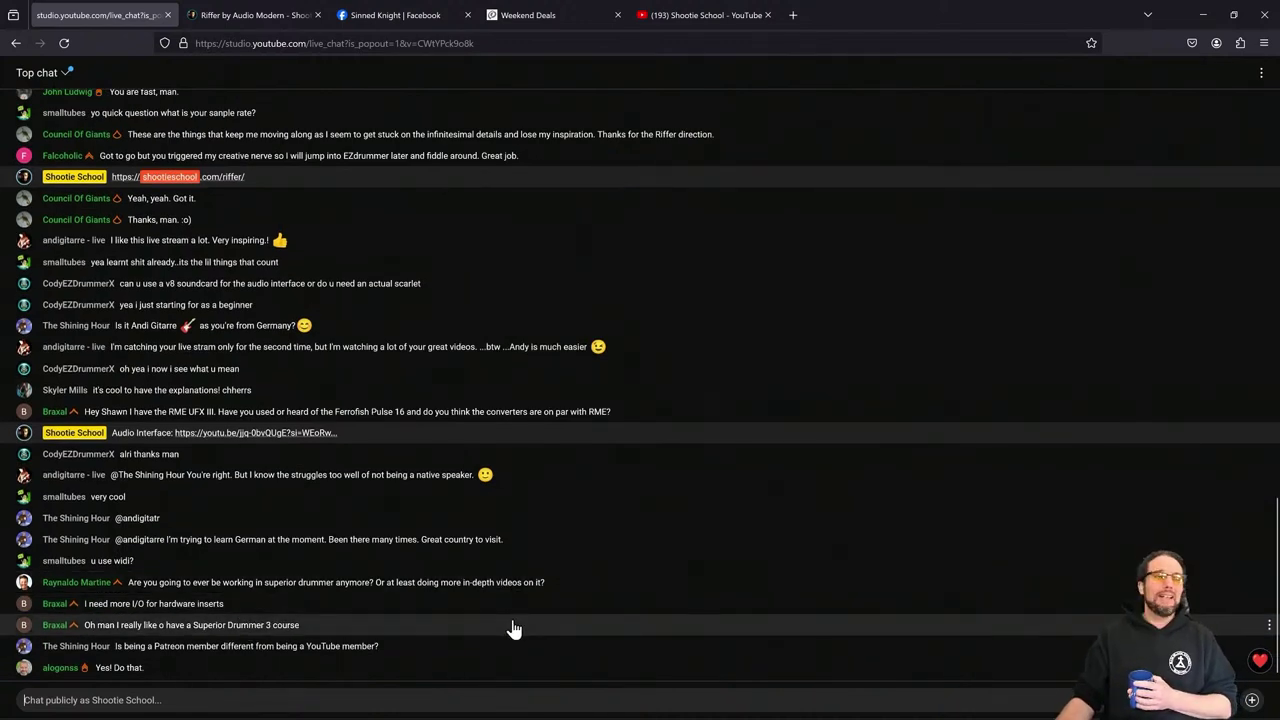
mouse_move(600, 712)
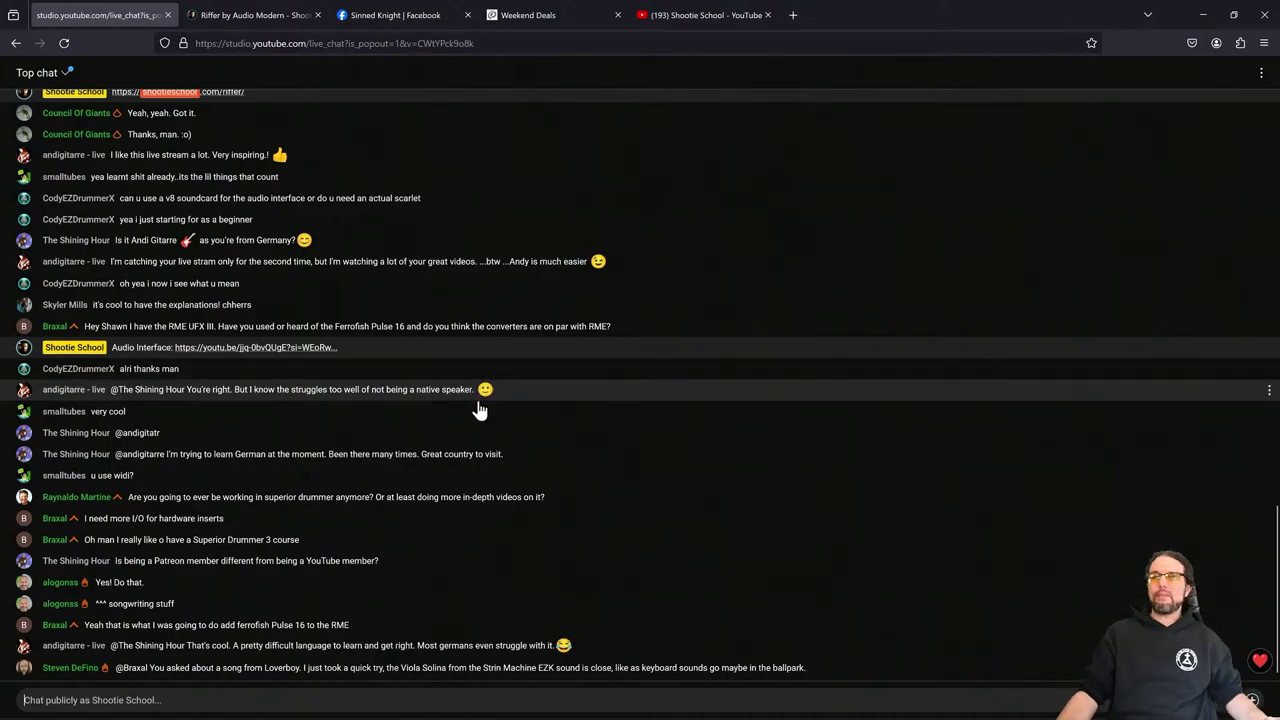
scroll(350, 400, up, 3)
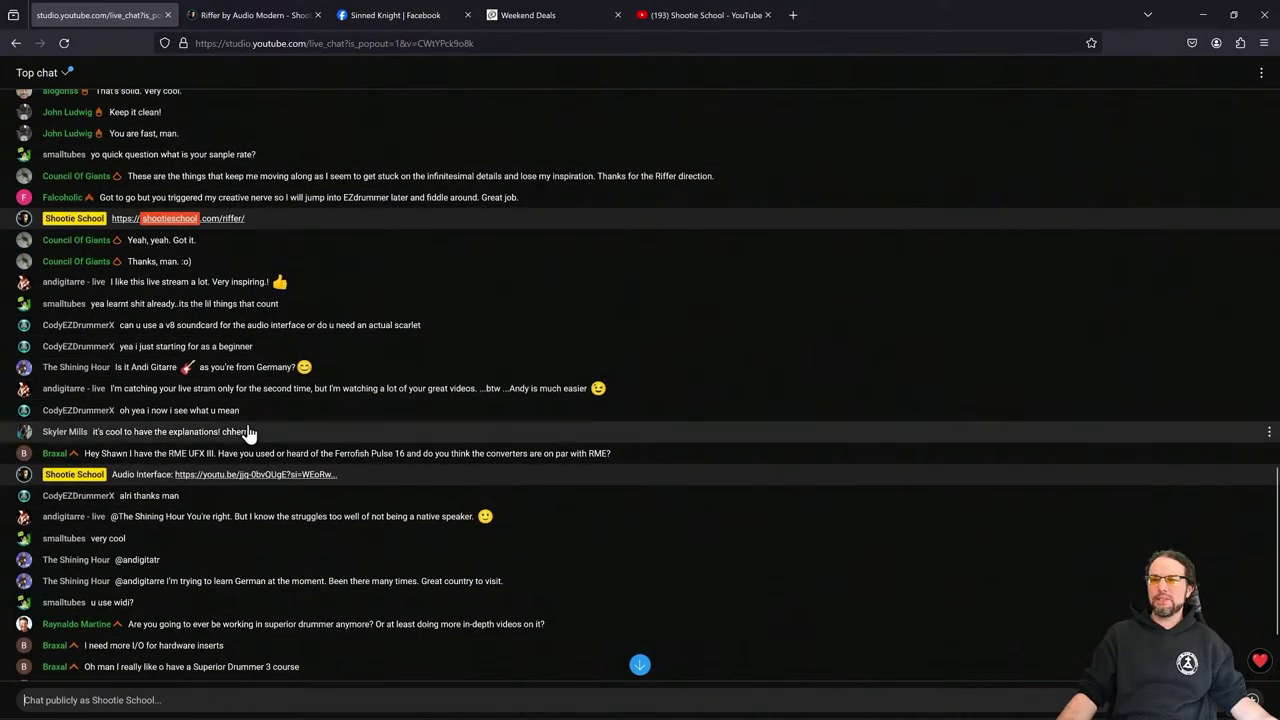
scroll(228, 440, up, 3)
scroll(228, 443, down, 6)
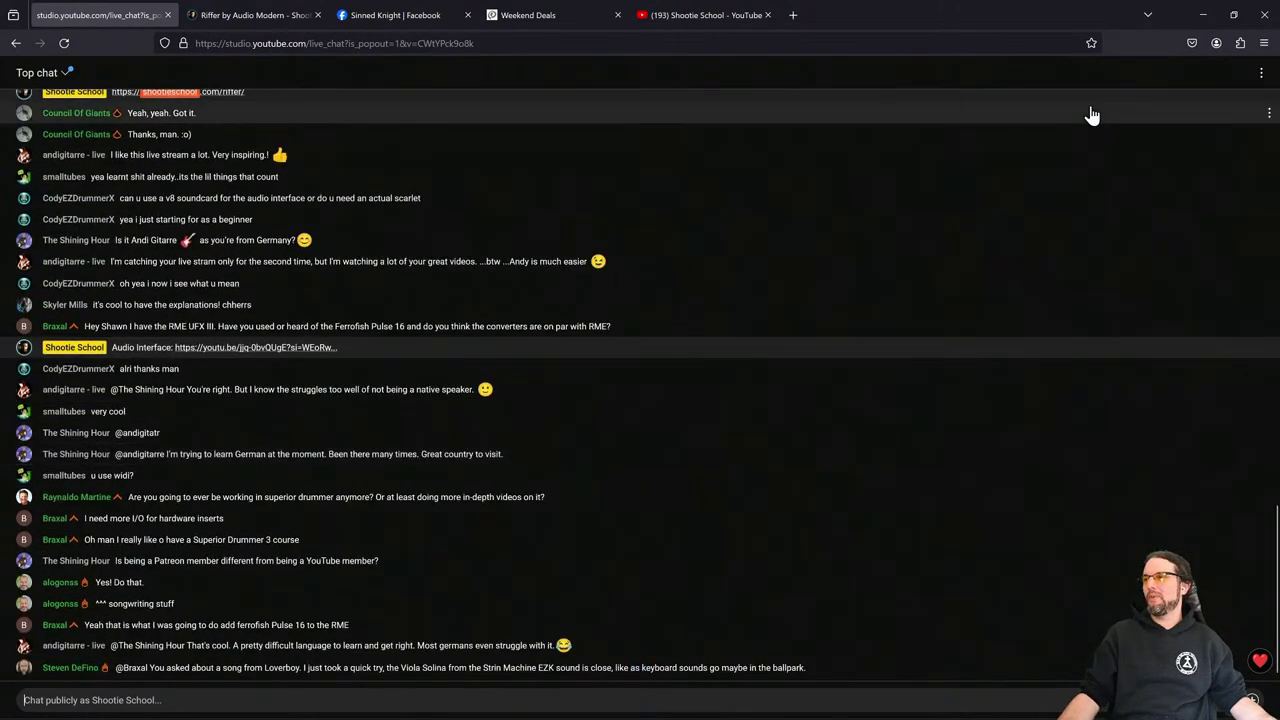
Leave the browser and bring up the RifferNew project in a maximized REAPER window with the EZbass window closed
click(1200, 18)
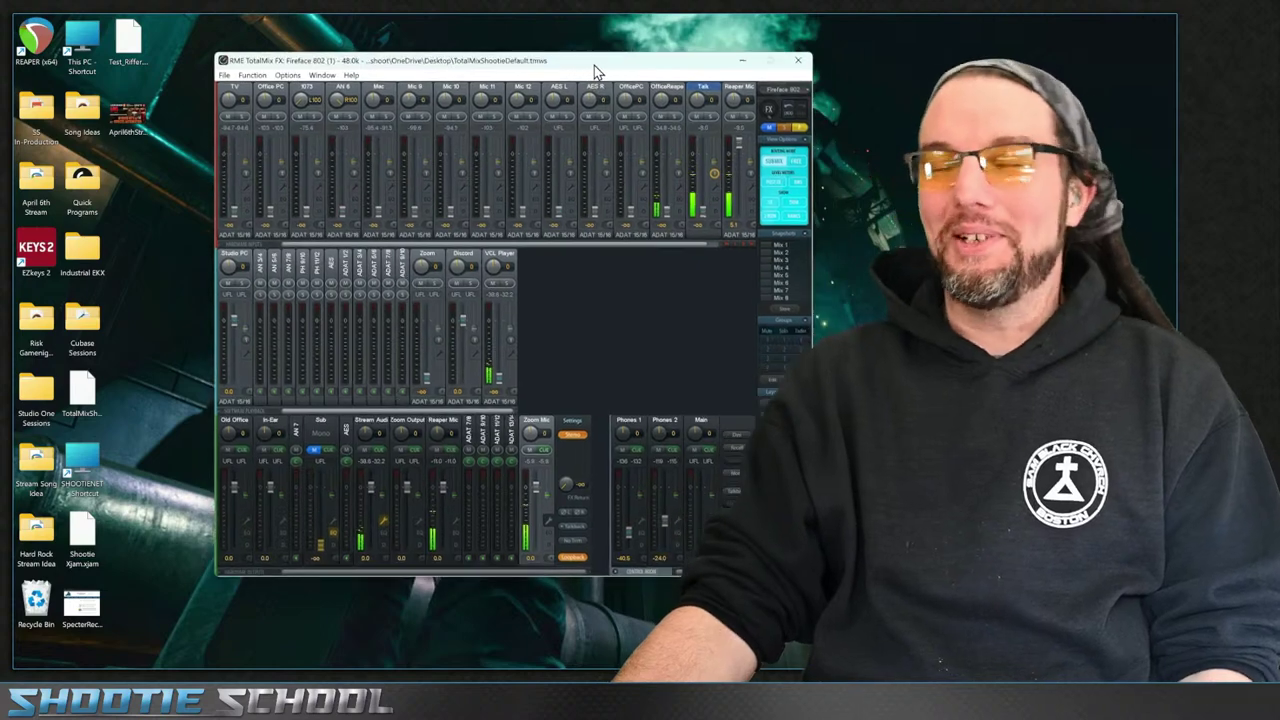
key(super+d)
mouse_move(323, 653)
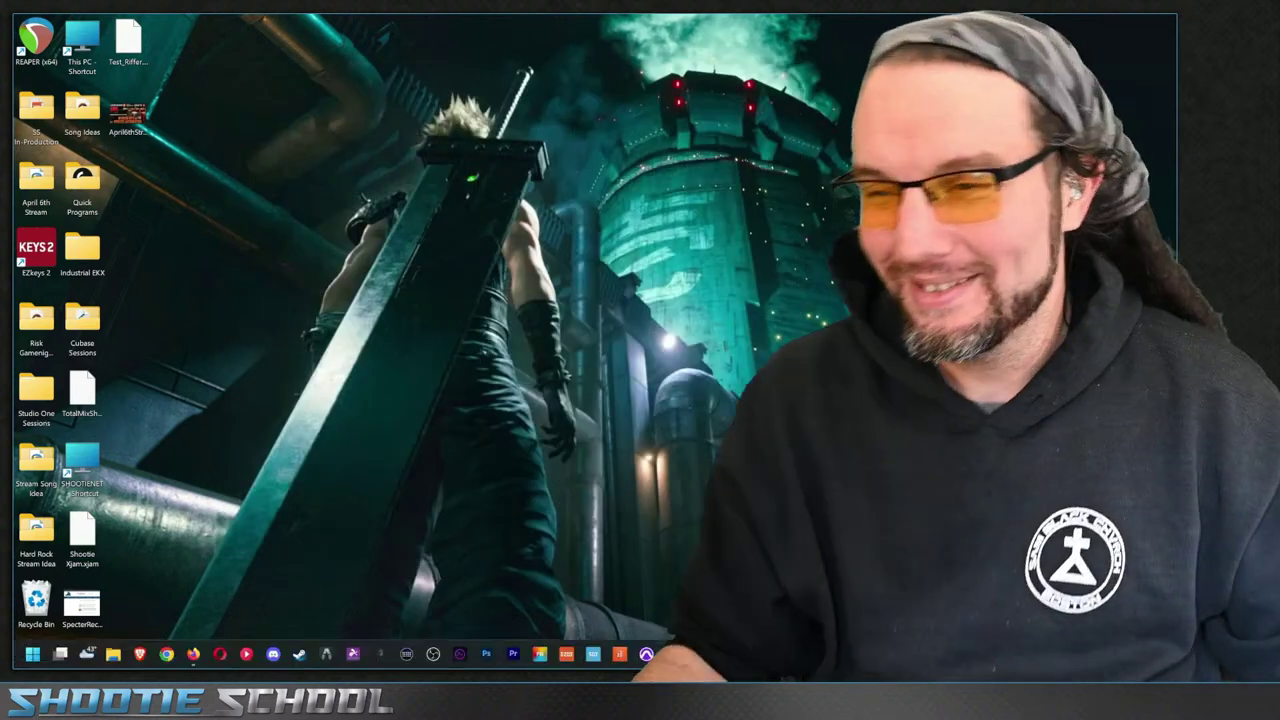
click(323, 653)
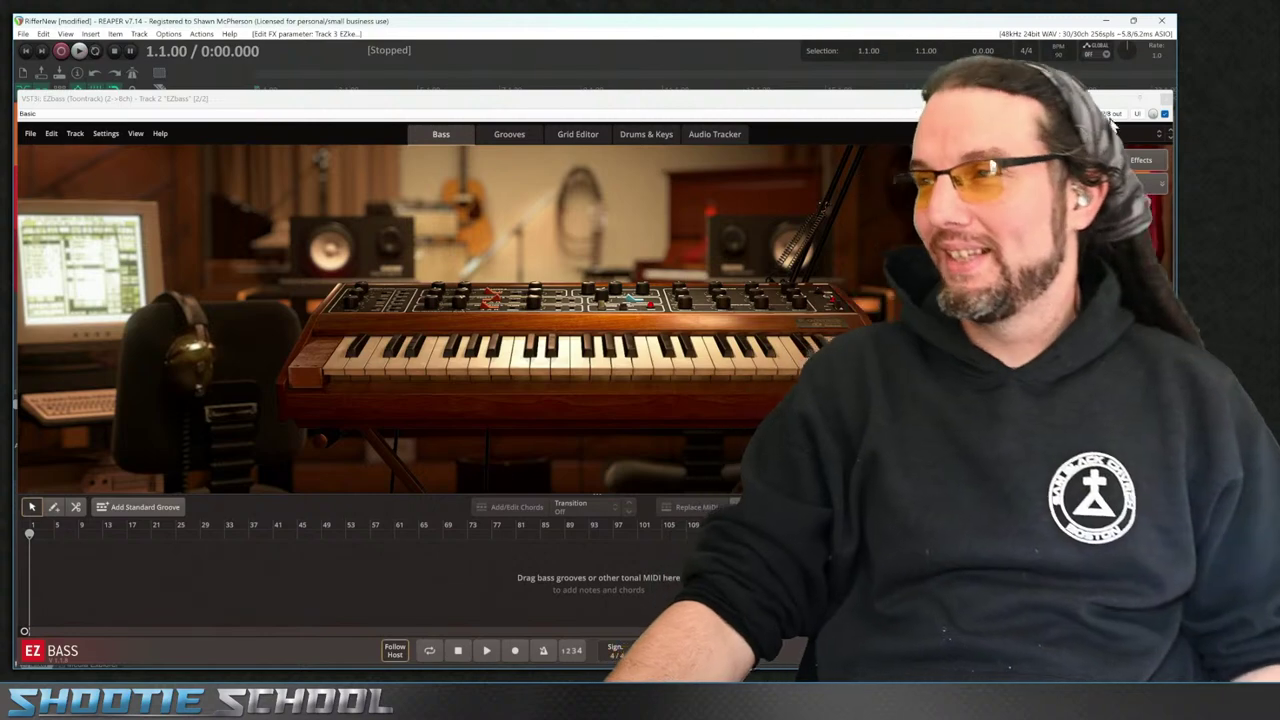
key(Escape)
double_click(200, 24)
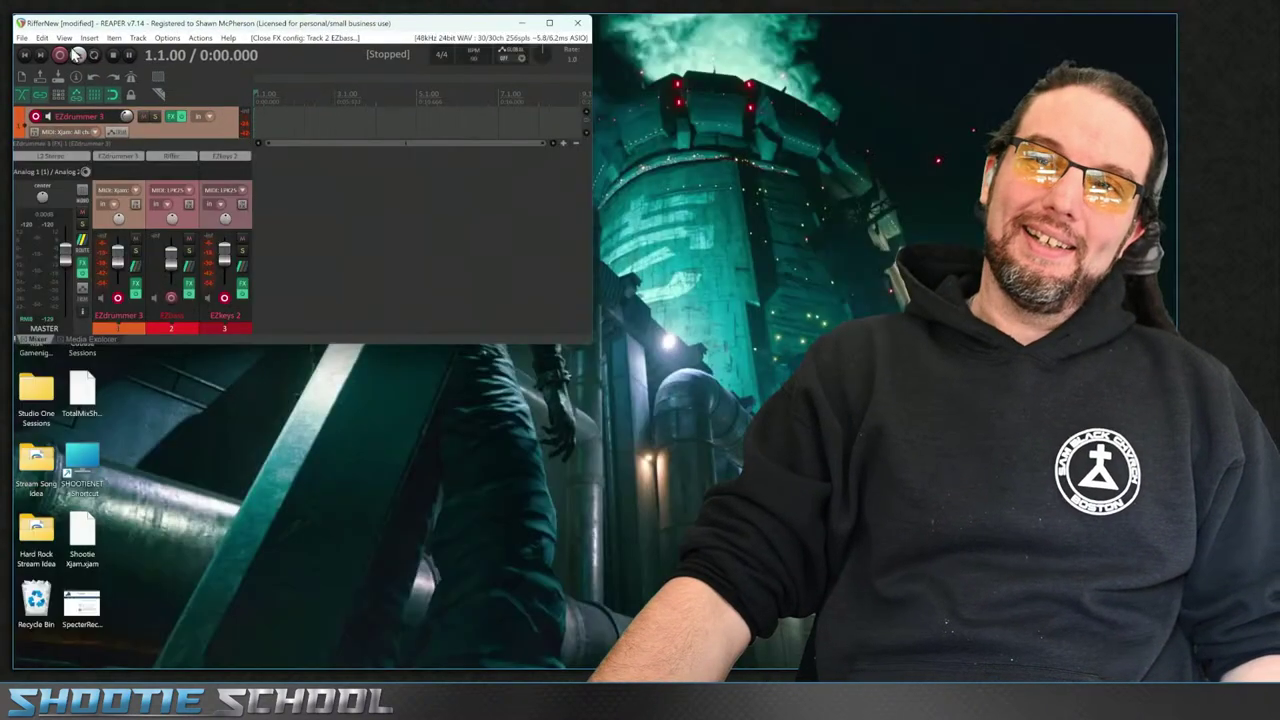
click(551, 22)
Close the RifferNew project without saving its changes
click(22, 34)
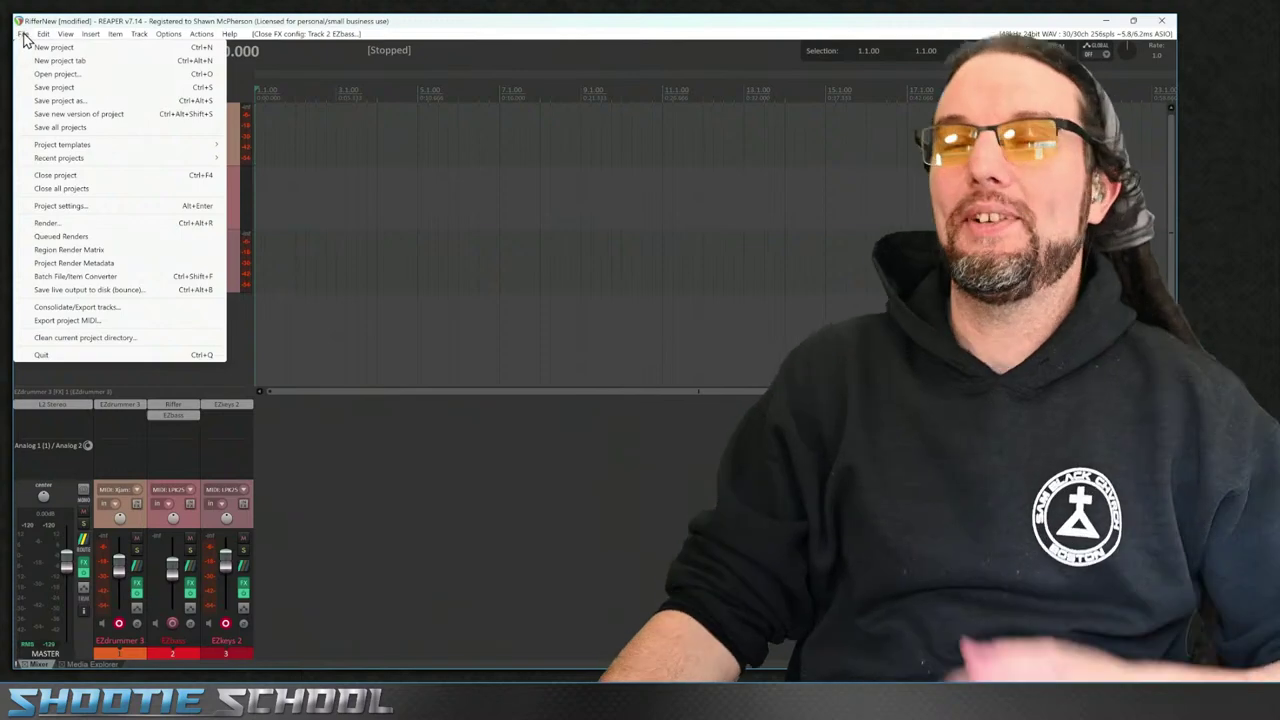
click(66, 176)
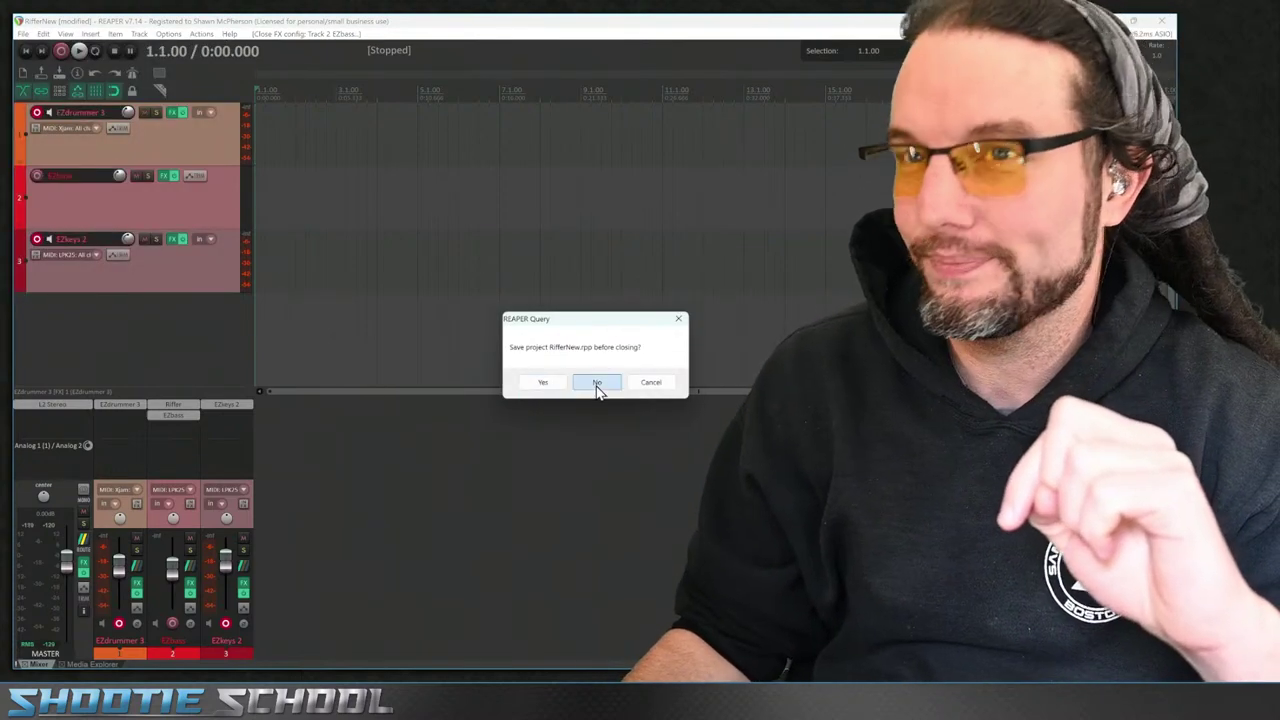
click(597, 382)
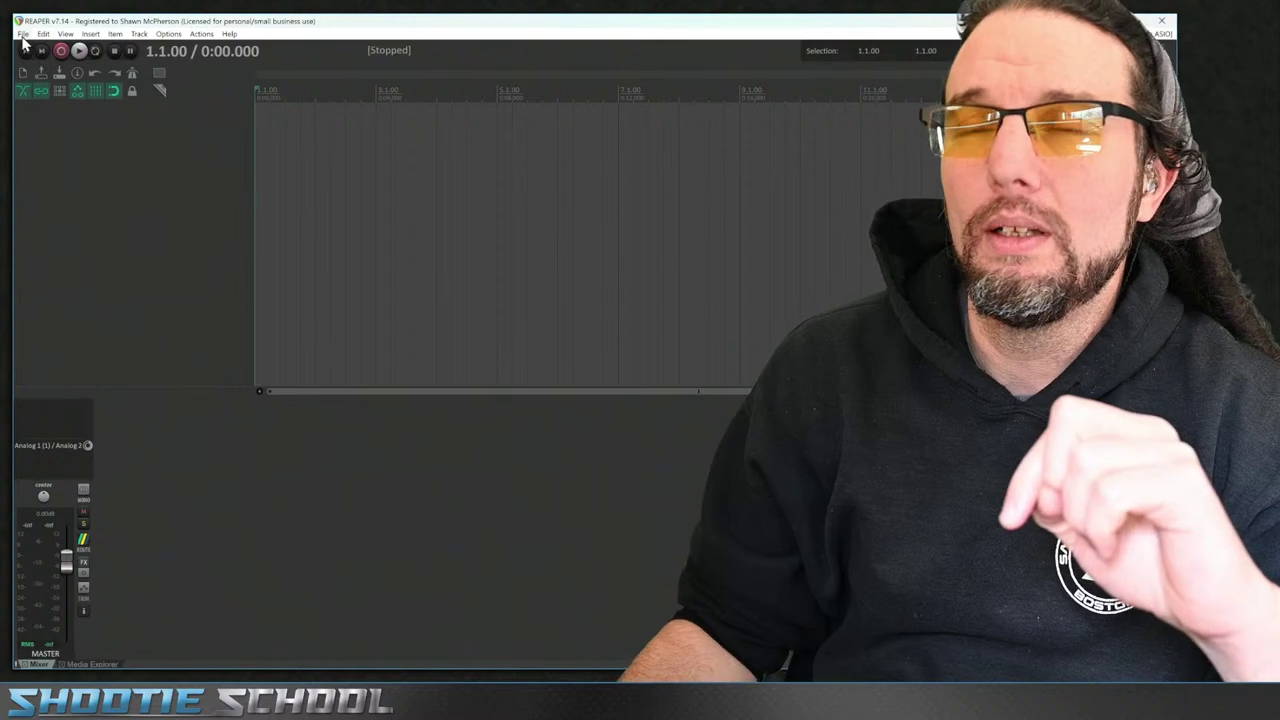
Start a new project from the project template containing EZdrummer 3, EZbass and EZkeys 2 tracks
click(22, 33)
click(22, 33)
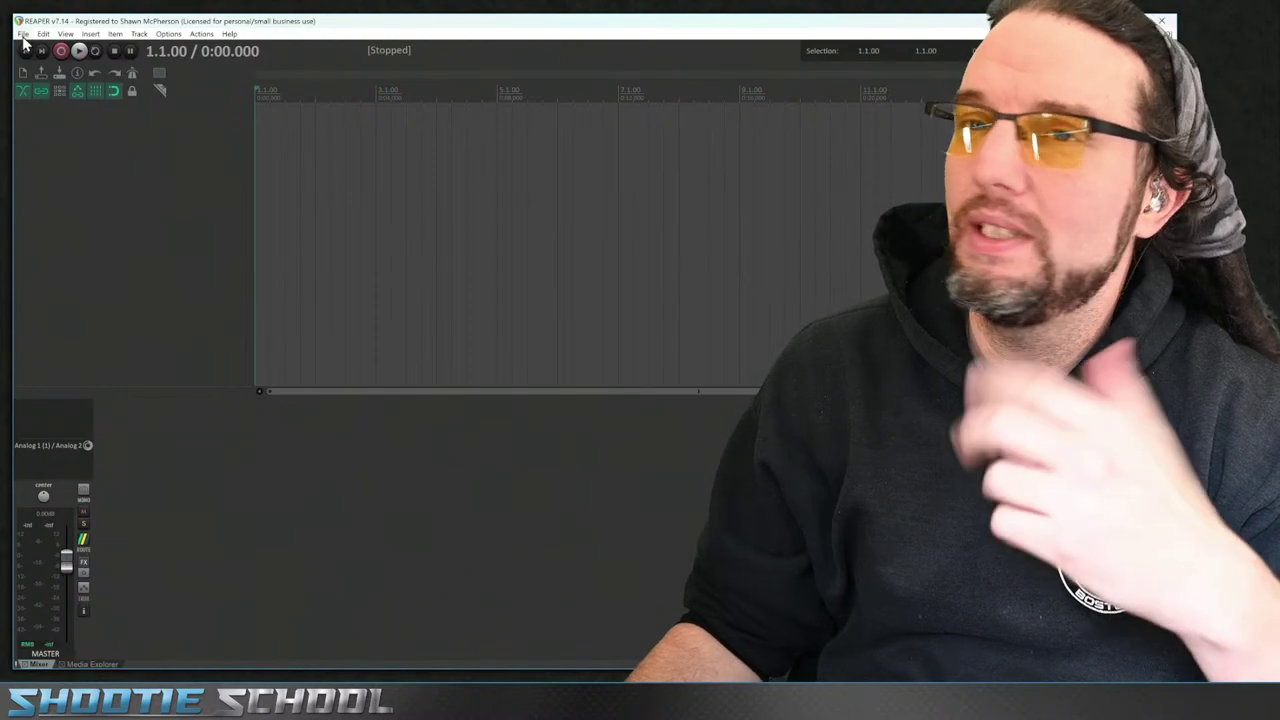
click(23, 34)
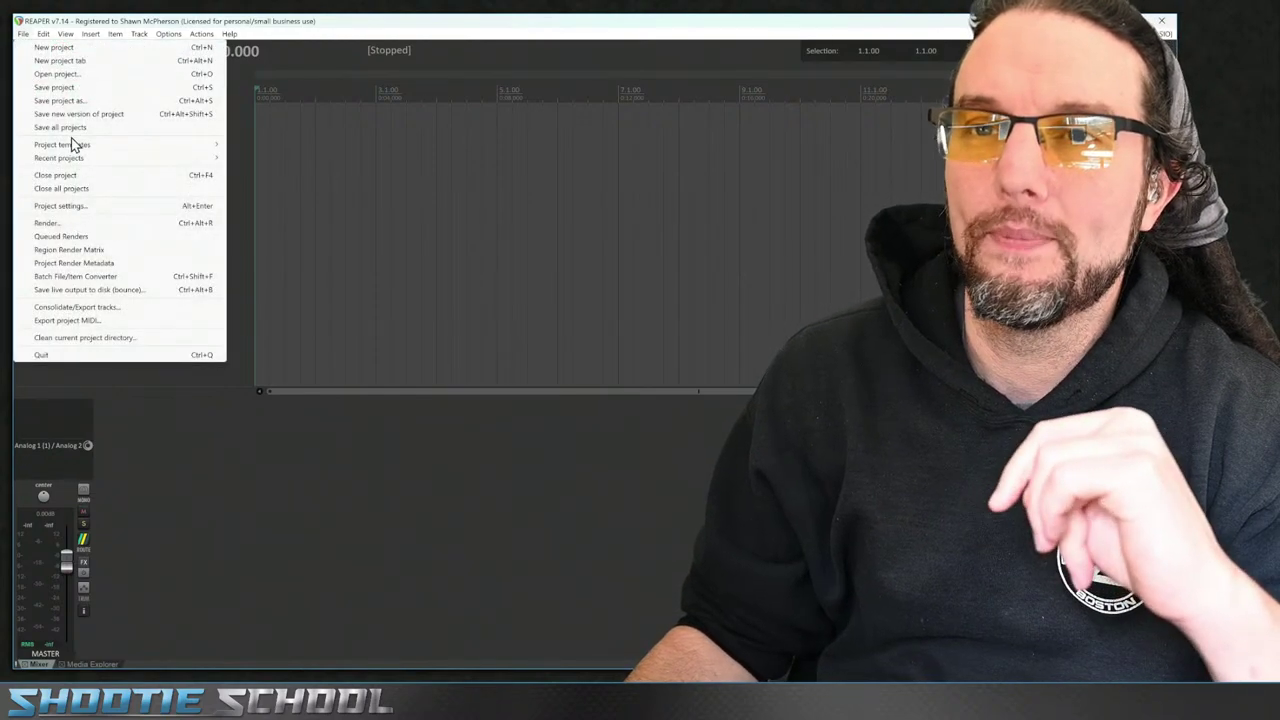
mouse_move(72, 146)
click(258, 163)
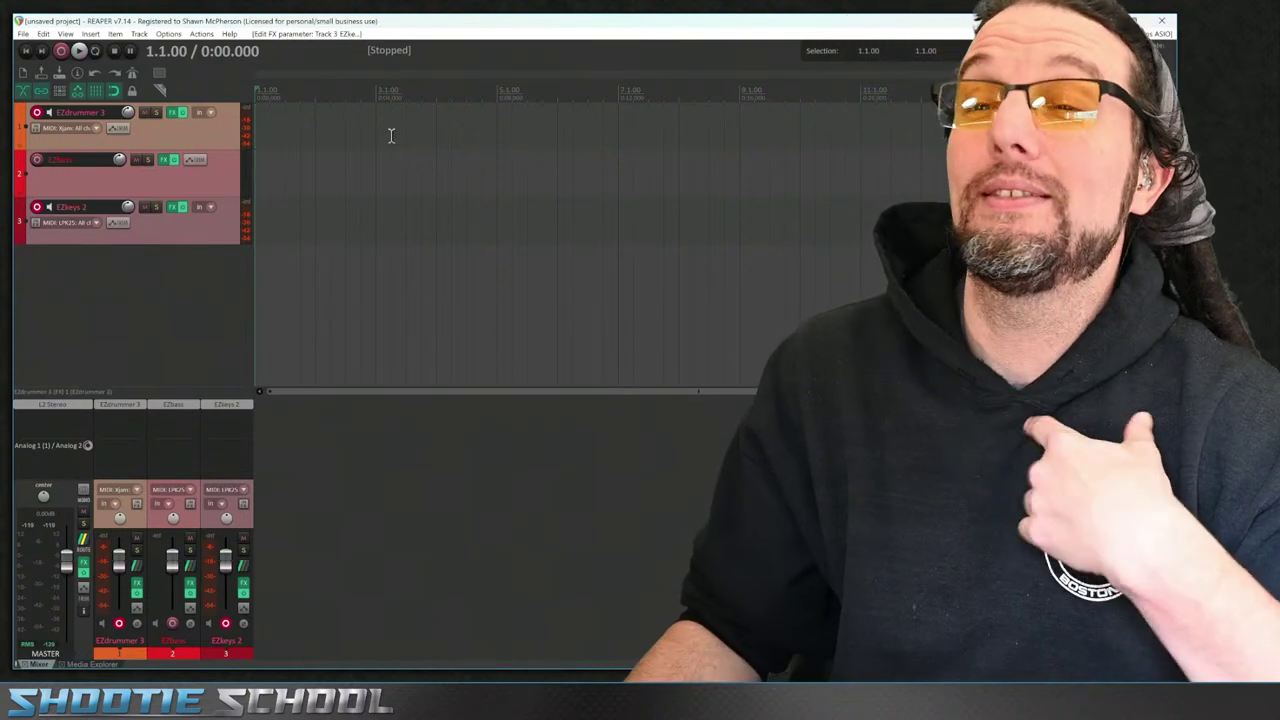
Disarm the EZkeys 2 and EZdrummer 3 tracks, and remove the EZbass and EZkeys 2 tracks from the project
click(37, 206)
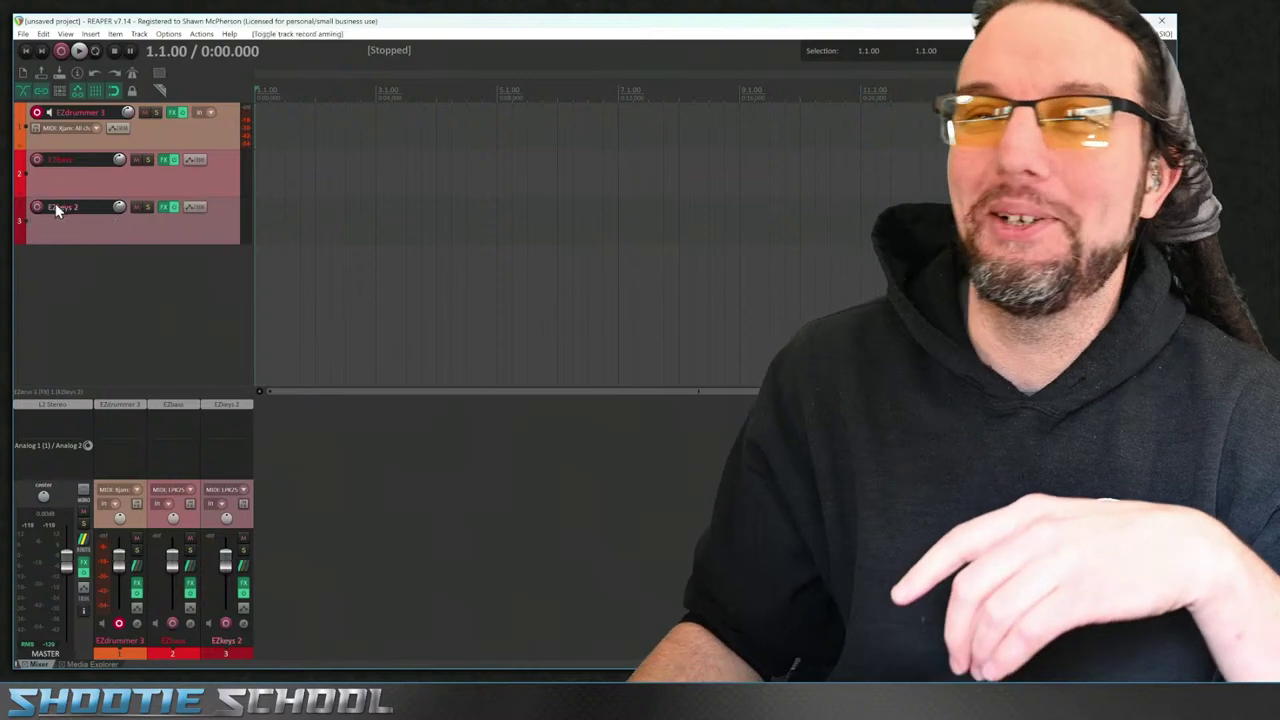
click(37, 113)
click(188, 189)
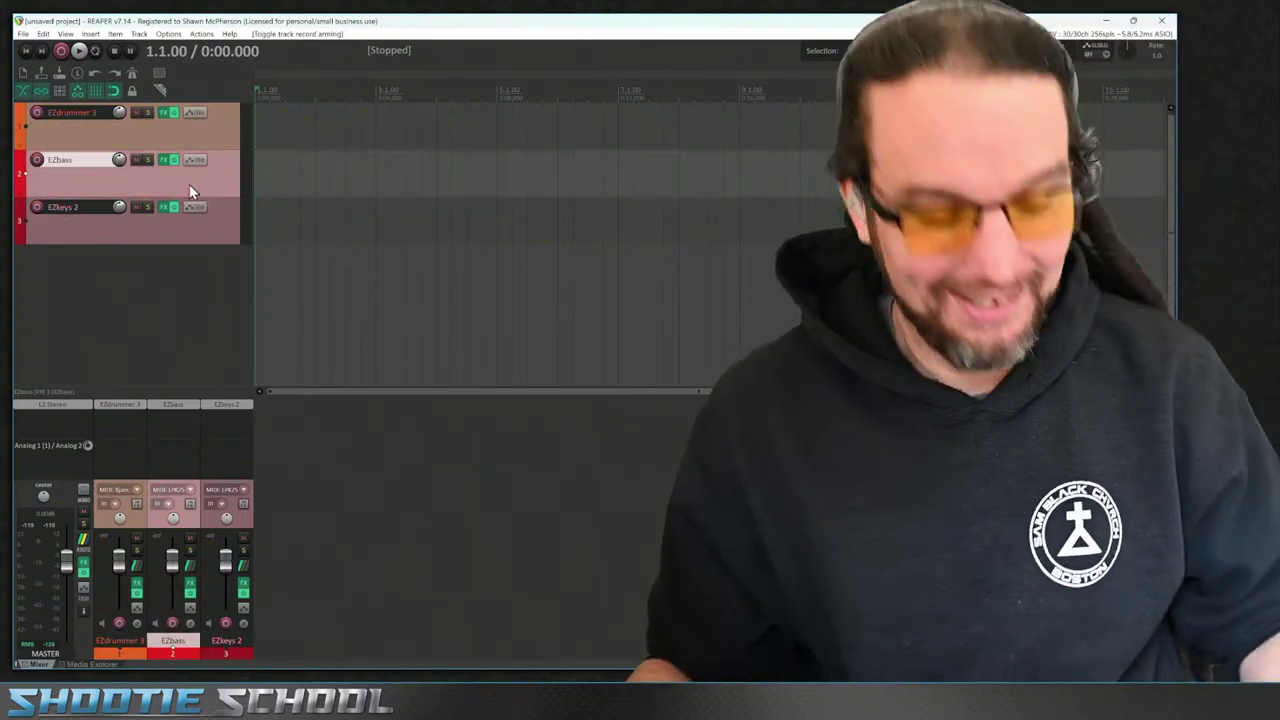
right_click(168, 231)
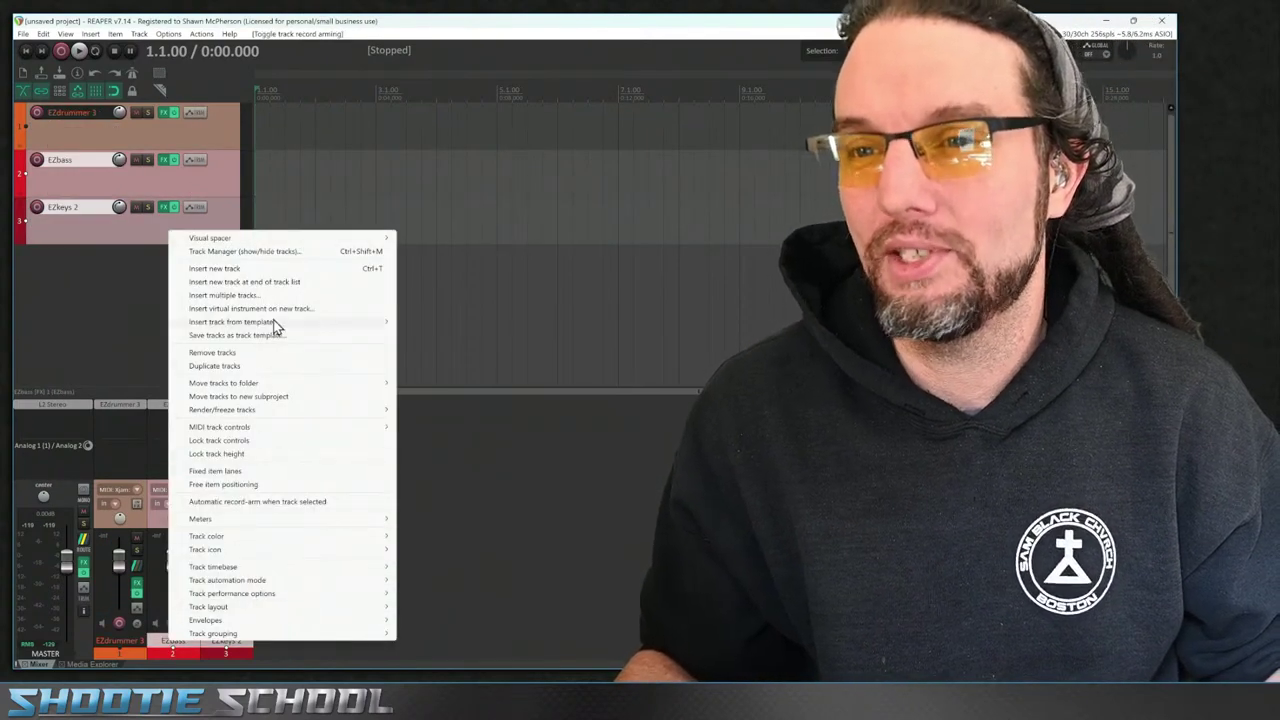
click(228, 352)
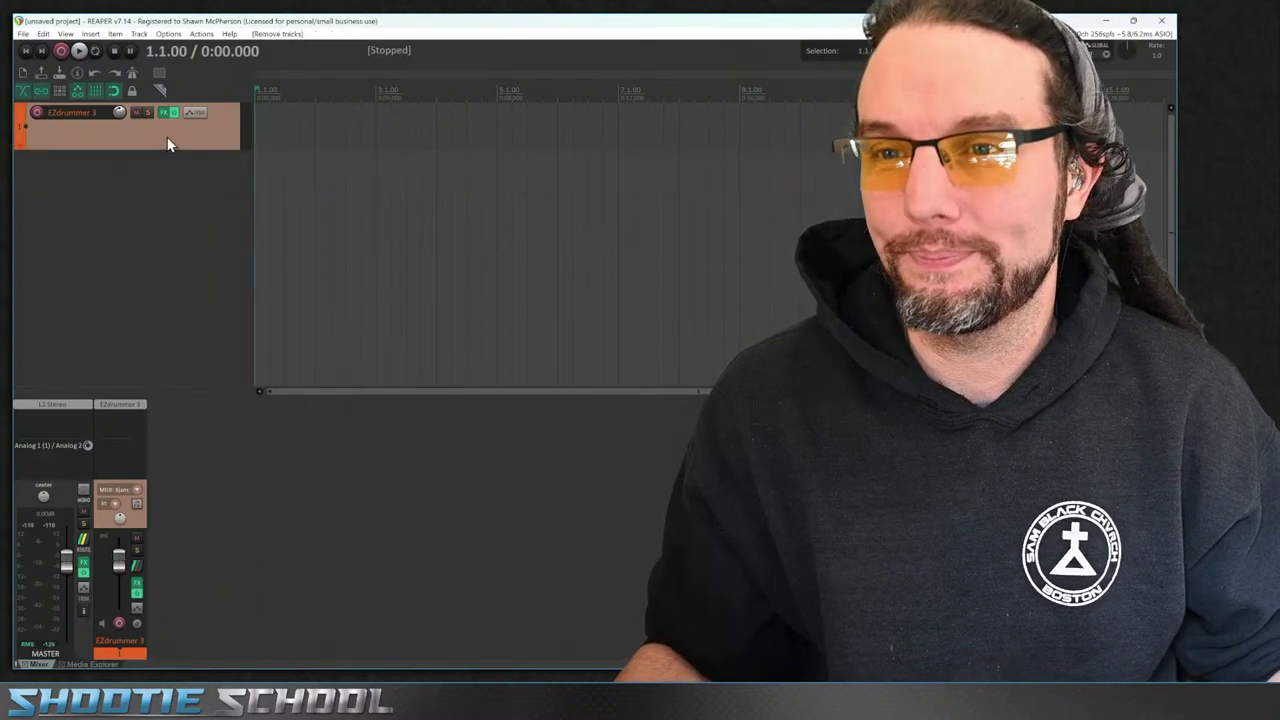
Open EZdrummer 3 on its track and show its groove library
click(122, 408)
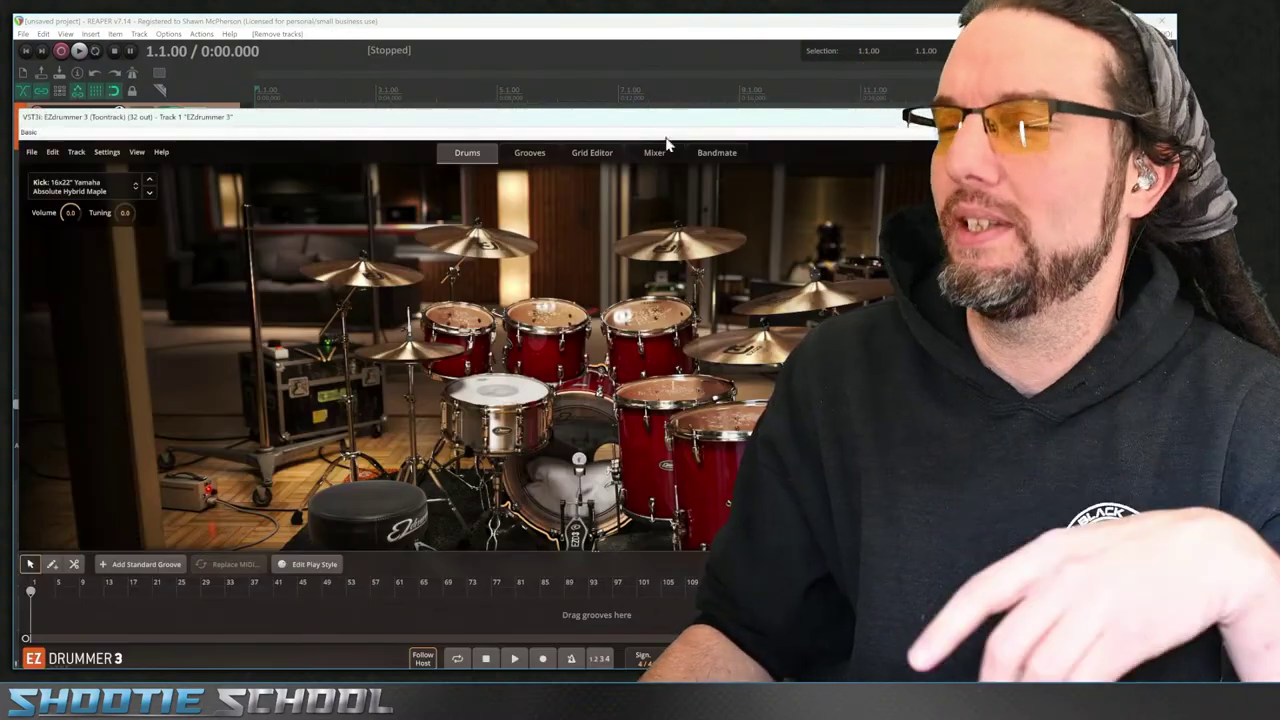
click(533, 154)
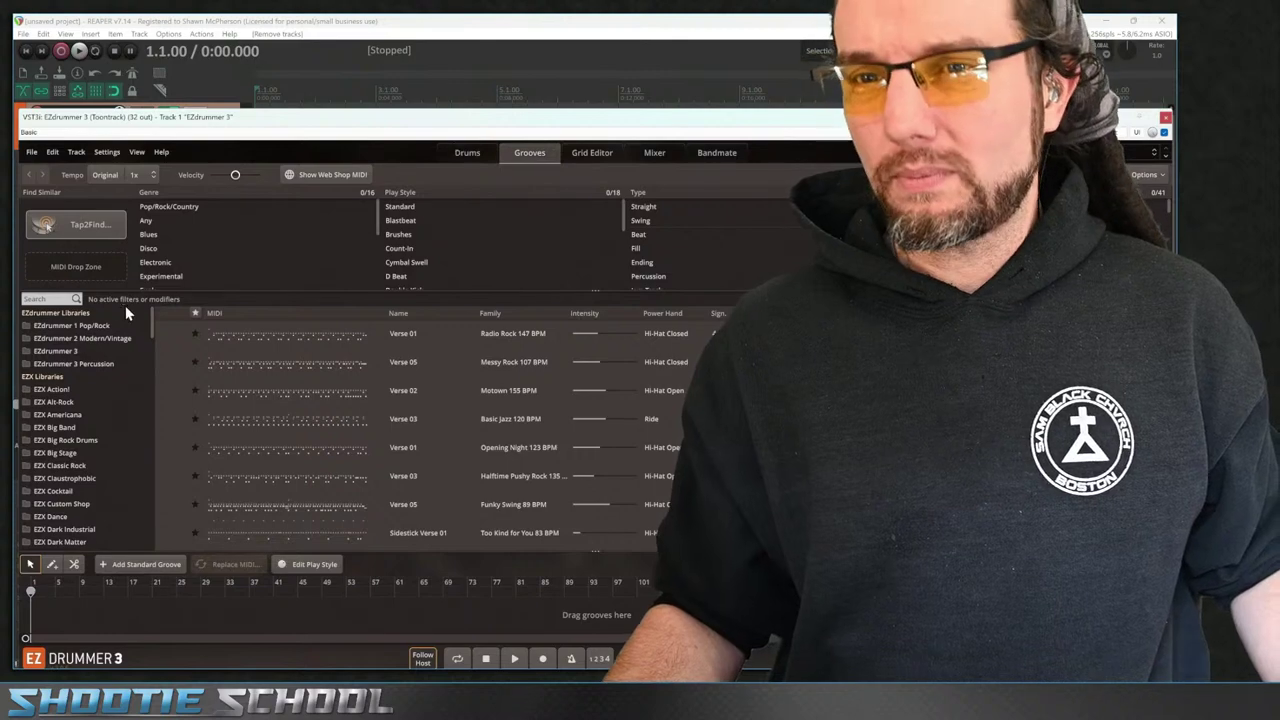
scroll(111, 376, down, 1)
scroll(117, 374, up, 1)
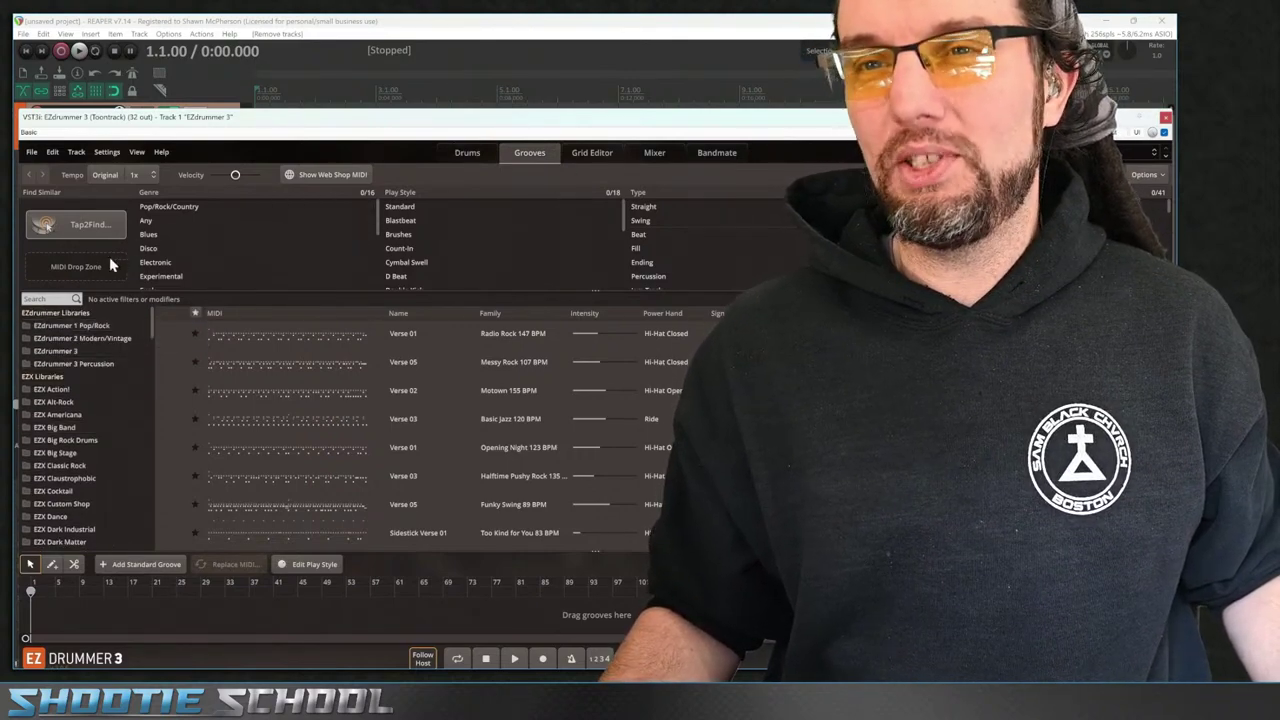
Enter a Tap2Find beat at 1/16 resolution with snare hits on every fourth step and kick hits on every step
click(45, 225)
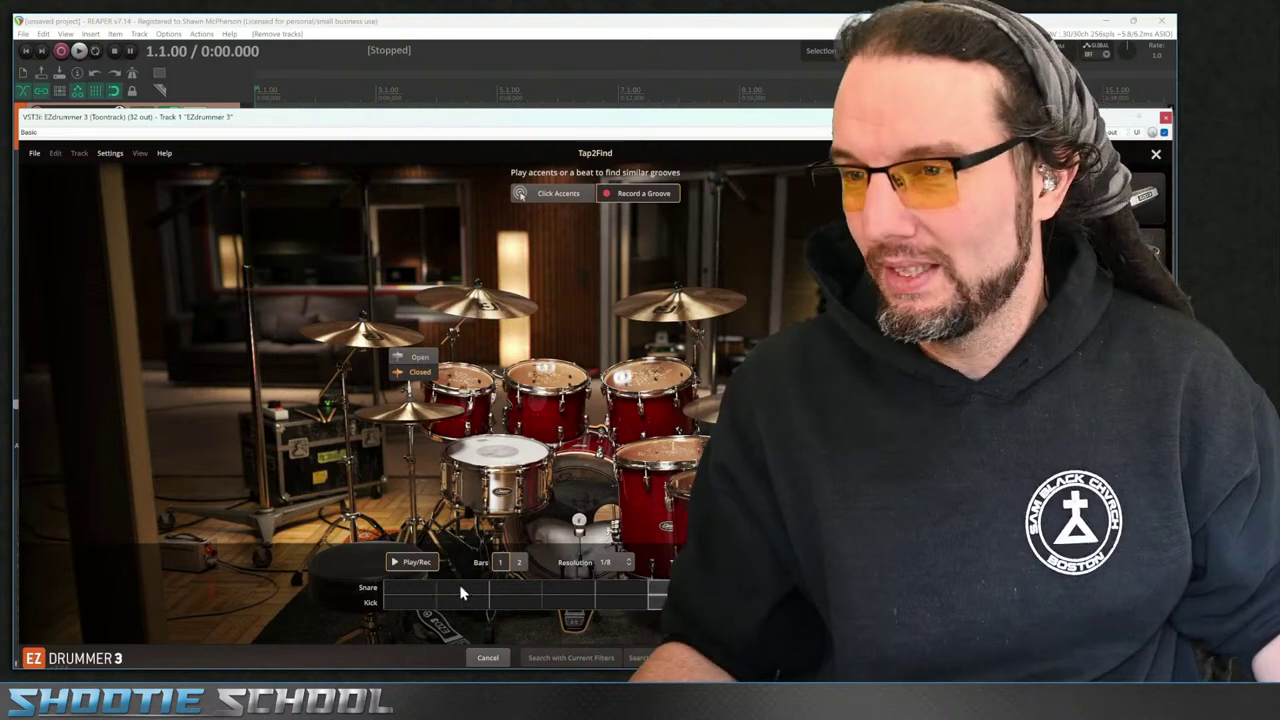
click(614, 562)
click(653, 457)
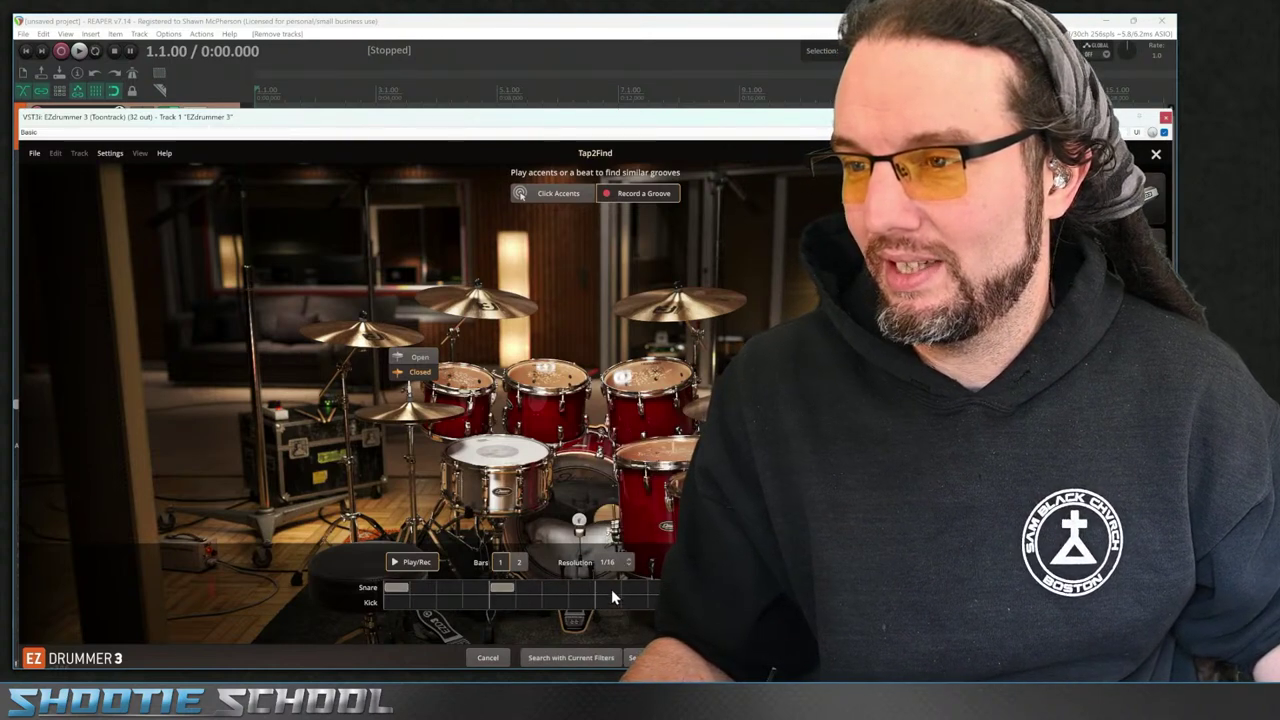
click(396, 602)
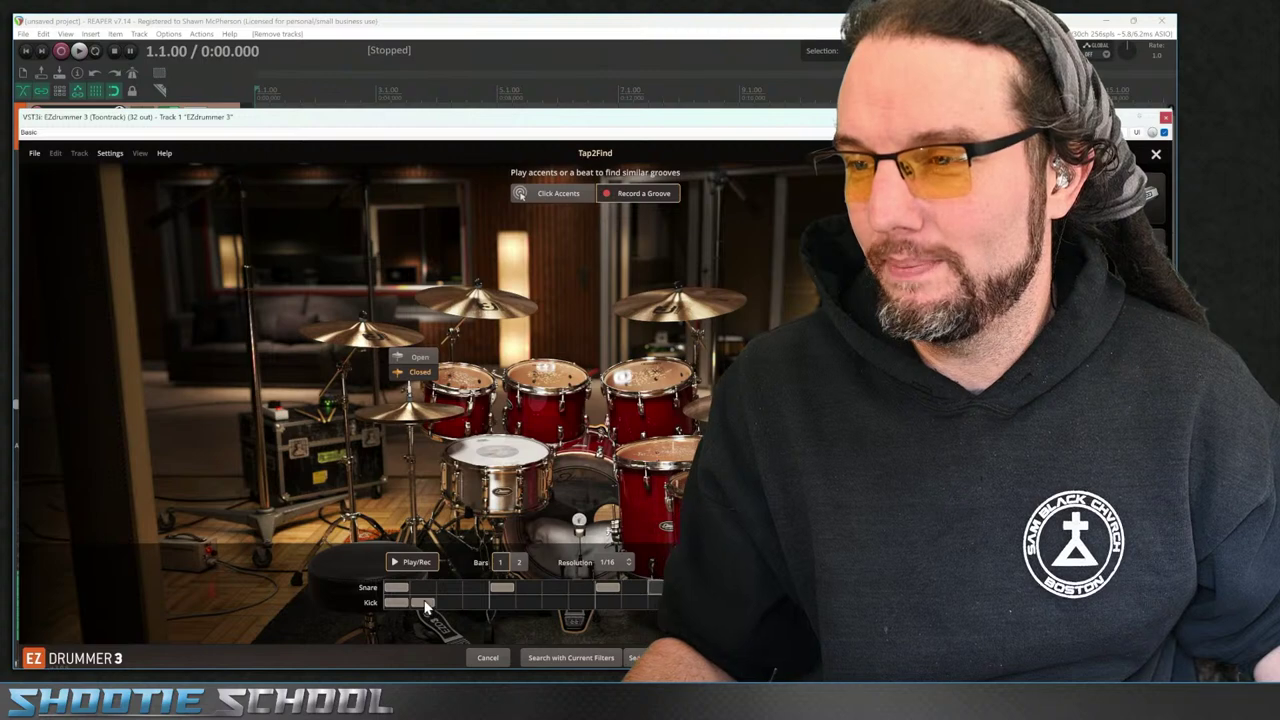
drag(410, 602, 668, 602)
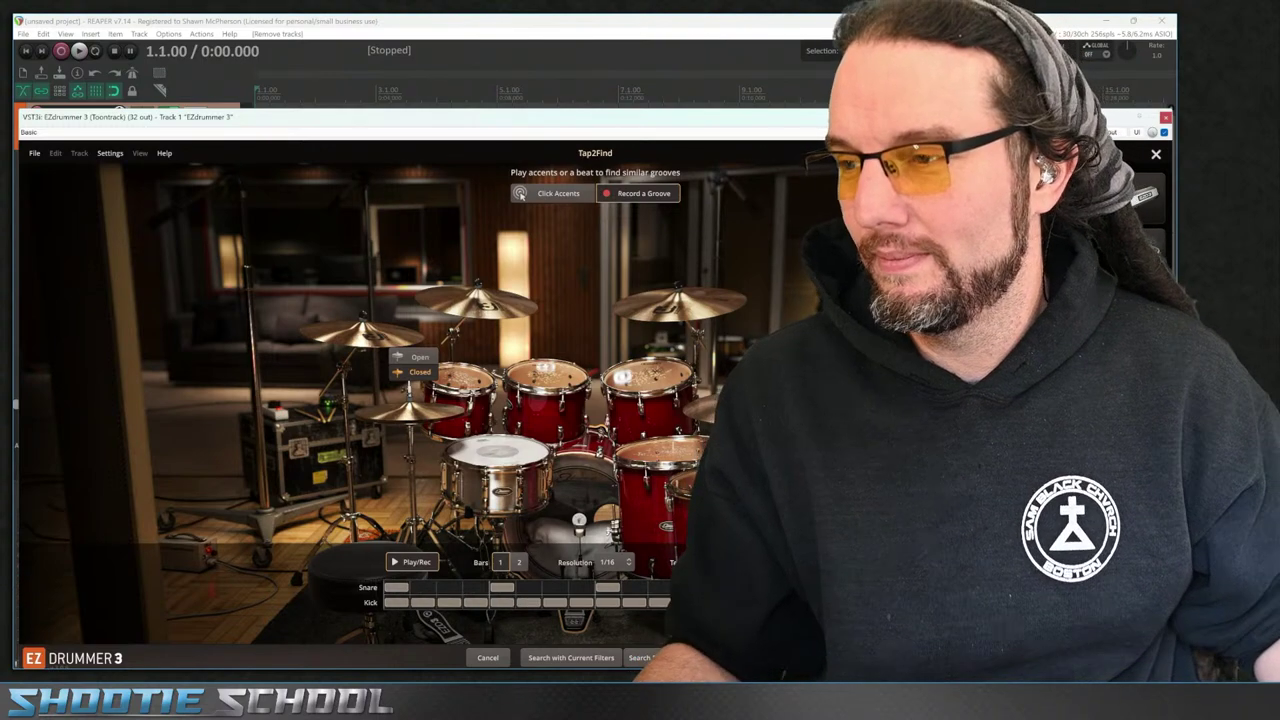
Search for matching grooves with the current filters, and preview the China 03 groove from 170 BPM Carpet Rolls
click(571, 657)
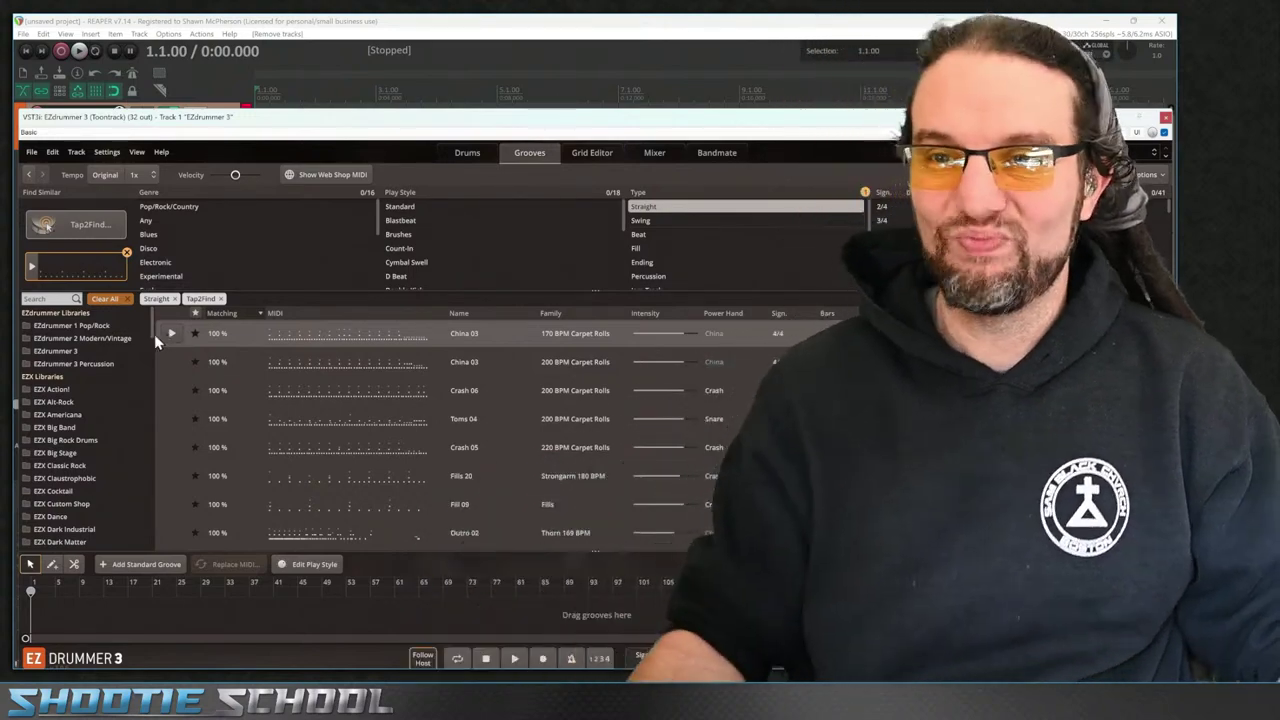
click(170, 336)
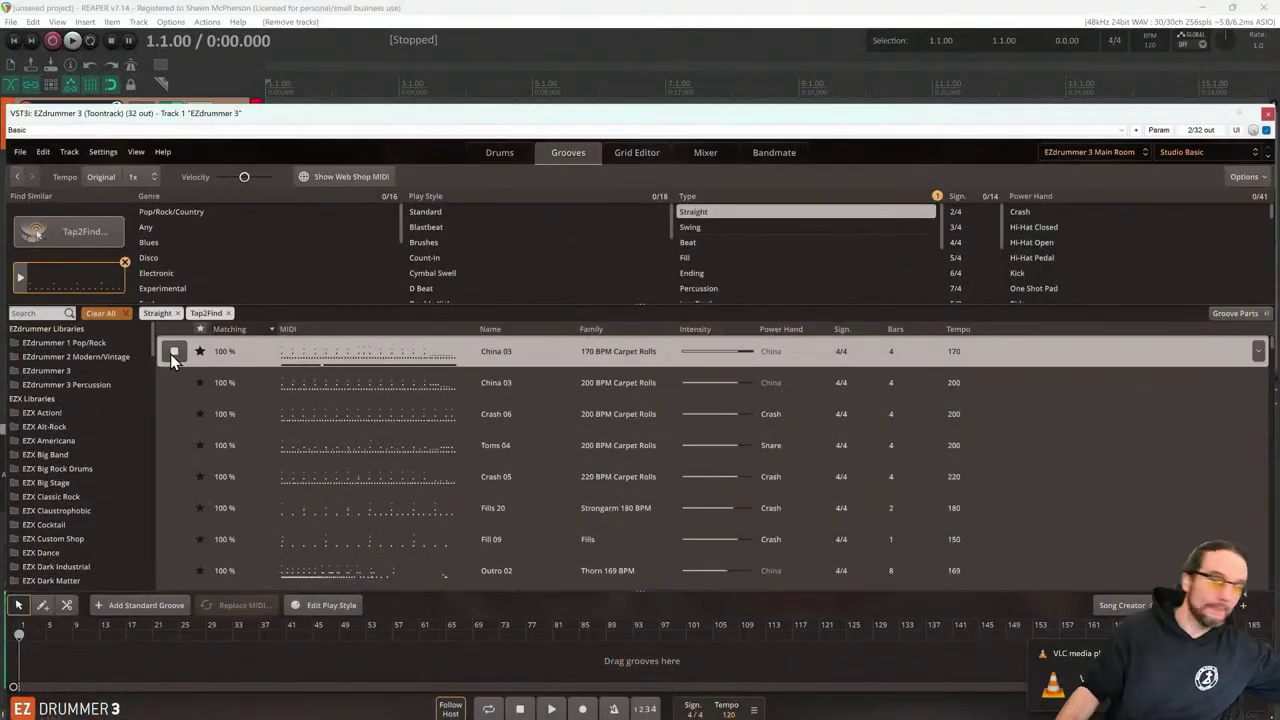
Stop the preview and place the China 03 groove from 170 BPM Carpet Rolls at the start of the song track
click(182, 353)
click(179, 352)
click(173, 355)
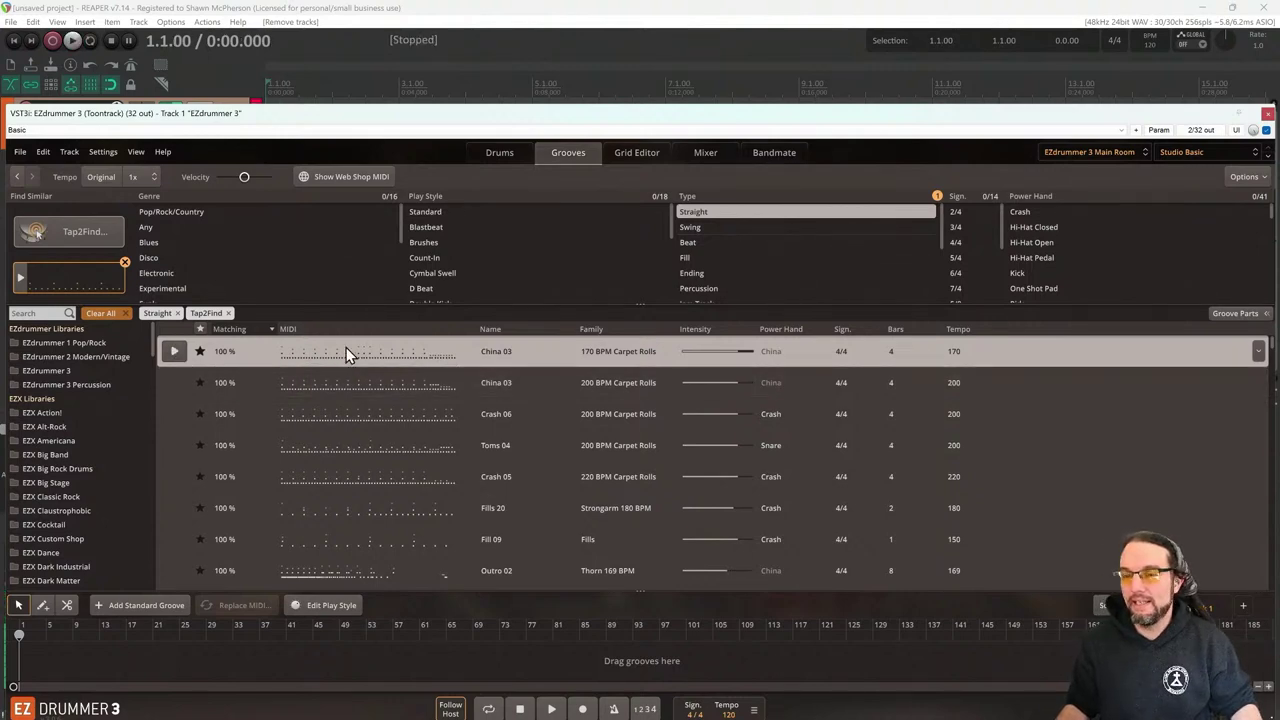
scroll(132, 575, down, 10)
drag(30, 667, 25, 662)
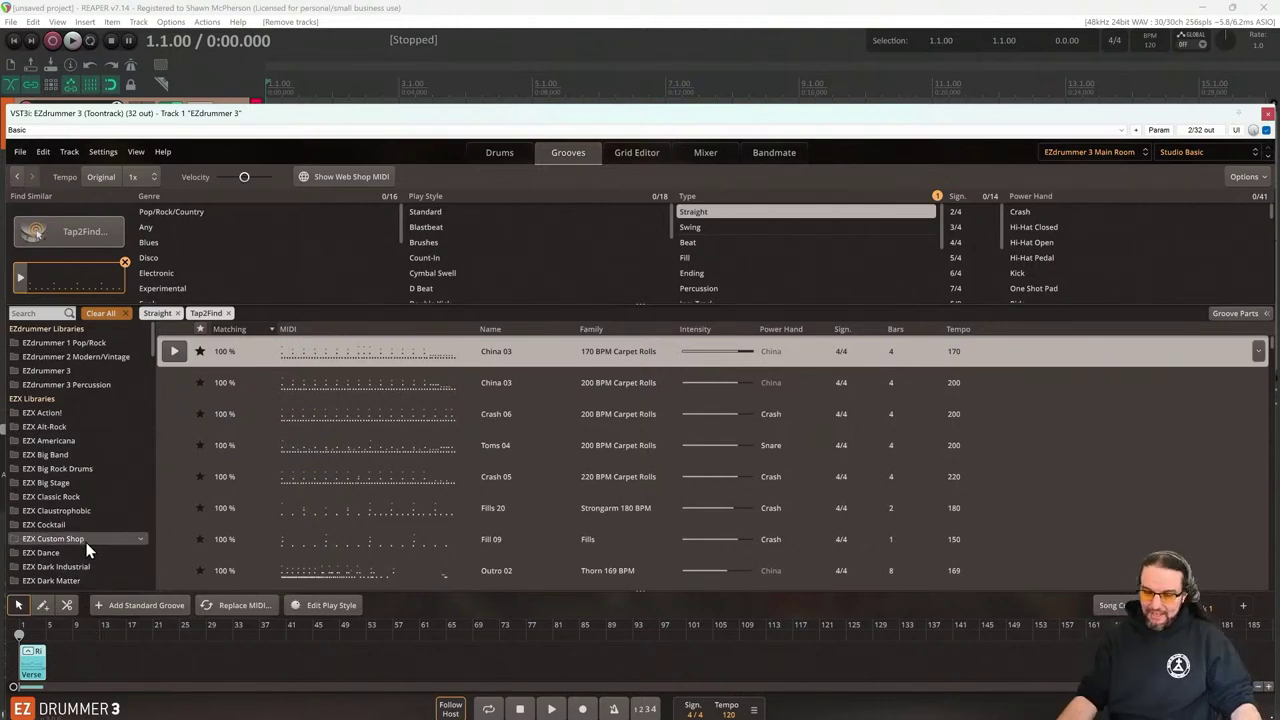
Switch the drum library to Death Metal and preview the 170 BPM Carpet Rolls China 03 groove with it
click(1092, 152)
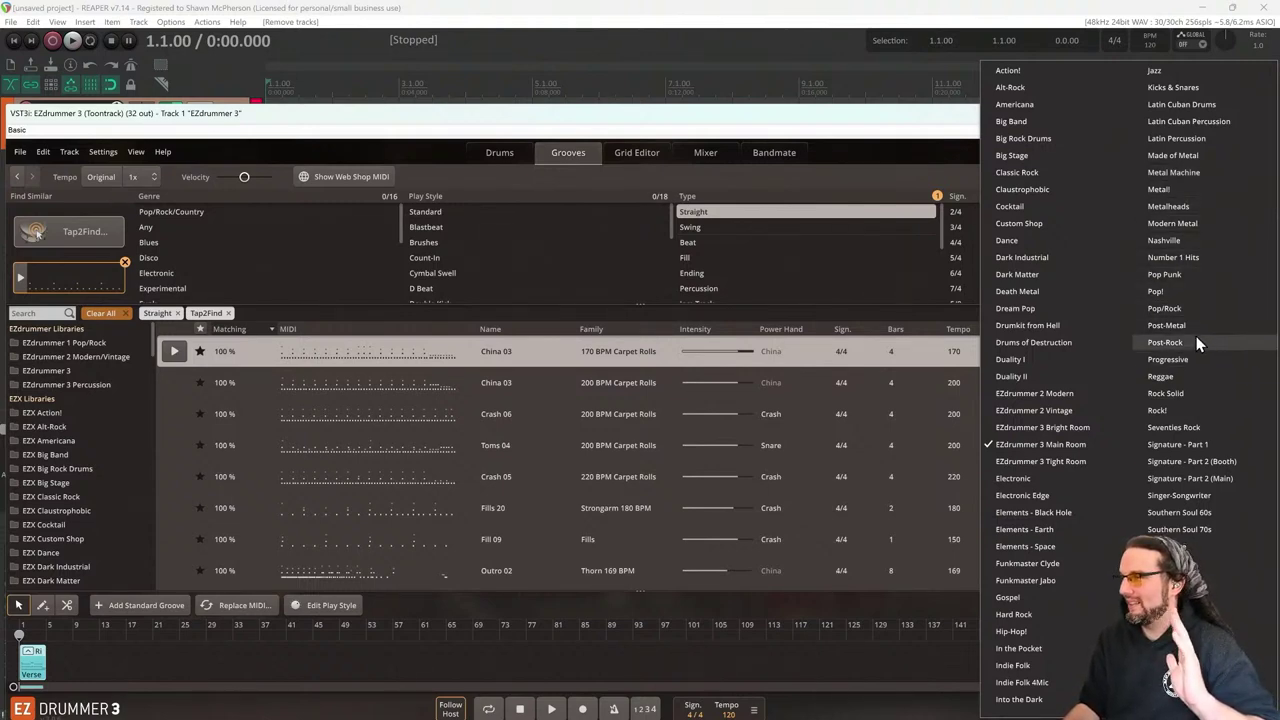
click(1050, 292)
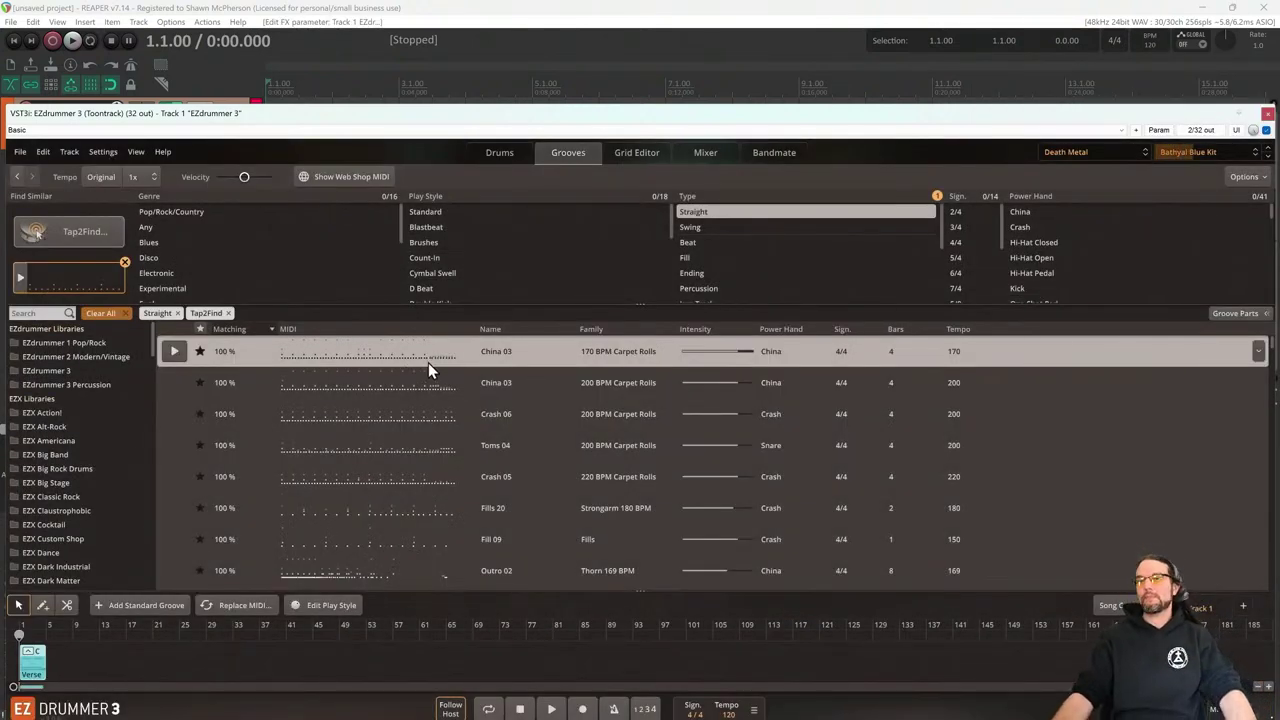
click(173, 352)
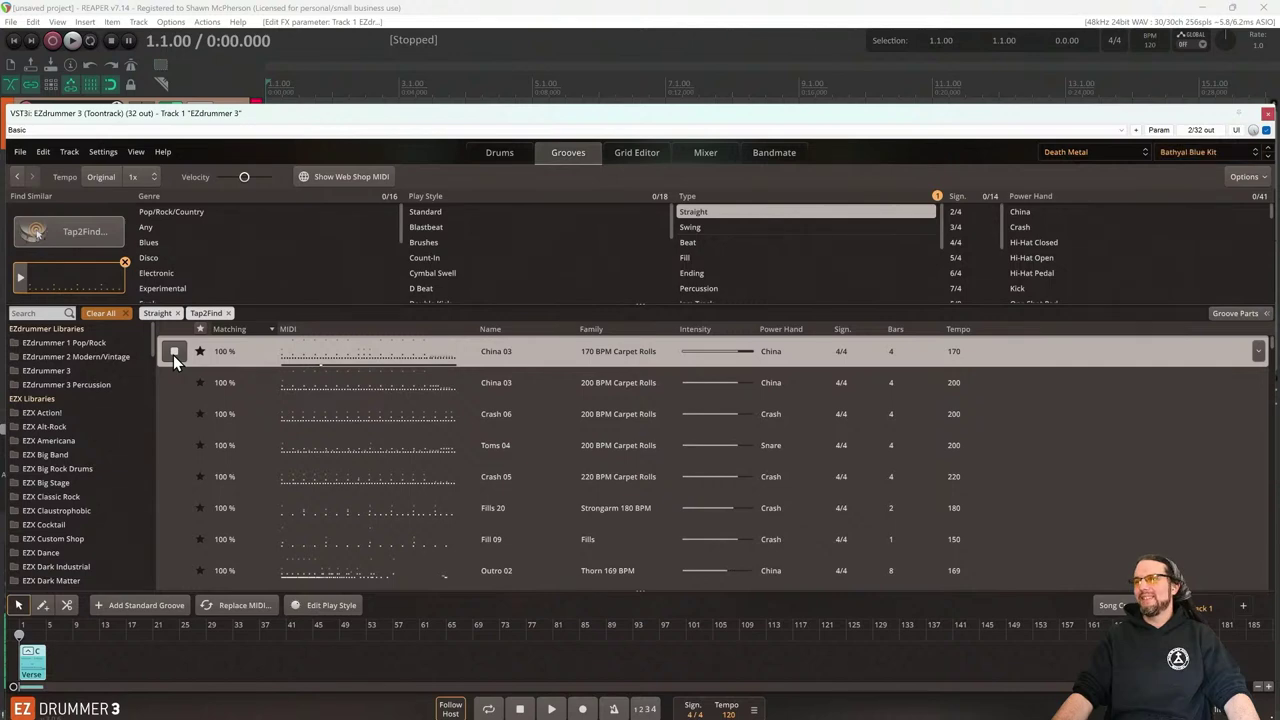
From the drum kit view, loop the placed groove on the song track and close the plugin window
click(490, 152)
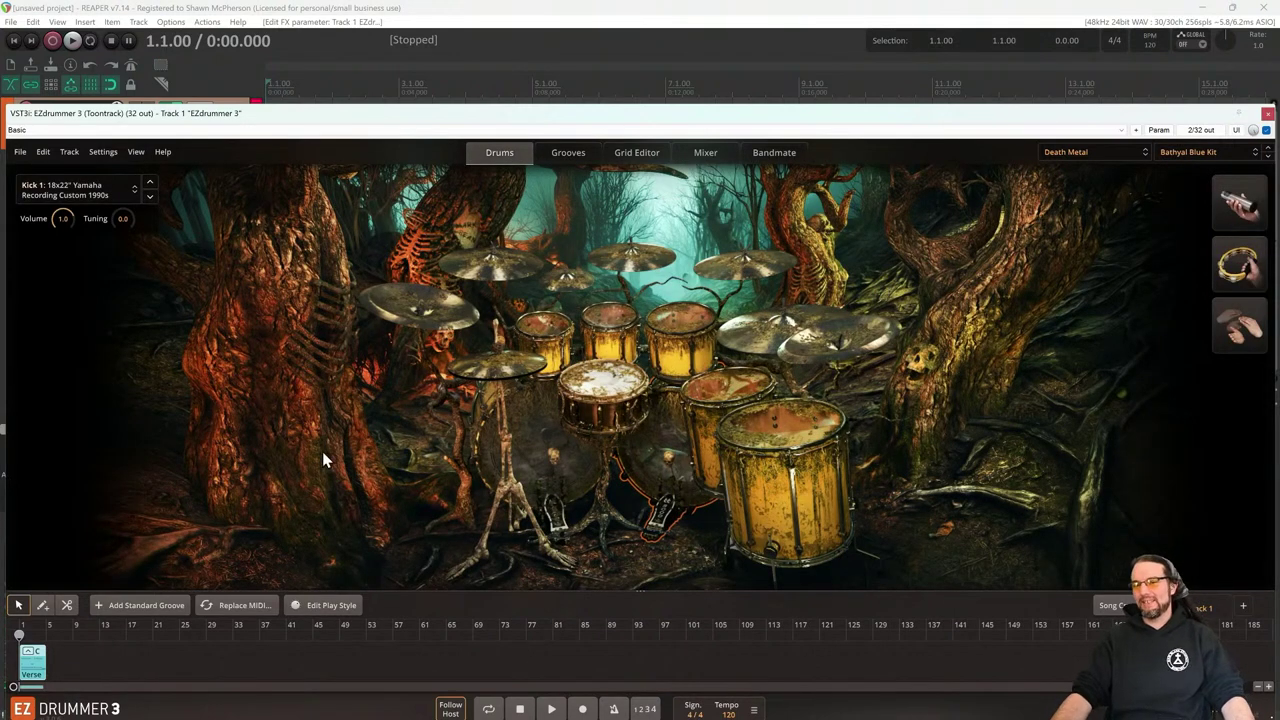
click(30, 625)
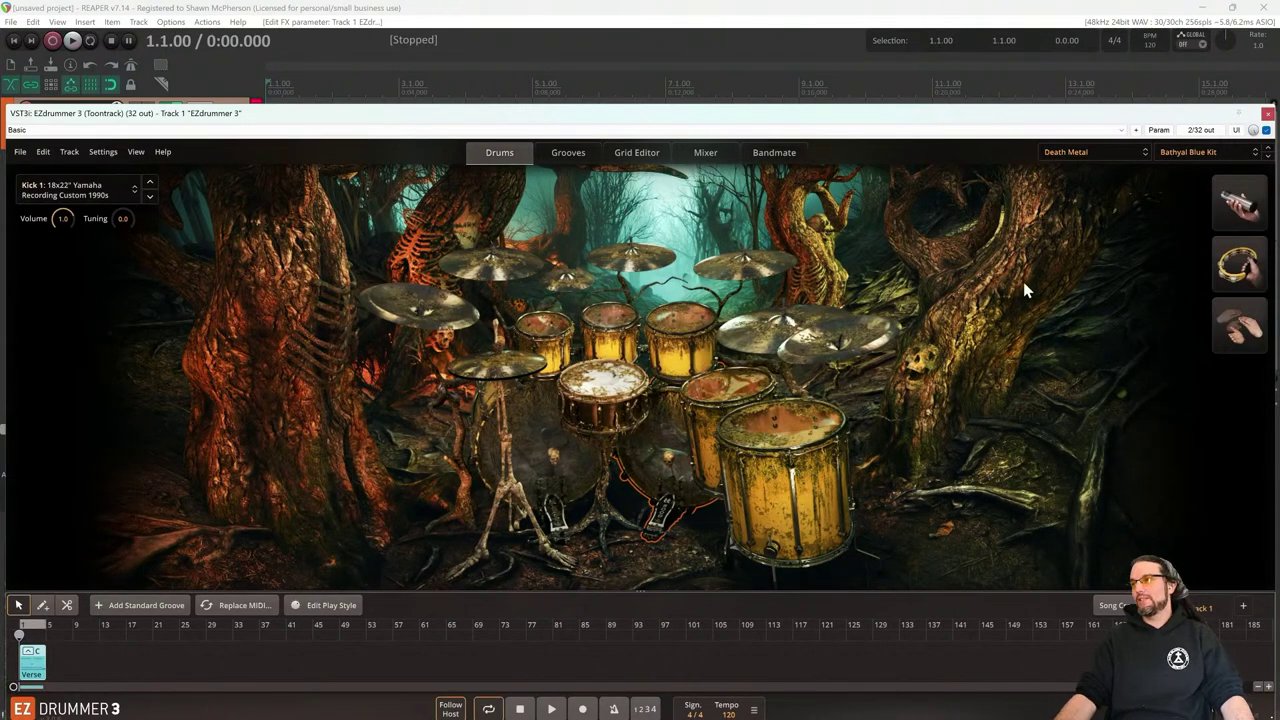
click(1267, 113)
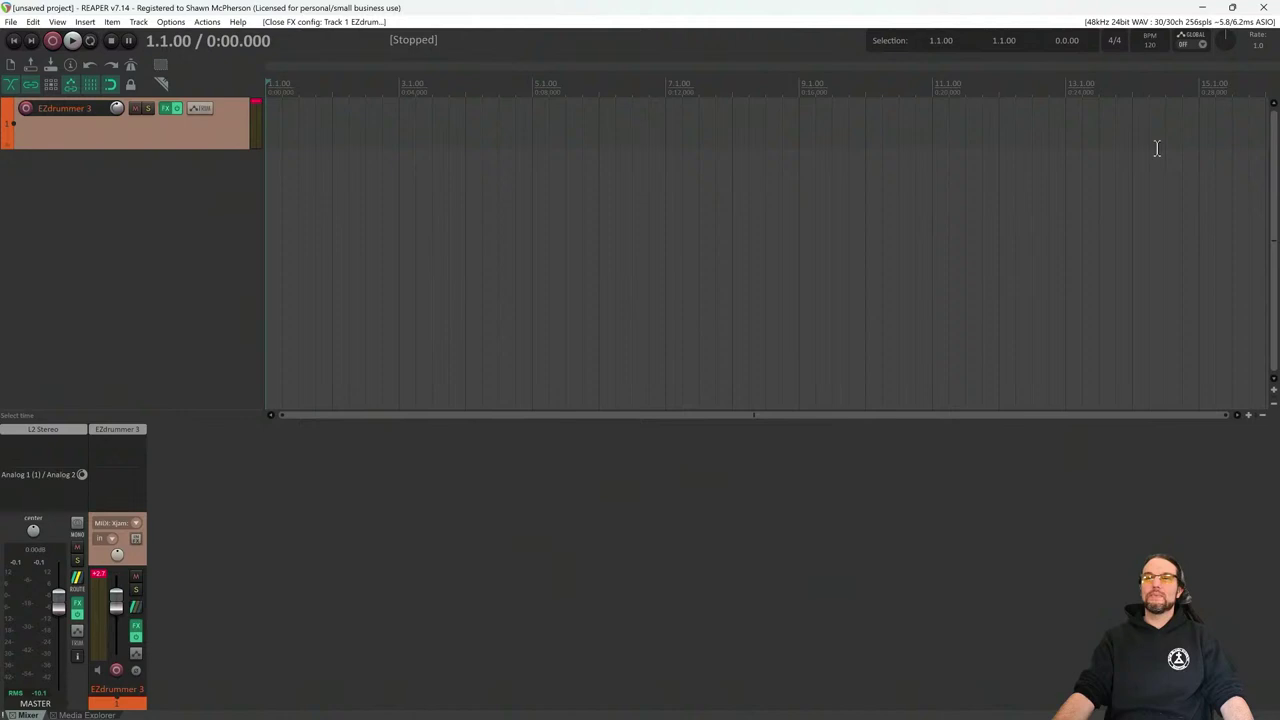
Insert the VST3i Kontakt 7 instrument on a new track, declining the extra multi-output routing tracks
right_click(101, 202)
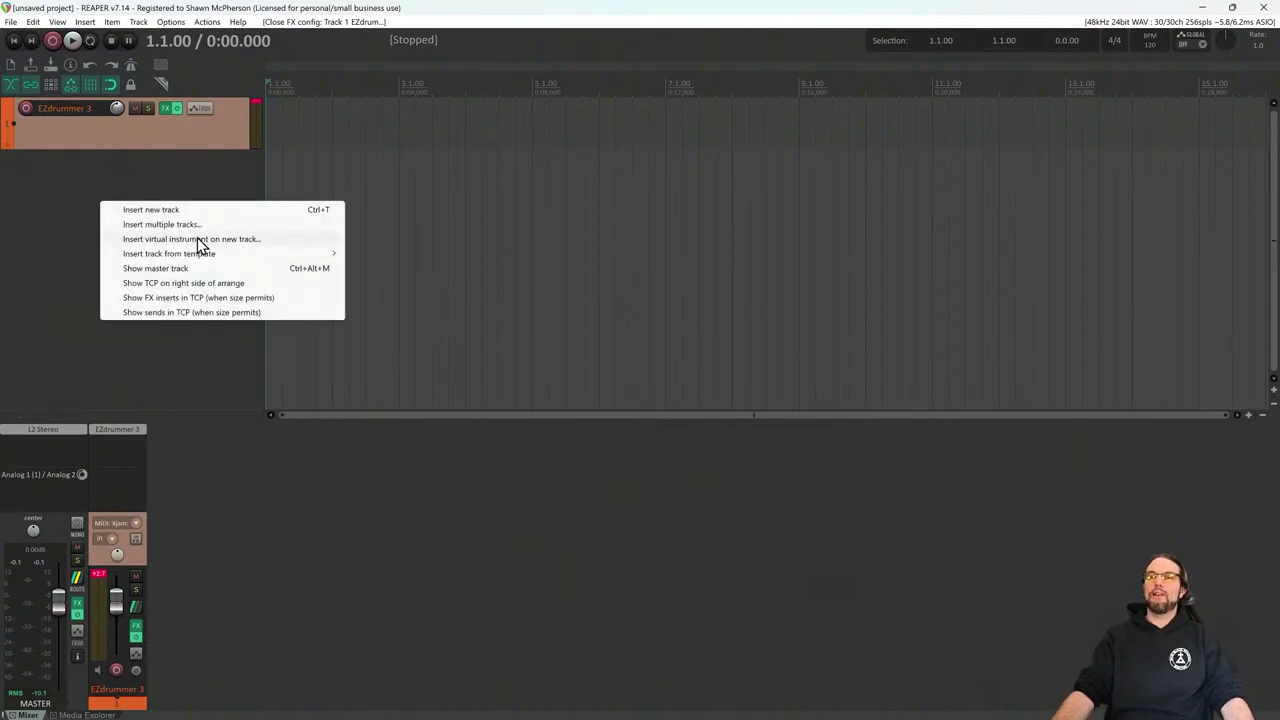
click(200, 239)
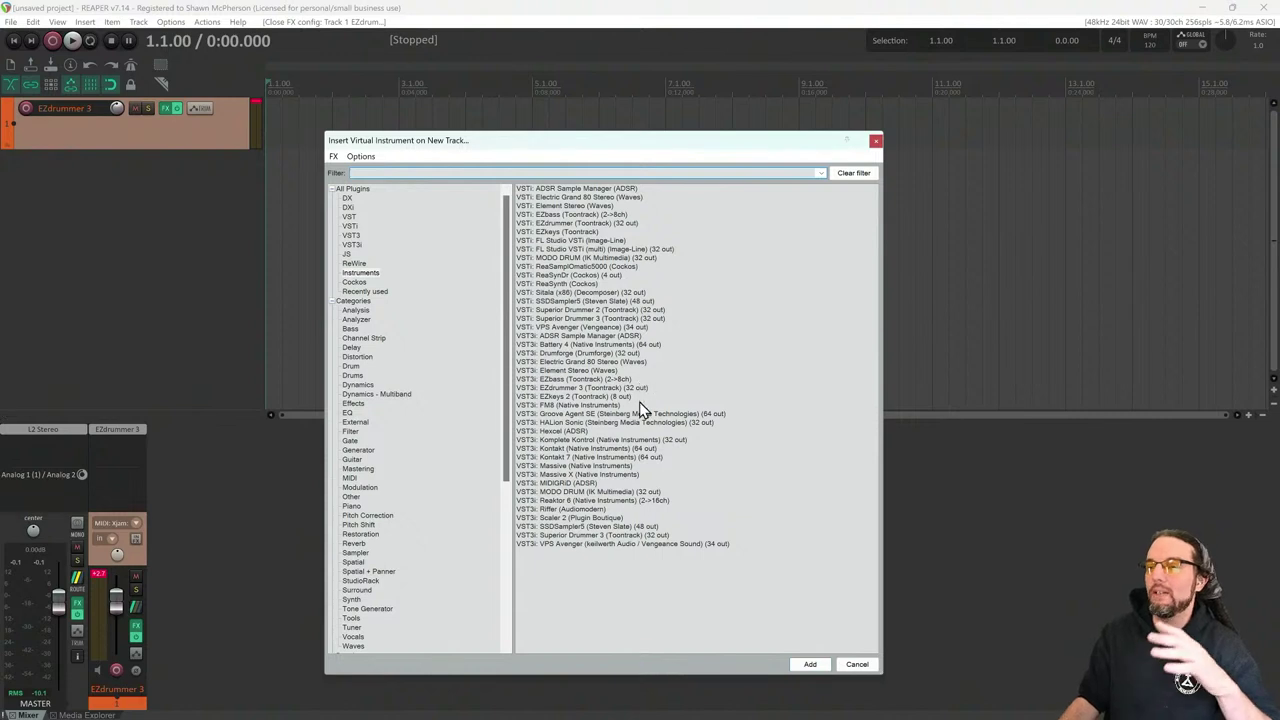
click(572, 460)
double_click(553, 458)
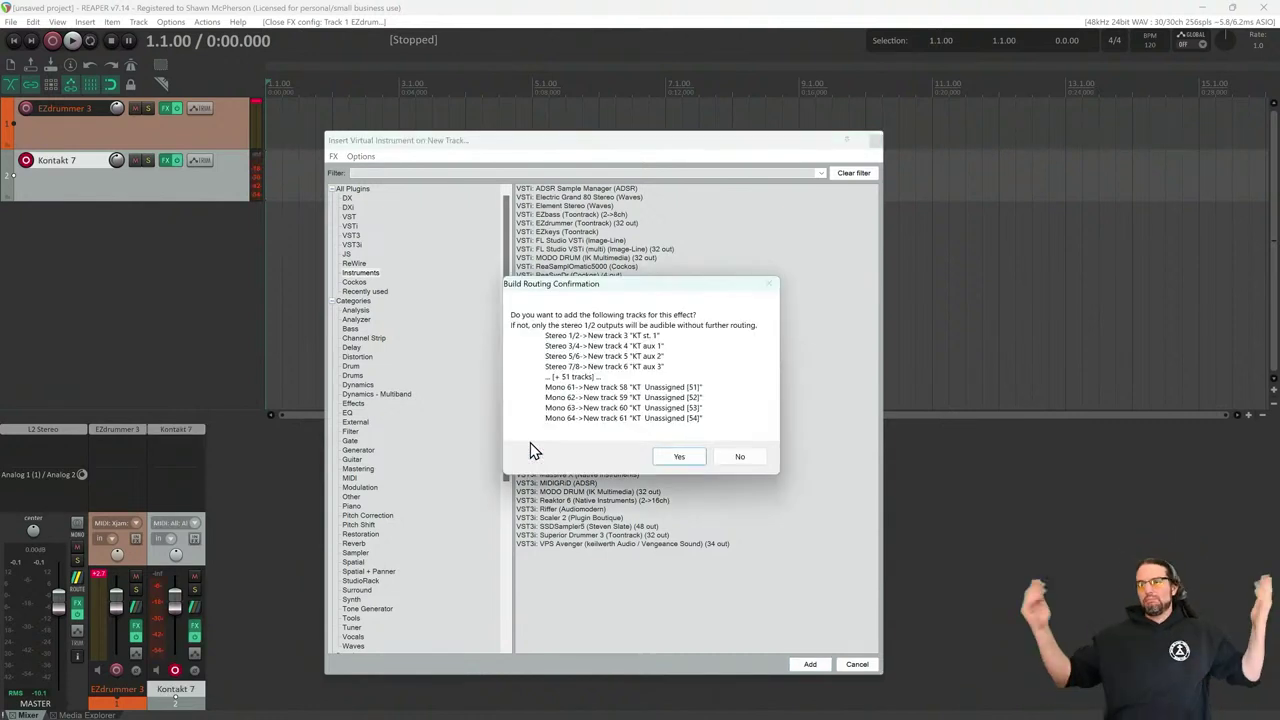
click(757, 458)
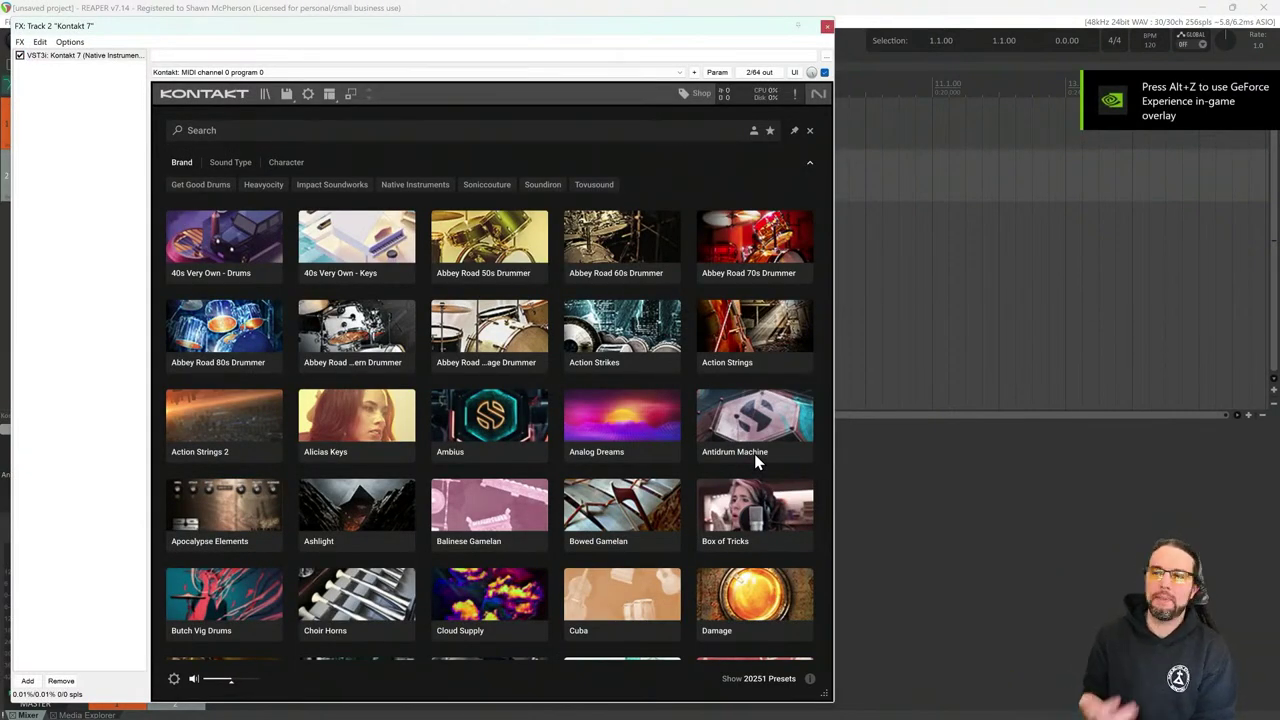
Browse Kontakt's instrument libraries and show the presets of Shreddage 3 Hydra
scroll(600, 365, down, 3)
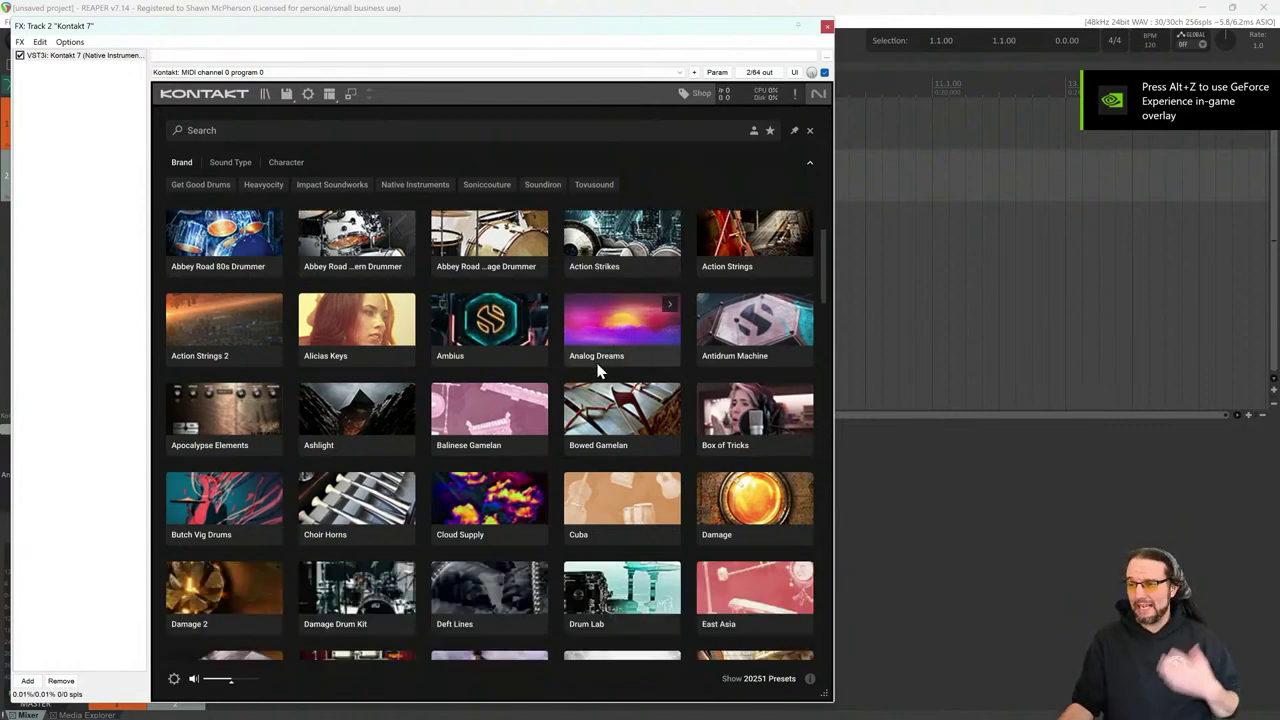
scroll(622, 383, down, 15)
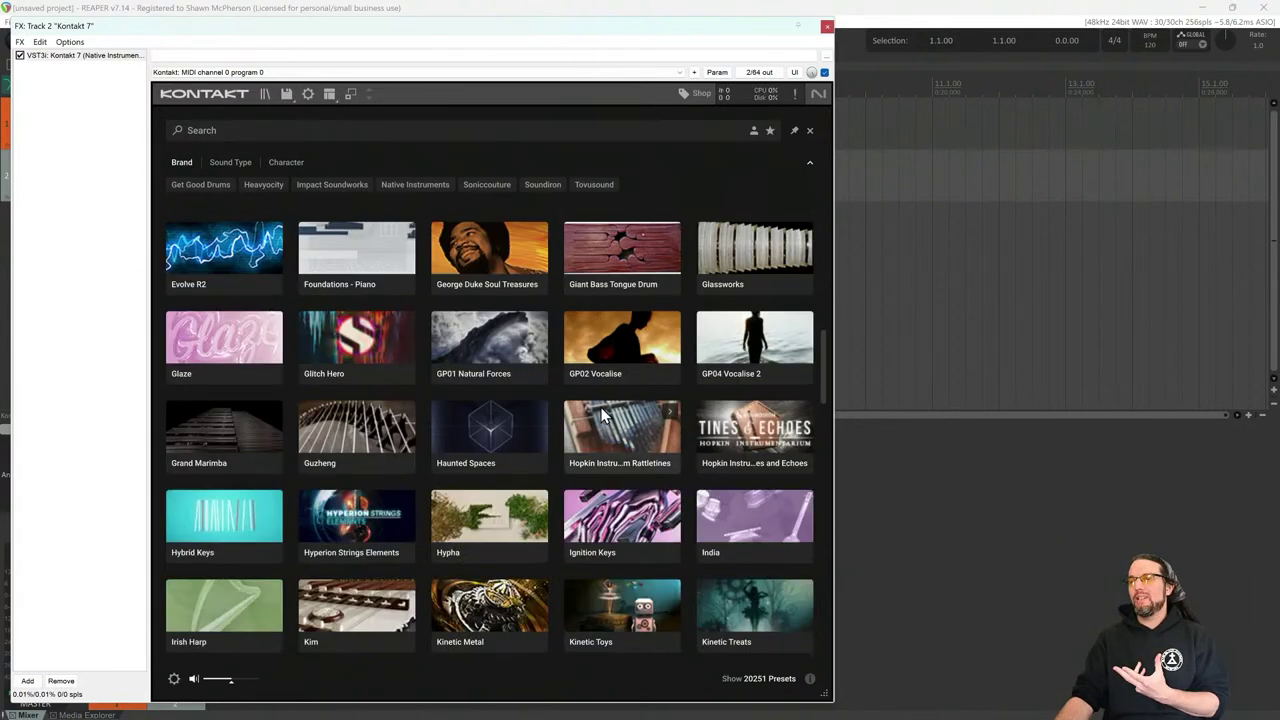
scroll(600, 416, down, 10)
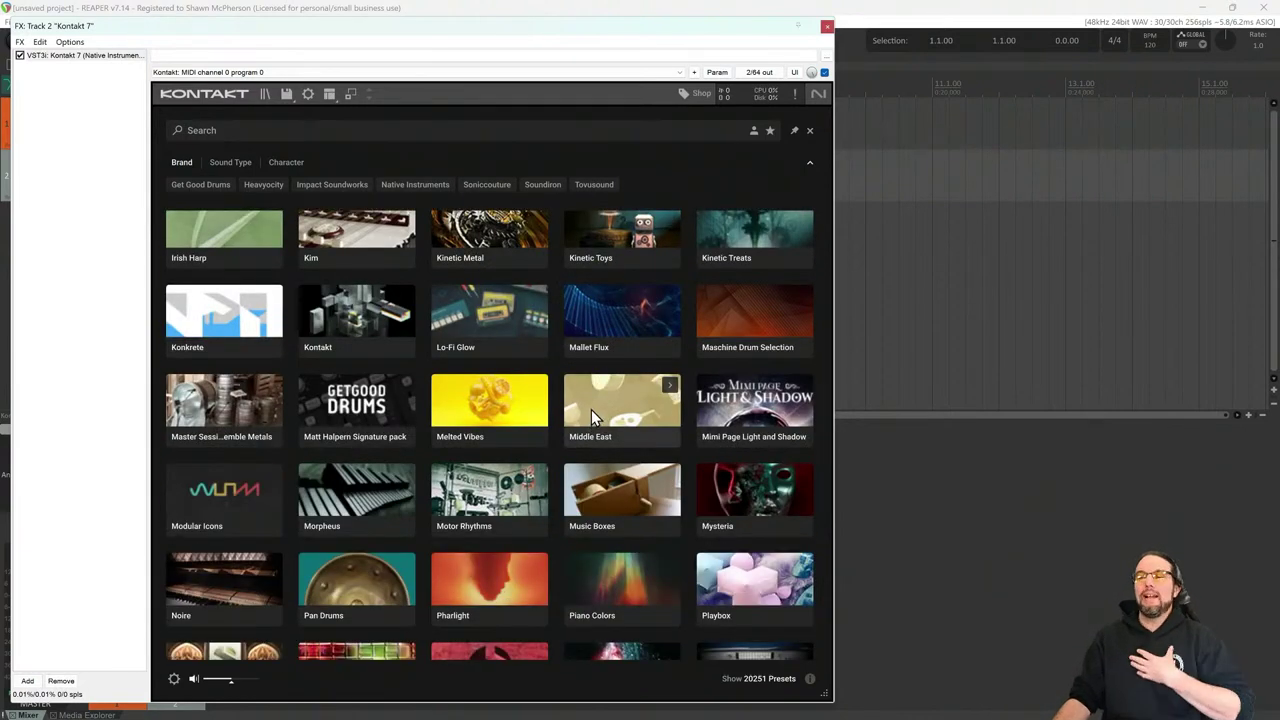
scroll(576, 407, down, 12)
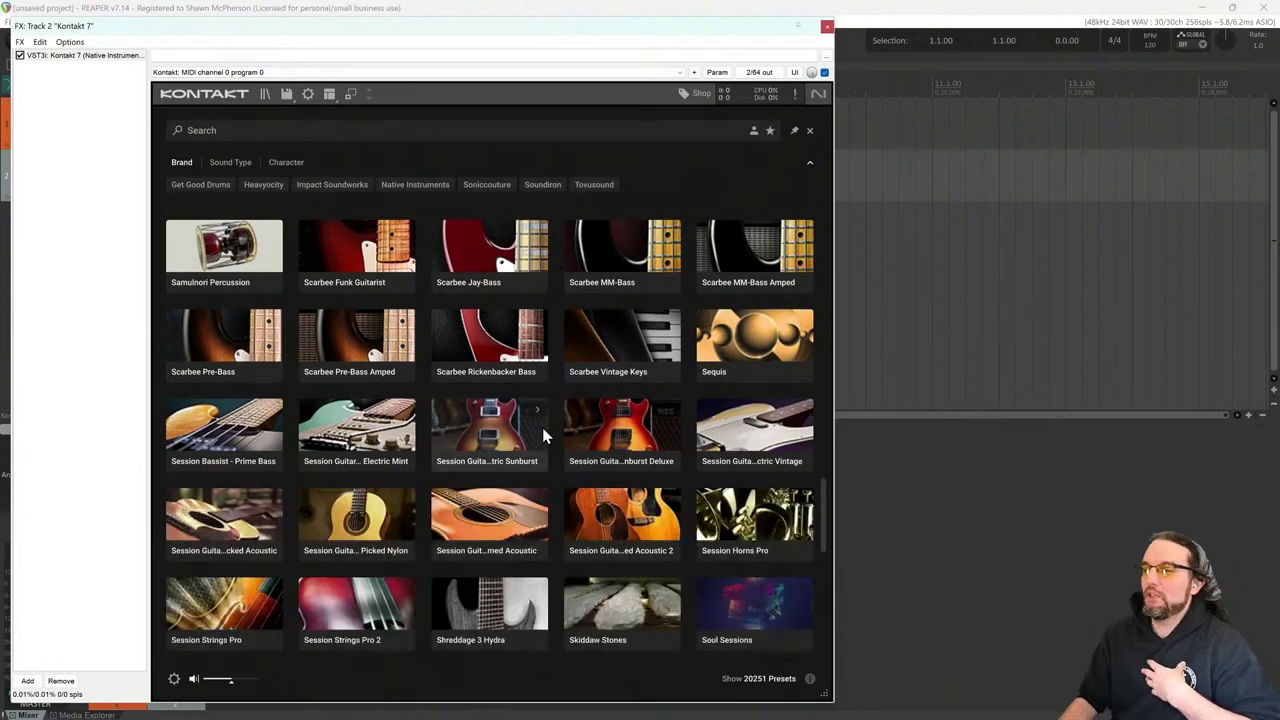
scroll(544, 445, down, 7)
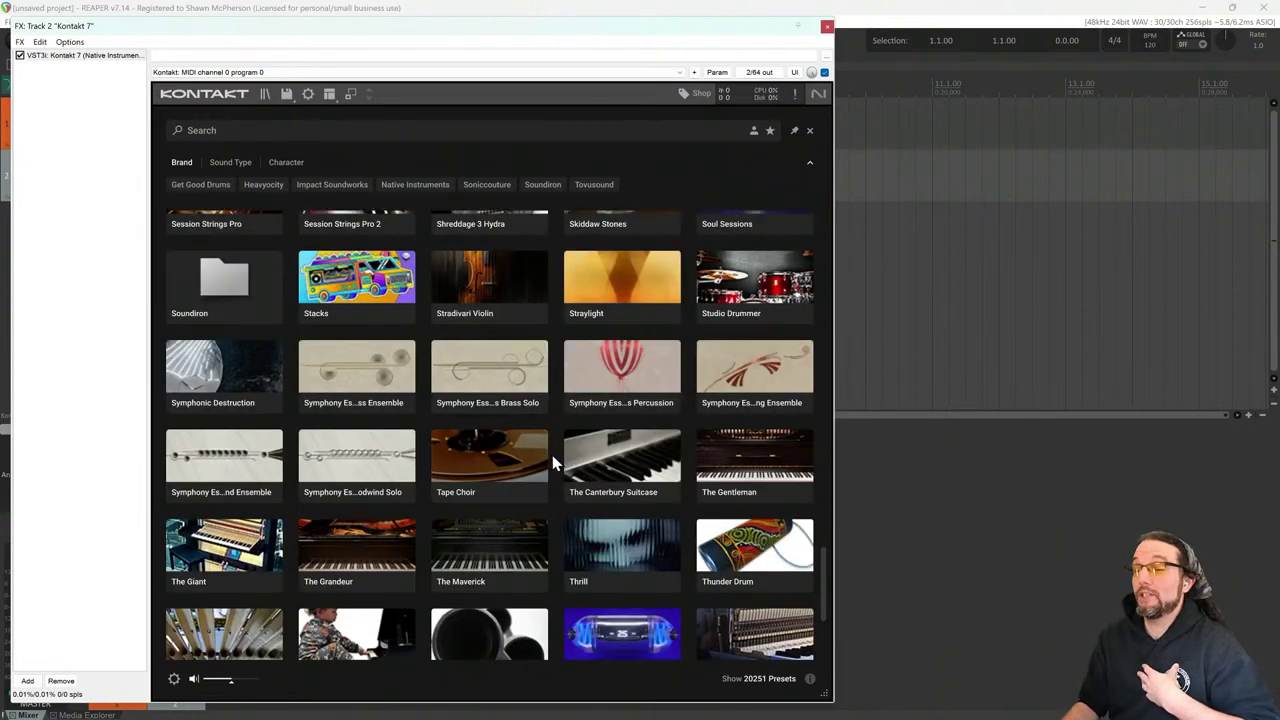
scroll(560, 455, down, 4)
scroll(571, 456, down, 3)
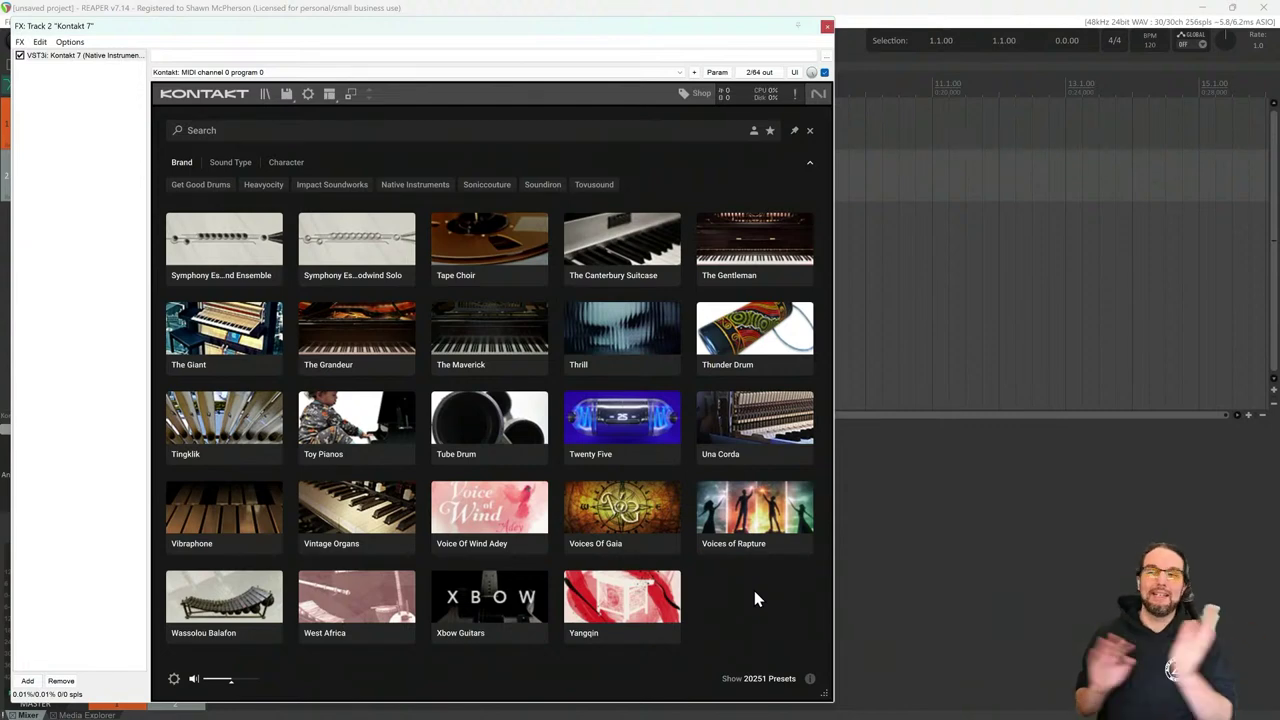
scroll(746, 592, up, 6)
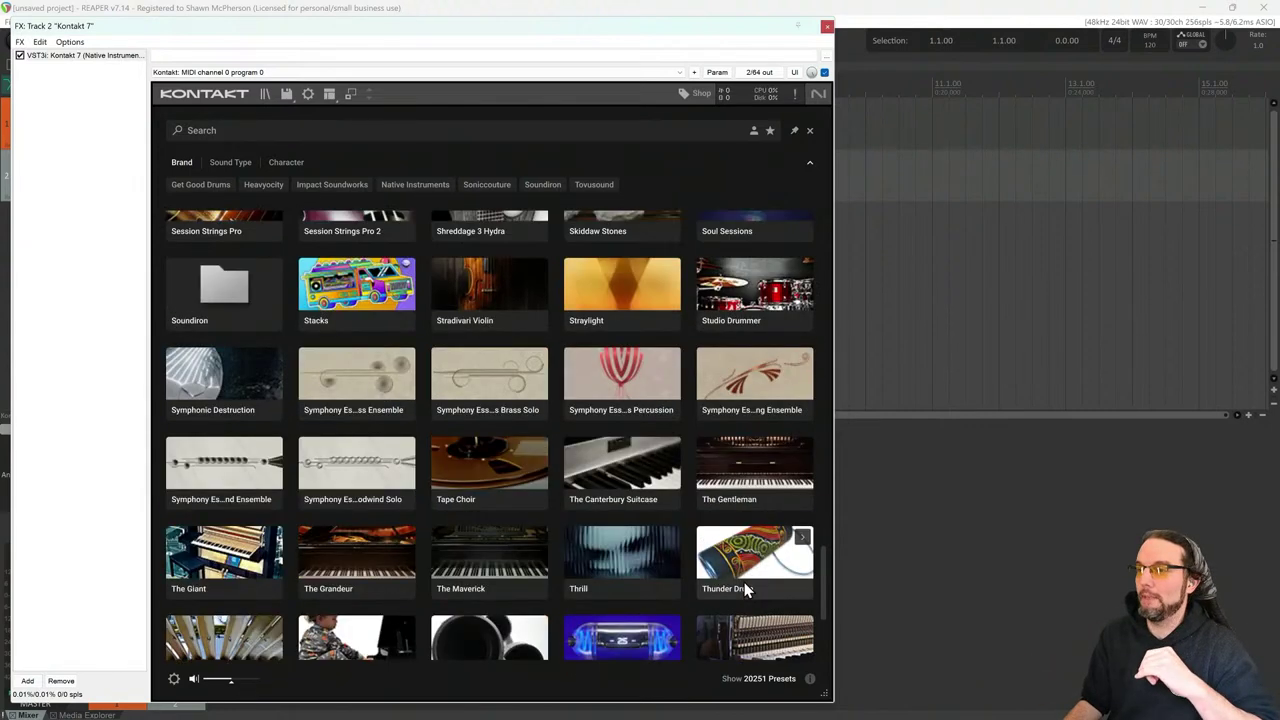
scroll(744, 590, up, 6)
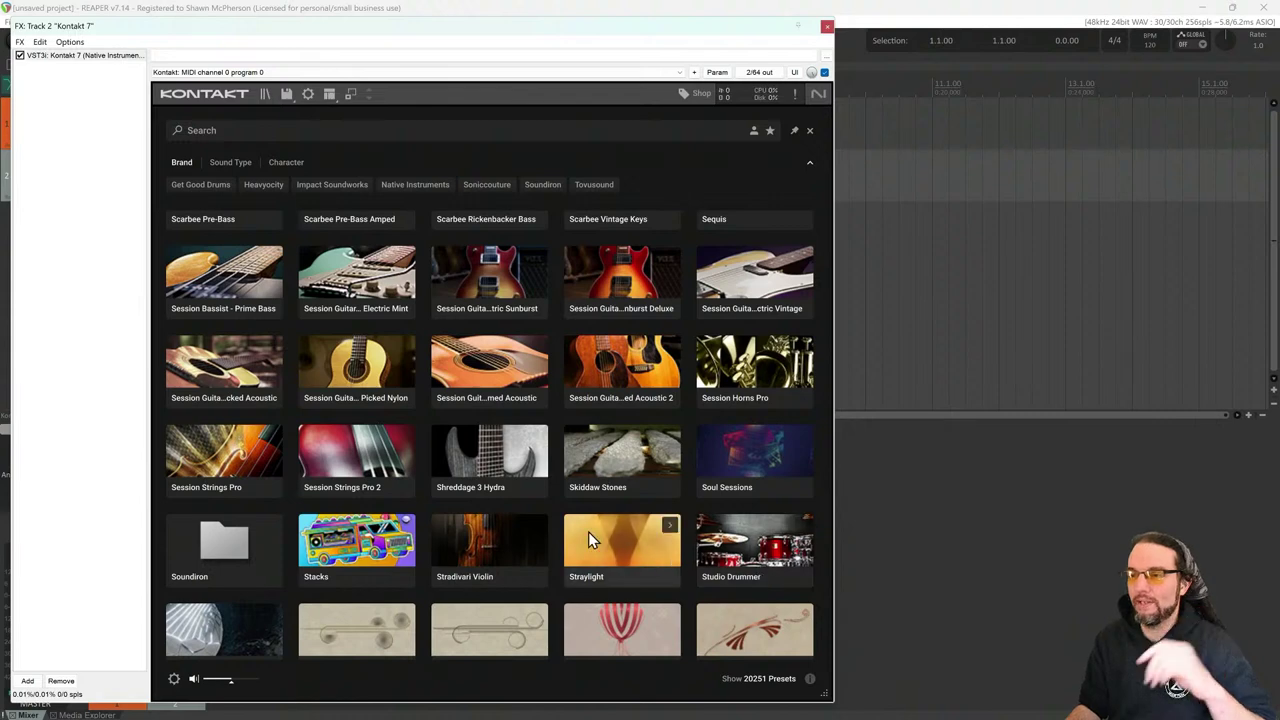
click(509, 447)
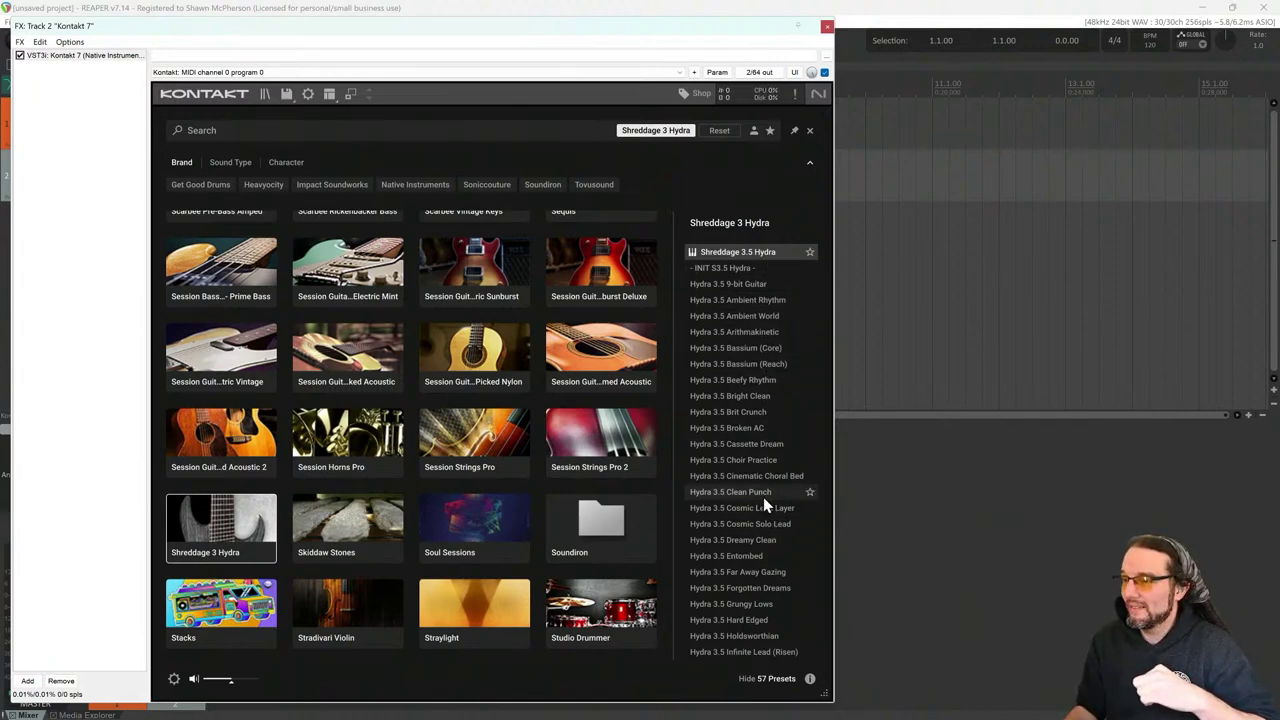
Load the Hydra 3.5 Modern Metal 2 preset
scroll(786, 490, down, 5)
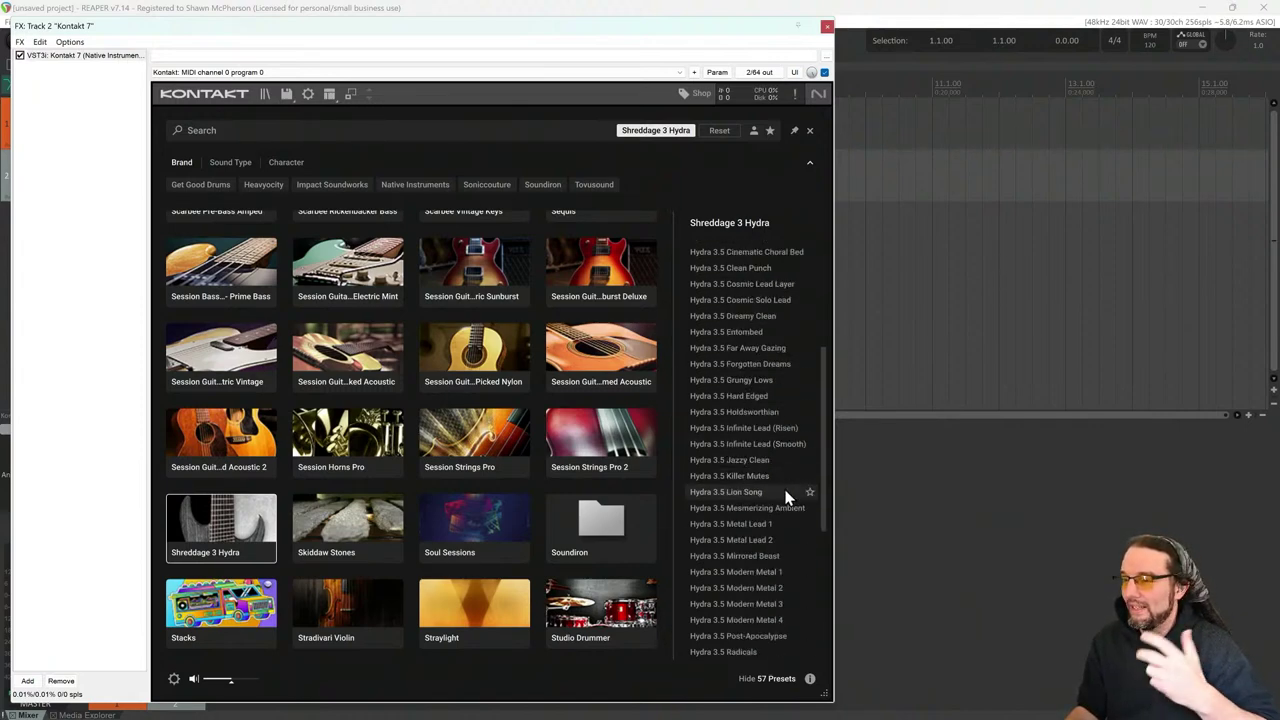
scroll(786, 495, down, 2)
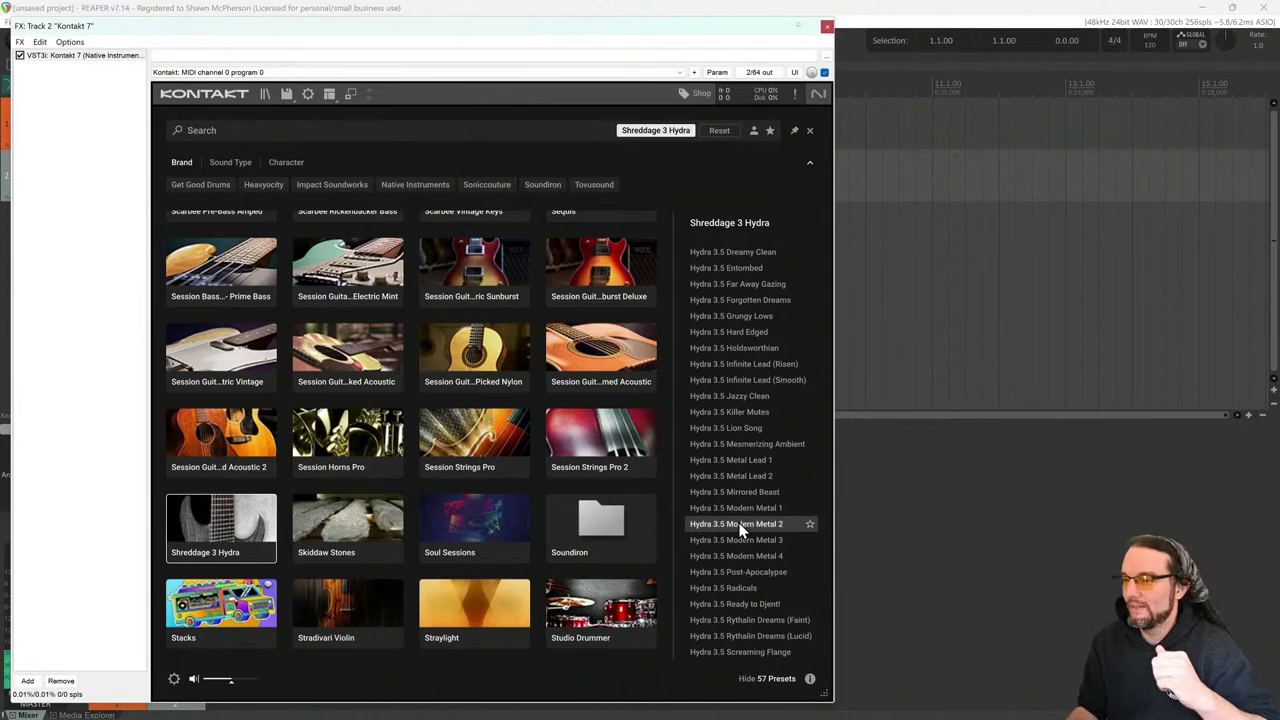
click(740, 525)
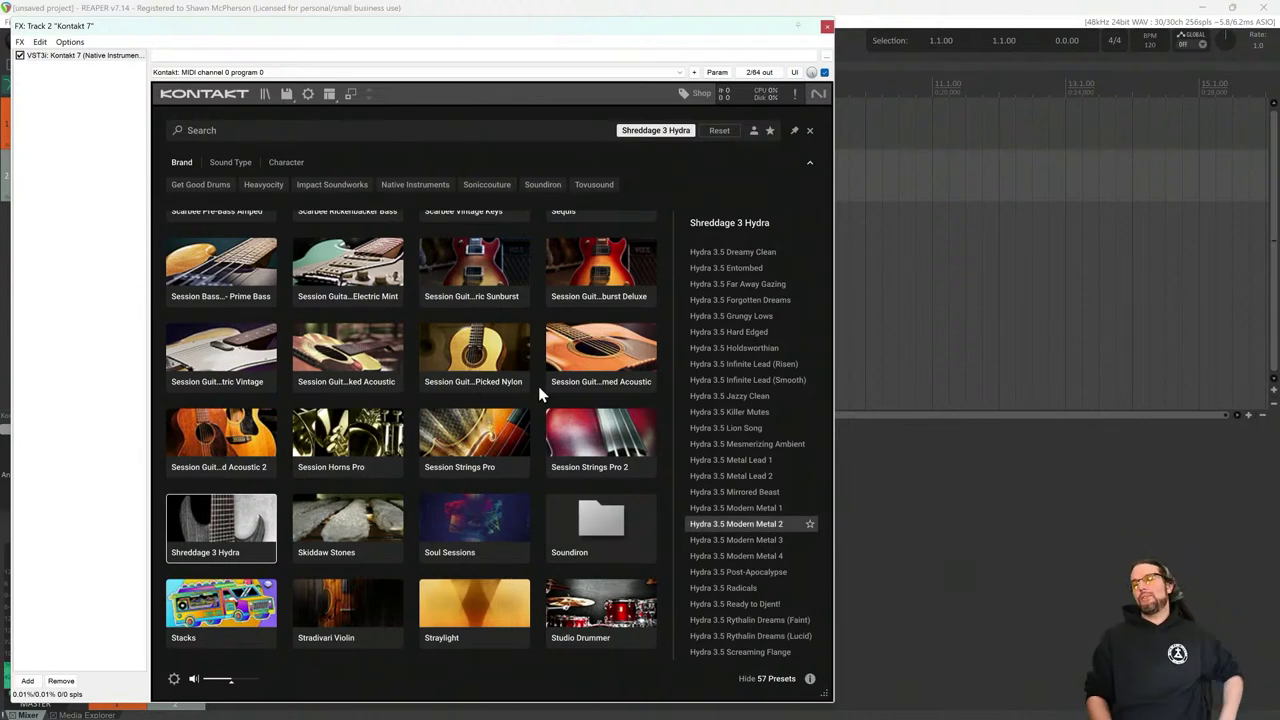